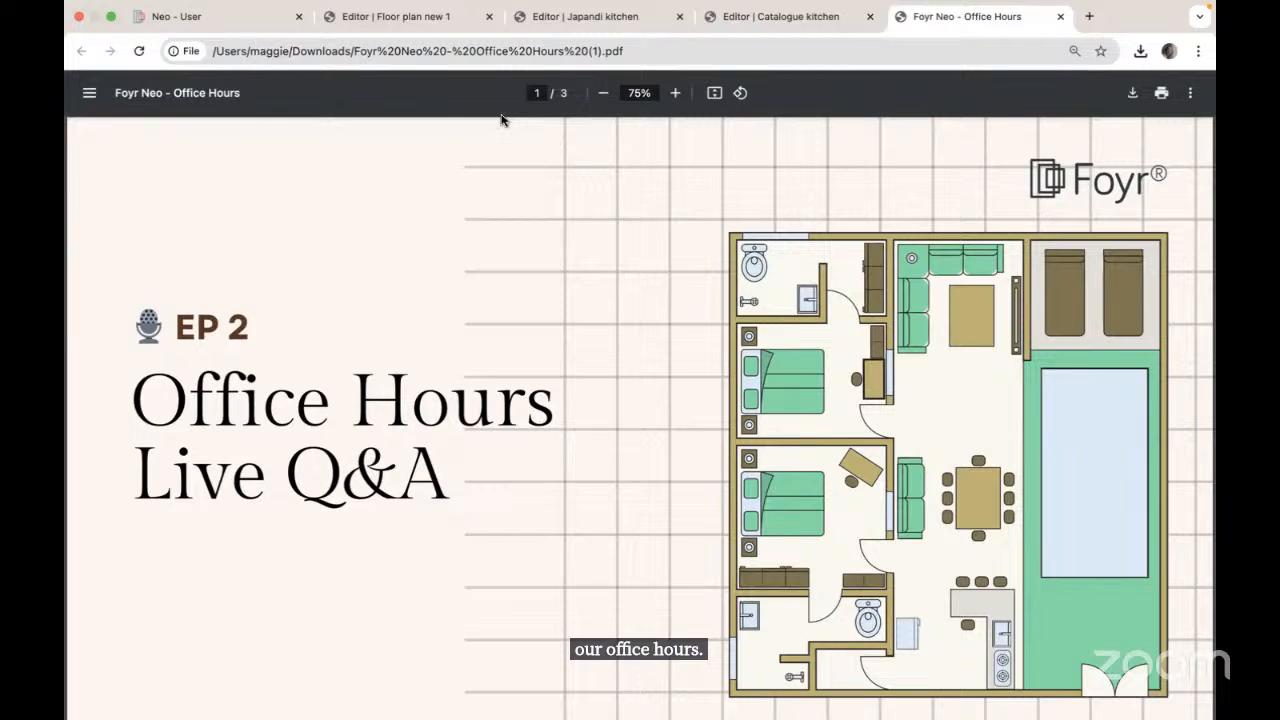
Step: Scroll through the Office Hours slides, then switch to the Floor Plan New 1 editor
scroll(462, 358, down, 2)
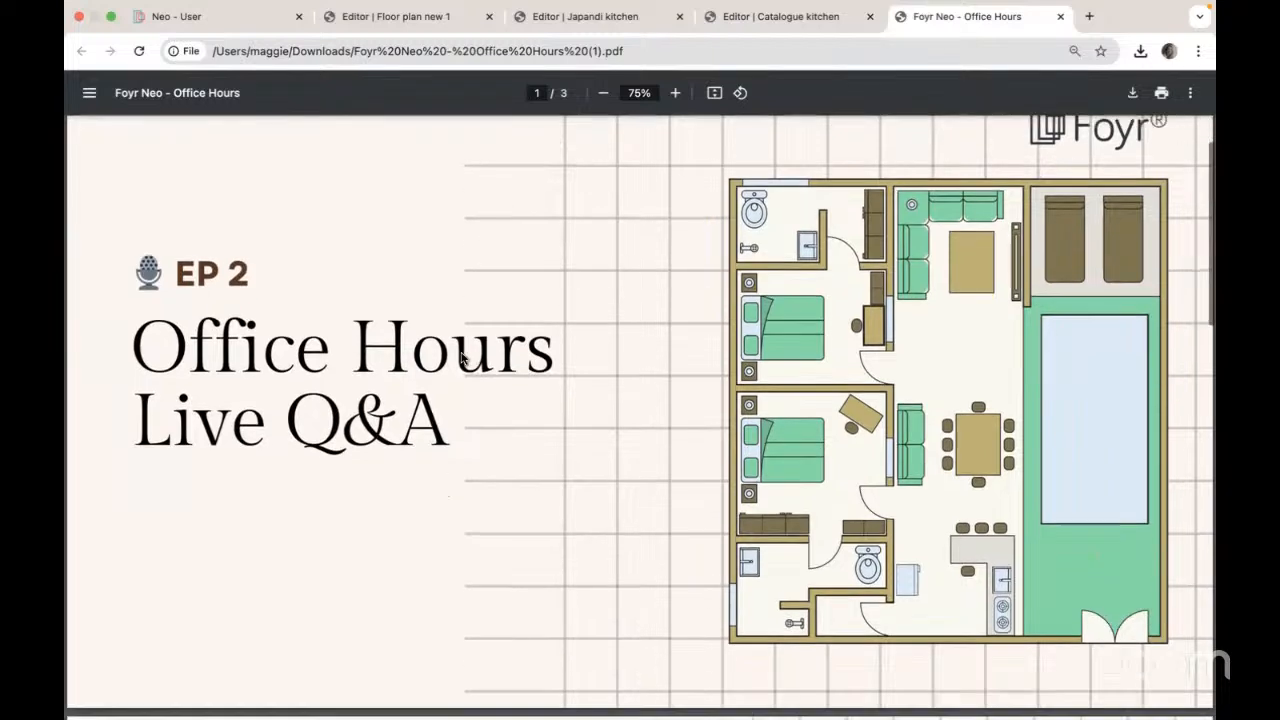
scroll(462, 358, down, 10)
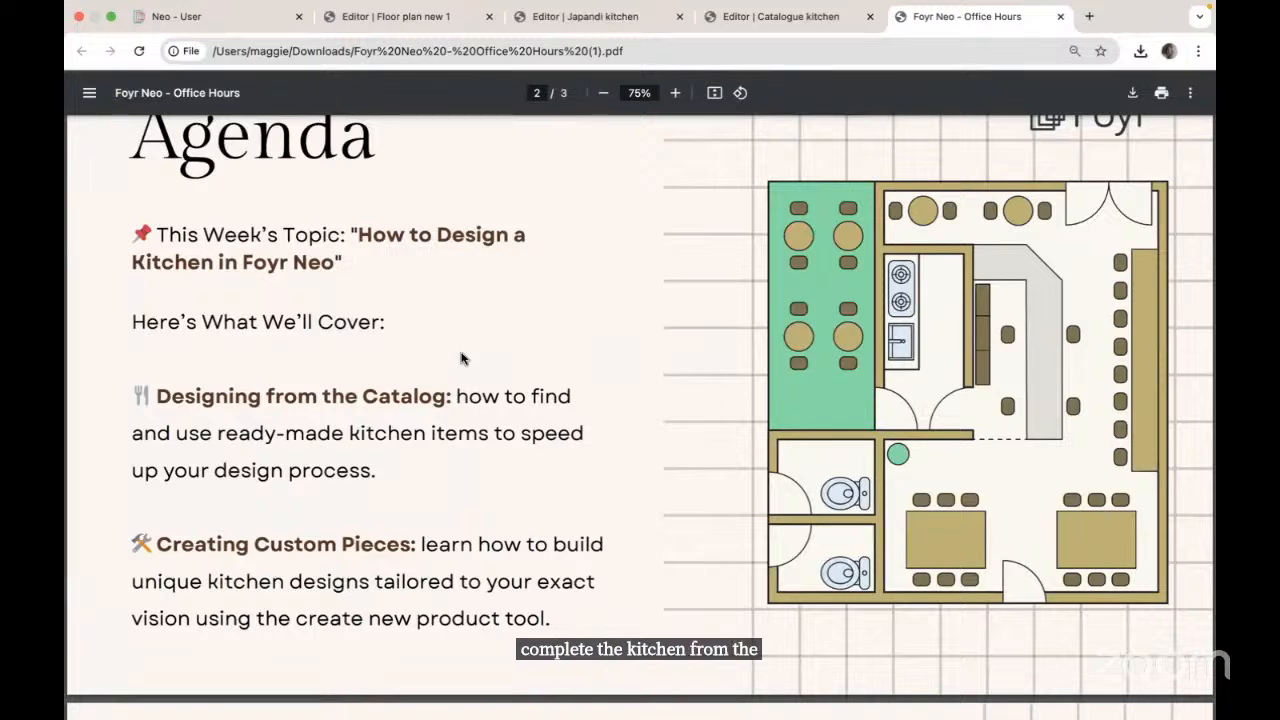
scroll(519, 454, down, 1)
scroll(519, 454, down, 5)
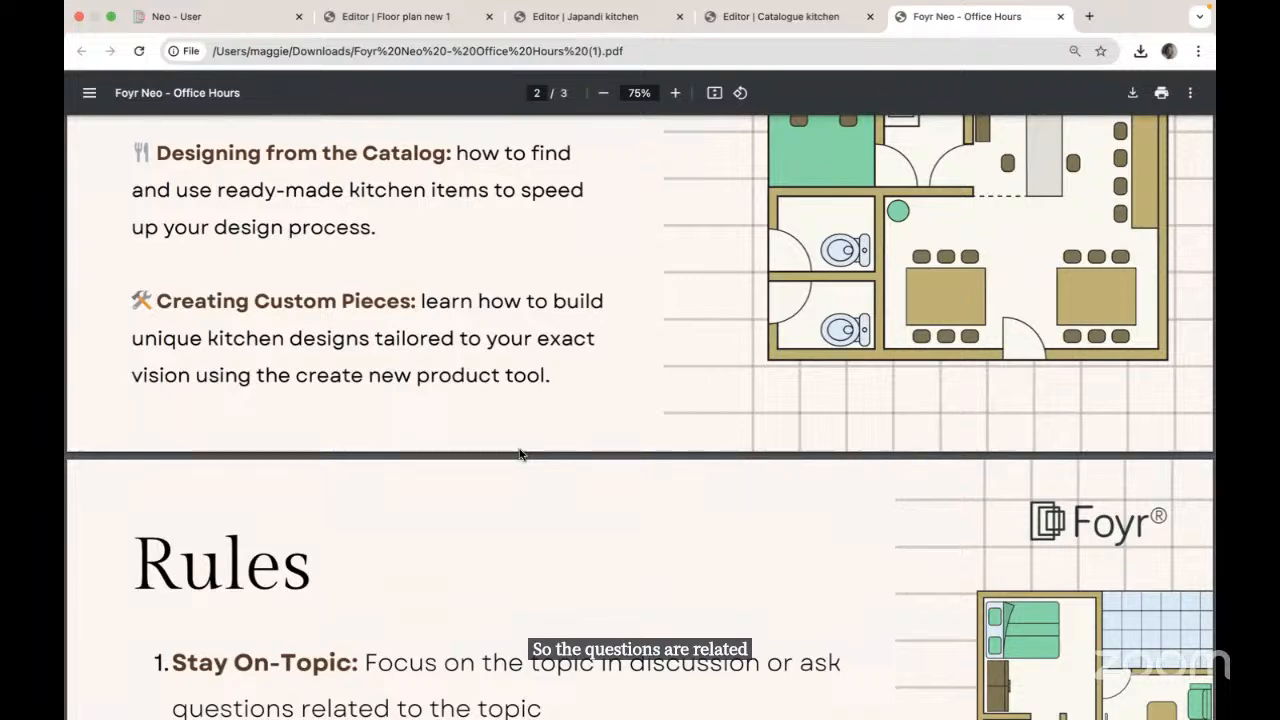
scroll(500, 540, down, 5)
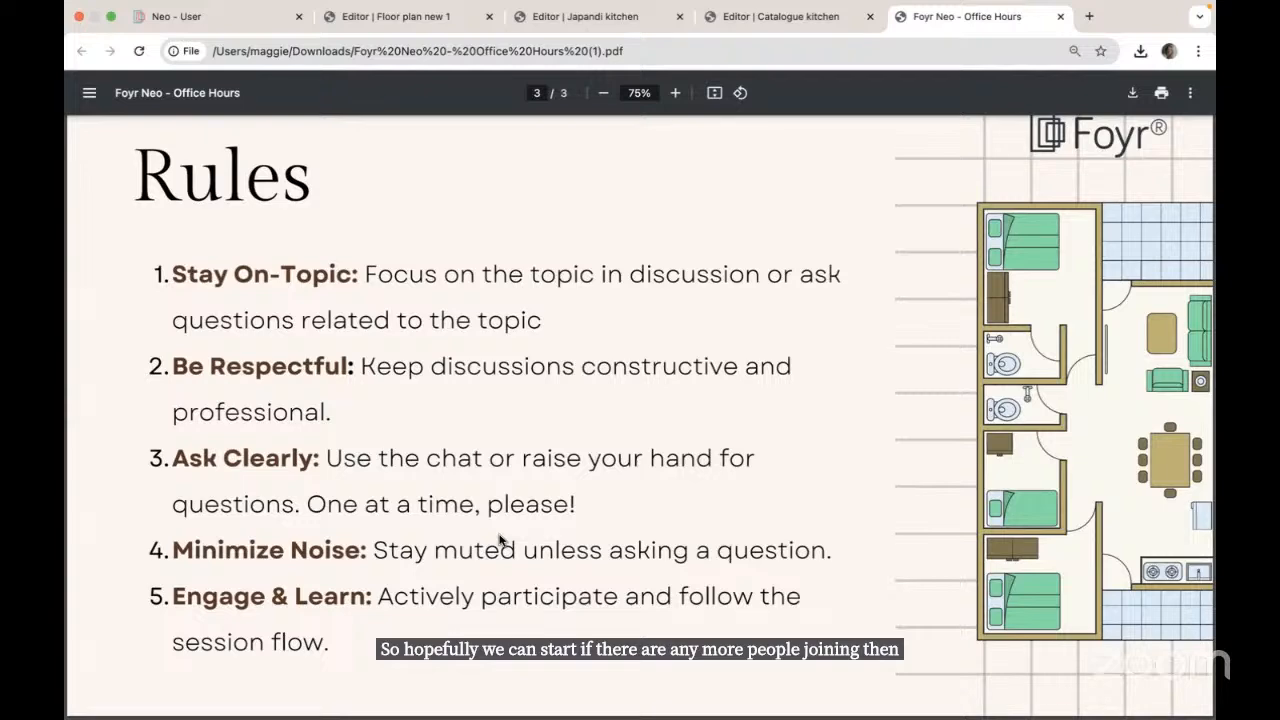
scroll(669, 368, up, 5)
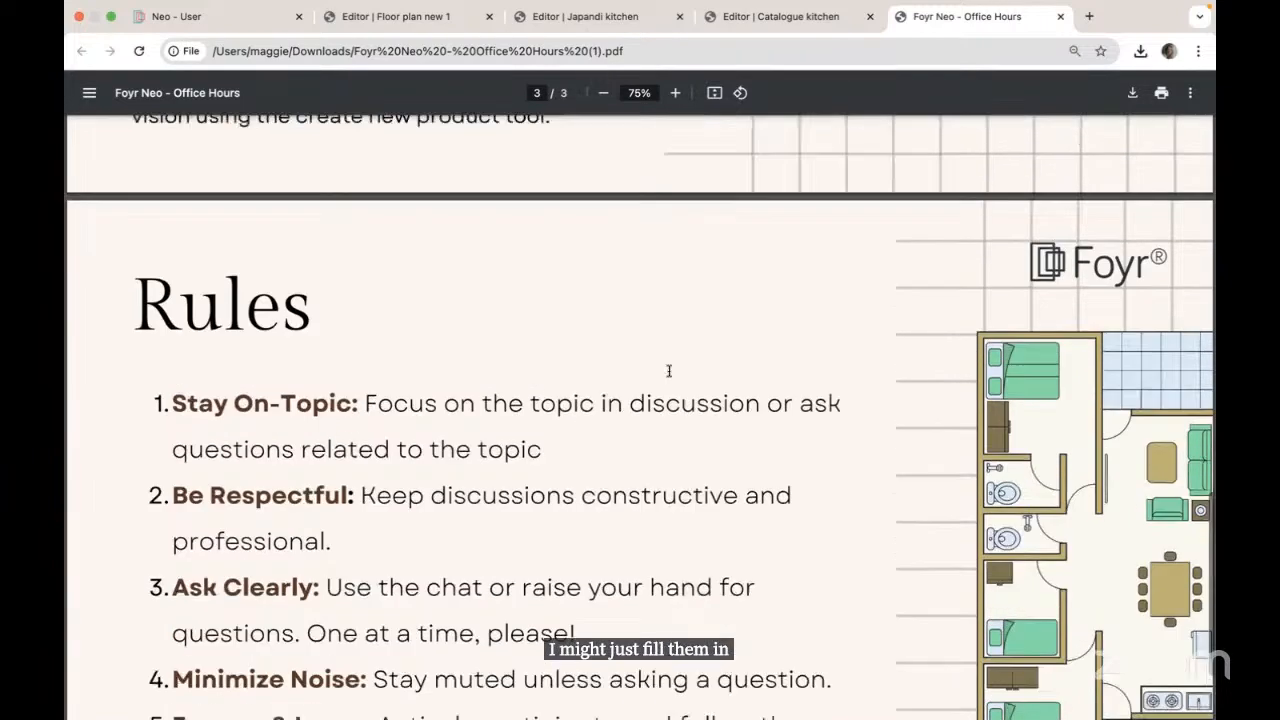
scroll(669, 371, up, 15)
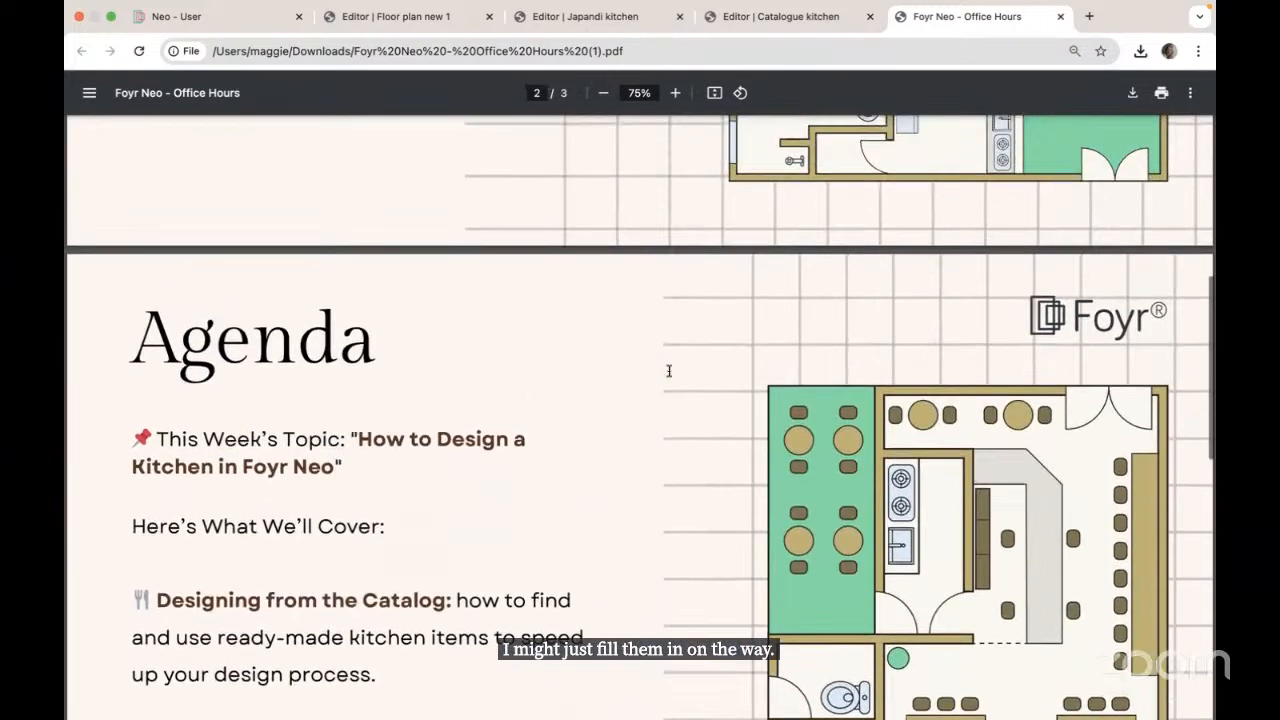
scroll(669, 368, up, 3)
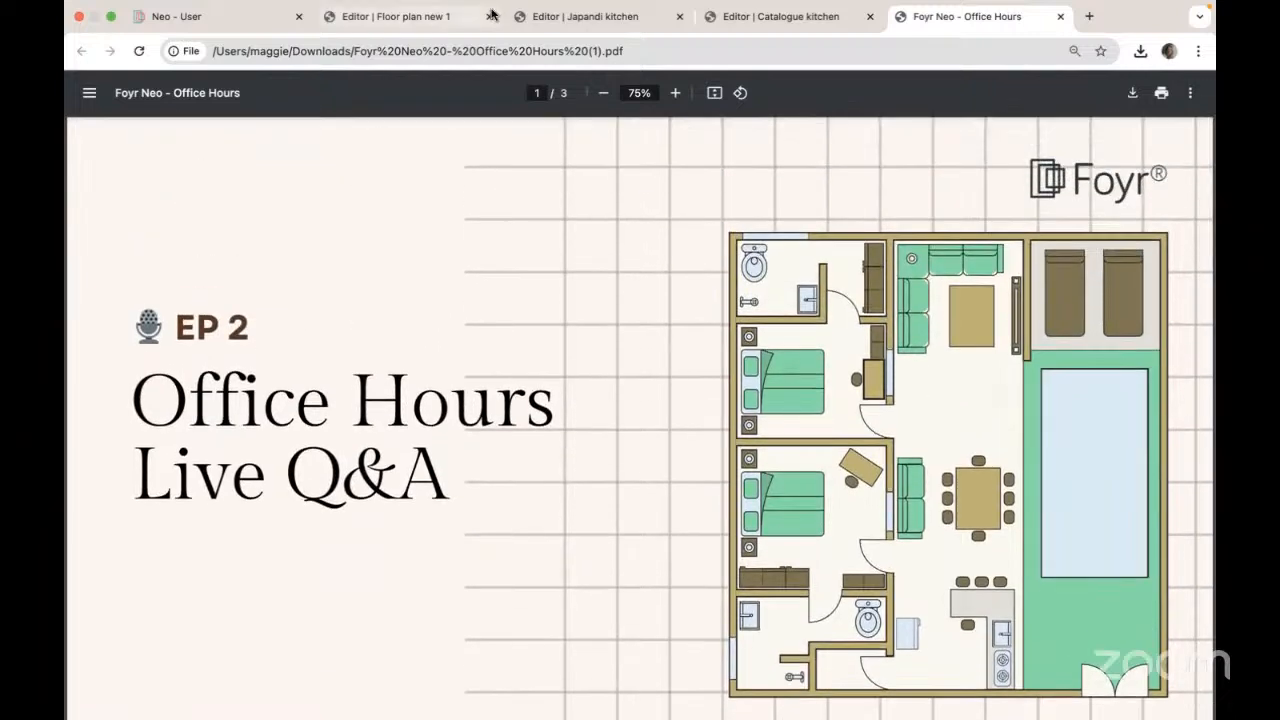
click(382, 18)
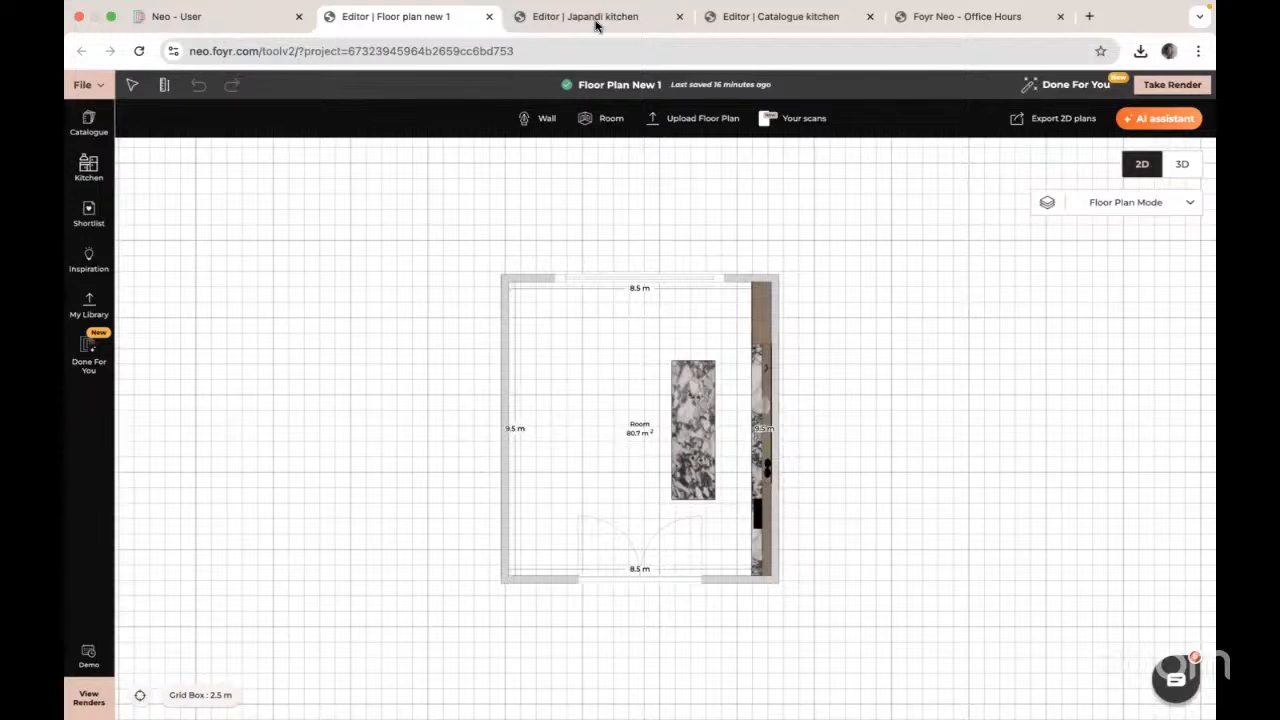
Step: Switch to the Catalogue Kitchen editor and reload the project
click(781, 15)
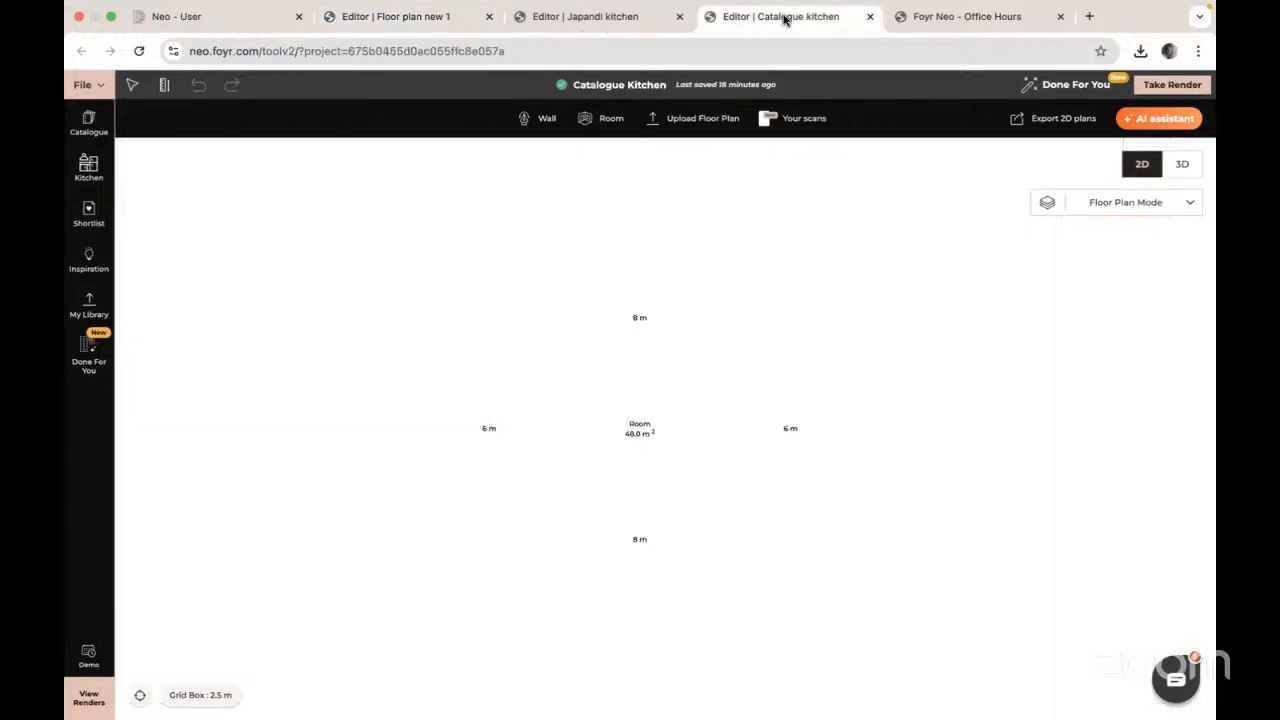
click(139, 51)
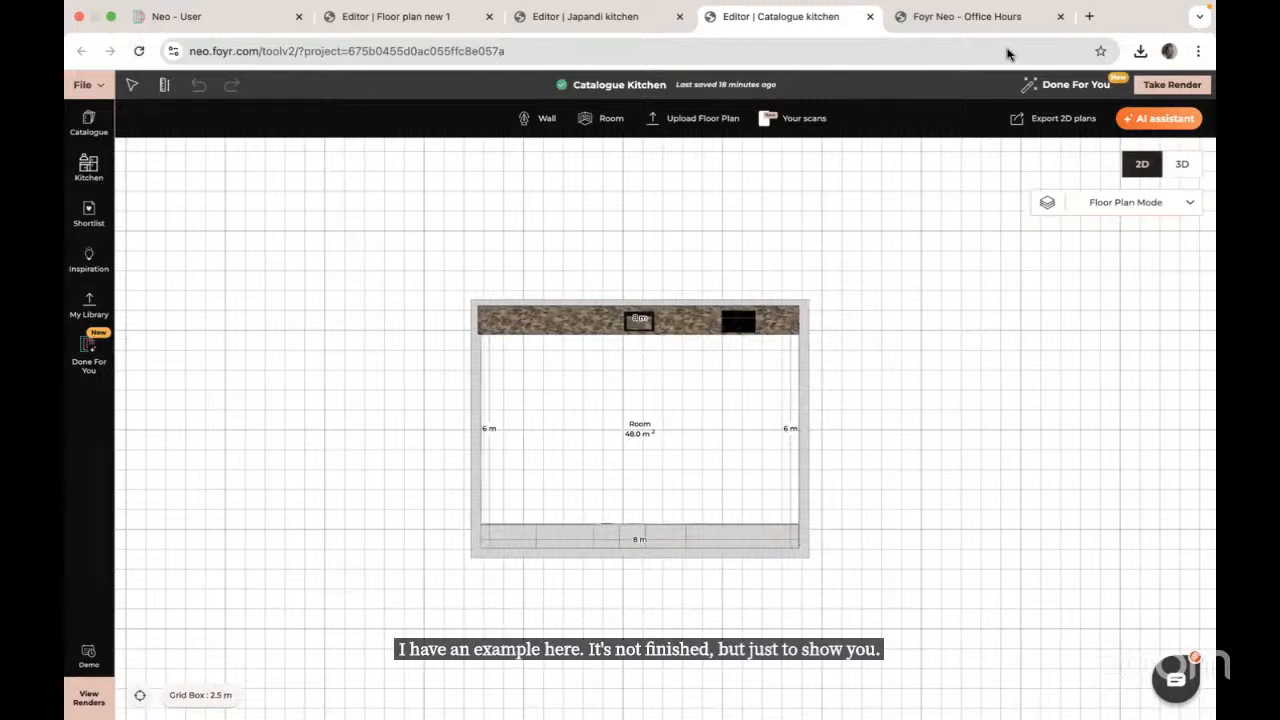
Step: Inspect the kitchen's cabinets and worktop sink in 3D, then return to 2D
click(1183, 164)
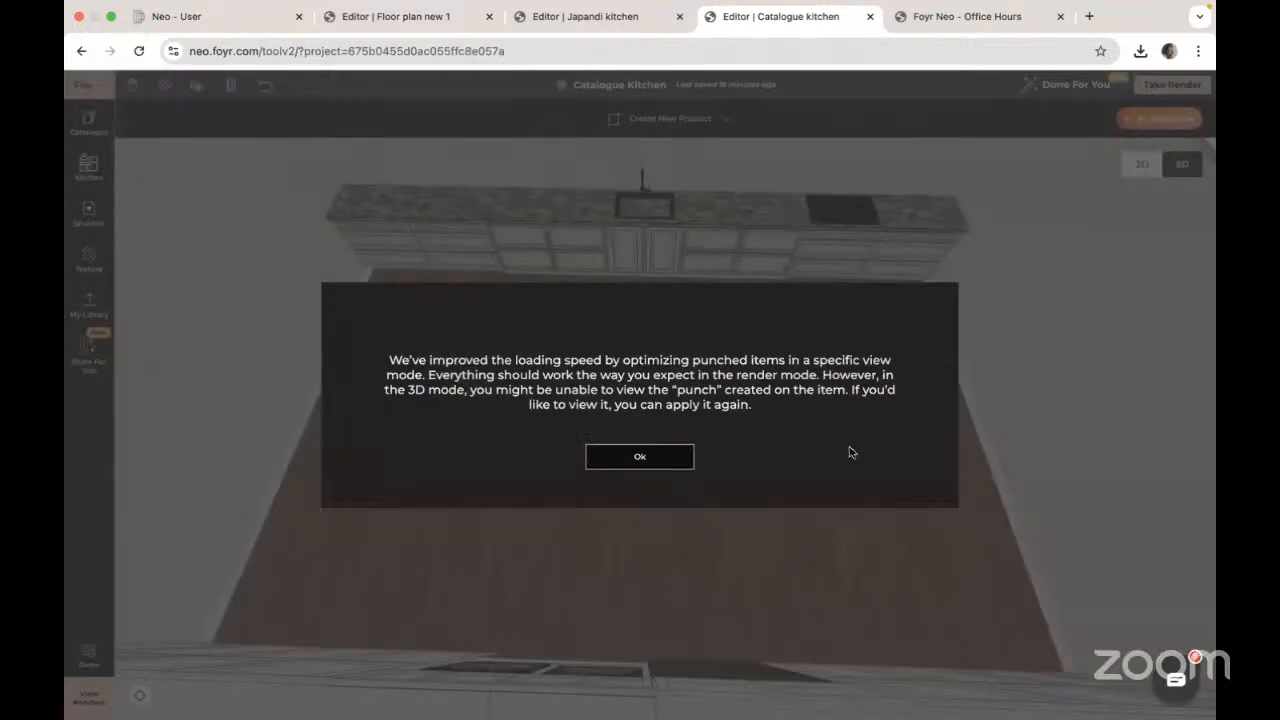
click(650, 461)
drag(751, 542, 438, 396)
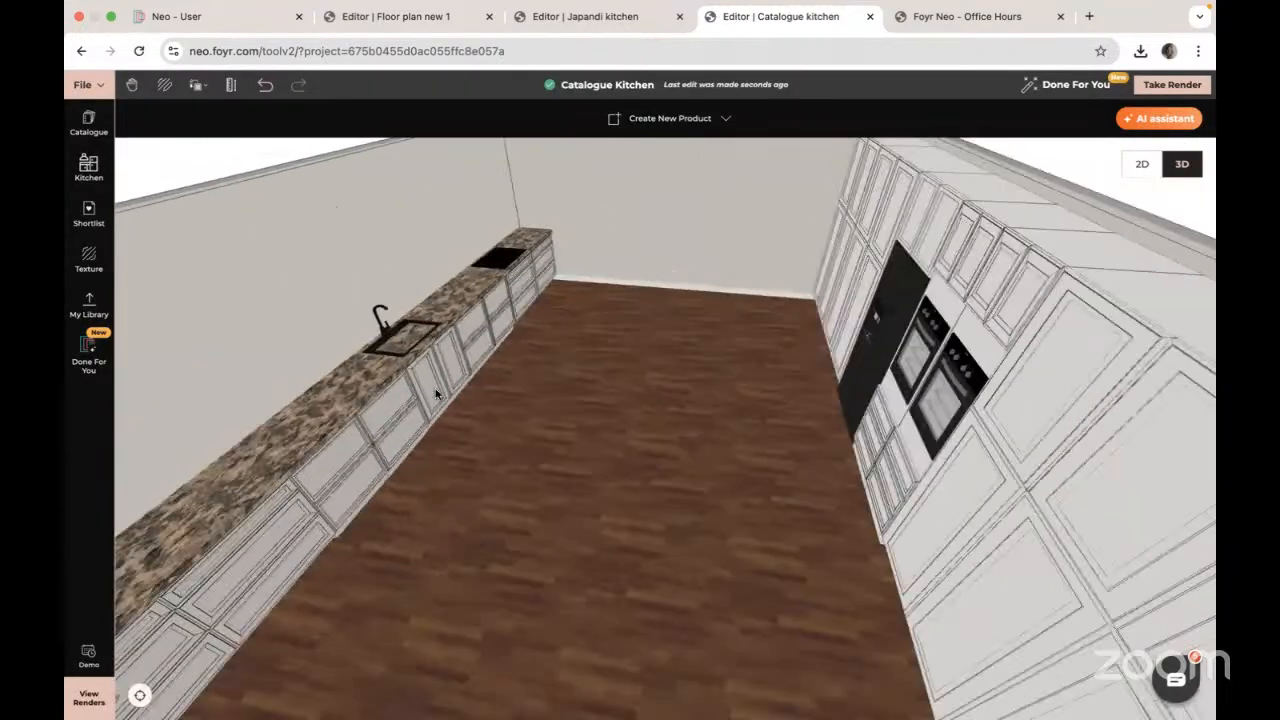
click(398, 336)
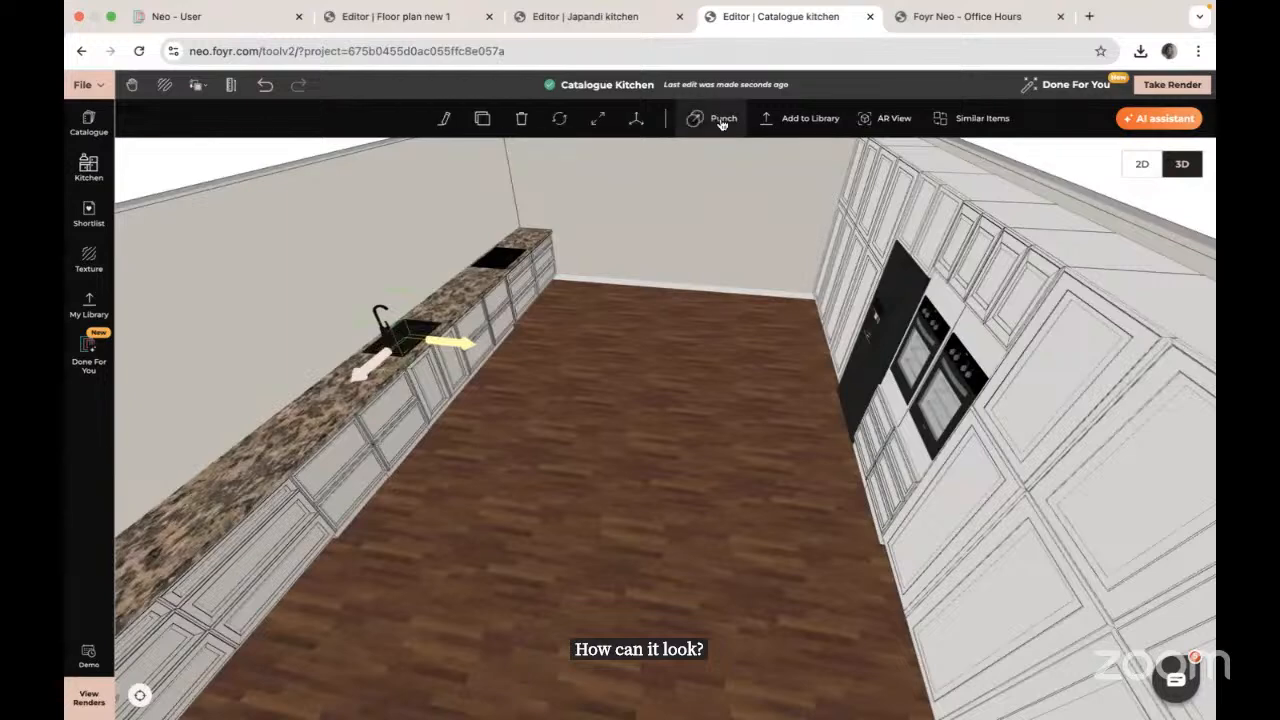
drag(649, 402, 600, 232)
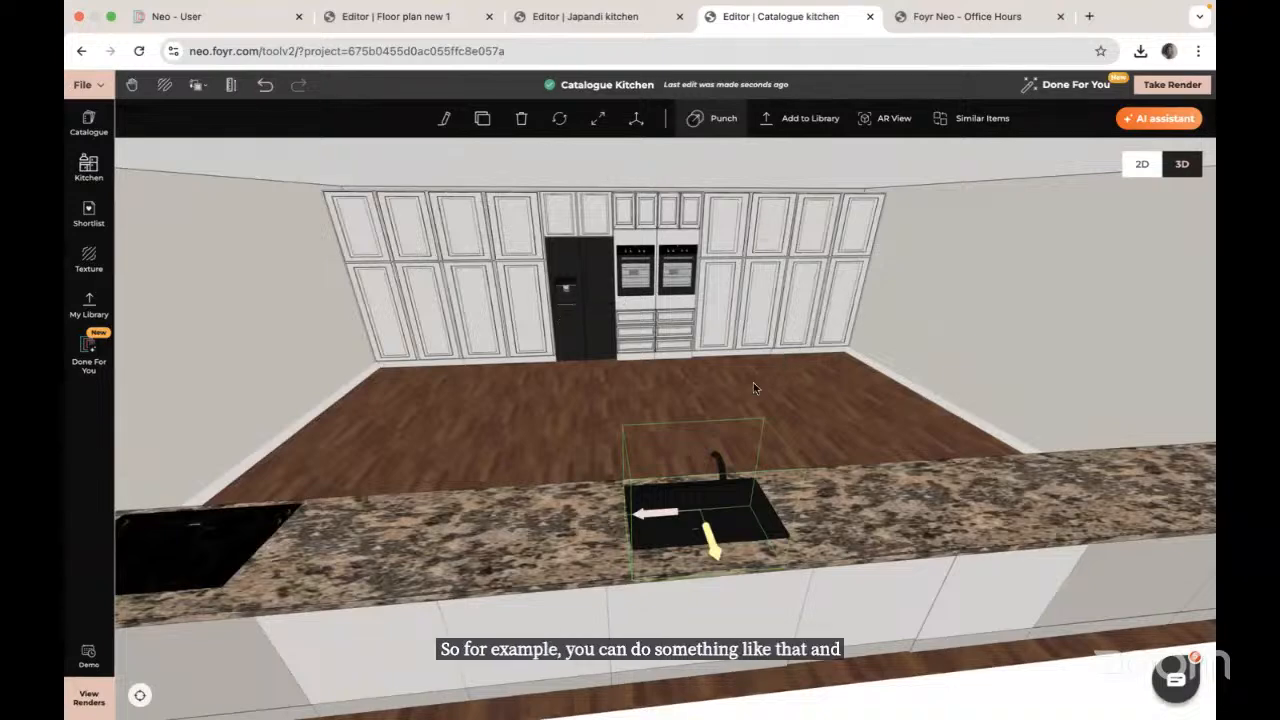
drag(539, 418, 751, 397)
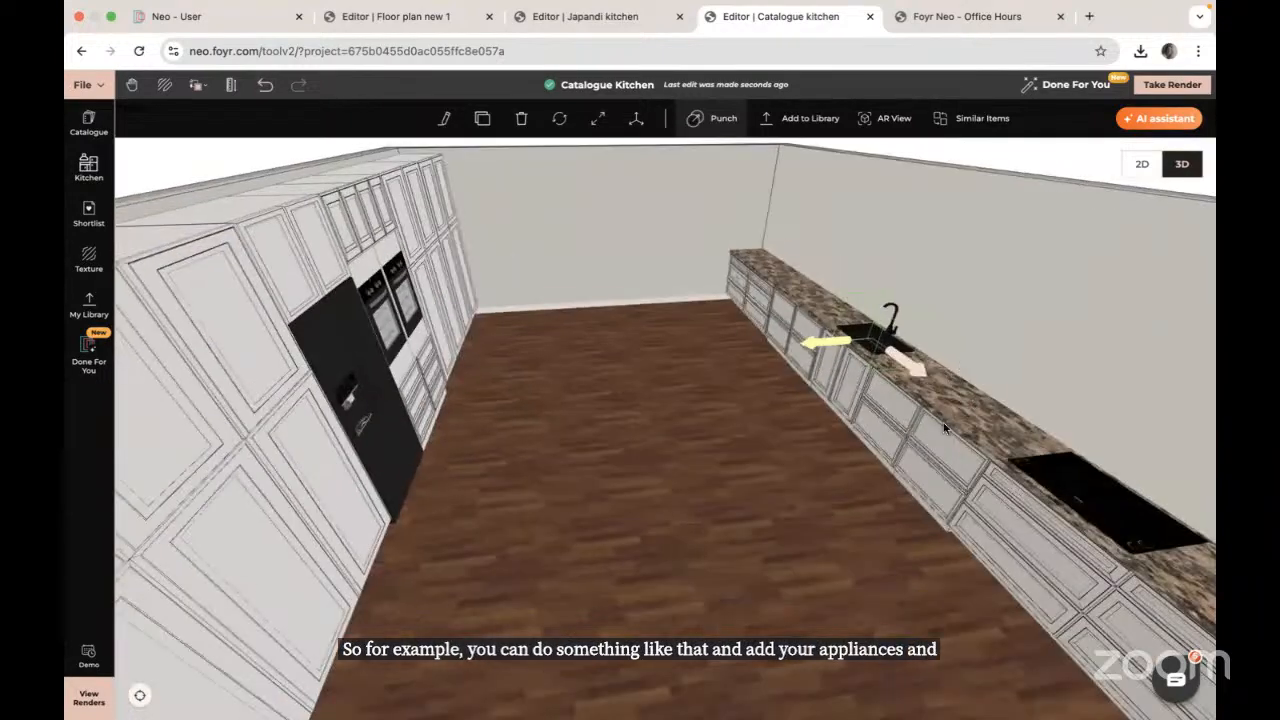
drag(769, 452, 883, 470)
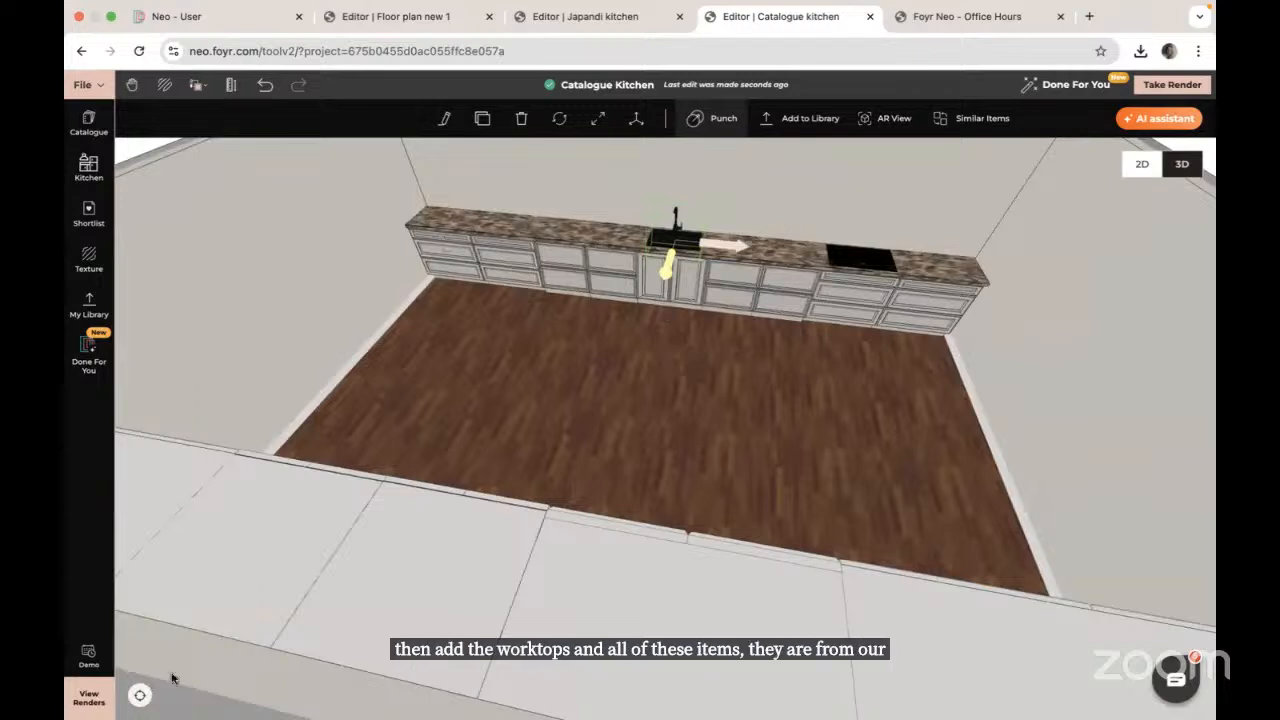
click(1142, 166)
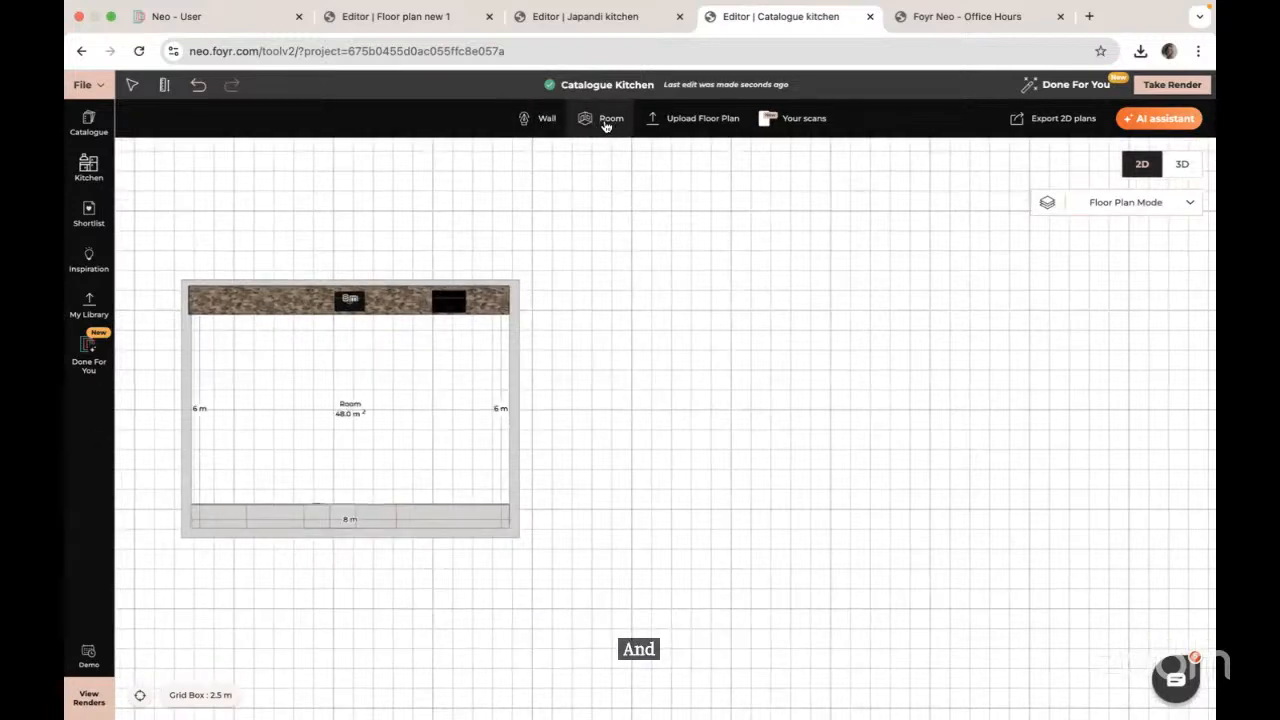
Step: Draw an 8 m × 6 m room right of the kitchen and bring up the Kitchen catalogue
click(606, 120)
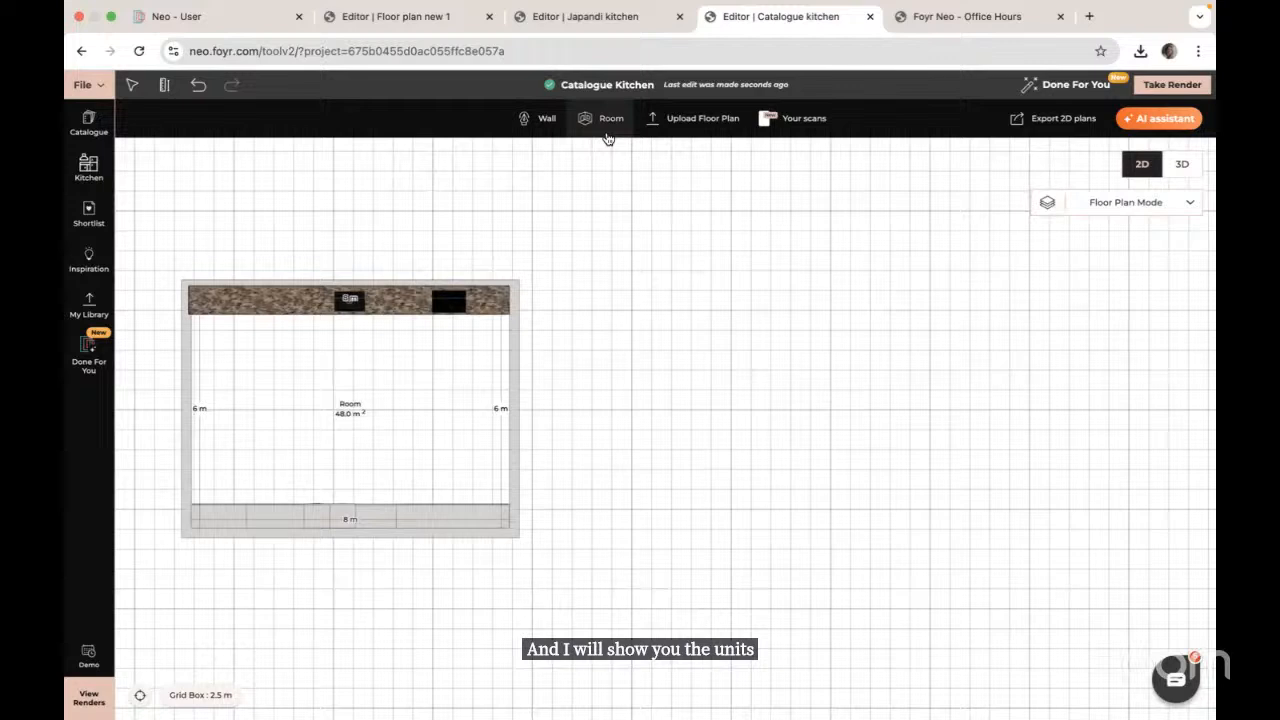
click(615, 283)
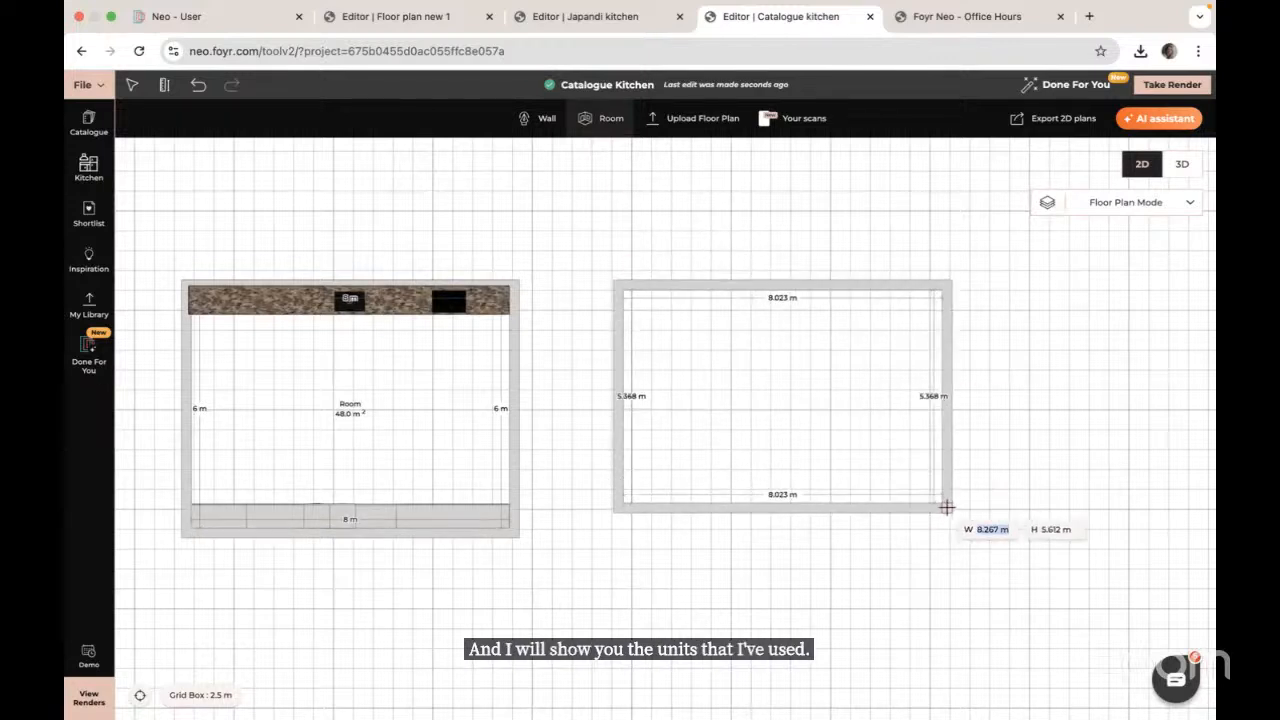
text(8)
key(Tab)
text(6)
key(Return)
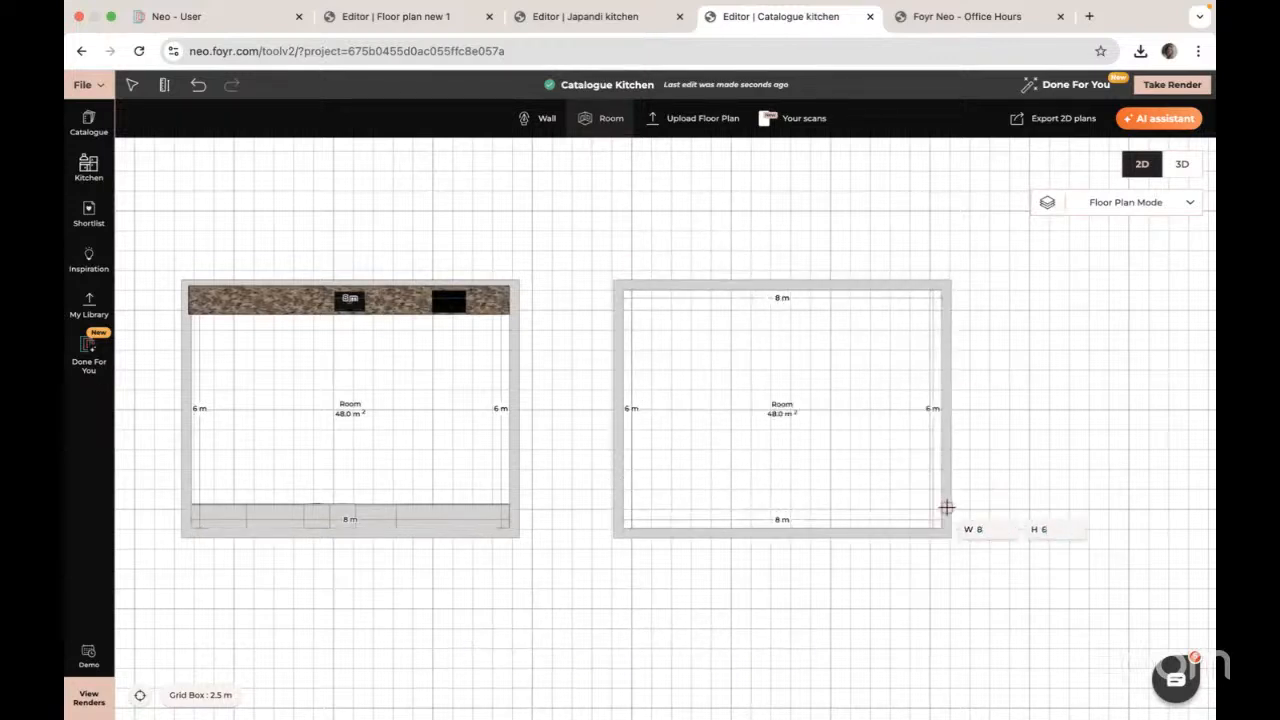
click(89, 168)
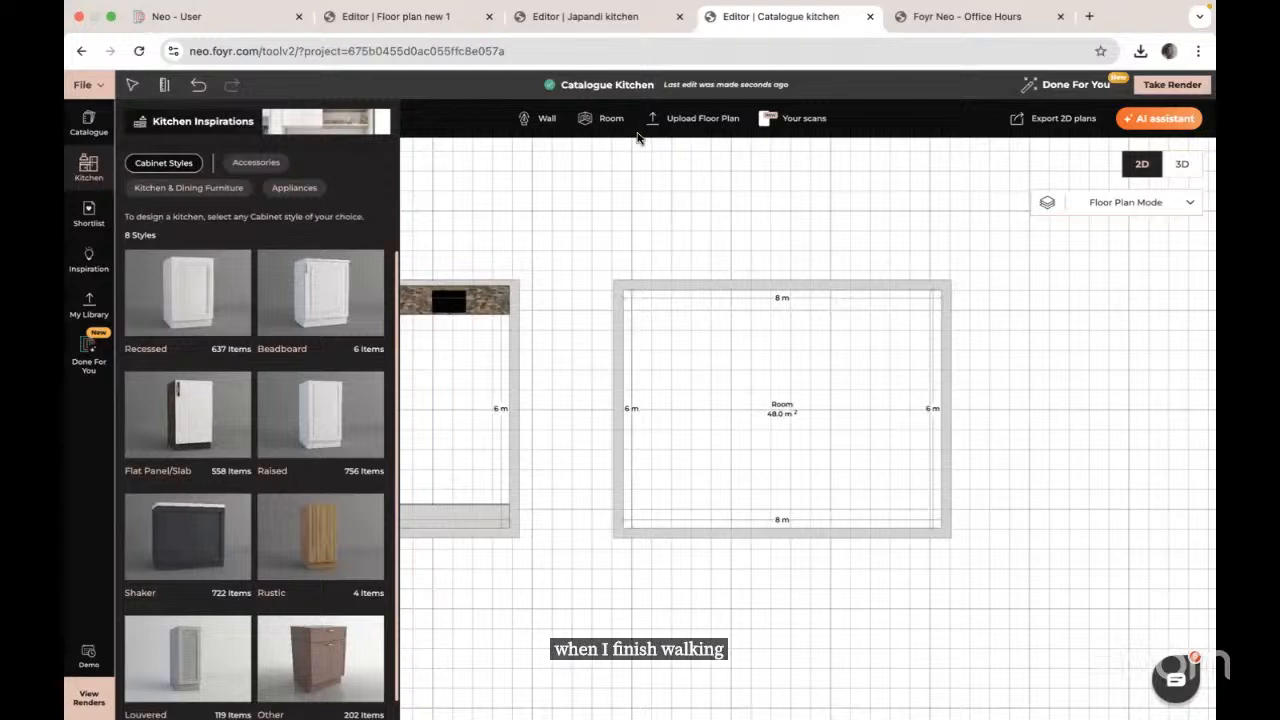
Step: Choose the Recessed cabinet style in the Kitchen catalogue
click(187, 296)
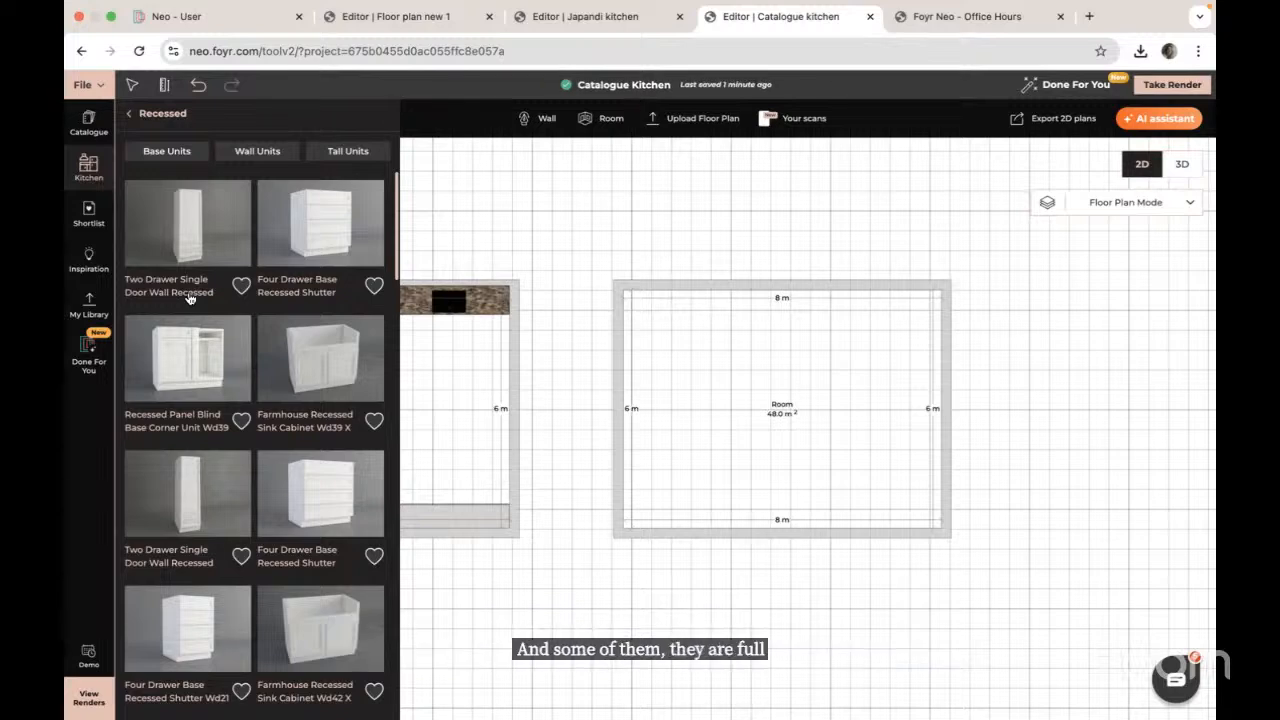
scroll(269, 421, down, 3)
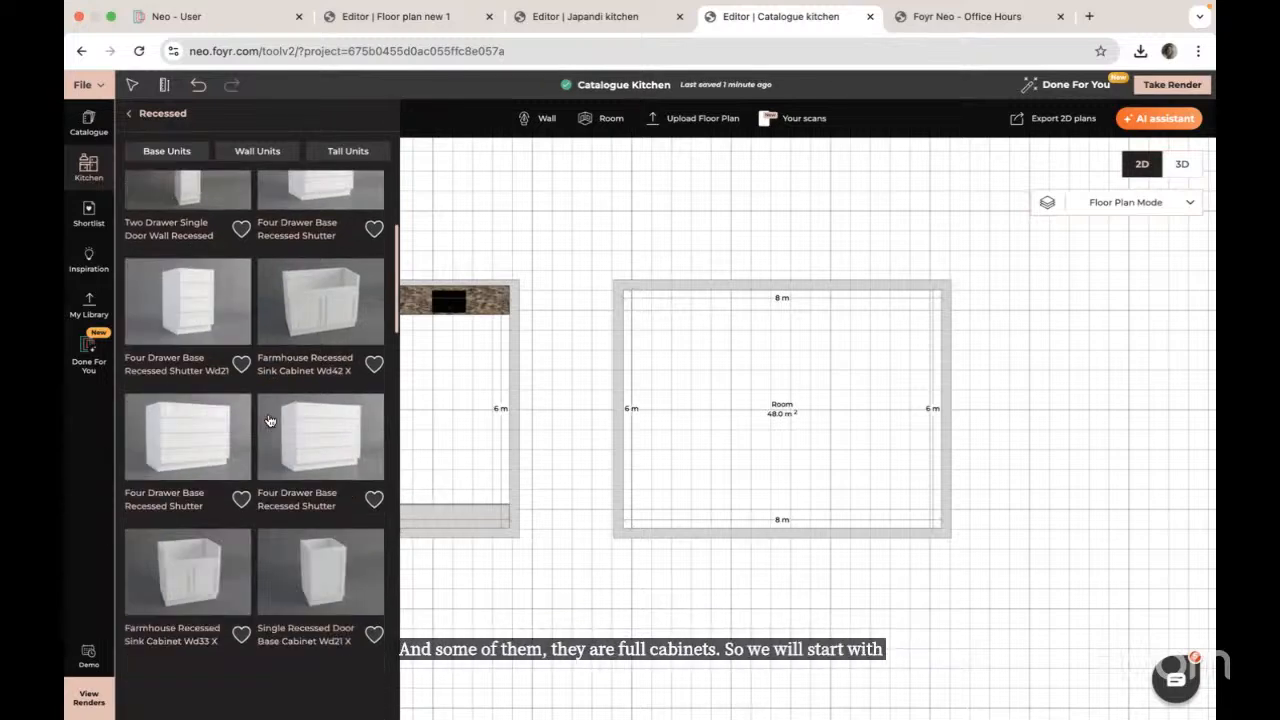
scroll(269, 421, down, 10)
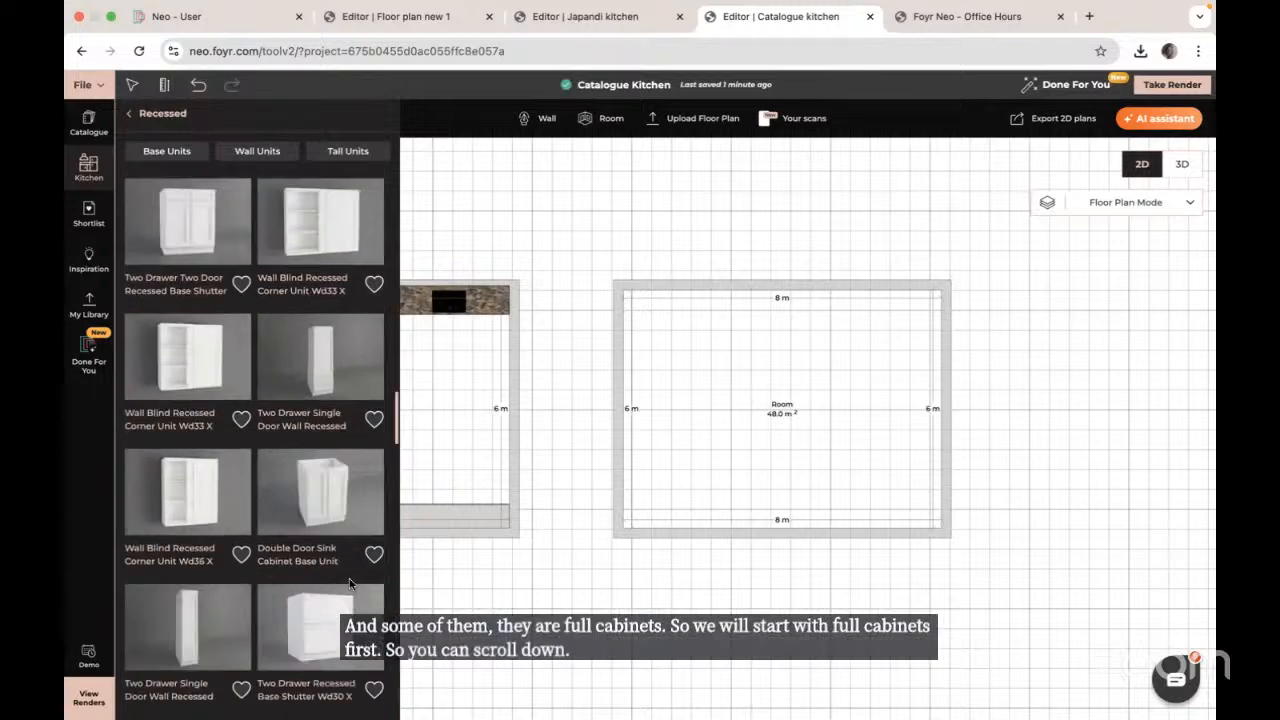
scroll(269, 421, down, 5)
scroll(349, 585, down, 10)
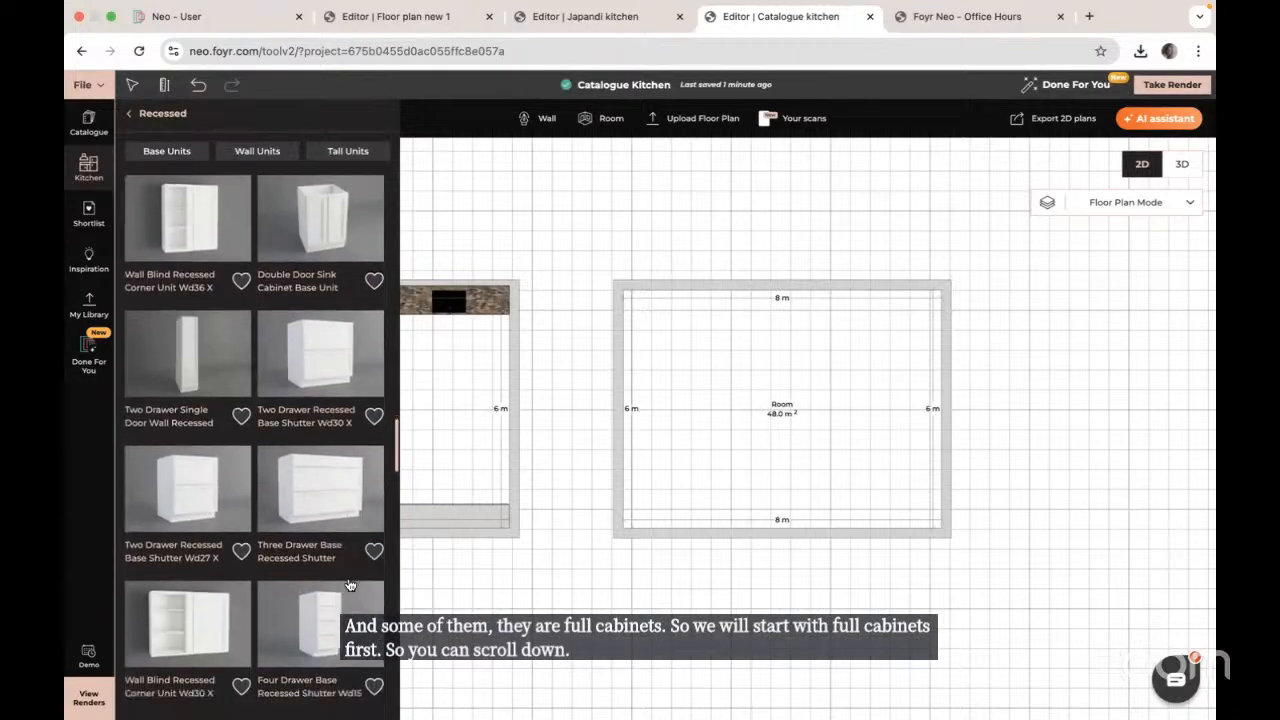
scroll(349, 585, down, 5)
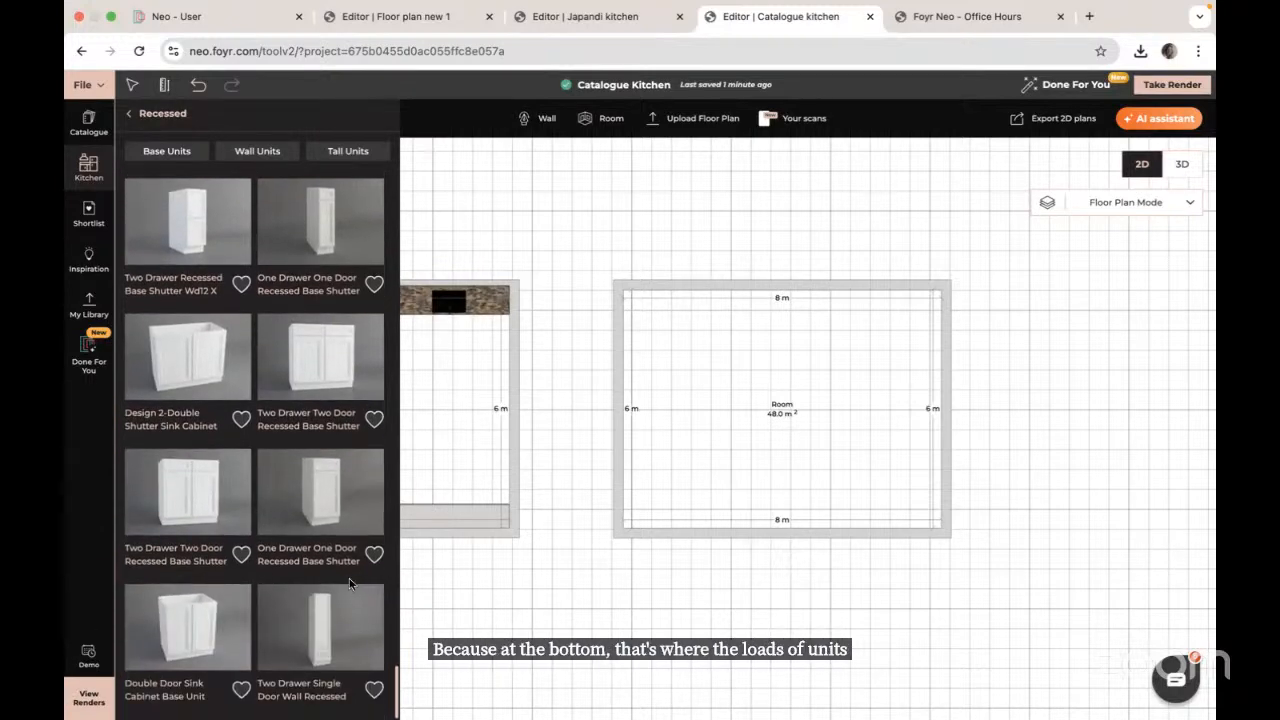
scroll(299, 457, down, 3)
scroll(299, 457, down, 10)
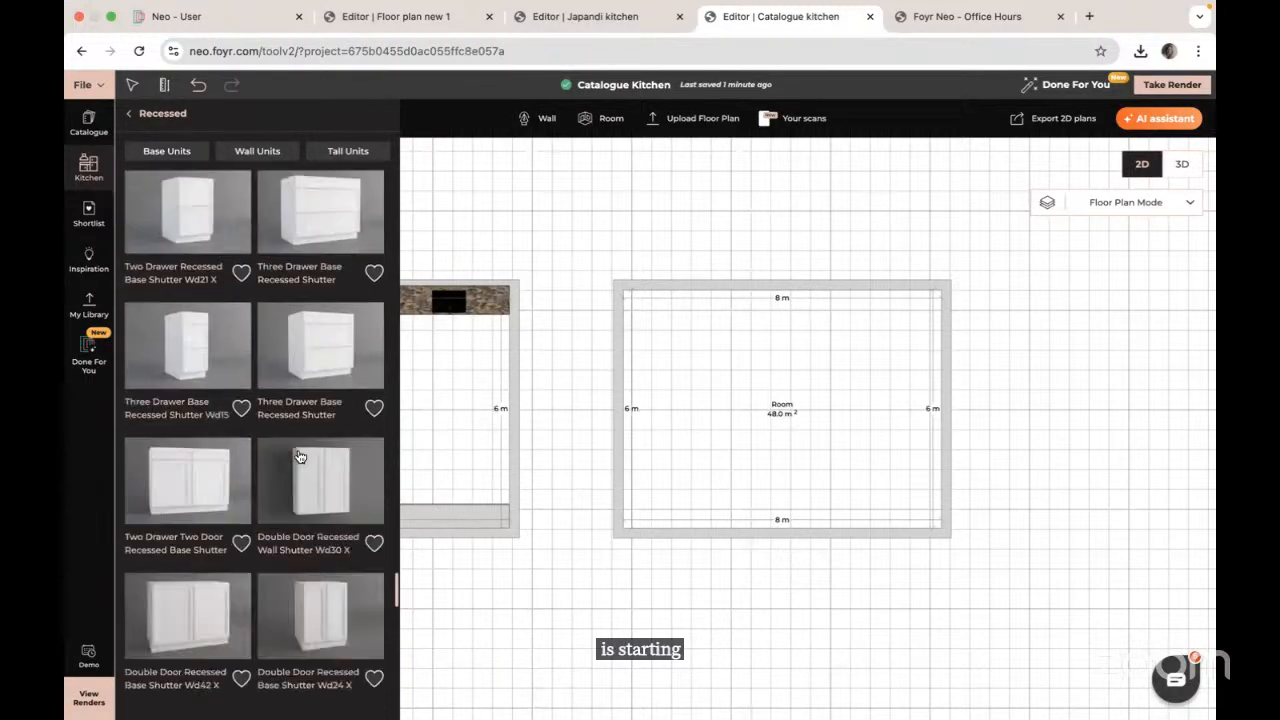
scroll(310, 485, down, 4)
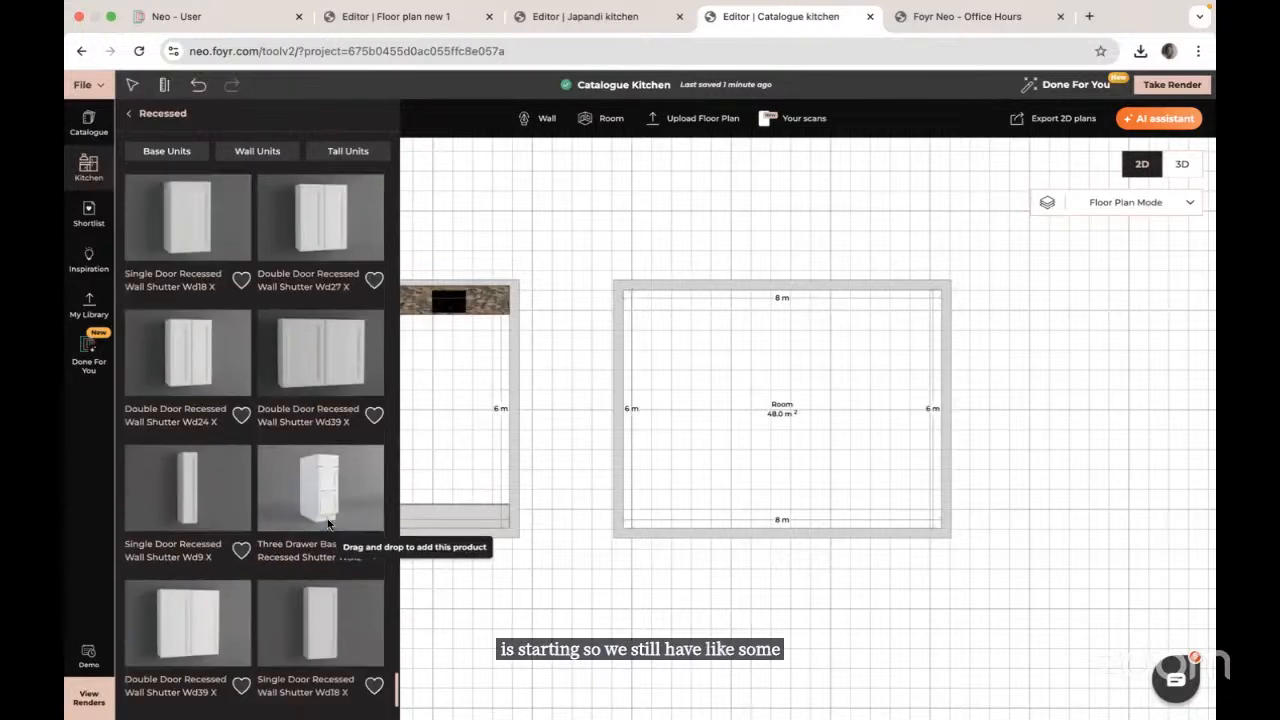
scroll(236, 624, down, 10)
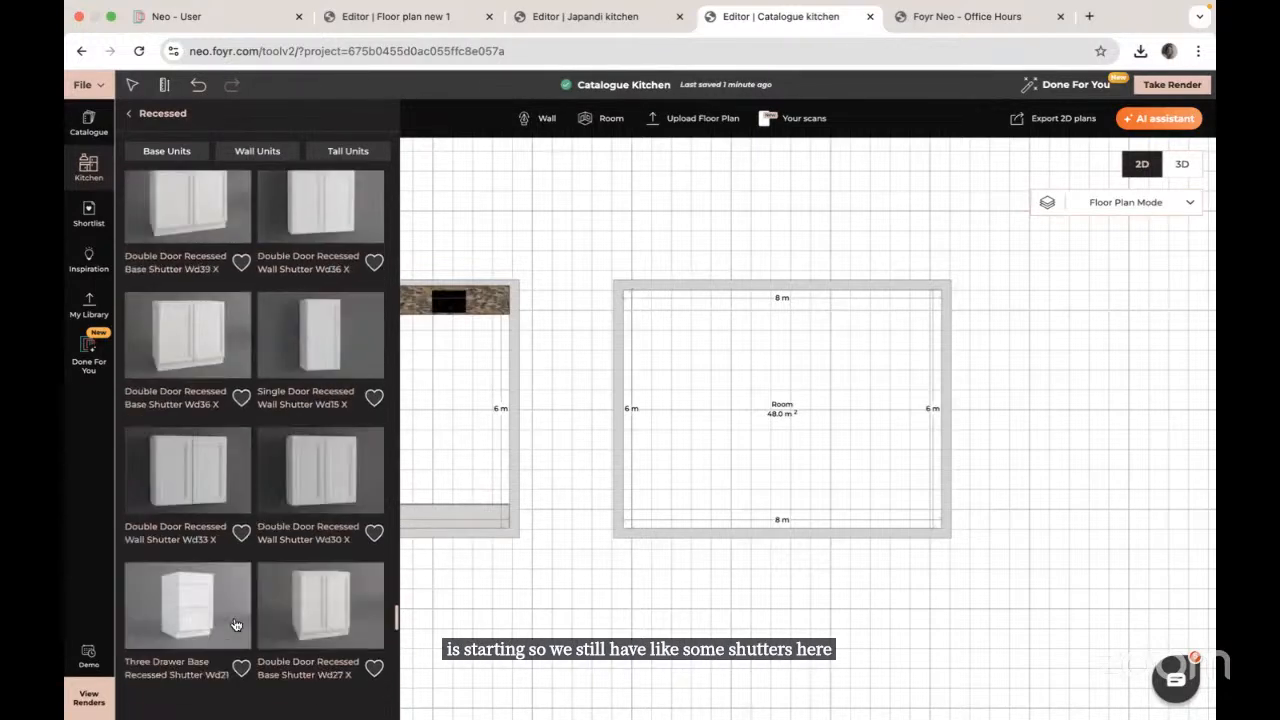
scroll(236, 624, down, 8)
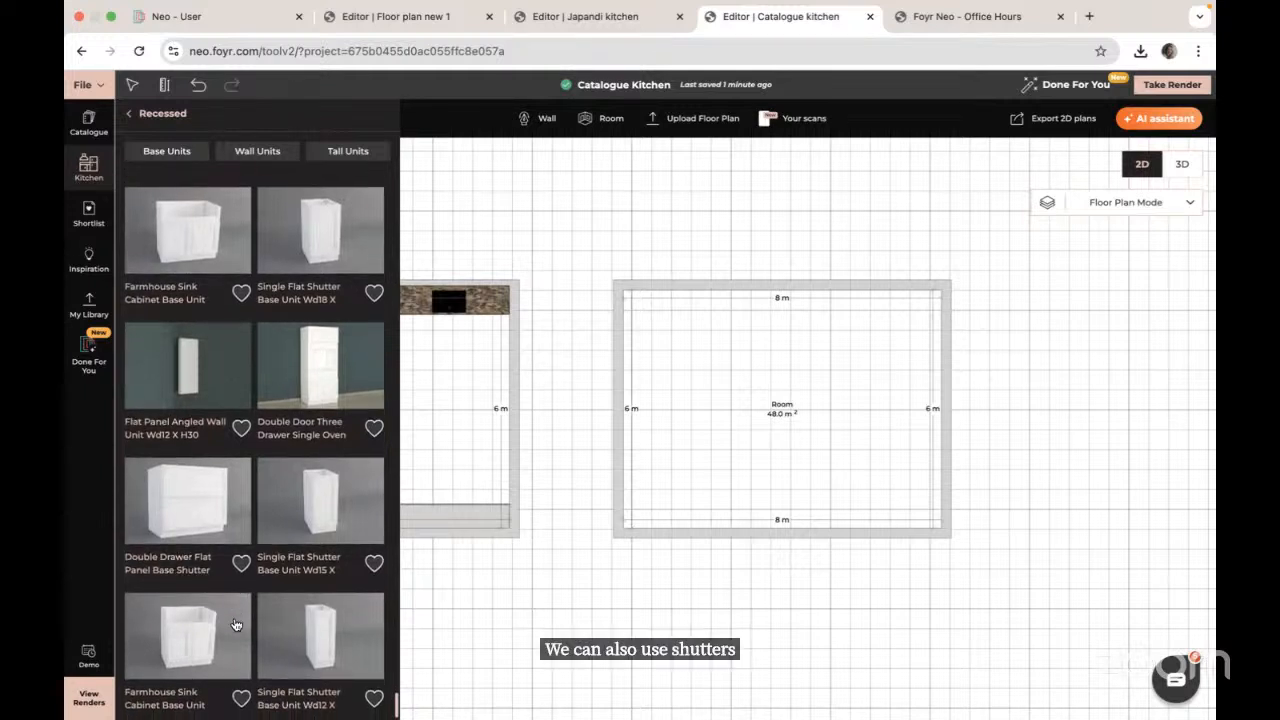
scroll(307, 411, down, 1)
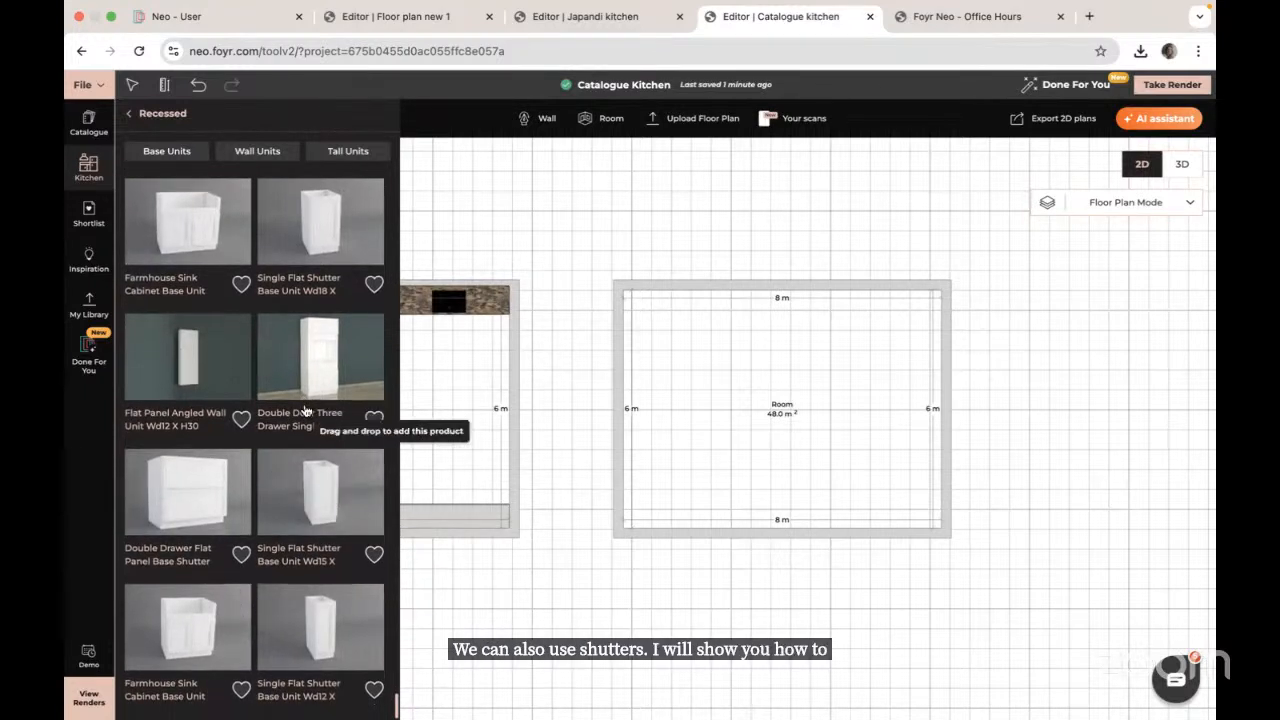
scroll(231, 510, down, 10)
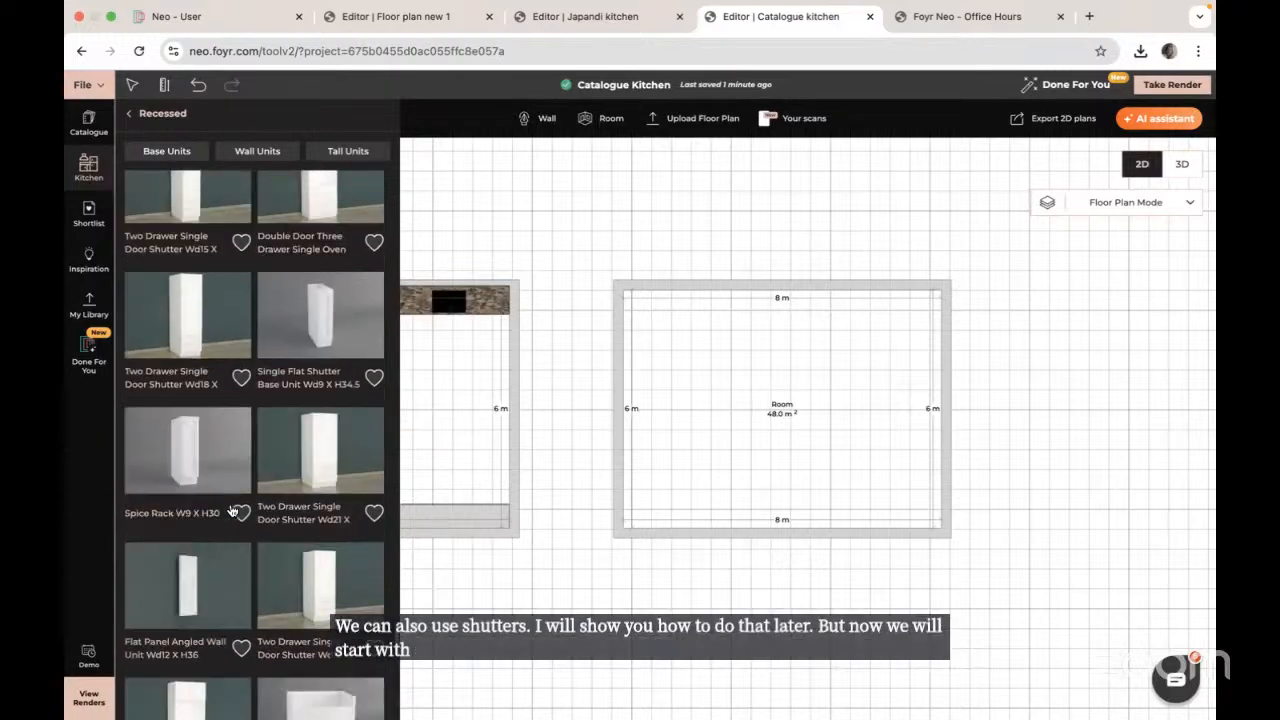
scroll(231, 510, down, 10)
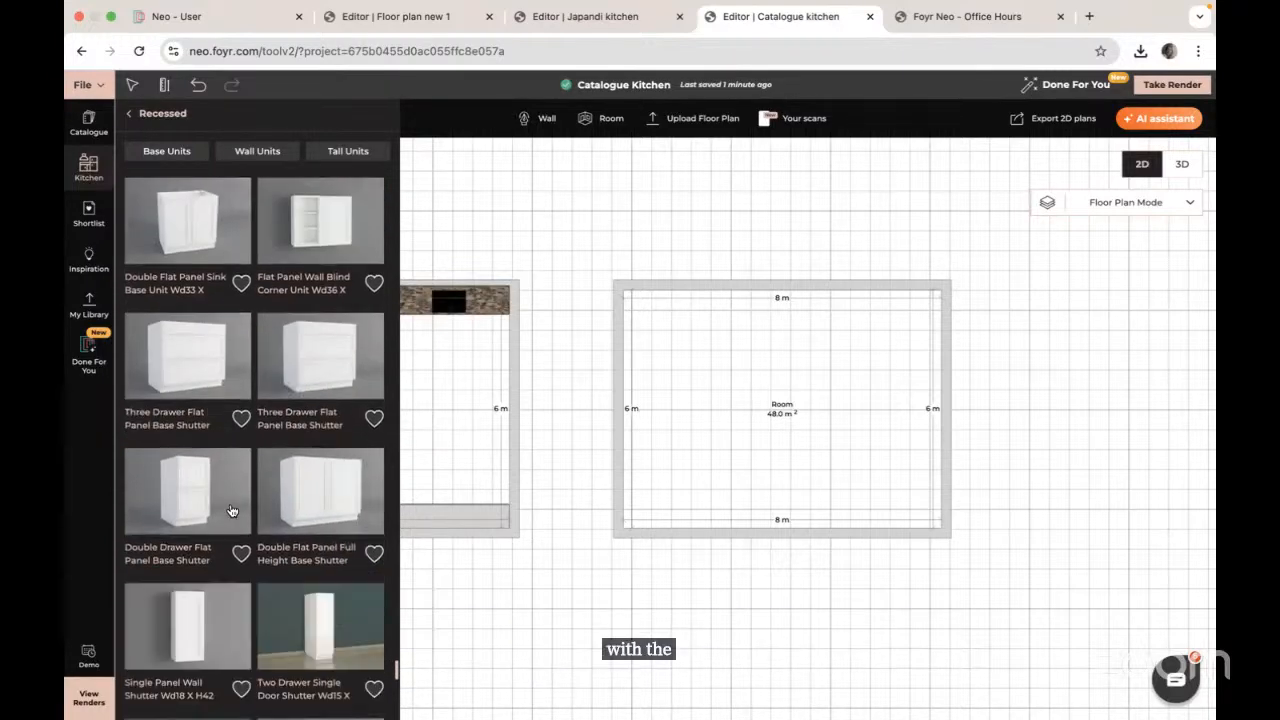
Step: Filter the Recessed catalogue to Base Units and browse down the list
click(167, 152)
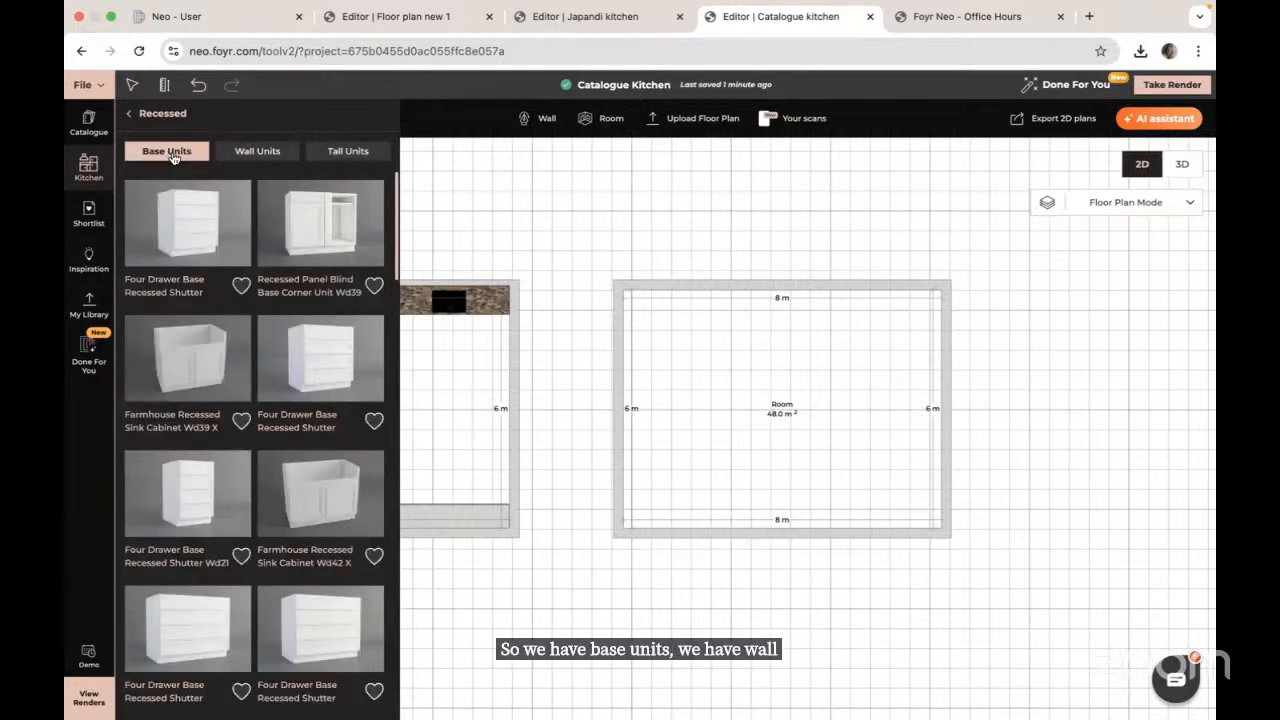
scroll(285, 487, down, 10)
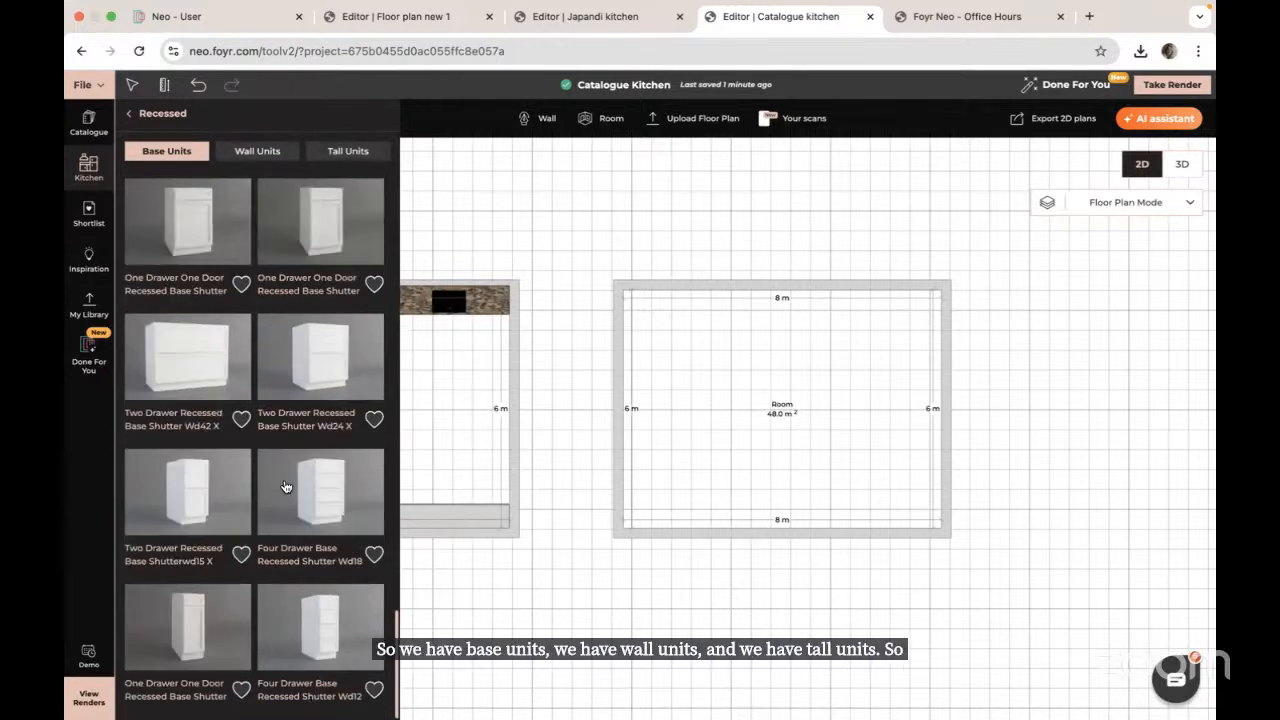
scroll(291, 504, down, 15)
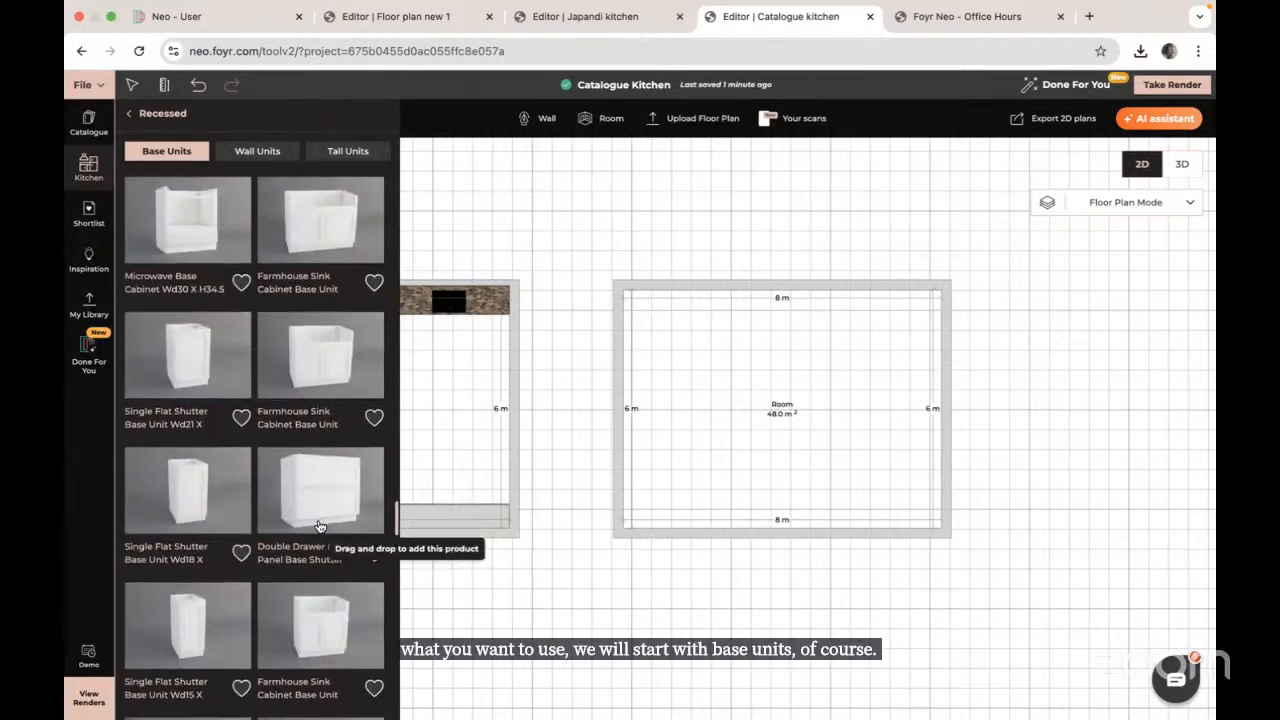
scroll(318, 540, down, 10)
scroll(319, 527, down, 8)
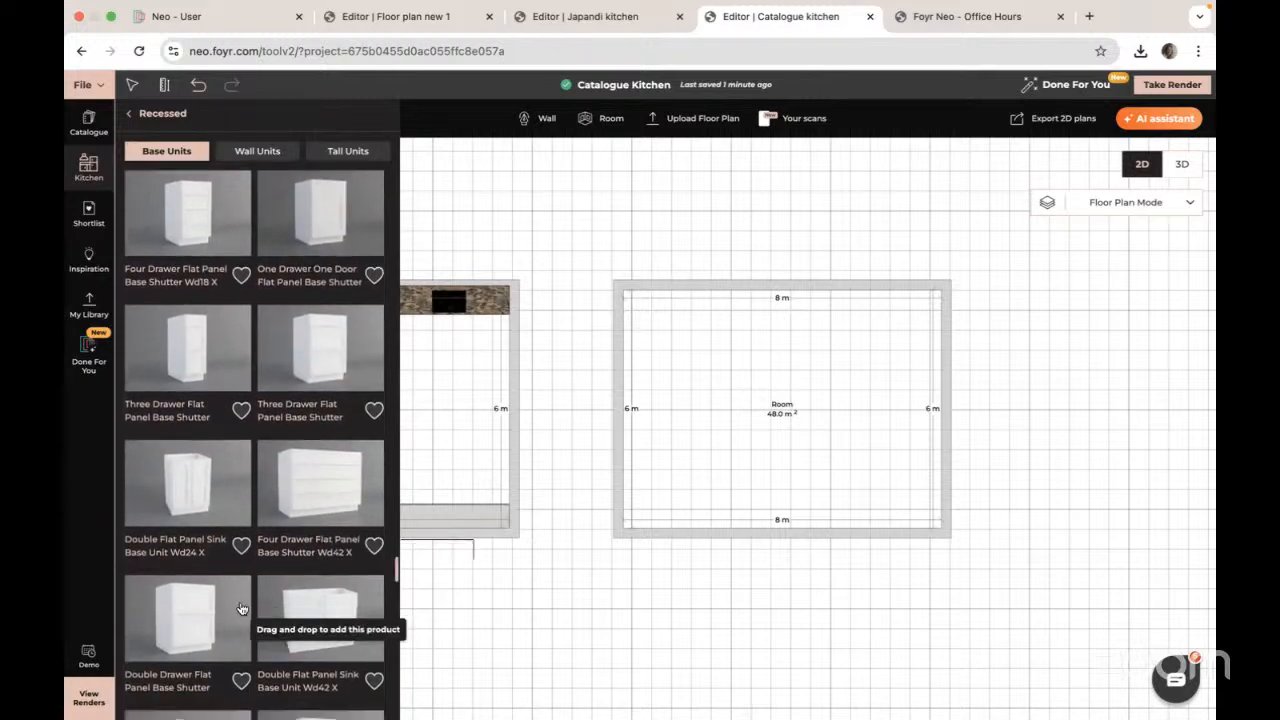
scroll(243, 606, down, 10)
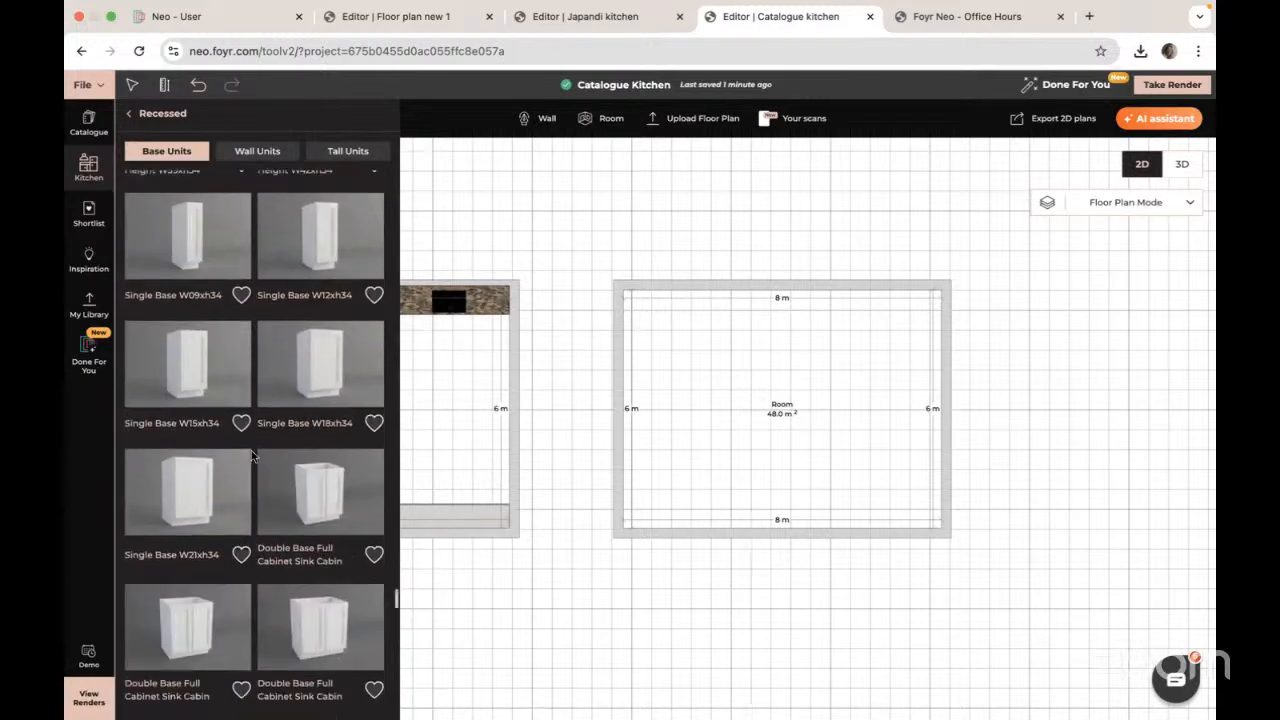
Step: Place the Single Base W21xh34 and Double Base sink cabinets along the top wall
click(200, 488)
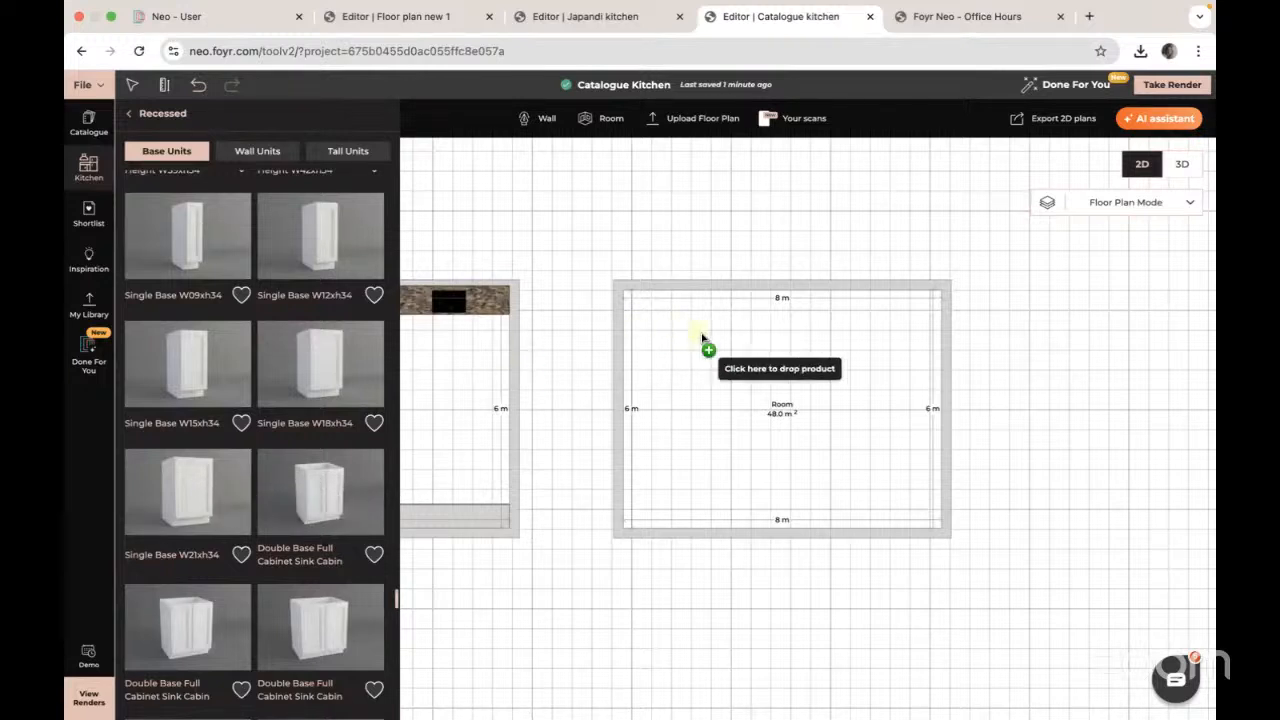
click(664, 301)
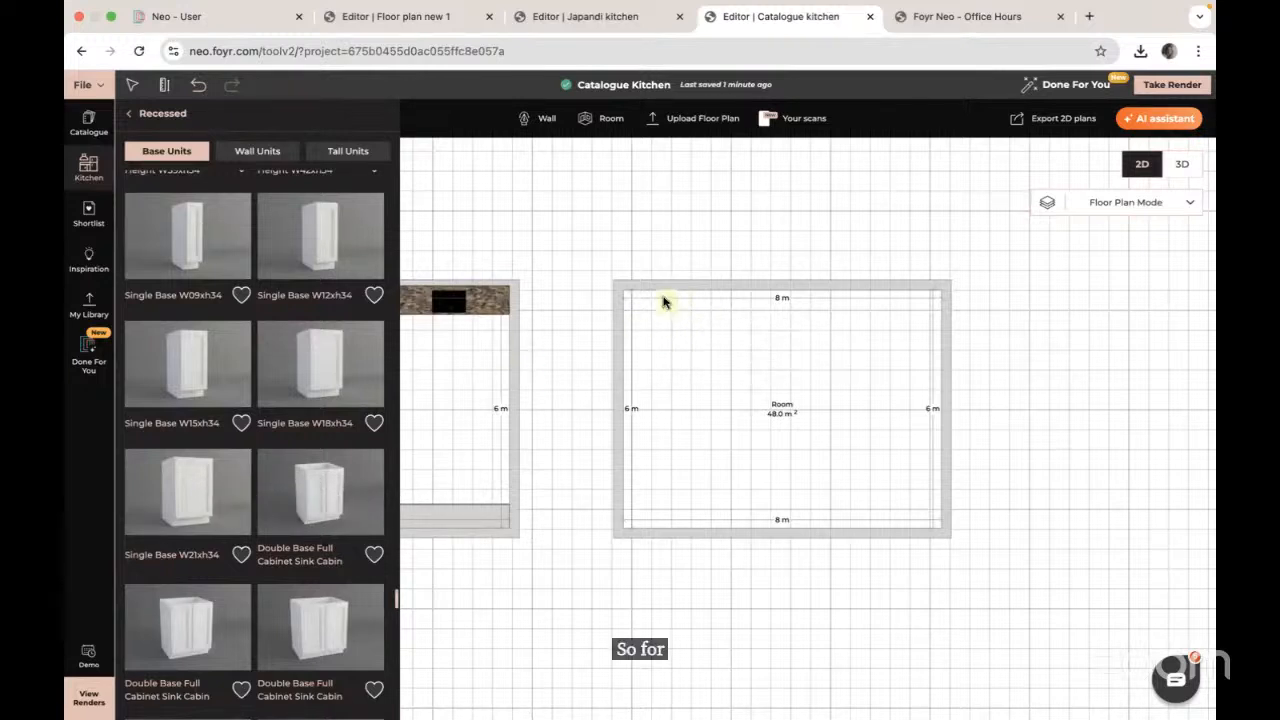
click(322, 496)
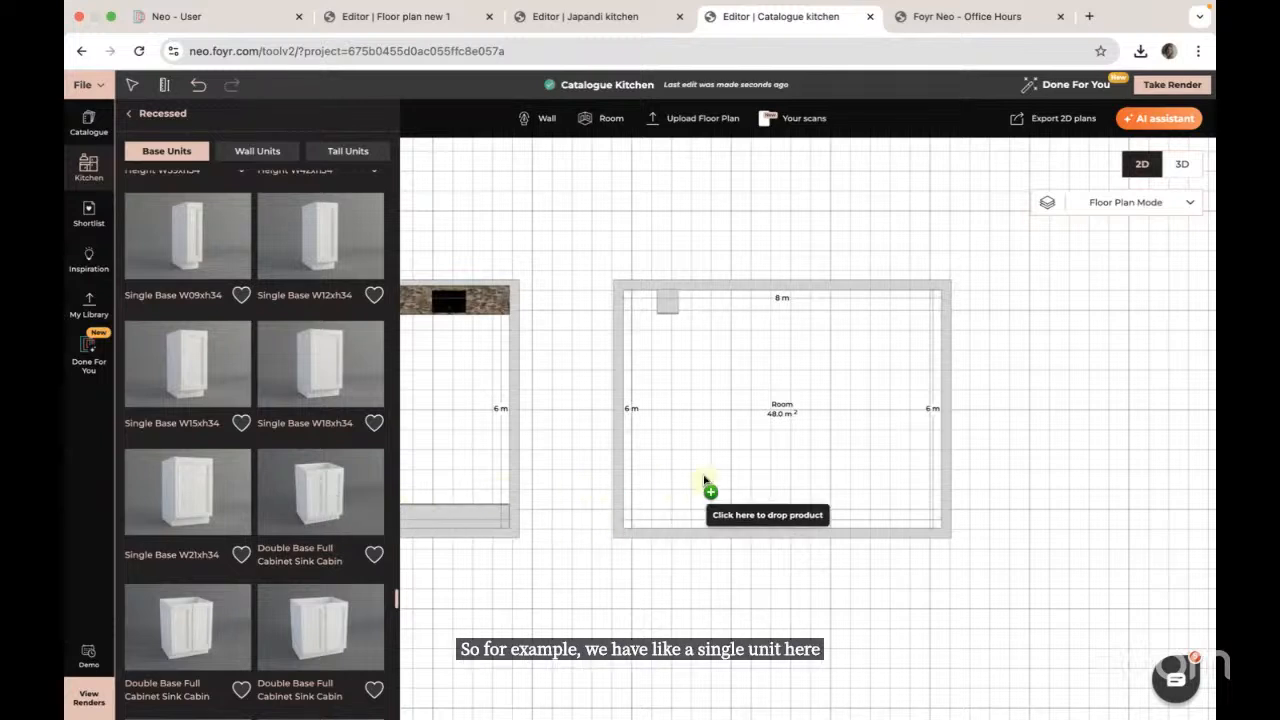
click(698, 318)
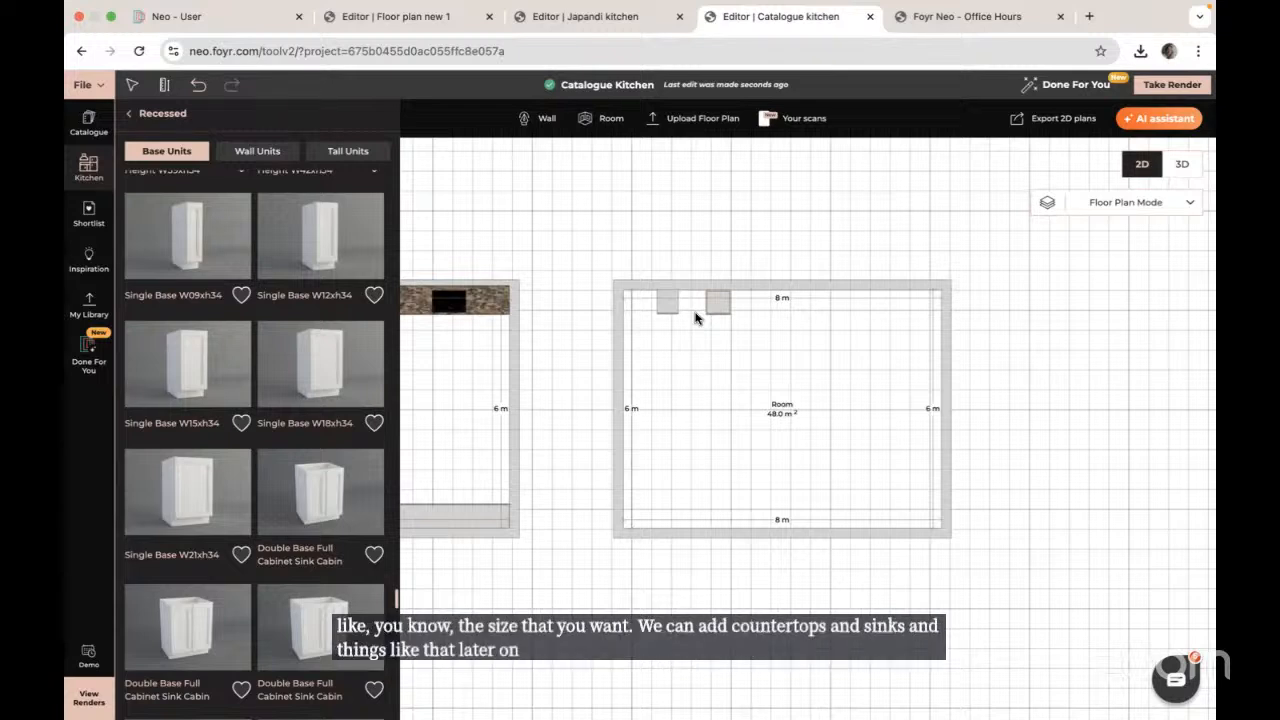
Step: Add a 2 Drawer 2 Door Base and a fourth base cabinet along the top wall
scroll(265, 510, down, 5)
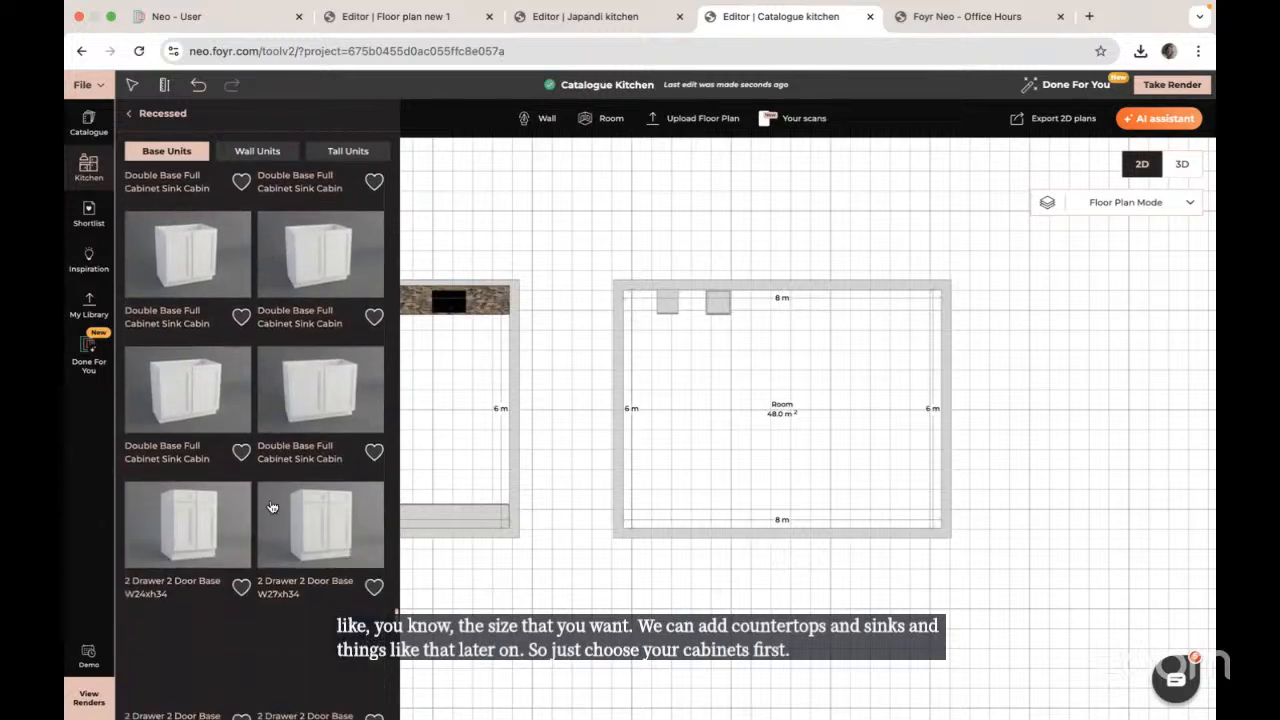
scroll(268, 510, down, 4)
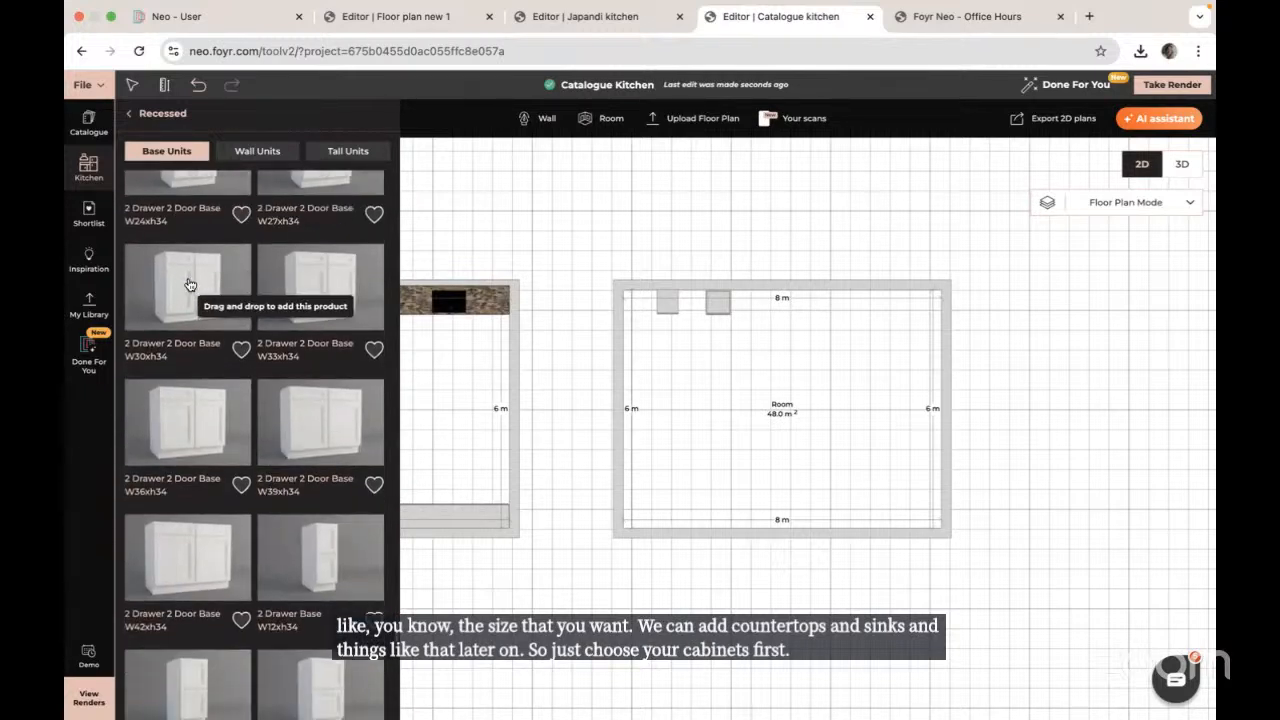
click(188, 285)
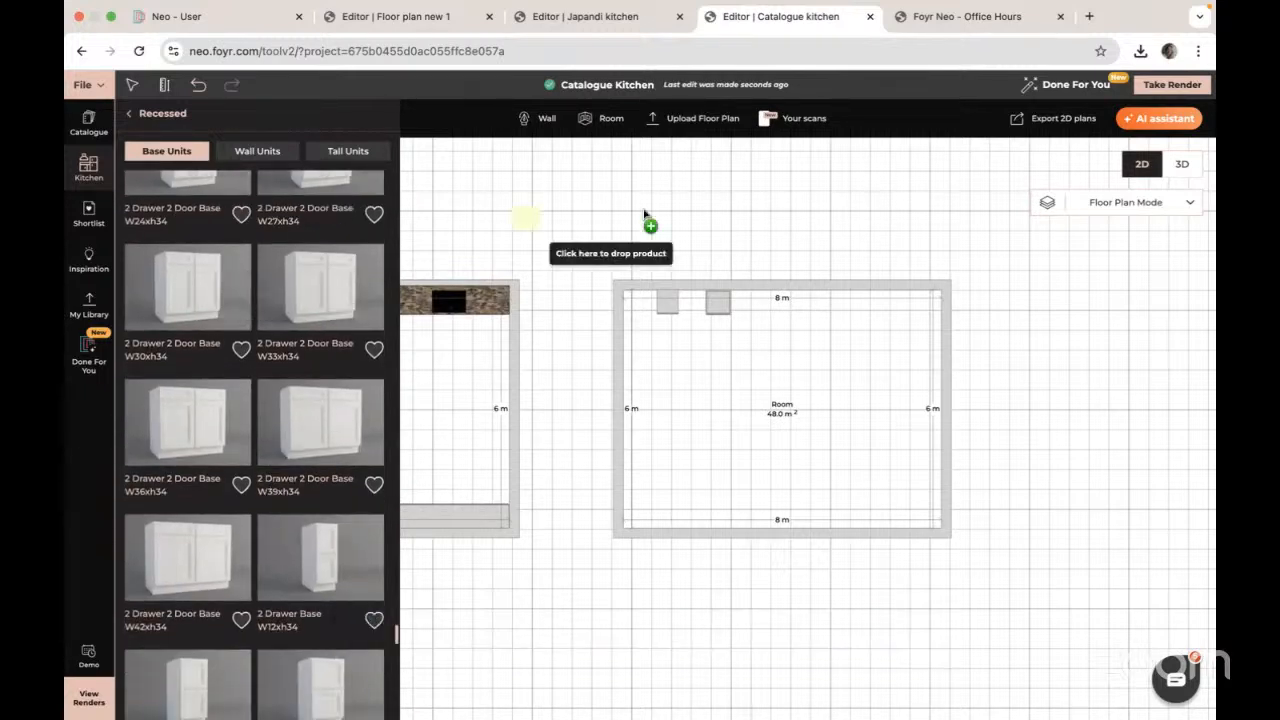
click(766, 391)
scroll(268, 458, down, 5)
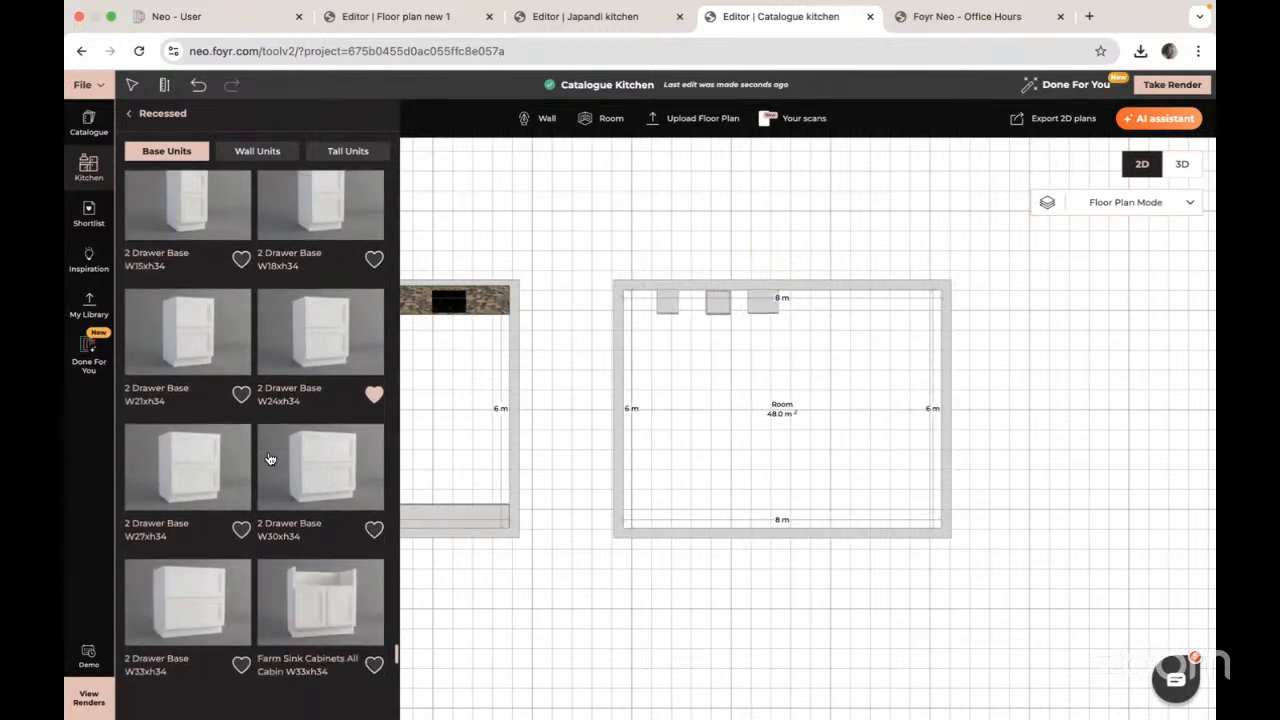
scroll(269, 458, down, 4)
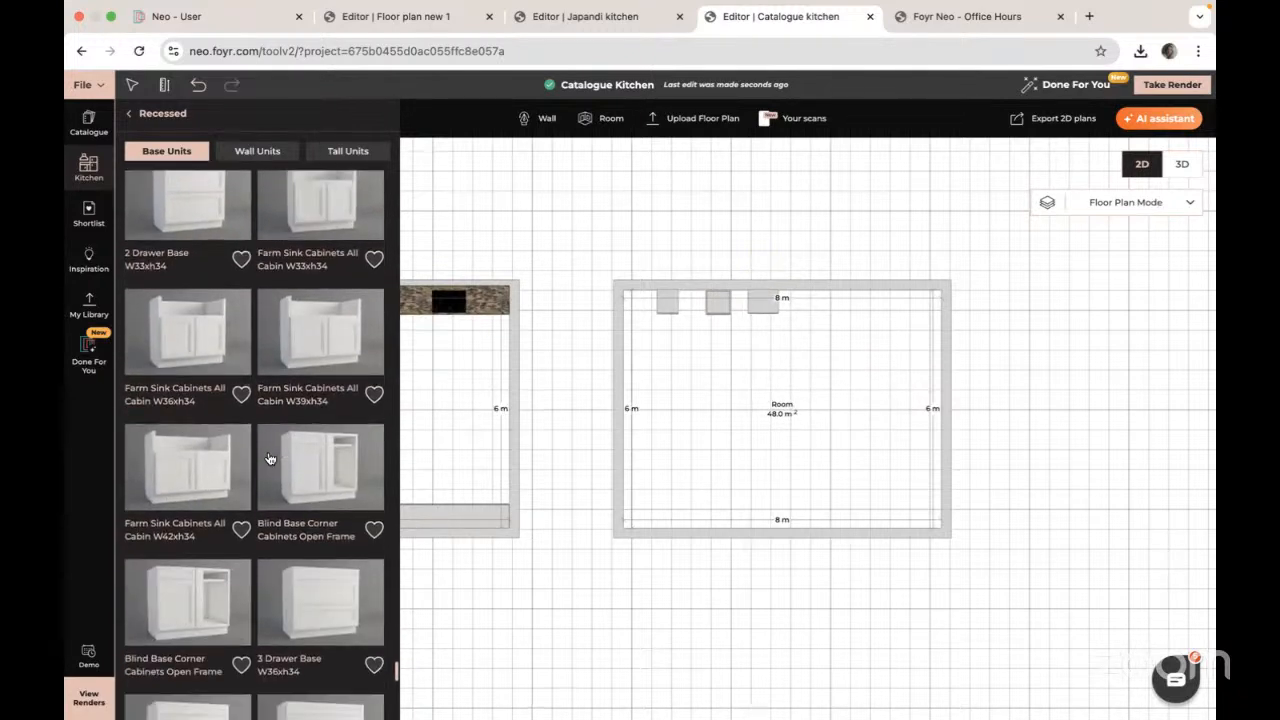
scroll(220, 545, down, 2)
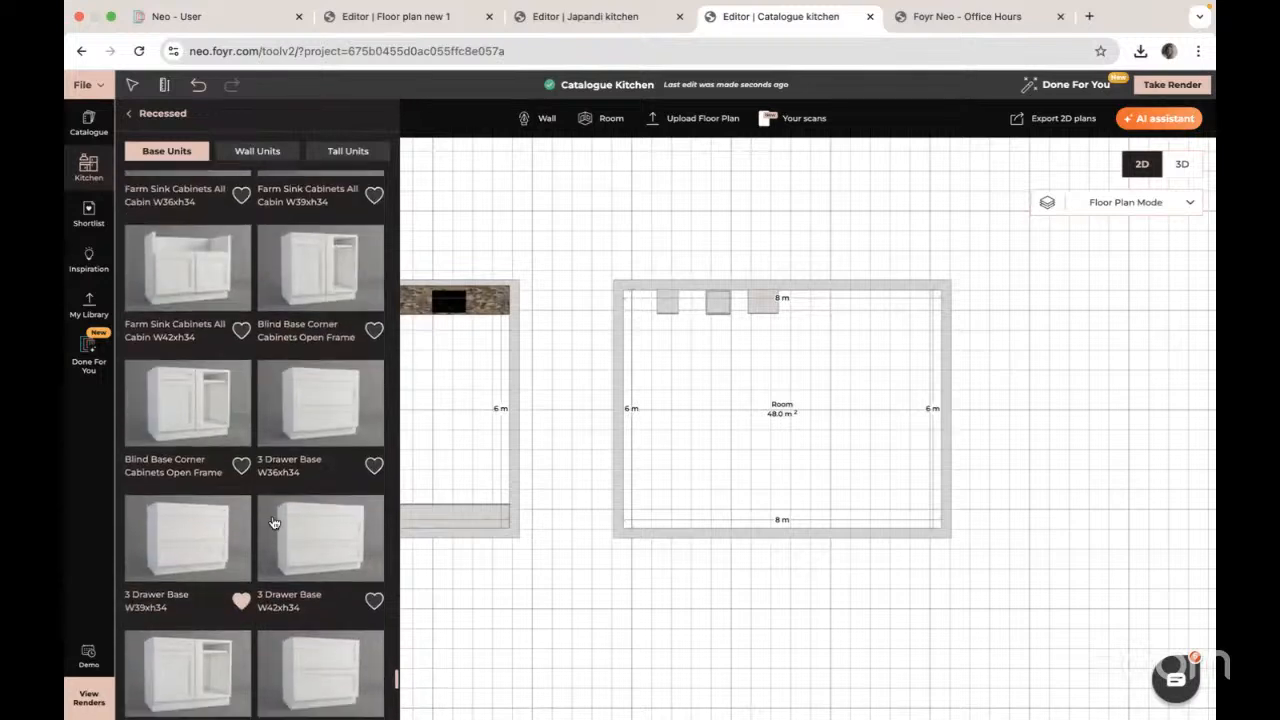
click(323, 380)
click(805, 312)
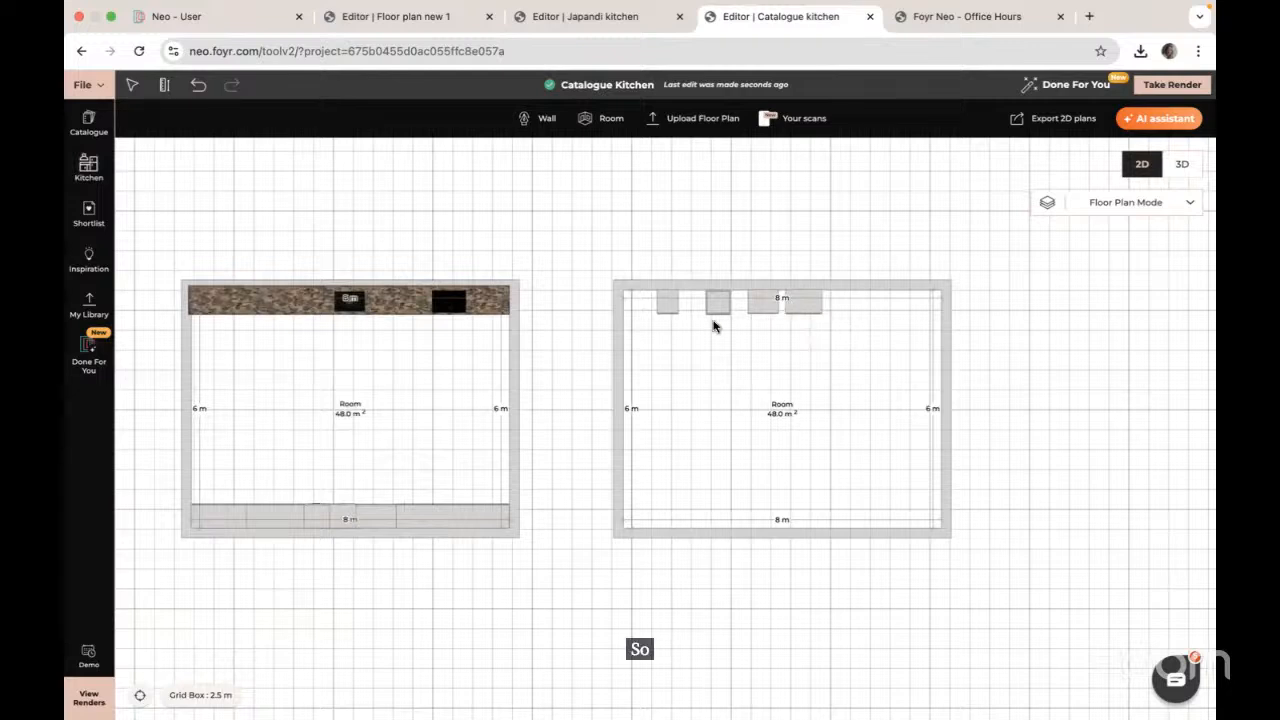
Step: In 3D, push the leftmost base cabinet into the left wall corner
click(1184, 166)
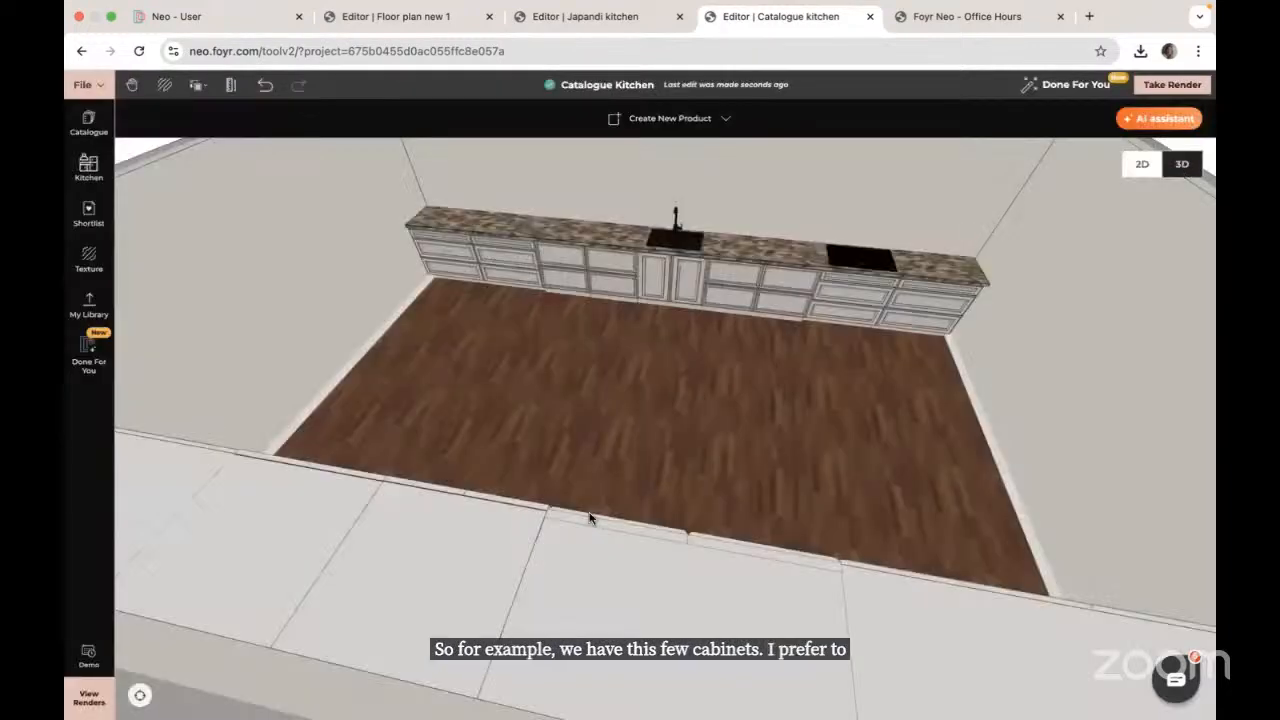
click(140, 695)
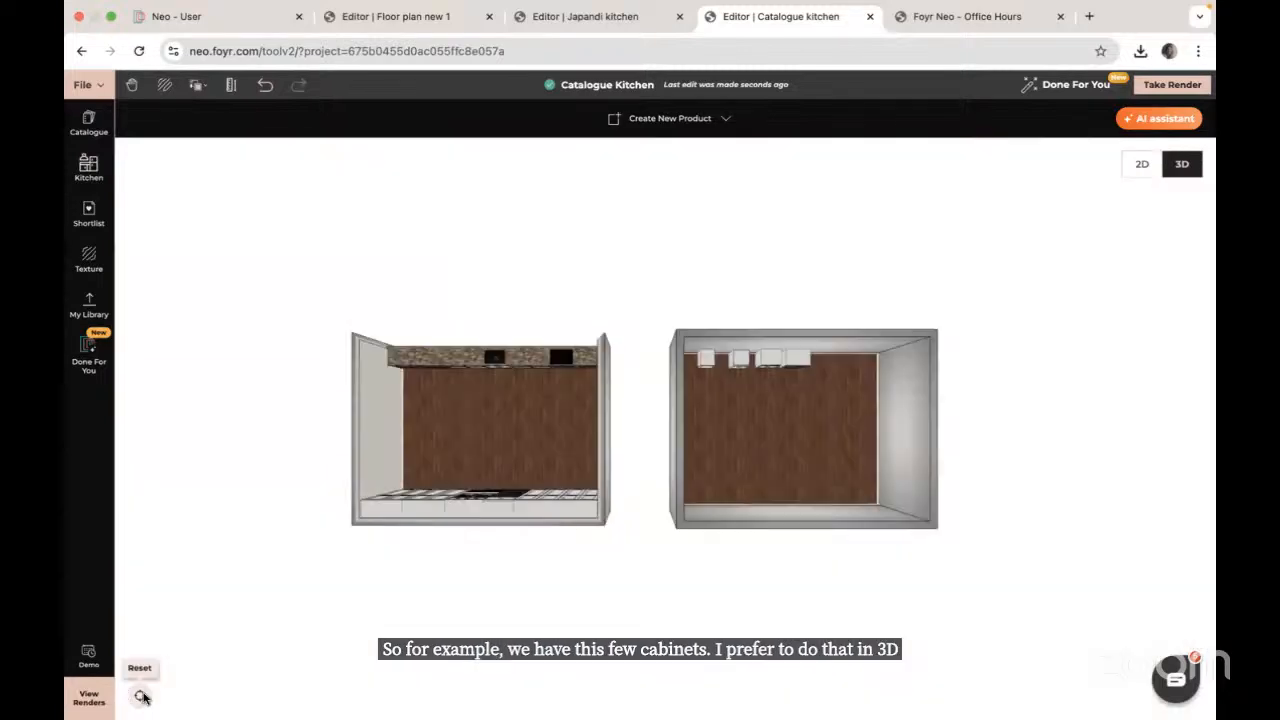
double_click(768, 370)
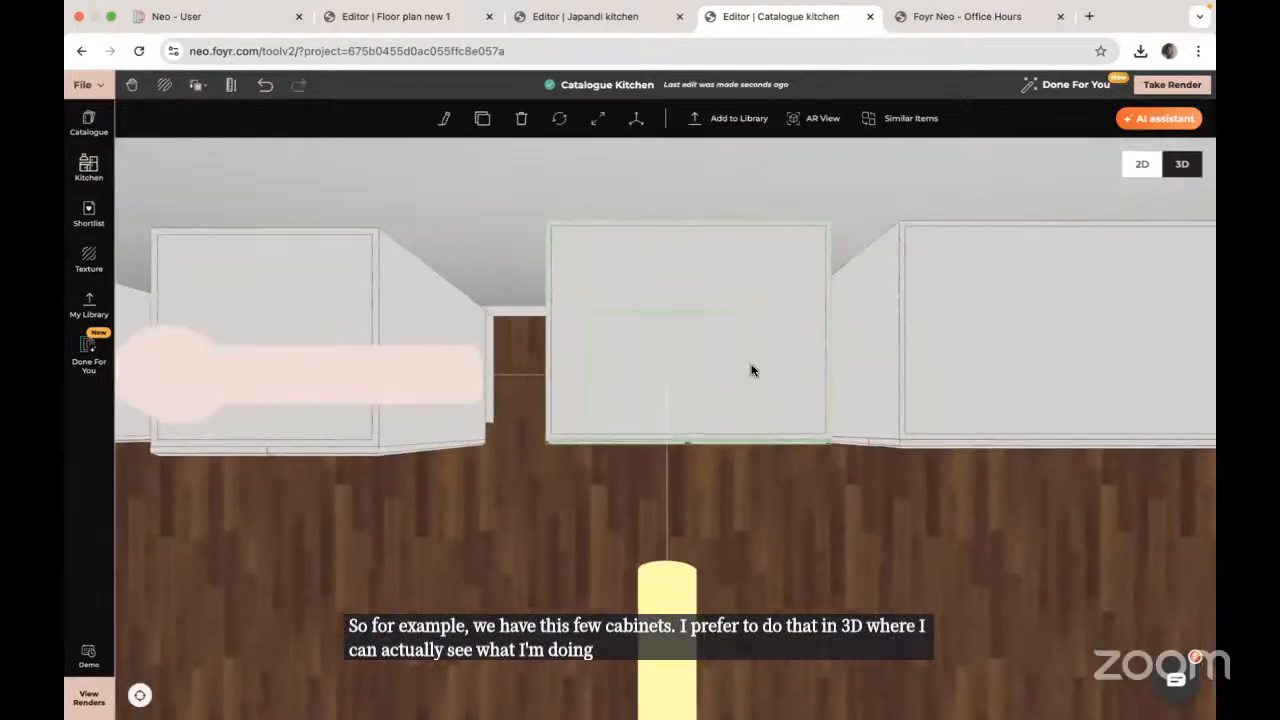
click(73, 531)
scroll(603, 464, down, 8)
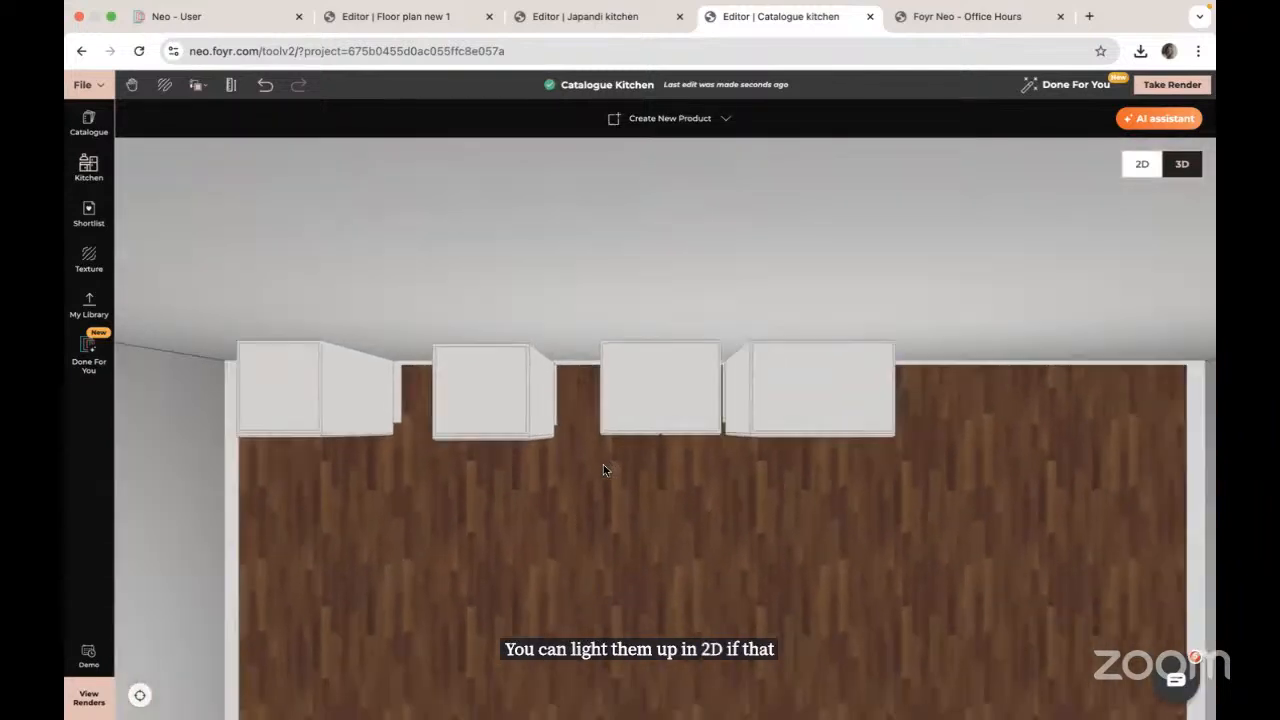
drag(603, 470, 678, 397)
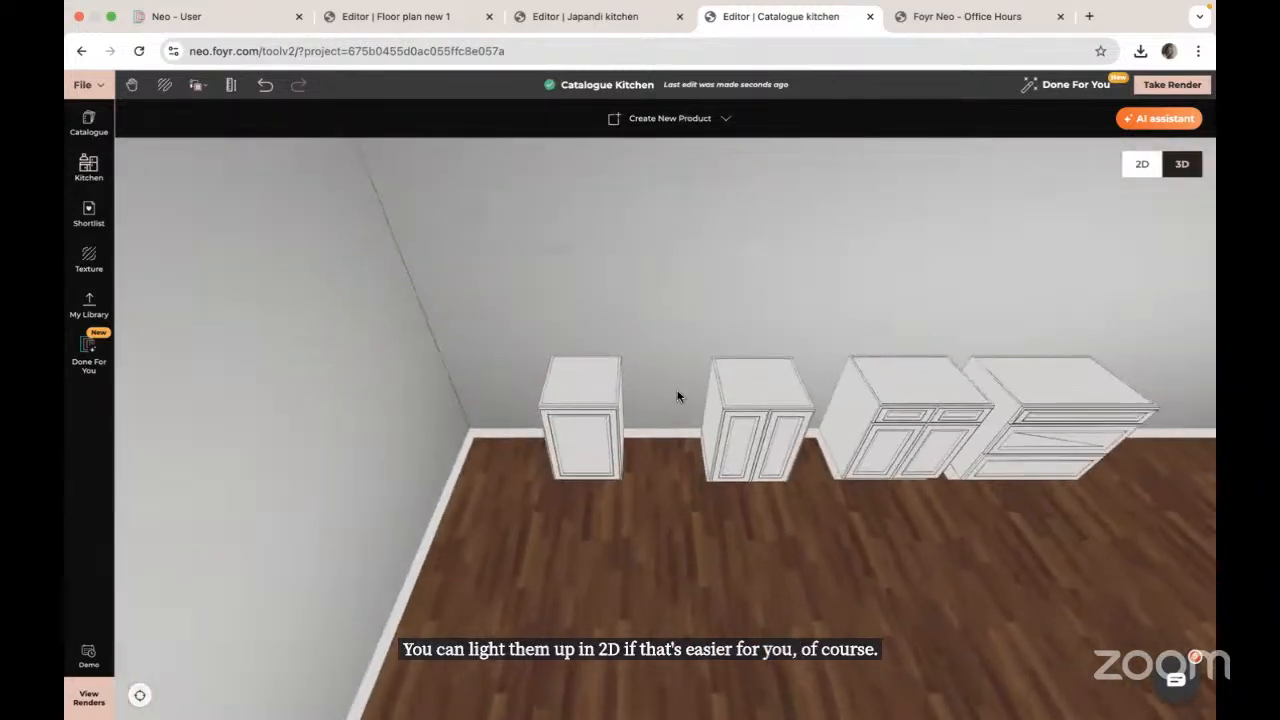
click(580, 438)
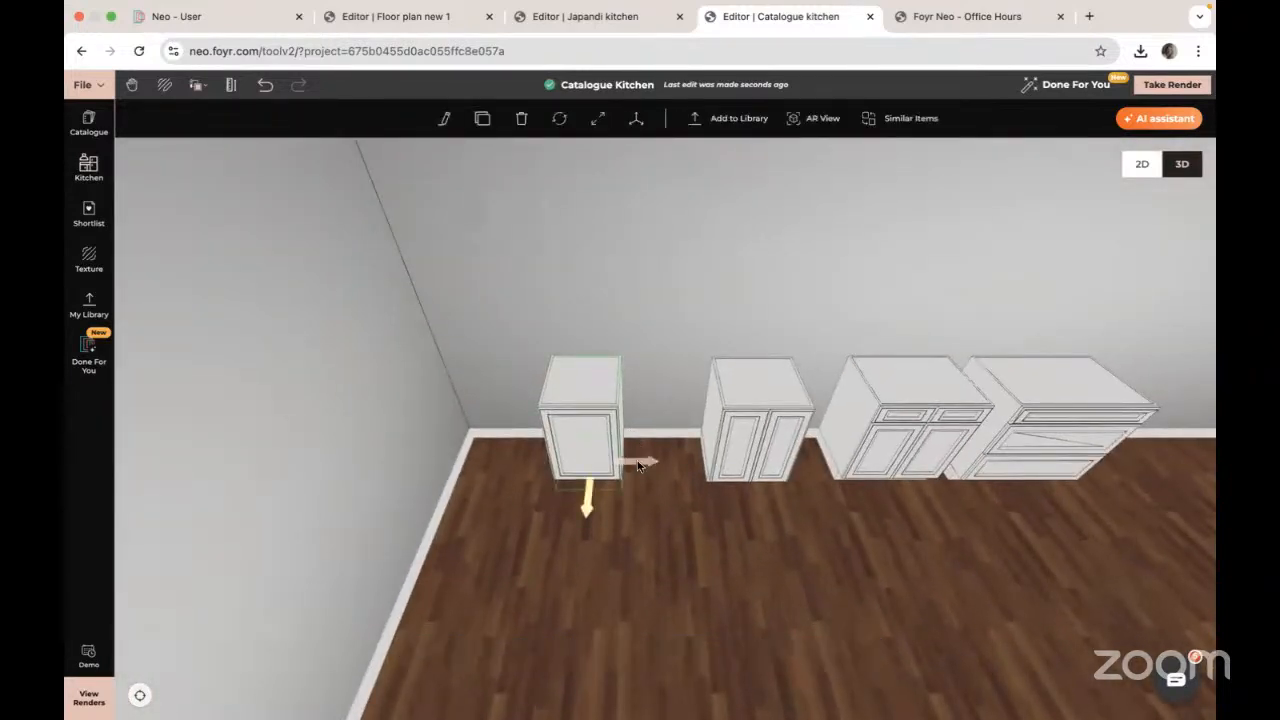
drag(640, 465, 523, 463)
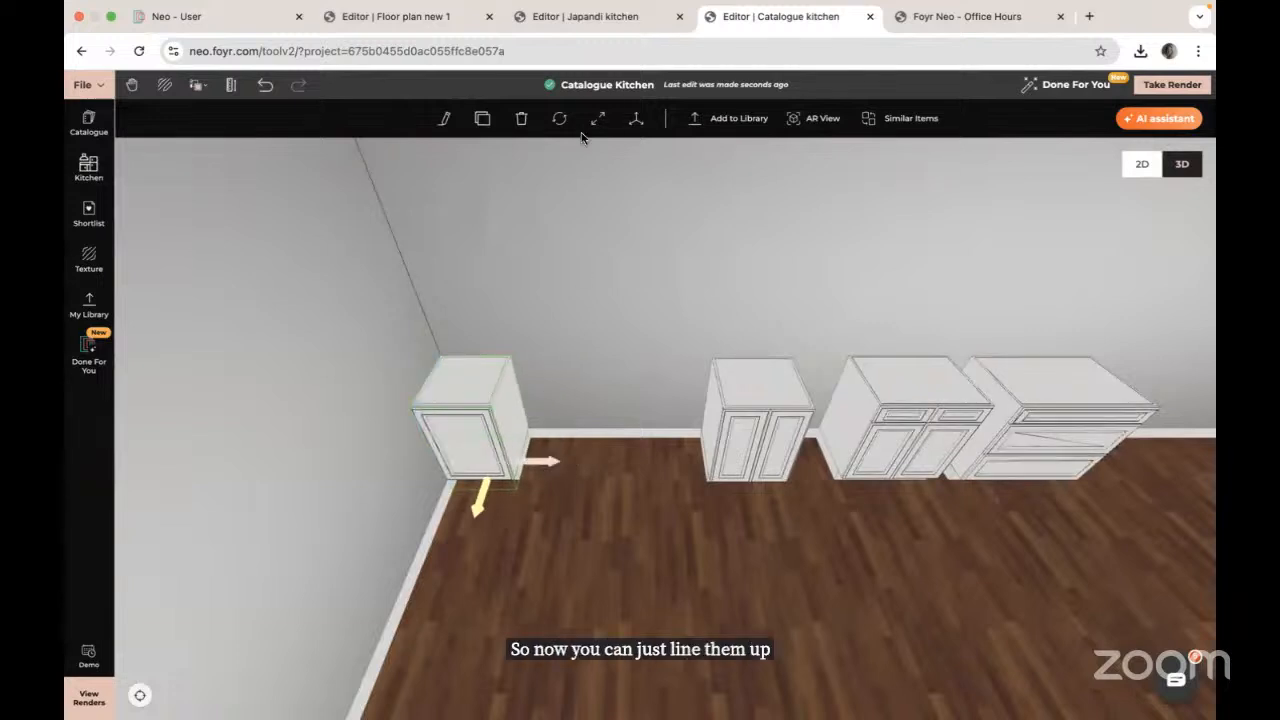
Step: Resize the corner cabinet wider, entering a 0.62 length
click(445, 120)
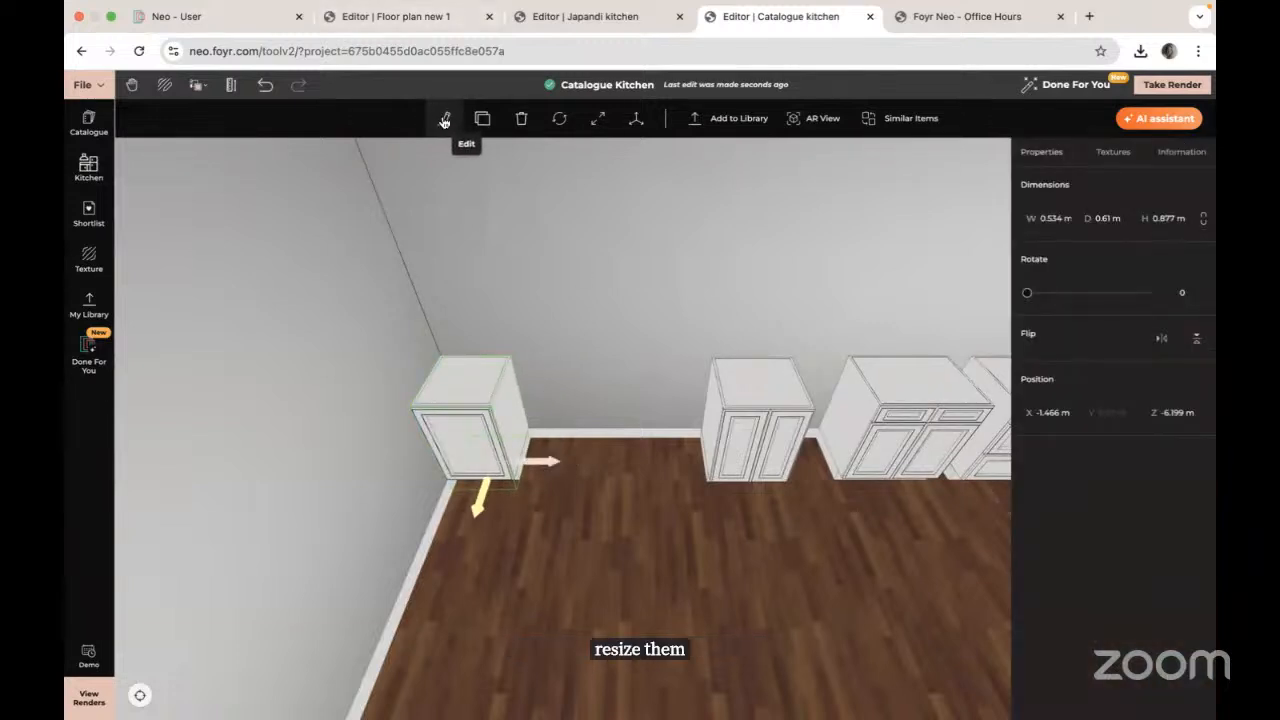
click(606, 120)
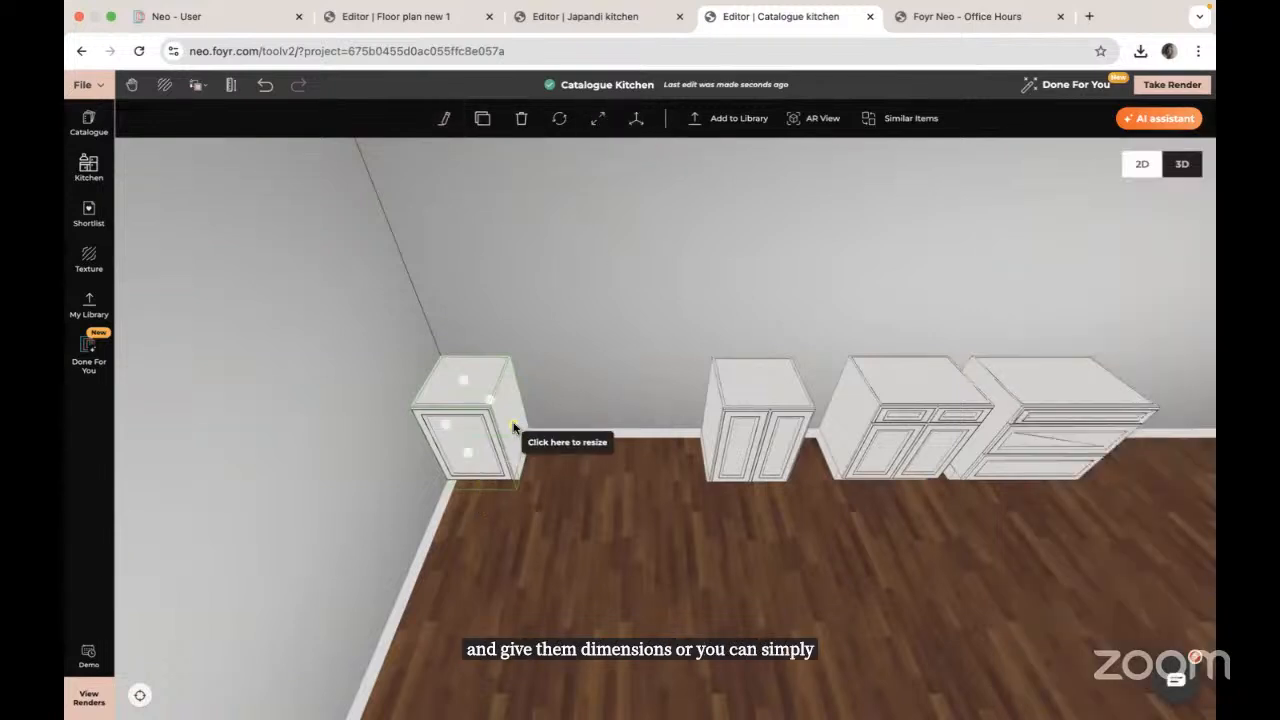
drag(512, 428, 572, 425)
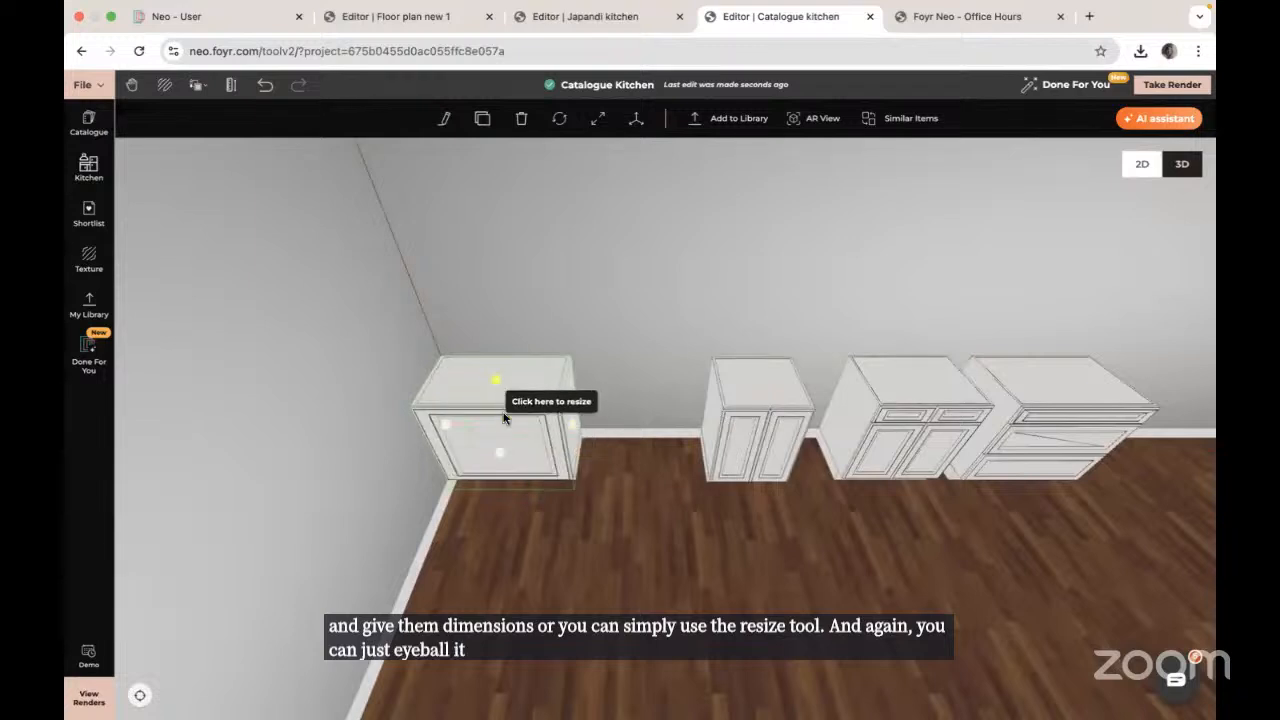
drag(500, 451, 500, 461)
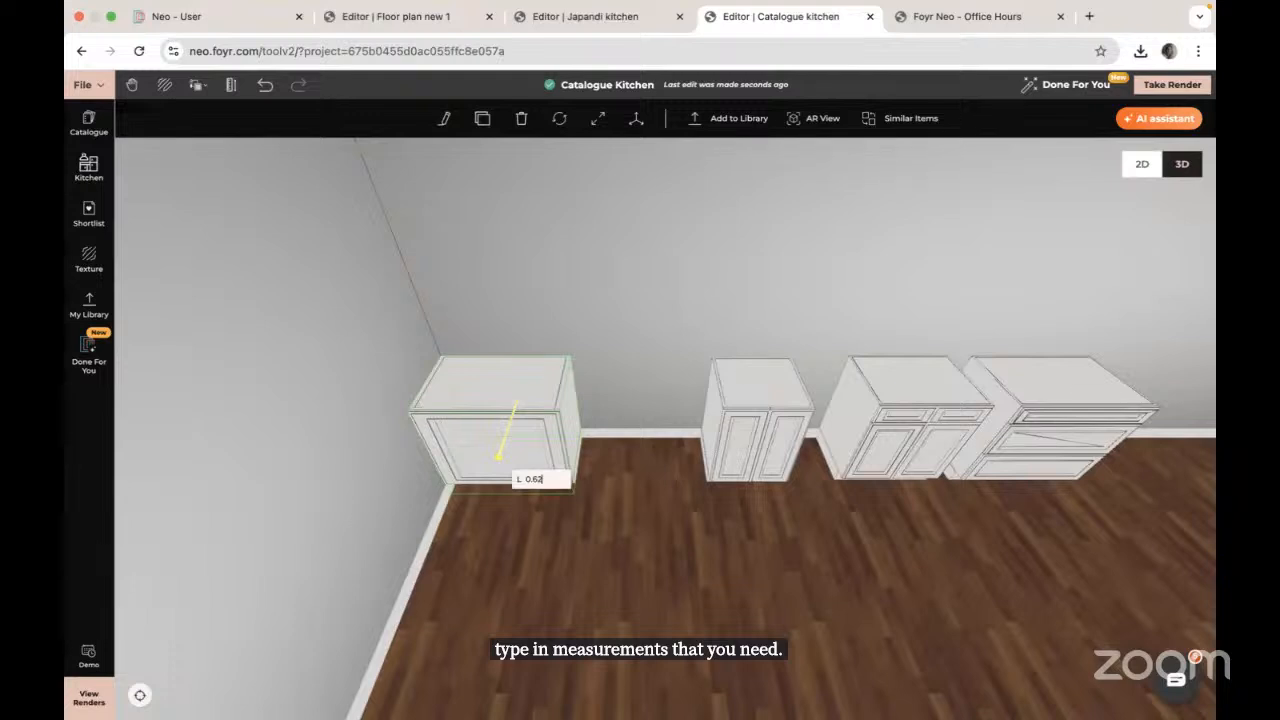
Step: Apply the 0.62 m length, close up the cabinet run, and delete the angled cabinet
key(Return)
click(763, 424)
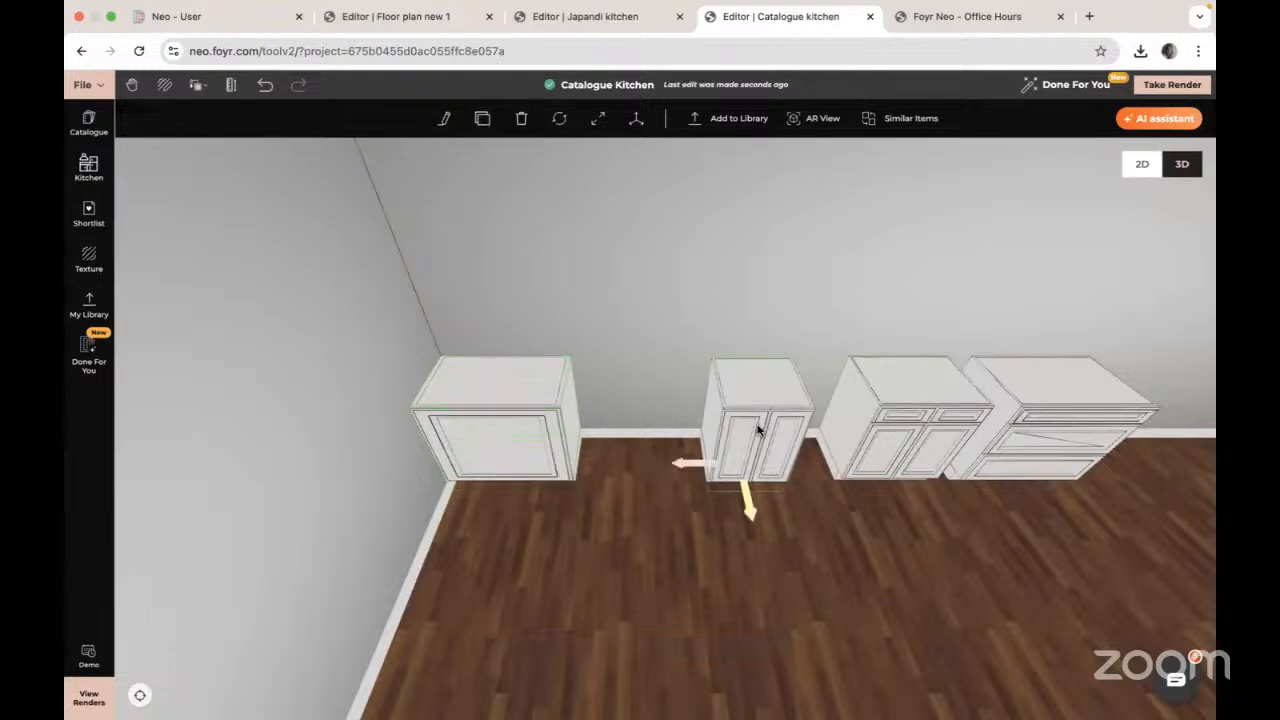
drag(688, 470, 559, 462)
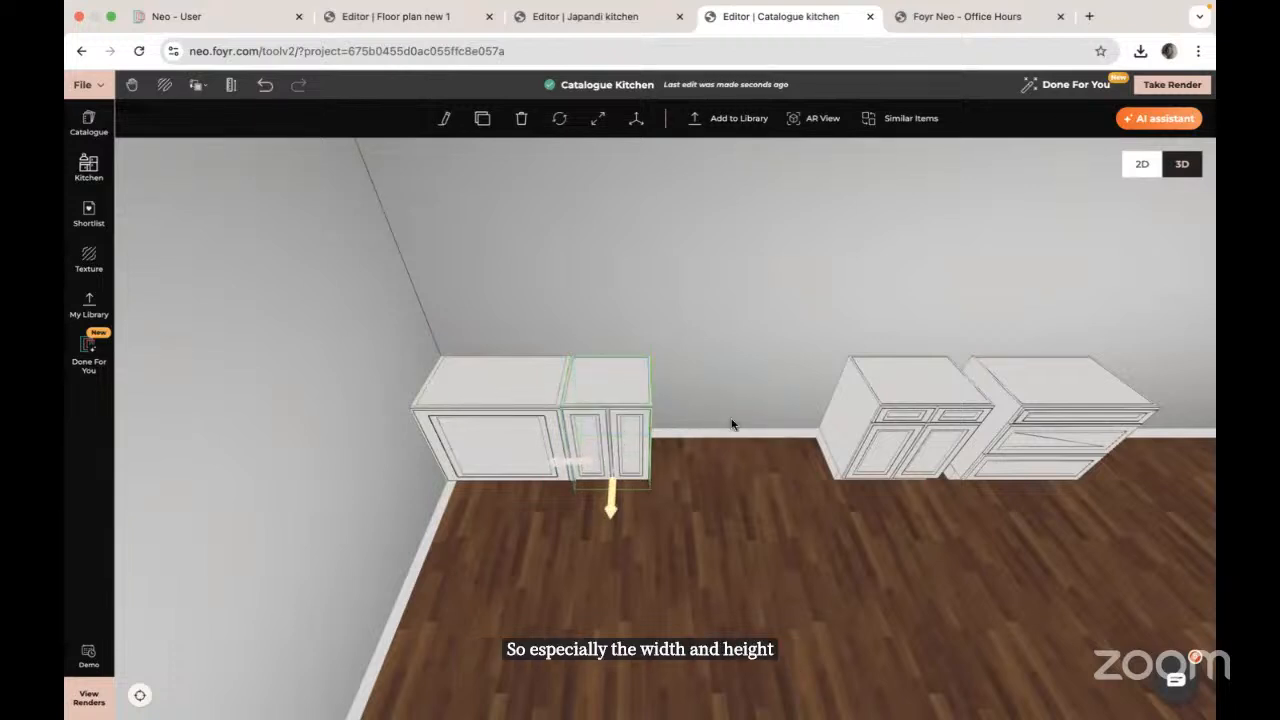
click(903, 441)
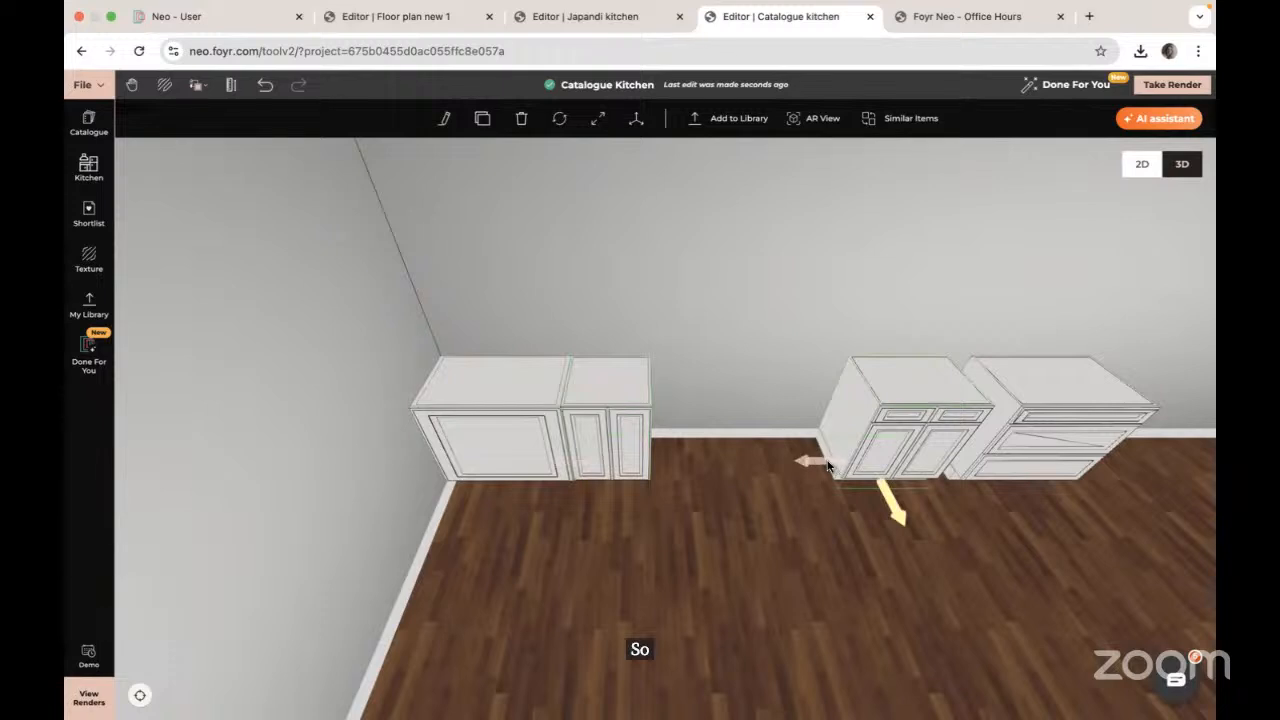
drag(900, 443, 633, 448)
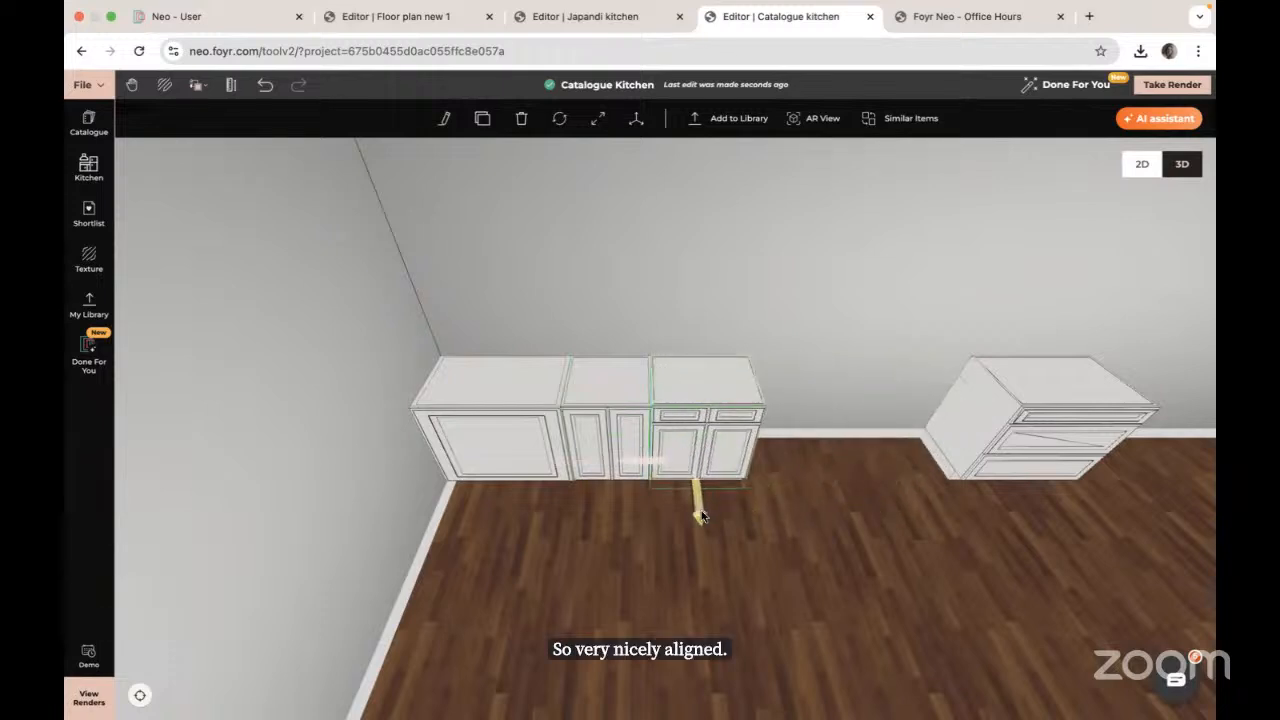
click(1037, 440)
key(Delete)
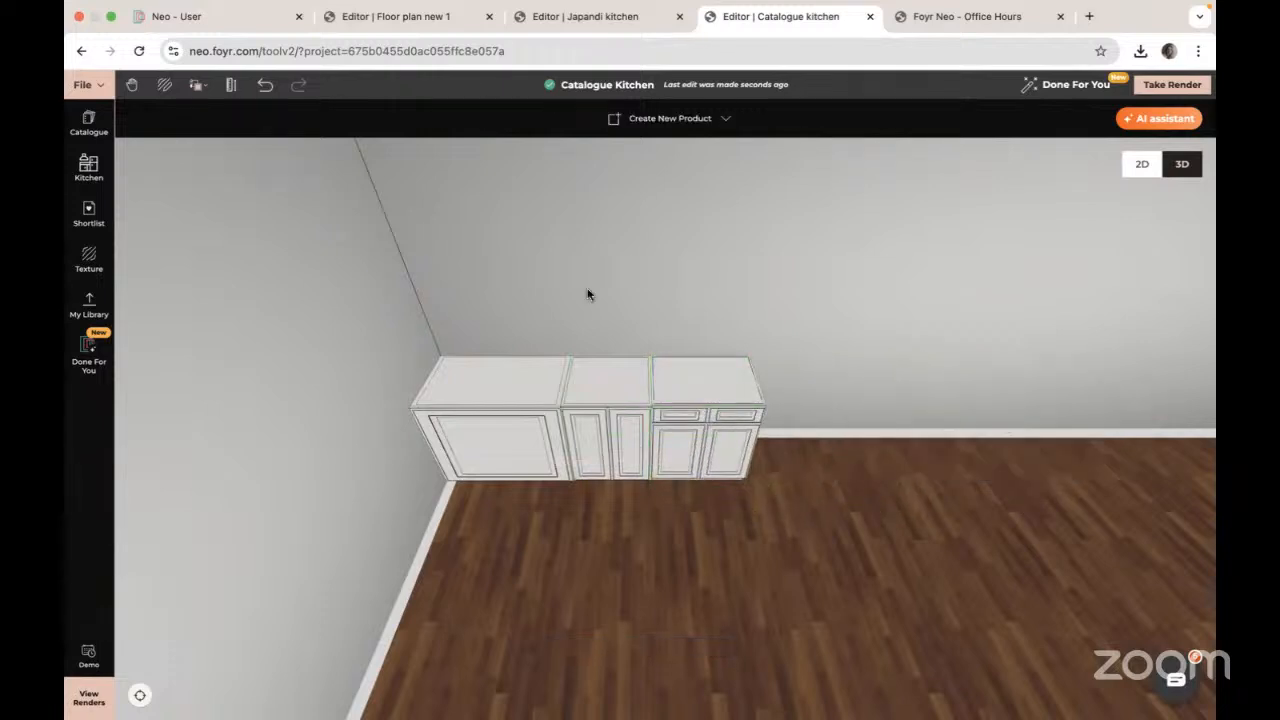
Step: Add a 3 Drawer Base W42xh34 flush to the run and clone it onto the end
click(89, 172)
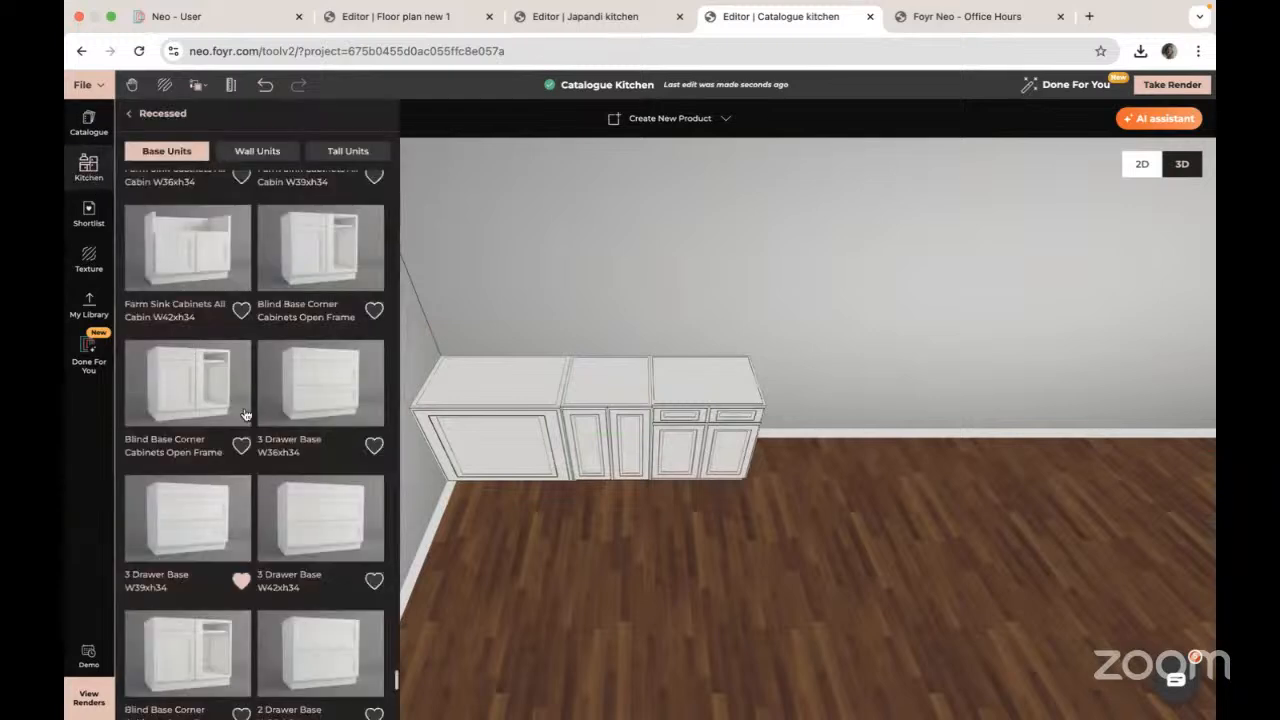
scroll(325, 315, down, 5)
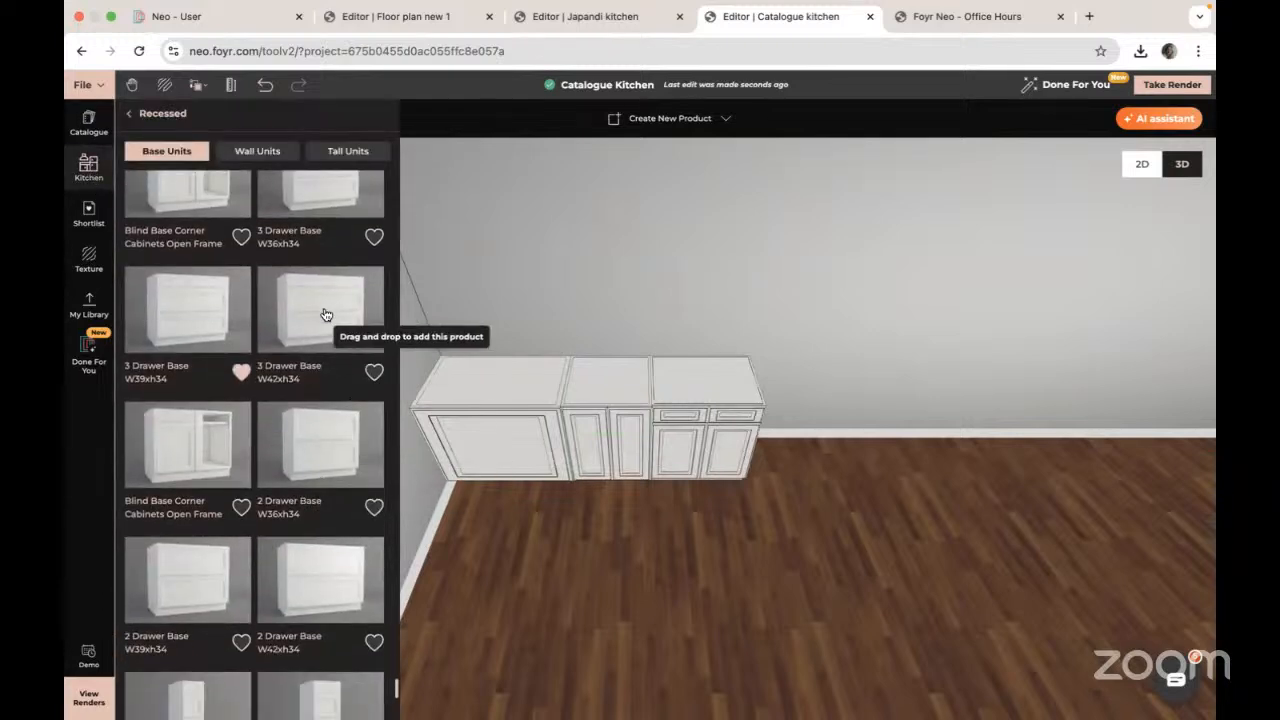
drag(325, 315, 840, 474)
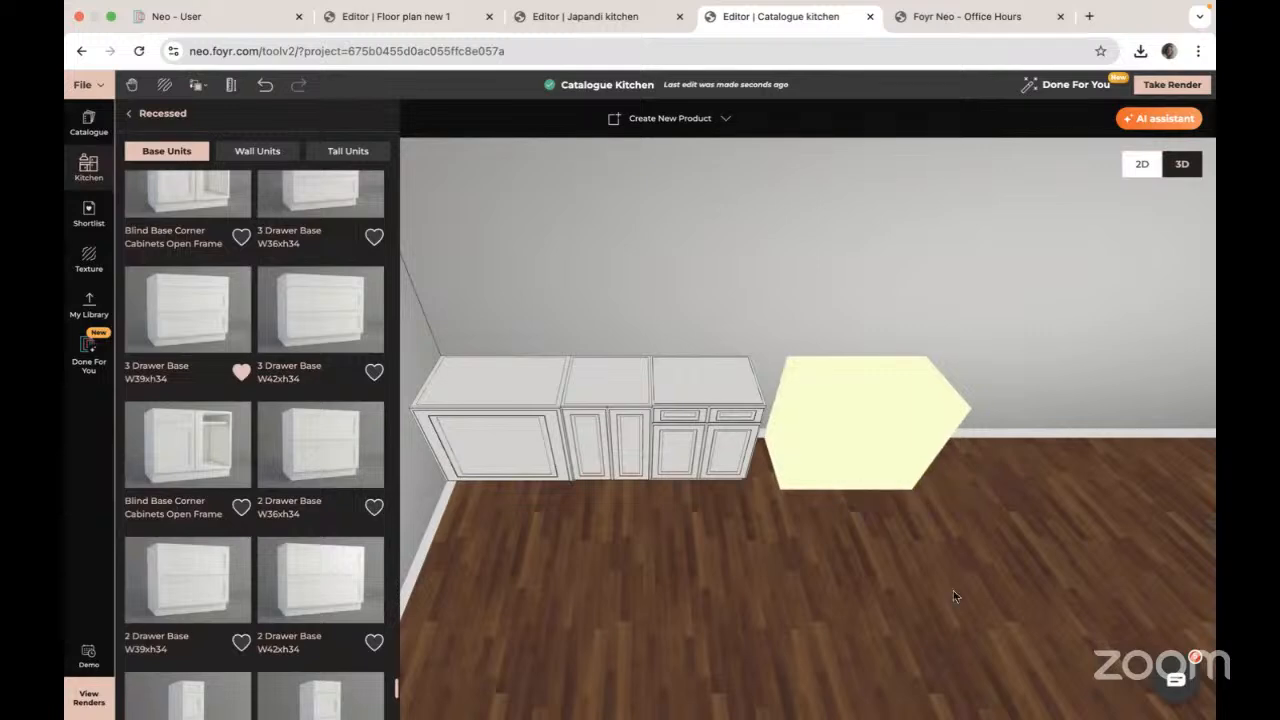
drag(995, 588, 725, 472)
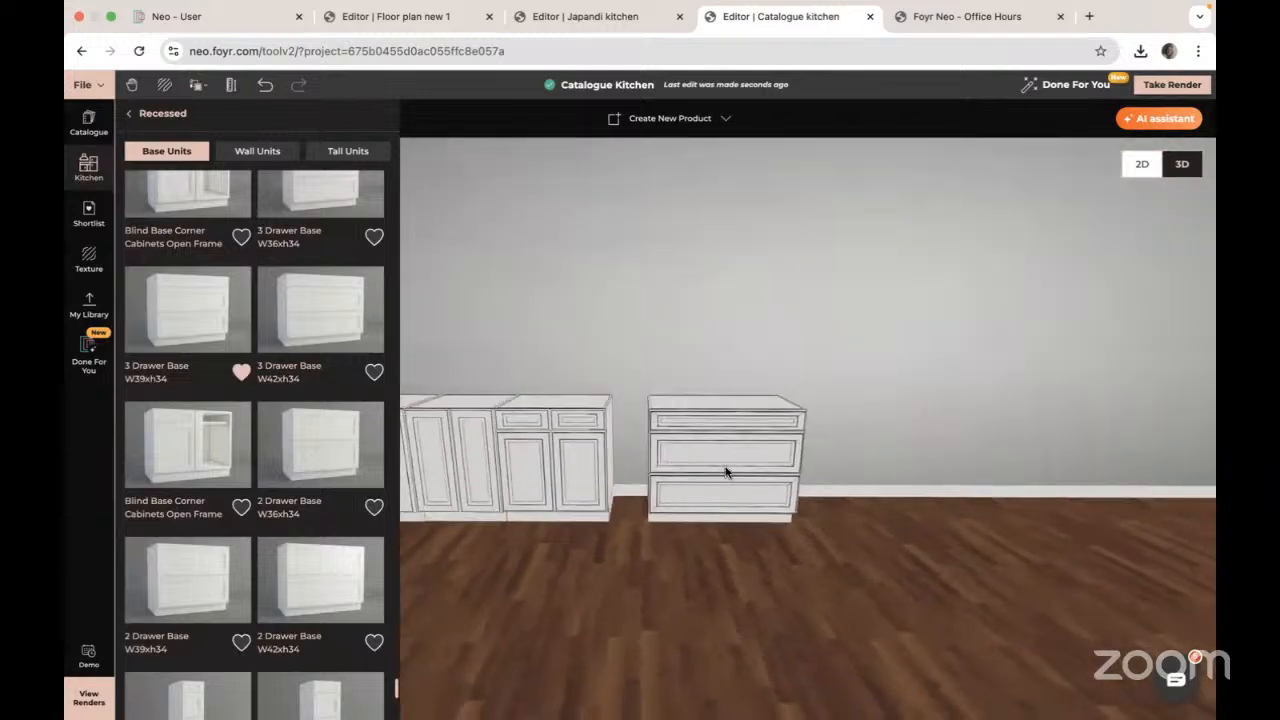
click(725, 472)
drag(722, 527, 630, 514)
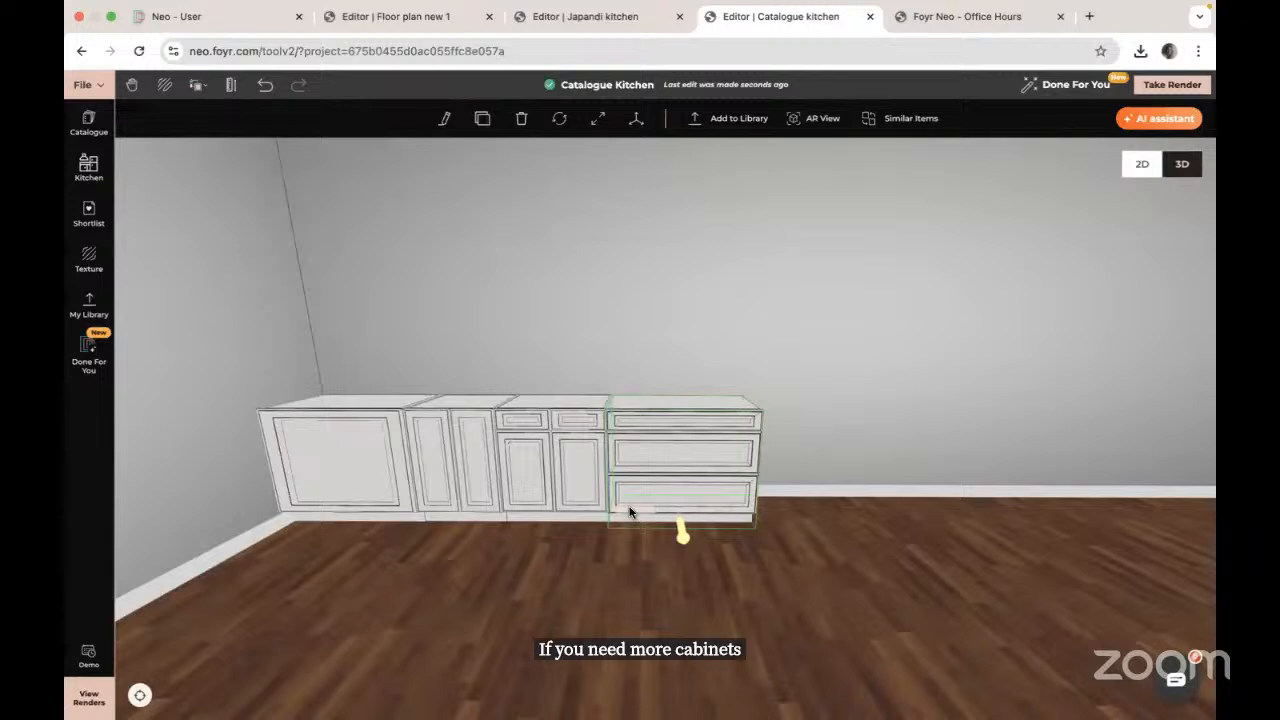
click(486, 124)
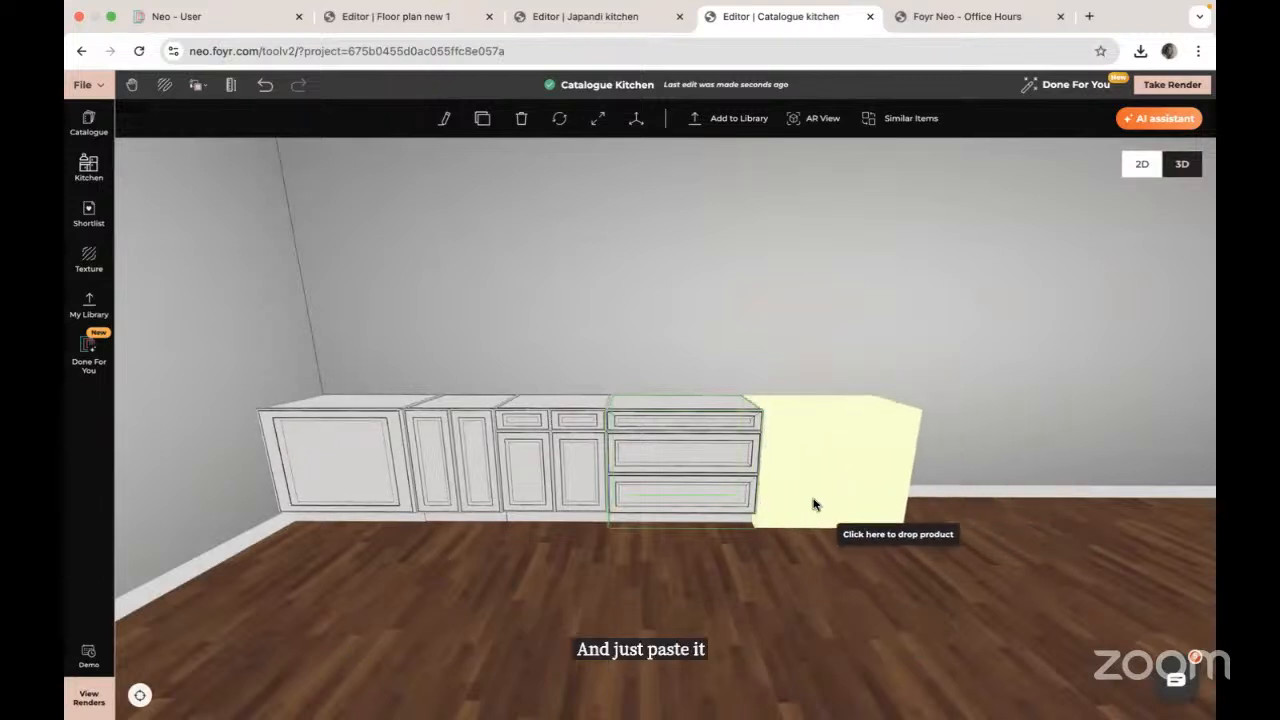
click(814, 505)
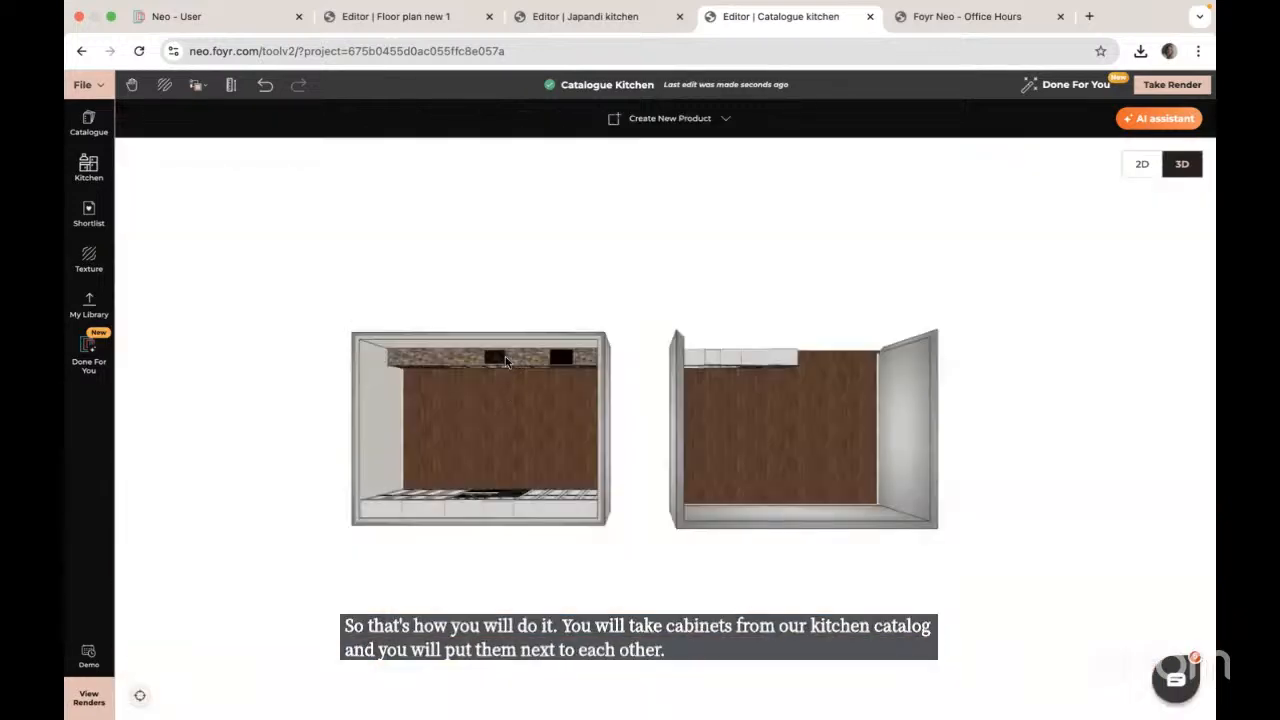
Step: Reset the view, orbit along the uneven cabinet base to inspect it, then open the Catalogue
click(505, 356)
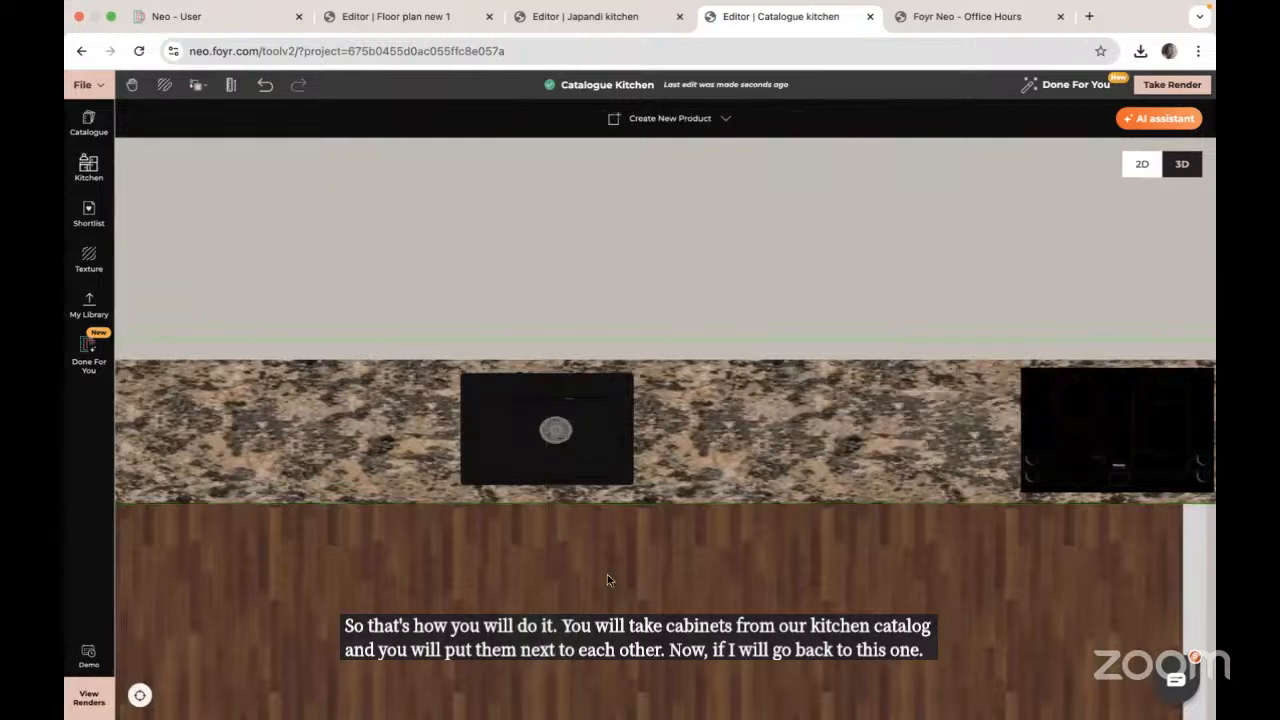
drag(607, 580, 606, 442)
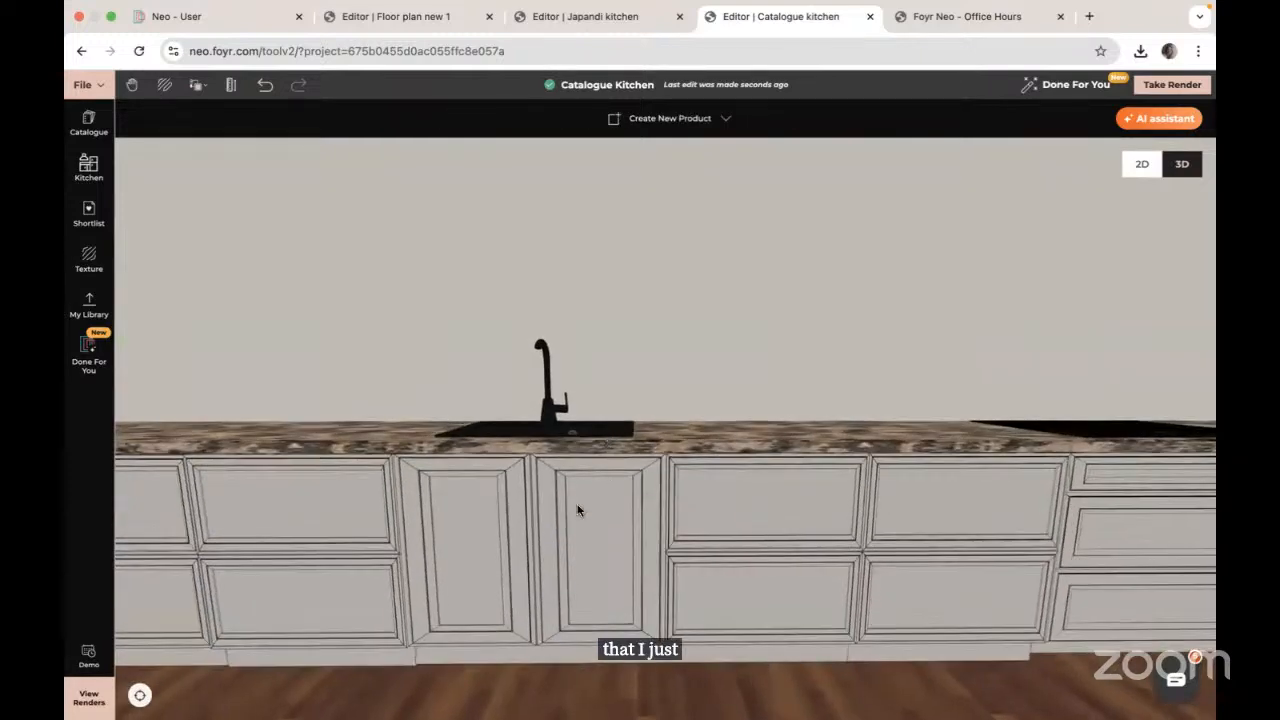
scroll(577, 510, down, 5)
scroll(577, 510, down, 2)
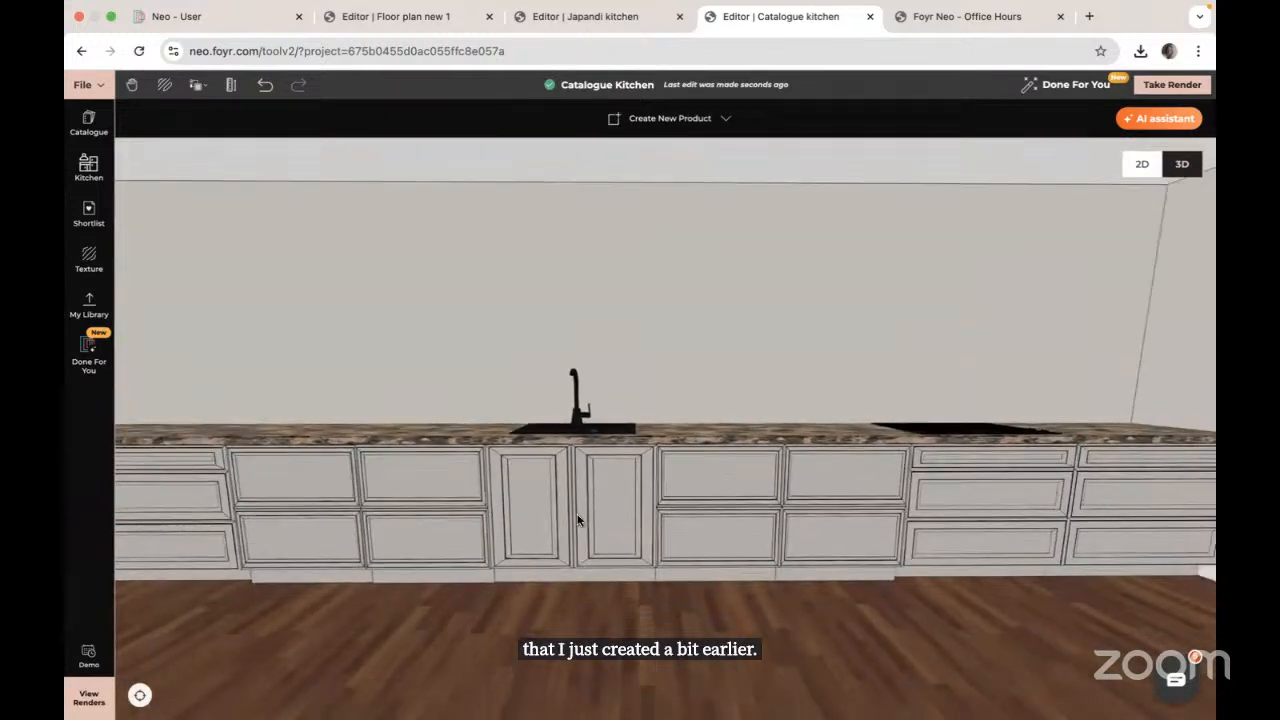
drag(622, 493, 897, 441)
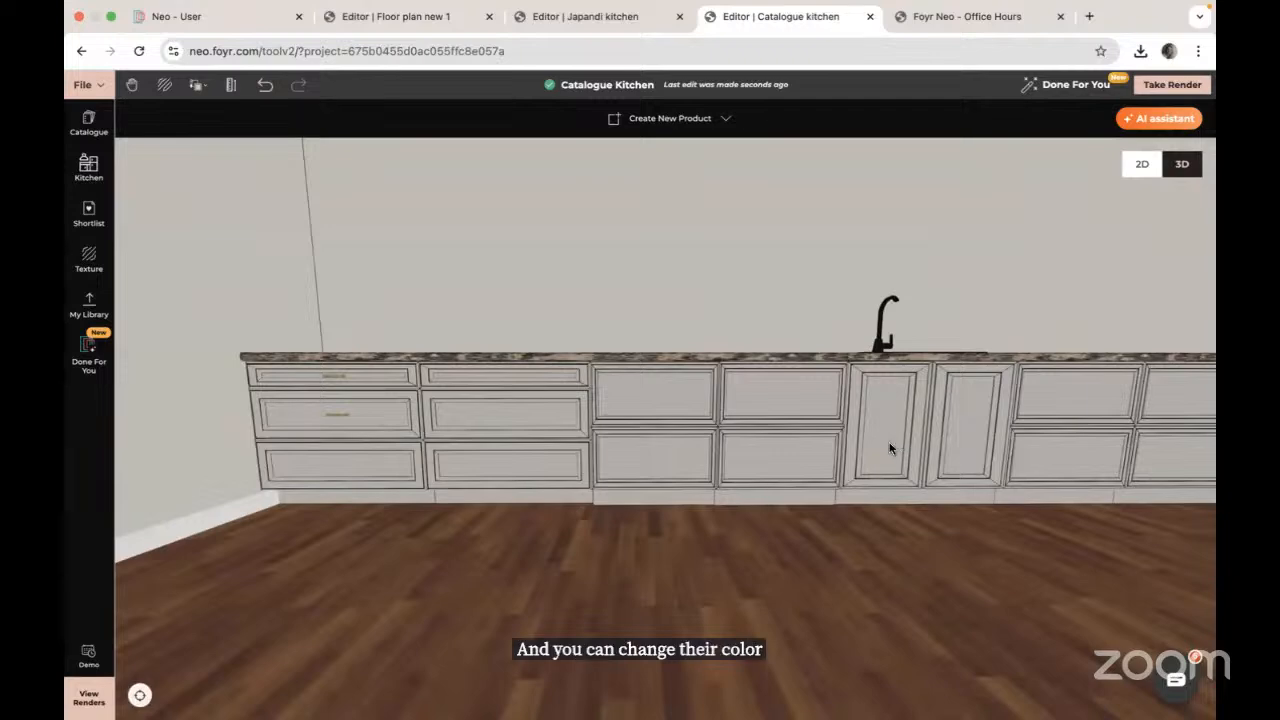
drag(585, 556, 677, 536)
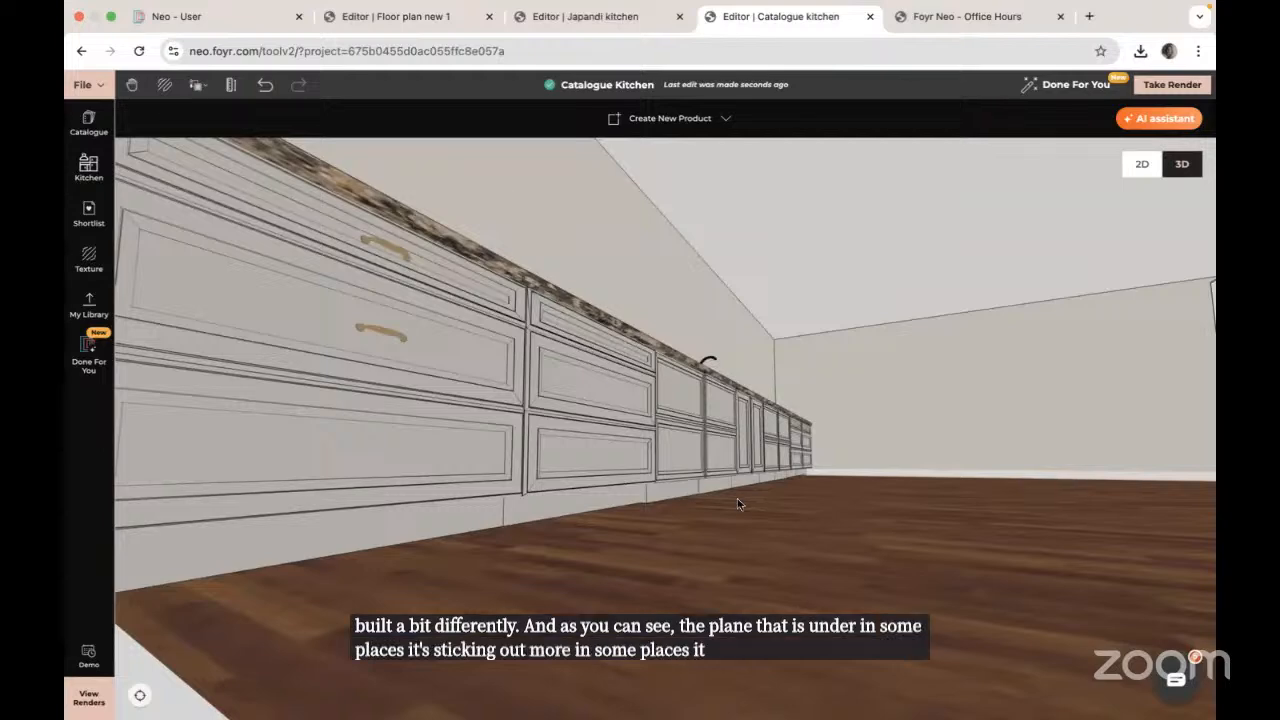
drag(779, 508, 675, 513)
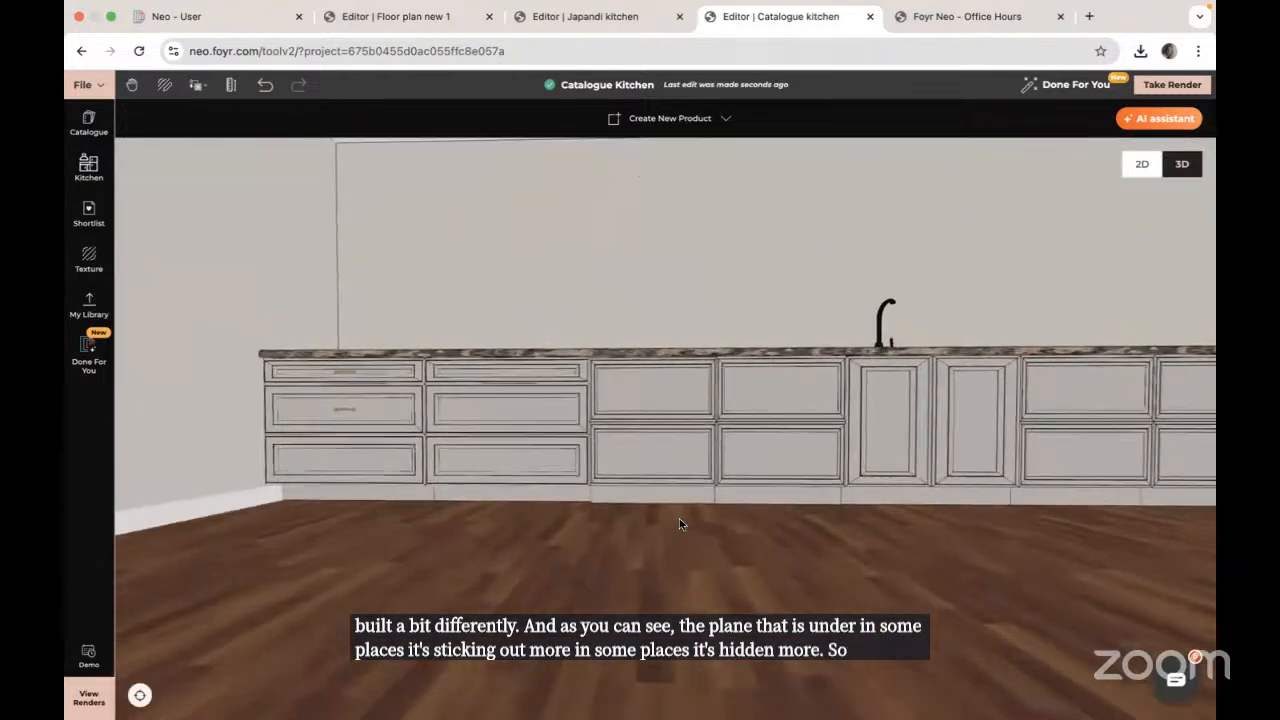
click(95, 121)
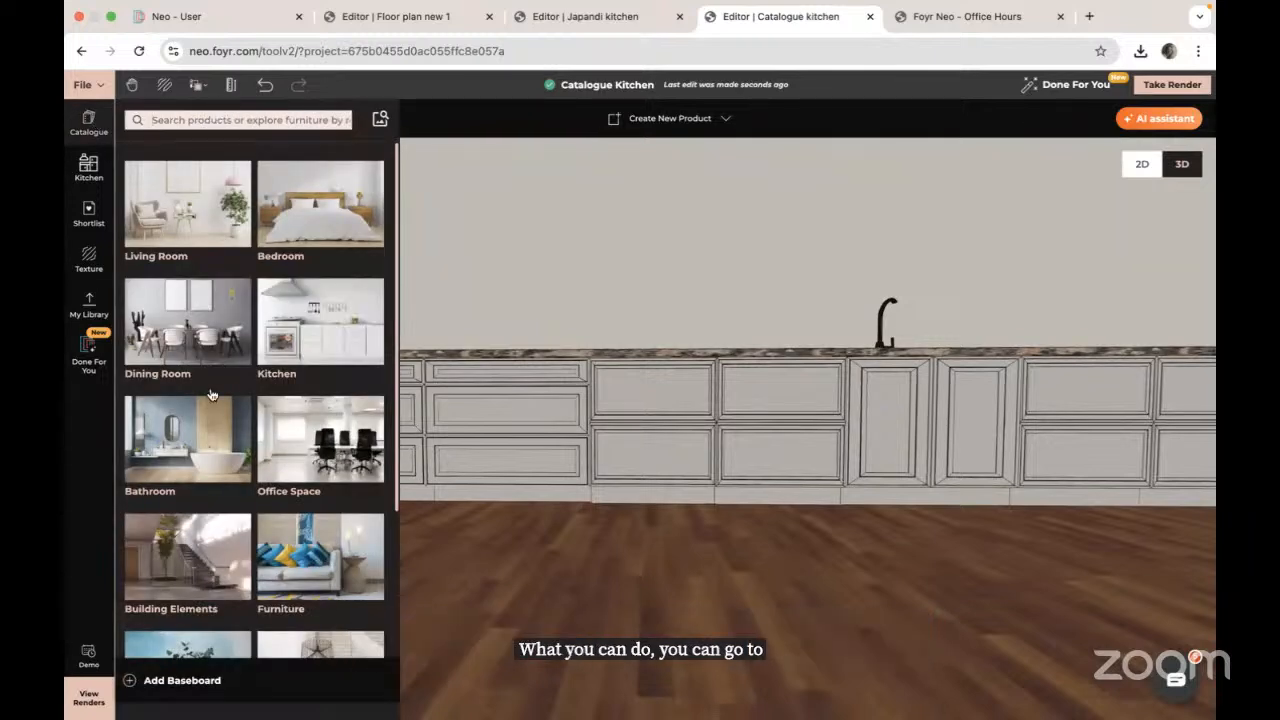
Step: Place a Floor Docked Solid Cube 24"X24"X24" from Building Elements > Shapes > Geometrics in front of the cabinets
click(177, 598)
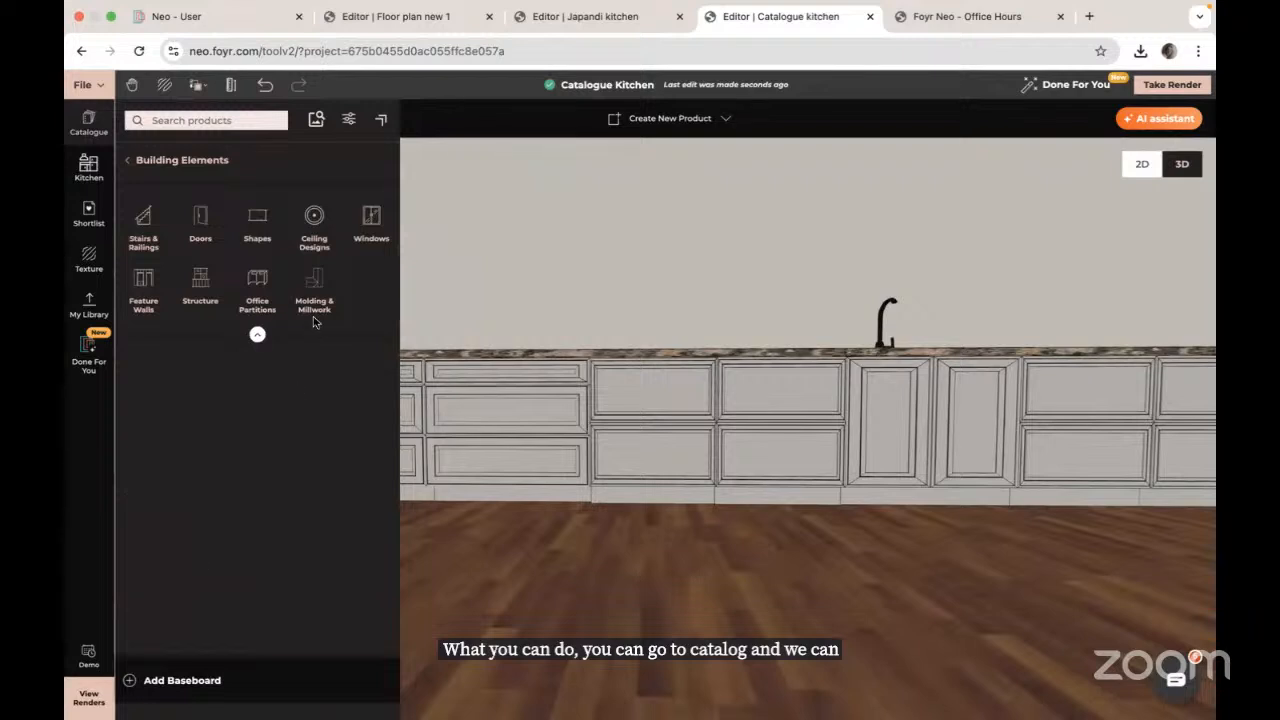
click(257, 216)
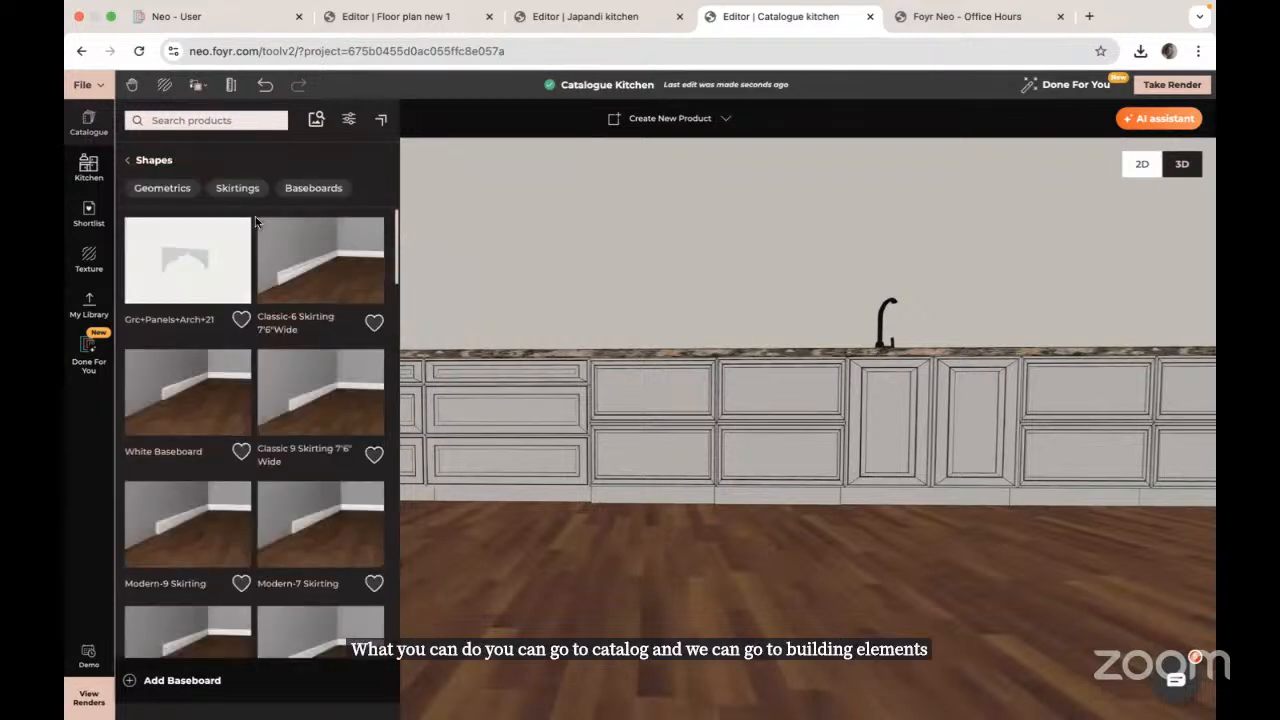
click(163, 192)
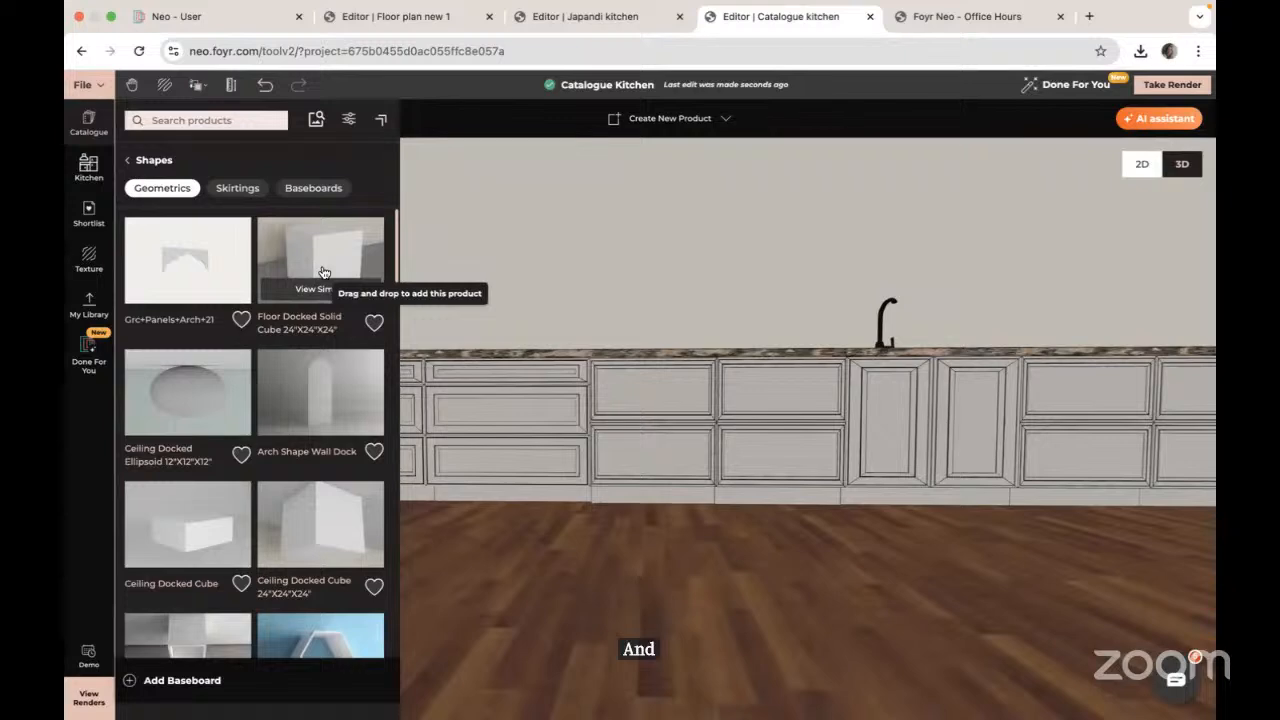
drag(323, 272, 636, 532)
drag(851, 572, 600, 480)
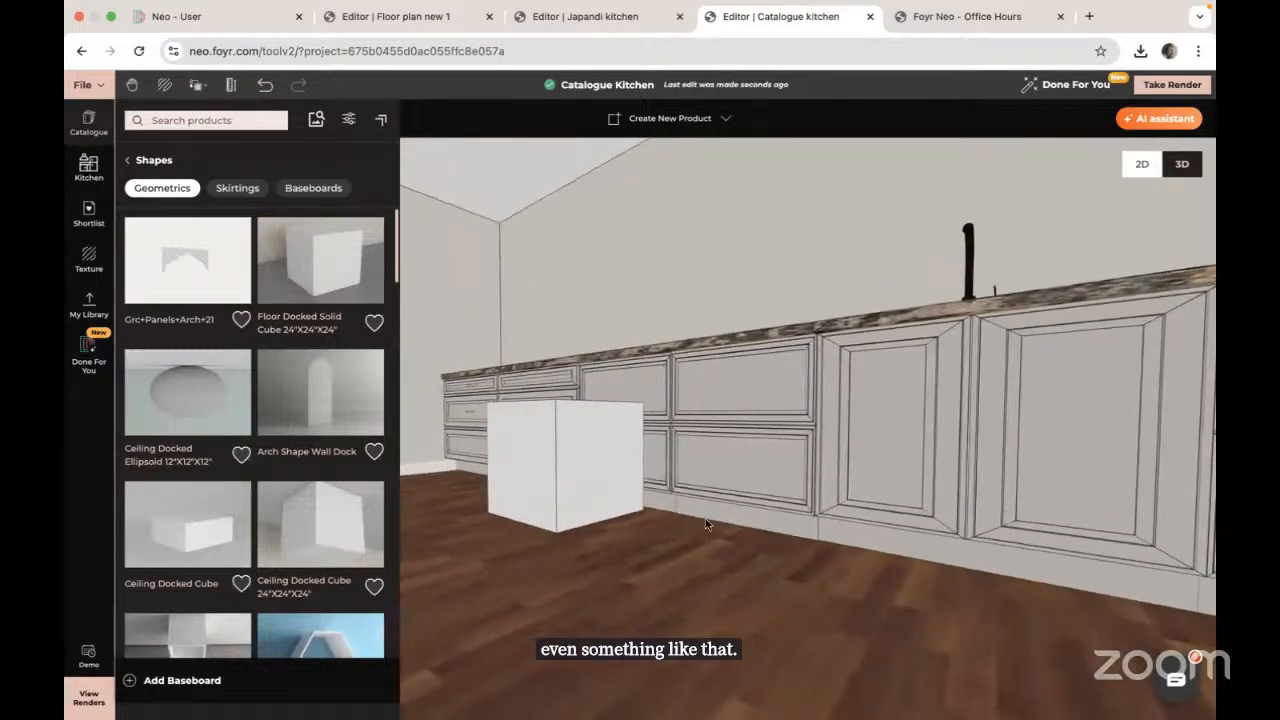
Step: Resize the cube into a low, thin strip stretched along the cabinet base
click(568, 457)
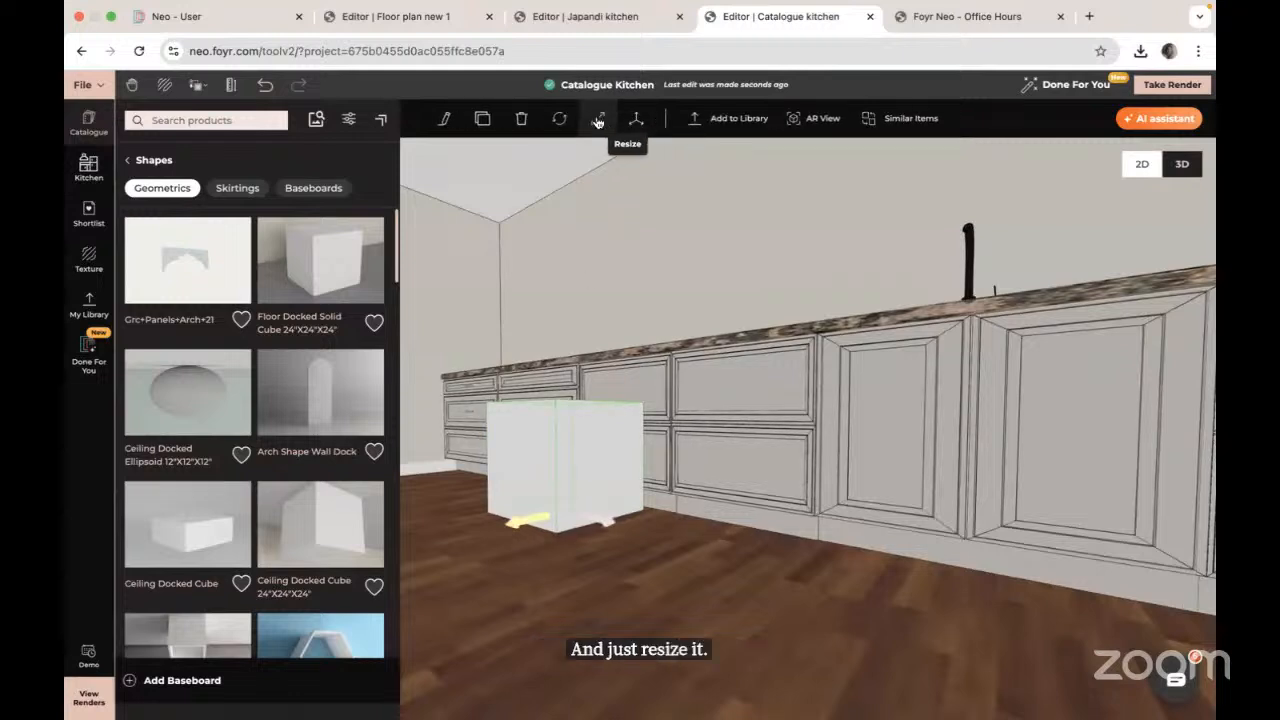
click(597, 118)
drag(573, 411, 593, 492)
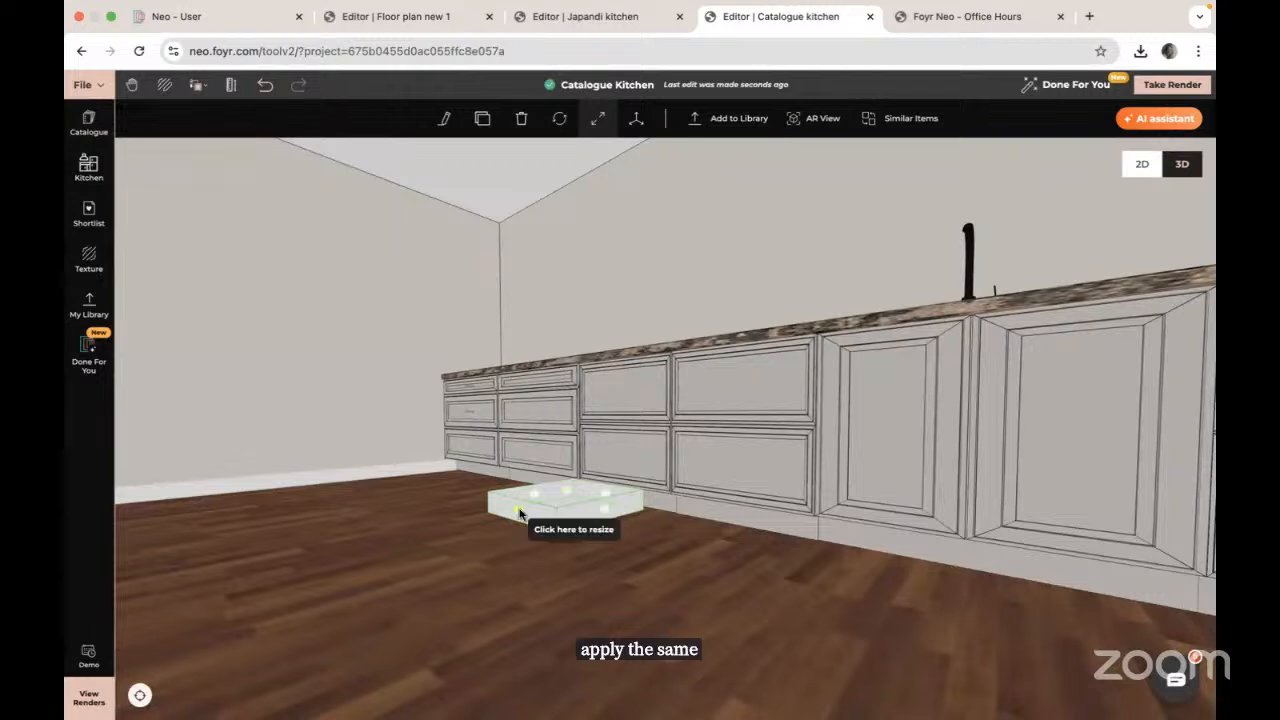
drag(520, 513, 610, 502)
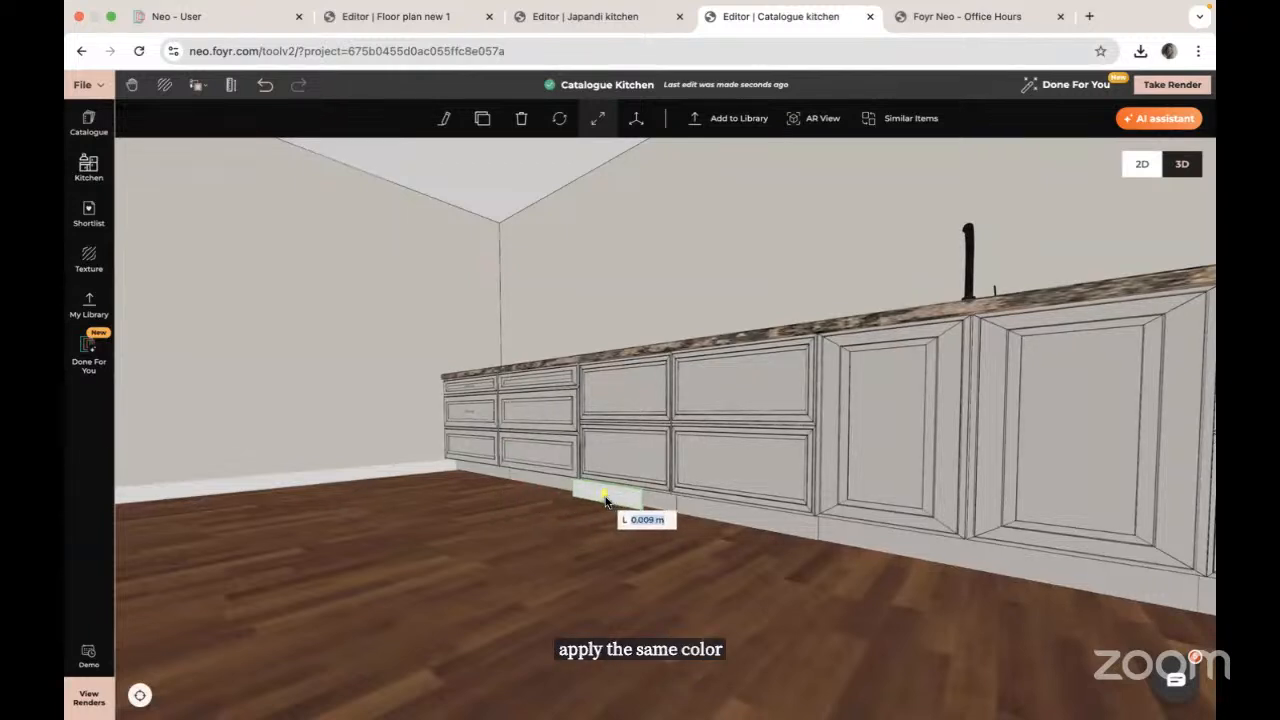
drag(645, 507, 1200, 645)
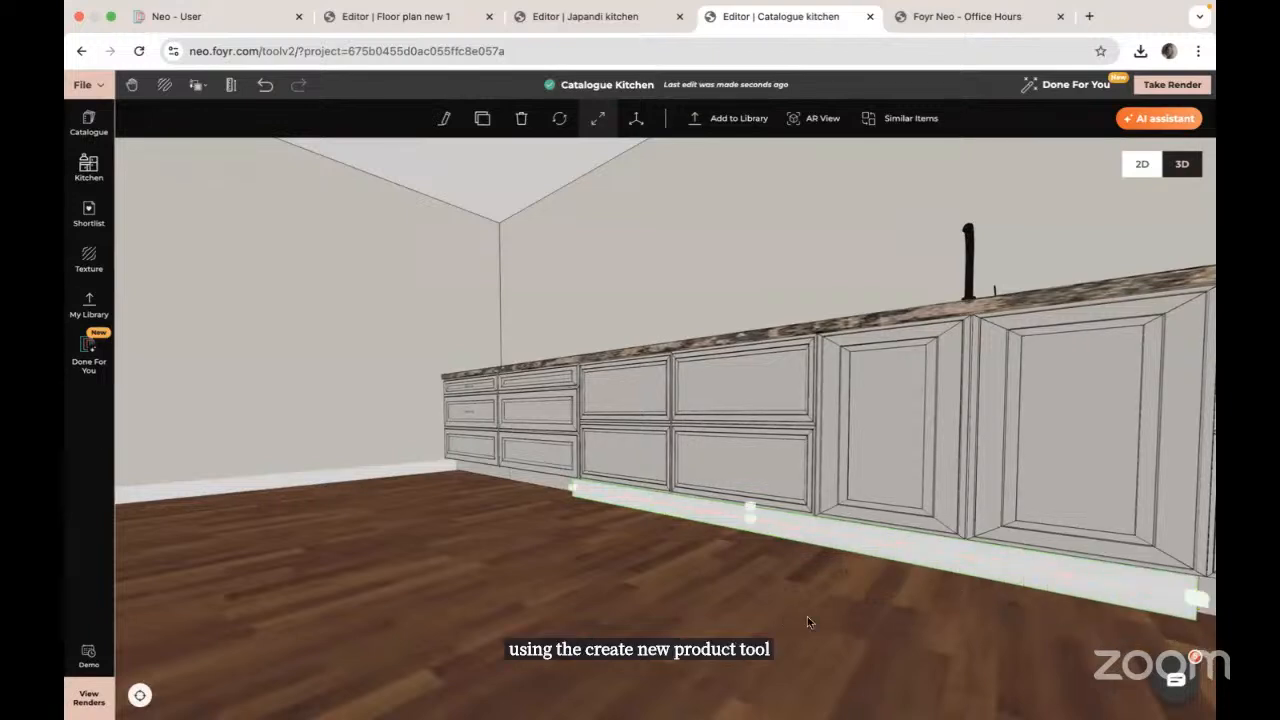
Step: Extend the strip to both ends of the run, about 8.004 m, and set it slightly back
drag(807, 616, 861, 616)
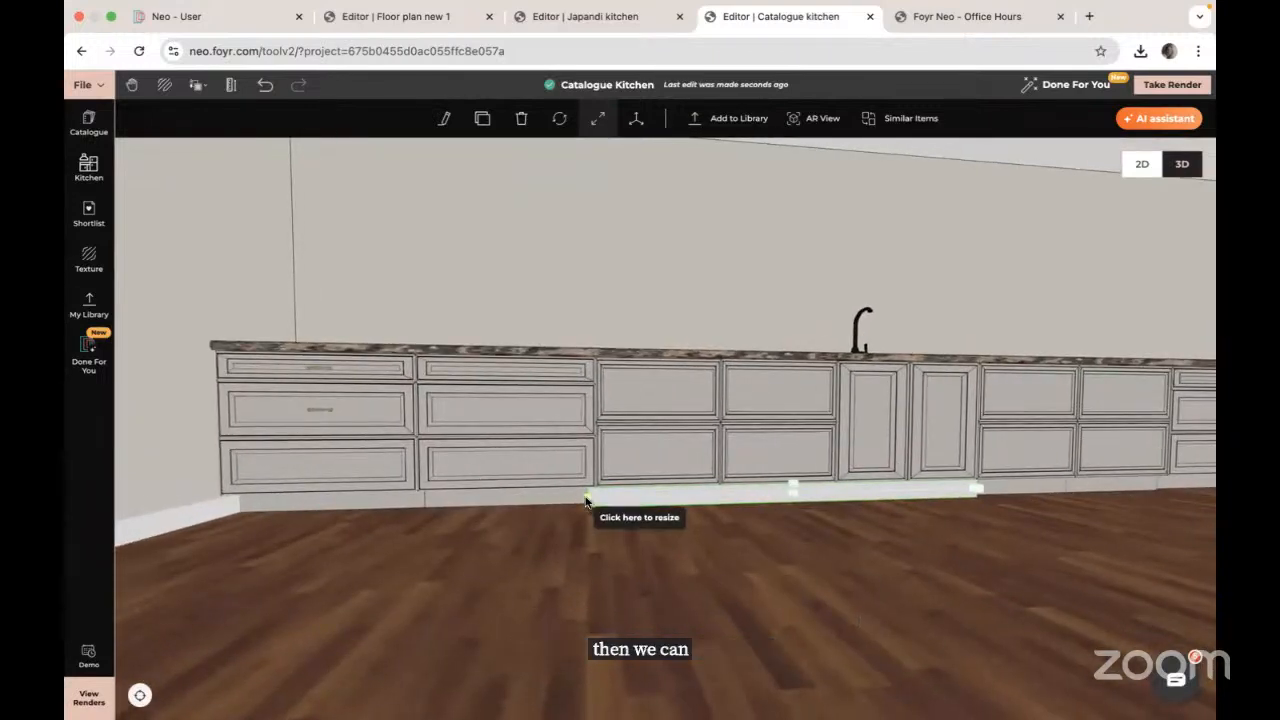
drag(585, 500, 220, 507)
drag(809, 552, 259, 518)
drag(374, 466, 1078, 488)
drag(817, 530, 874, 531)
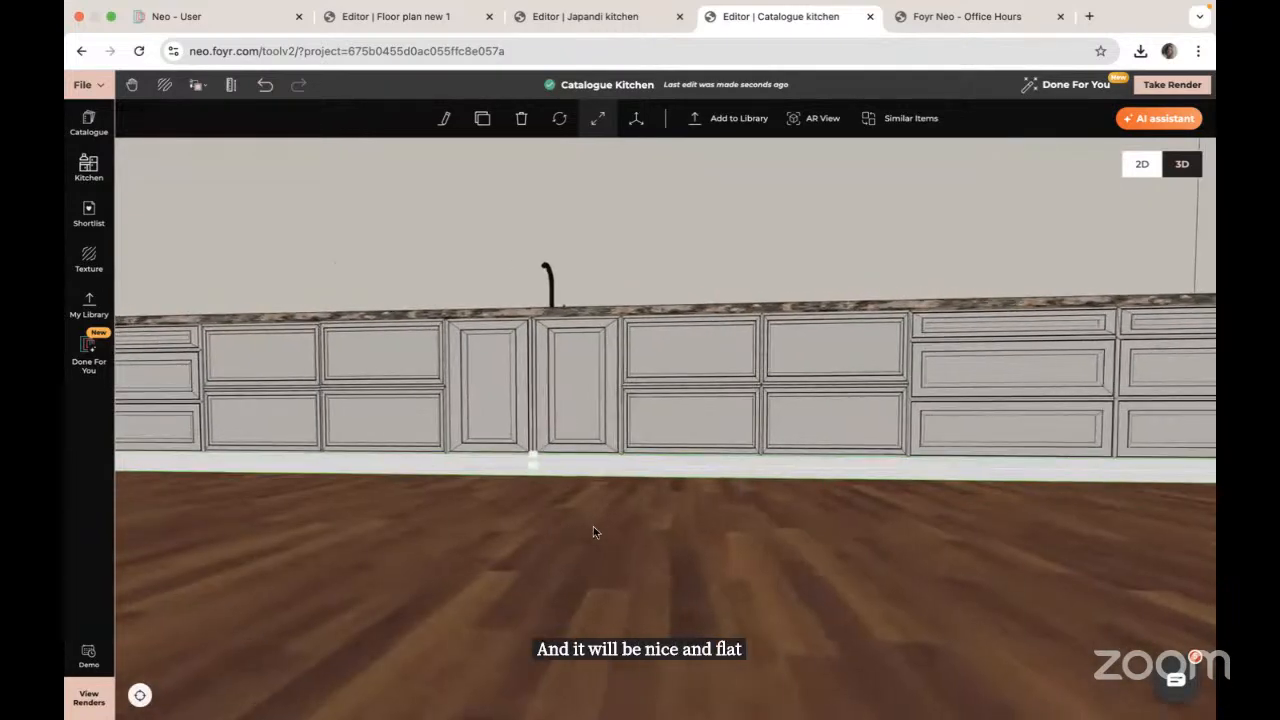
drag(594, 531, 669, 527)
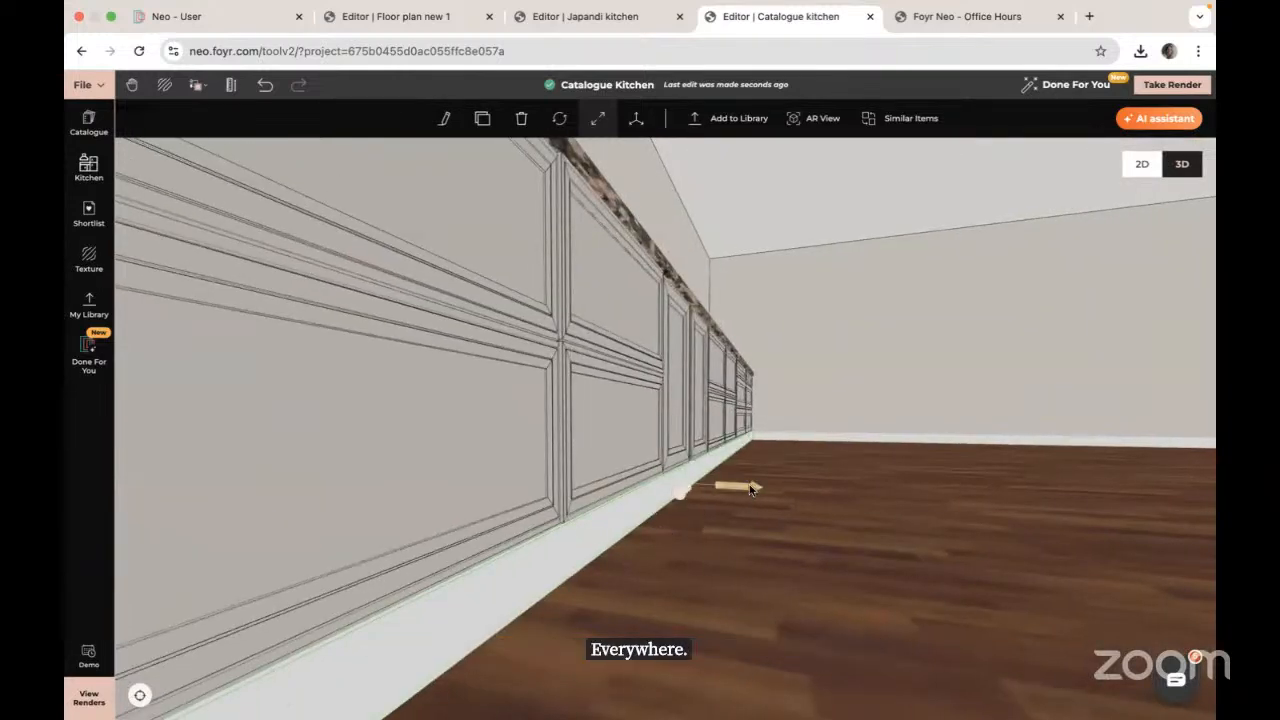
drag(753, 490, 744, 487)
drag(849, 513, 730, 520)
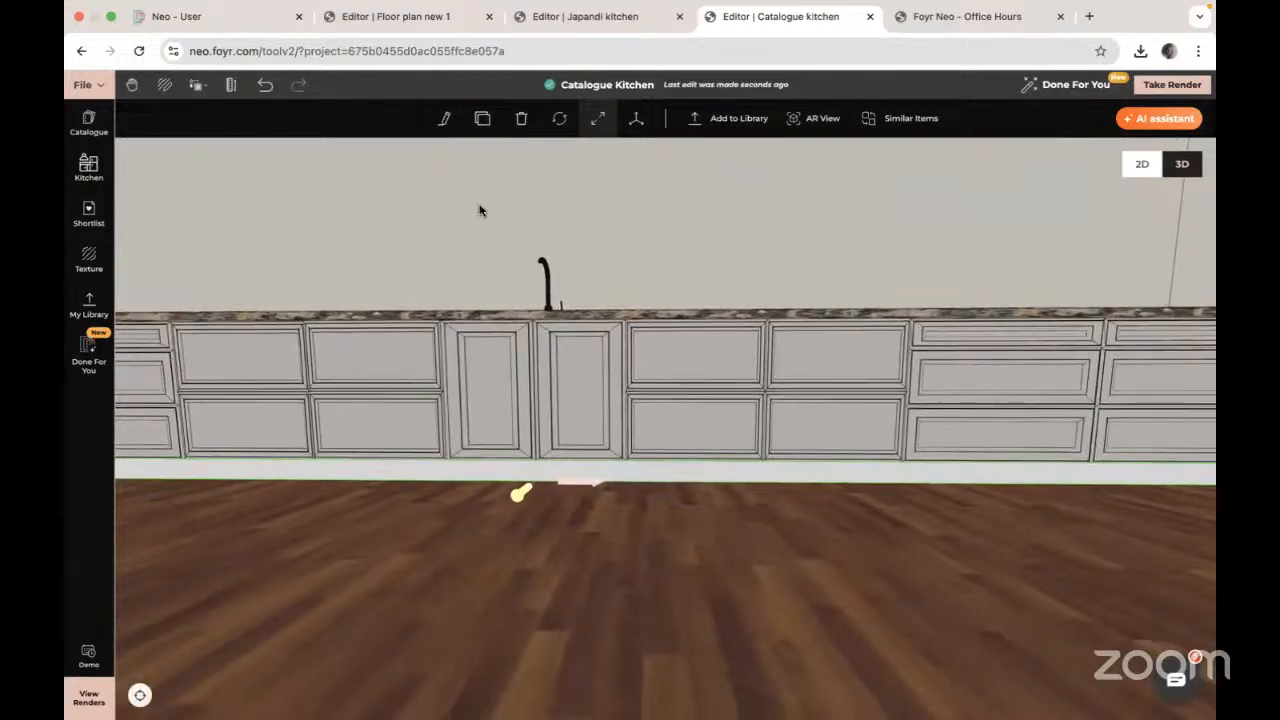
Step: Copy the cabinet front's texture and material onto the plinth with Copy > Texture + Material
click(195, 85)
click(237, 140)
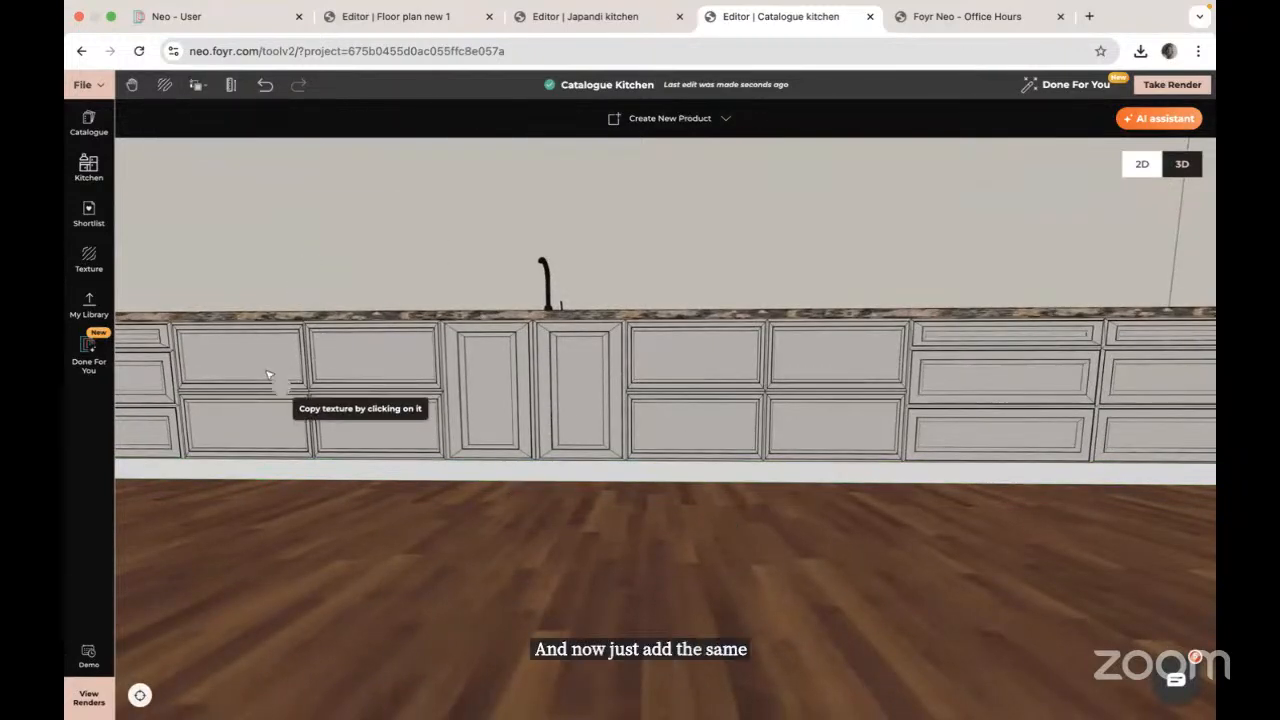
click(280, 385)
scroll(286, 391, up, 5)
click(402, 639)
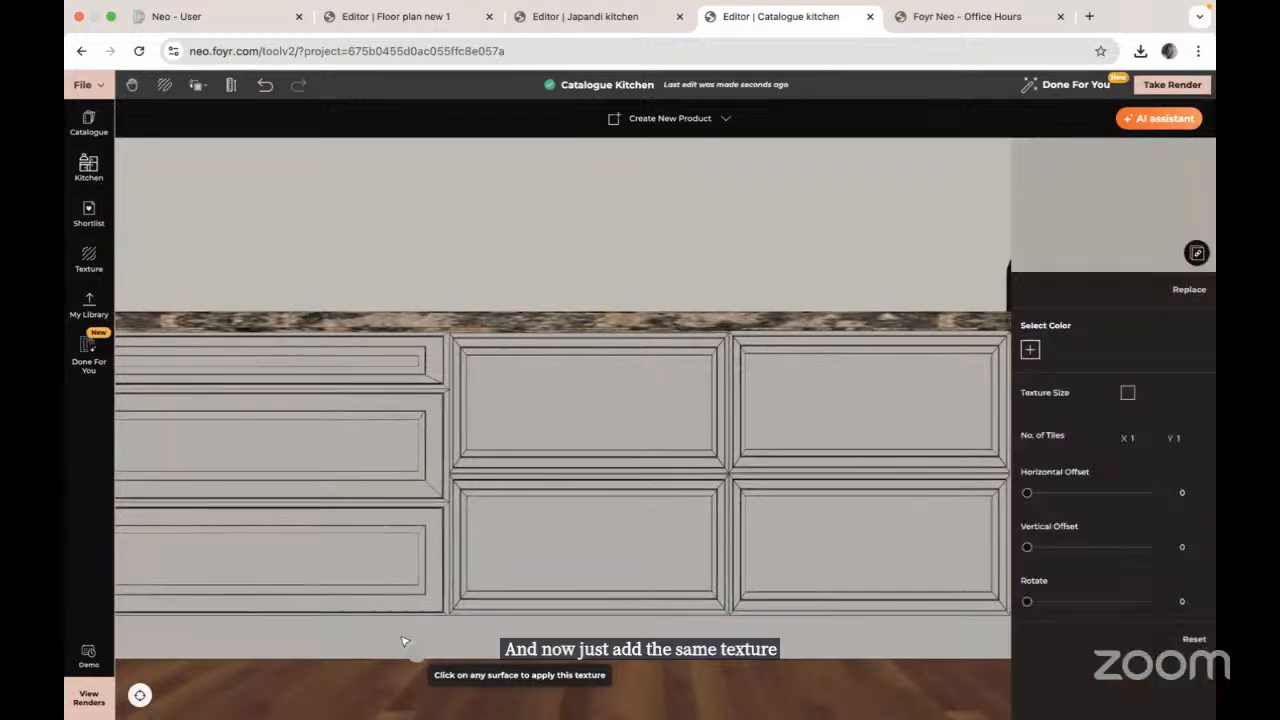
key(Escape)
scroll(618, 570, down, 3)
scroll(618, 570, down, 3)
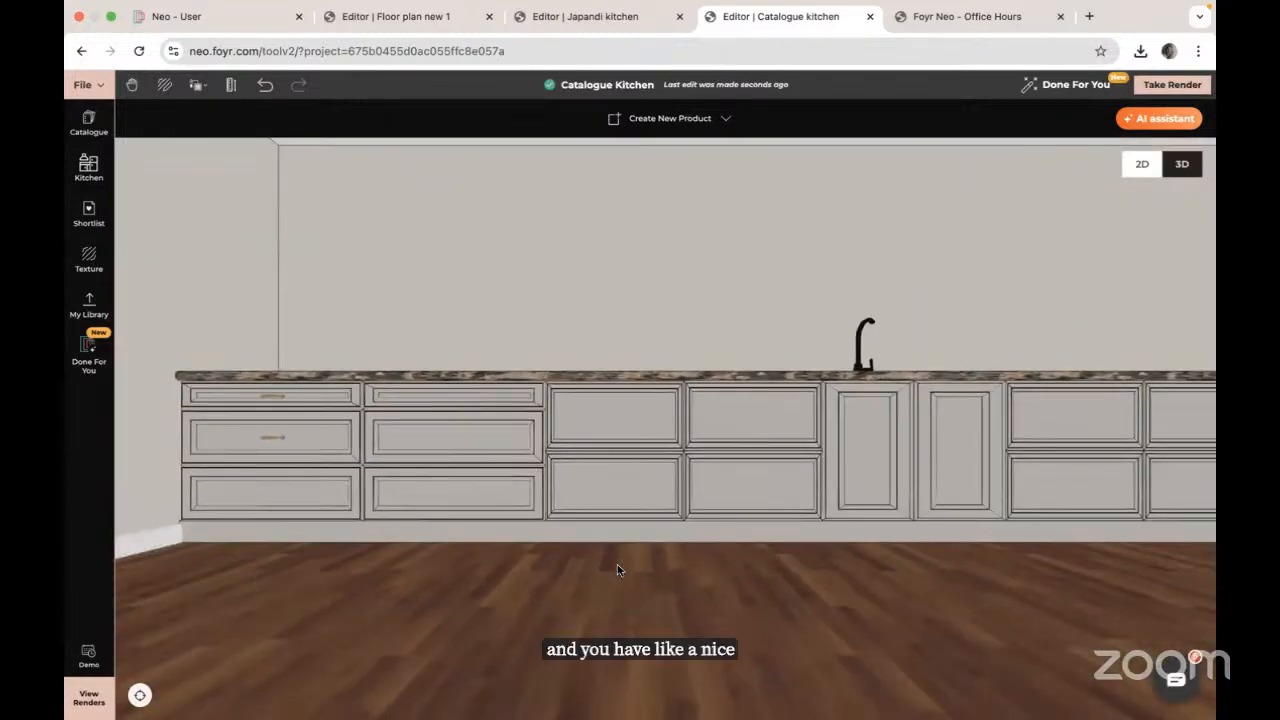
drag(777, 552, 889, 606)
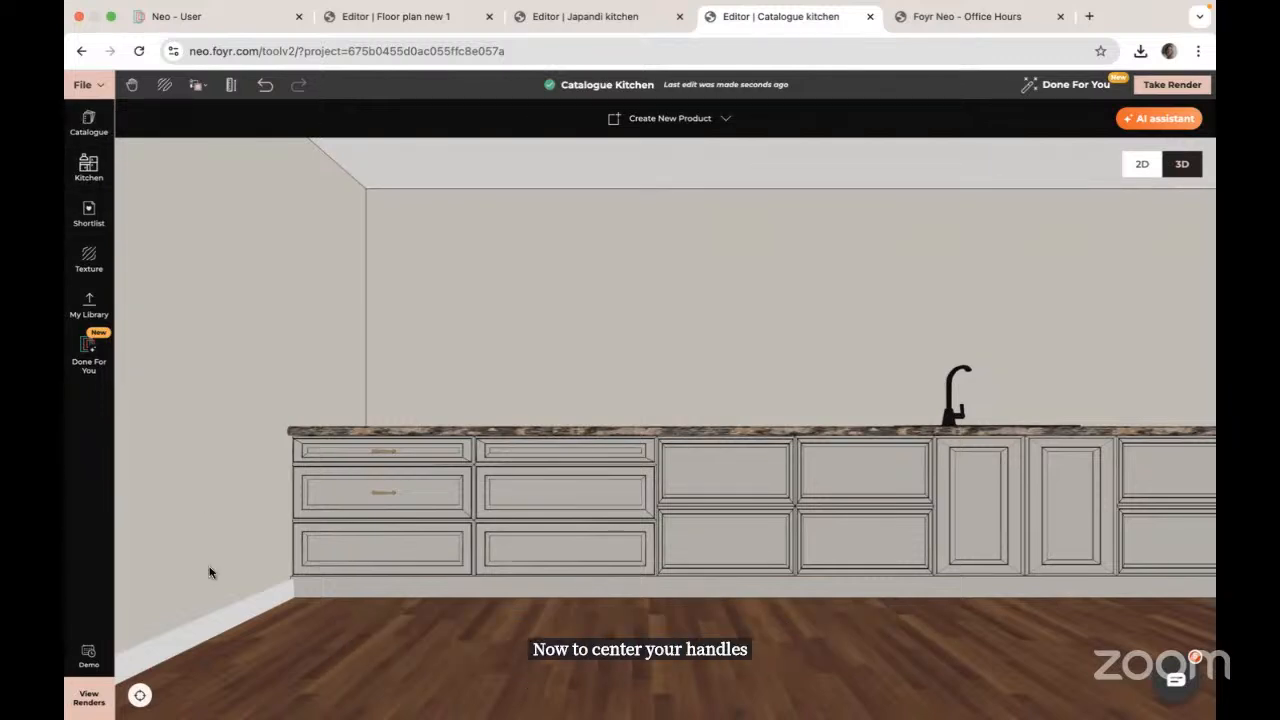
Step: Nudge the top-left drawer handle left and read the first cabinet's Position X of -12.097 m
click(381, 455)
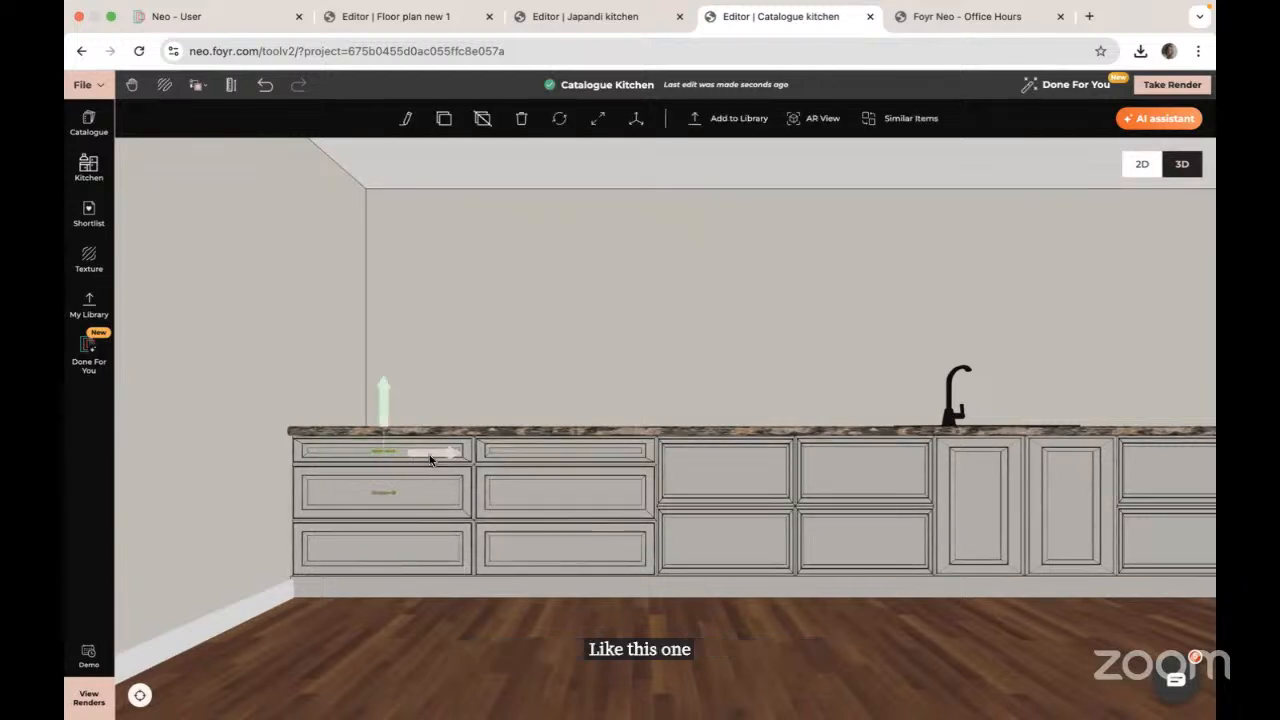
drag(430, 455, 388, 460)
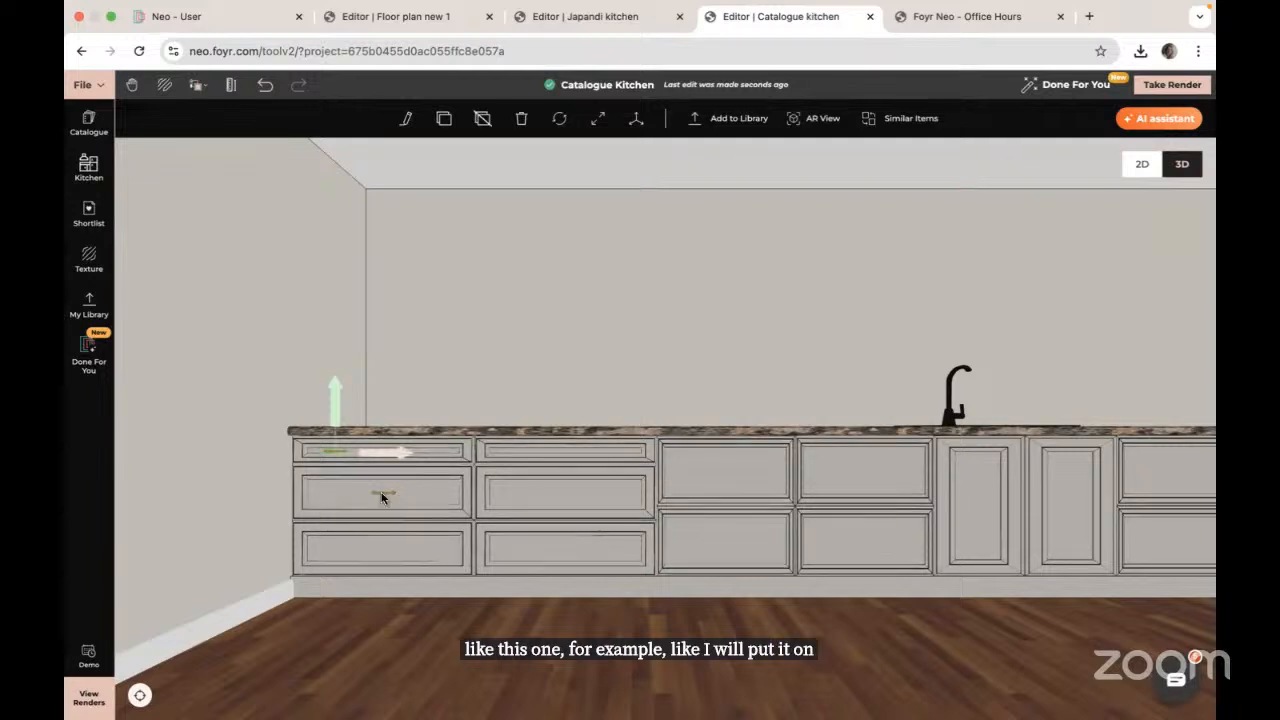
click(440, 488)
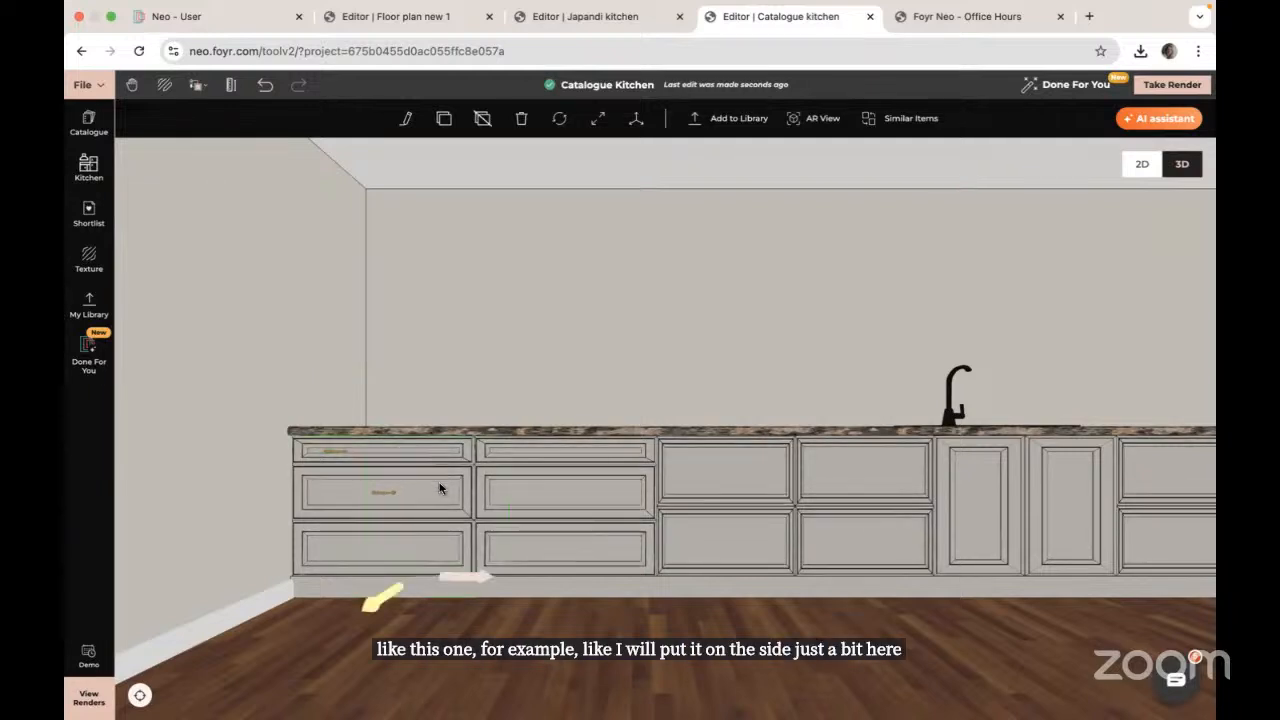
click(407, 123)
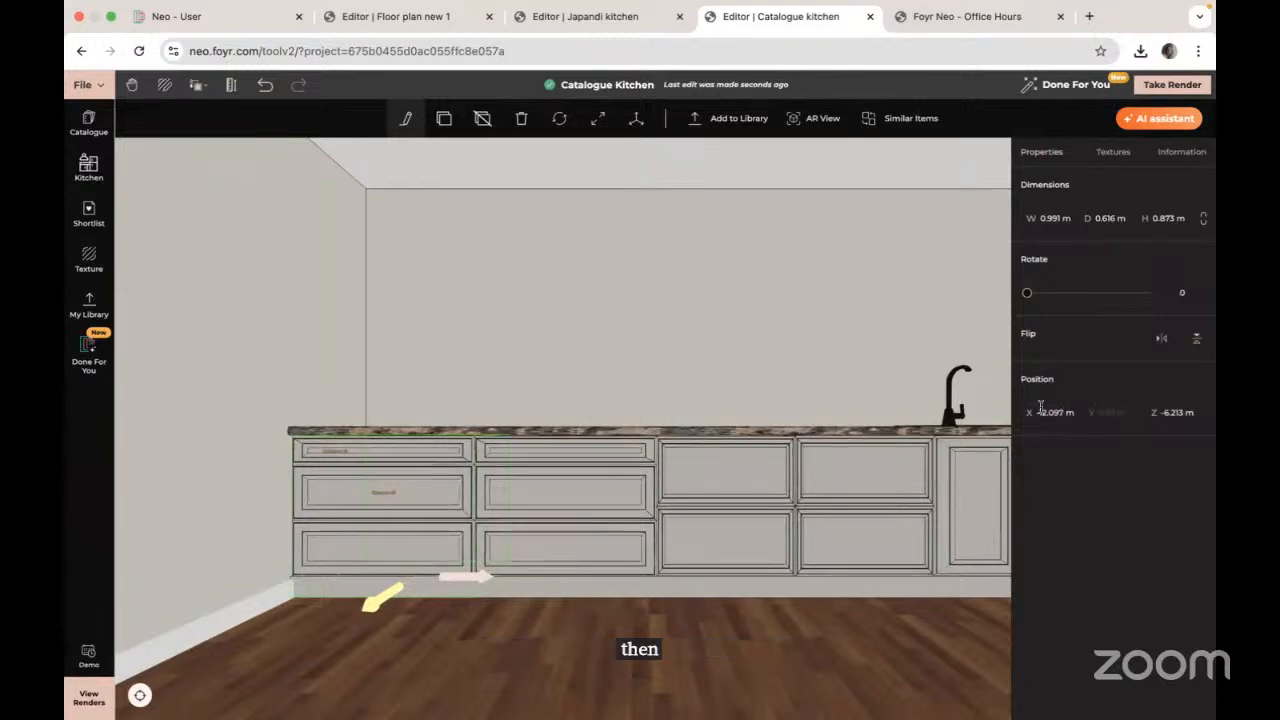
Step: Set the top-left handle's Position X to -12.097 m with Free Movement, then check the middle handle's X
click(336, 455)
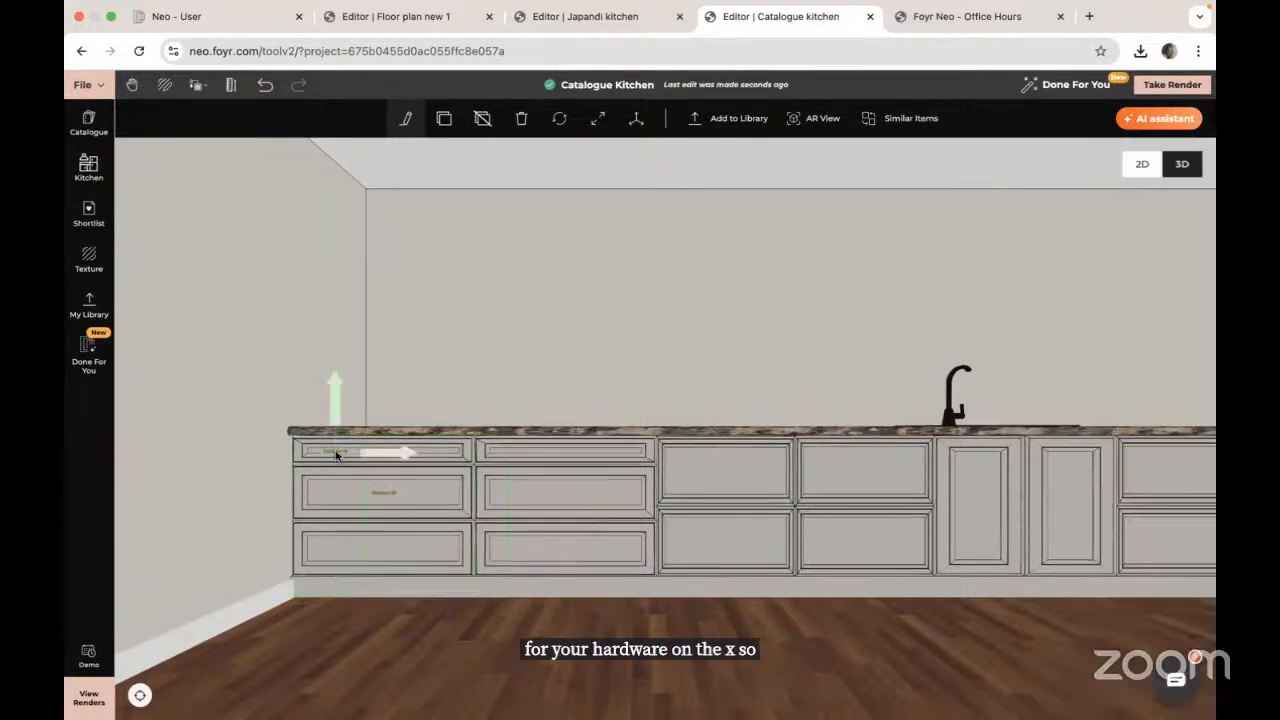
click(634, 122)
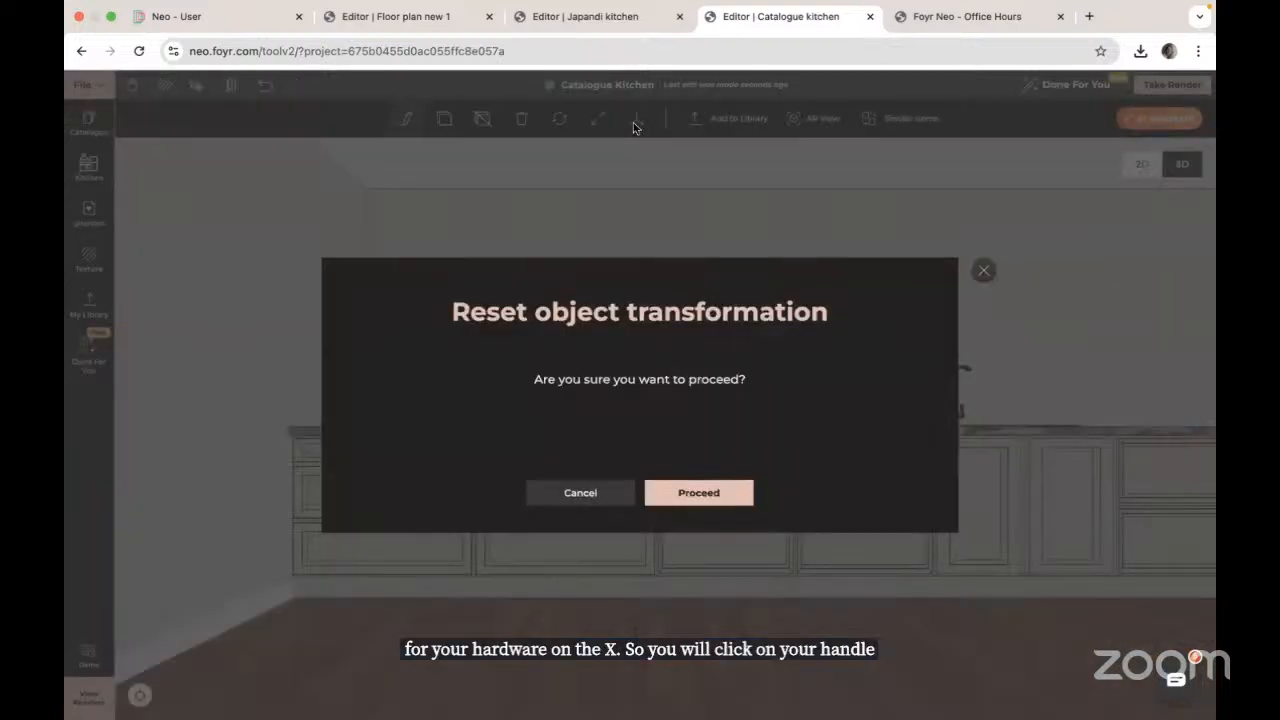
click(582, 491)
click(406, 119)
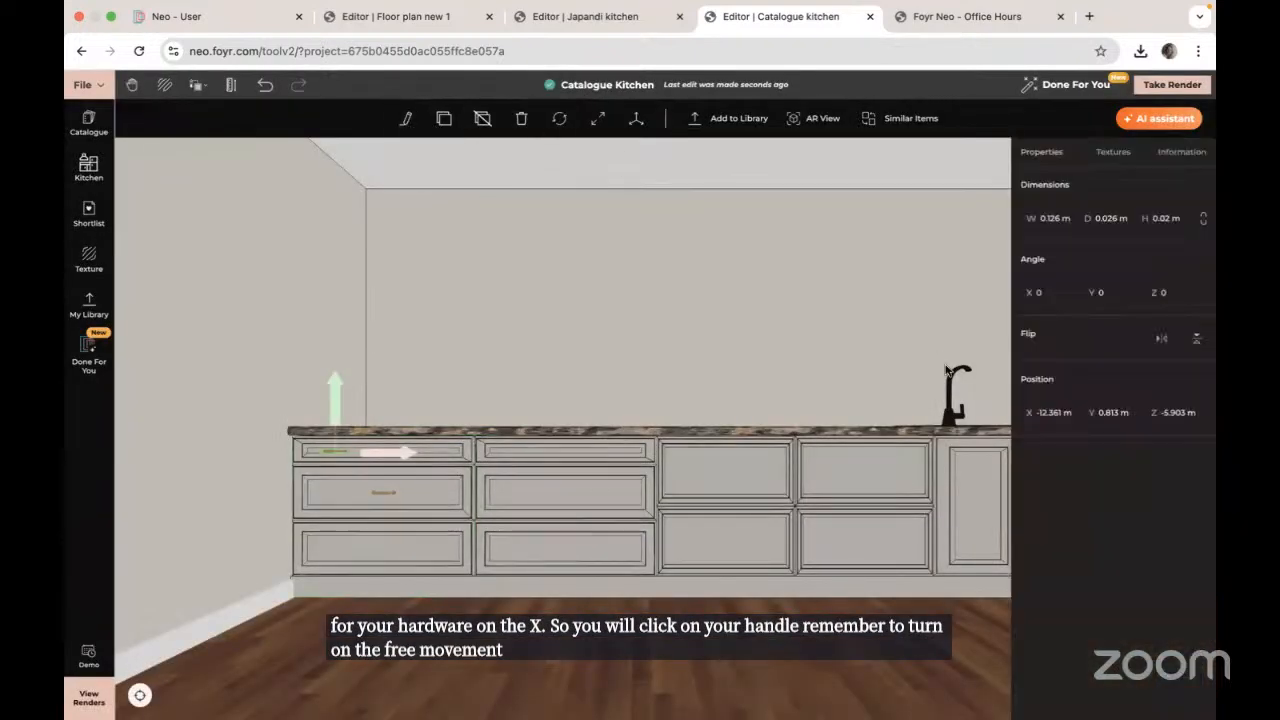
click(1049, 414)
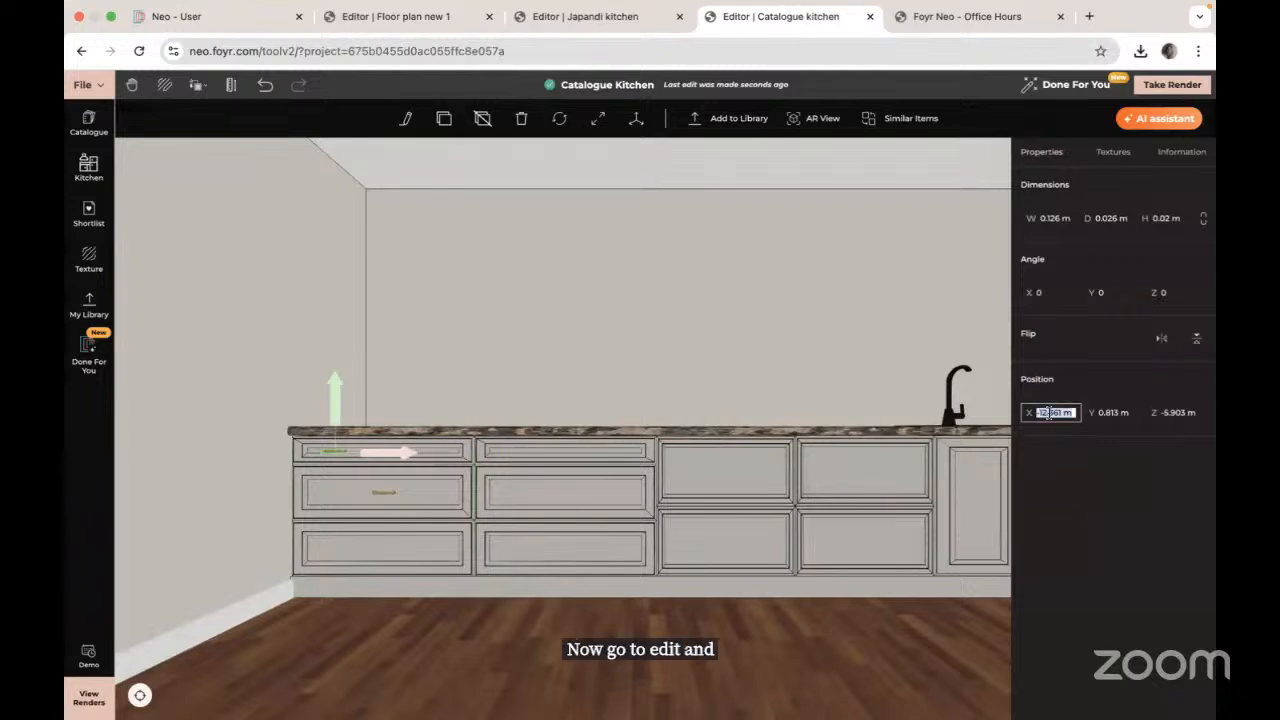
text(-12.0)
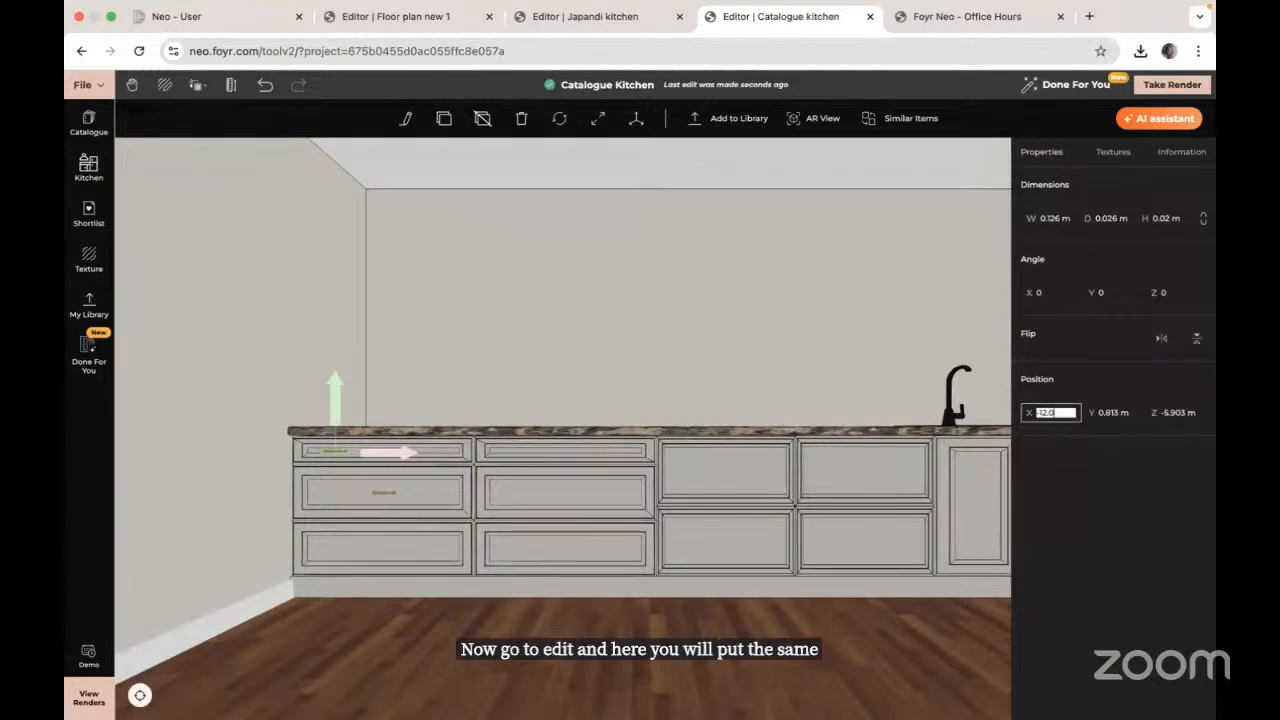
text(97)
key(Return)
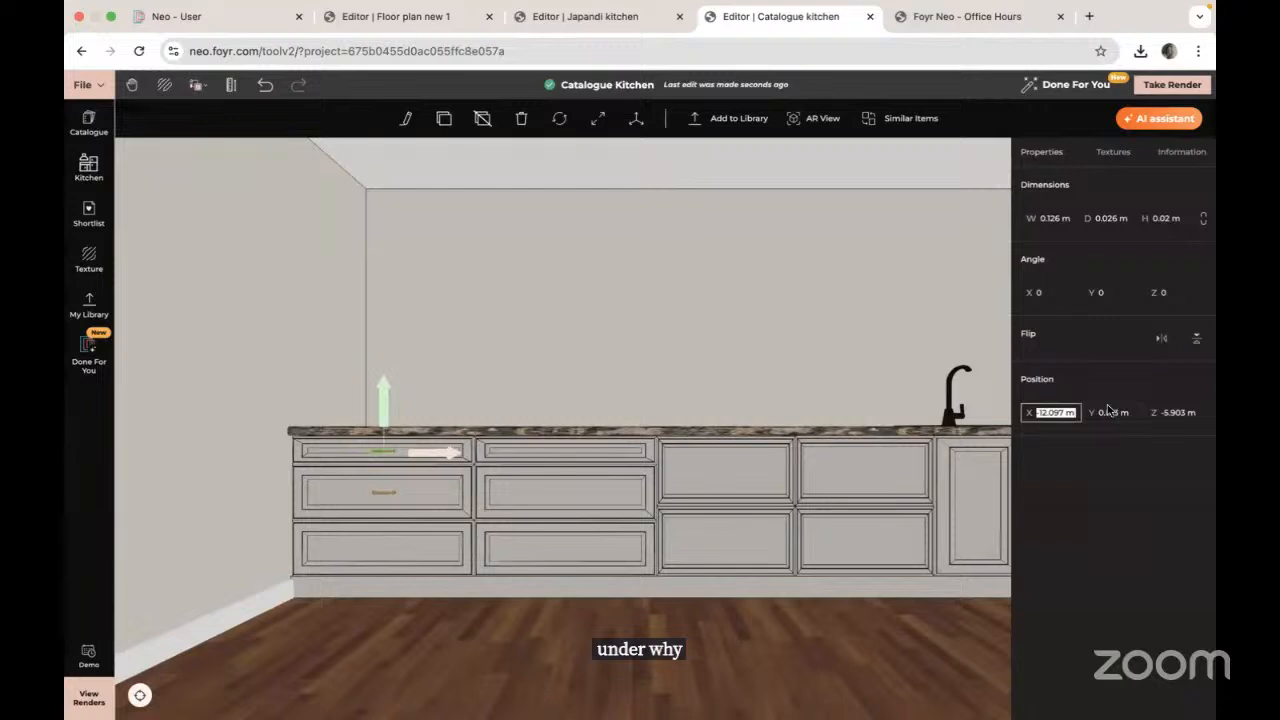
click(381, 500)
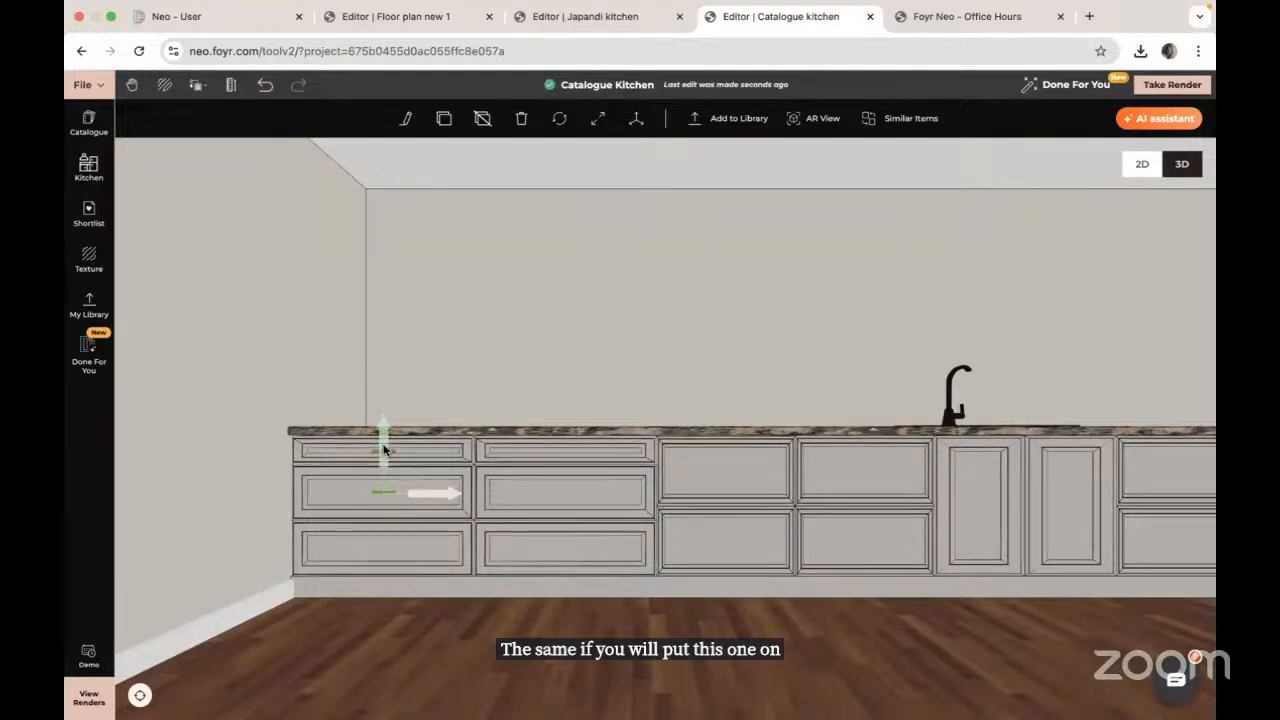
click(406, 120)
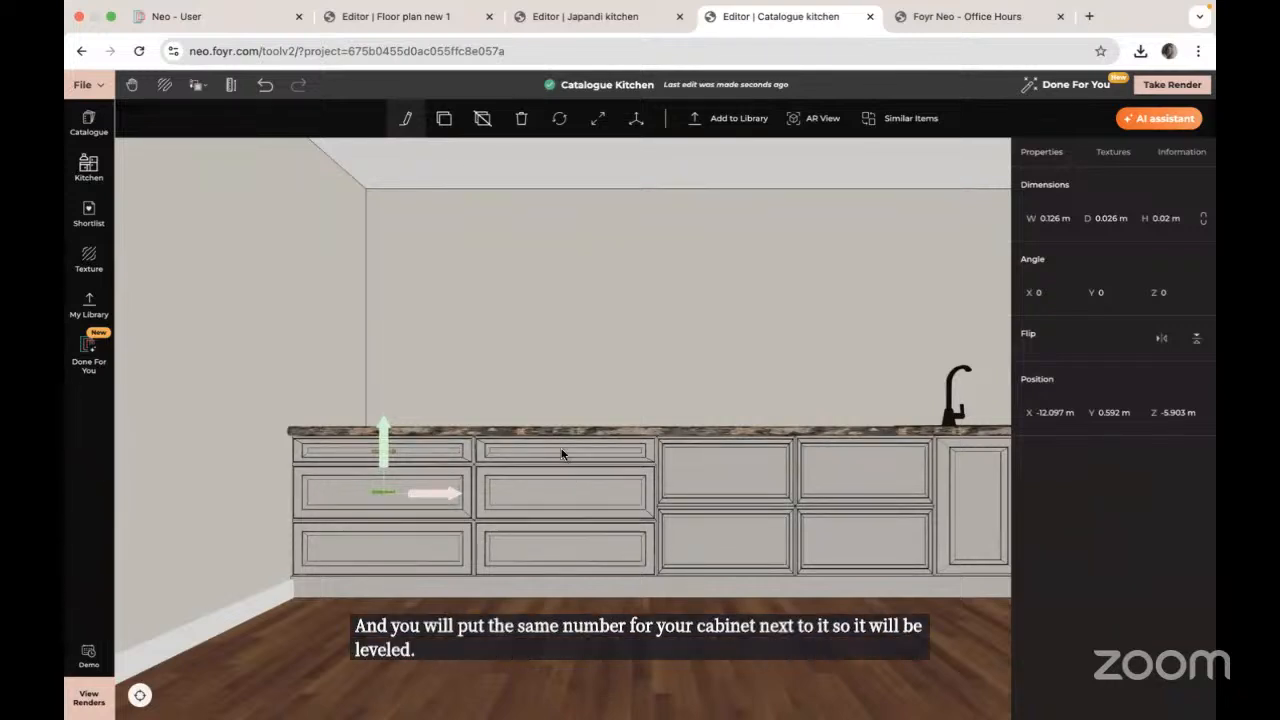
Step: Clone the drawer handle onto the second cabinet and read that cabinet's Position X
click(443, 119)
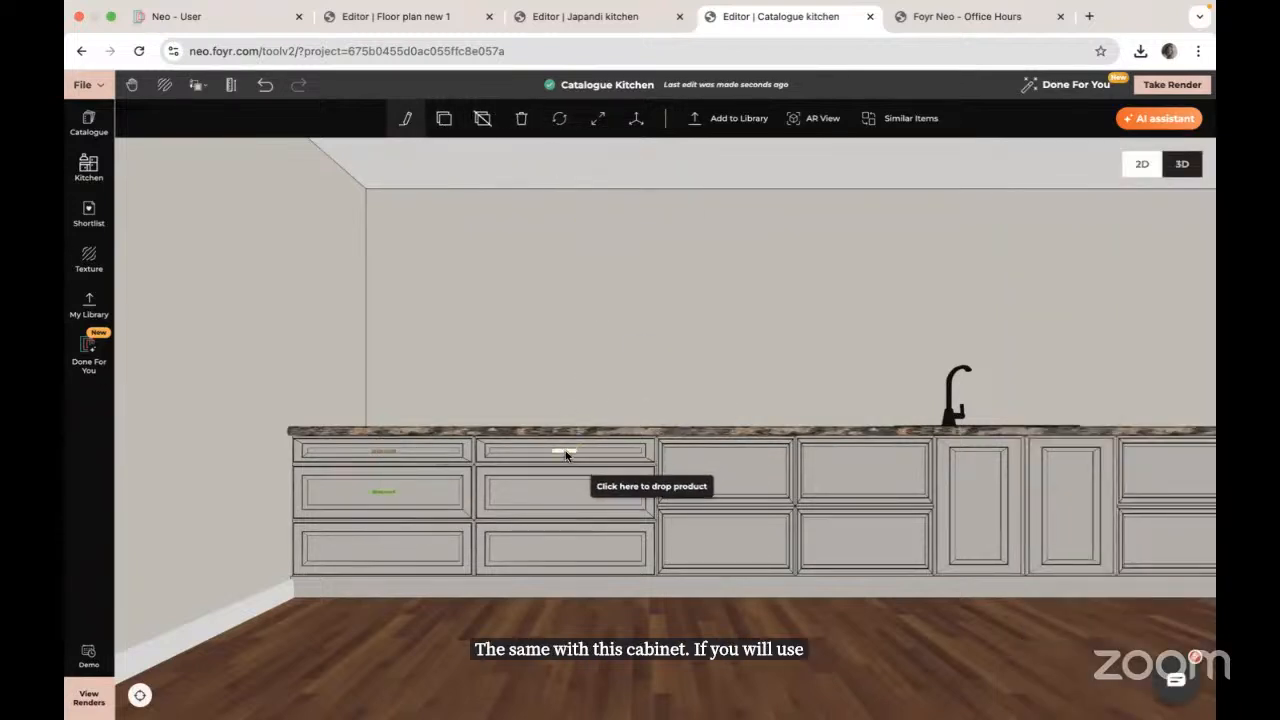
click(567, 455)
click(633, 488)
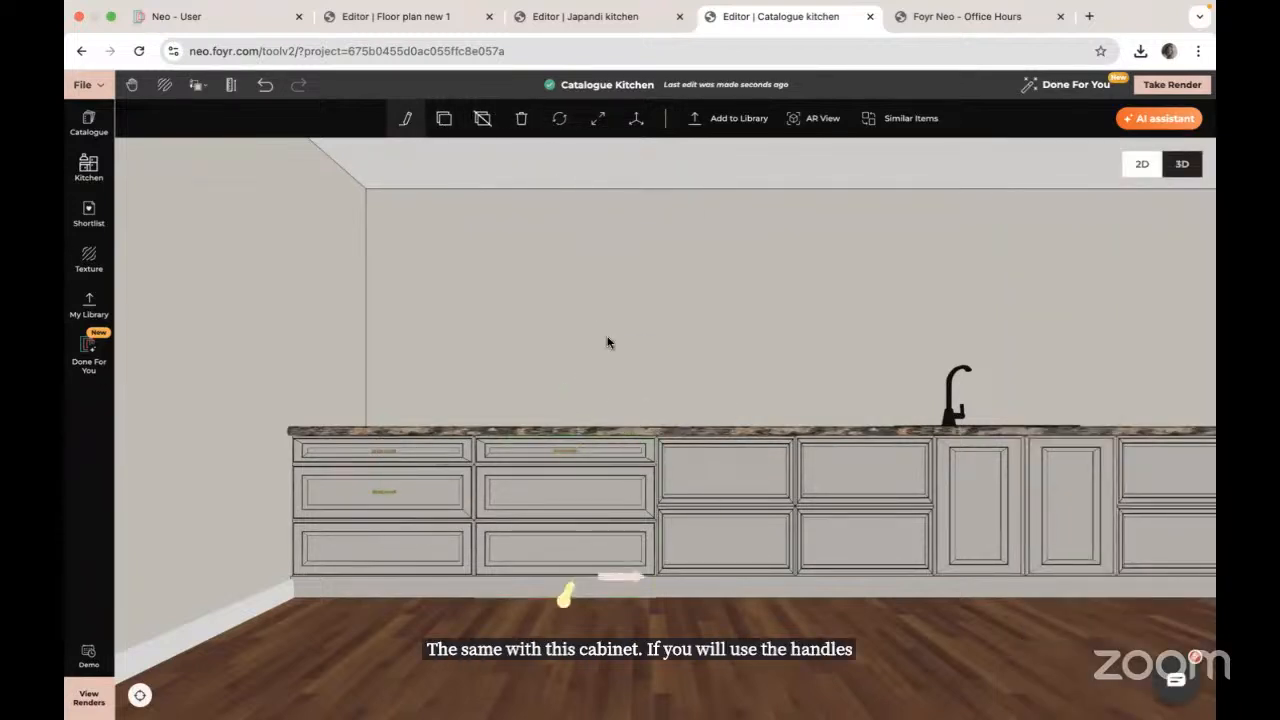
click(409, 120)
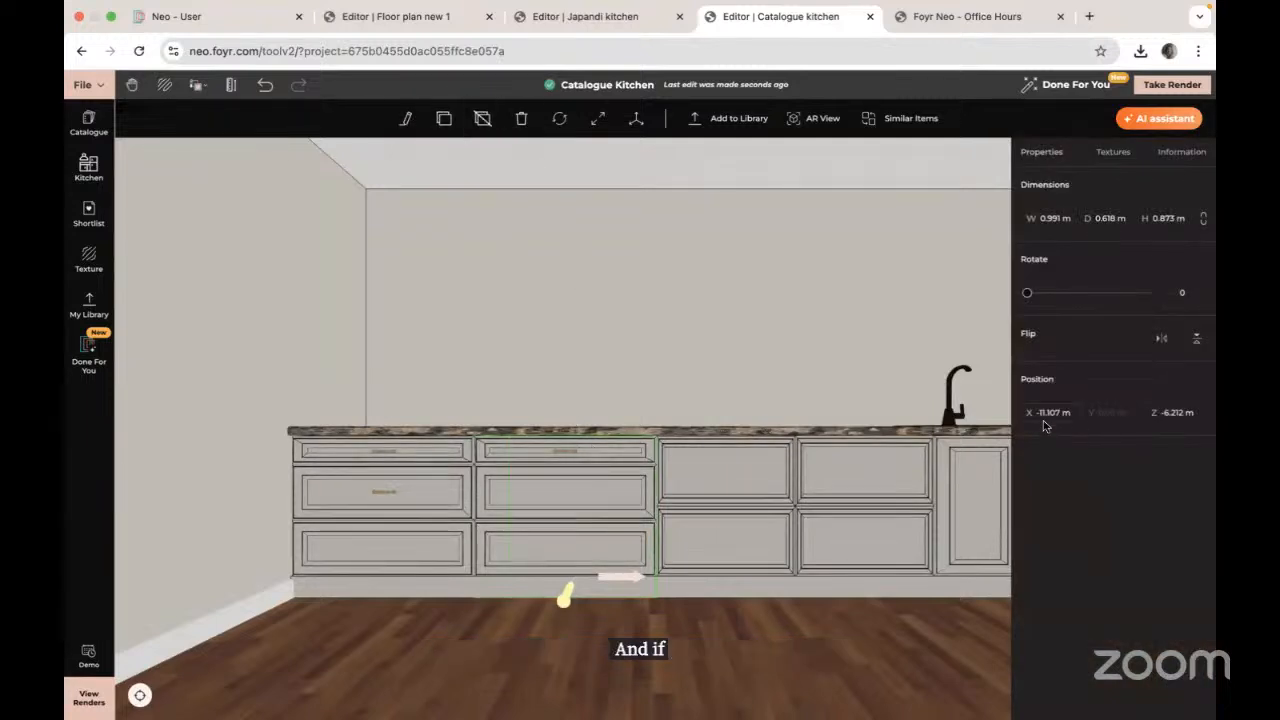
Step: Set the copied handle's Position X to -11.107 m with Free Movement enabled
click(565, 455)
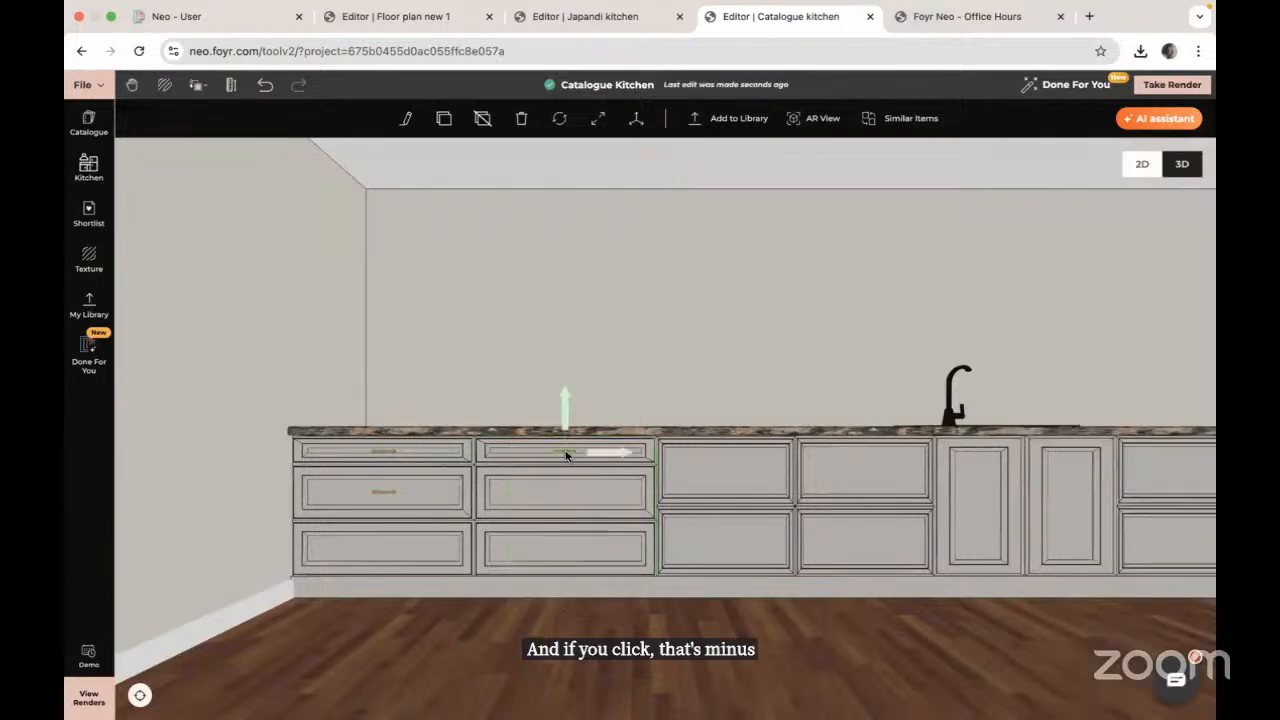
click(634, 122)
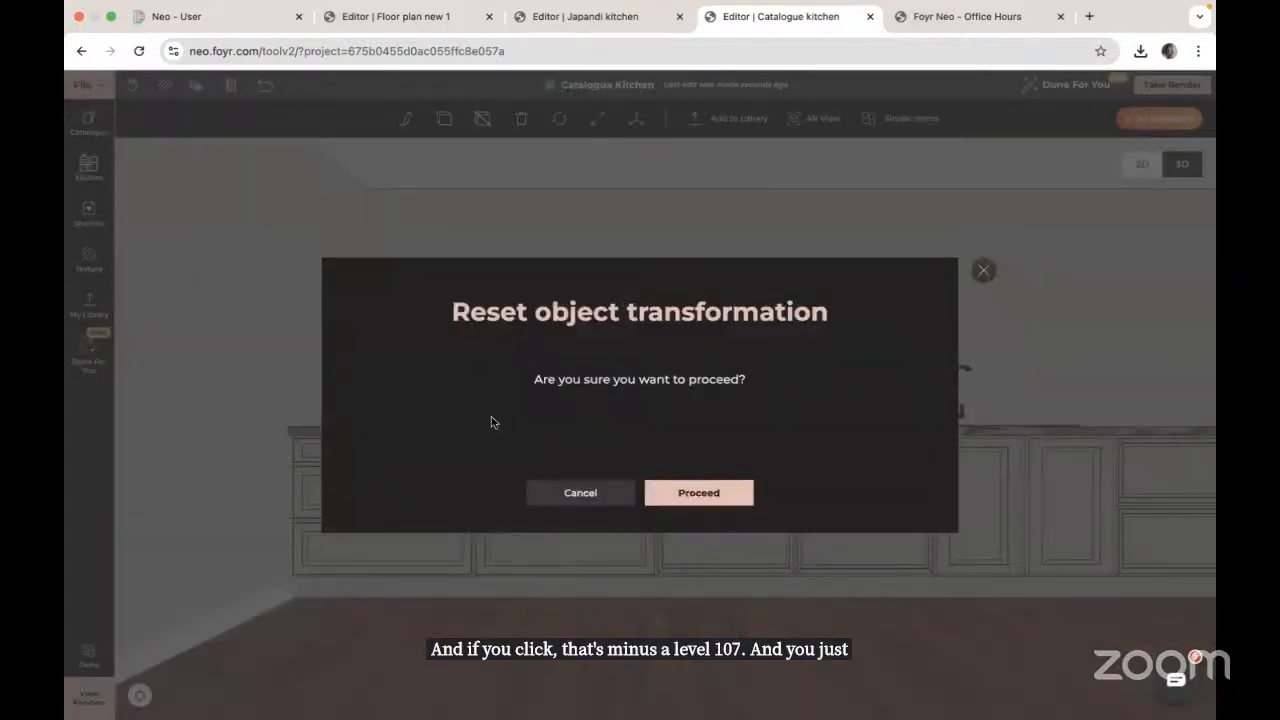
click(580, 492)
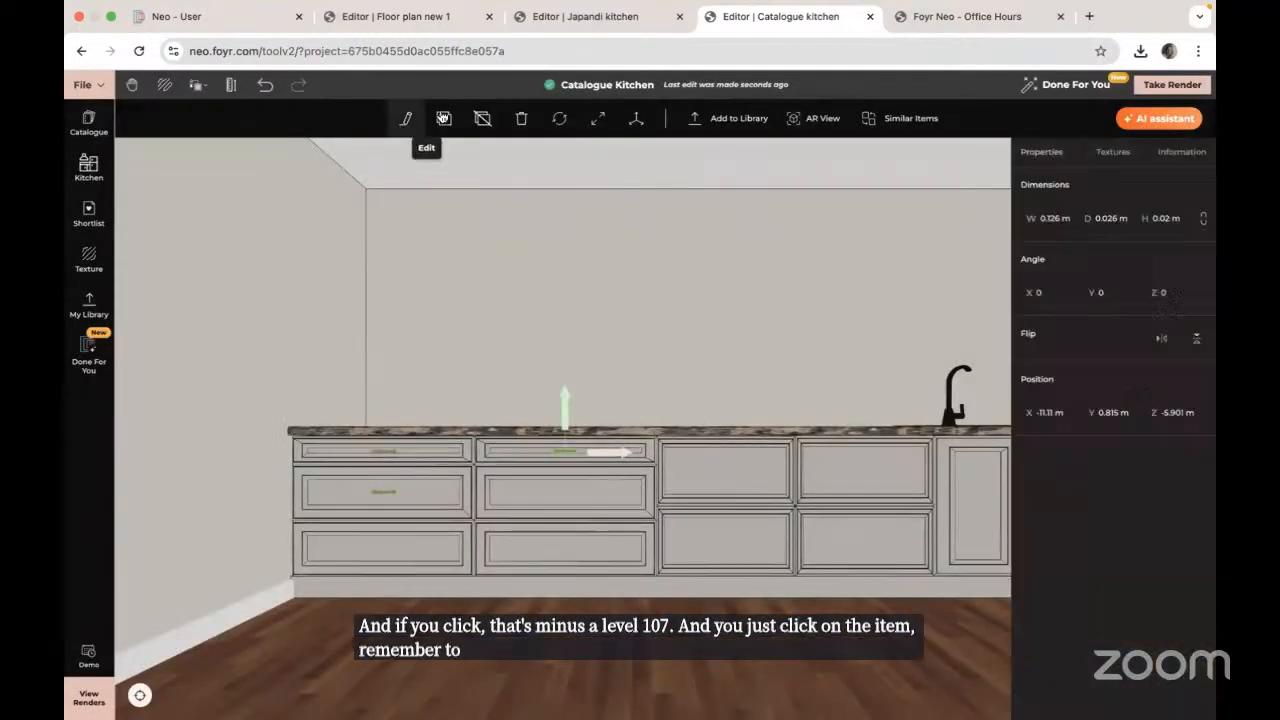
click(1060, 412)
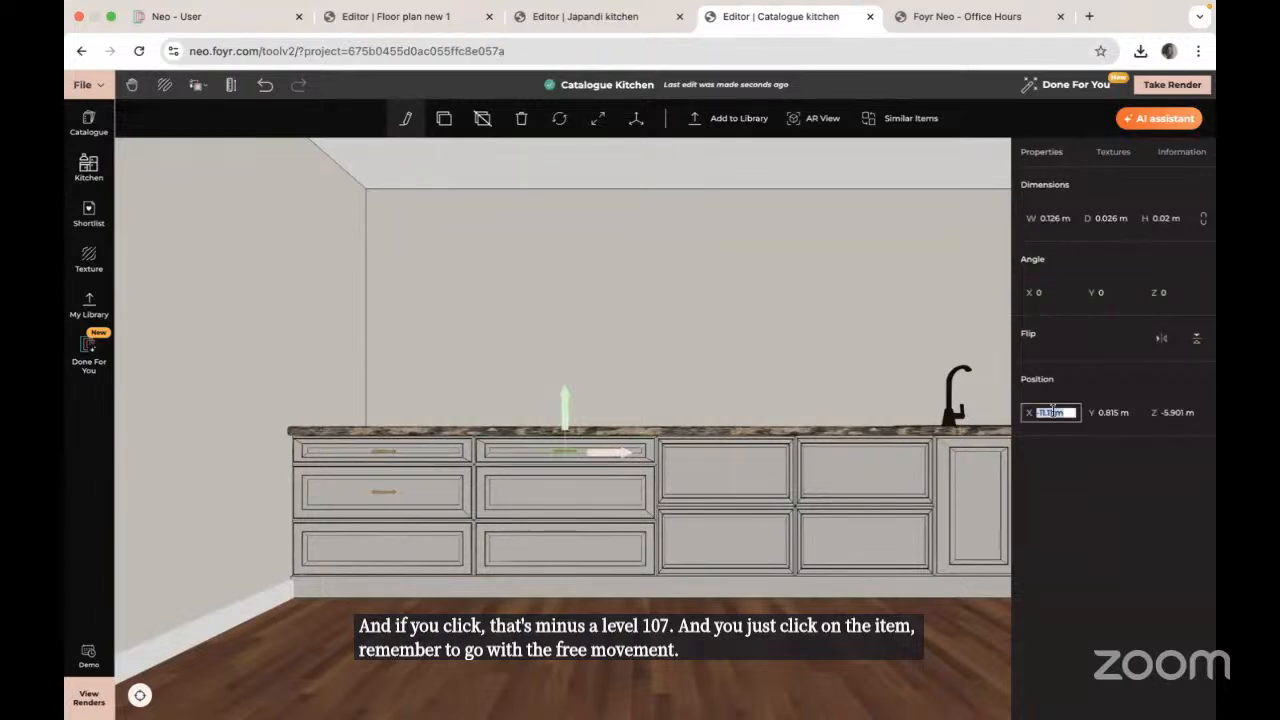
text(-1)
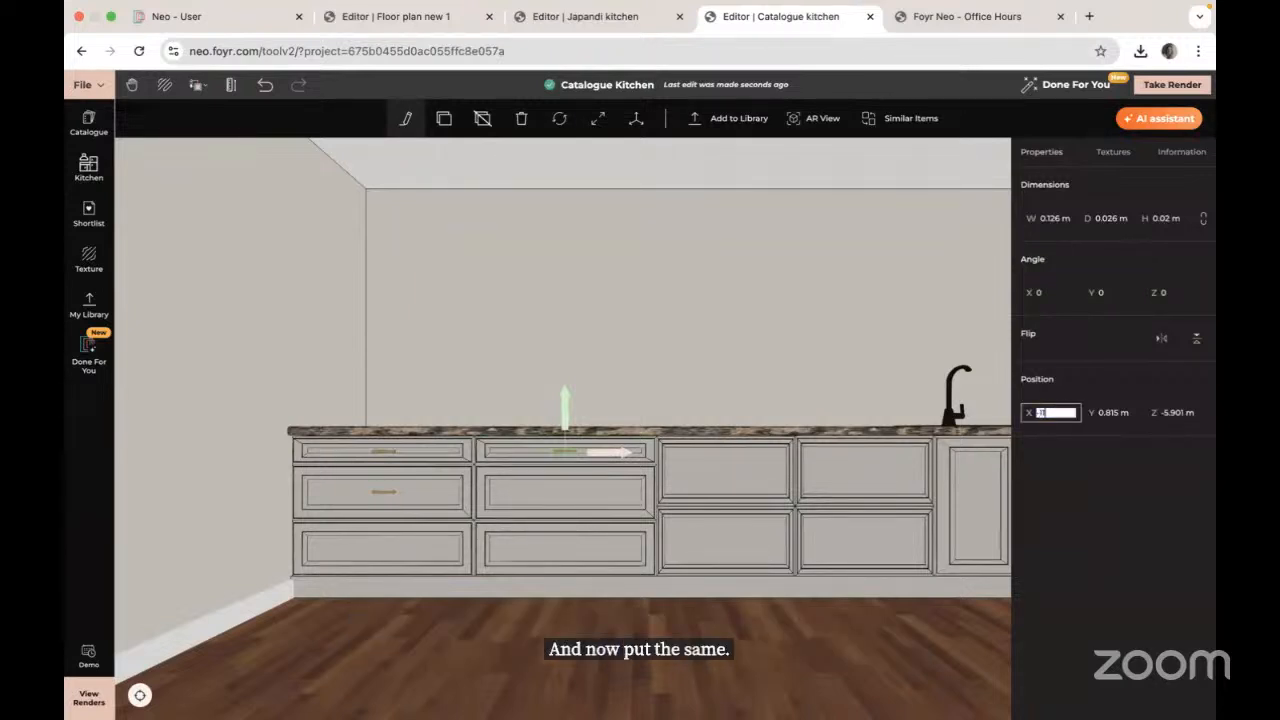
text(1.107 m)
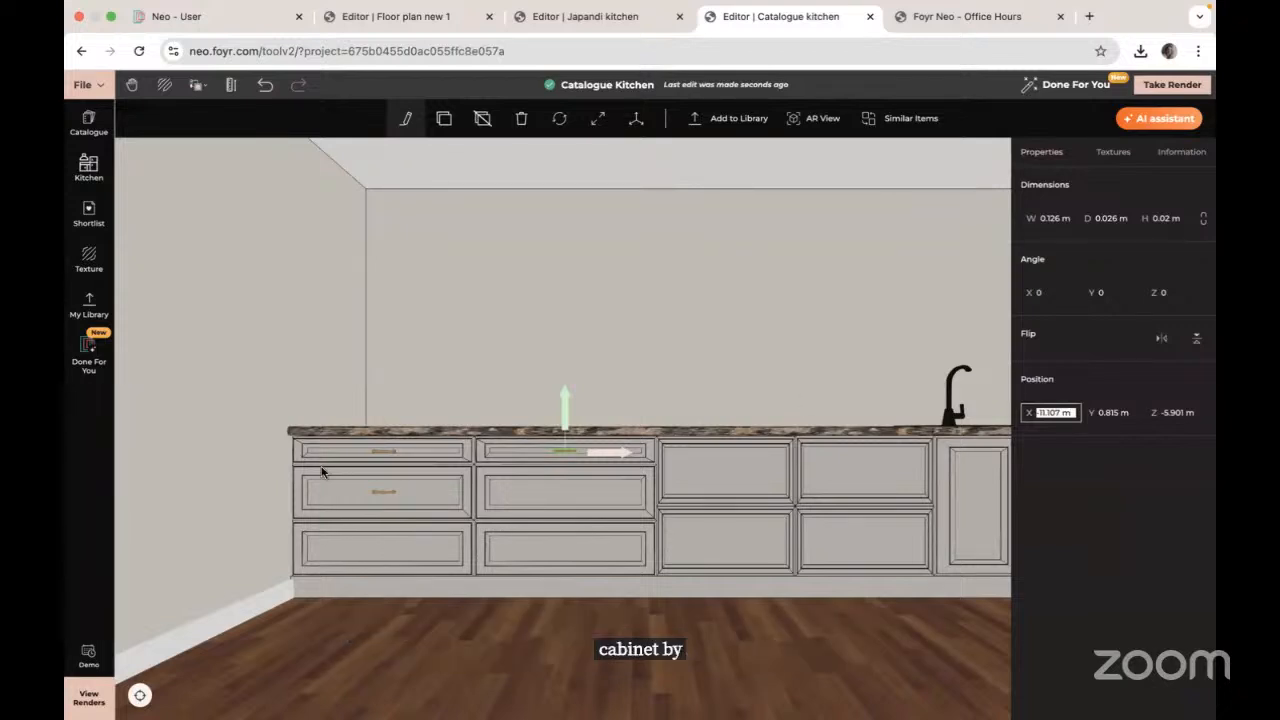
key(Escape)
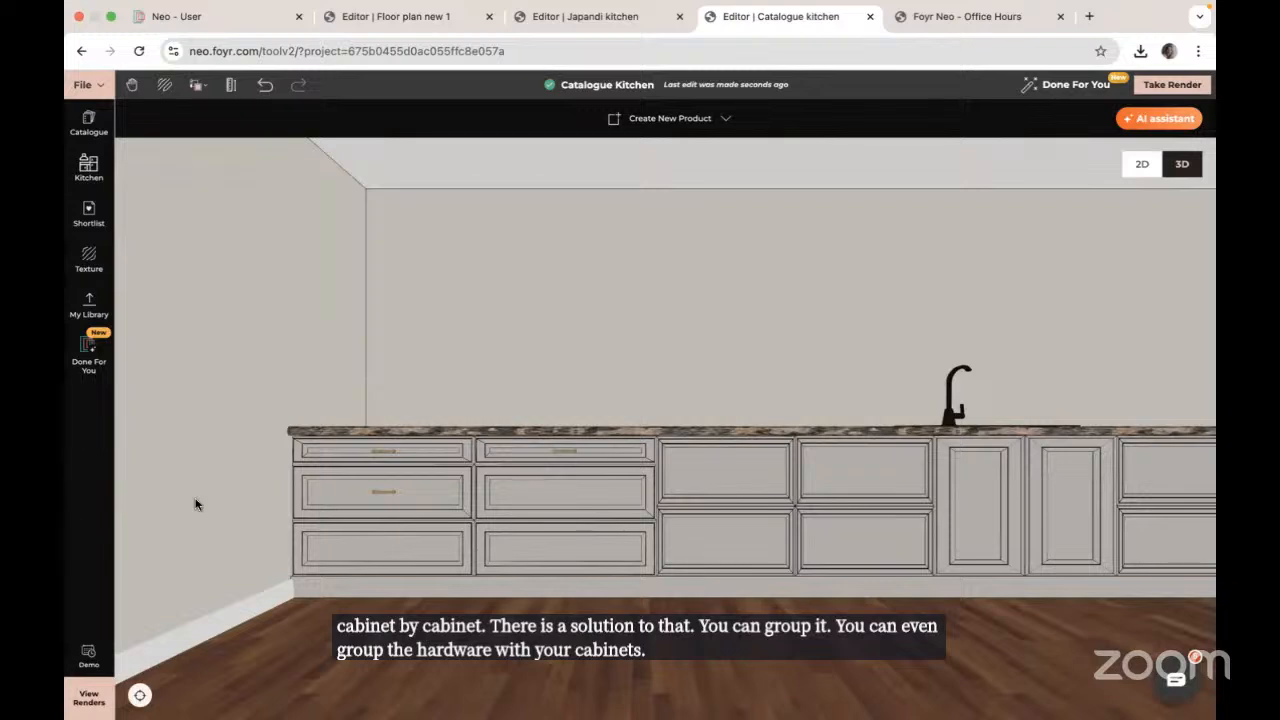
Step: Group the four lower cabinets into one product
click(428, 526)
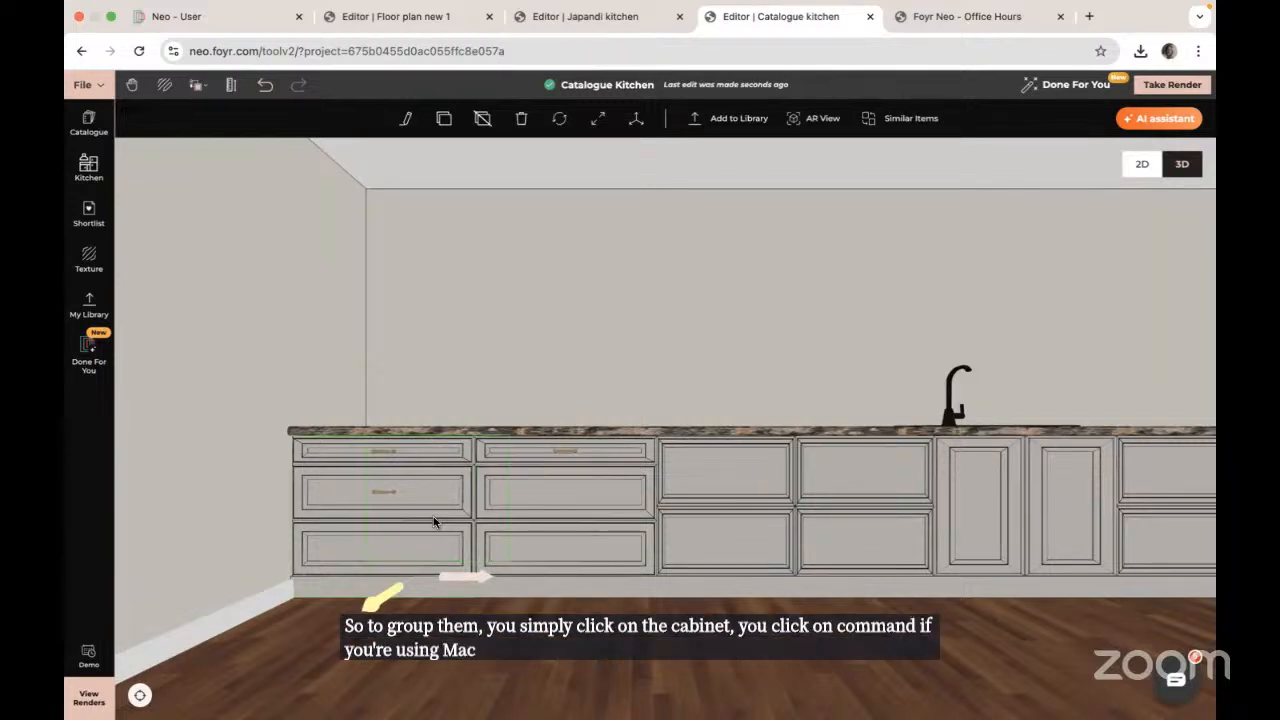
super+click(594, 514)
super+click(860, 495)
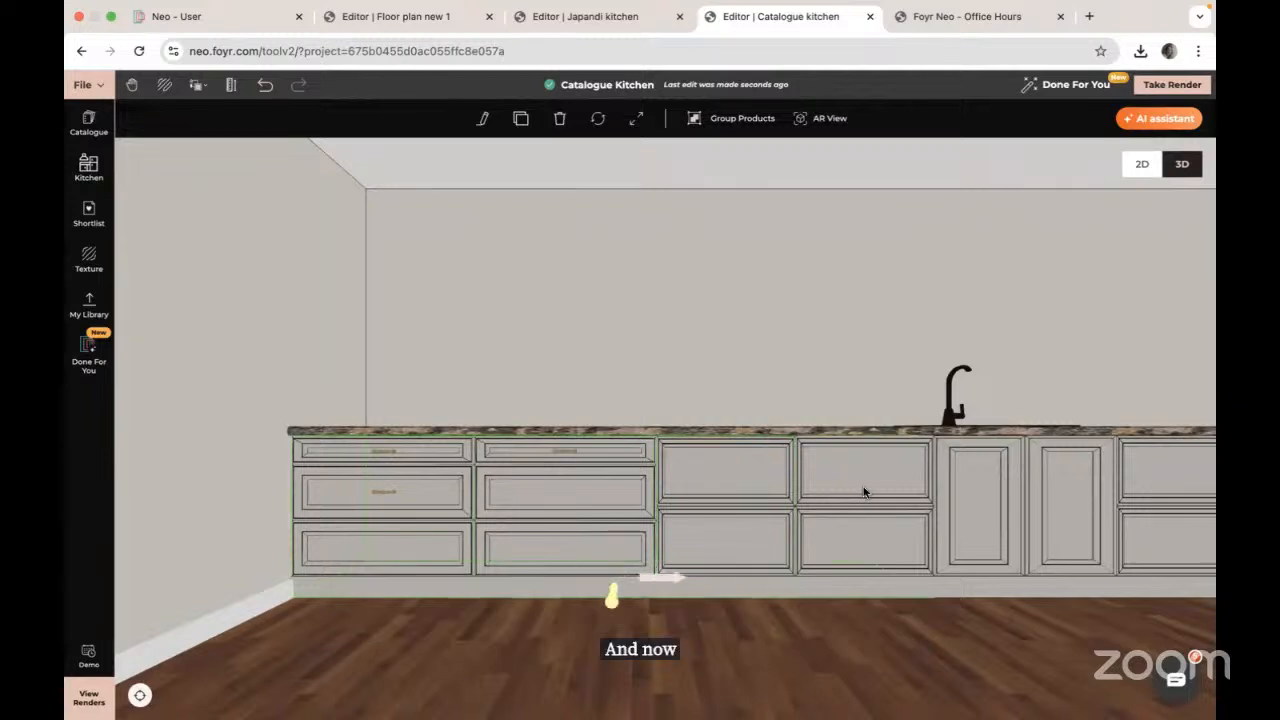
super+click(971, 478)
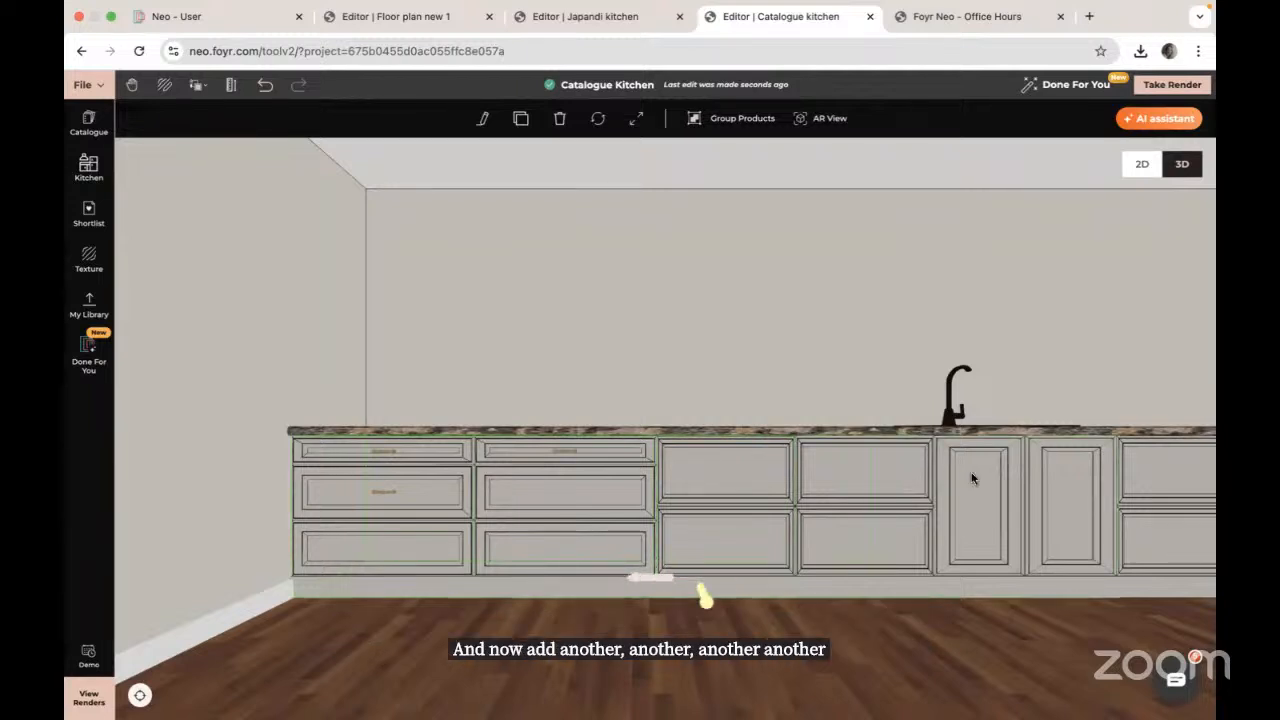
click(740, 119)
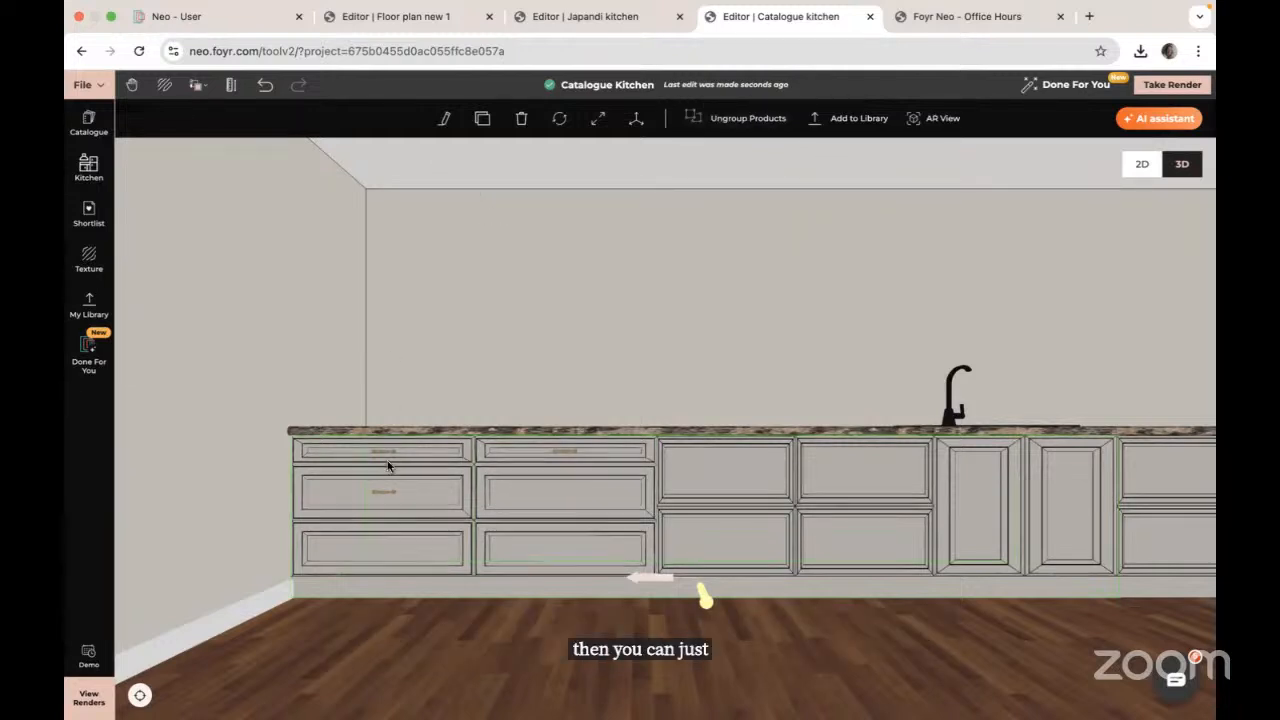
Step: Group the cabinet group together with its three drawer handles
click(377, 620)
click(539, 550)
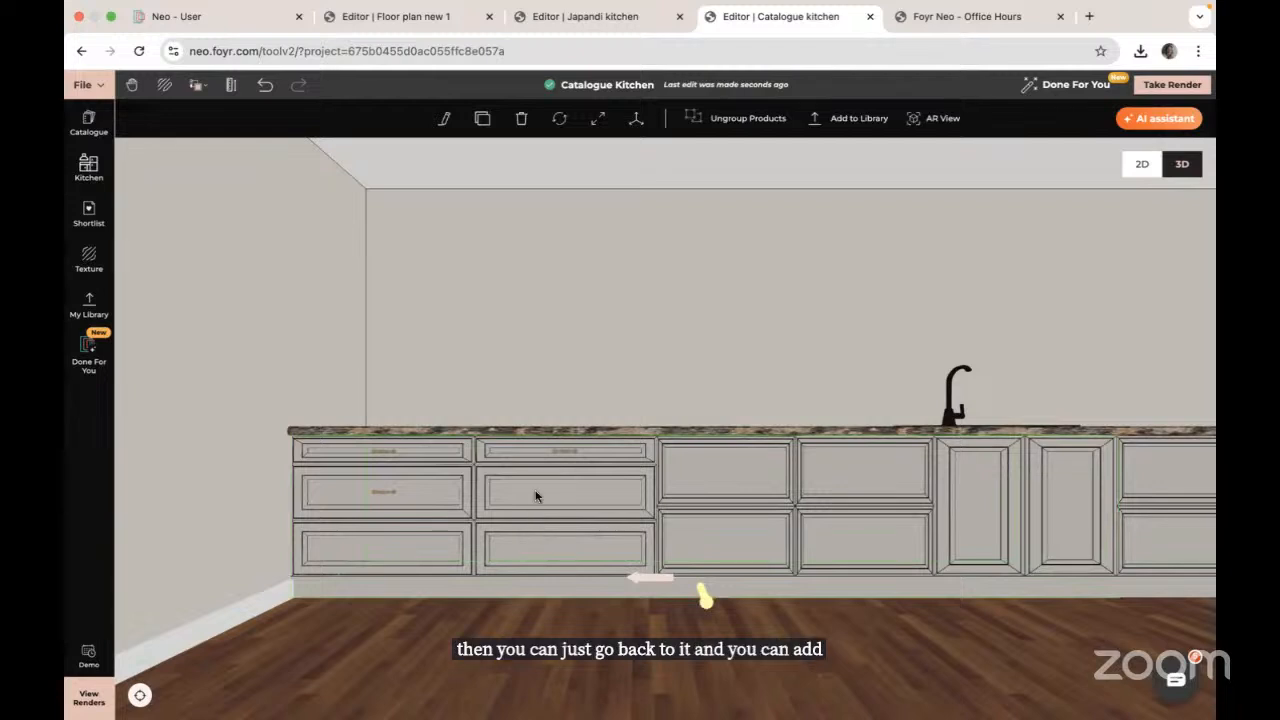
shift+click(568, 455)
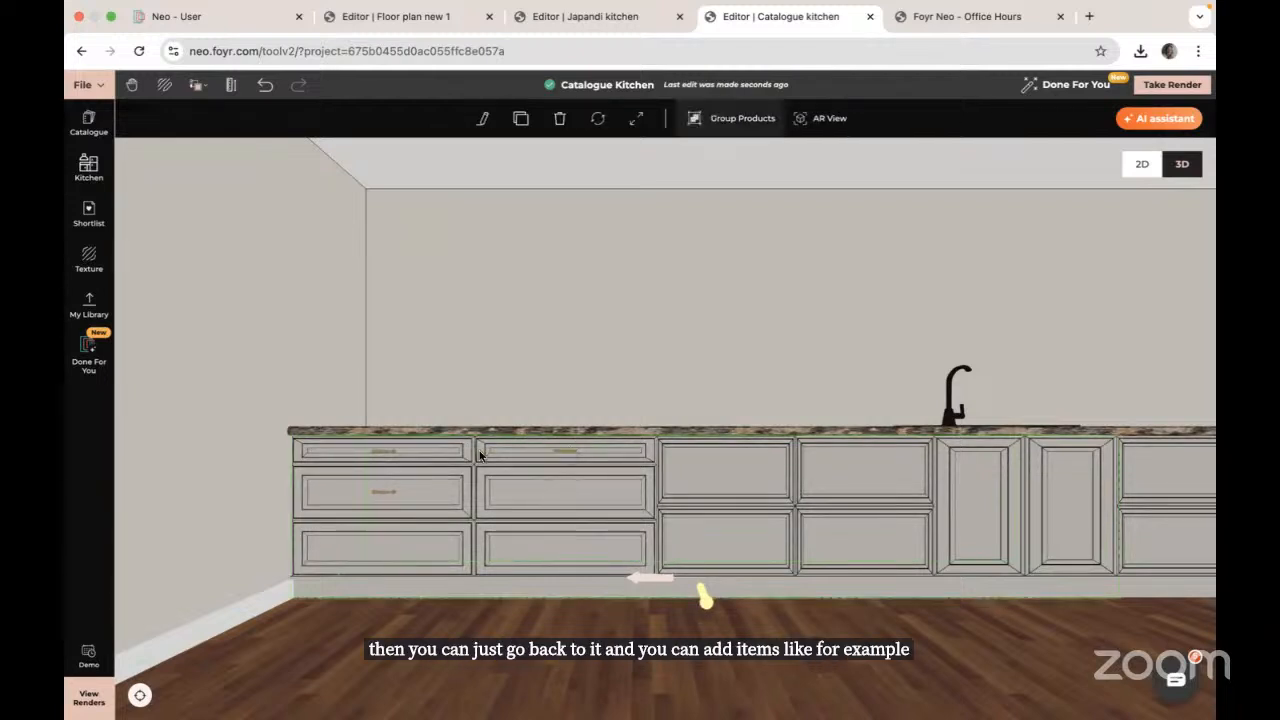
shift+click(389, 454)
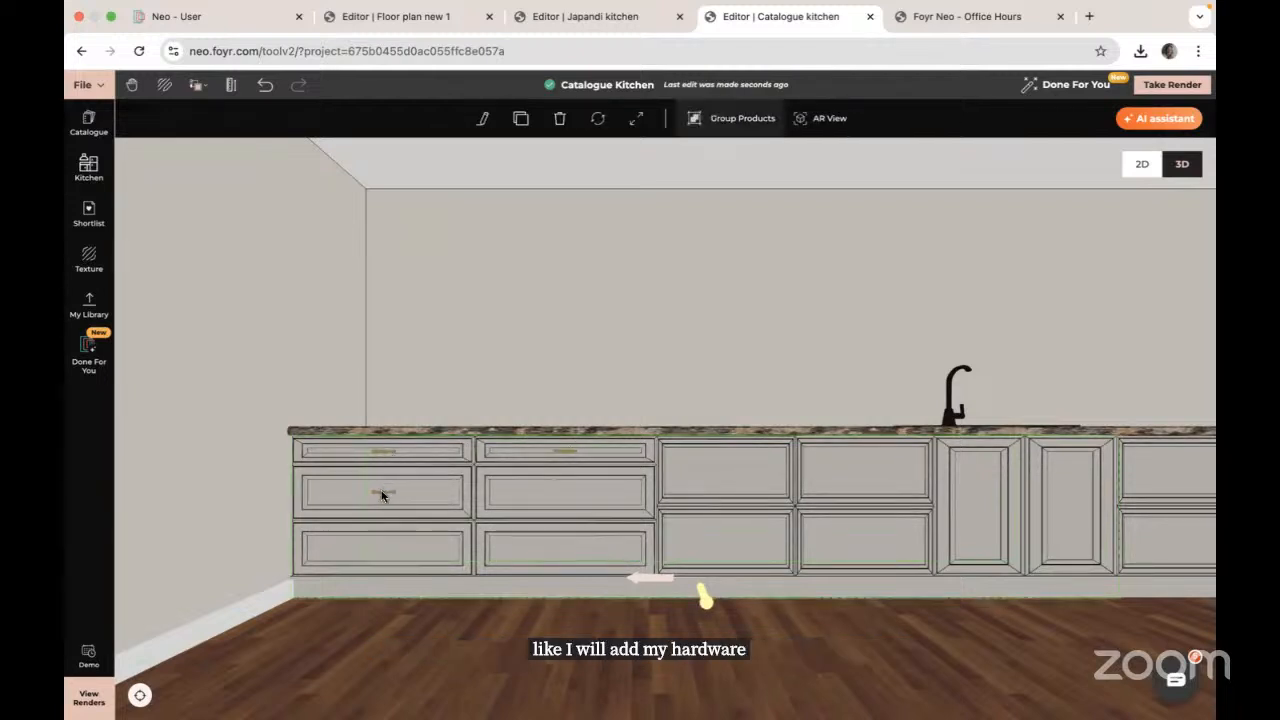
shift+click(381, 494)
click(731, 124)
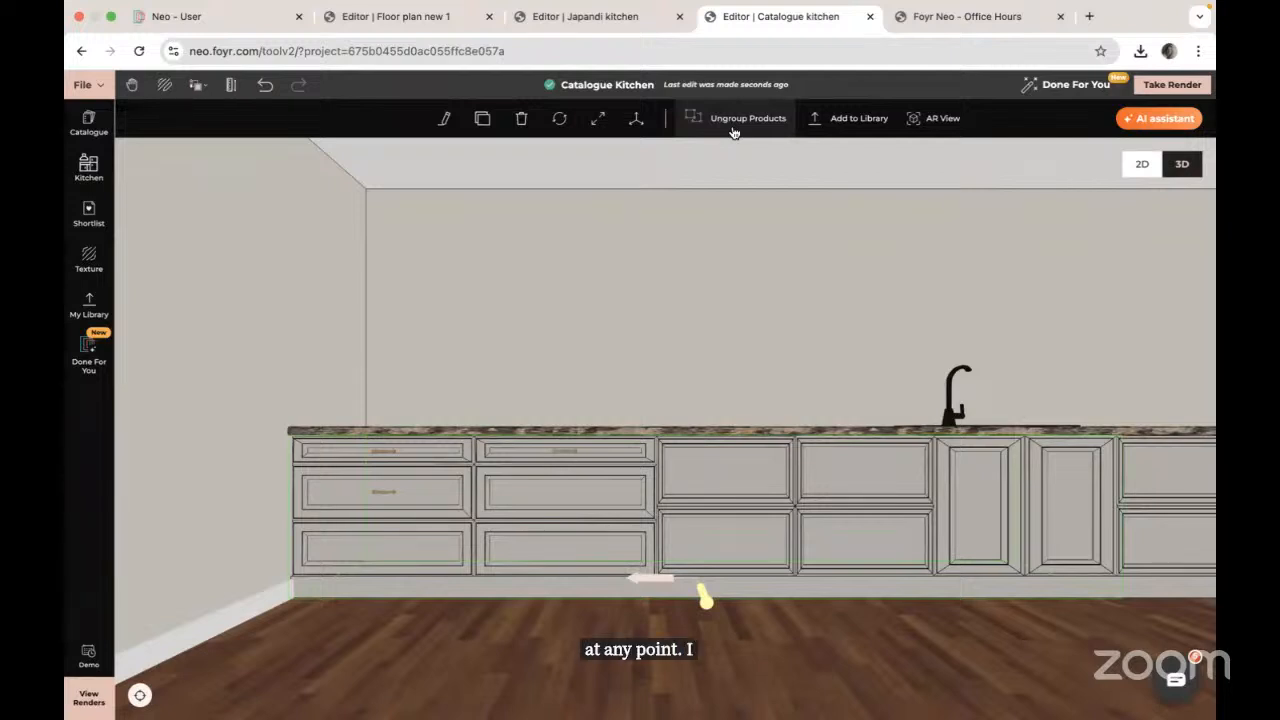
Step: Search the catalogue for 'worktops', review the results, then close the catalogue
click(88, 121)
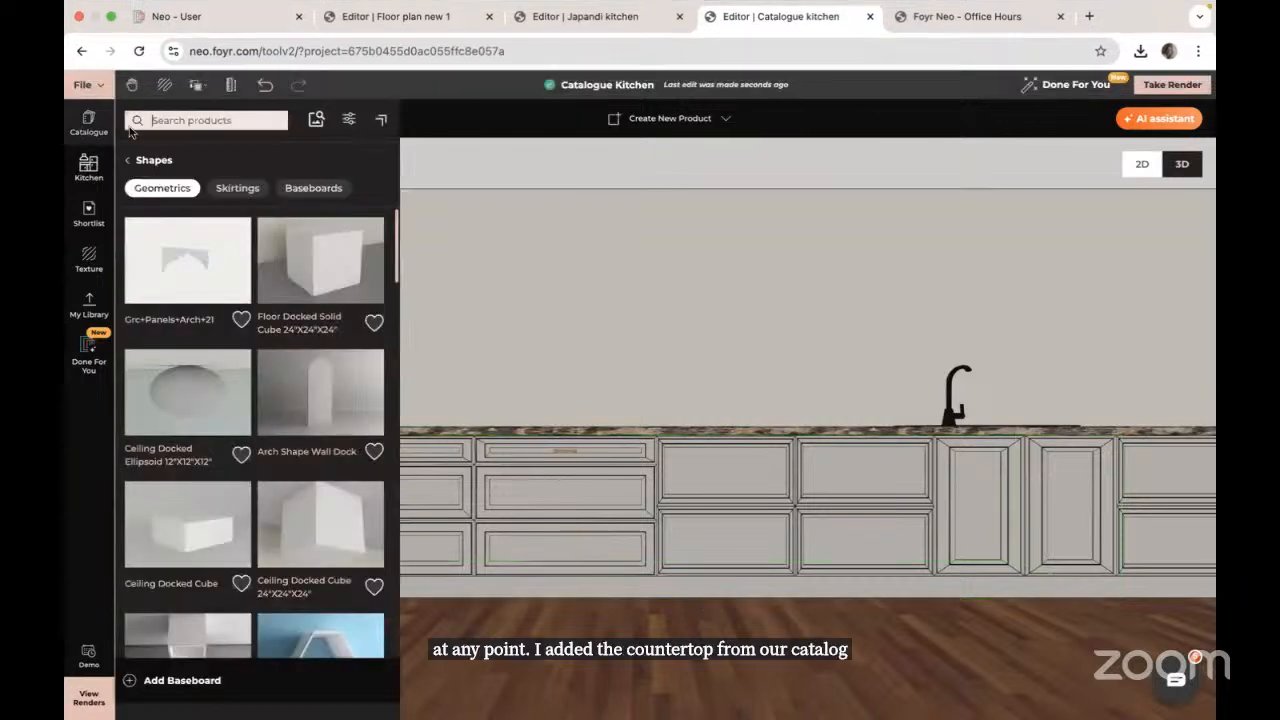
click(130, 162)
click(200, 120)
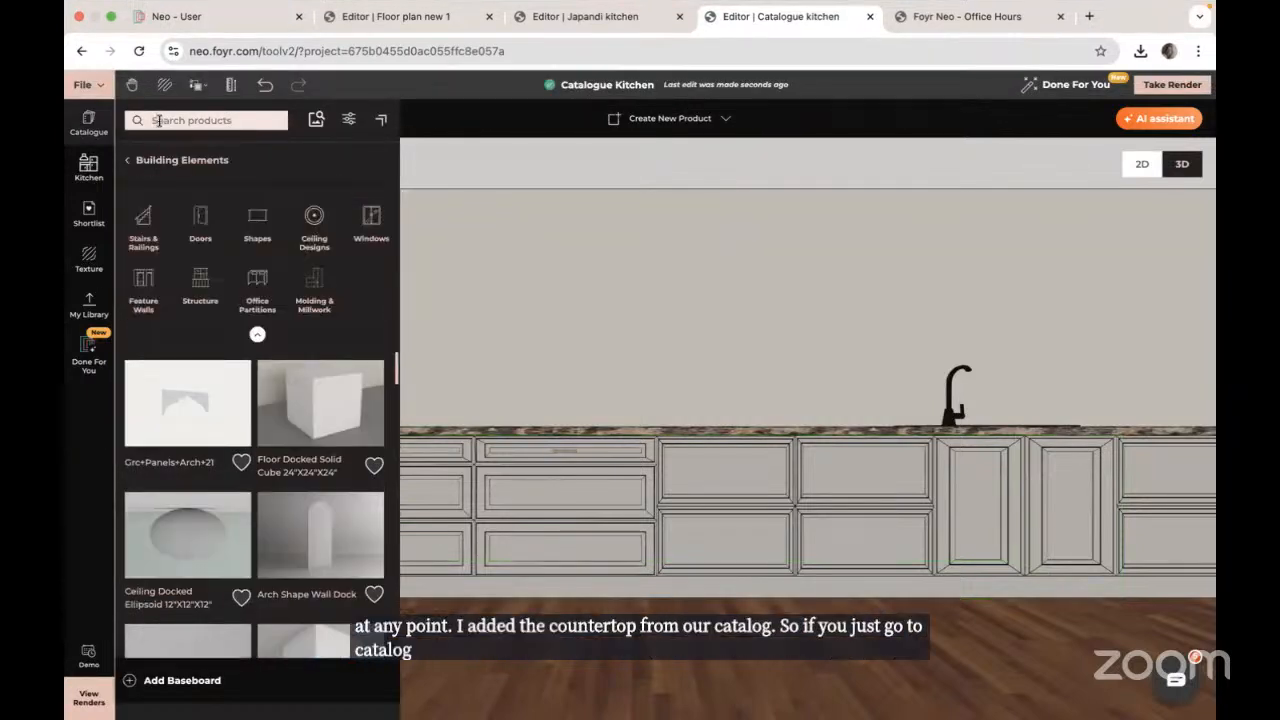
text(wor)
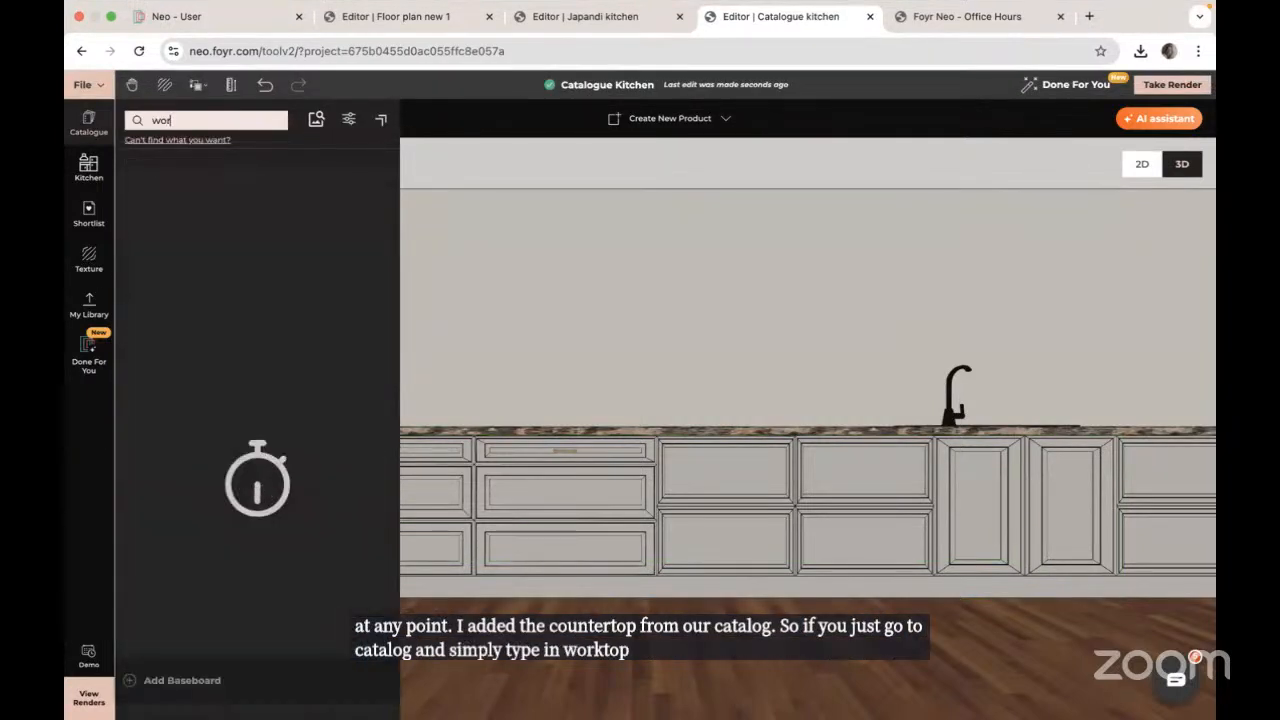
text(ktops)
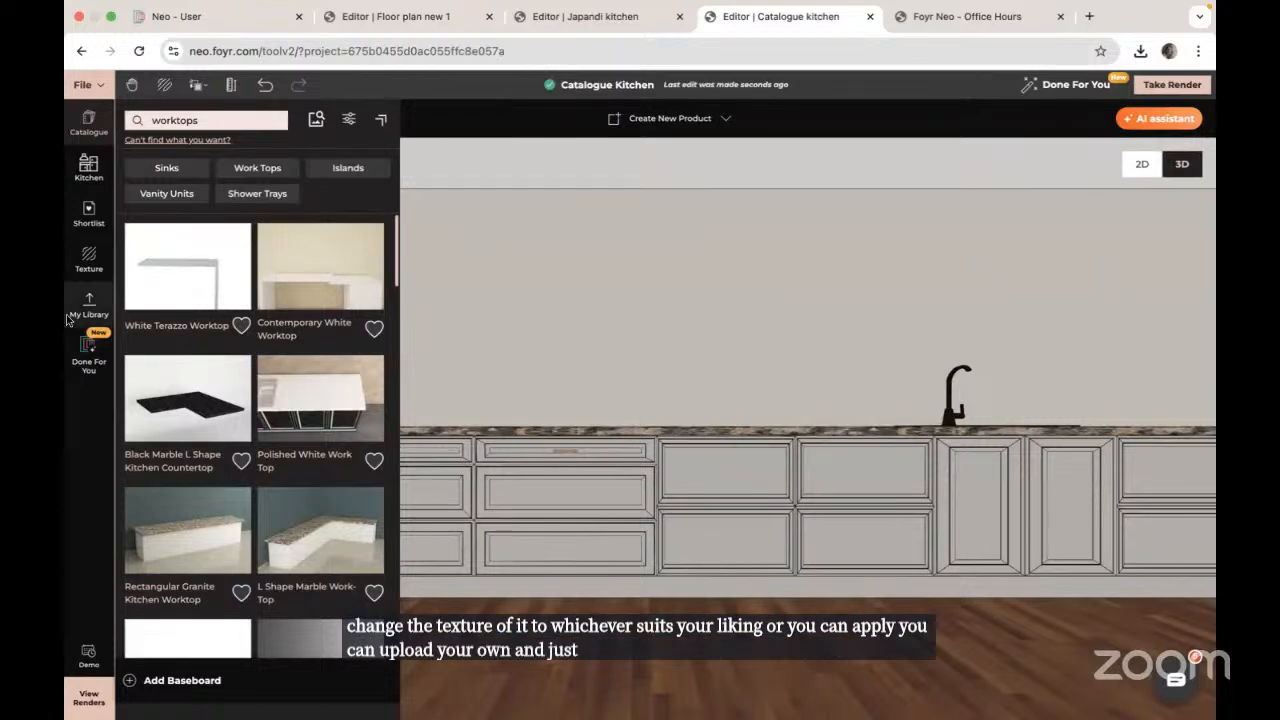
click(103, 497)
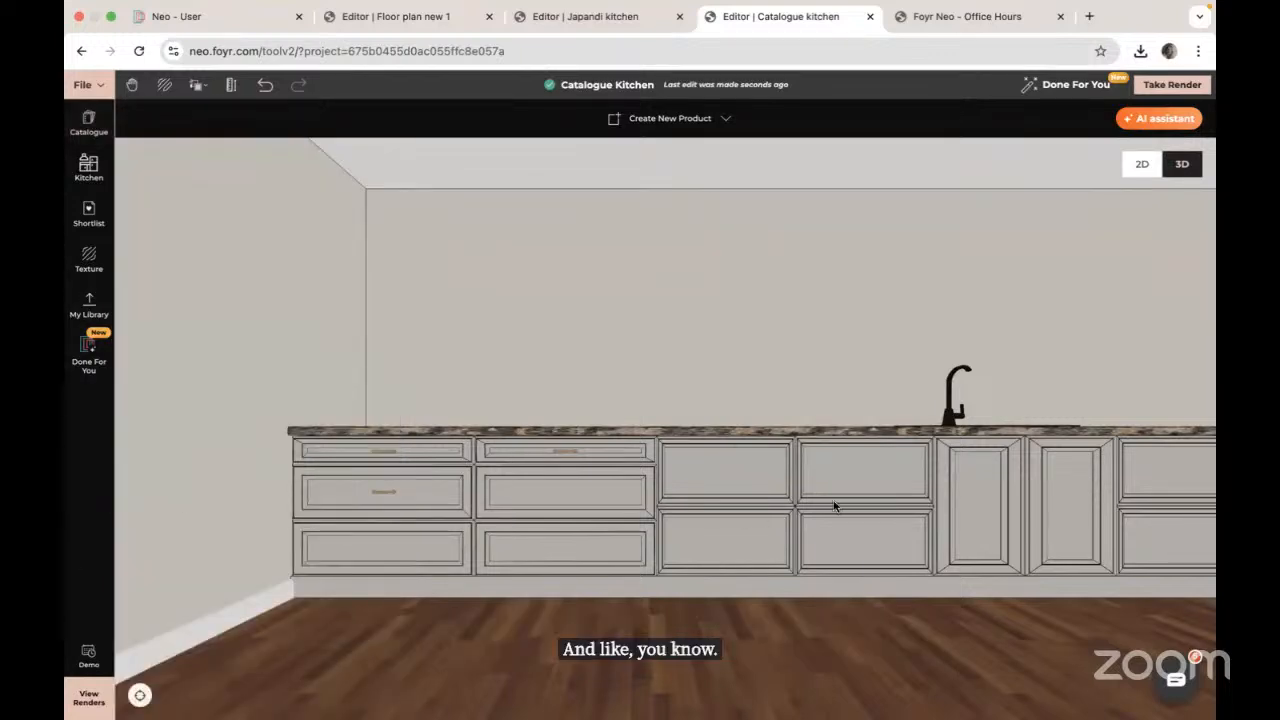
Step: Select the sink and Punch it through the granite countertop, then orbit to inspect the cavity
right_drag(868, 533, 500, 552)
drag(842, 522, 805, 455)
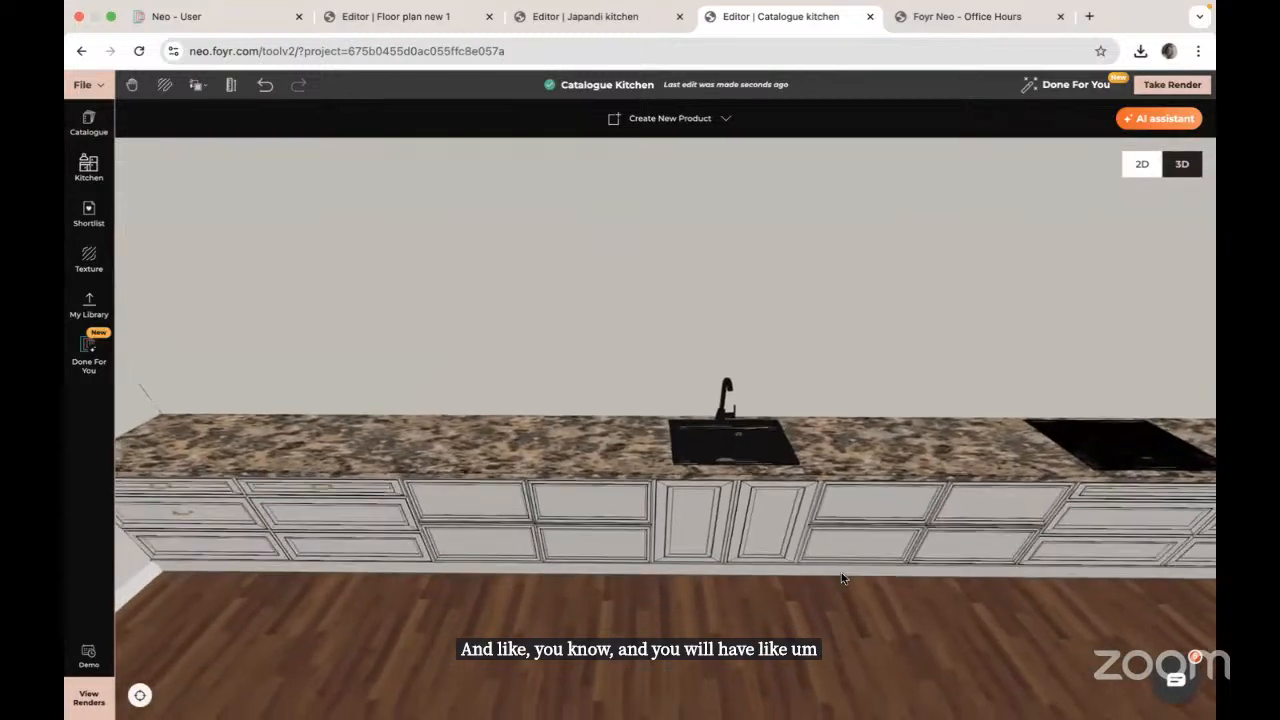
click(757, 430)
drag(689, 446, 700, 446)
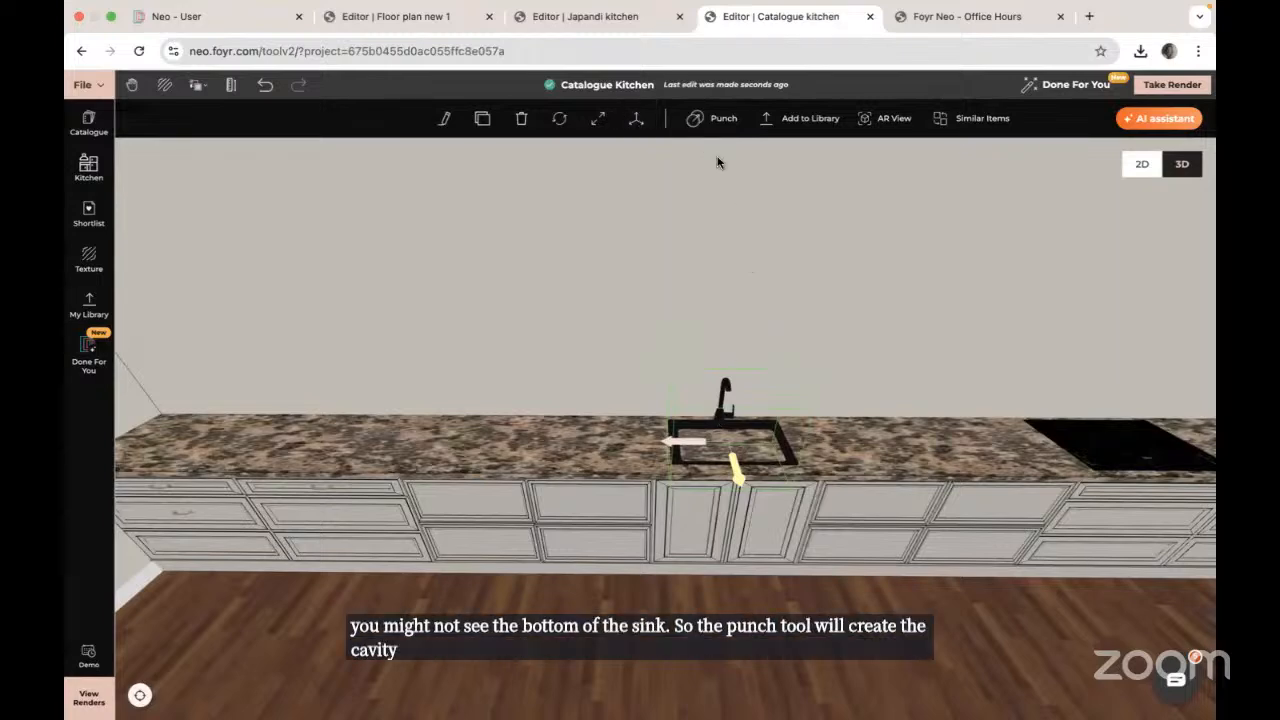
click(702, 120)
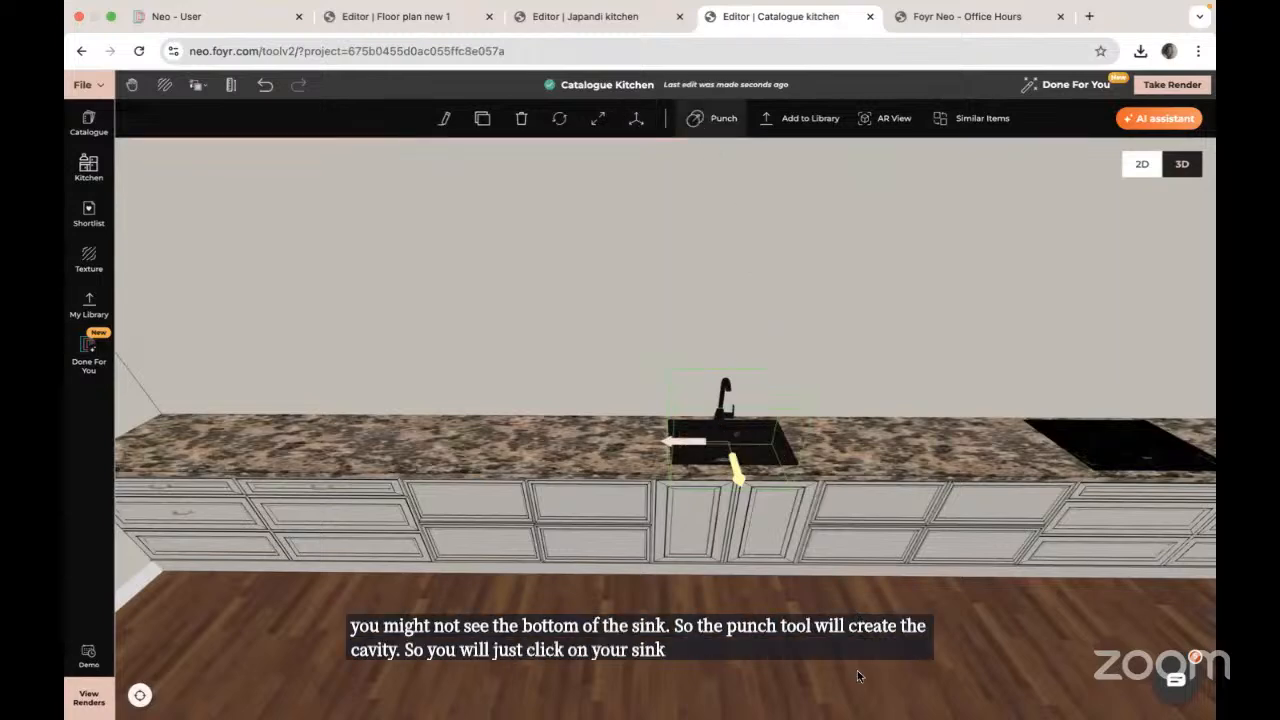
drag(858, 672, 430, 326)
Step: Move in toward the tall cabinets, check the grouped fridge unit, then pan along the wall
scroll(430, 326, up, 10)
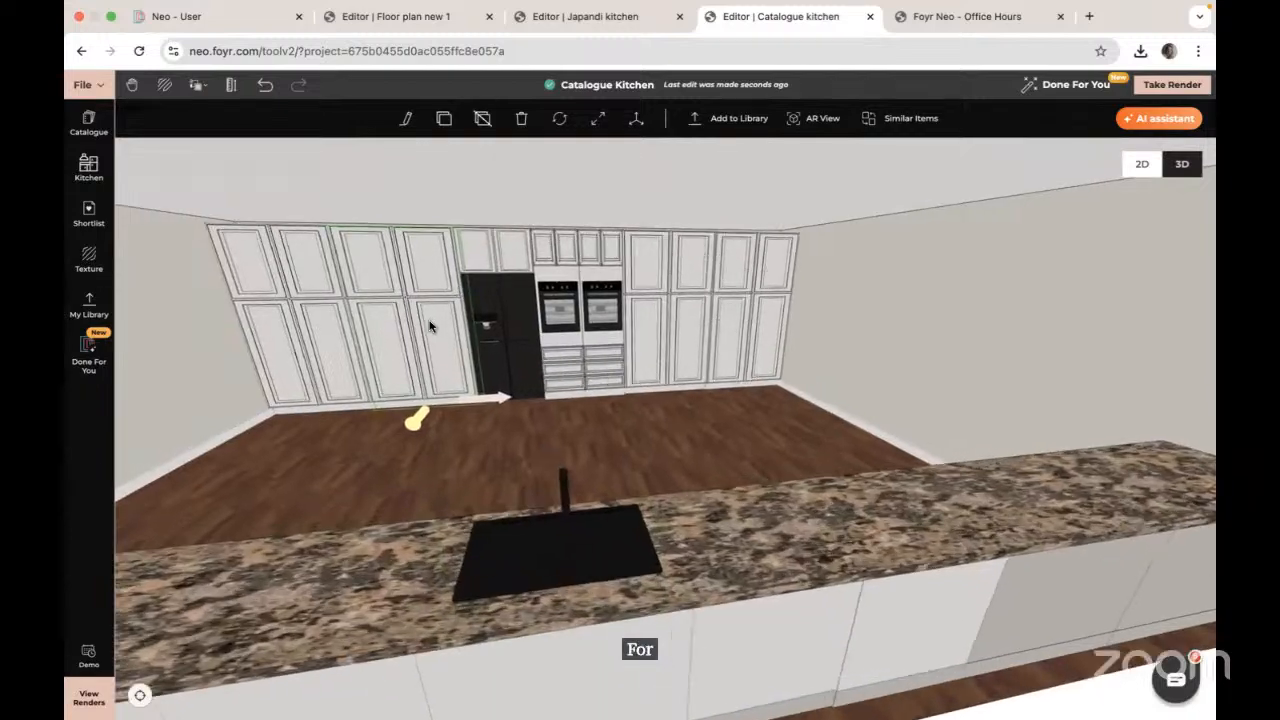
scroll(430, 326, up, 10)
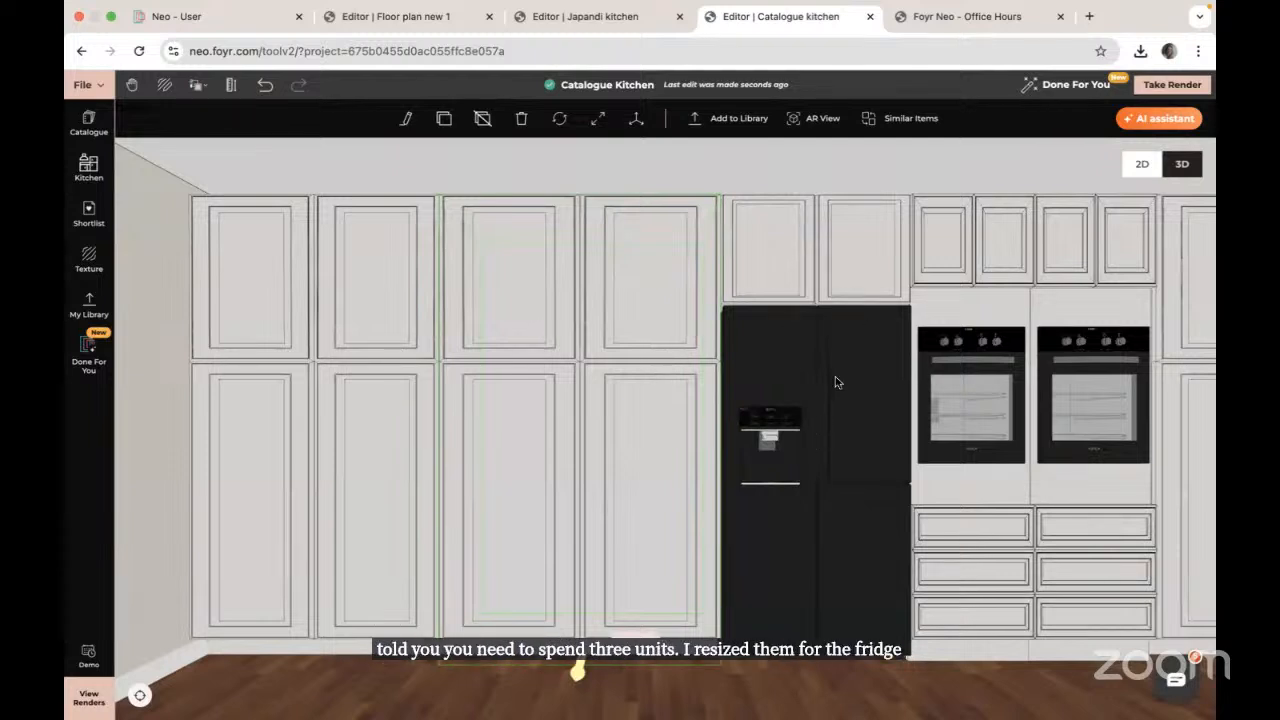
click(817, 228)
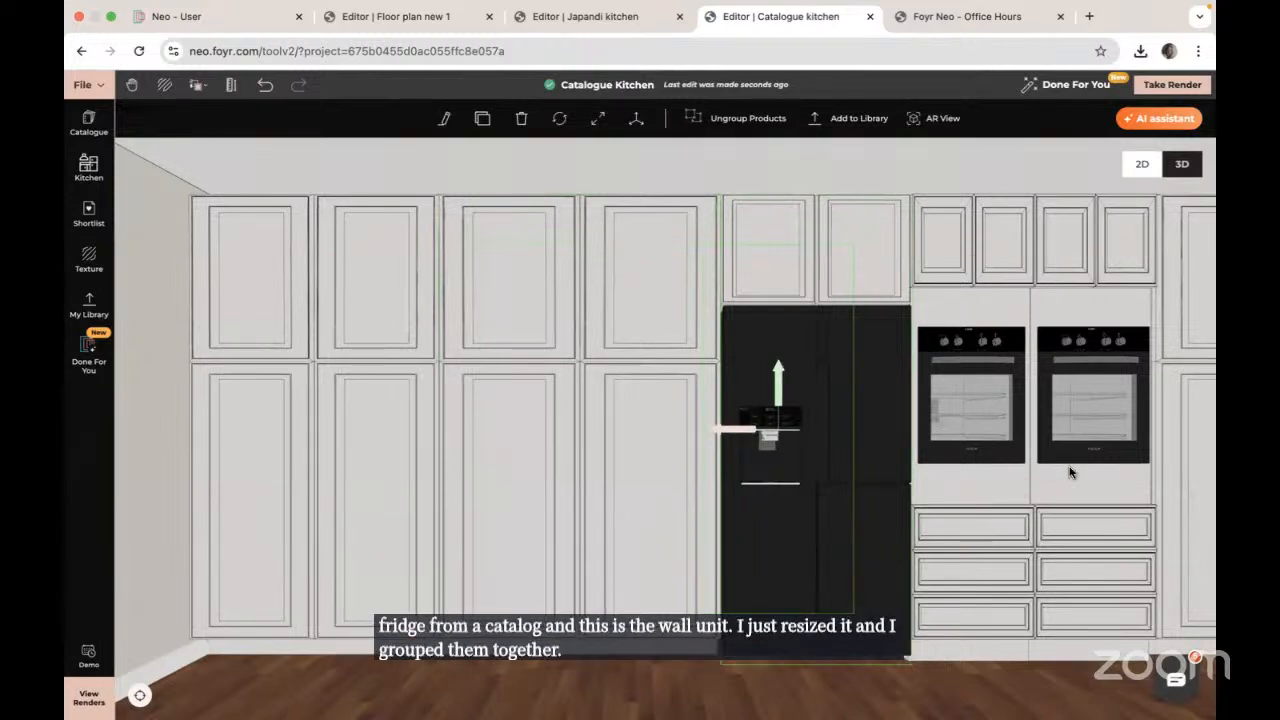
click(79, 536)
right_drag(850, 517, 549, 519)
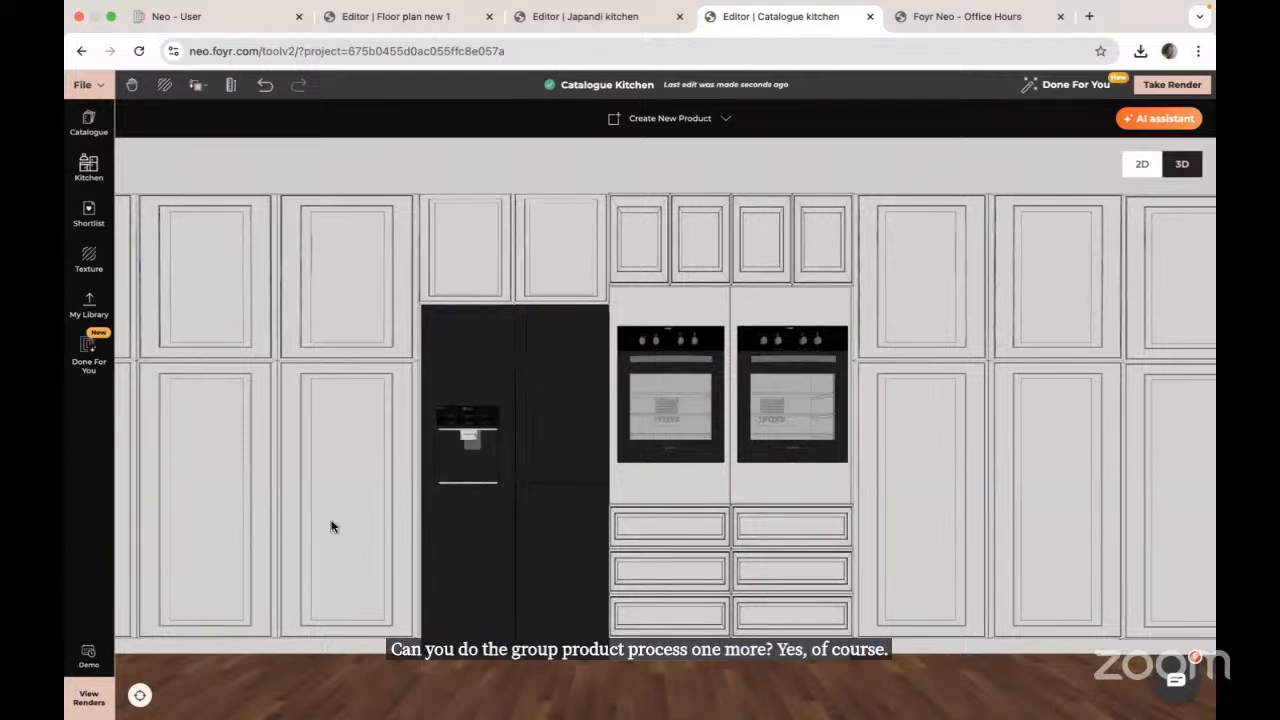
Step: Select two tall cabinets beside the fridge and group them into one product
drag(331, 523, 780, 531)
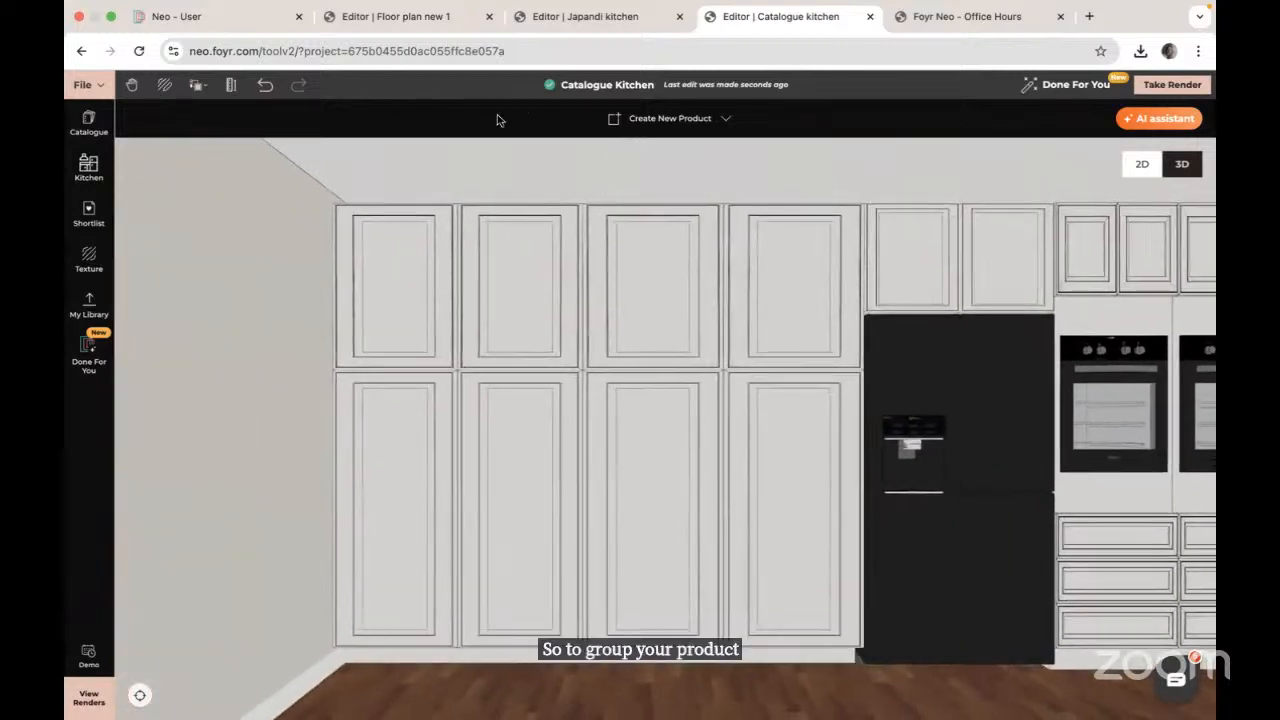
click(446, 426)
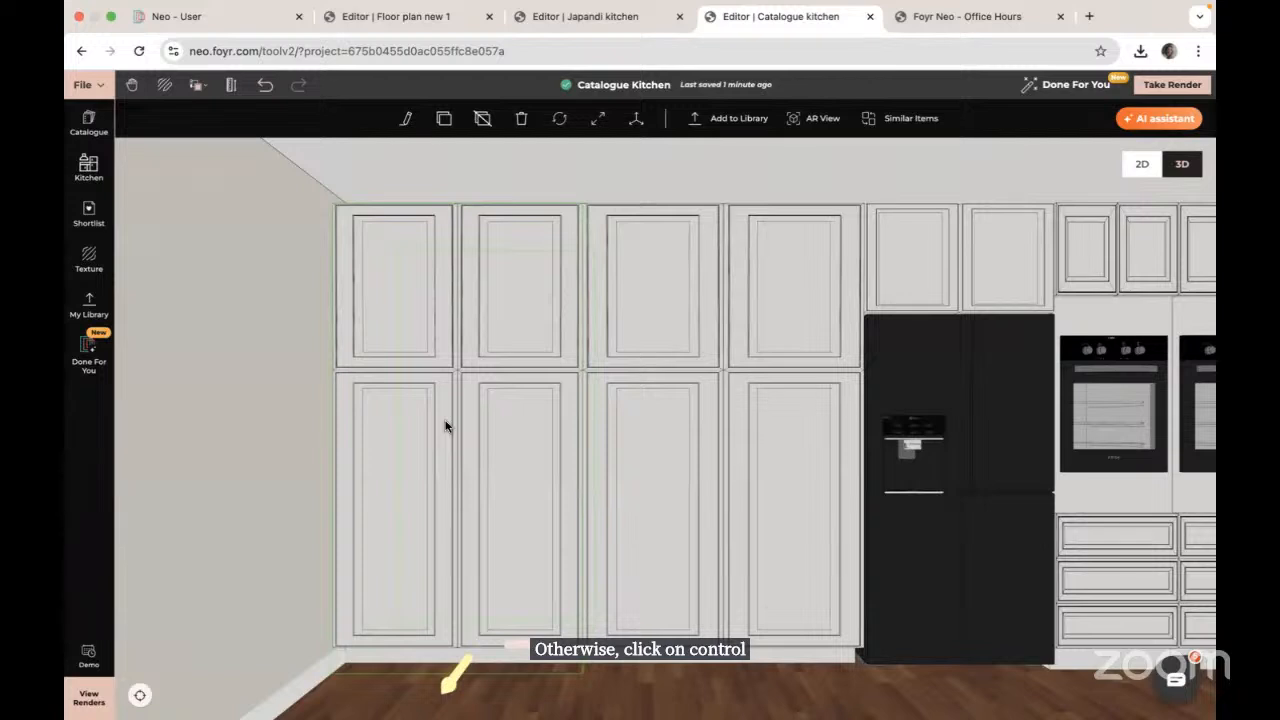
super+click(743, 377)
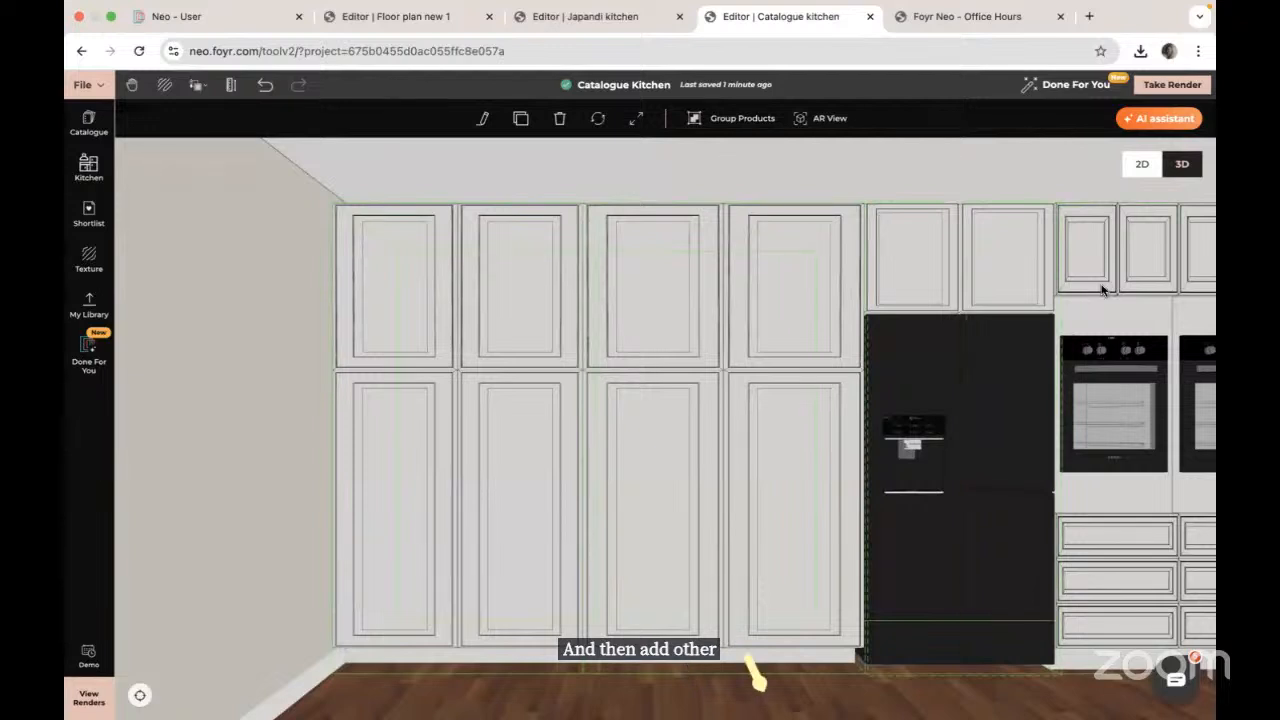
click(737, 118)
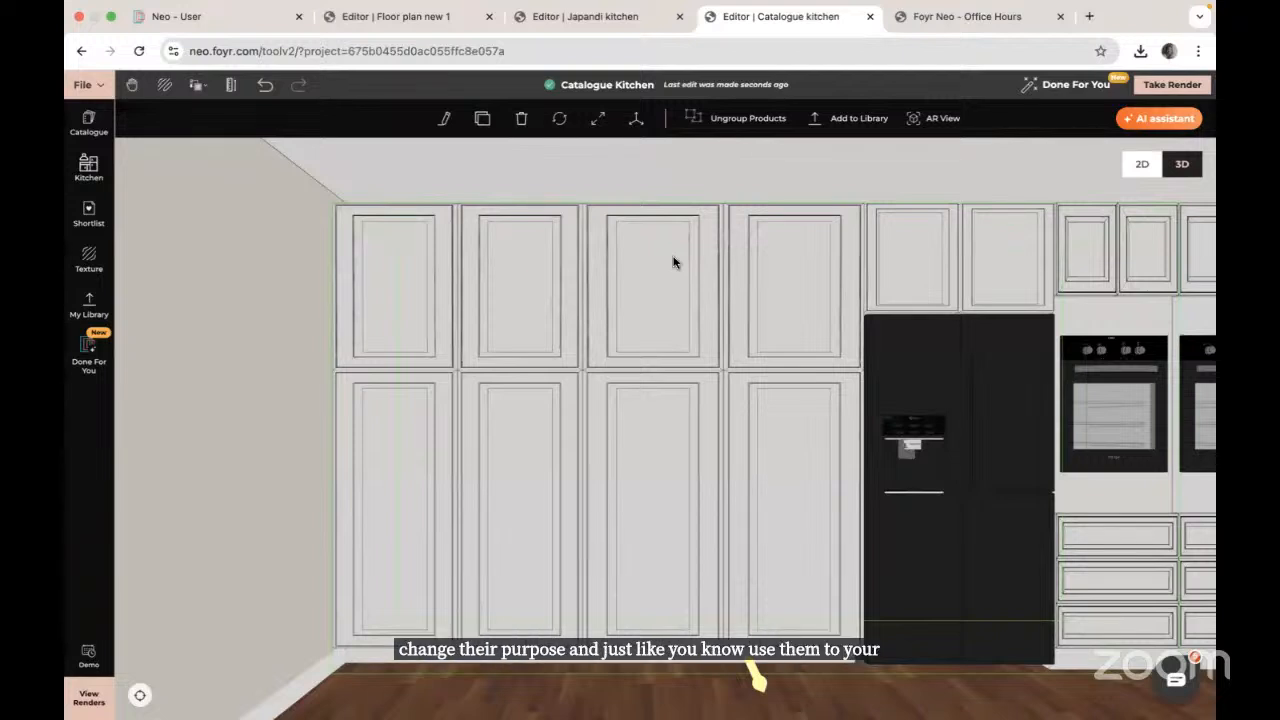
click(88, 120)
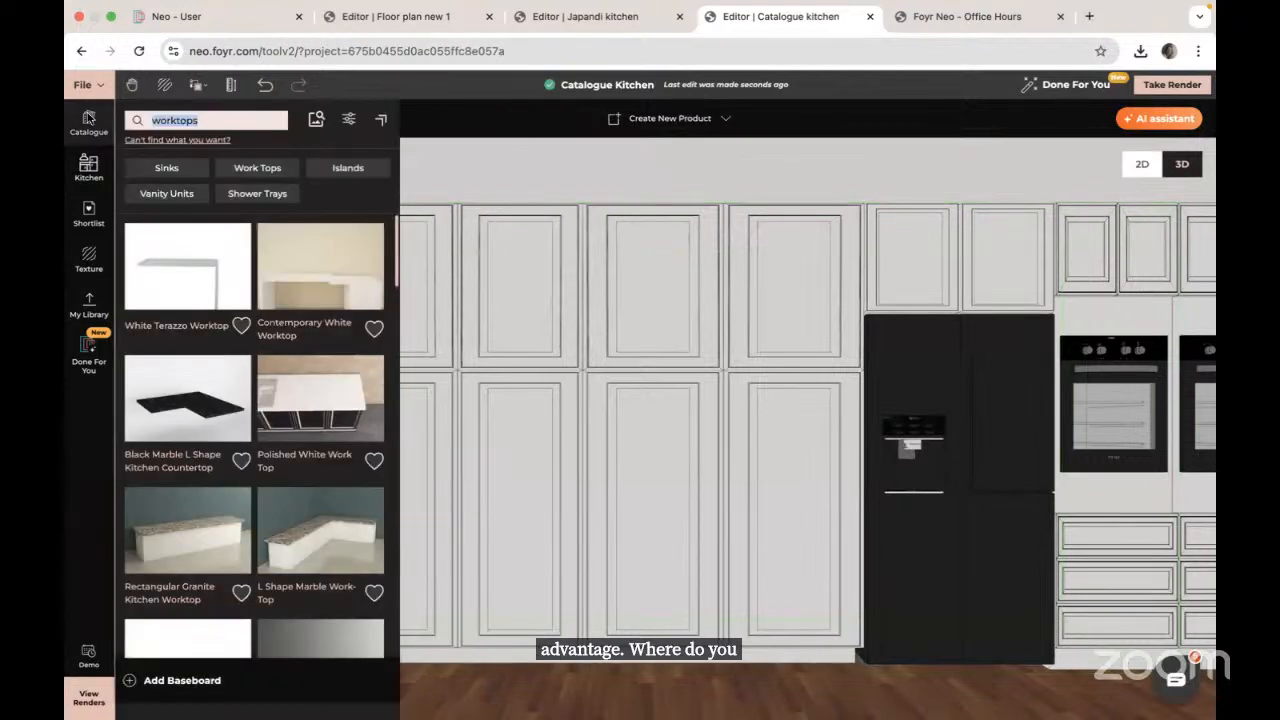
key(BackSpace)
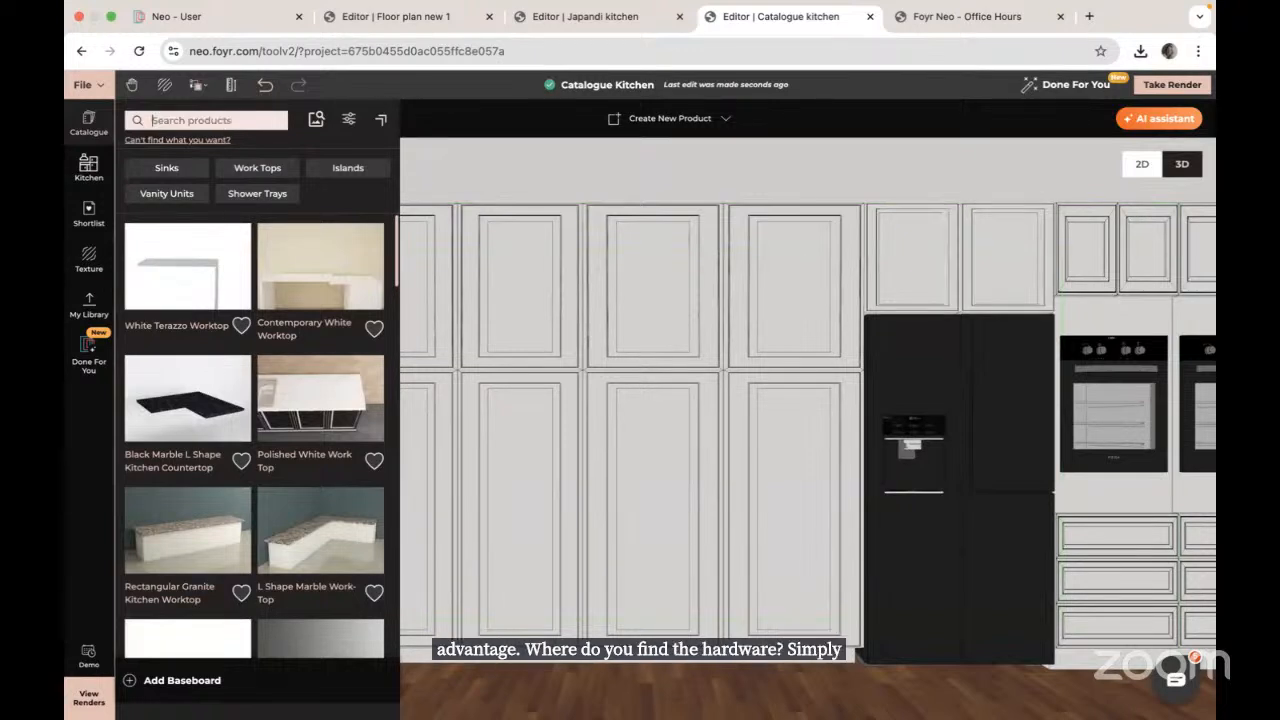
text(handle)
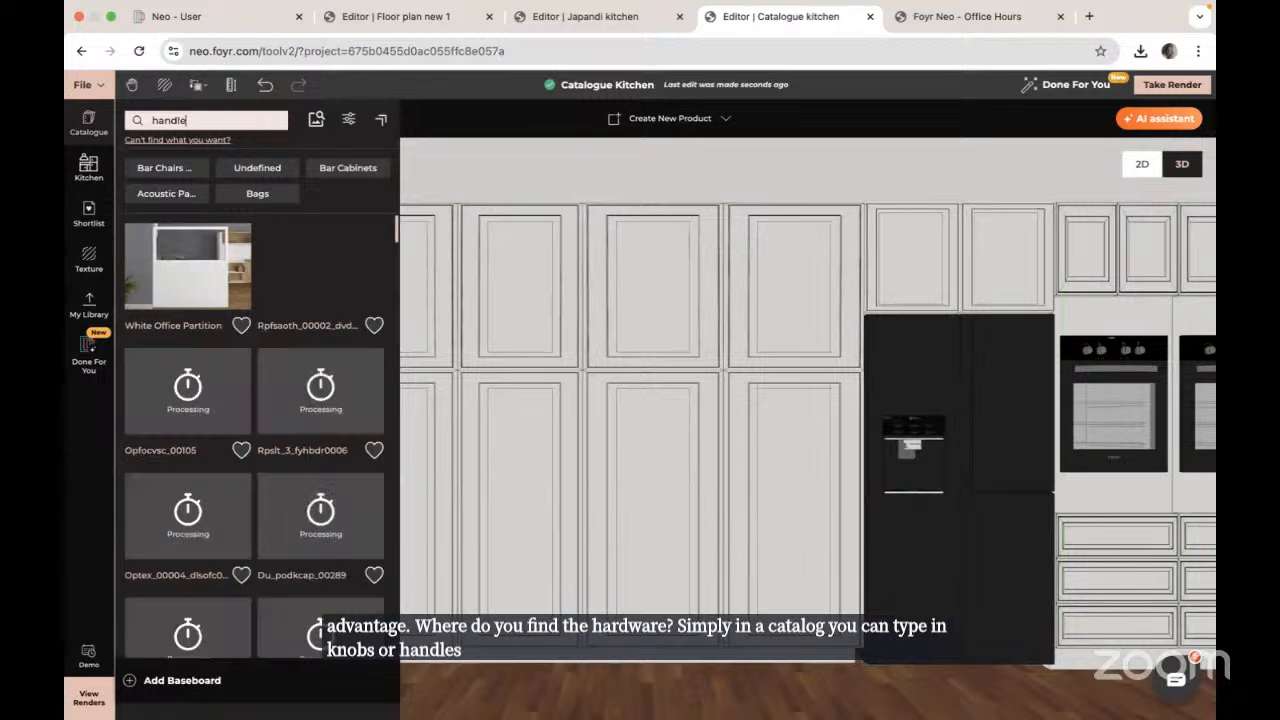
scroll(333, 420, down, 10)
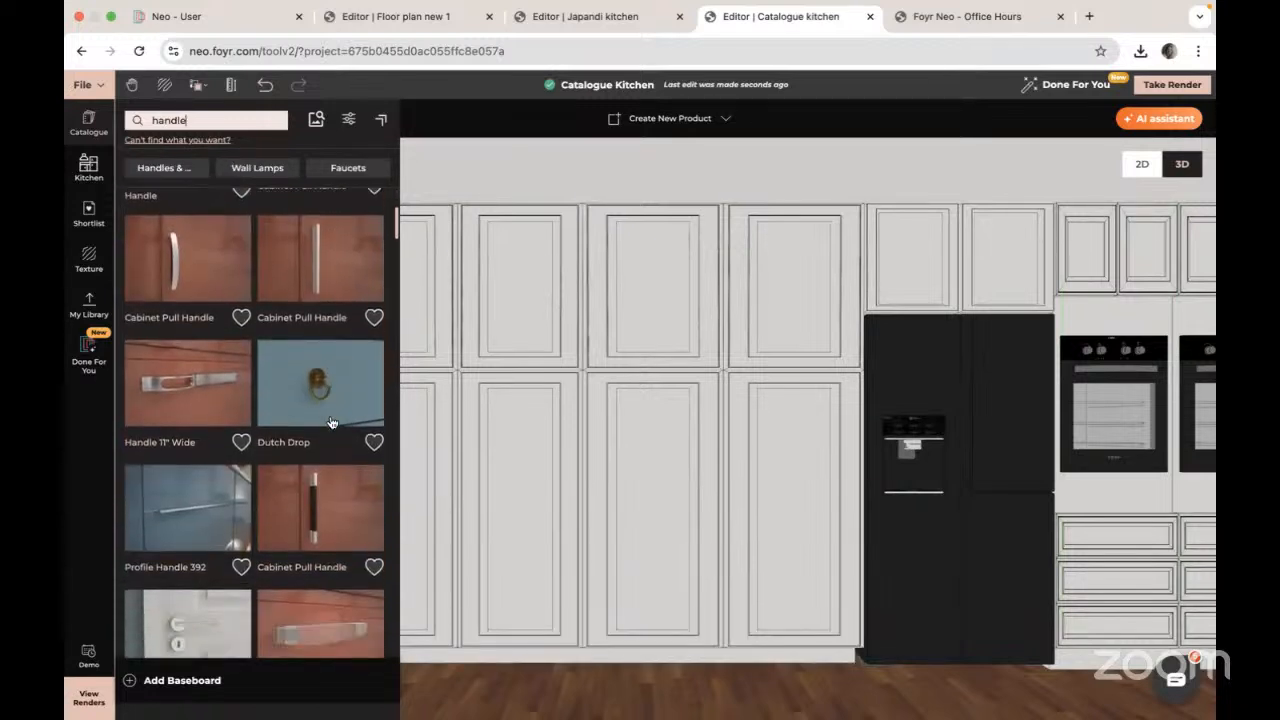
scroll(333, 422, up, 5)
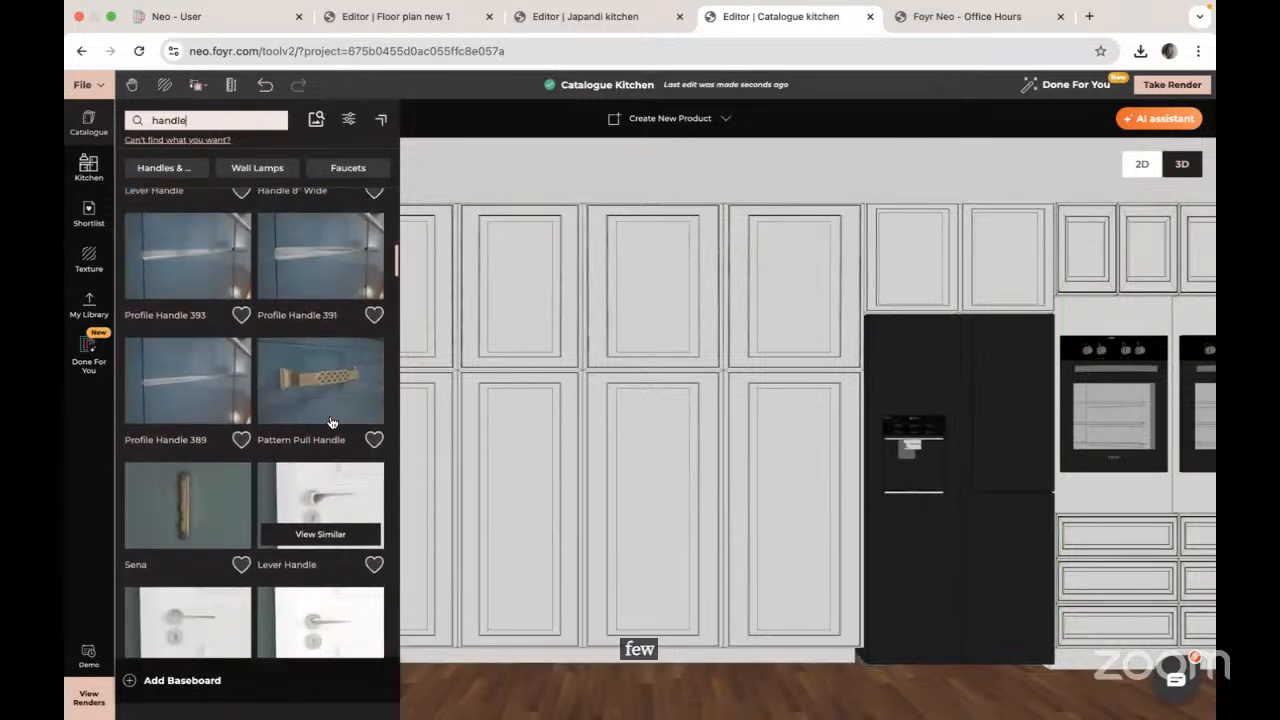
scroll(333, 422, up, 1)
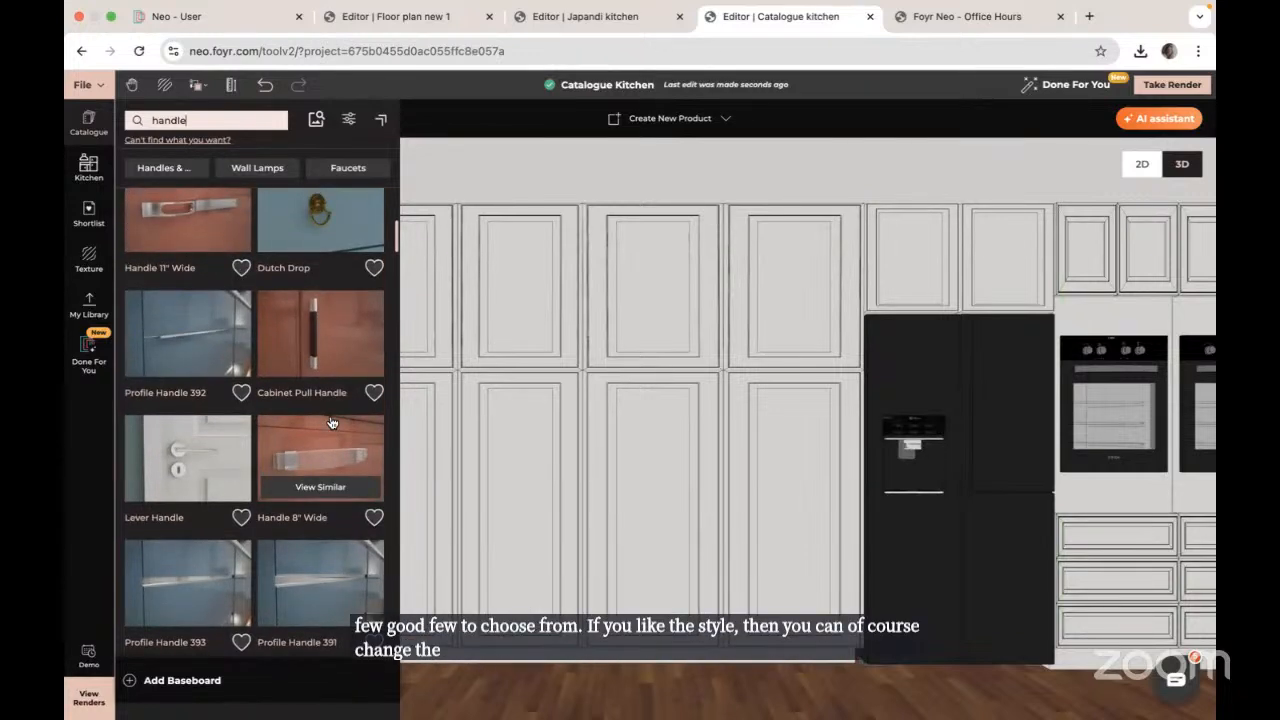
click(75, 462)
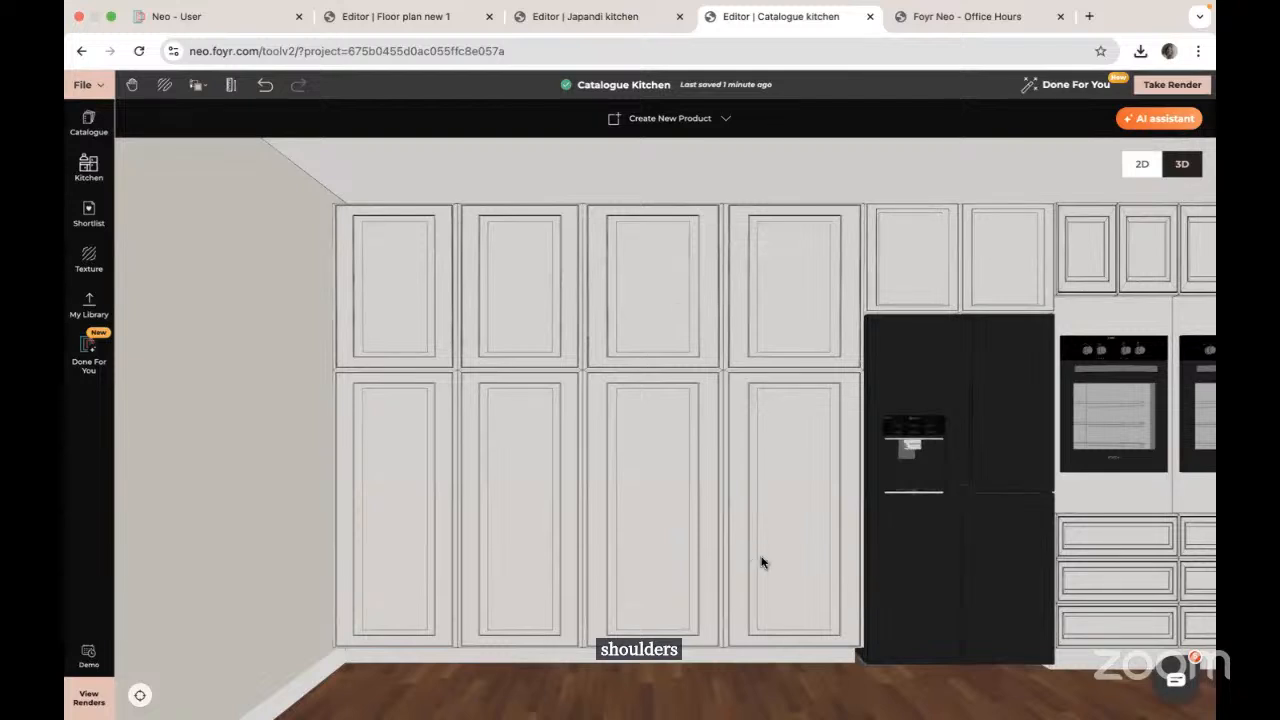
Step: From the top-down view, delete the two wall units and the small white unit in the right room
right_drag(762, 560, 550, 461)
click(140, 695)
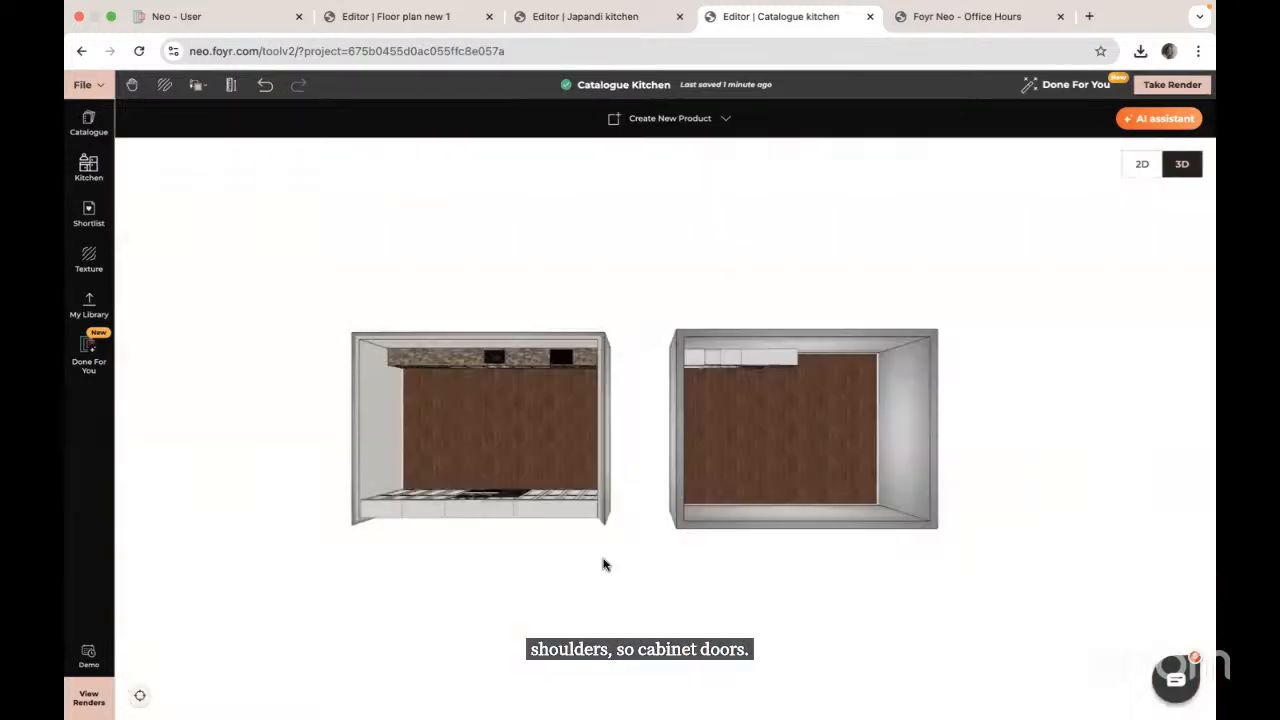
click(769, 367)
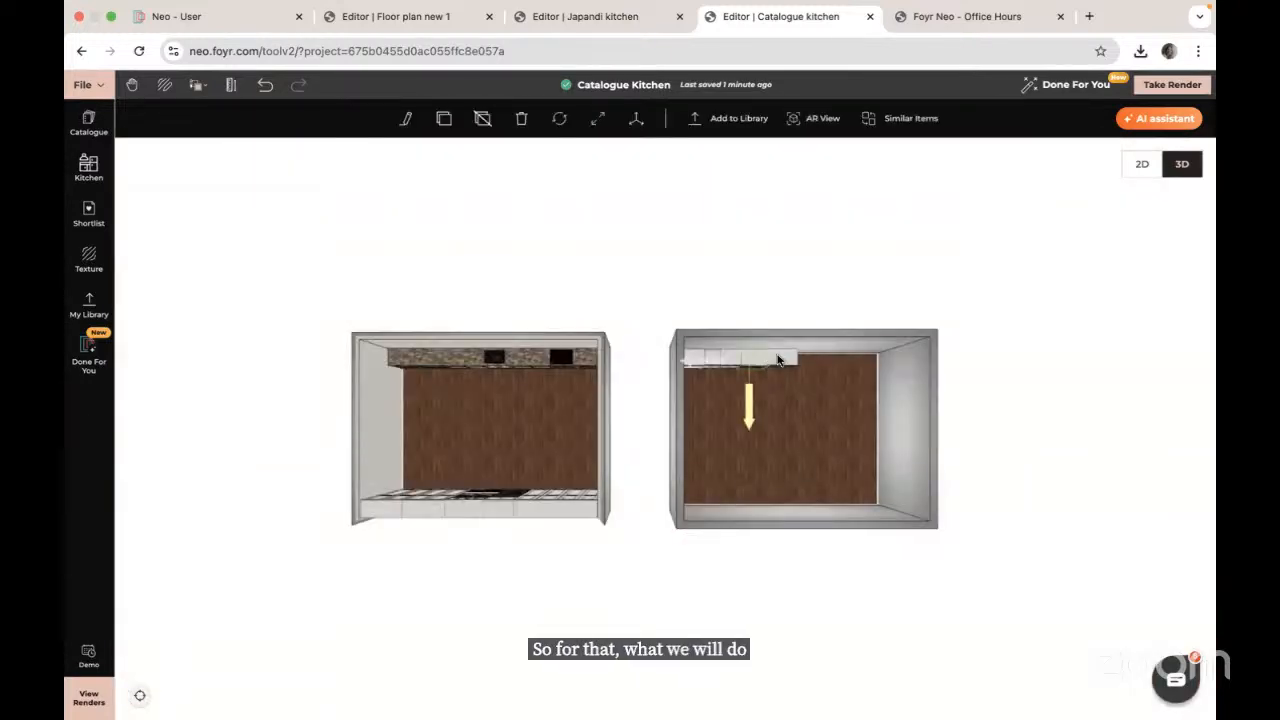
key(Delete)
click(779, 361)
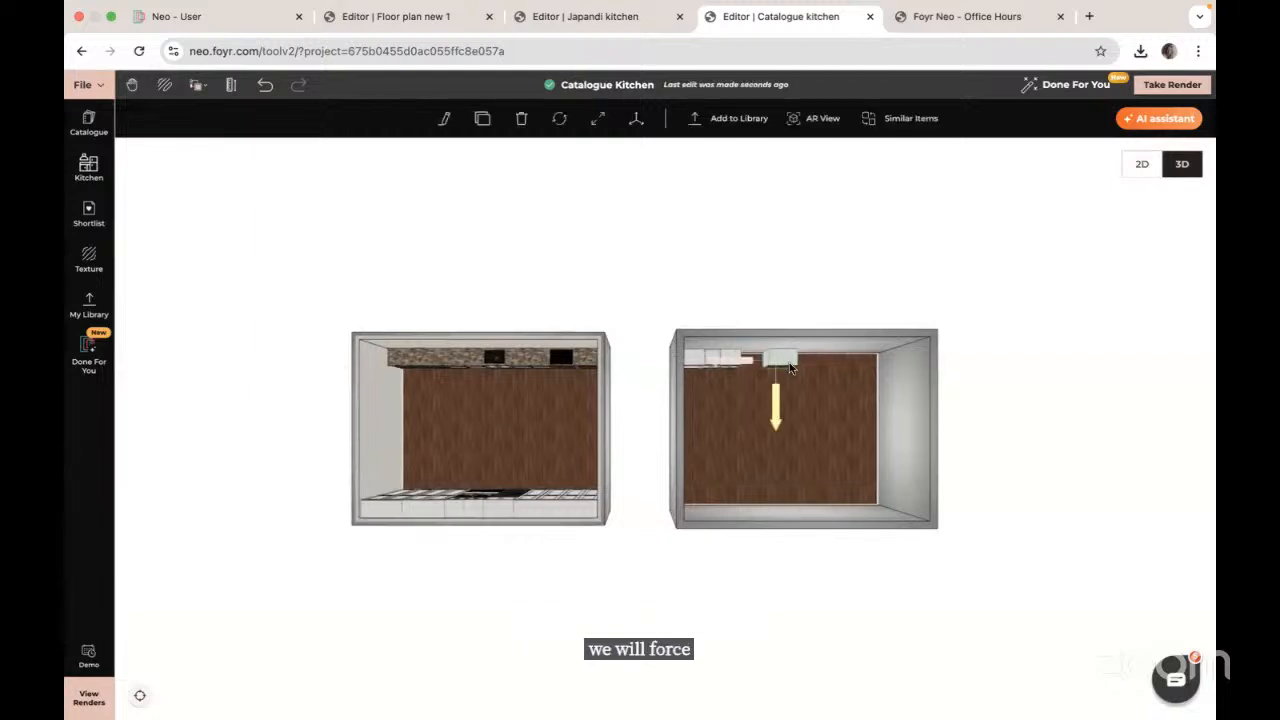
key(Delete)
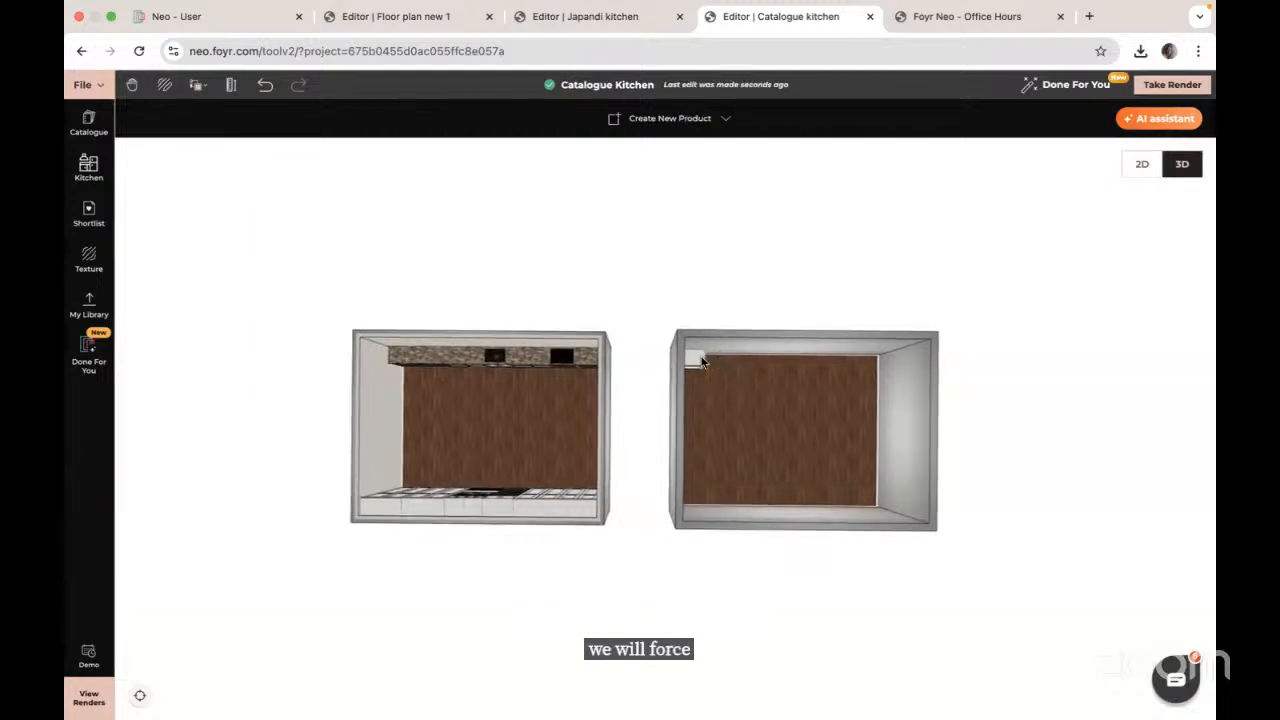
click(701, 362)
key(Delete)
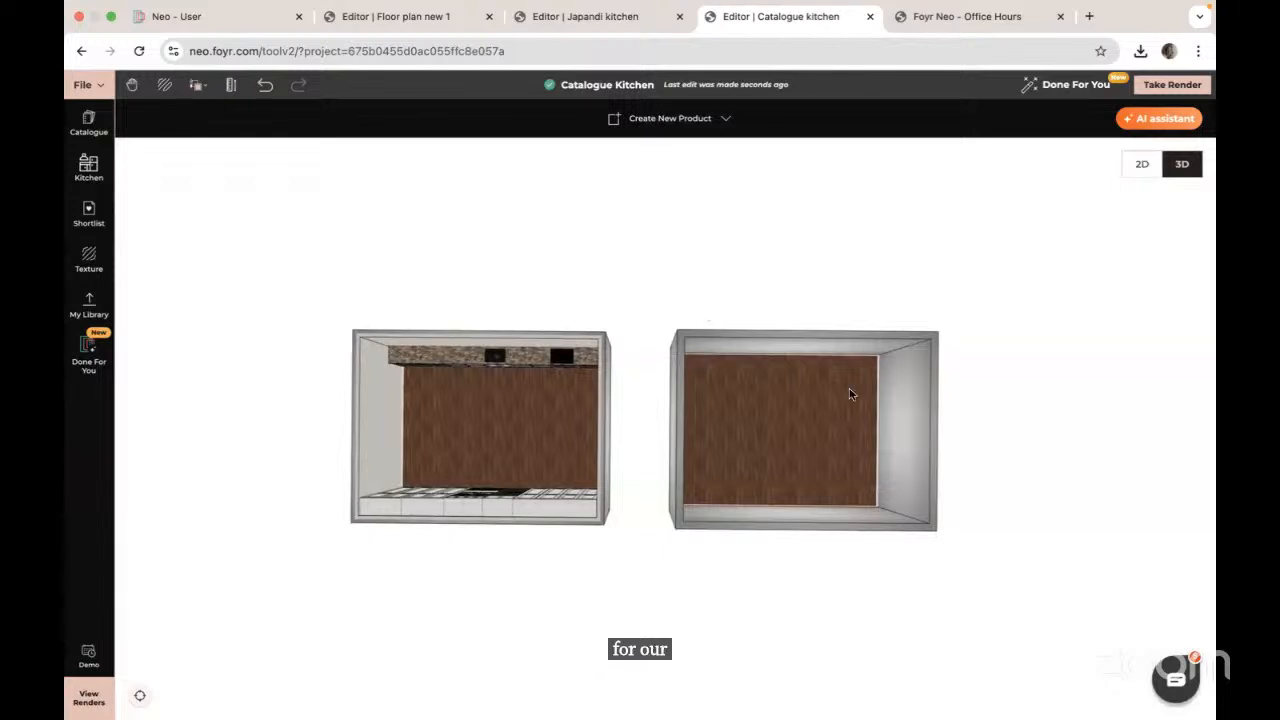
Step: Go inside the empty right room and frame its back wall
double_click(817, 360)
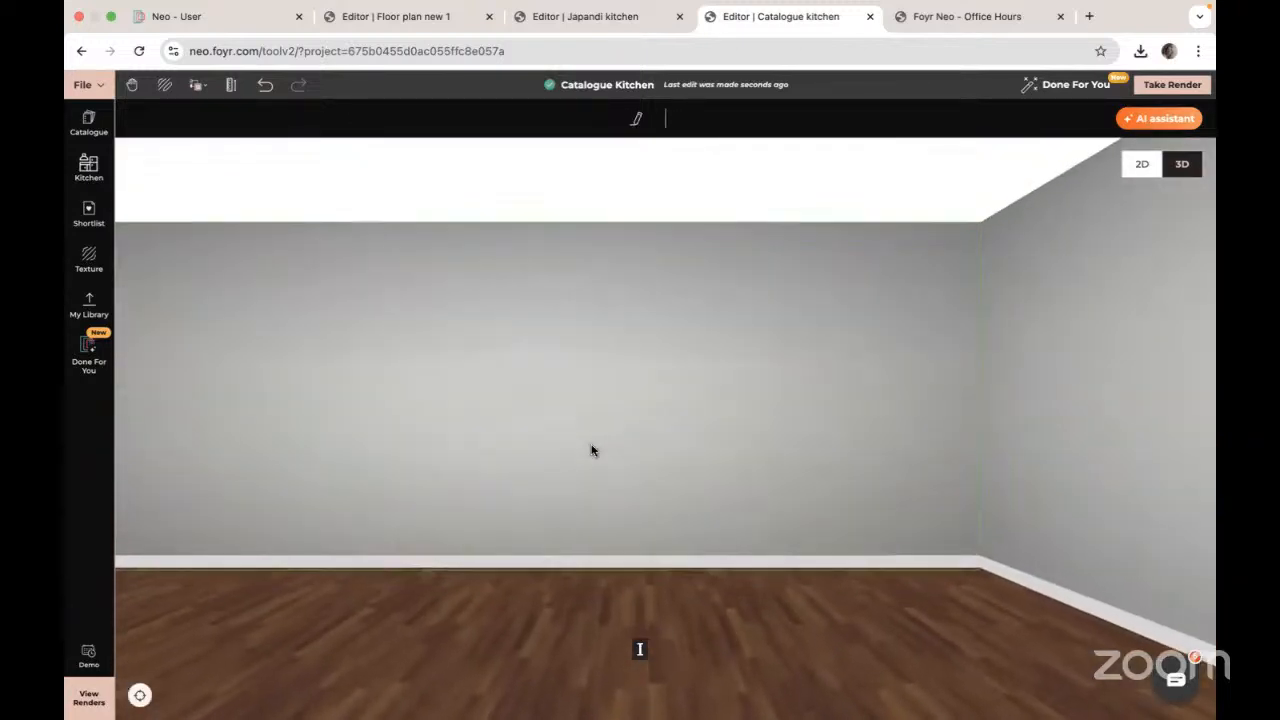
scroll(592, 450, down, 5)
right_drag(429, 490, 557, 492)
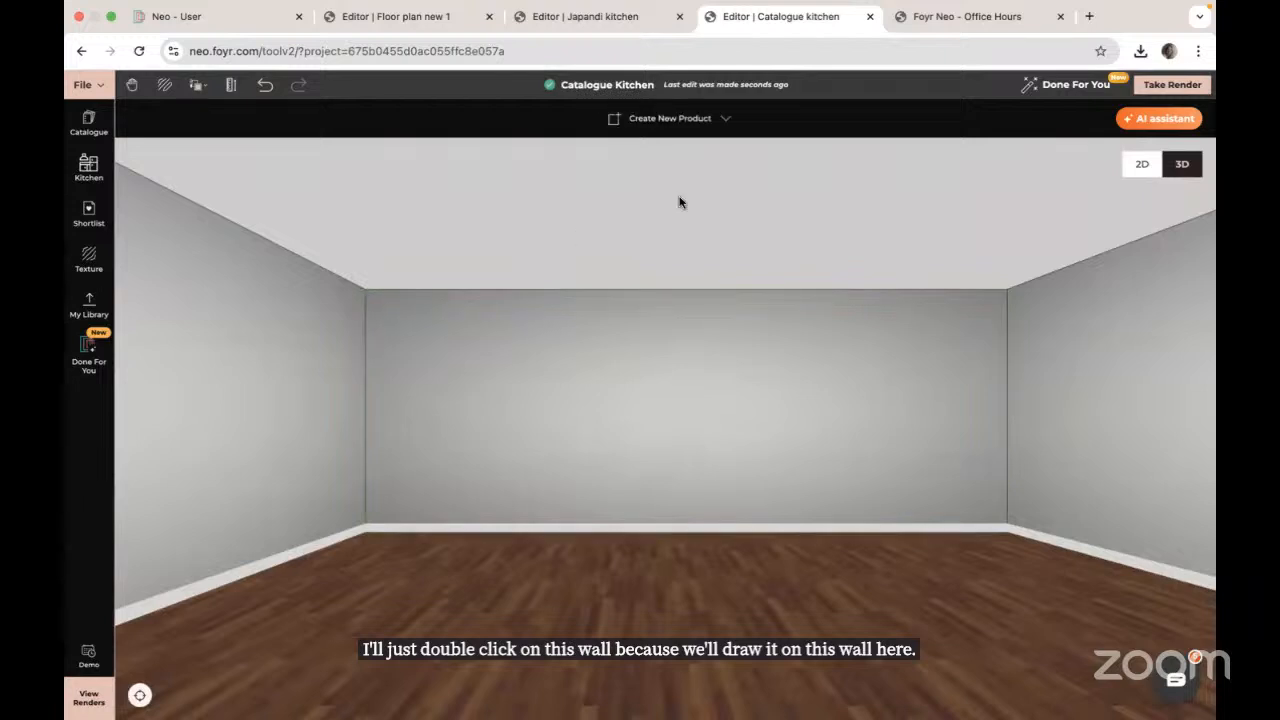
Step: Start a custom product and draw an 8 m by 0.9 m rectangle at the back wall's base
click(677, 121)
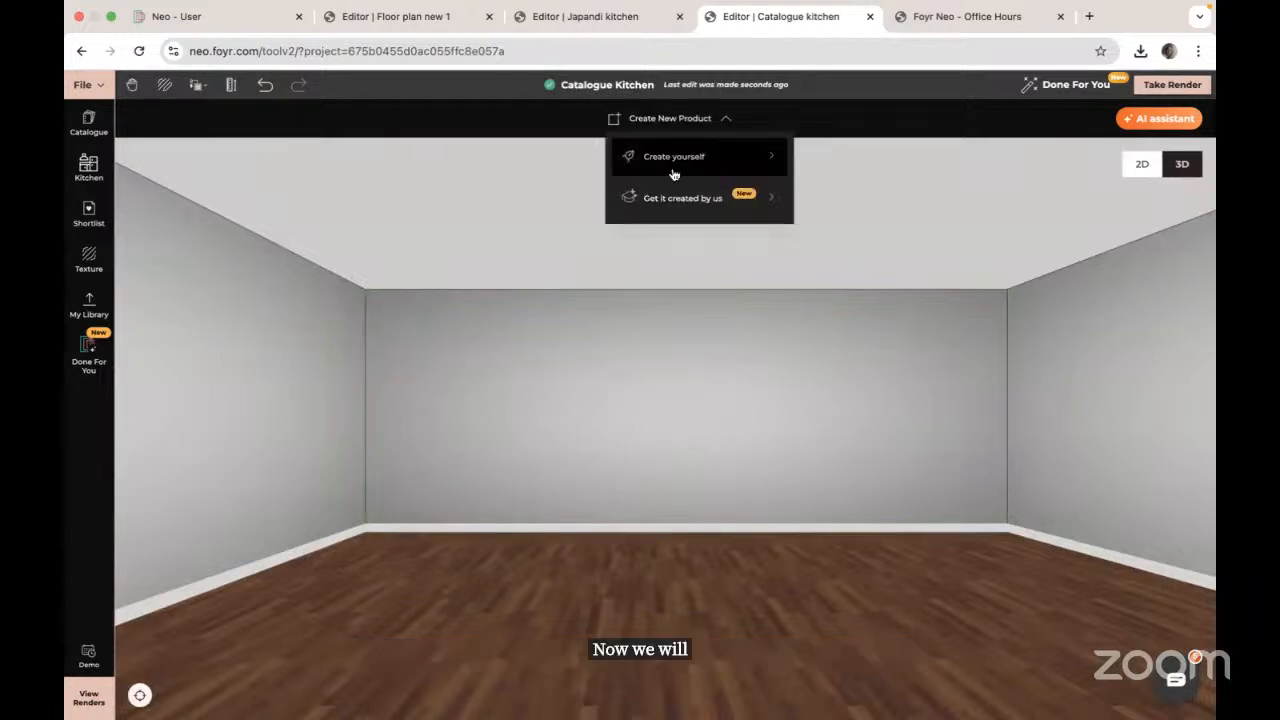
click(673, 162)
click(89, 172)
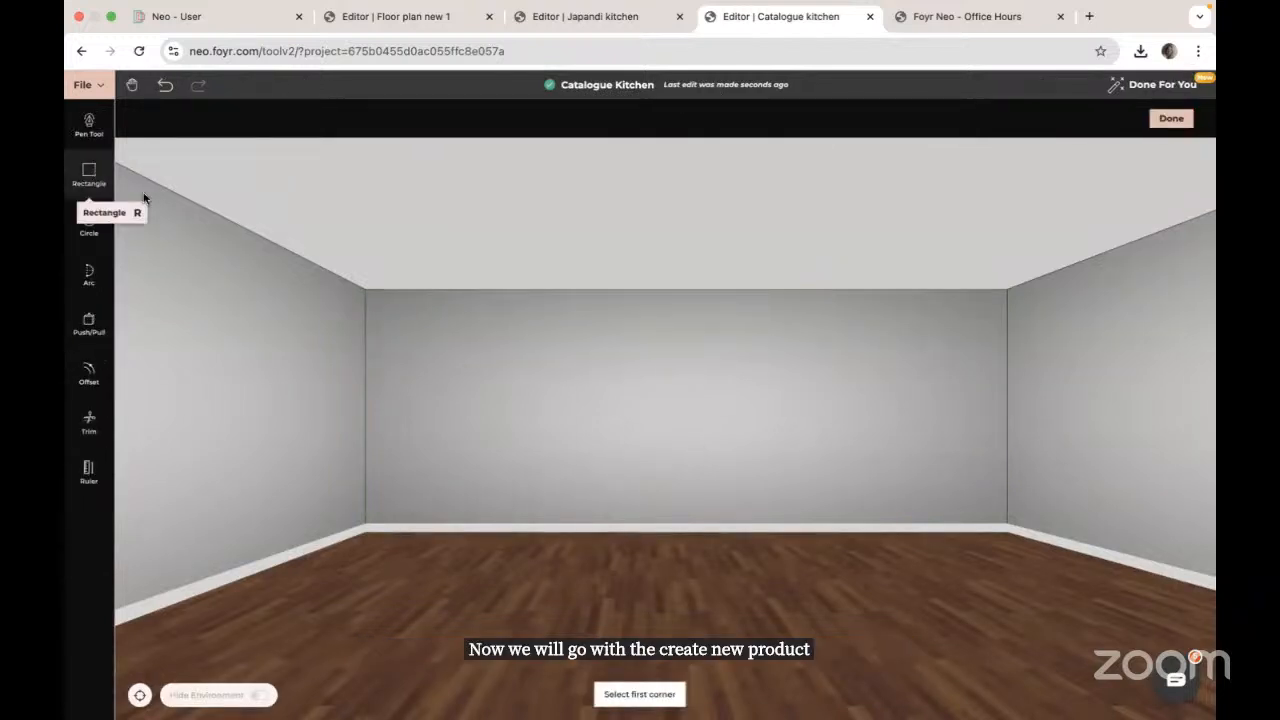
click(372, 459)
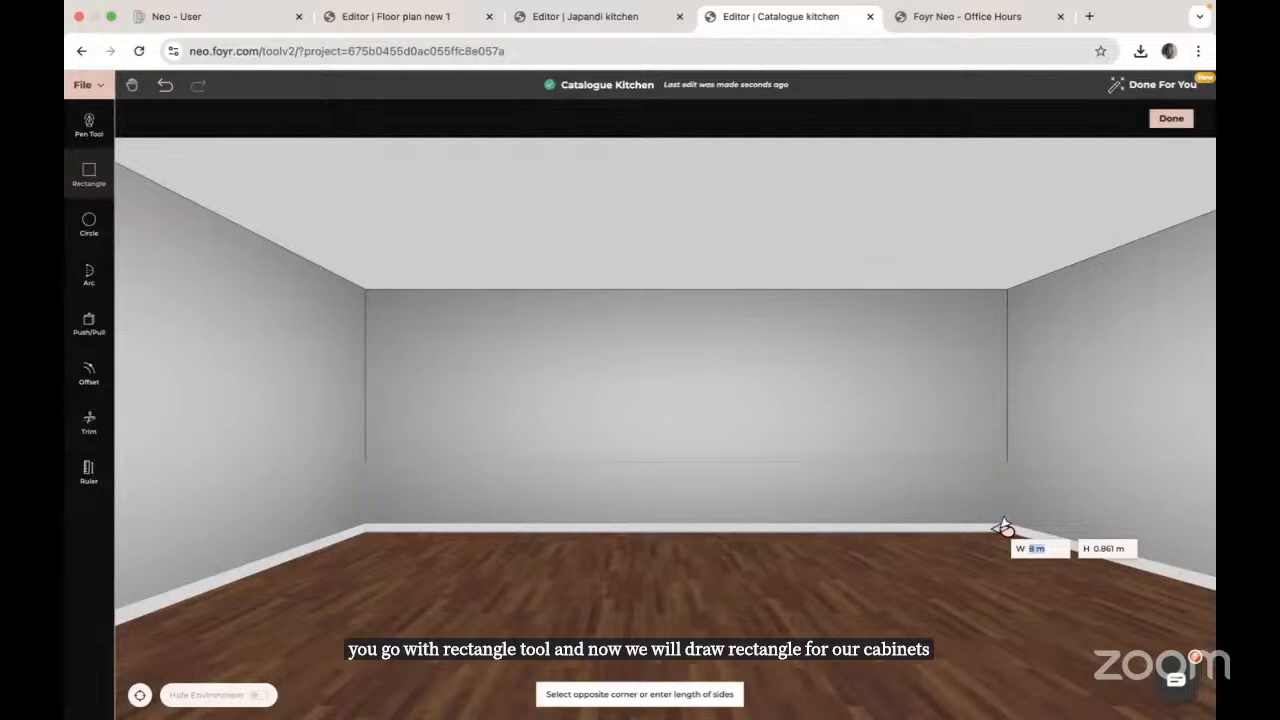
text(8)
key(Tab)
text(0)
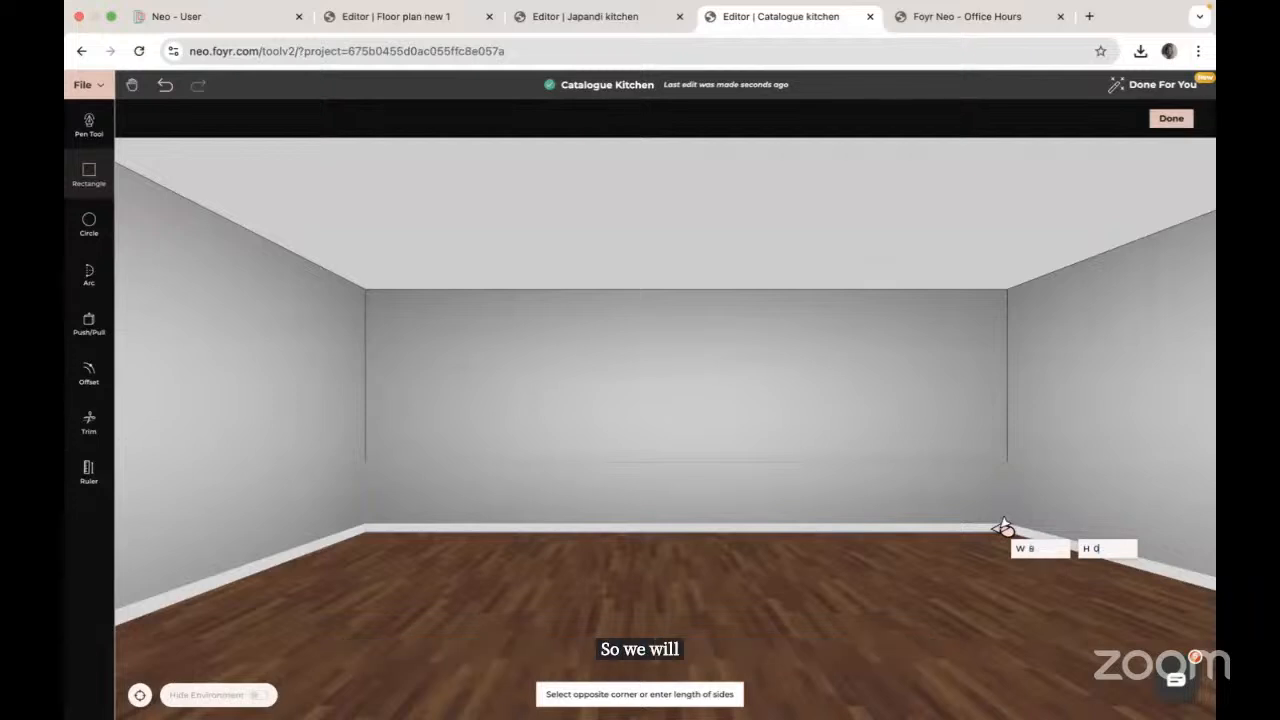
text(.9)
key(Return)
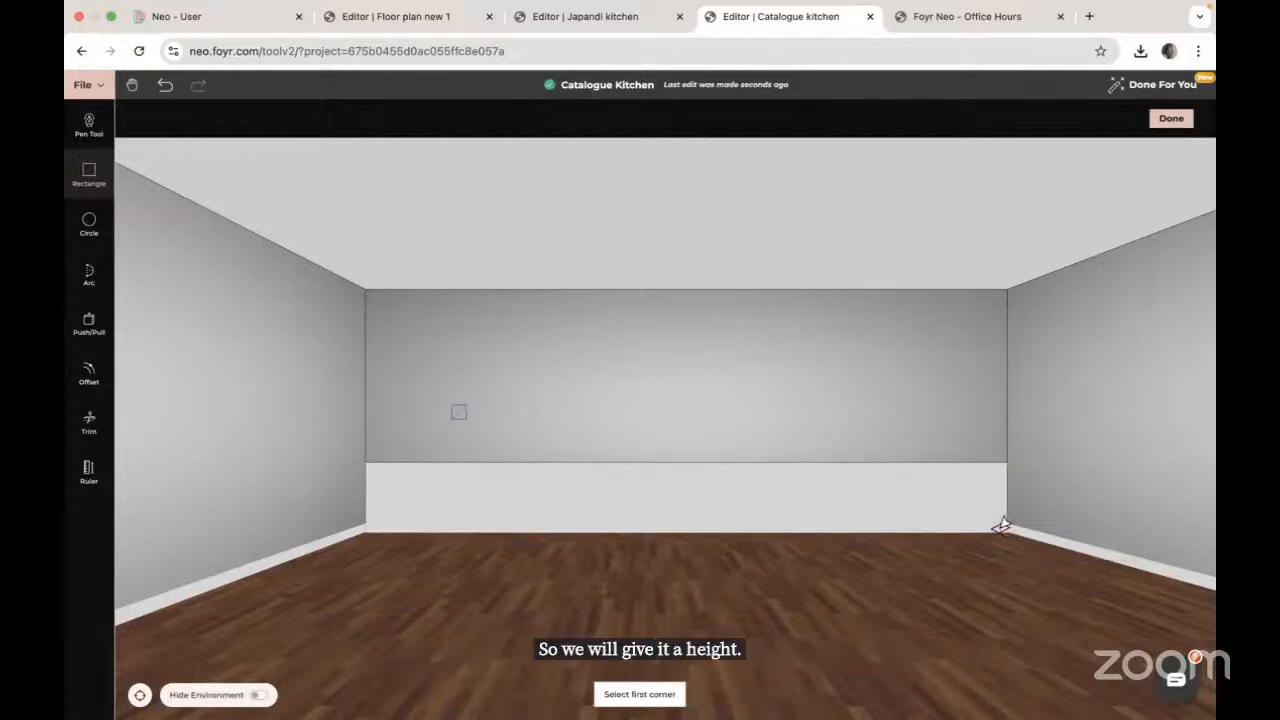
key(Escape)
mouse_move(1005, 541)
mouse_down()
mouse_move(994, 618)
mouse_move(1008, 542)
mouse_up()
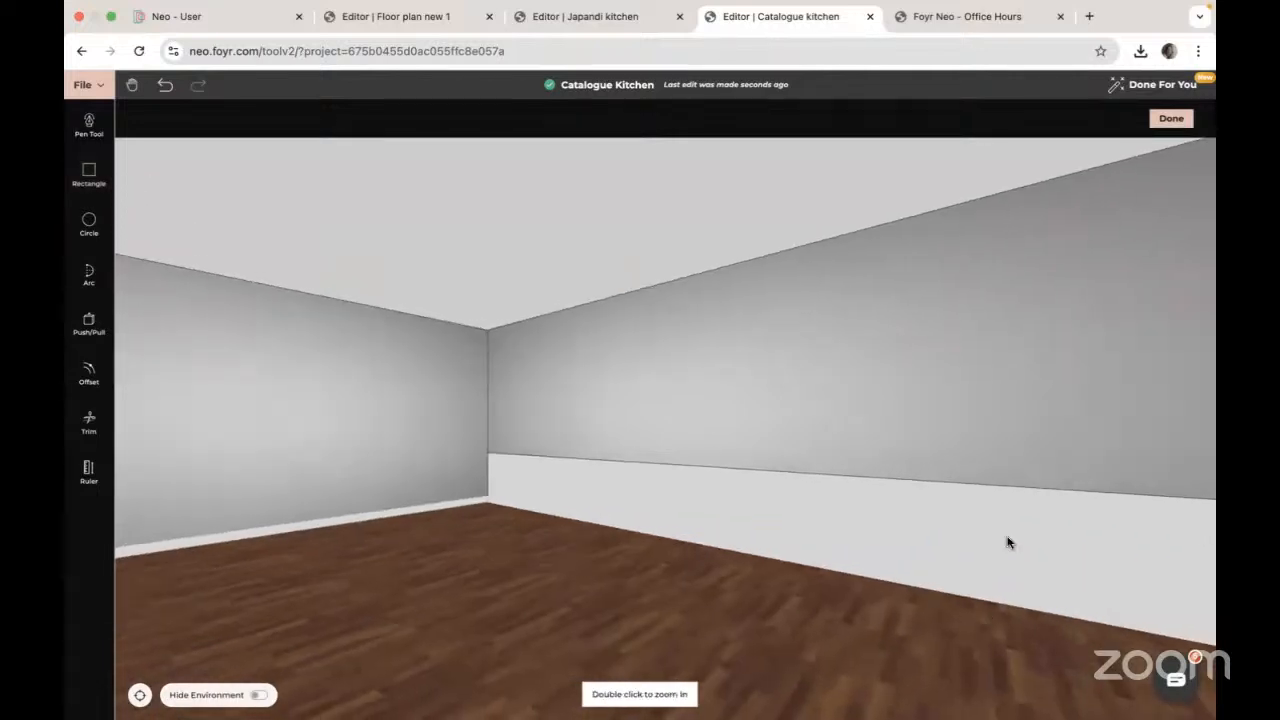
drag(769, 503, 801, 572)
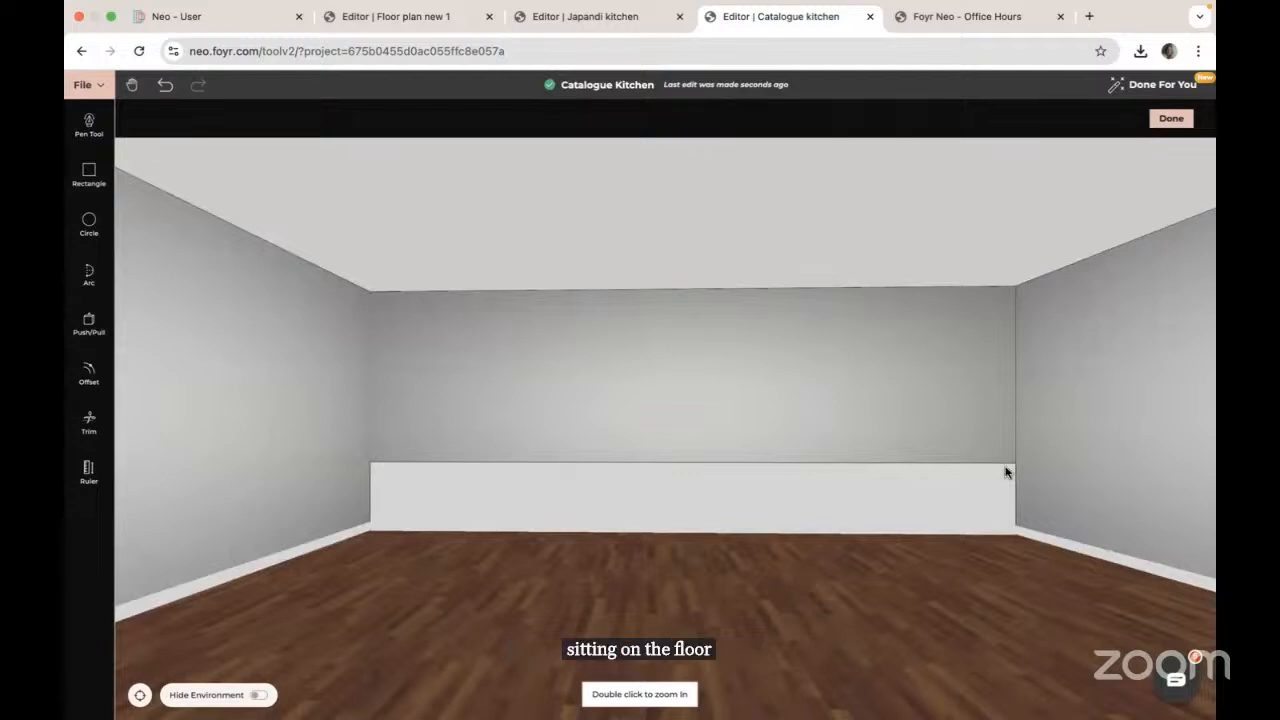
Step: Finish the custom product and nudge the white base panel slightly upward
click(1170, 120)
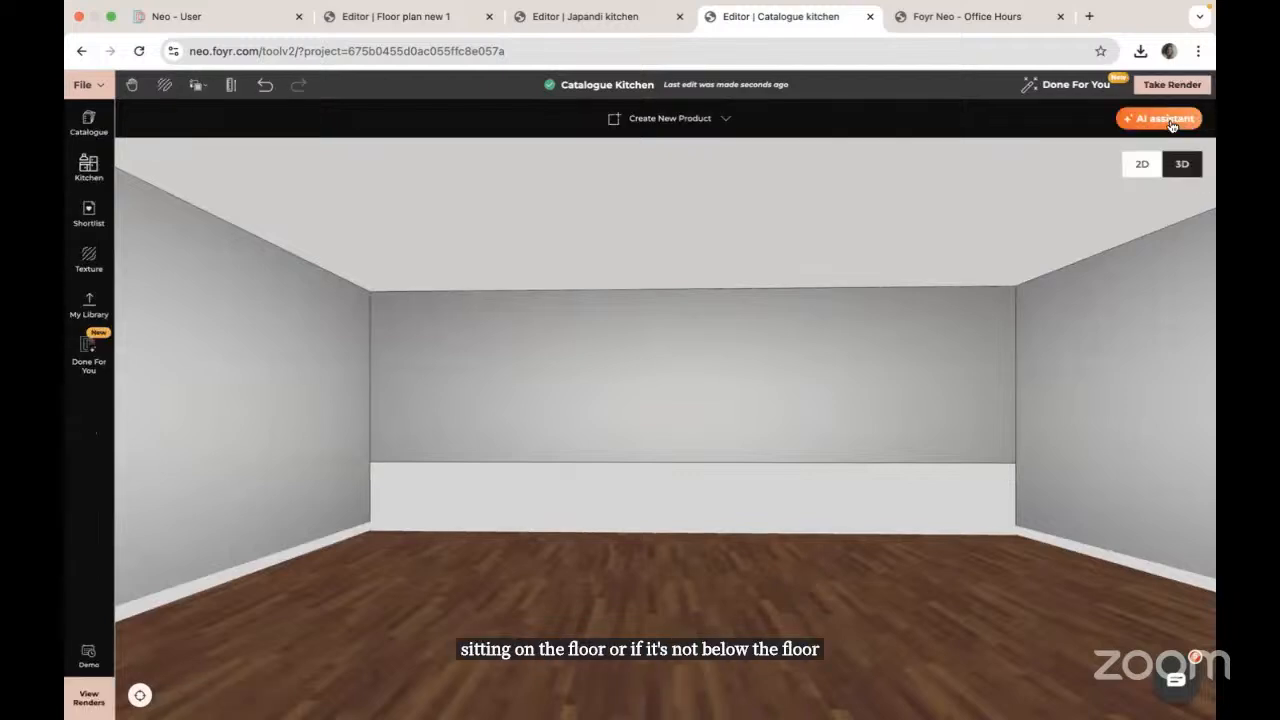
click(686, 497)
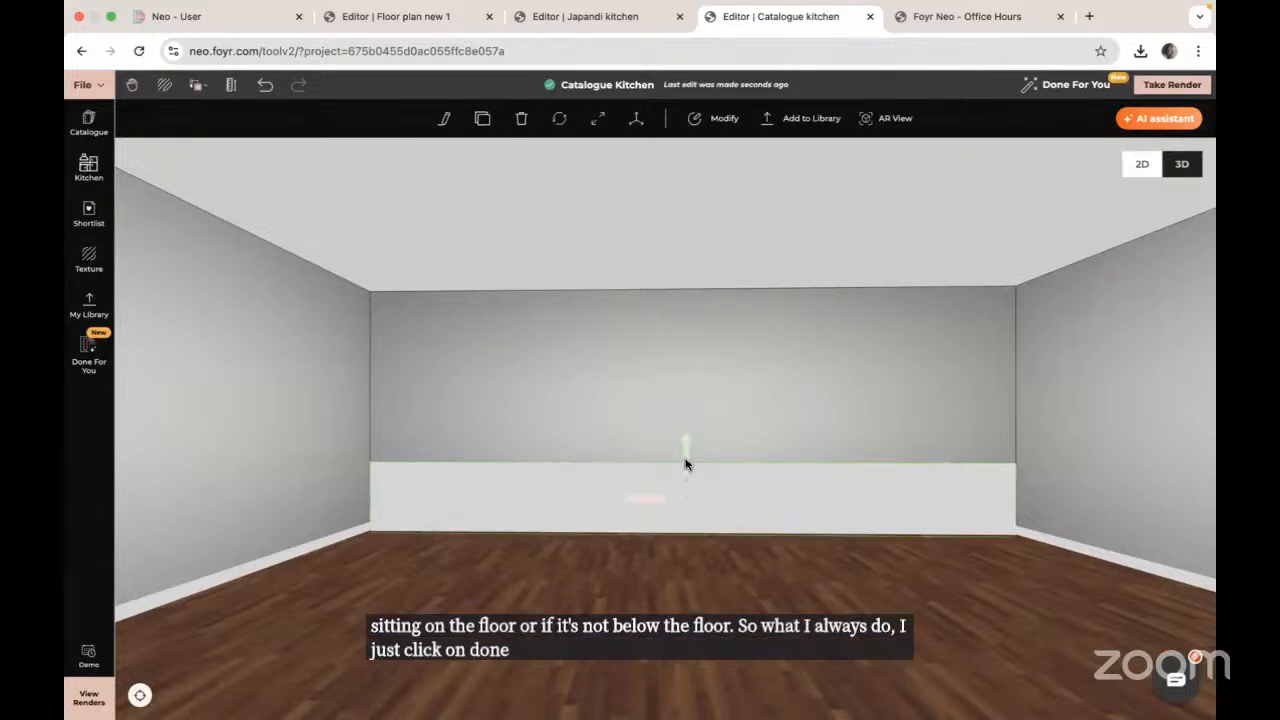
mouse_move(686, 463)
mouse_down()
mouse_move(686, 440)
mouse_move(684, 461)
mouse_up()
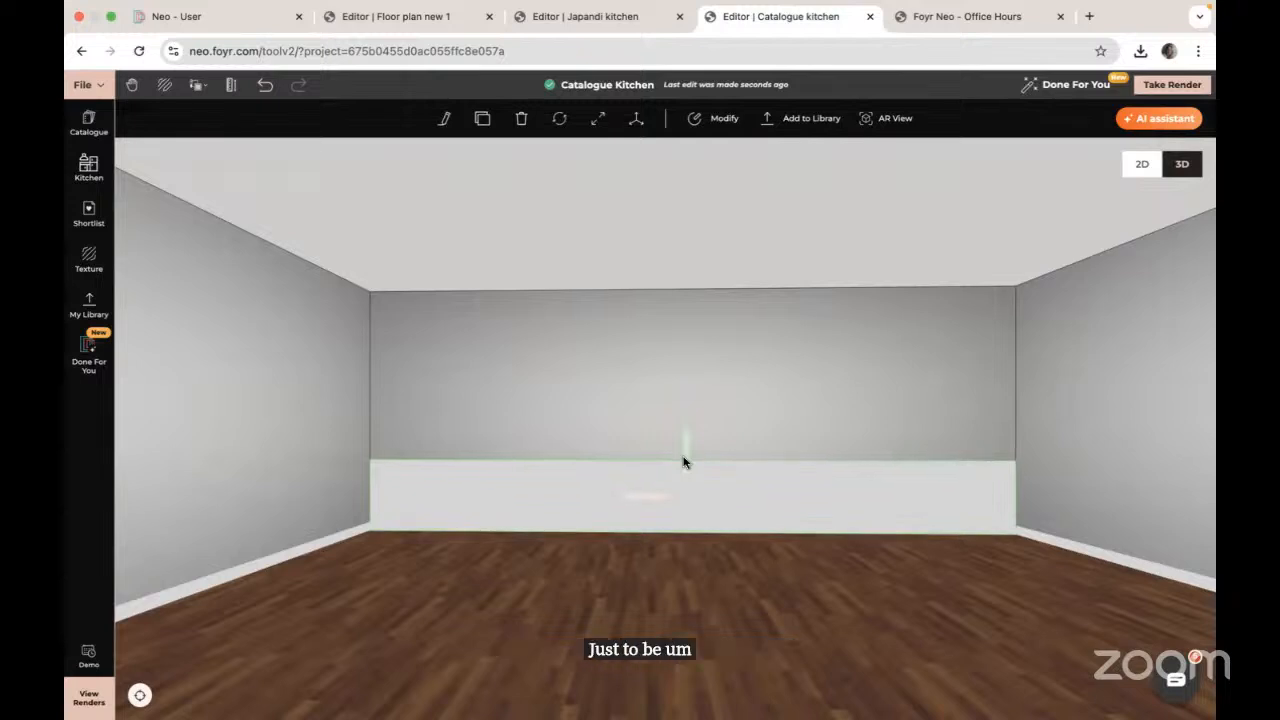
Step: Reopen the panel with Modify and hide the environment so only the panel shows
click(724, 119)
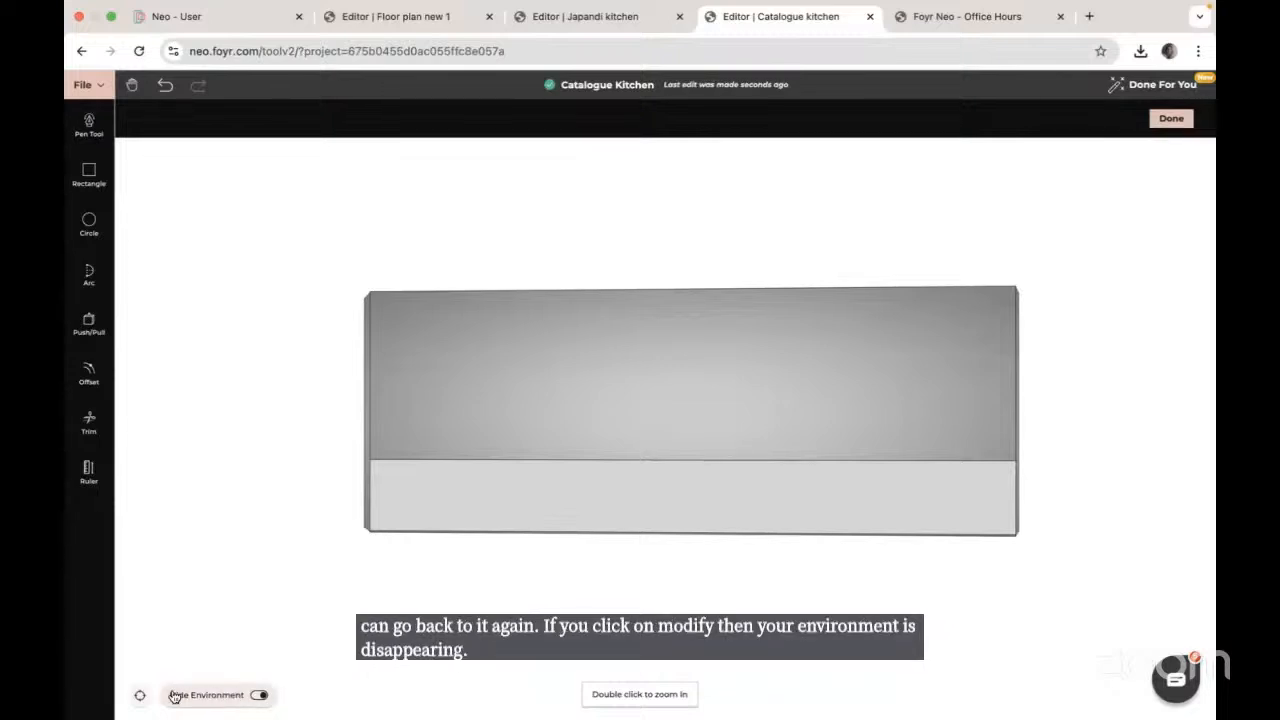
click(253, 696)
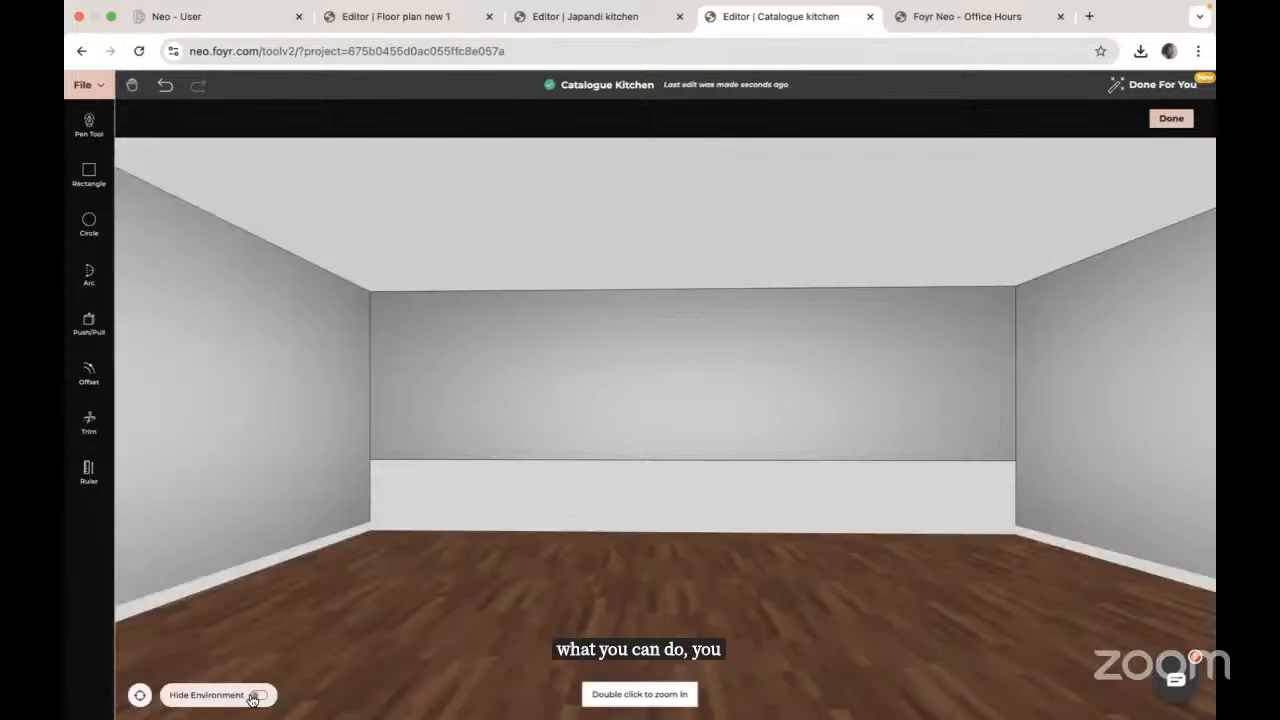
click(262, 697)
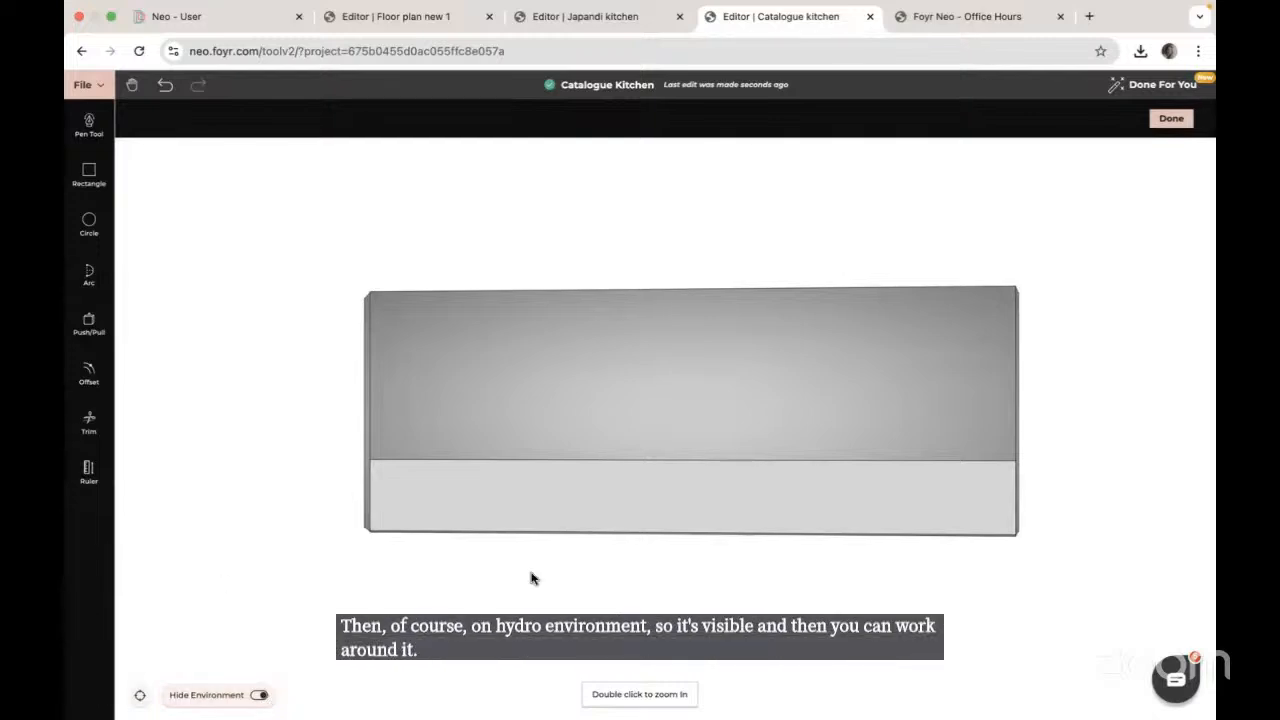
drag(649, 578, 580, 578)
drag(778, 514, 620, 443)
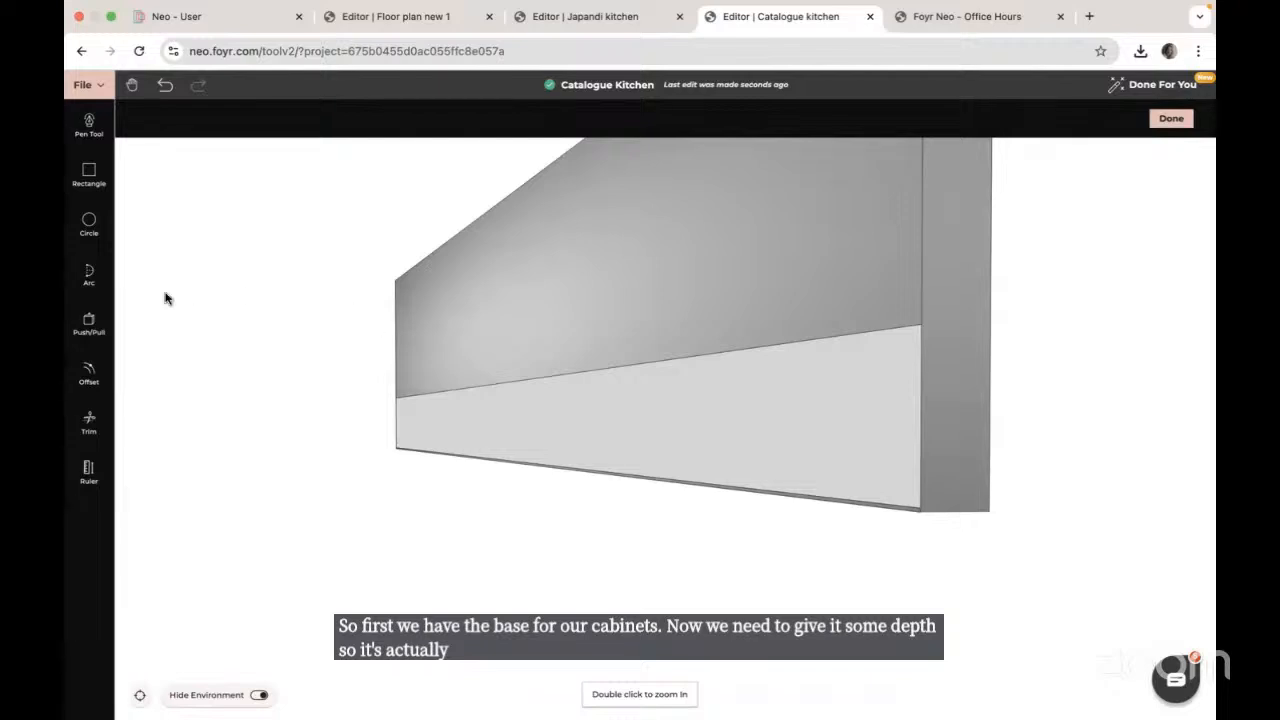
Step: Push/Pull the lower panel face 0.6 m out from the wall into a solid block
click(95, 320)
click(519, 443)
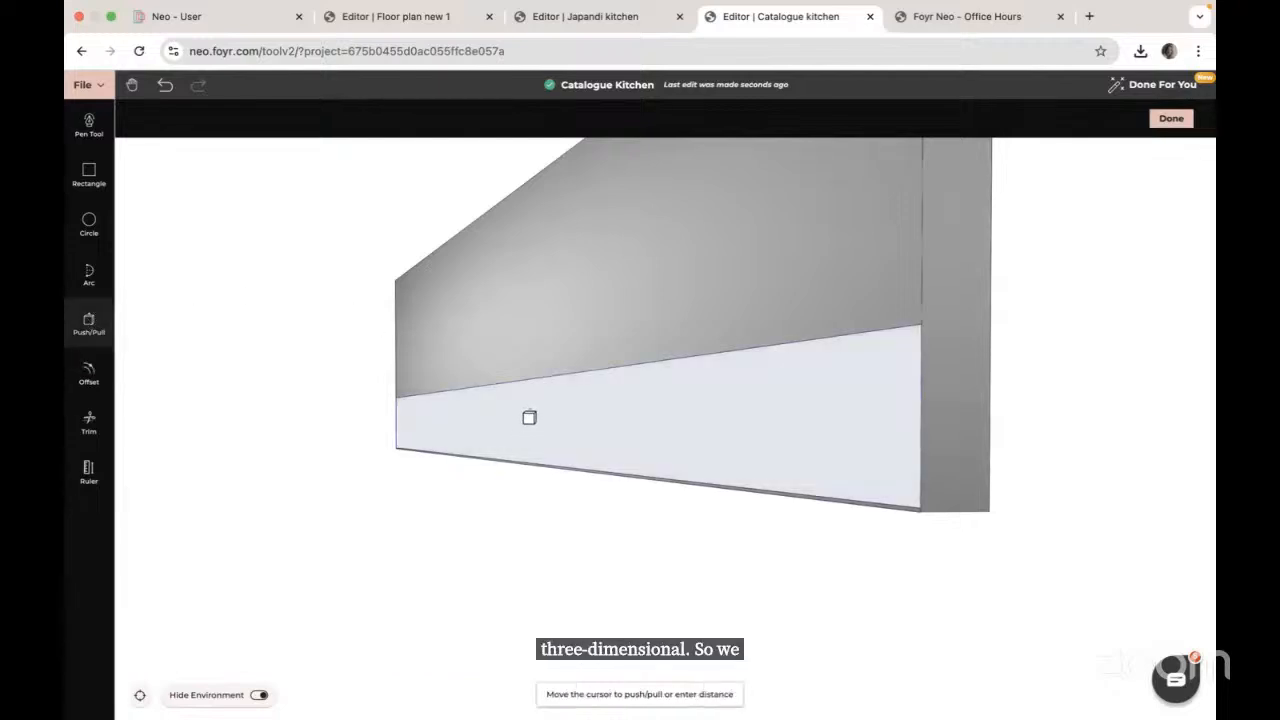
text(0)
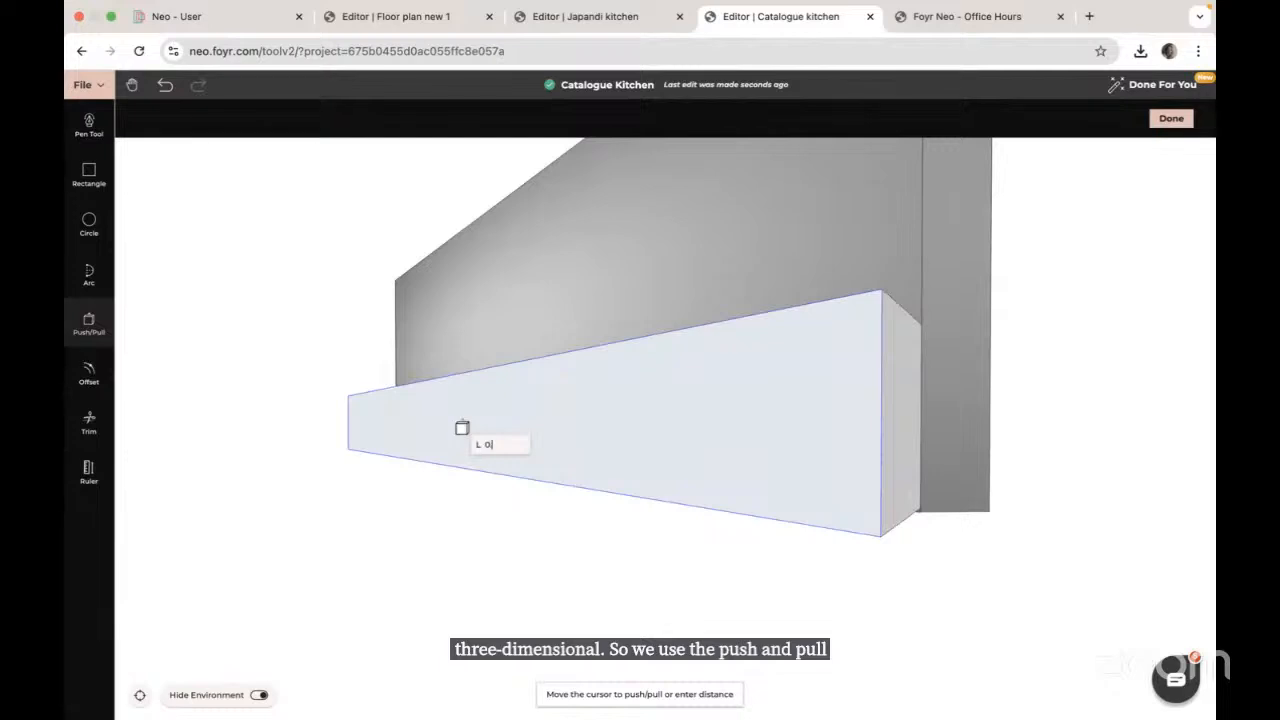
text(.6)
key(Return)
key(Escape)
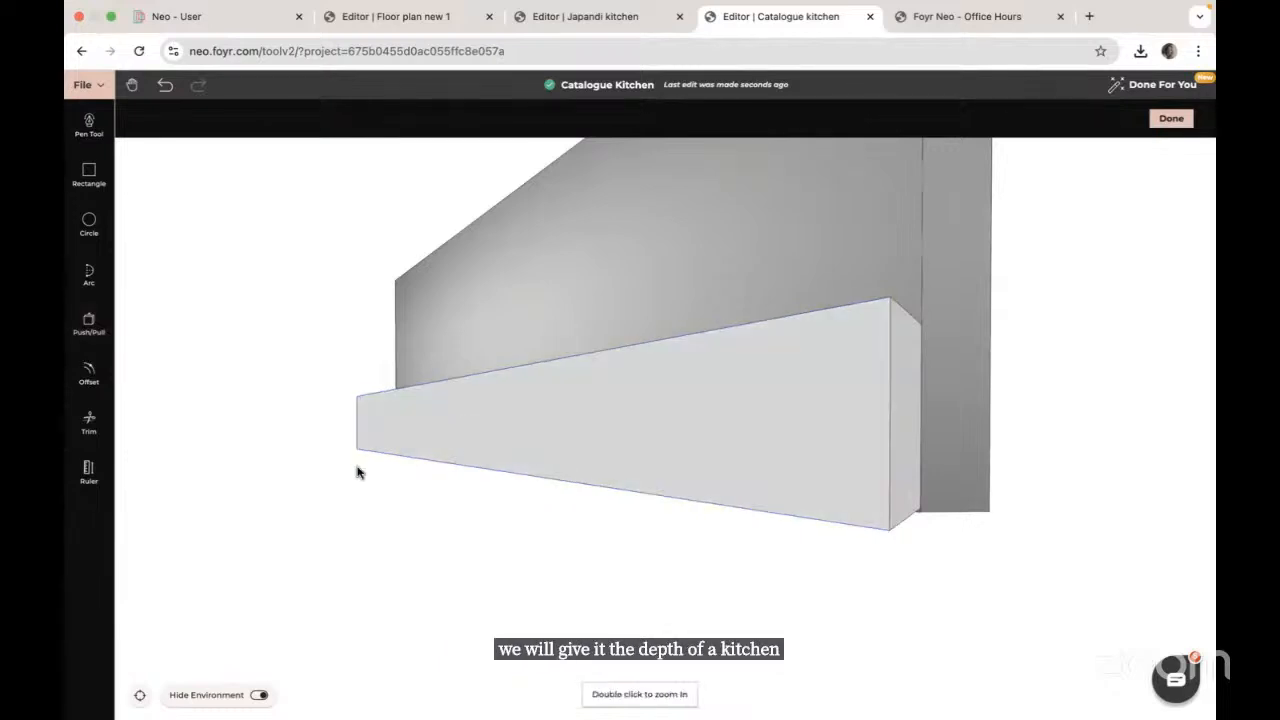
drag(357, 472, 414, 471)
drag(969, 457, 849, 481)
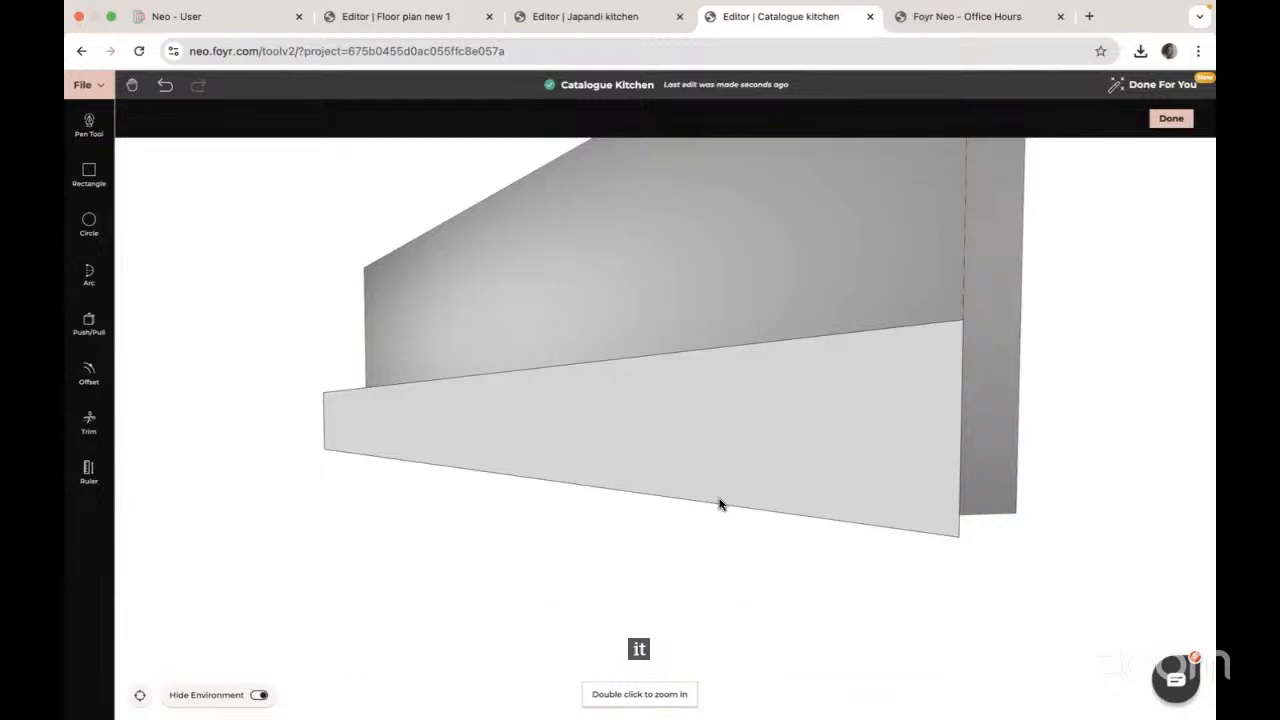
Step: Finish the custom base product and select the extruded block
click(1172, 120)
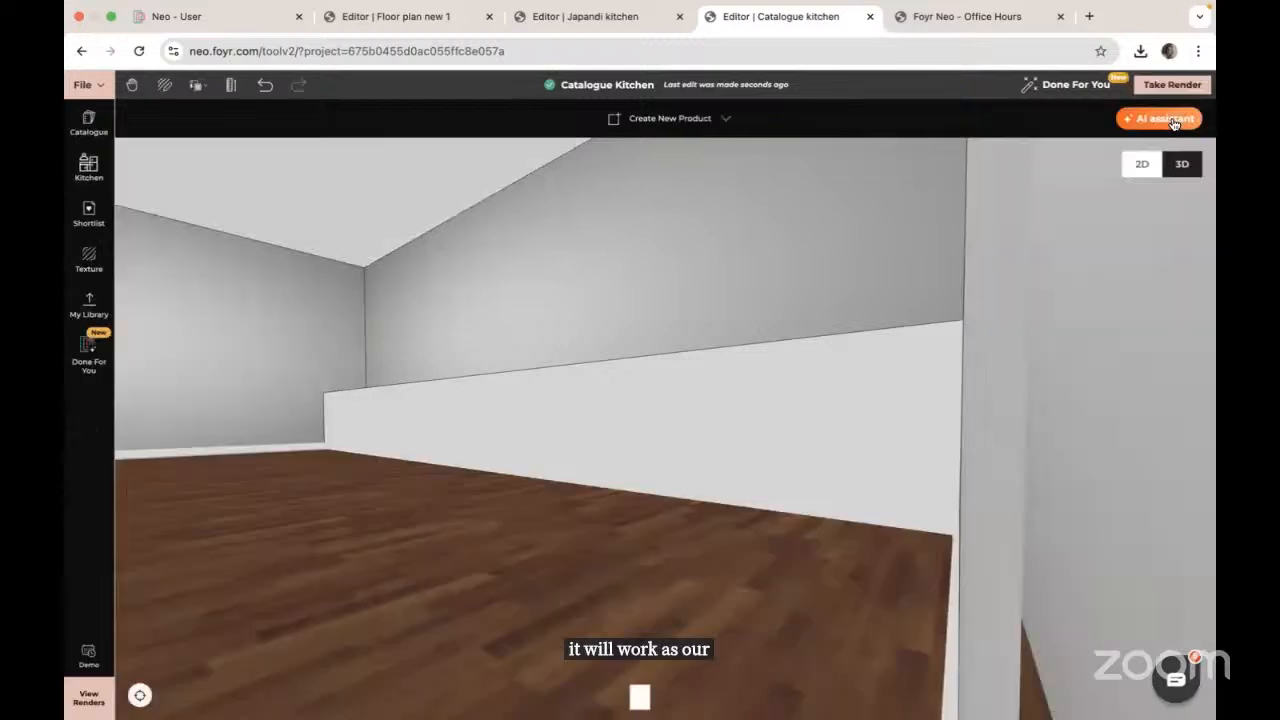
click(495, 456)
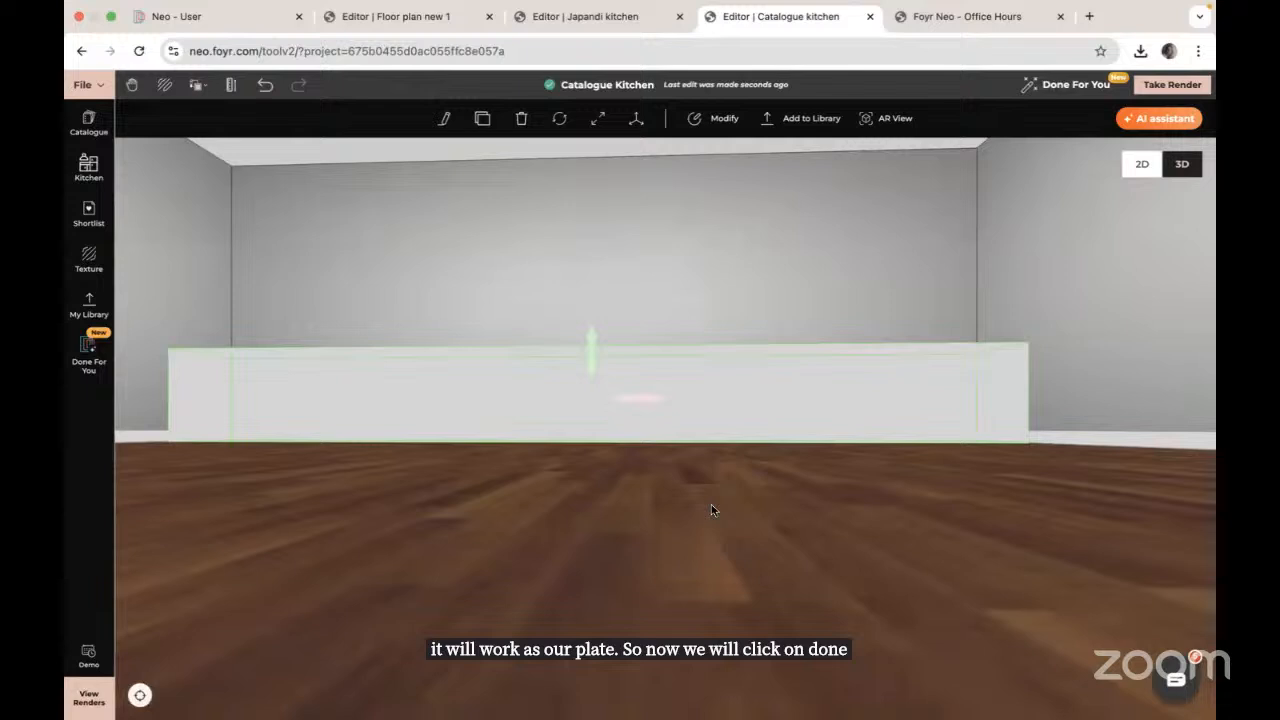
drag(712, 504, 694, 577)
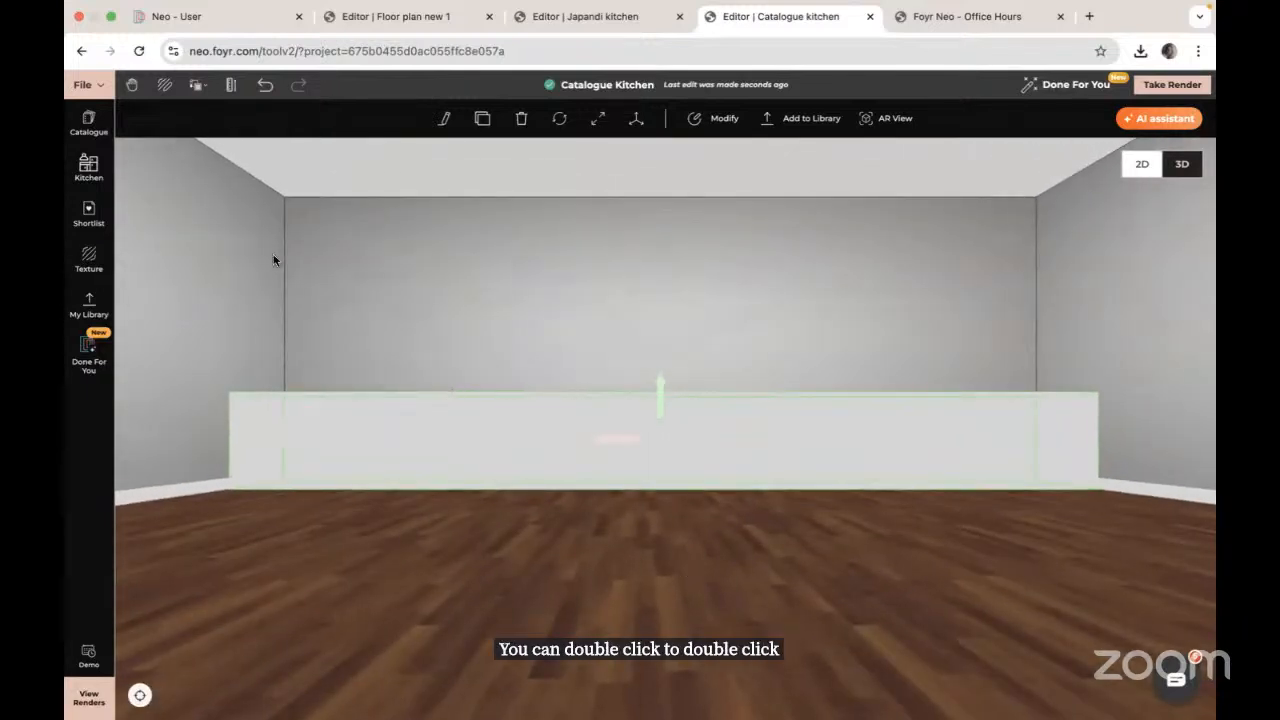
Step: Place a Four Drawer Base Recessed Shutter cabinet from Kitchen > Recessed > Base Units against the back wall
click(88, 167)
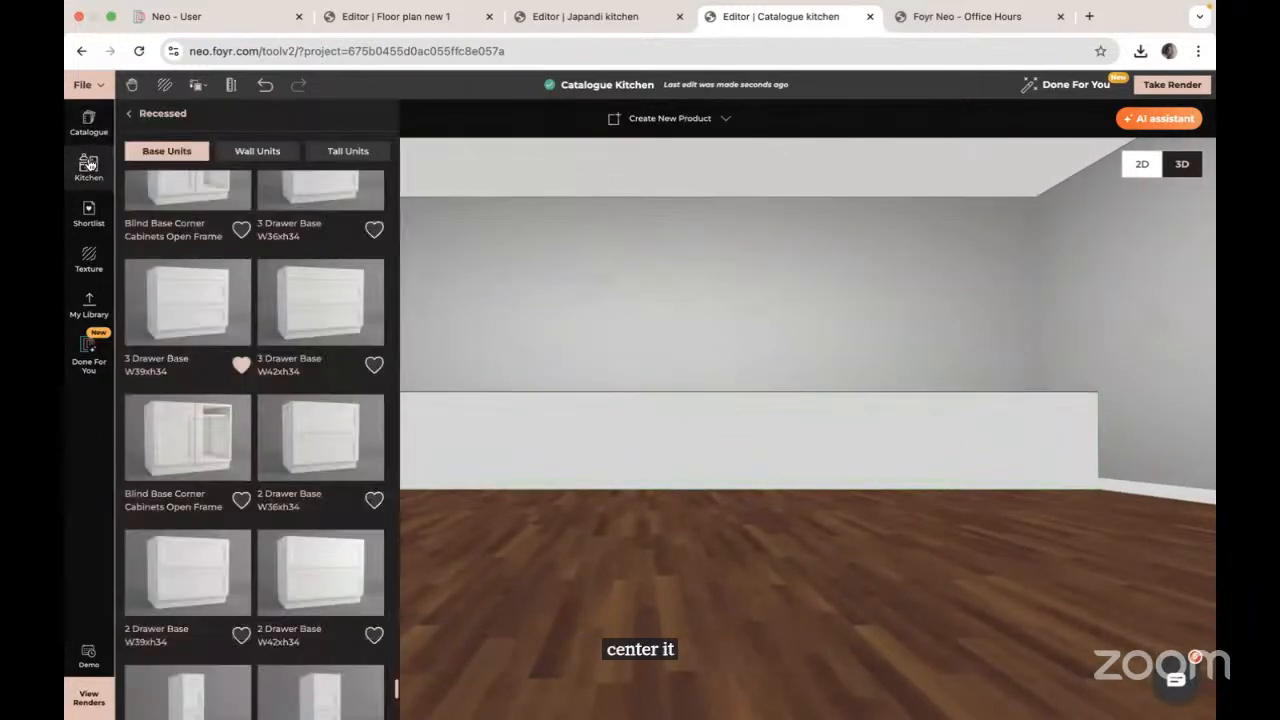
scroll(240, 416, down, 10)
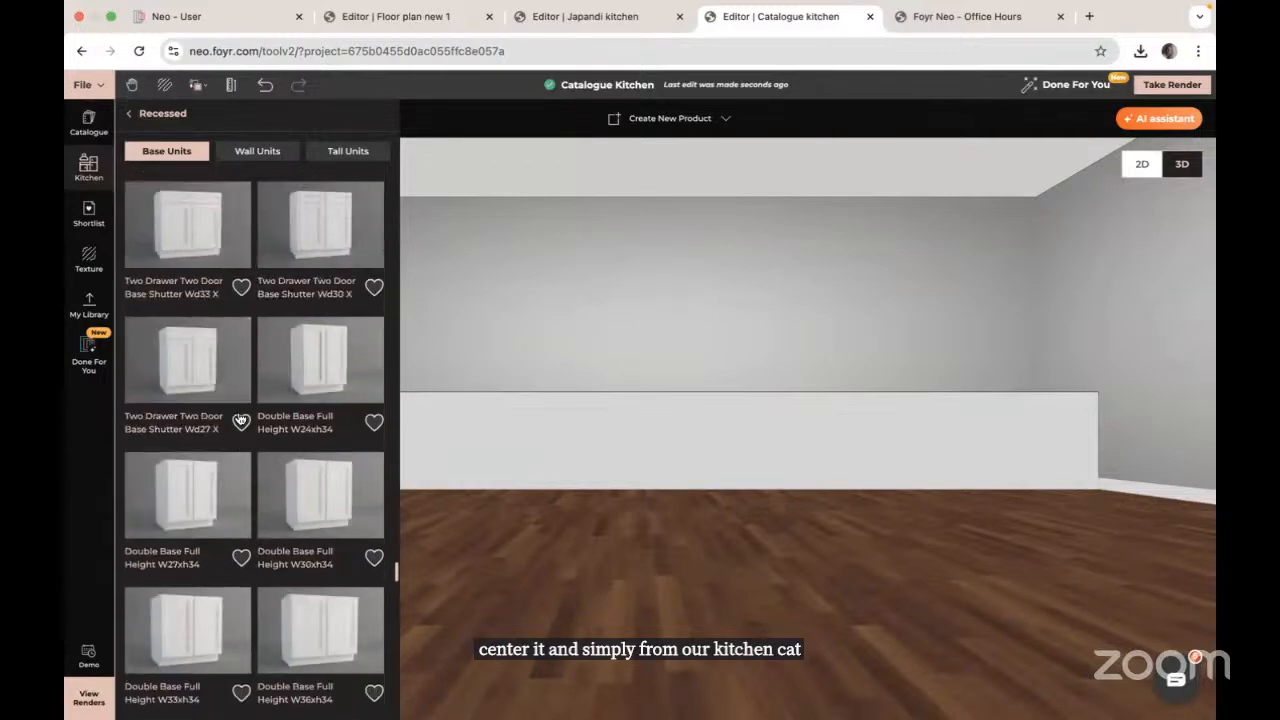
scroll(240, 418, up, 10)
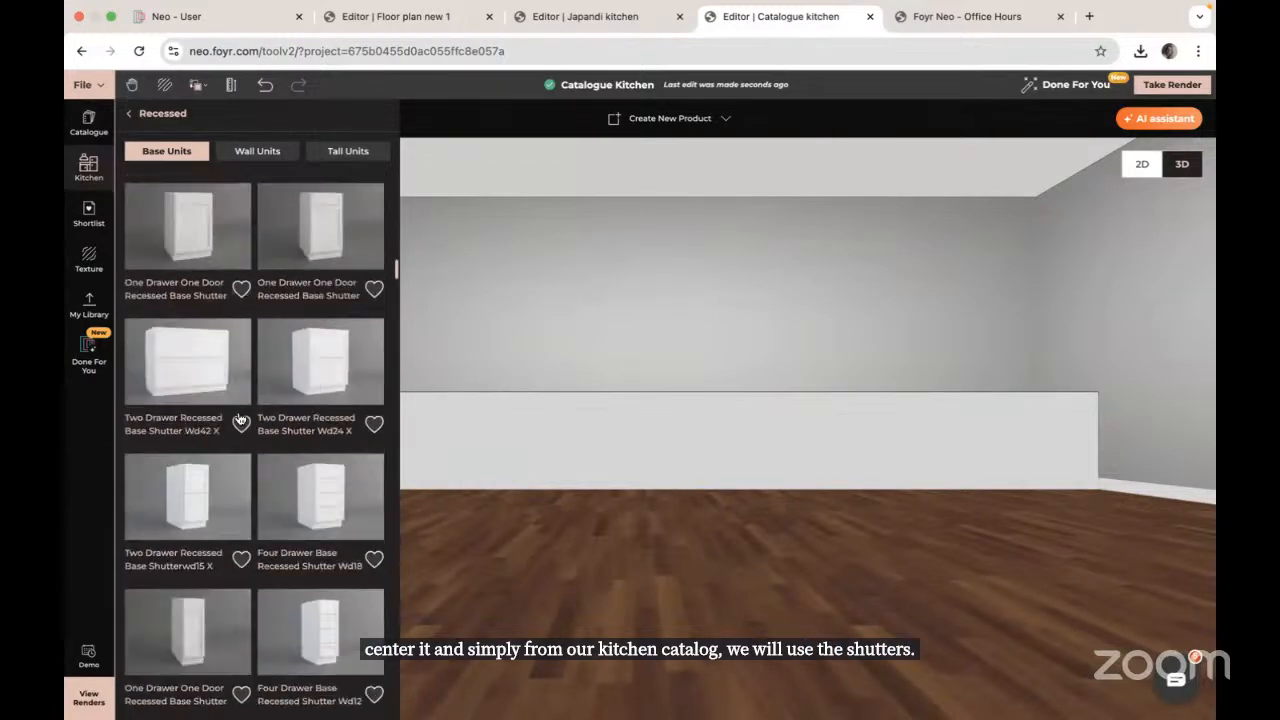
scroll(240, 418, up, 5)
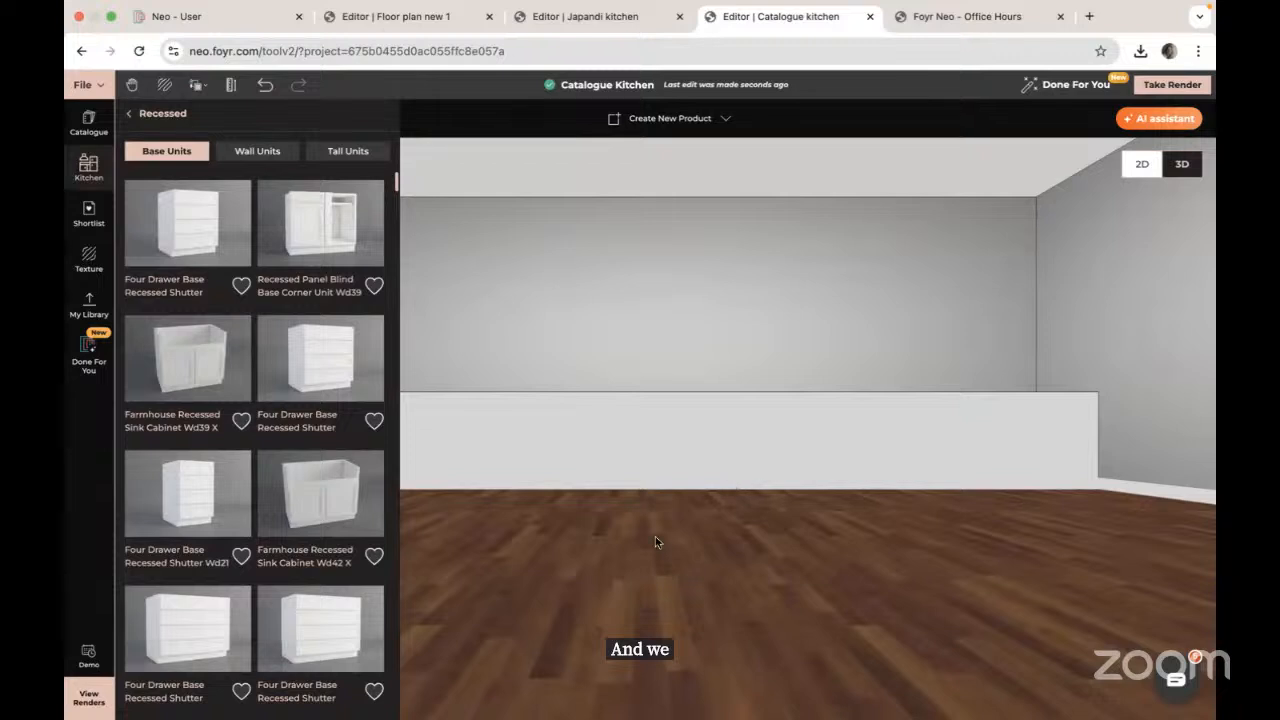
drag(655, 542, 861, 488)
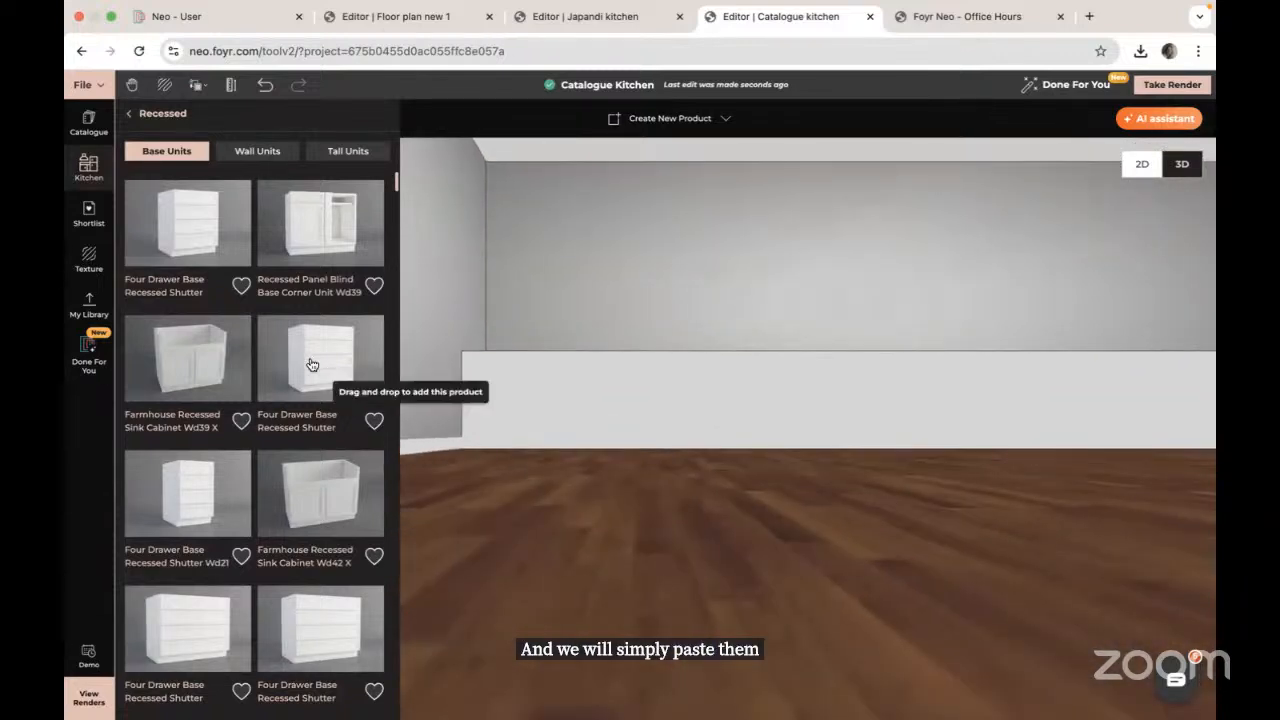
click(311, 364)
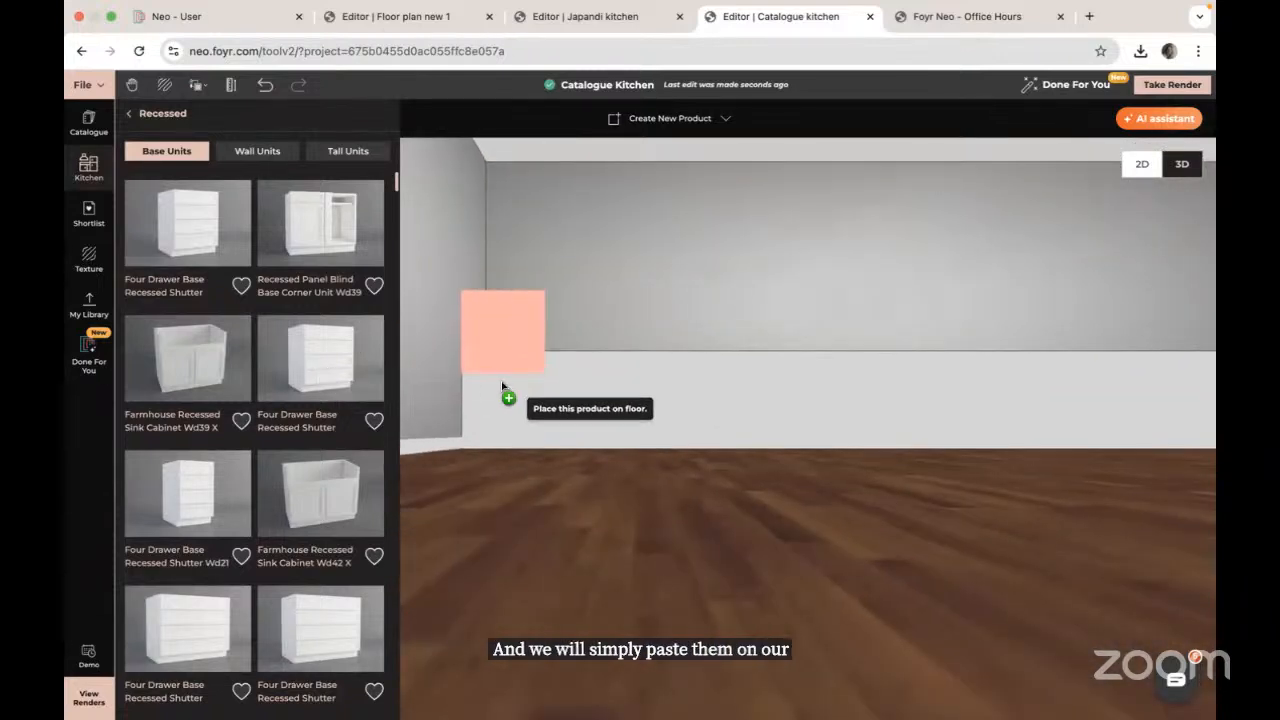
click(518, 455)
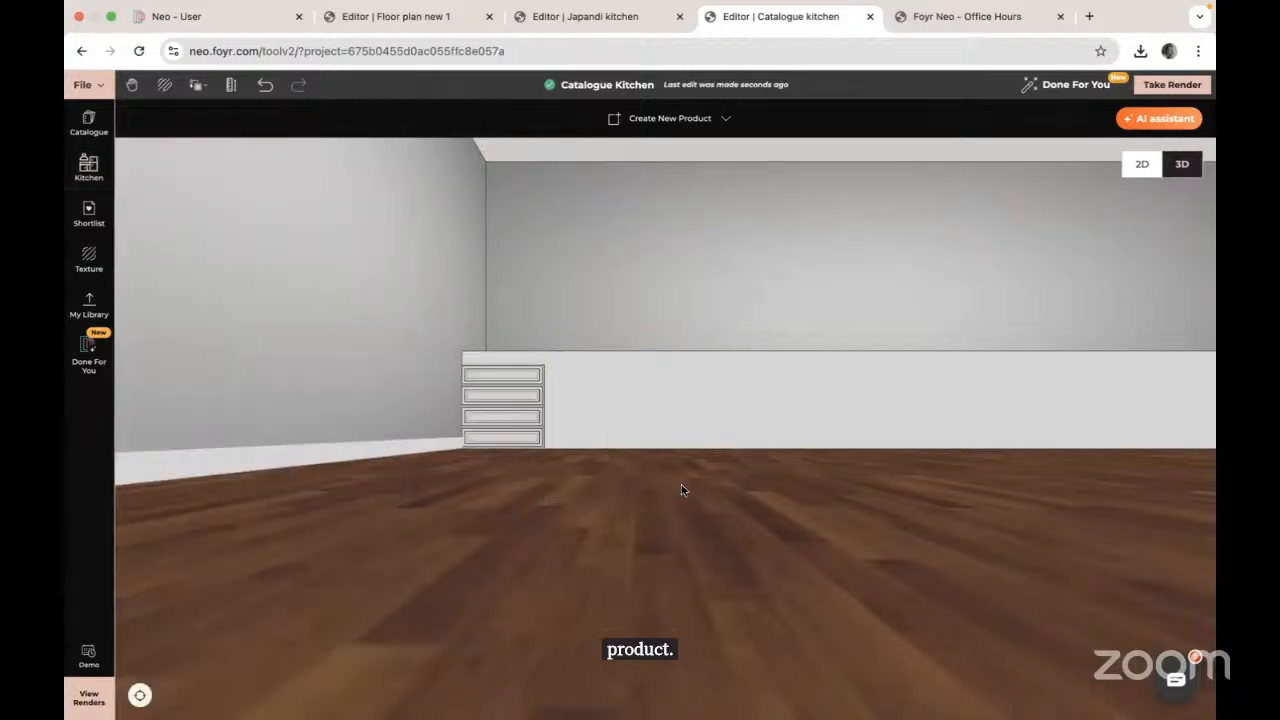
Step: Lift the new drawer cabinet slightly along the wall with the move gizmo
drag(682, 487, 608, 491)
click(534, 407)
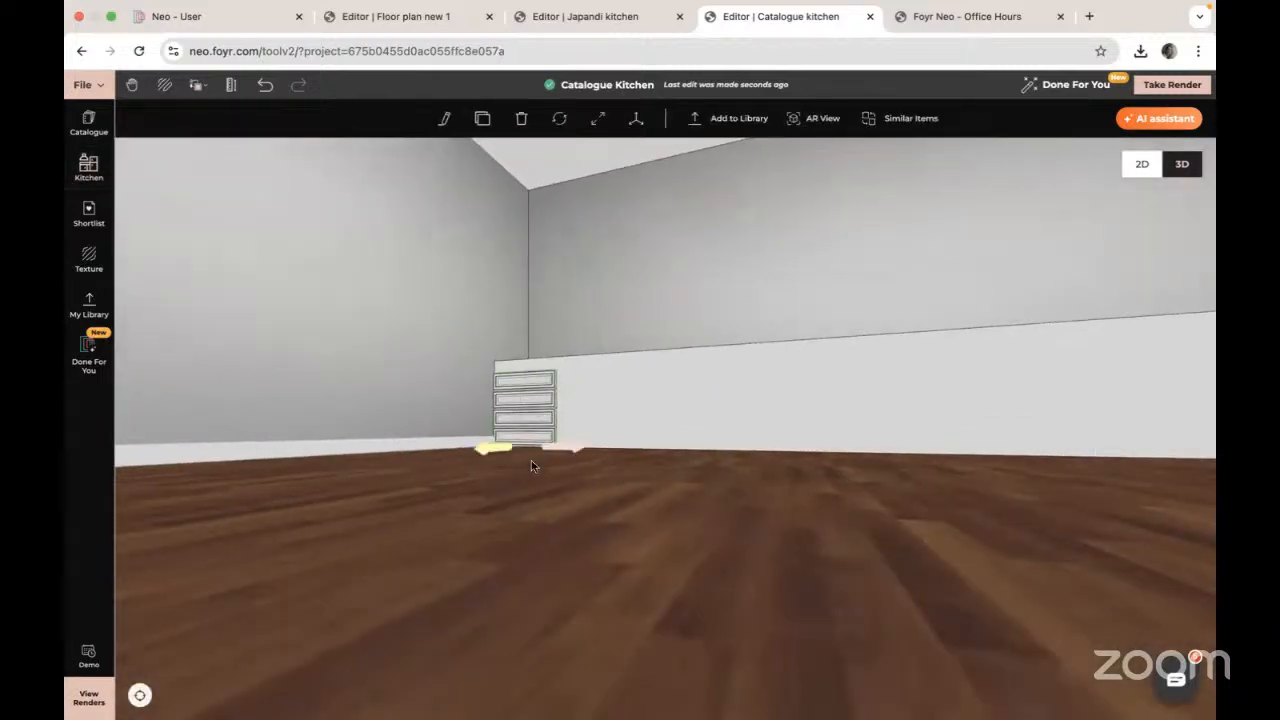
click(636, 118)
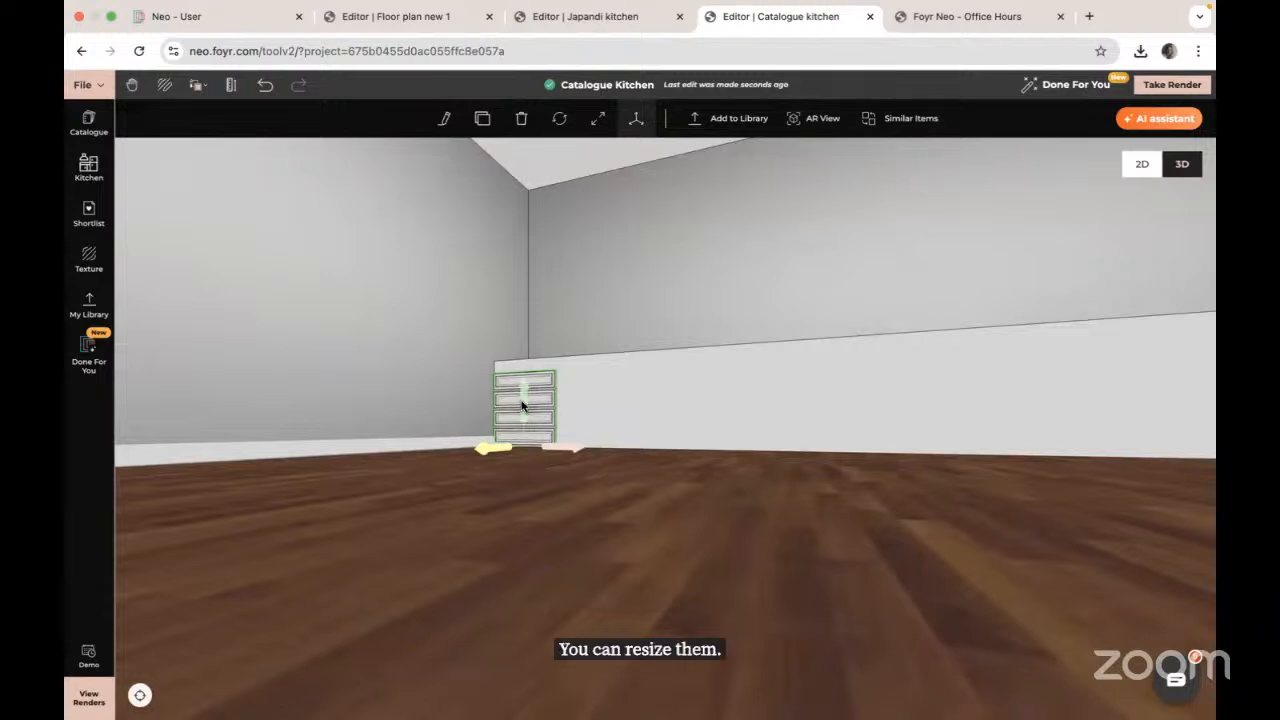
drag(521, 401, 521, 393)
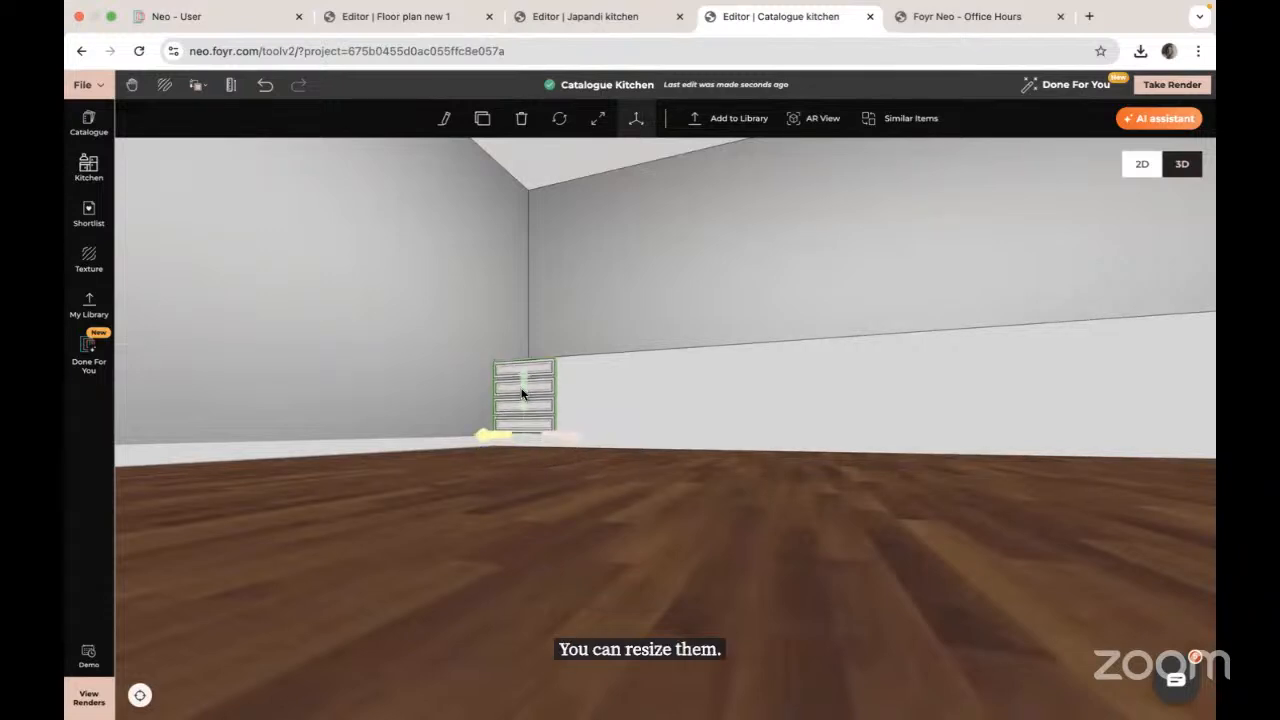
mouse_move(461, 503)
mouse_down()
mouse_move(509, 503)
mouse_move(495, 479)
mouse_up()
Step: Clone the drawer cabinet and slide the copy flush against the first one
click(487, 121)
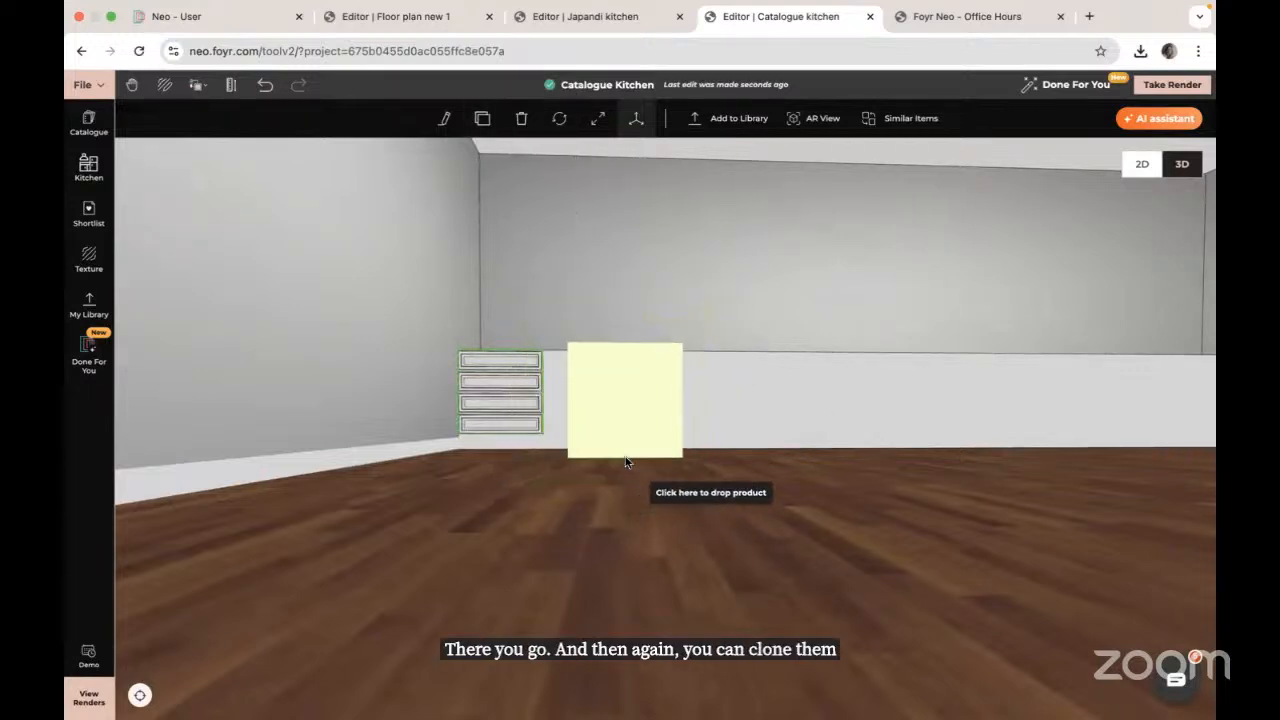
click(625, 460)
drag(795, 516, 633, 478)
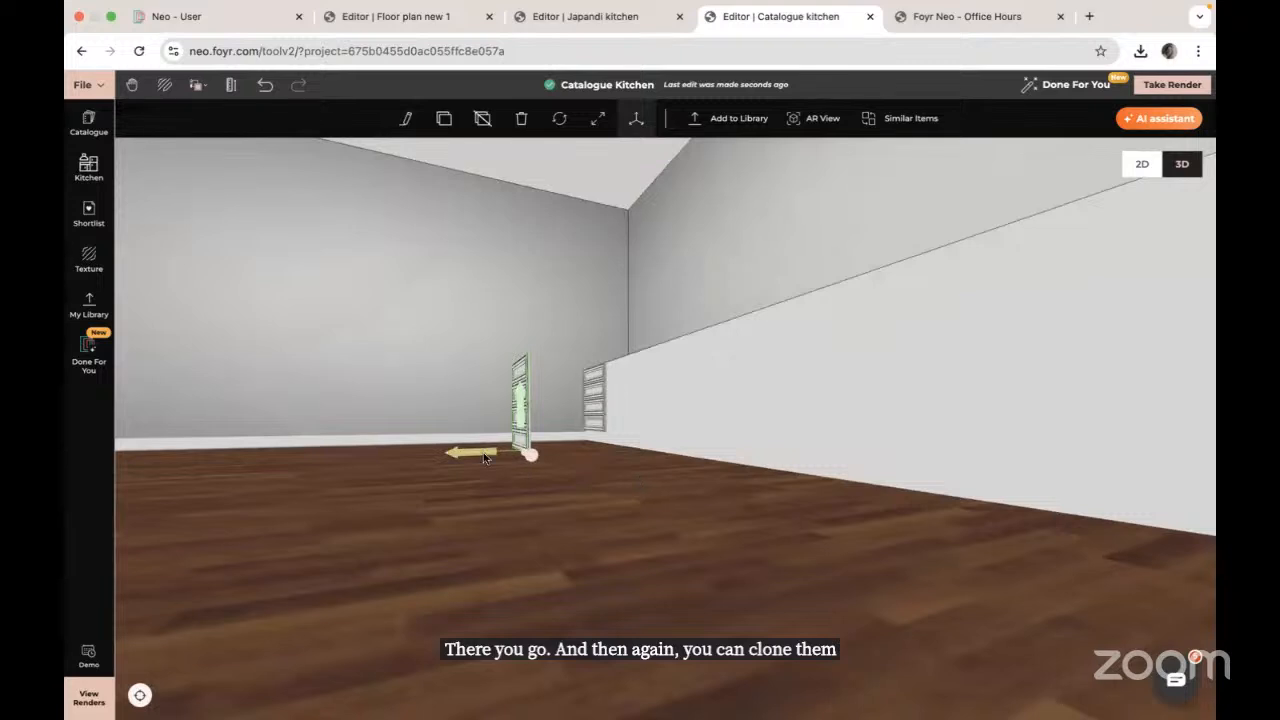
drag(509, 452, 607, 452)
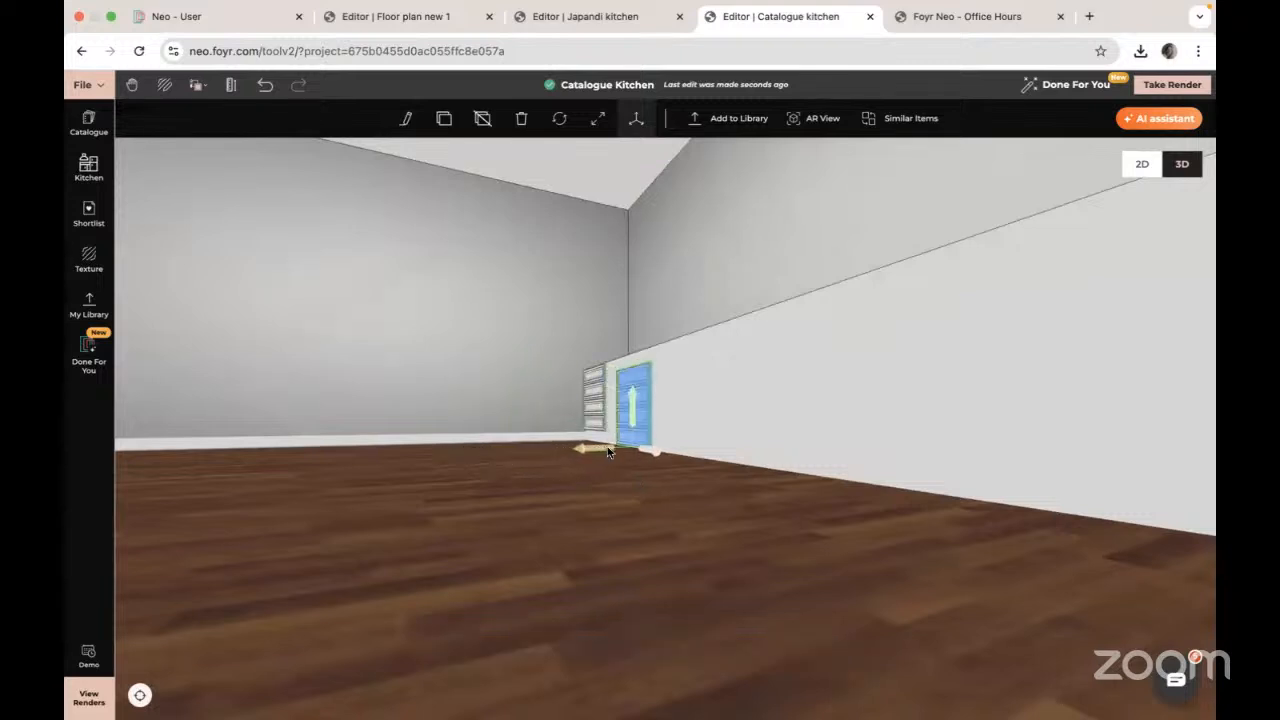
mouse_move(497, 464)
mouse_down()
mouse_move(591, 464)
mouse_move(626, 388)
mouse_up()
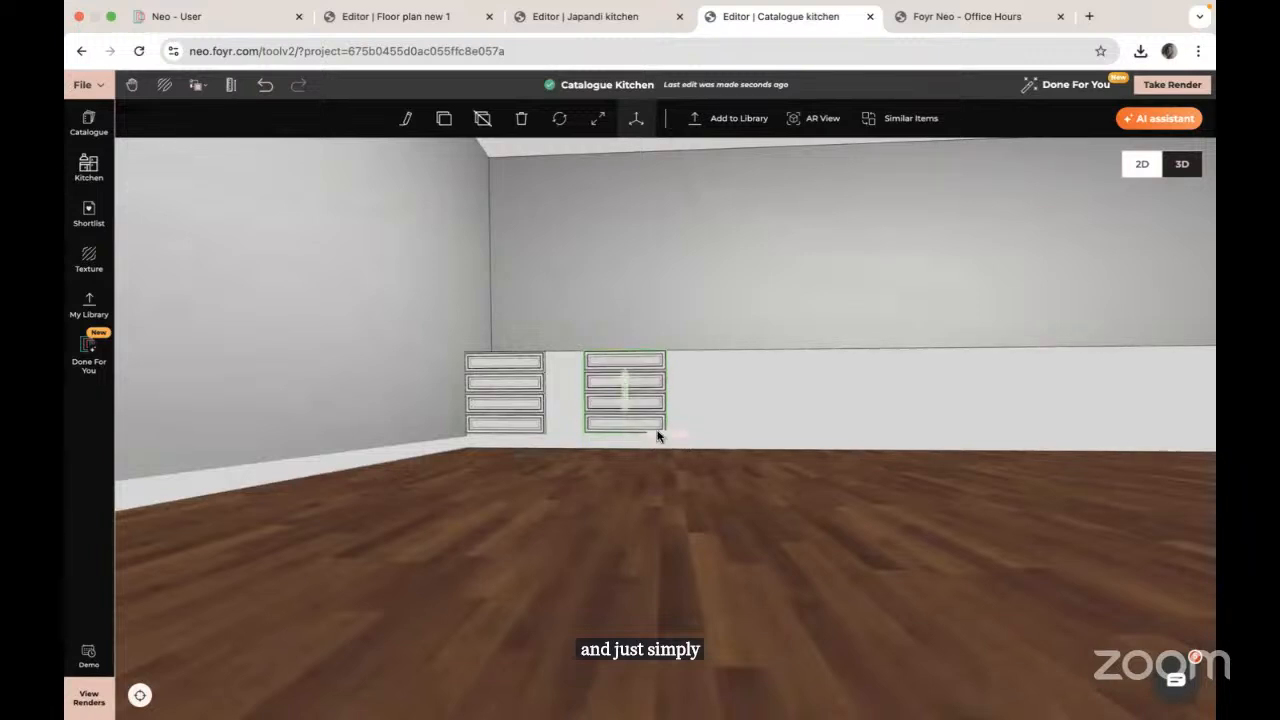
drag(668, 440, 631, 437)
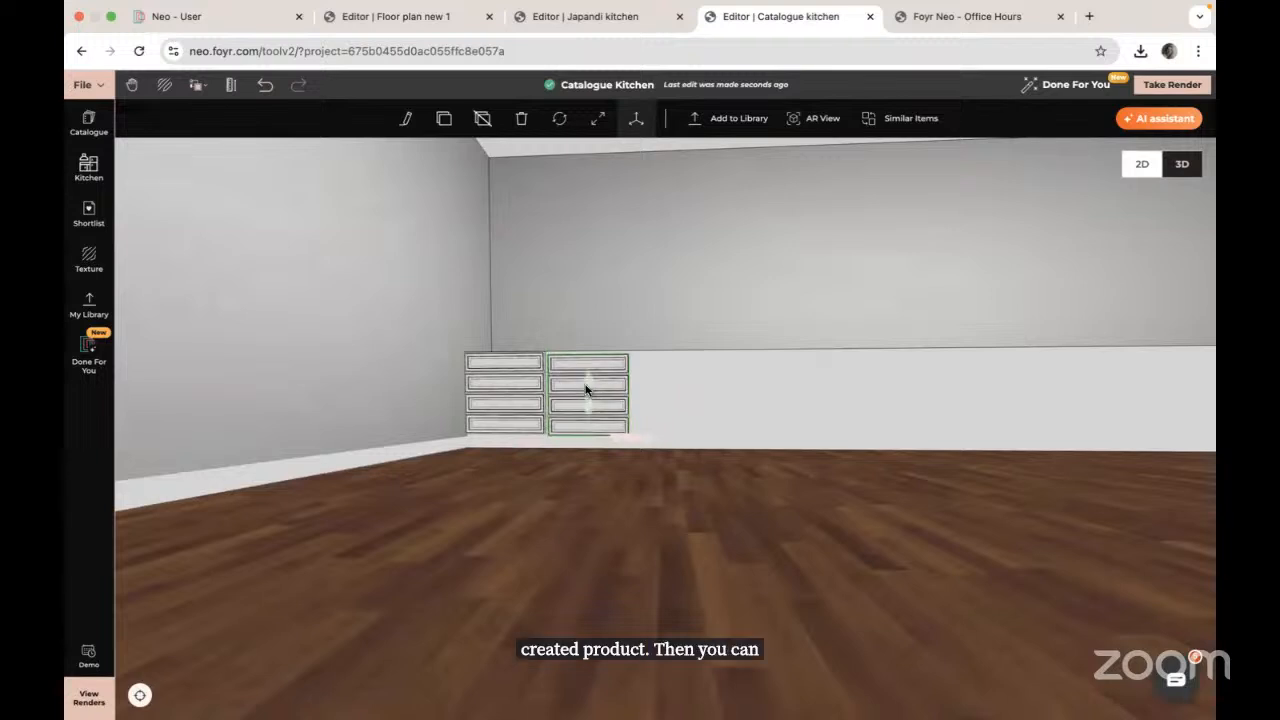
drag(640, 434, 636, 433)
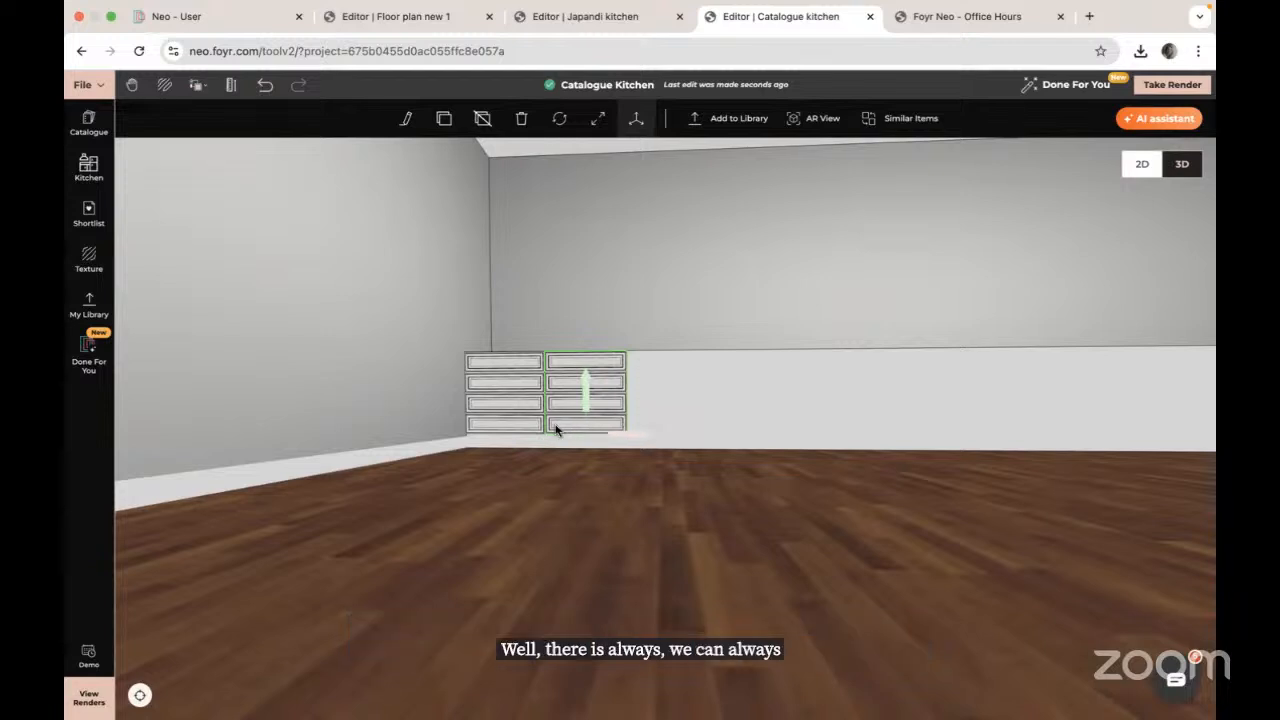
Step: Delete both drawer cabinets and the long white base unit
key(Delete)
click(540, 398)
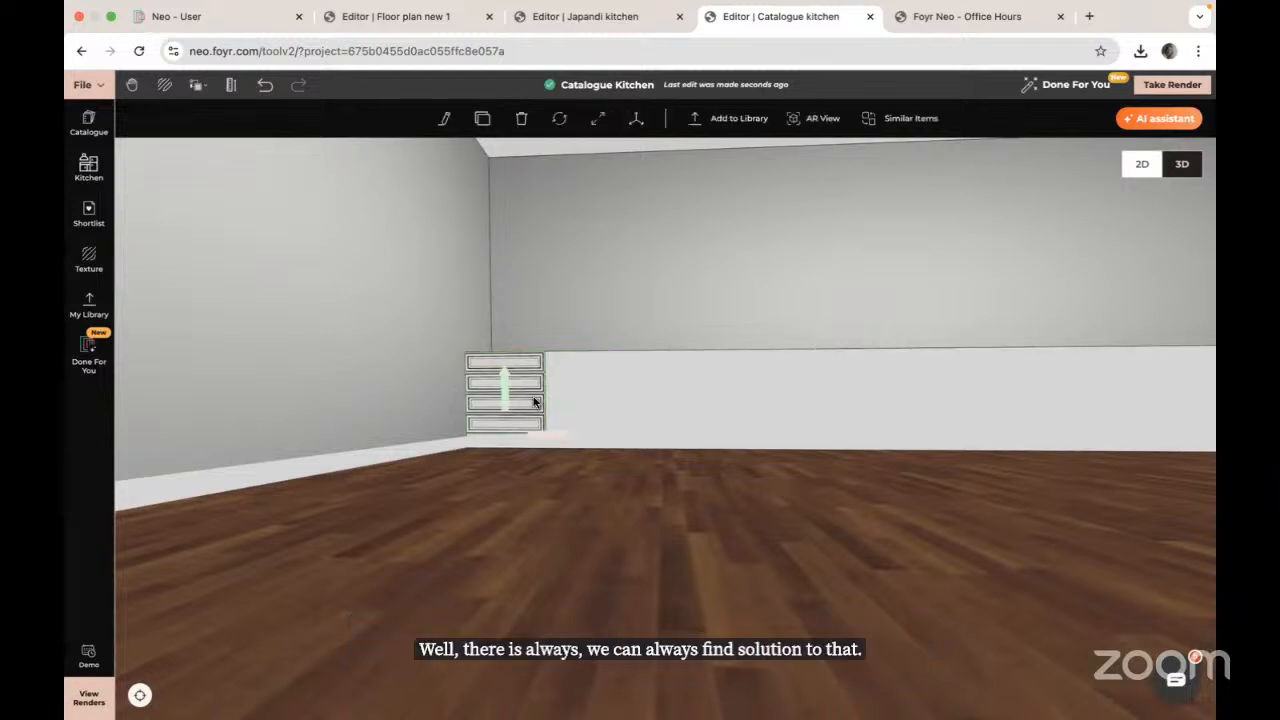
key(Delete)
click(626, 401)
key(Delete)
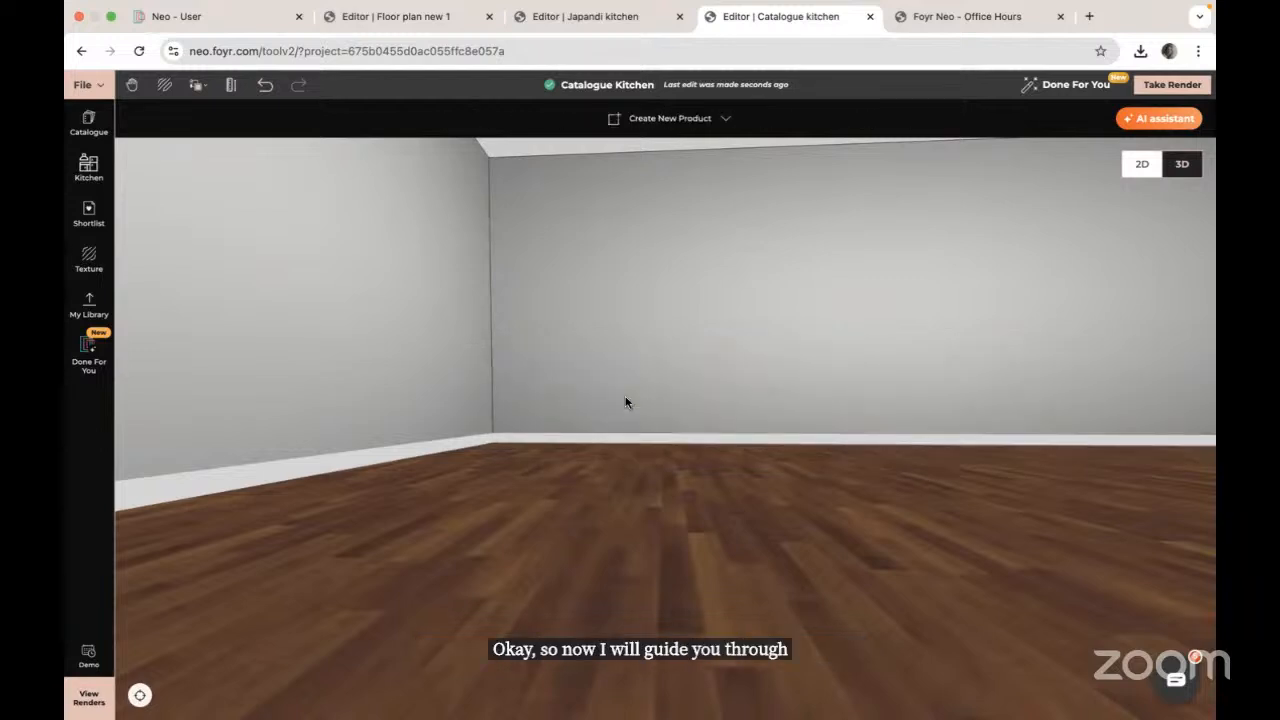
Step: Face the back wall square-on and bring up the Create New Product options
drag(626, 401, 600, 486)
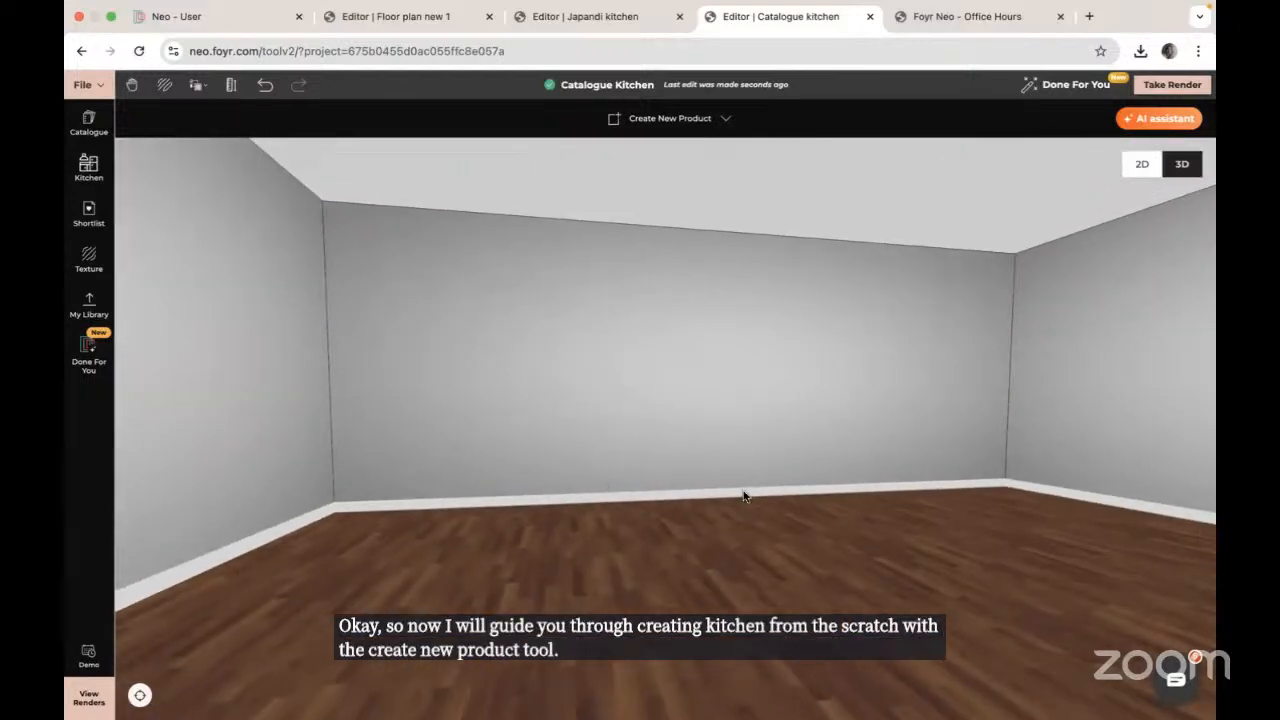
drag(743, 494, 728, 496)
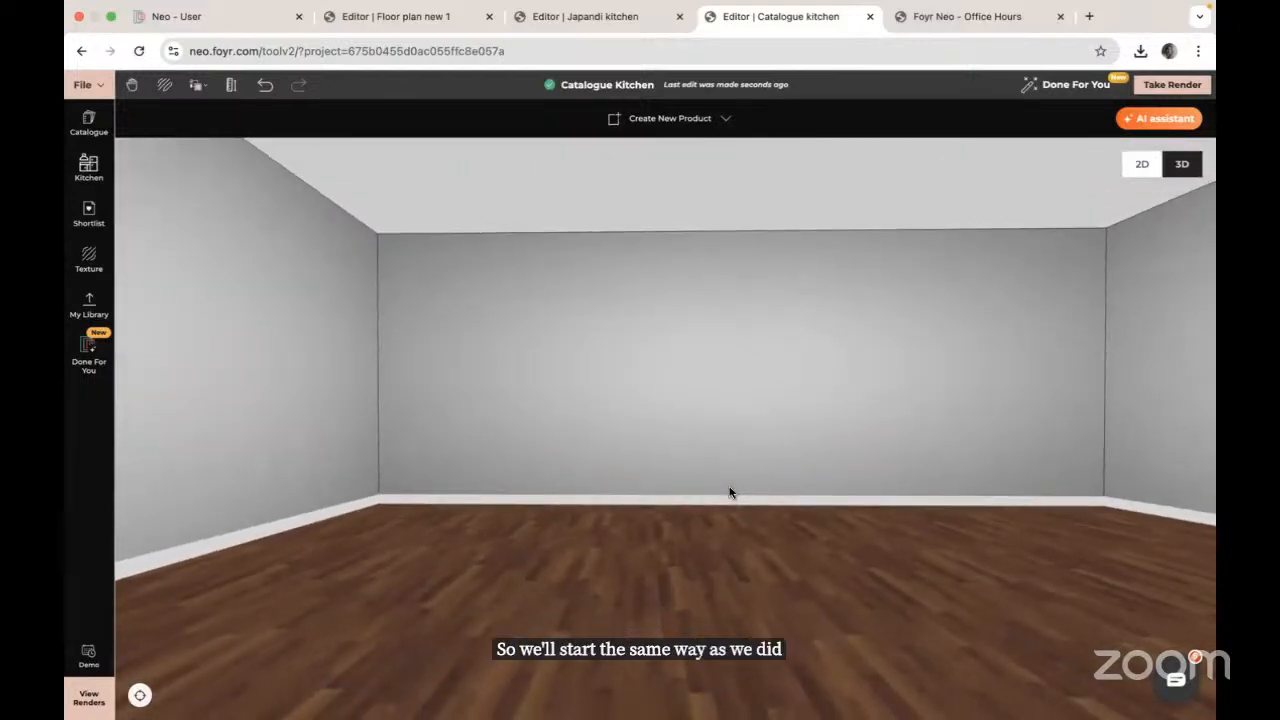
drag(854, 481, 769, 426)
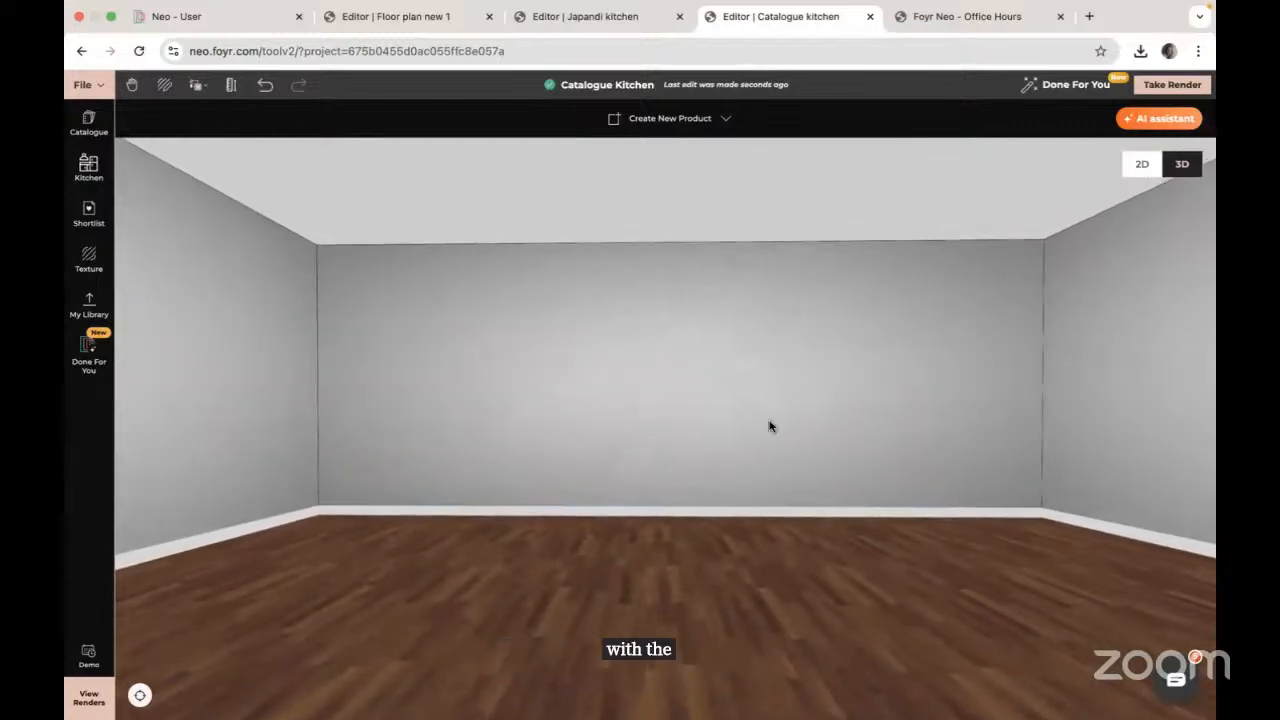
click(660, 126)
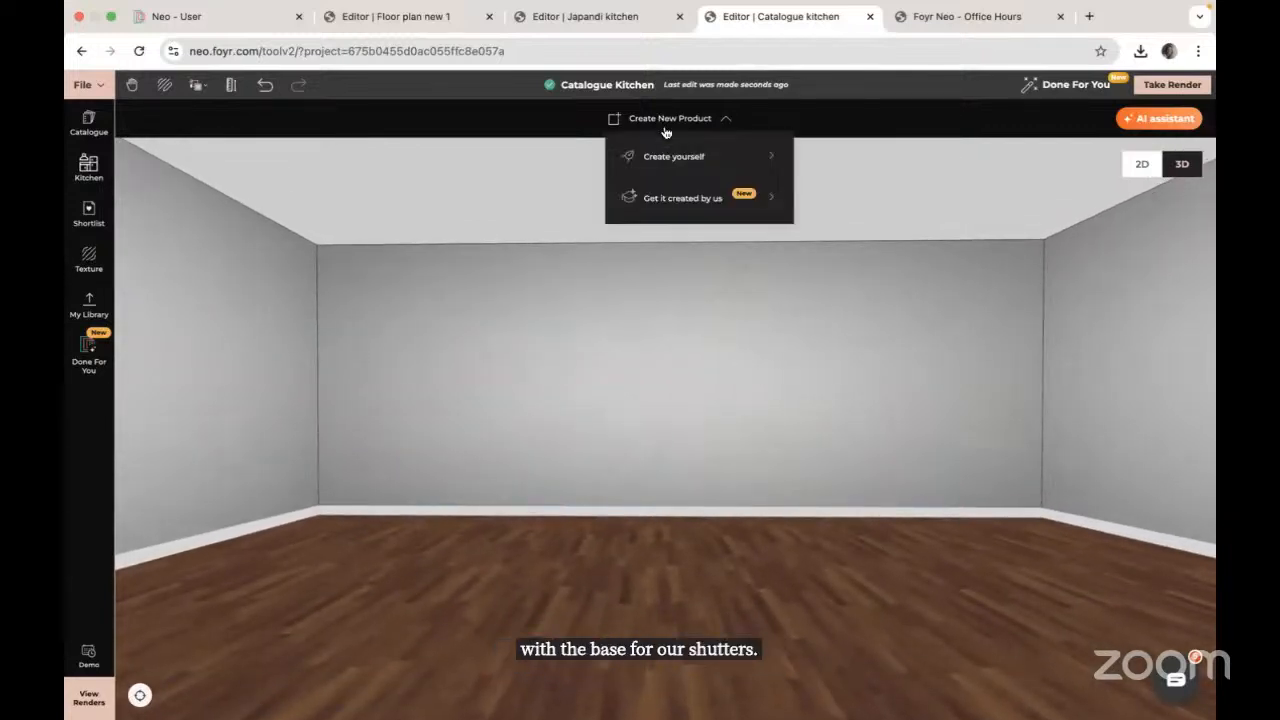
Step: Create yourself an 8 m by 0.9 m rectangle starting at the back wall's left edge
click(673, 156)
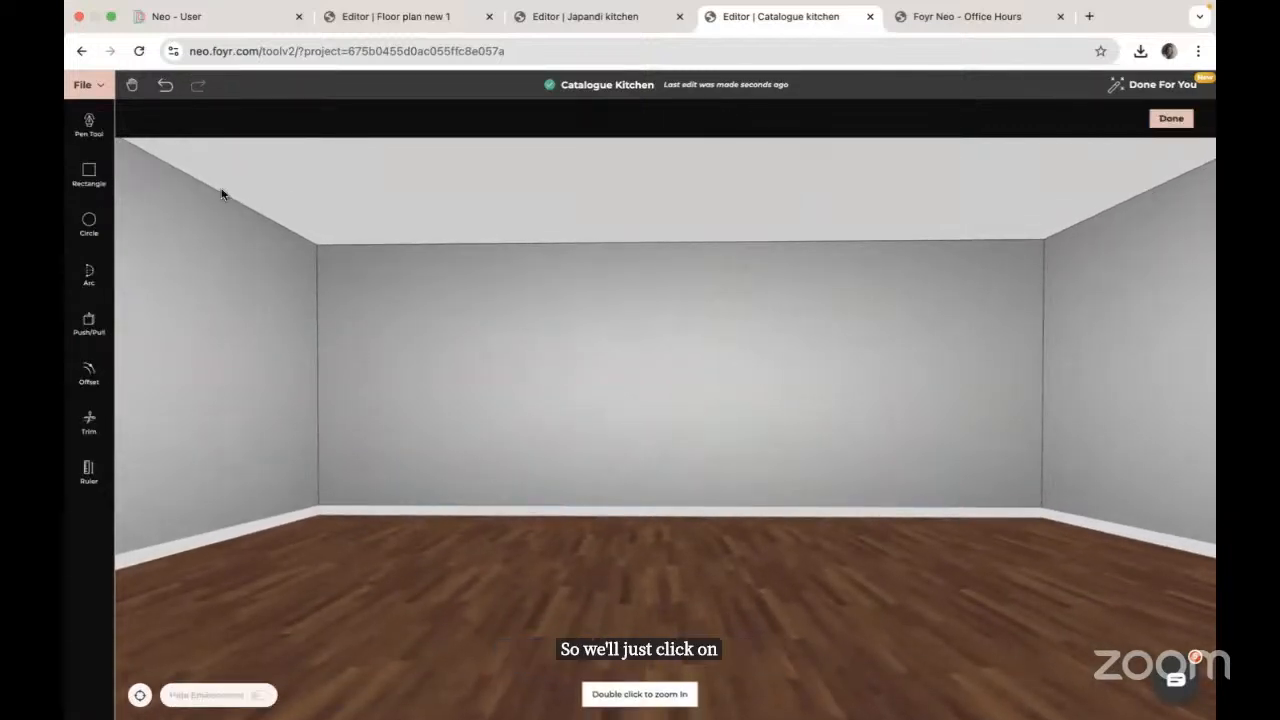
click(88, 175)
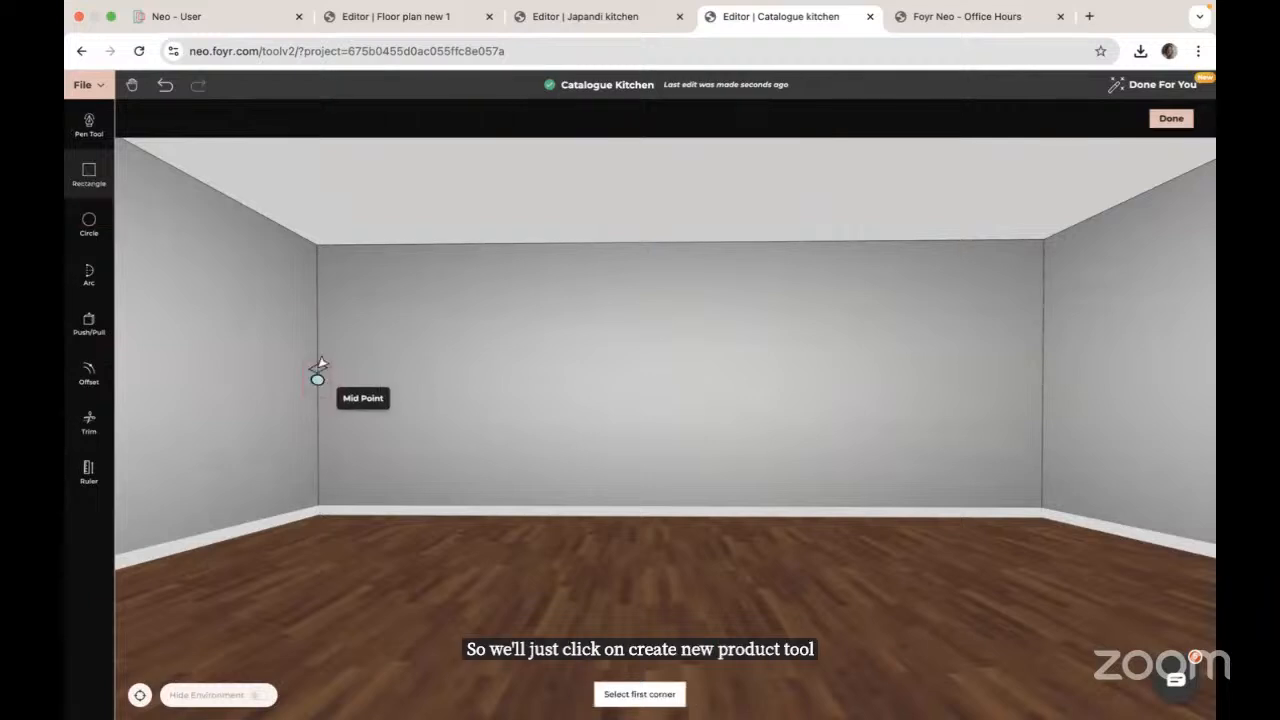
click(330, 428)
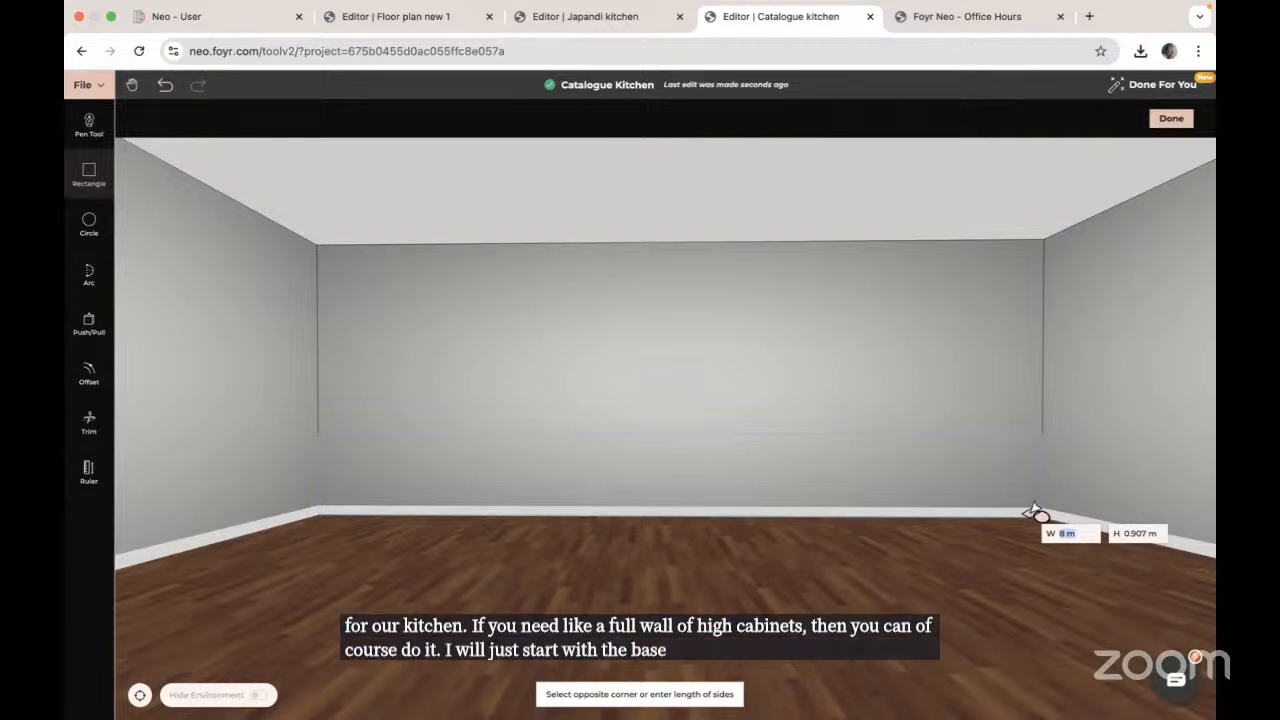
text(8)
key(Tab)
text(0)
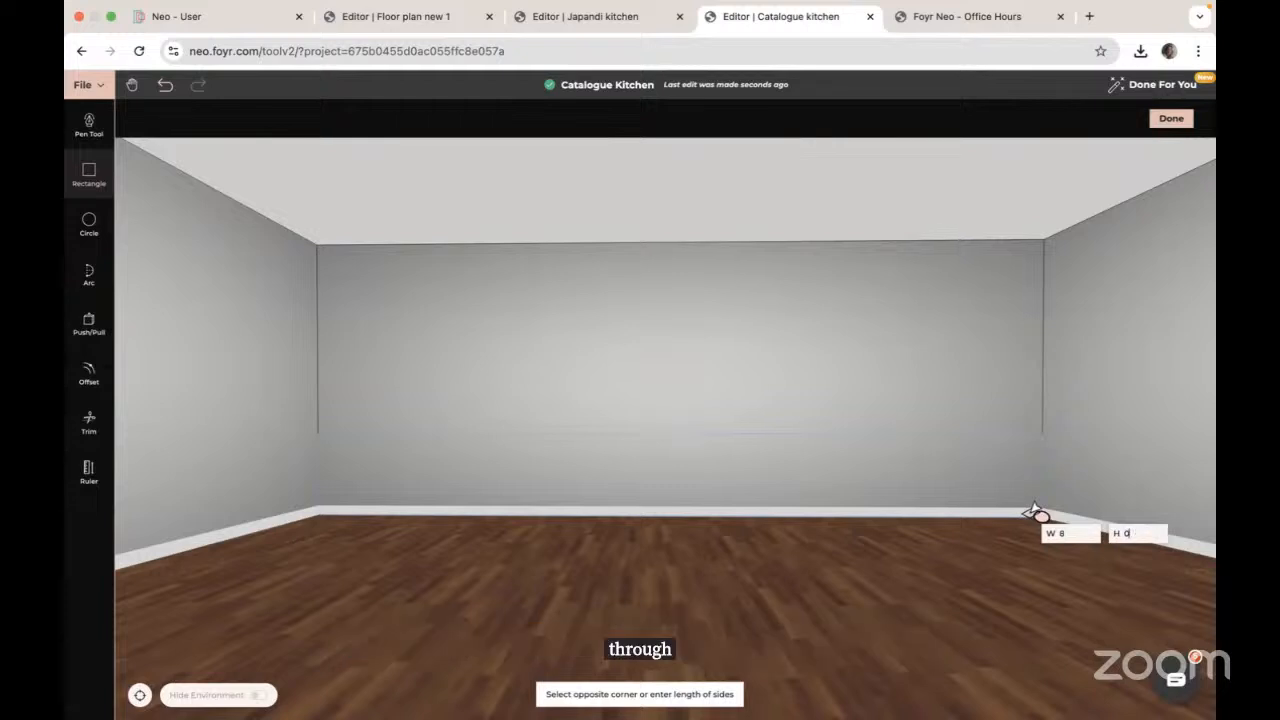
key(Return)
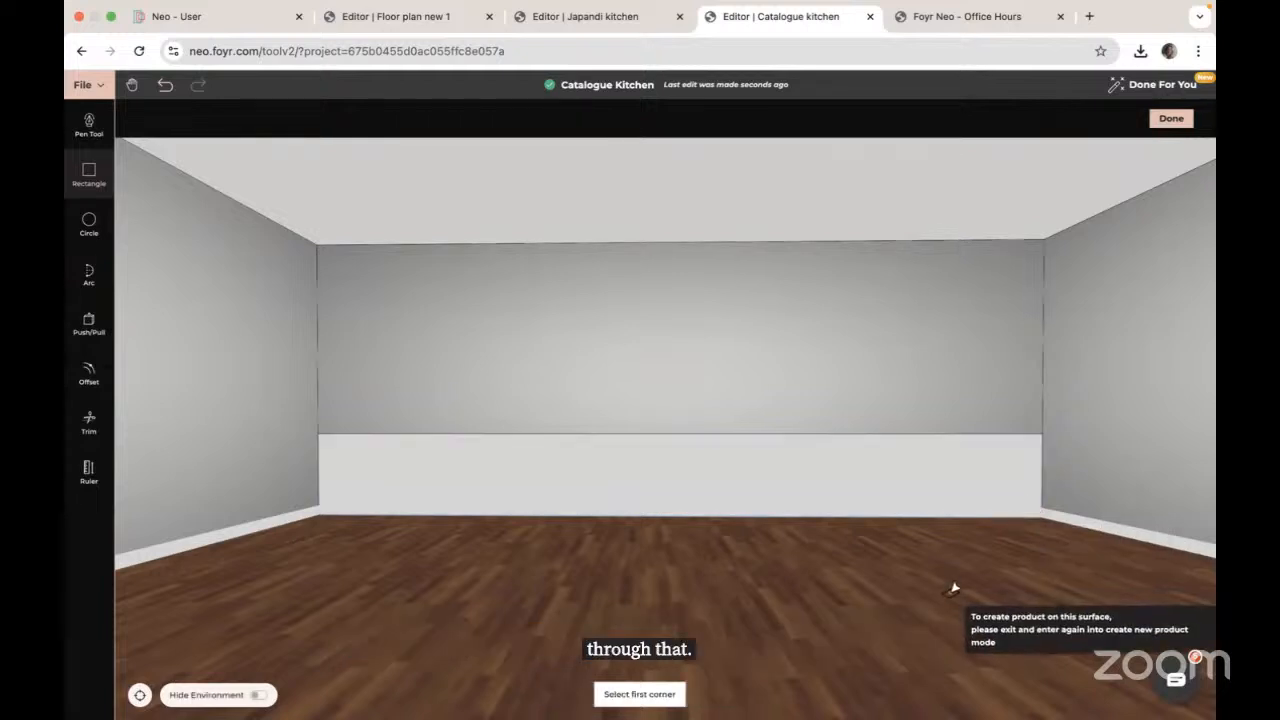
drag(954, 589, 480, 397)
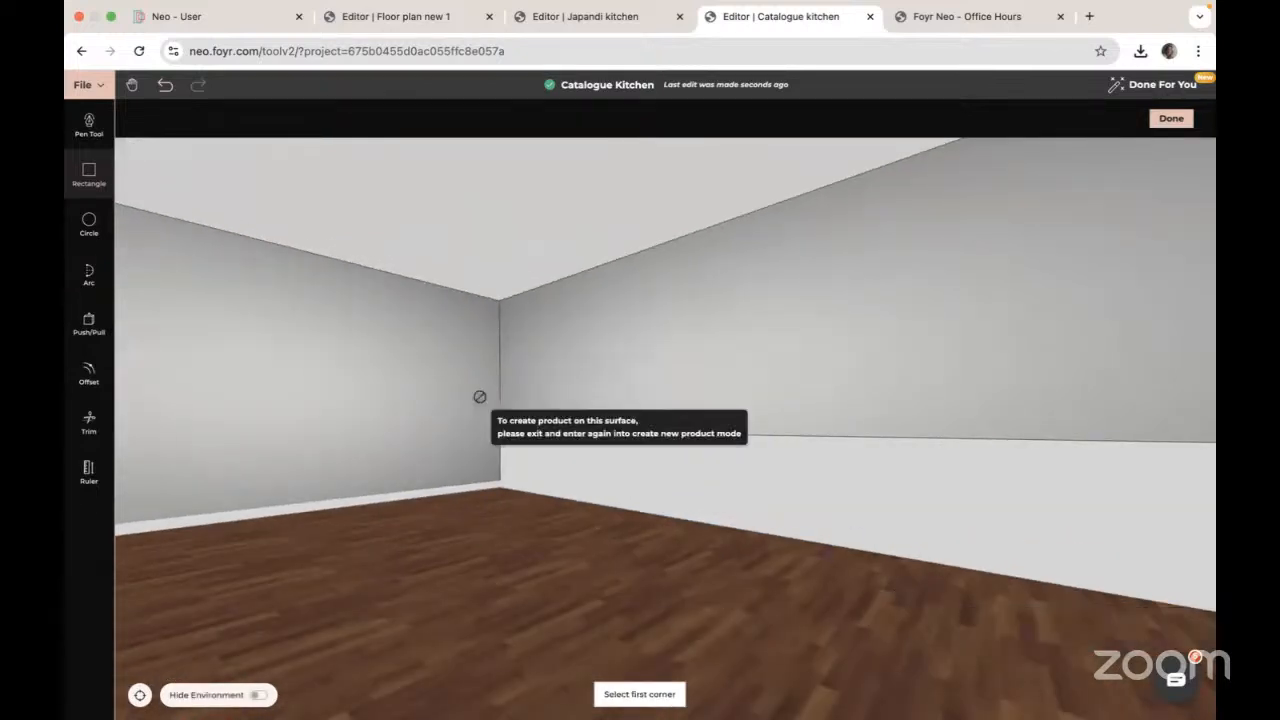
Step: Push/Pull the new wall rectangle out 0.6 m to form the solid base block
click(91, 321)
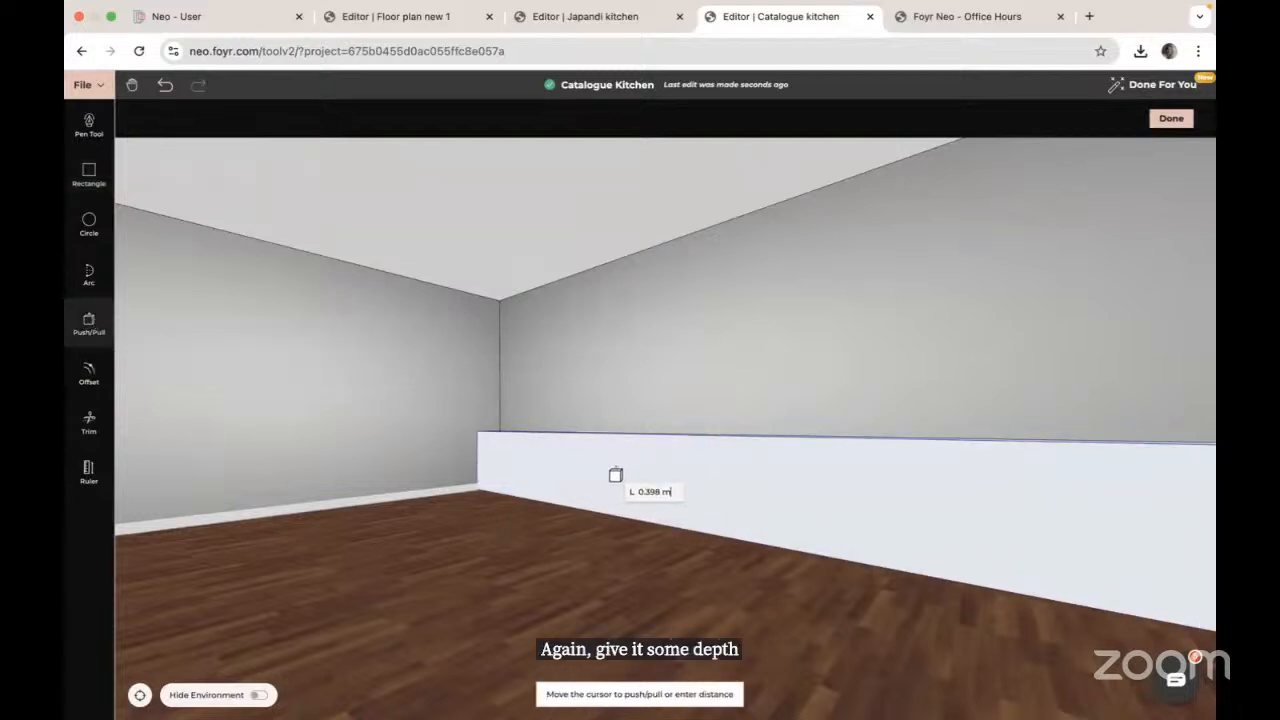
click(625, 470)
text(0.62)
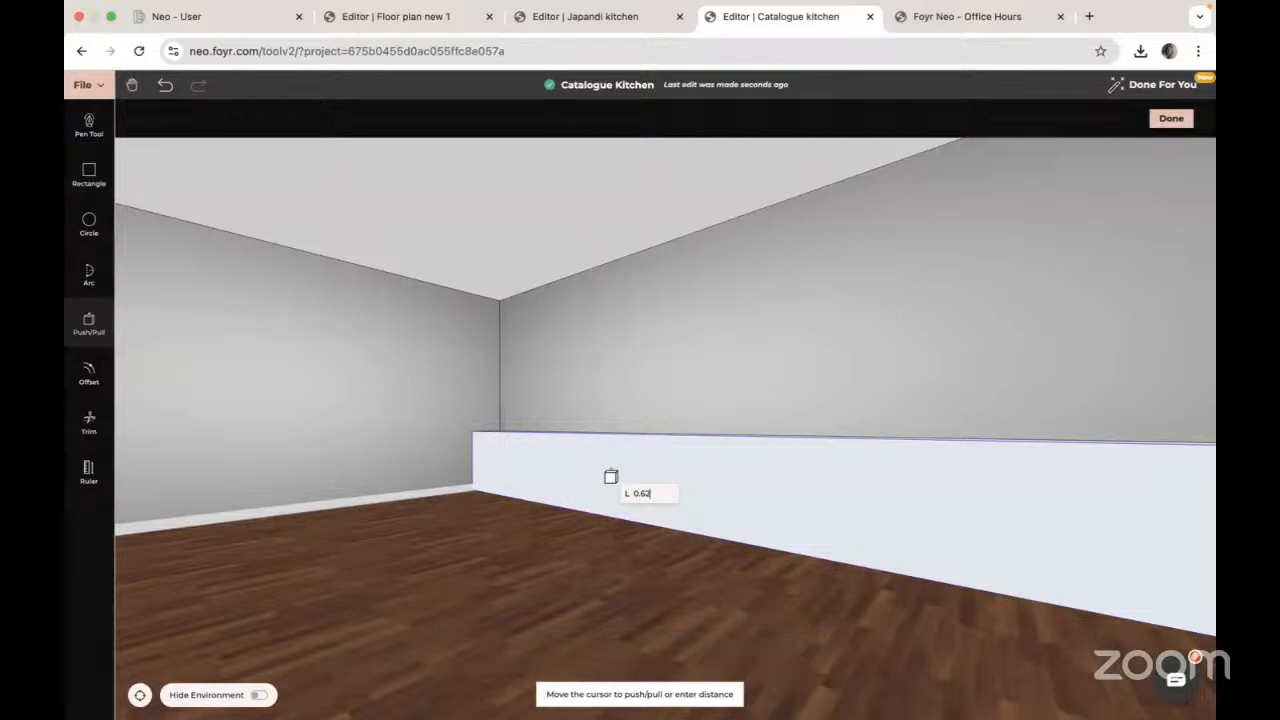
key(Return)
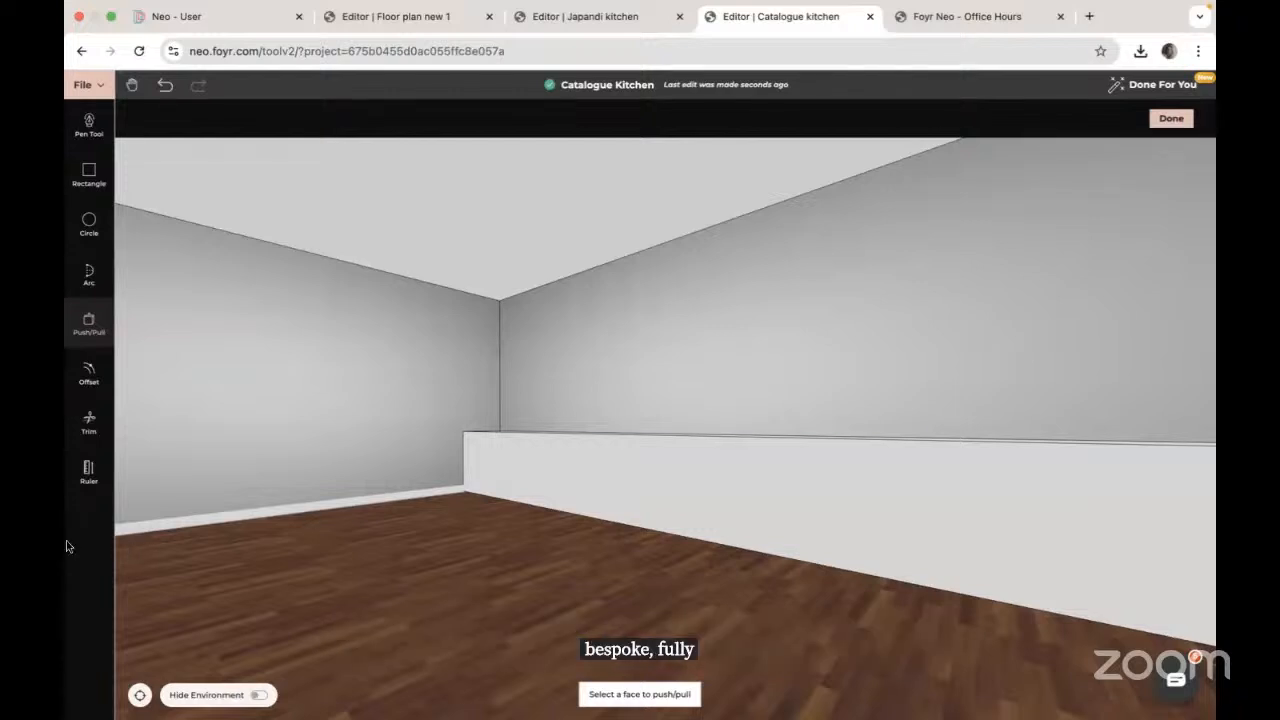
key(Escape)
Step: Place Ruler guides 0.1 m above the block's bottom edge and 0.03 m below its top edge
drag(294, 506, 507, 515)
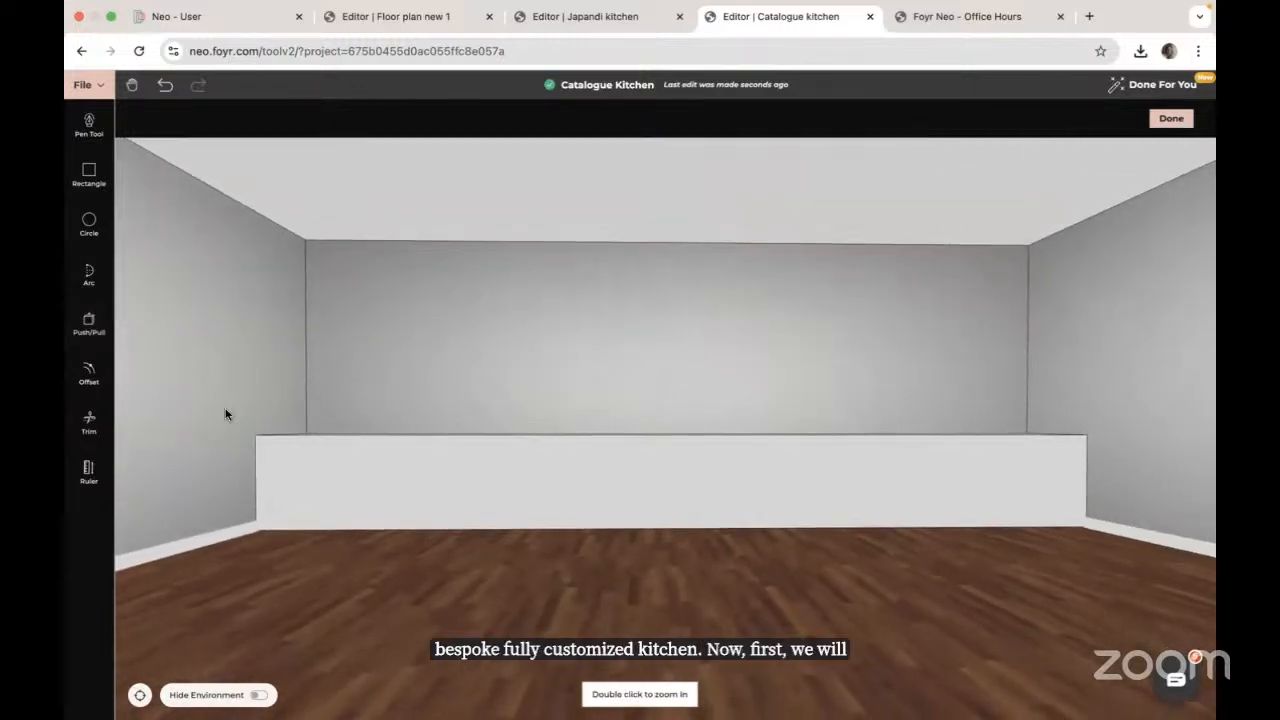
click(88, 470)
click(529, 517)
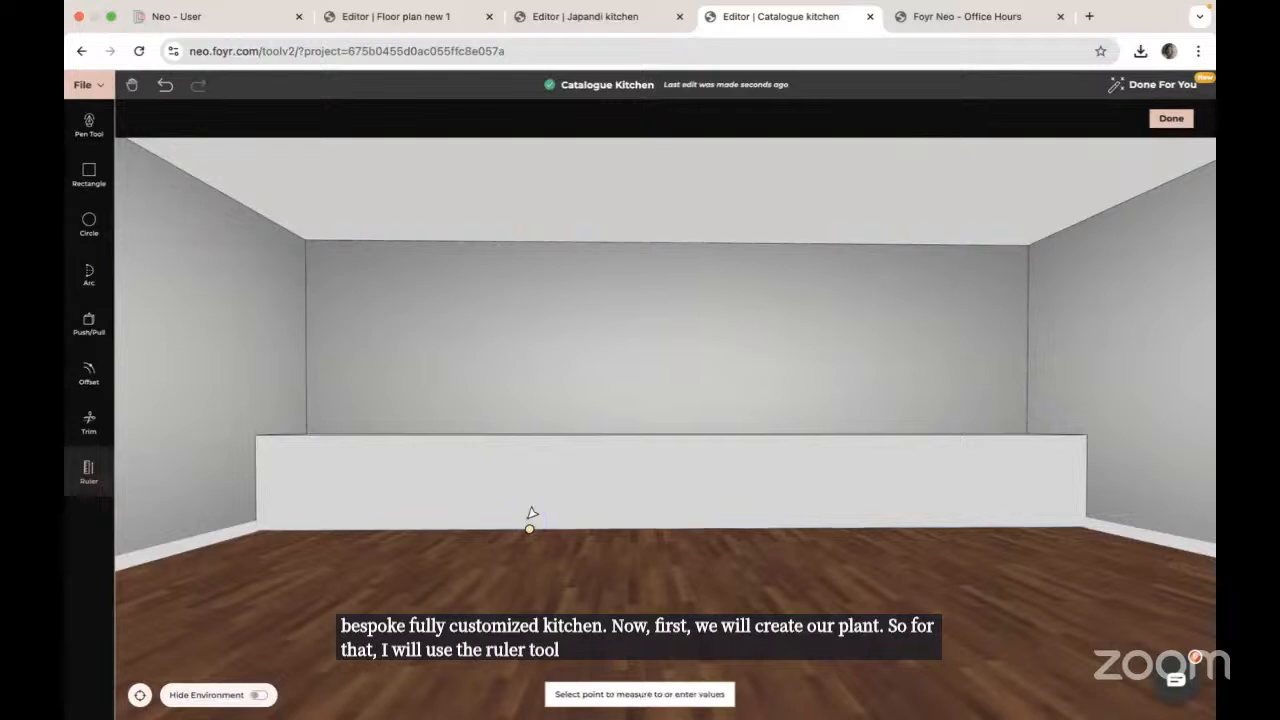
text(0)
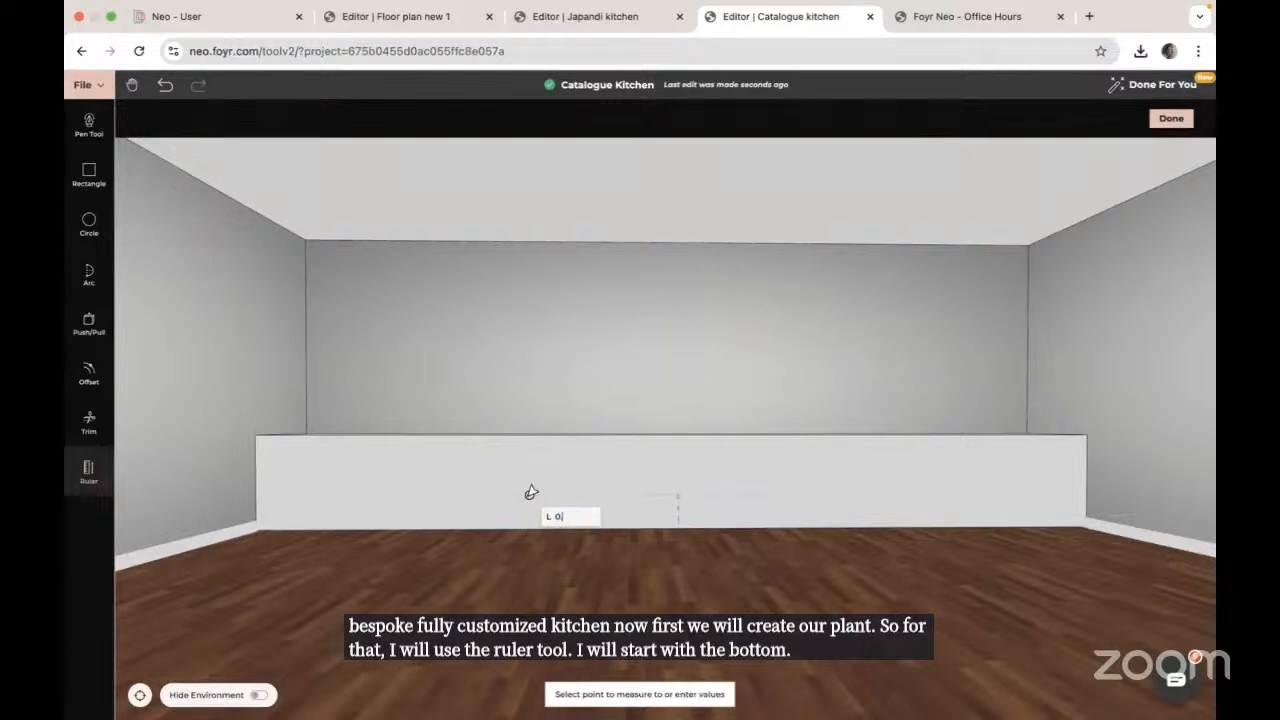
text(.1)
key(Return)
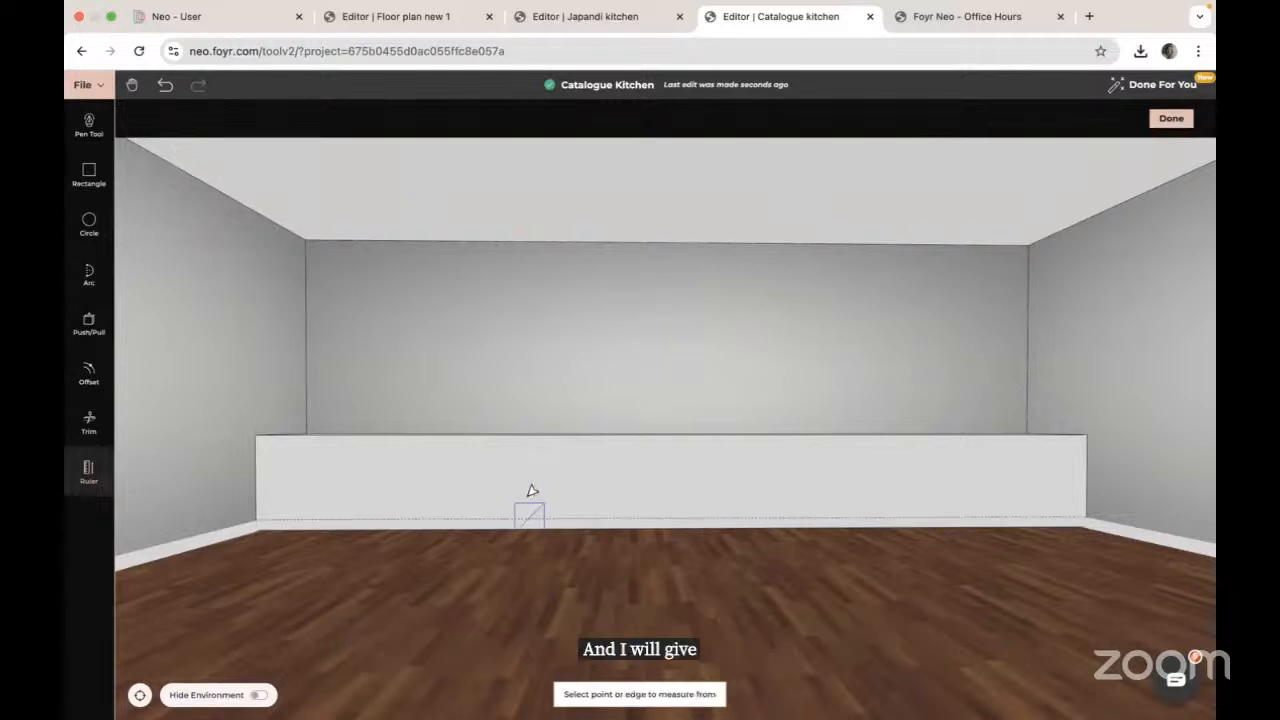
click(561, 436)
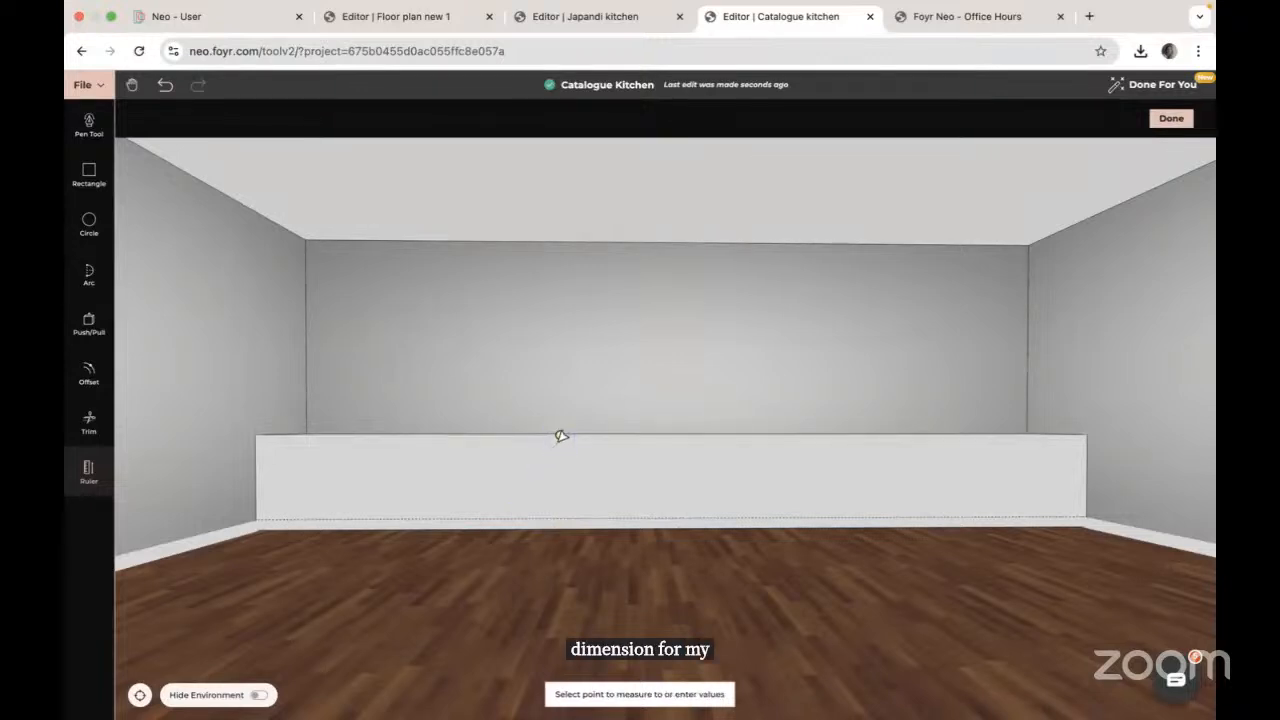
text(0.03)
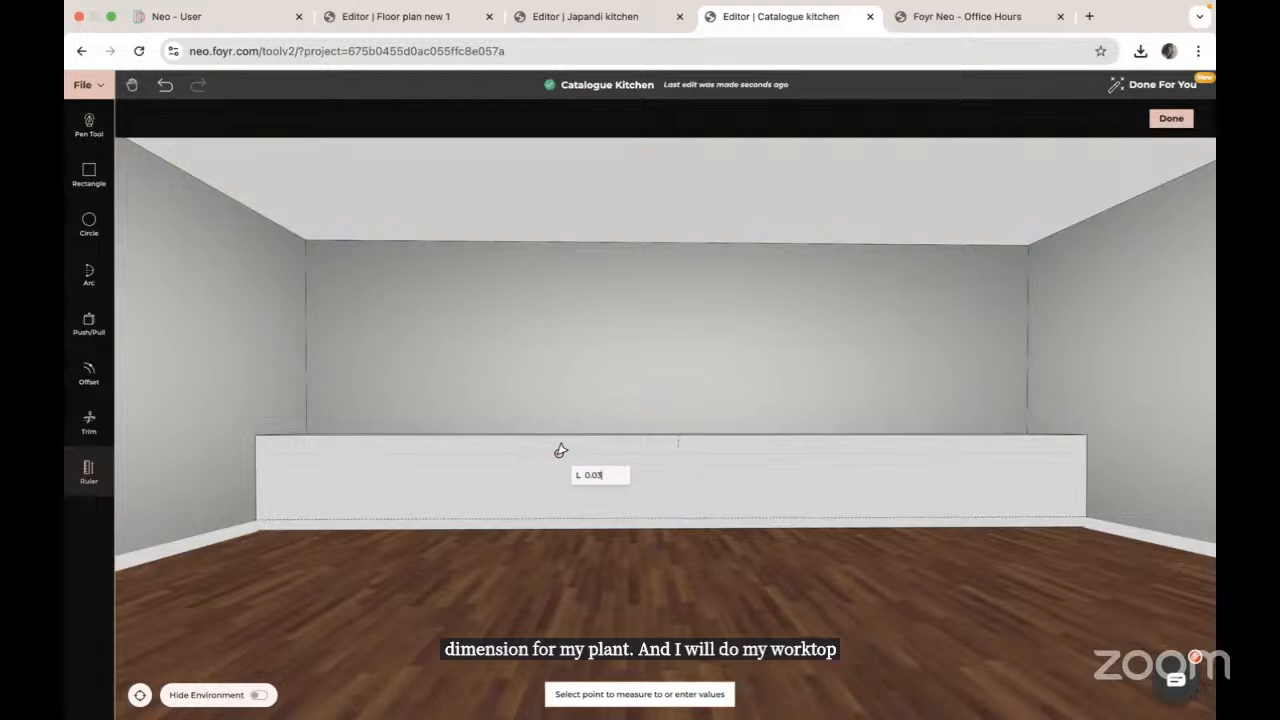
key(Return)
right_drag(320, 497, 480, 440)
scroll(480, 440, up, 5)
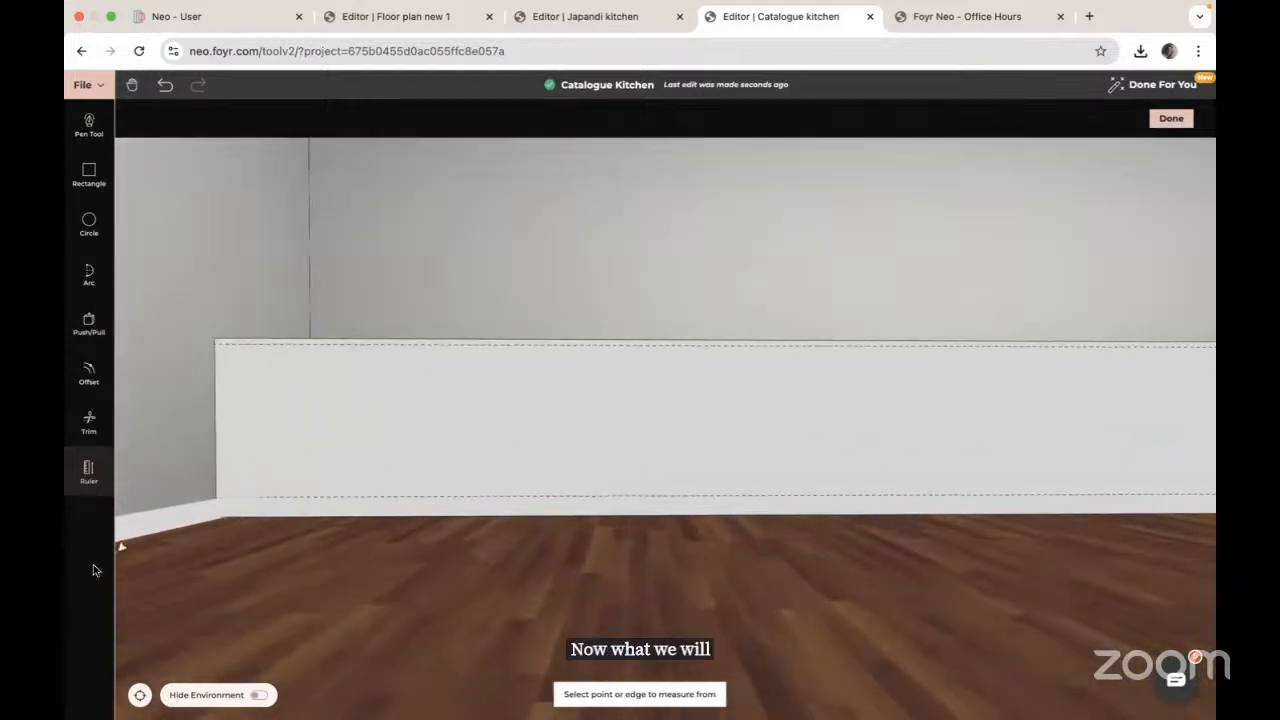
Step: Draw an 8 m line from the wall's left corner to the block's right corner
key(Escape)
right_drag(503, 437, 645, 378)
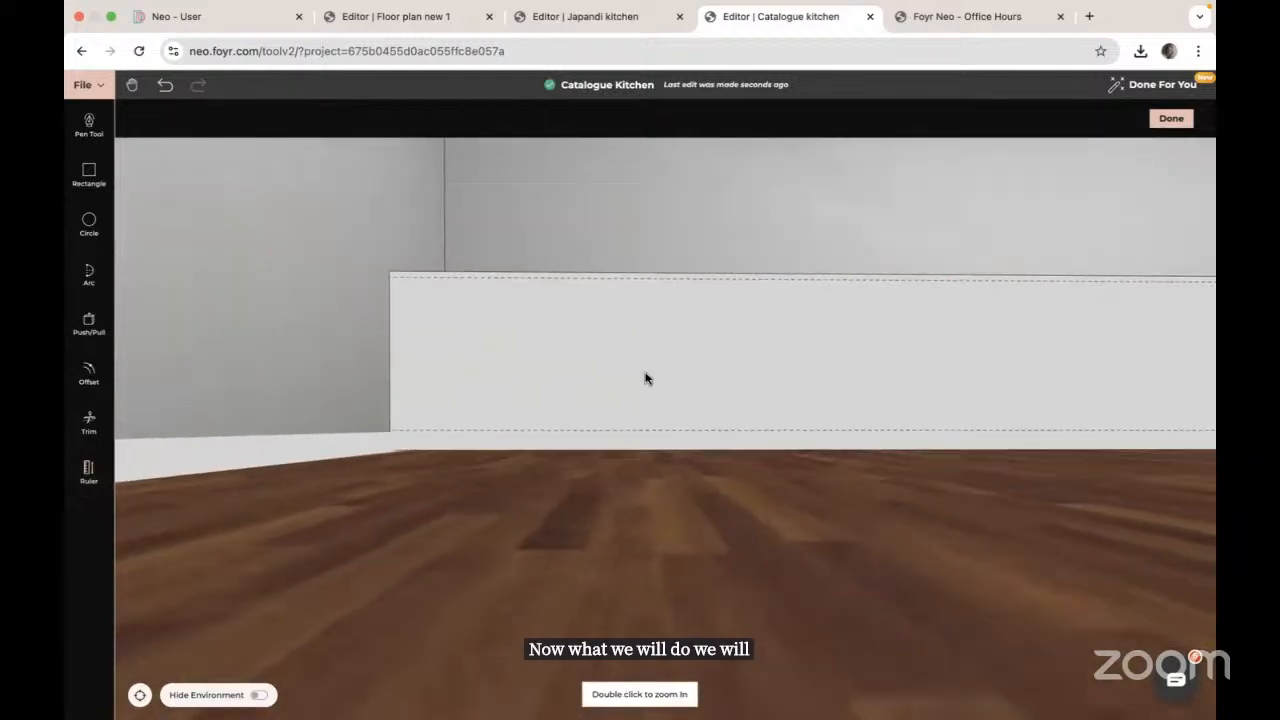
scroll(645, 378, up, 2)
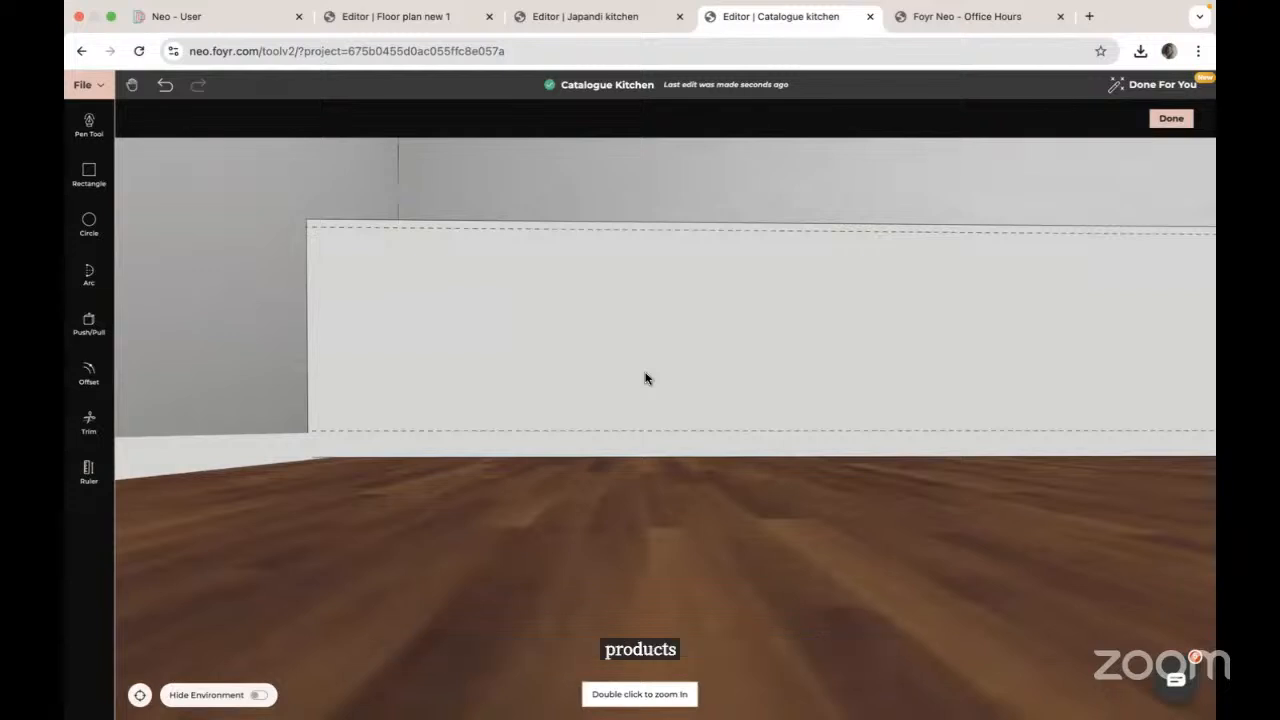
click(96, 121)
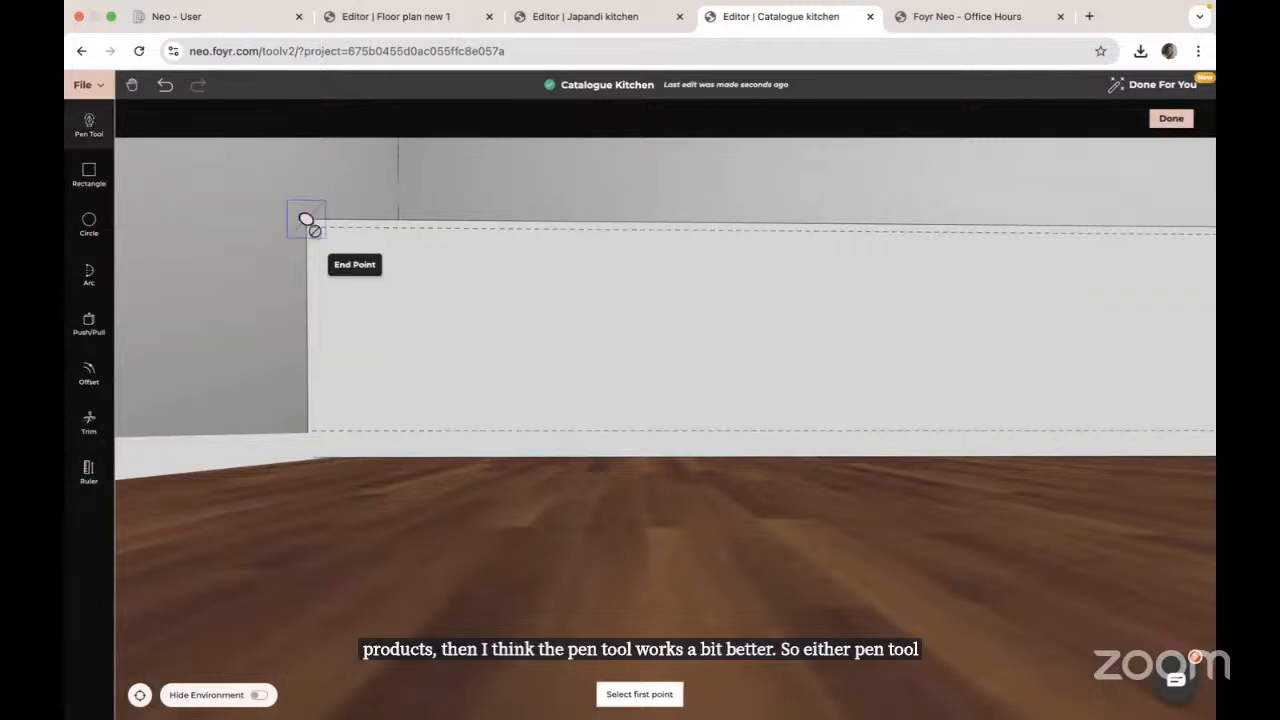
click(309, 430)
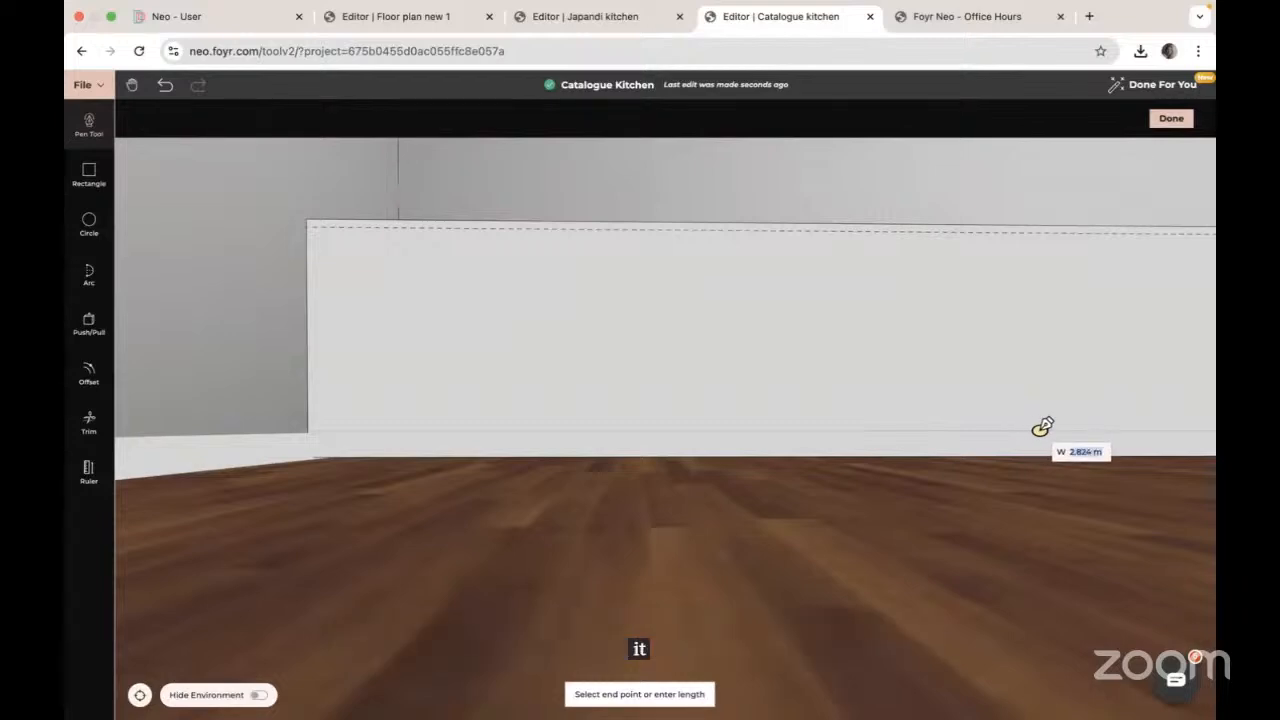
right_drag(1040, 429, 560, 416)
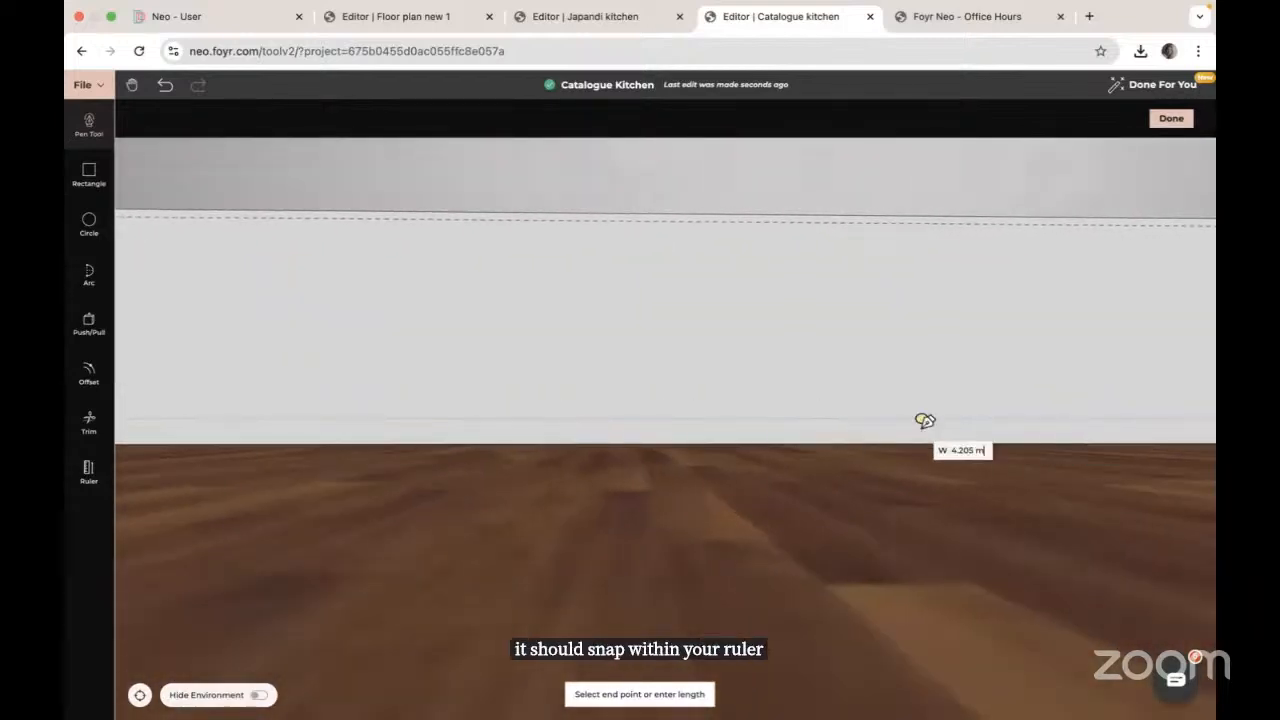
right_drag(1052, 405, 514, 393)
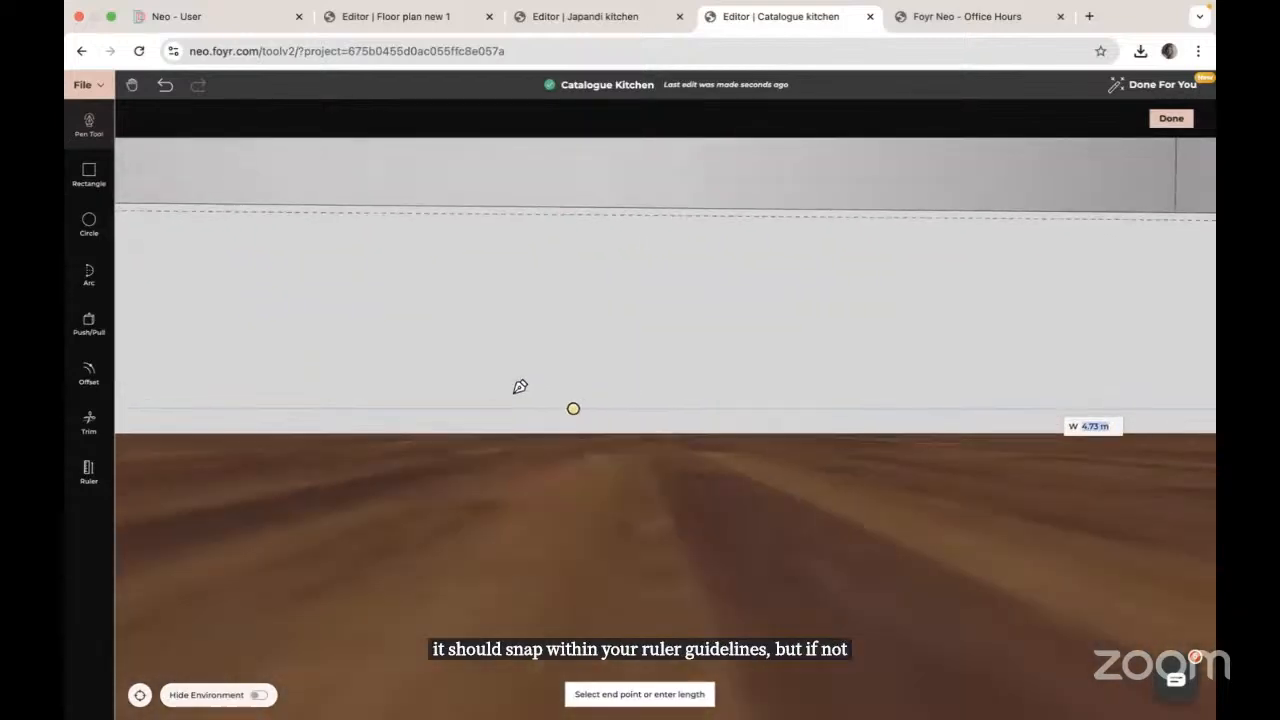
right_drag(1075, 406, 603, 420)
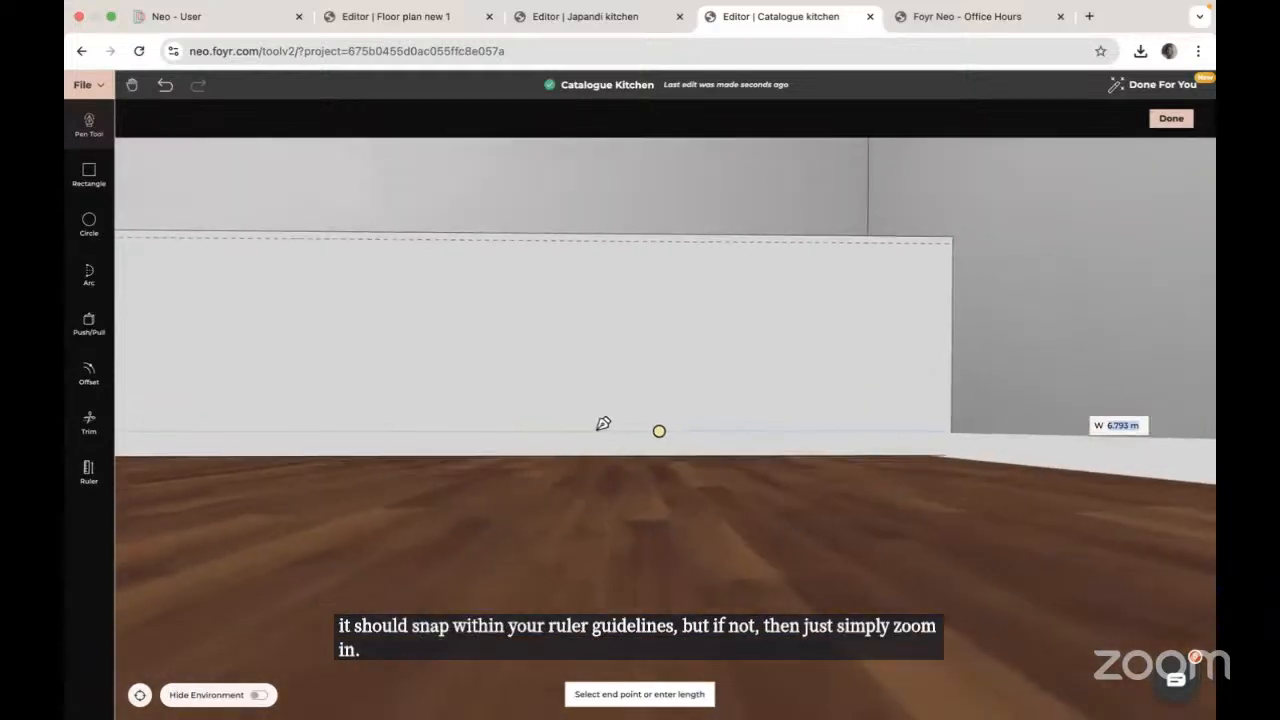
click(951, 430)
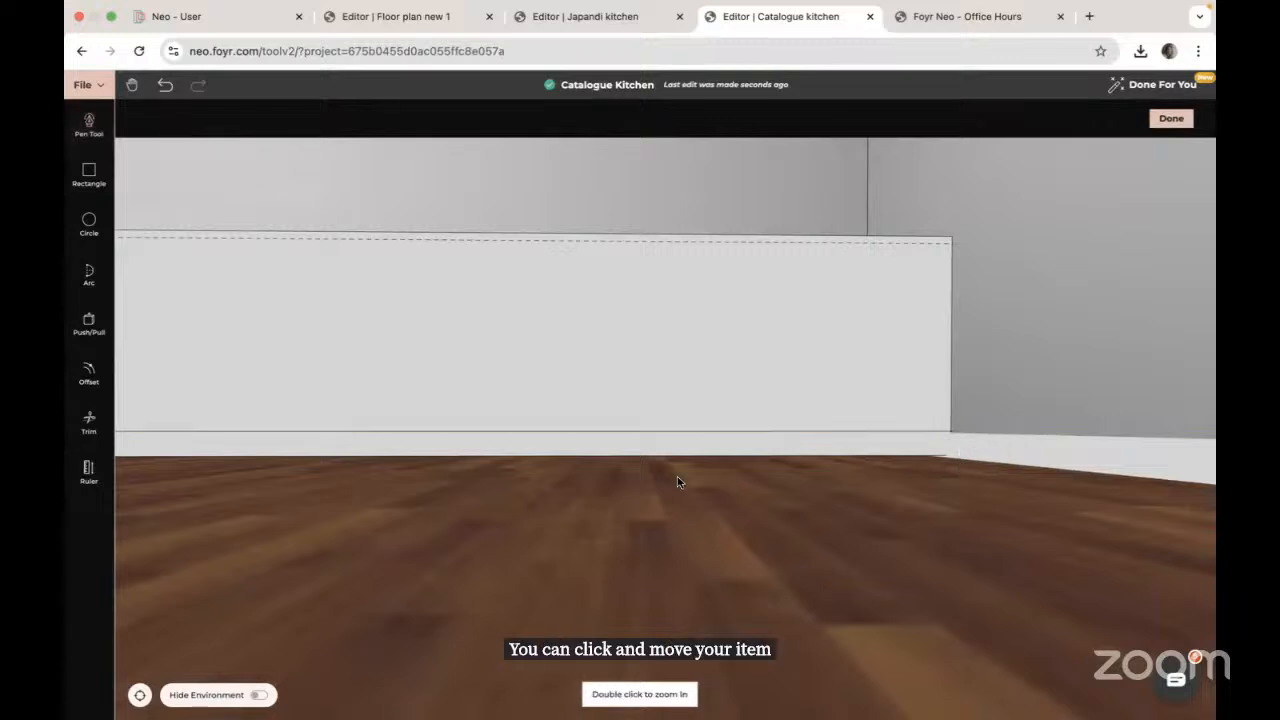
Step: Draw another 8 m line from the panel's top-left corner across to its right end
right_drag(679, 477, 1215, 558)
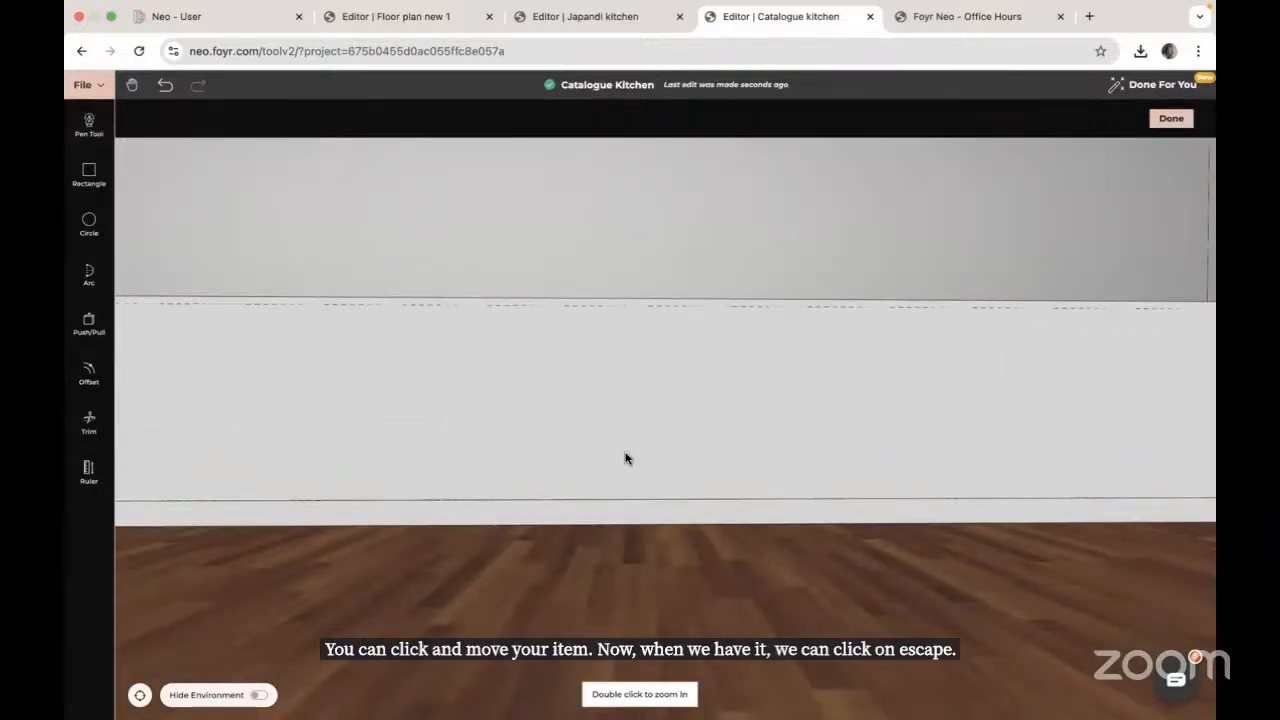
right_drag(626, 452, 1205, 492)
right_drag(364, 424, 674, 457)
scroll(673, 457, up, 3)
scroll(673, 457, up, 3)
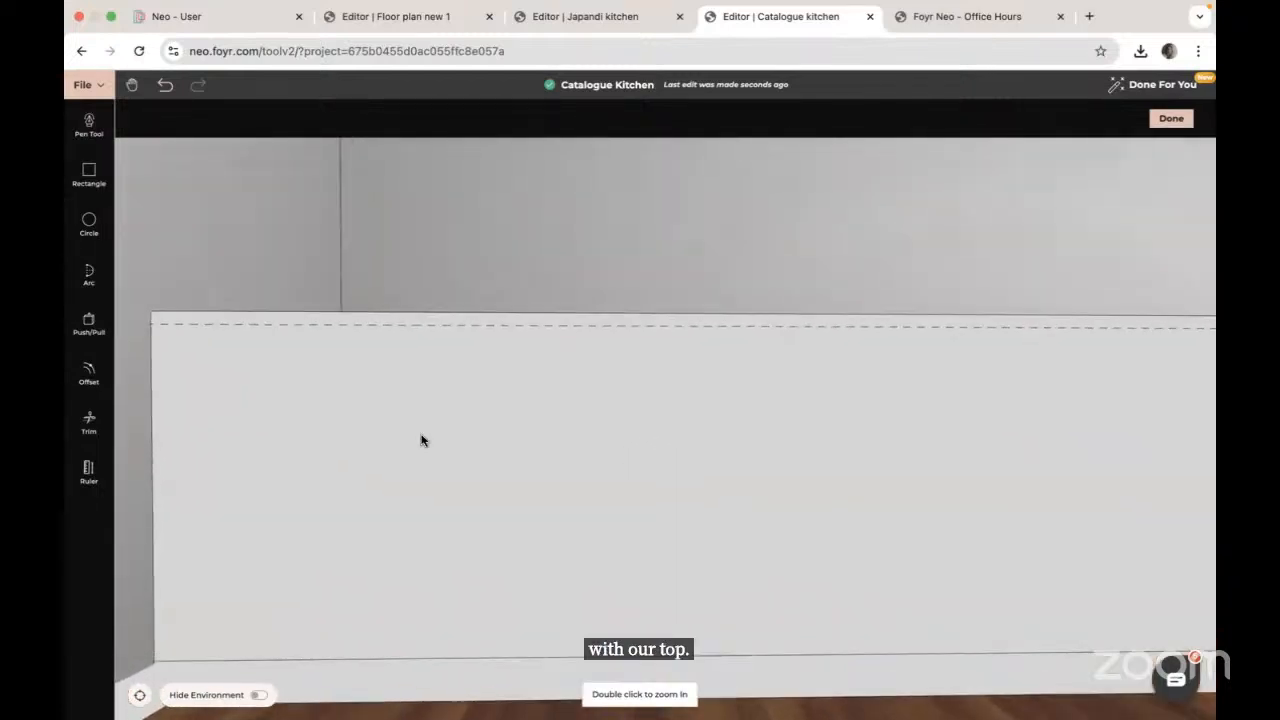
right_drag(421, 435, 547, 429)
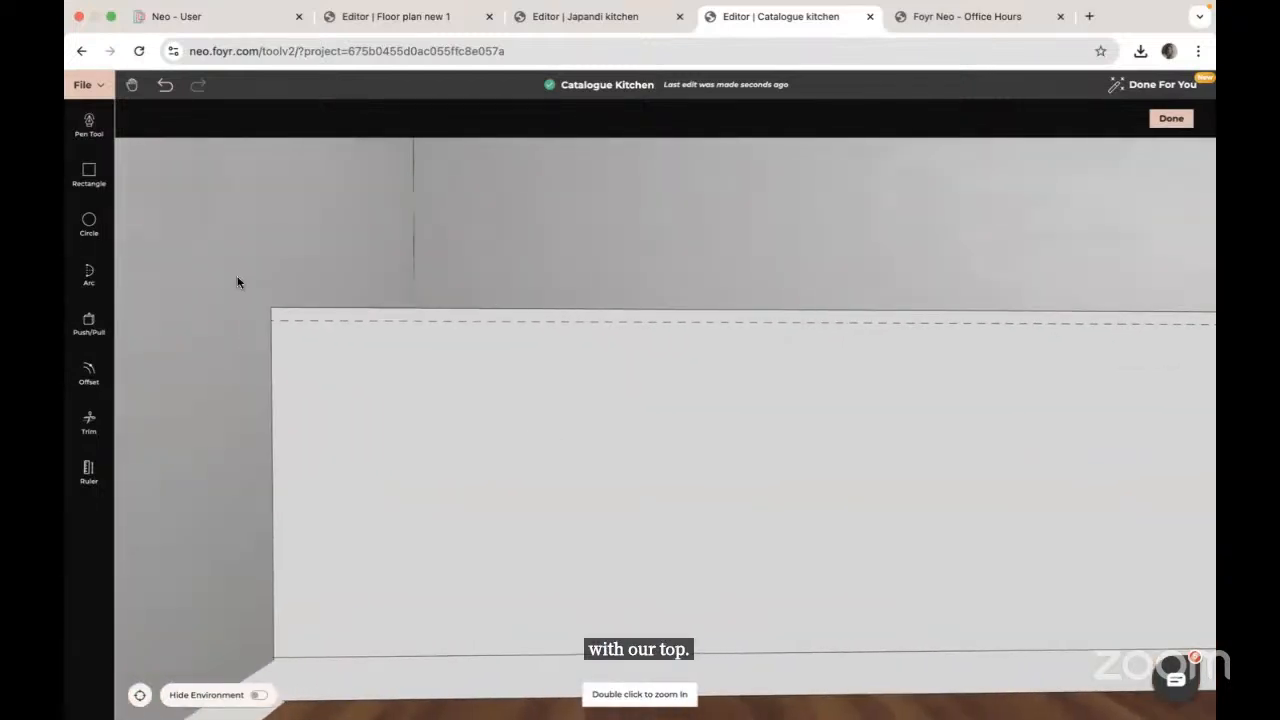
click(89, 125)
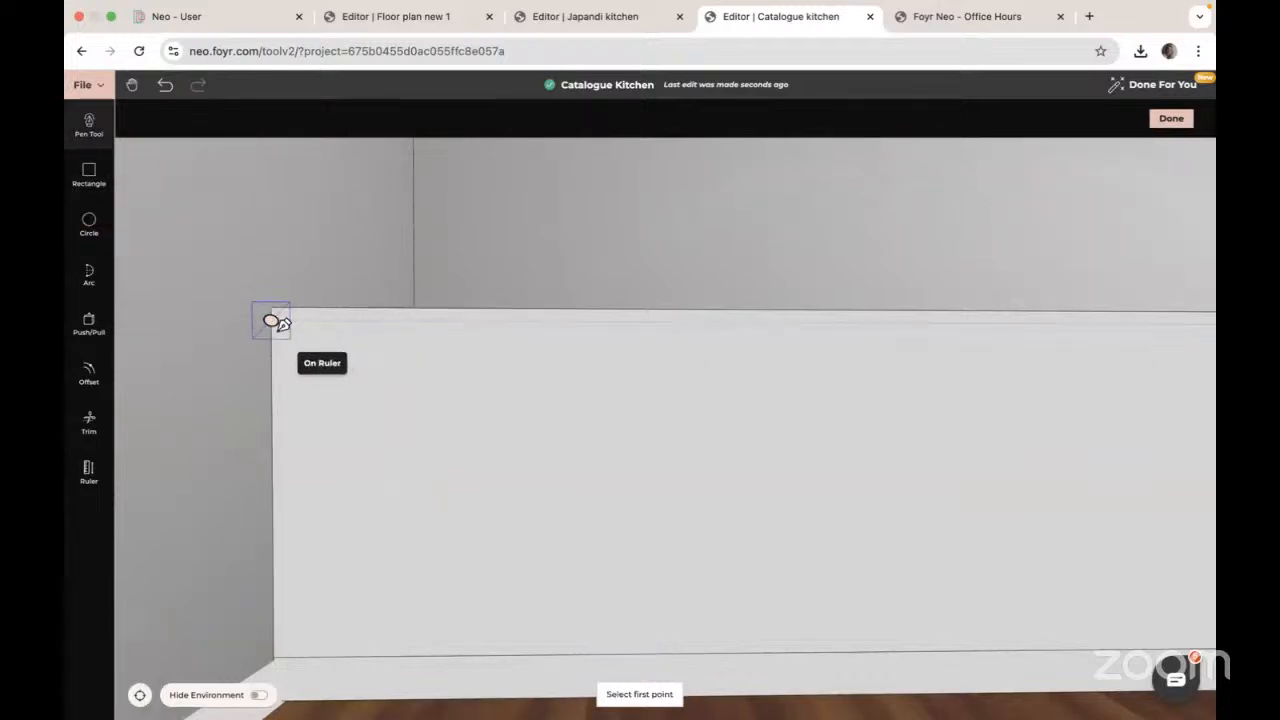
click(272, 318)
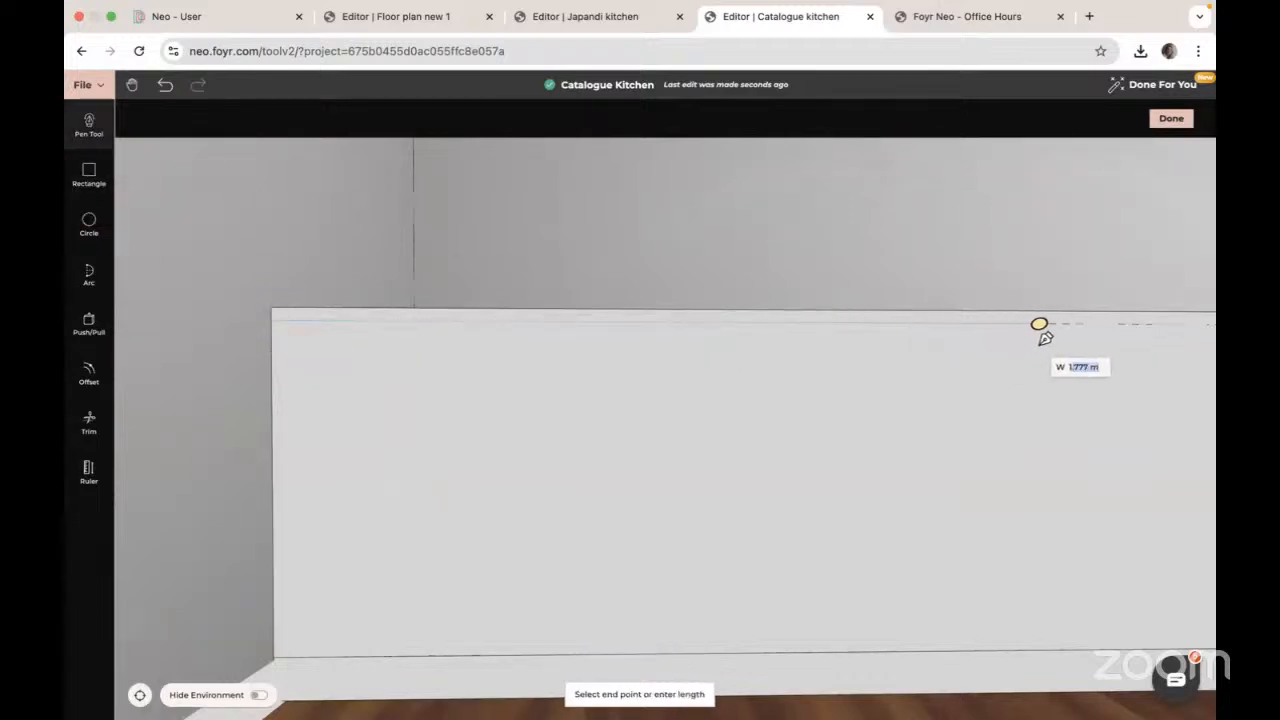
right_drag(1045, 339, 481, 343)
scroll(482, 342, down, 3)
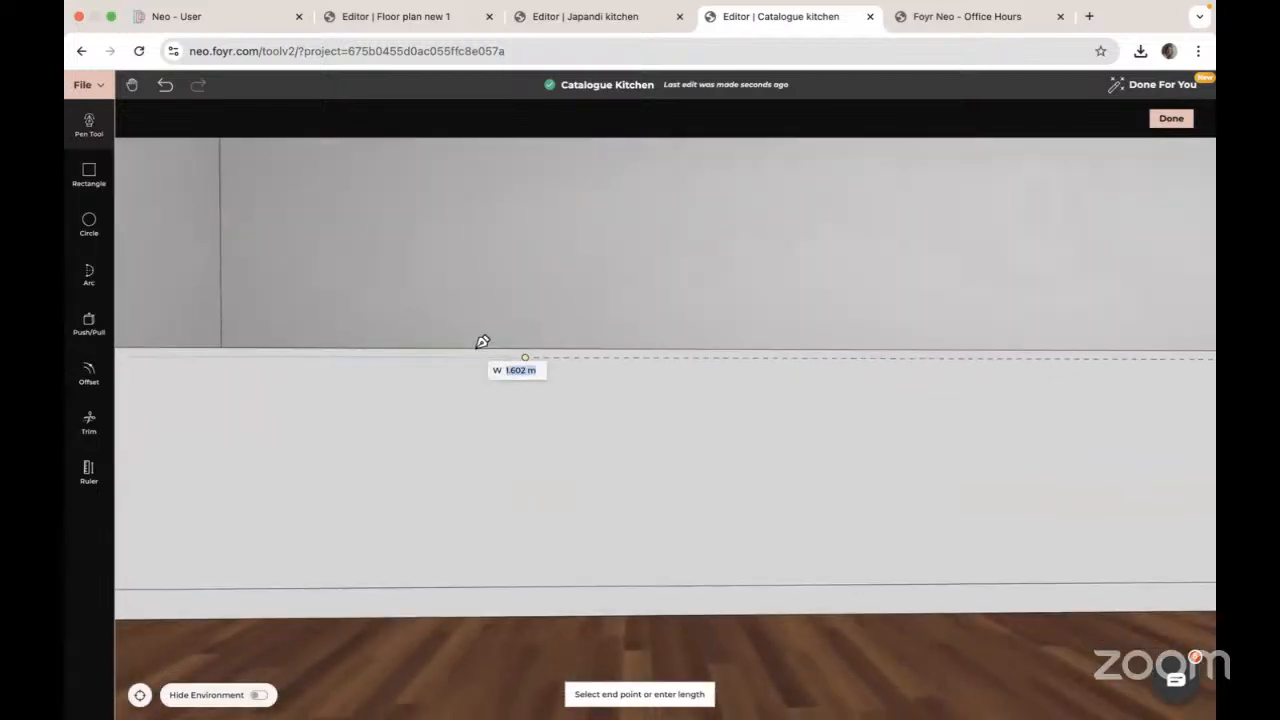
right_drag(1040, 357, 224, 357)
right_drag(963, 355, 289, 337)
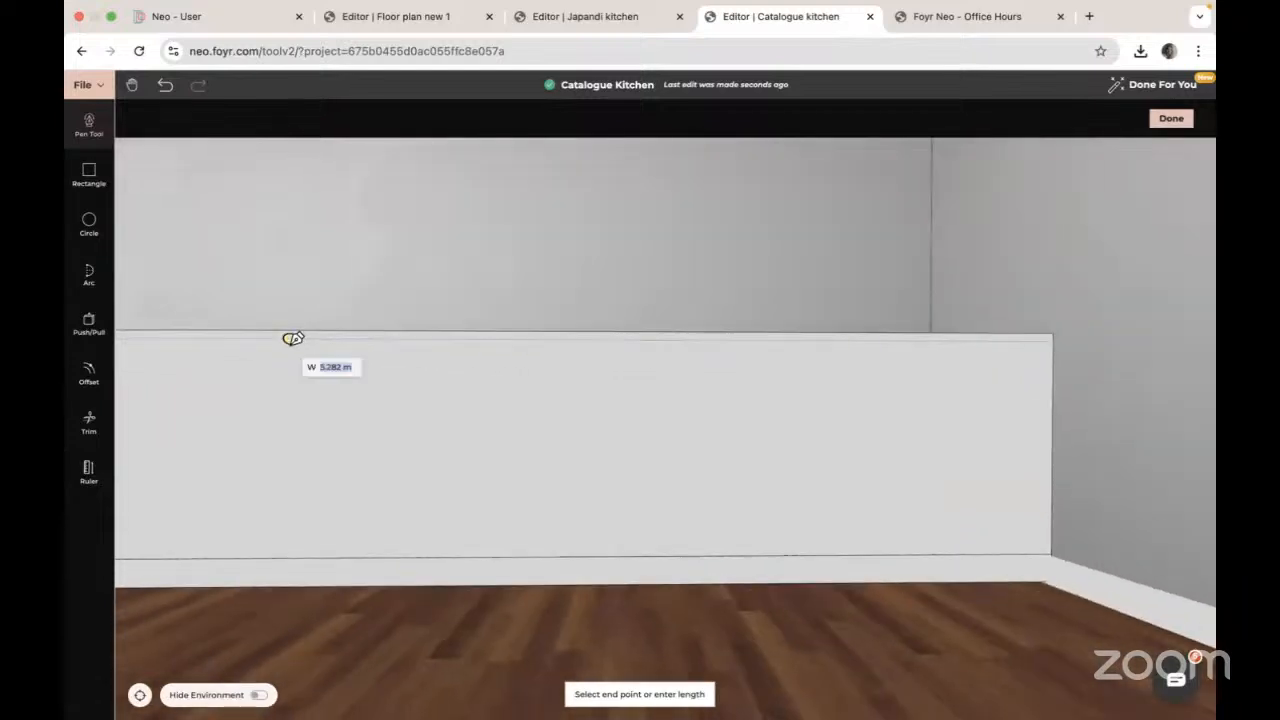
right_drag(849, 343, 517, 346)
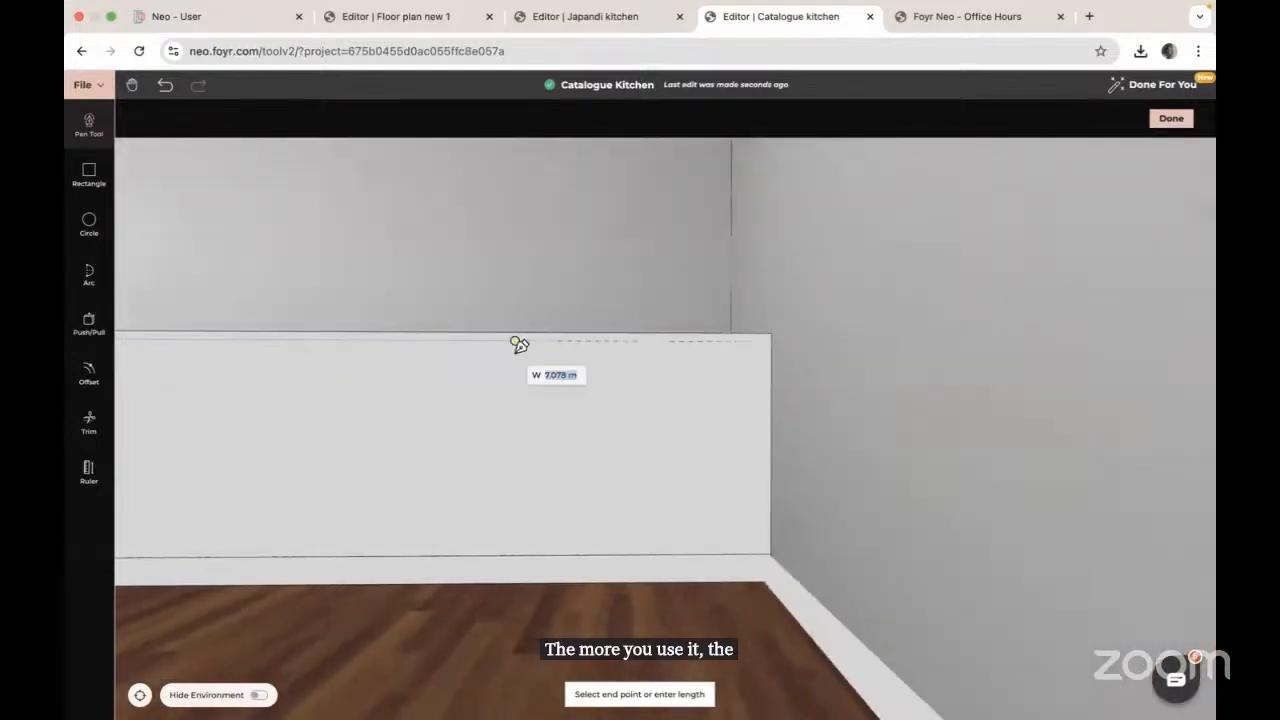
click(764, 365)
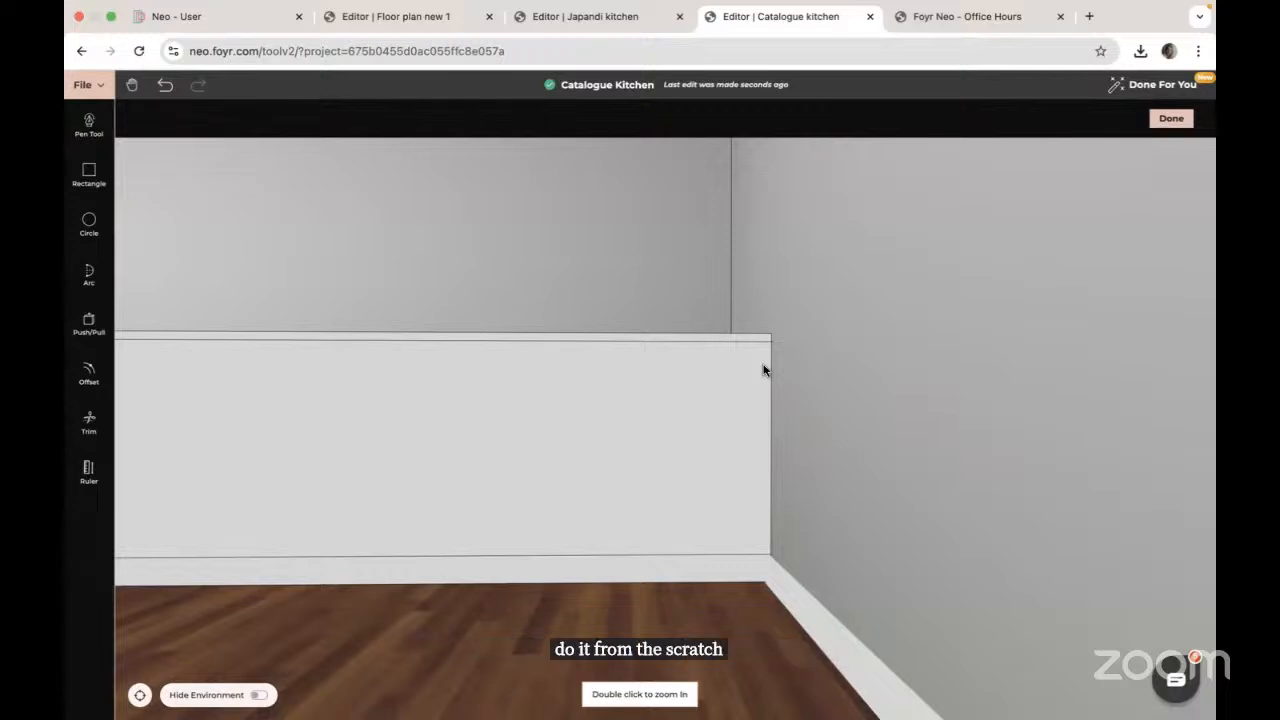
Step: Push the panel's bottom strip in 0.03 m with Push/Pull to form the toe-kick
scroll(373, 534, down, 1)
right_drag(403, 500, 532, 435)
drag(692, 437, 629, 446)
right_drag(841, 427, 776, 462)
drag(782, 461, 778, 446)
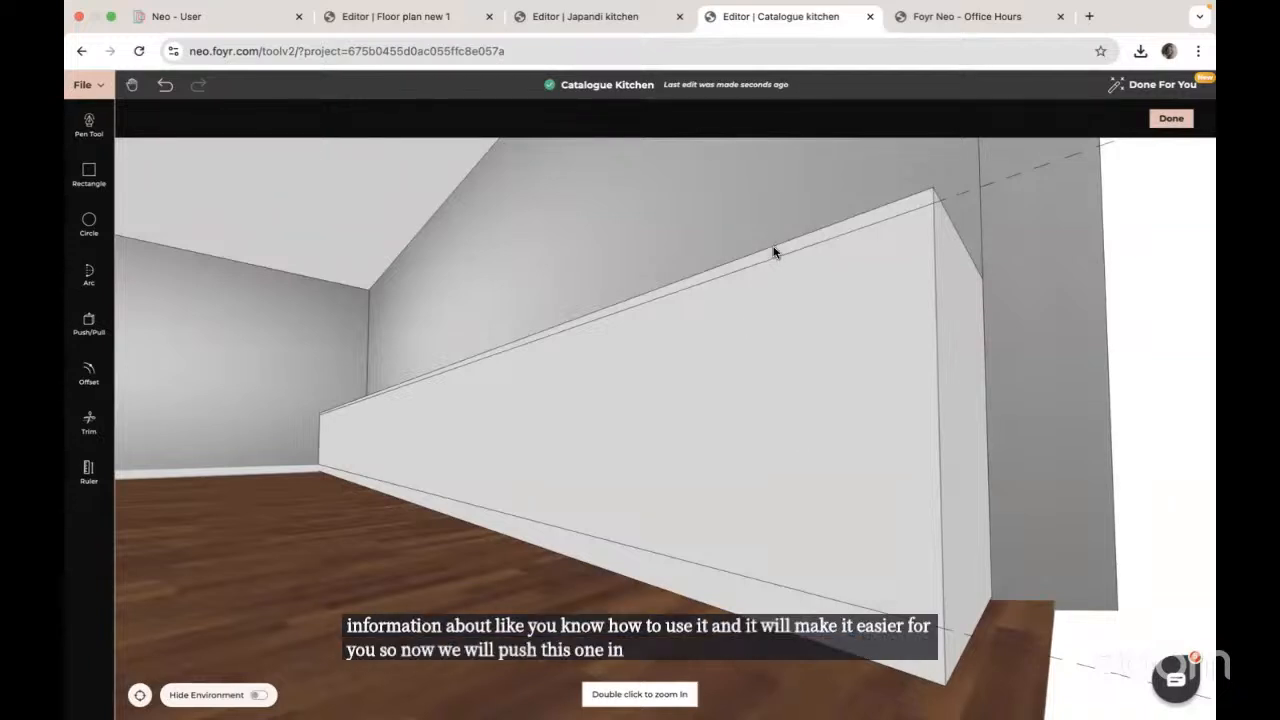
click(90, 324)
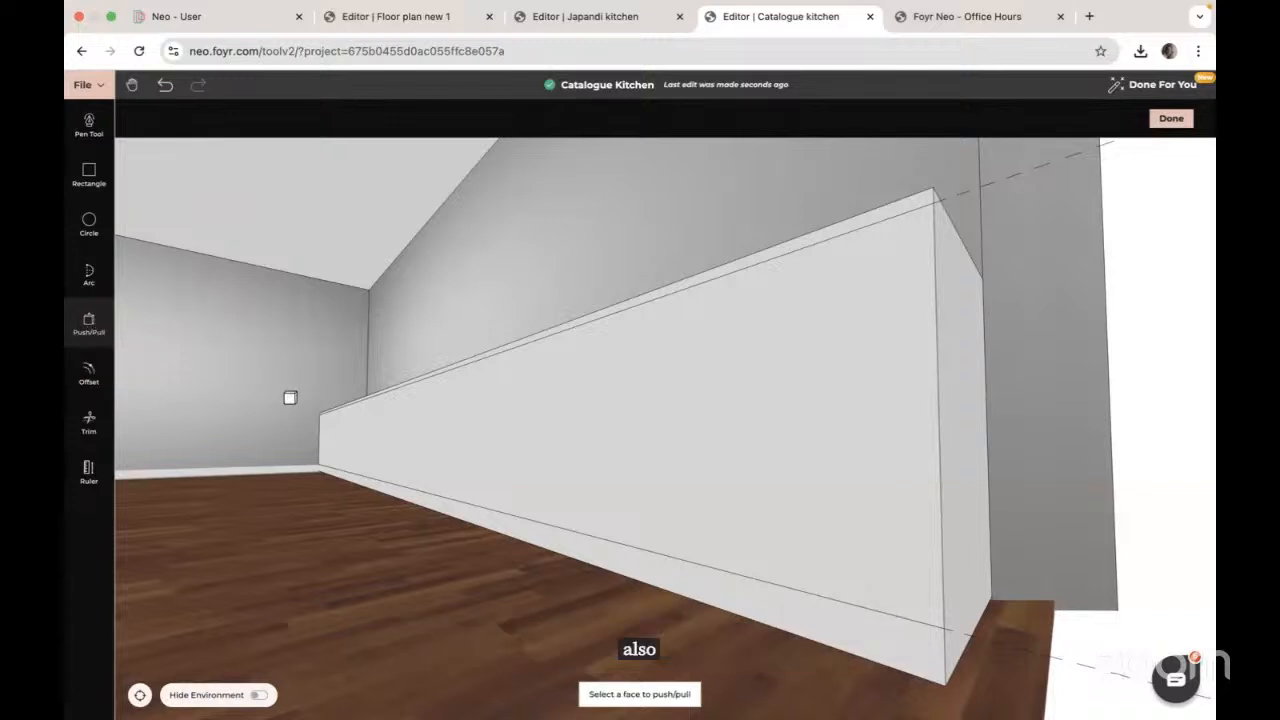
click(569, 547)
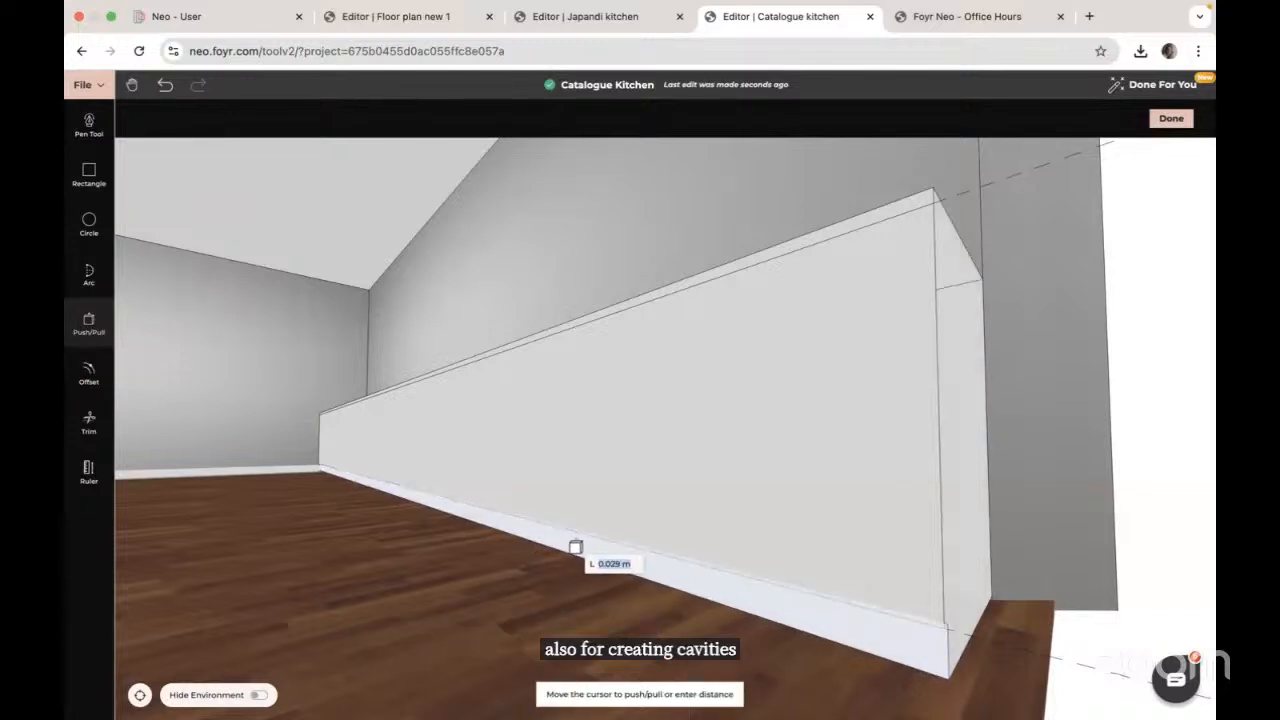
text(0.03)
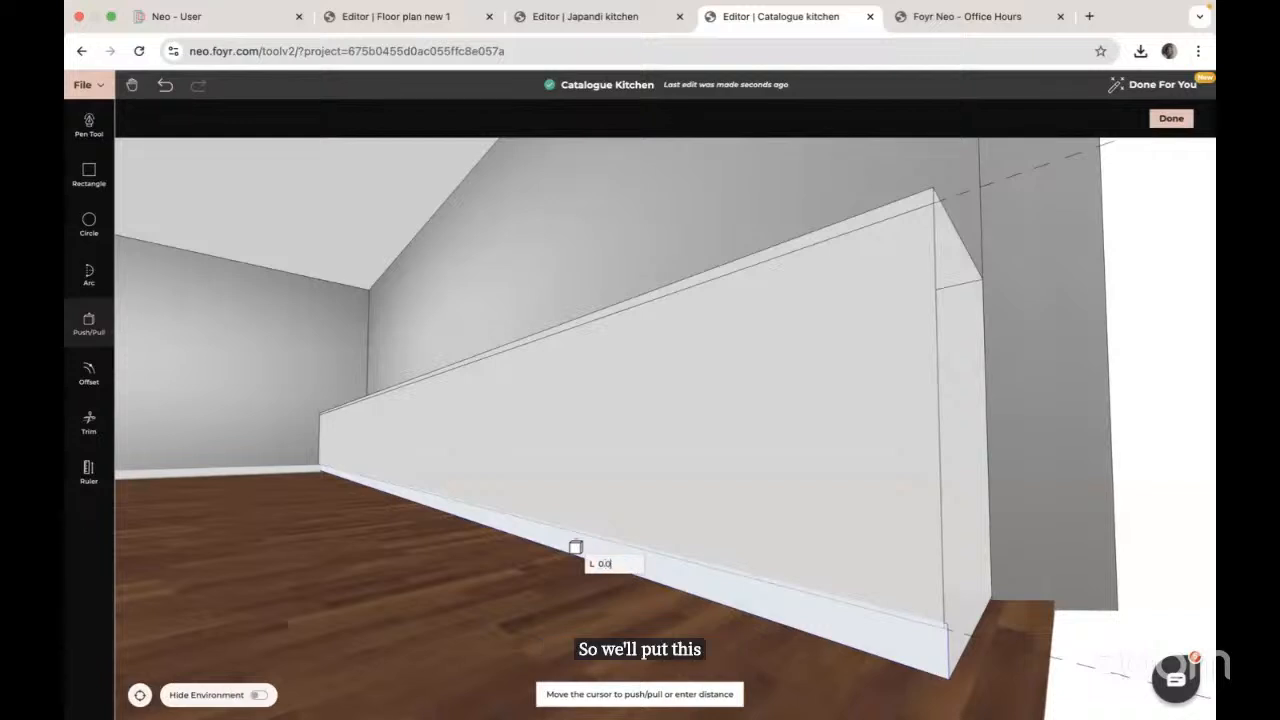
key(Return)
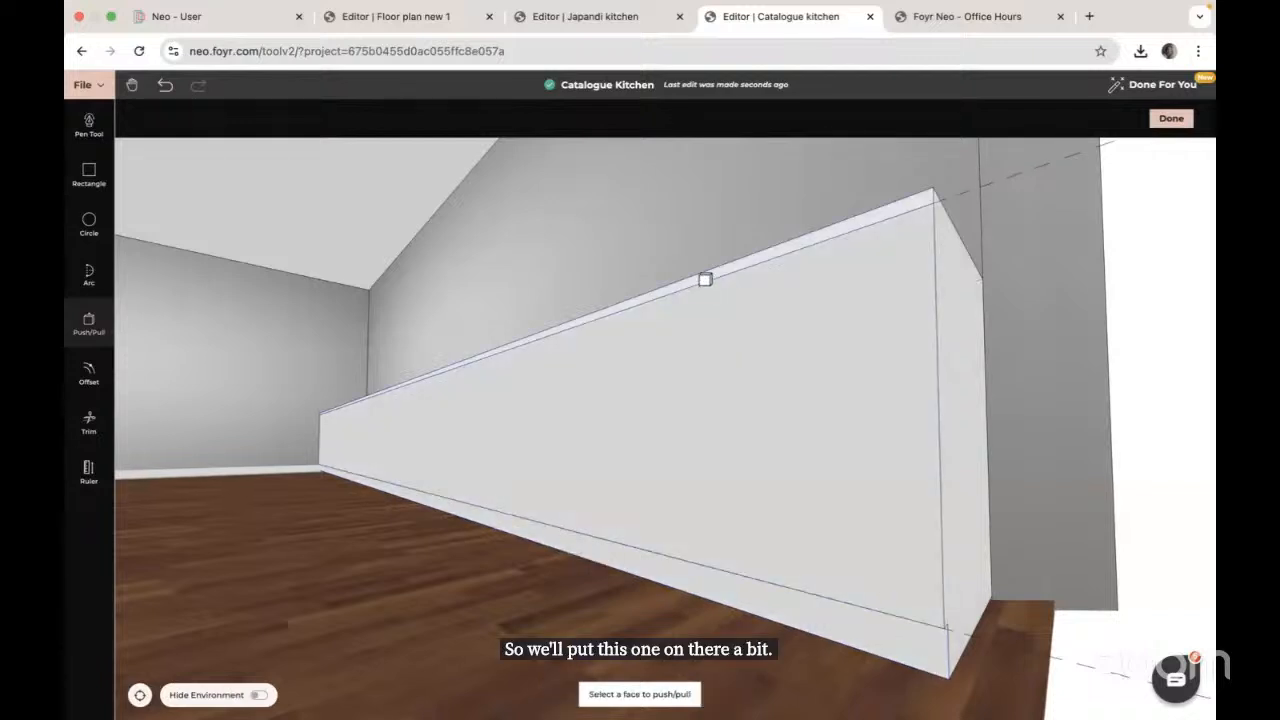
Step: Pull the top strip out 0.02 m to form the lip
click(705, 280)
text(0)
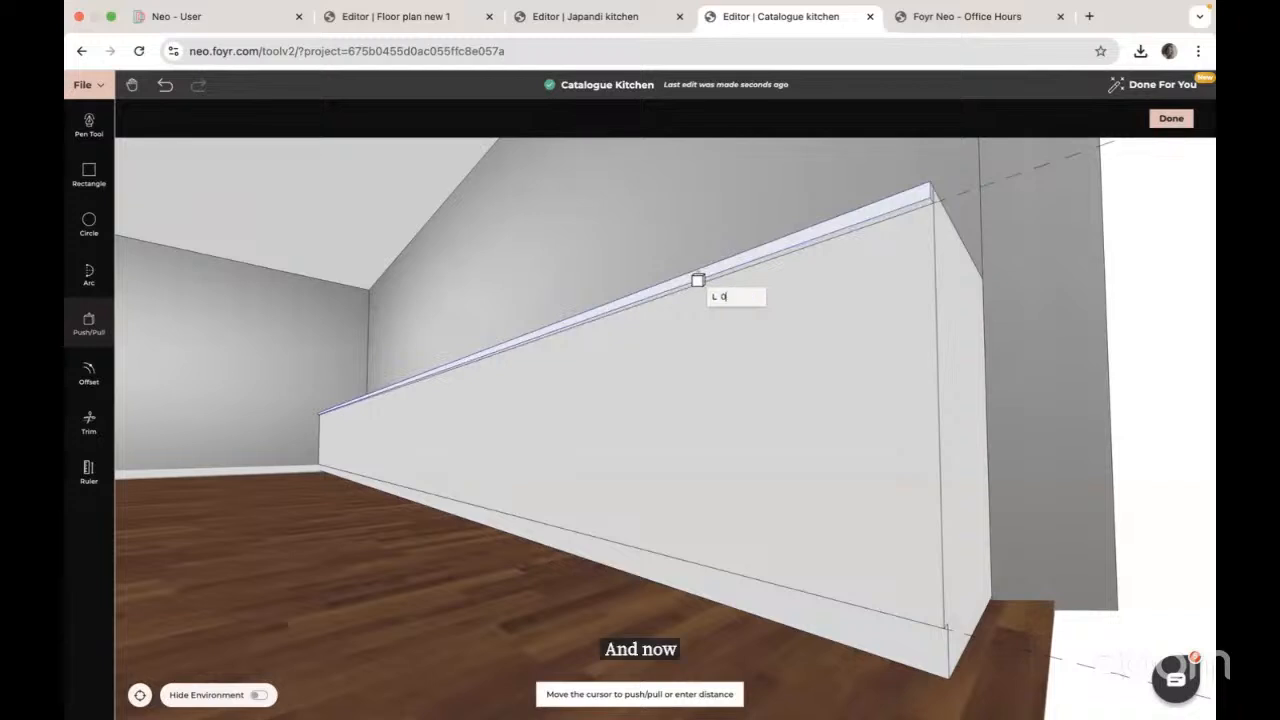
text(.02)
key(Return)
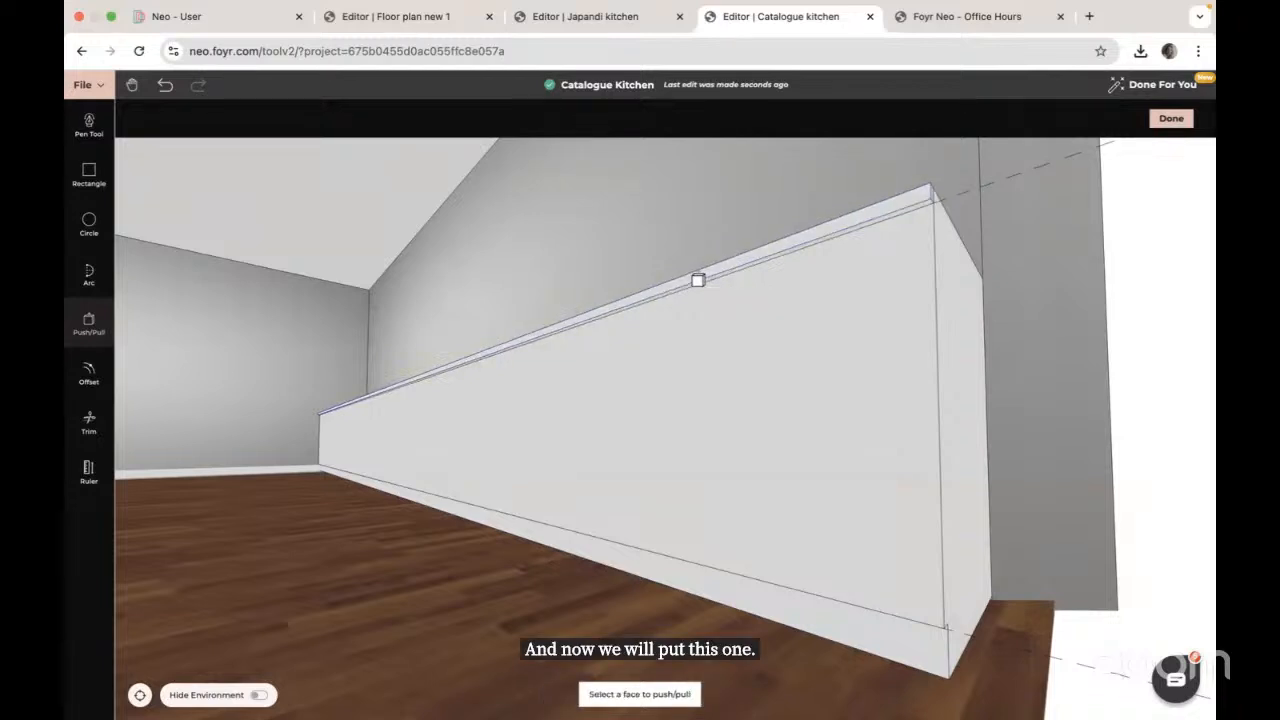
key(Escape)
drag(887, 330, 849, 350)
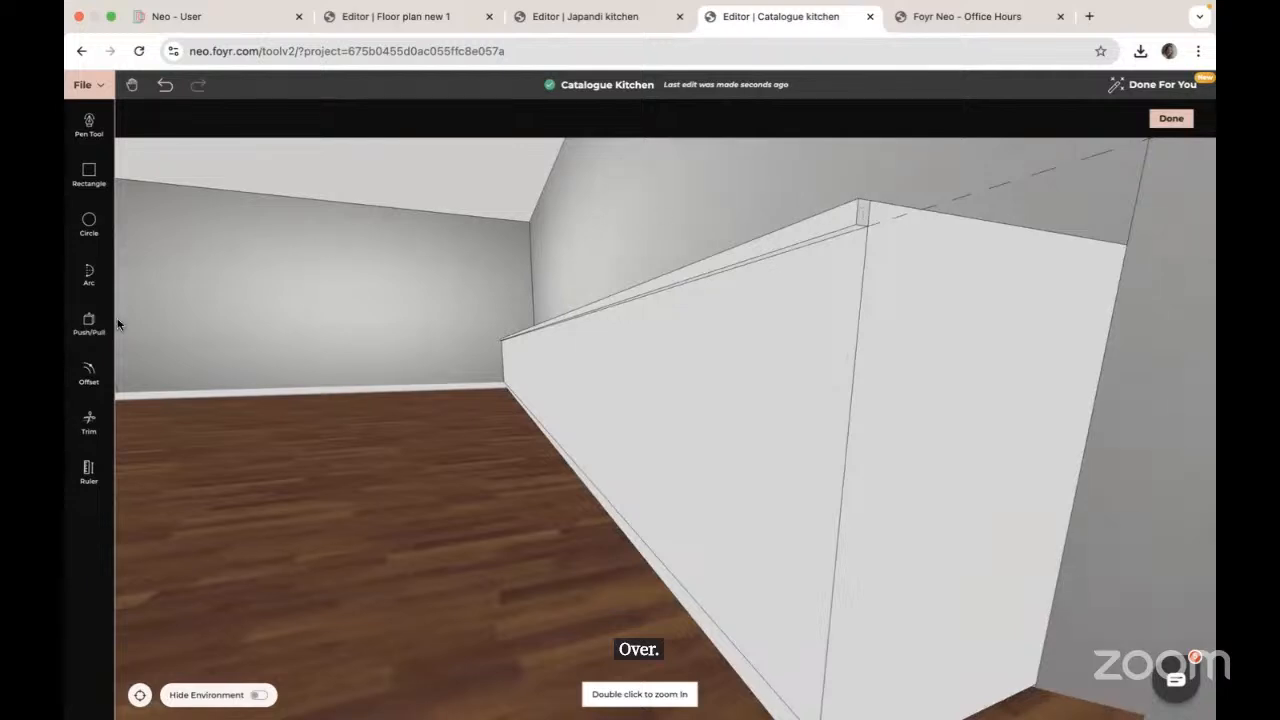
Step: Trim away the two dashed guide lines left at the panel's corners
click(89, 422)
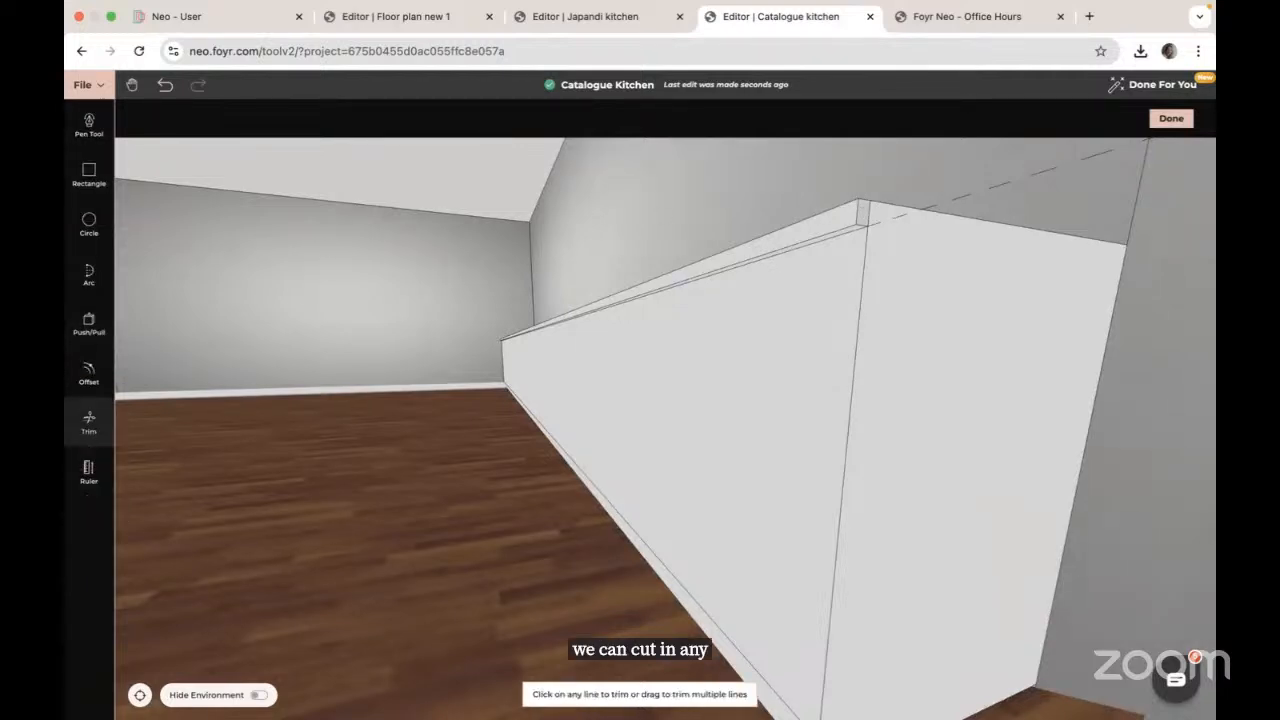
click(870, 211)
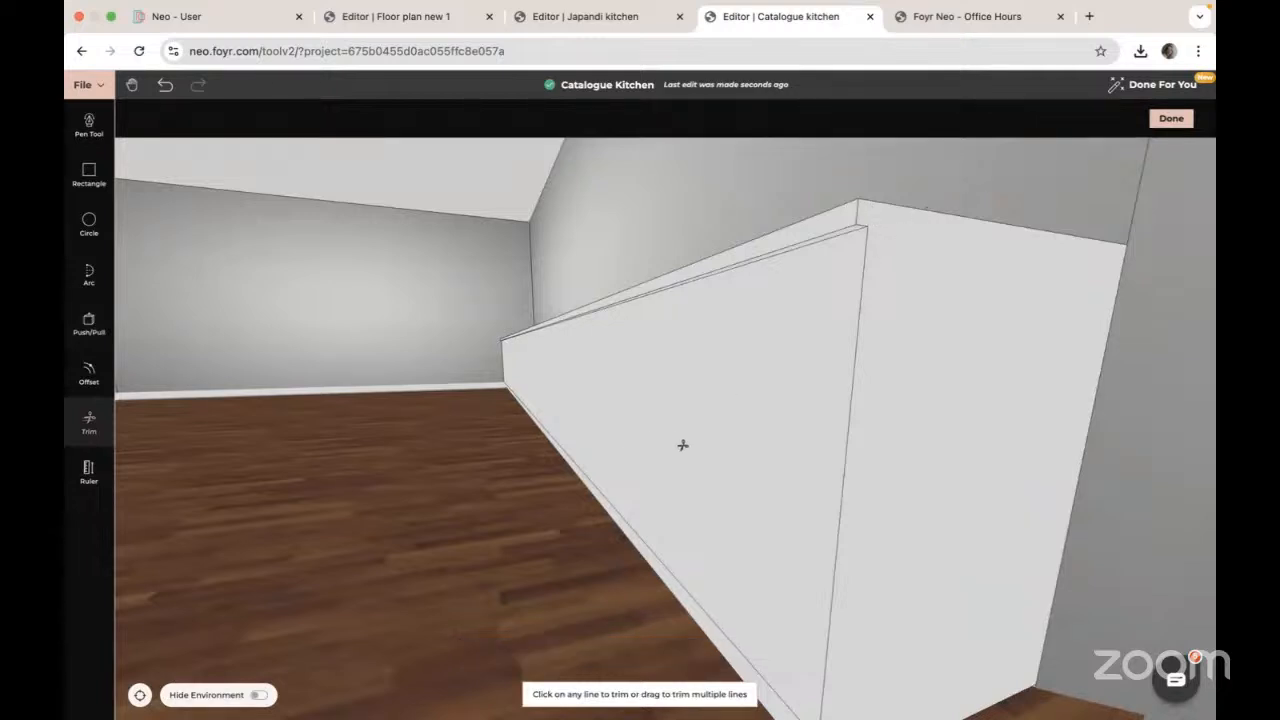
key(Escape)
drag(497, 500, 569, 481)
drag(863, 451, 701, 447)
click(89, 421)
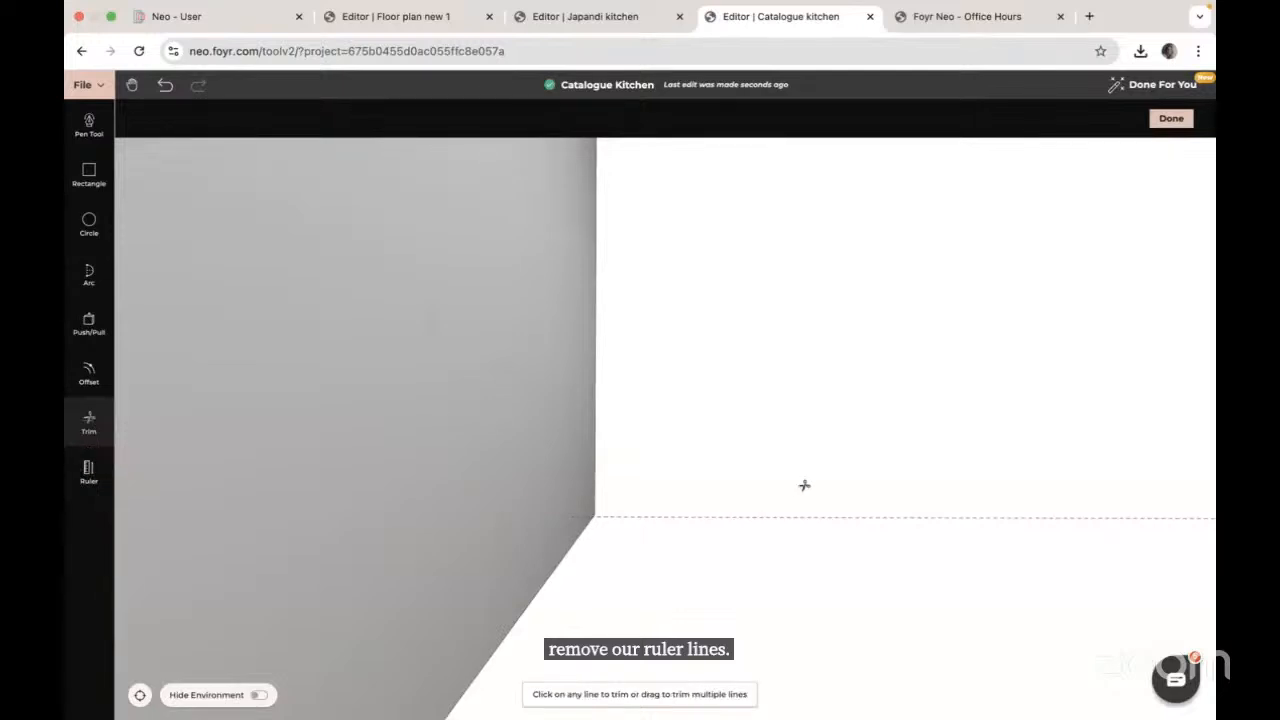
click(758, 514)
key(Escape)
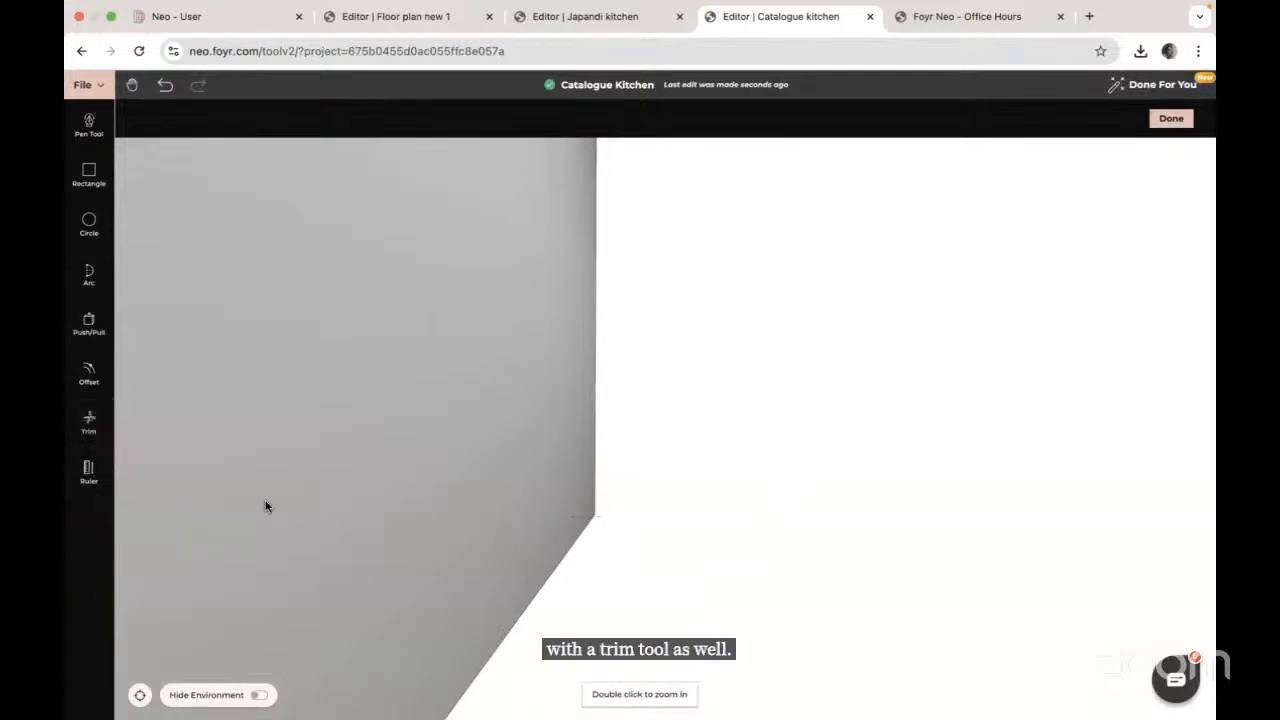
drag(266, 502, 714, 494)
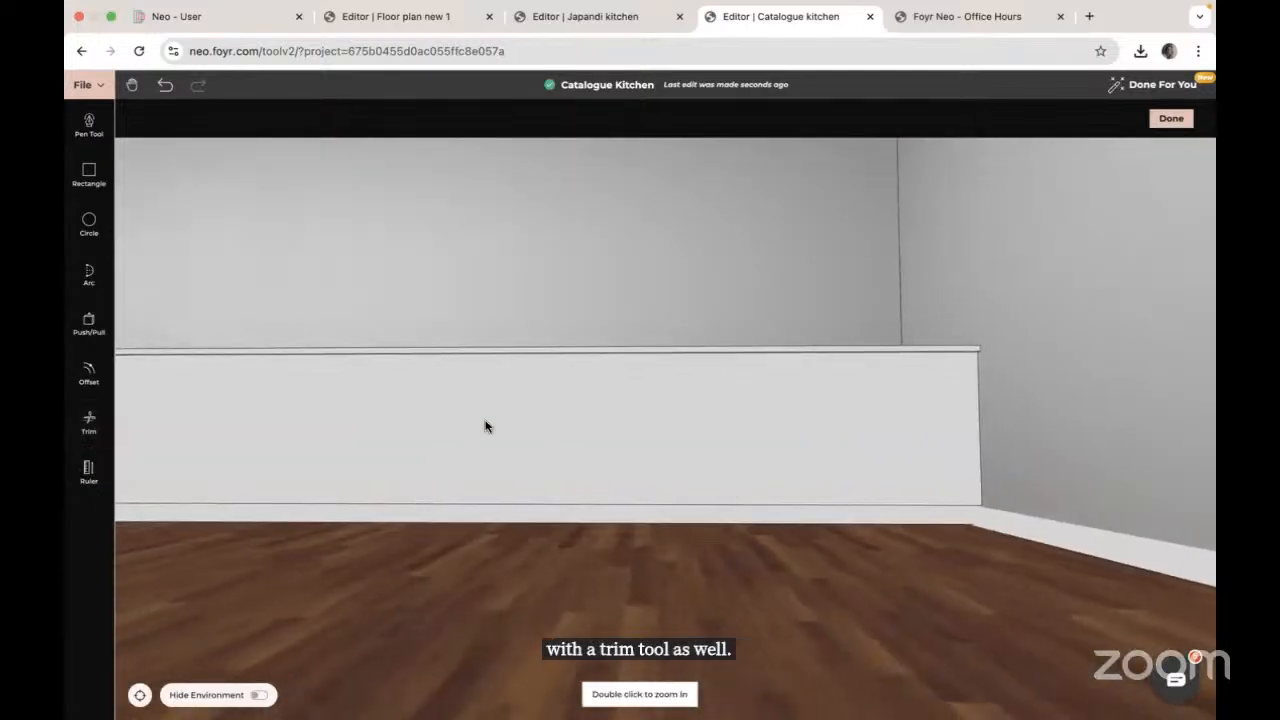
drag(485, 427, 827, 494)
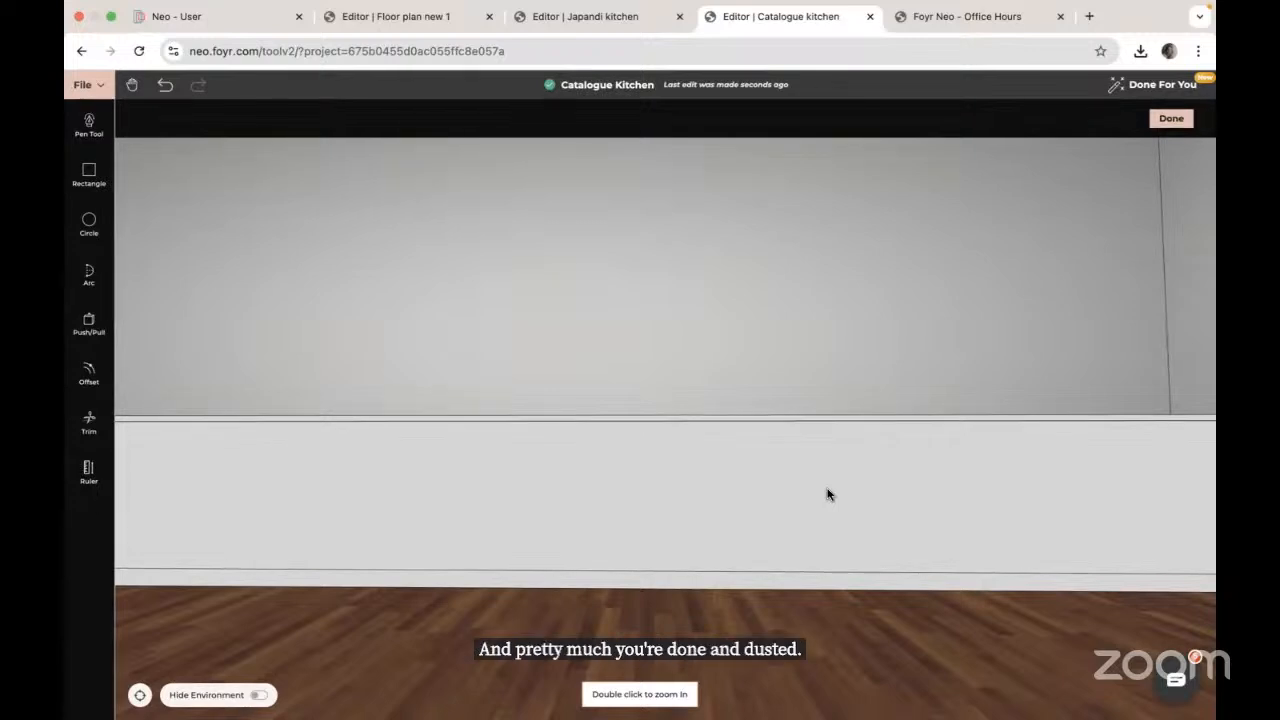
scroll(642, 486, down, 4)
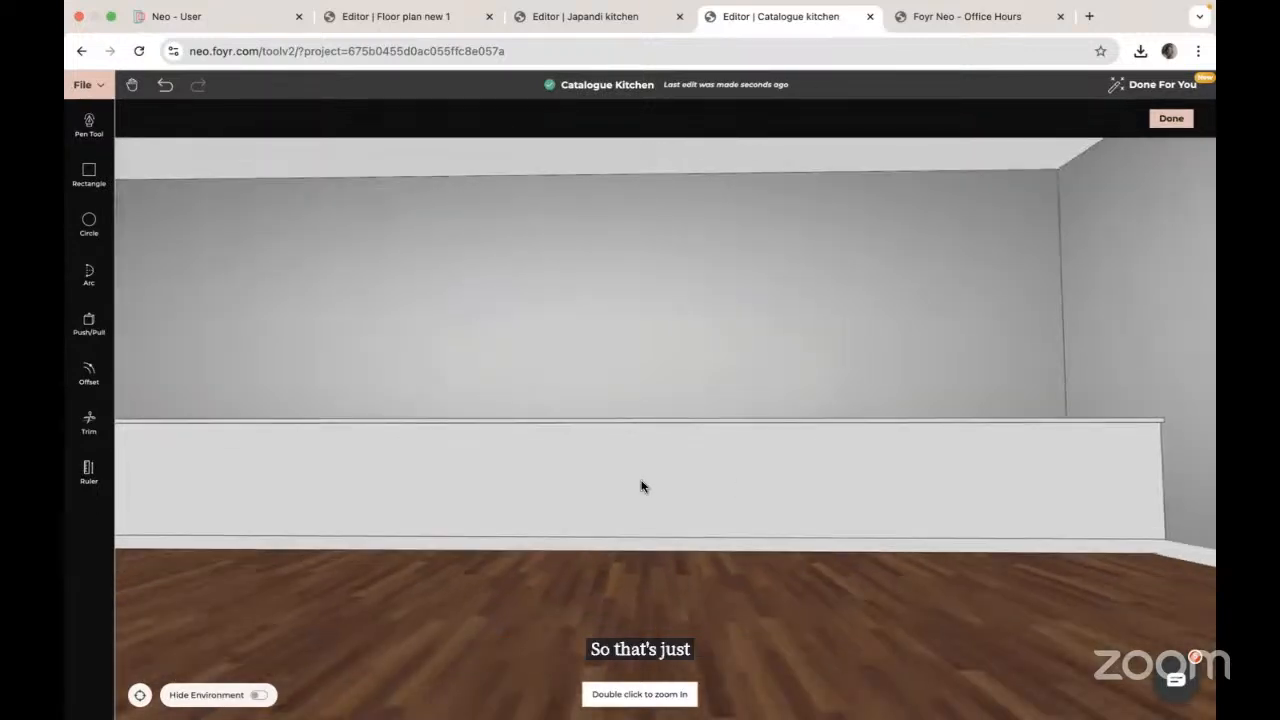
drag(504, 462, 614, 488)
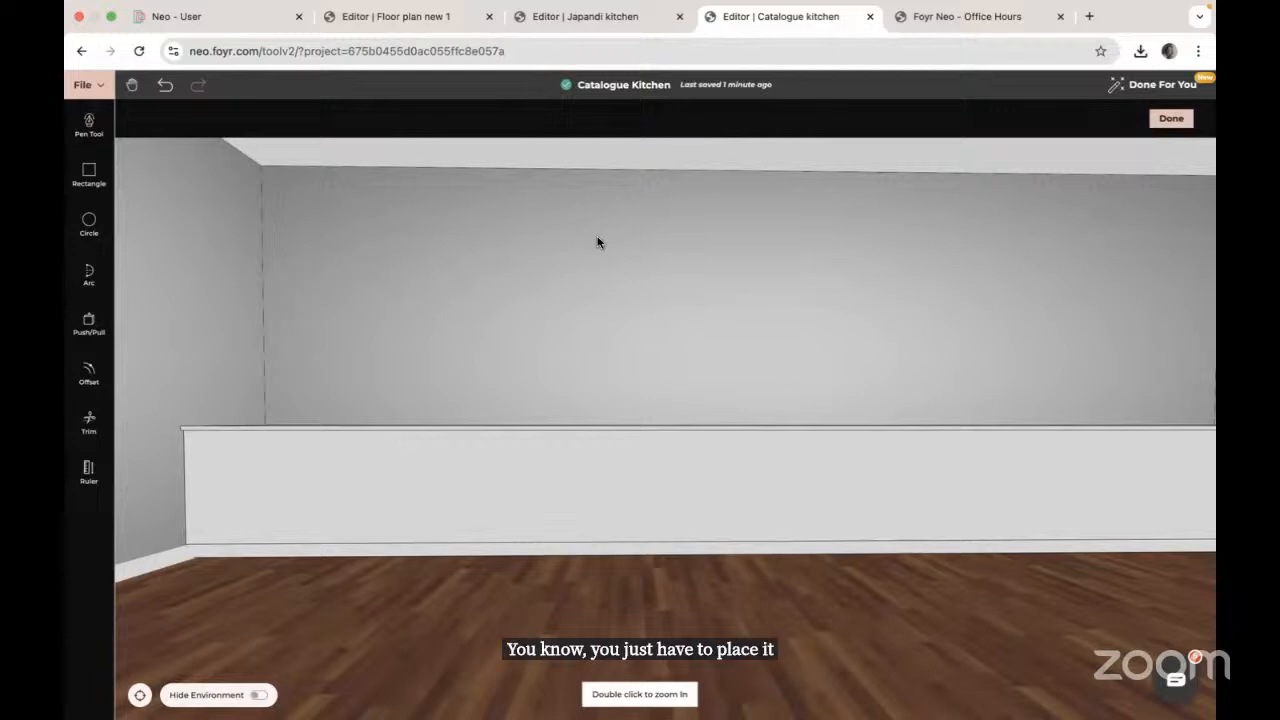
Step: Place a Ruler guide 1 m in from the panel's left corner
click(77, 468)
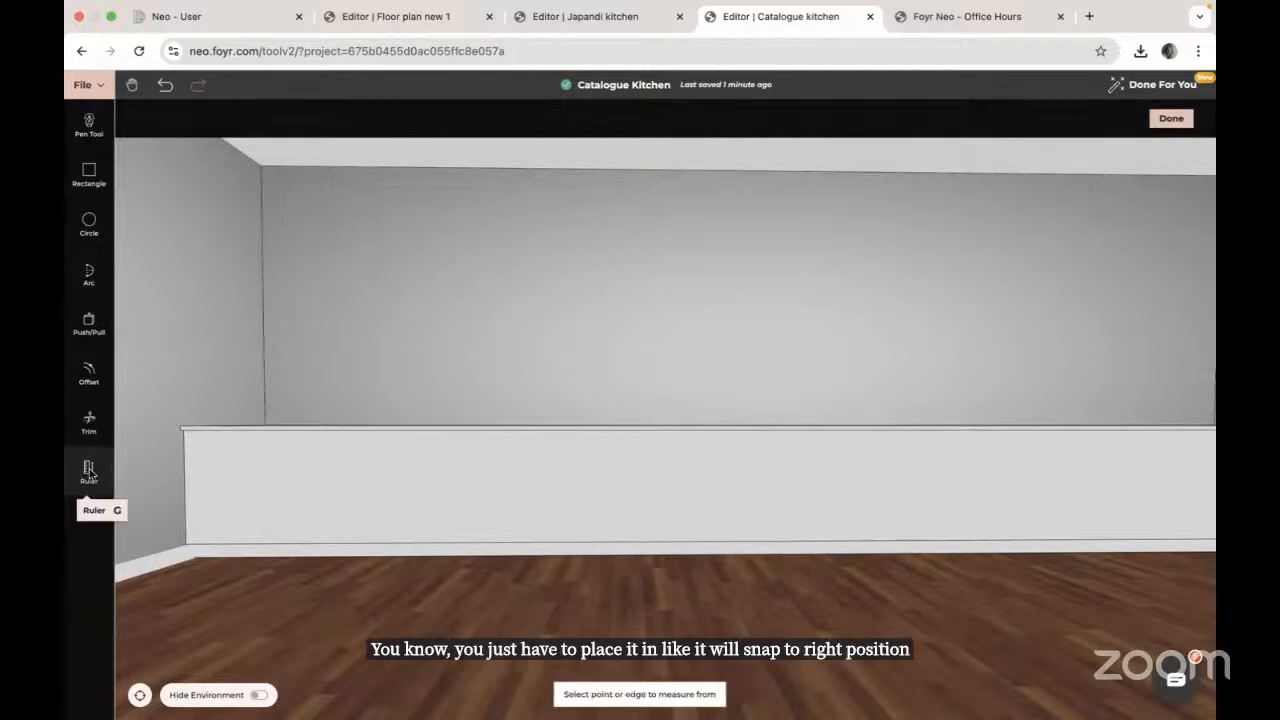
click(194, 478)
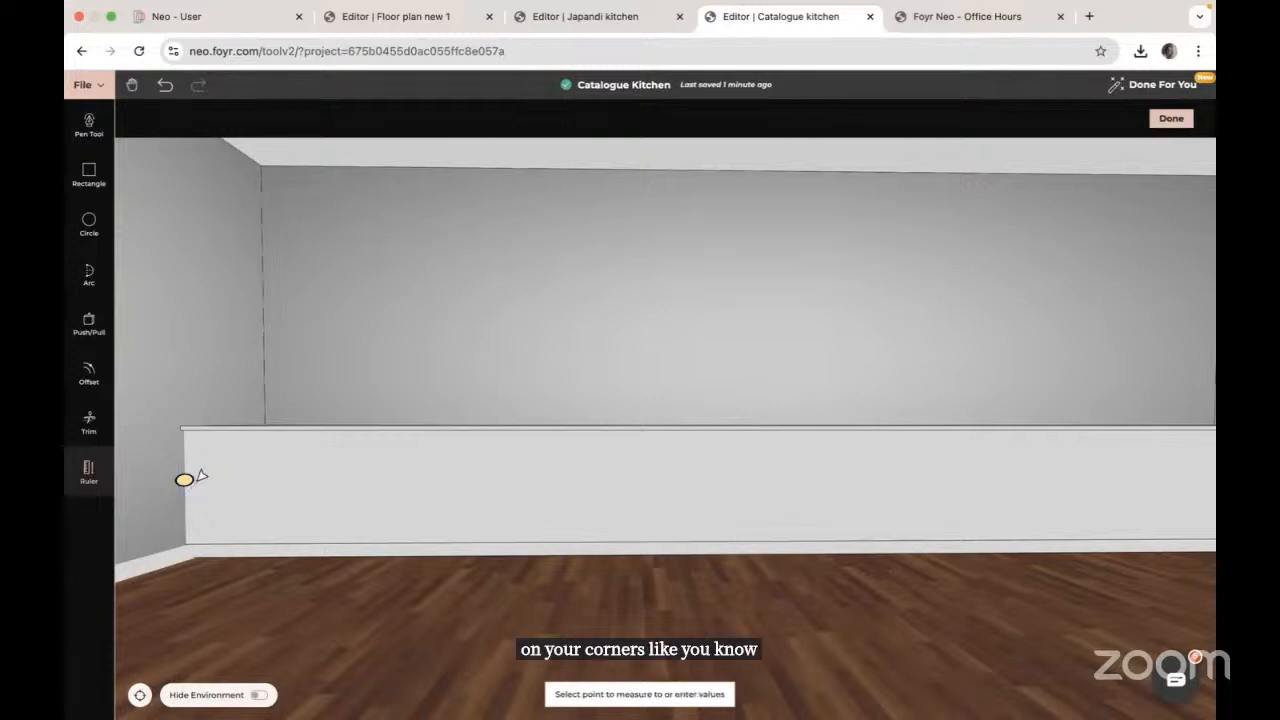
key(Return)
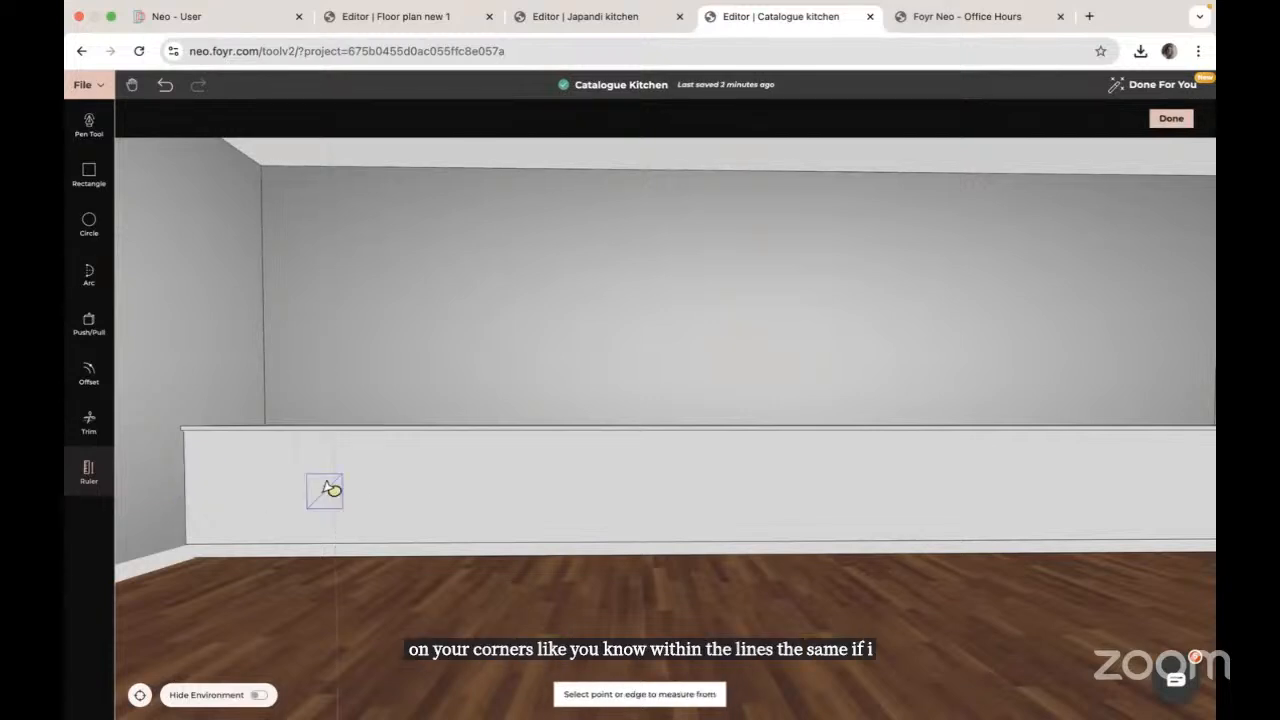
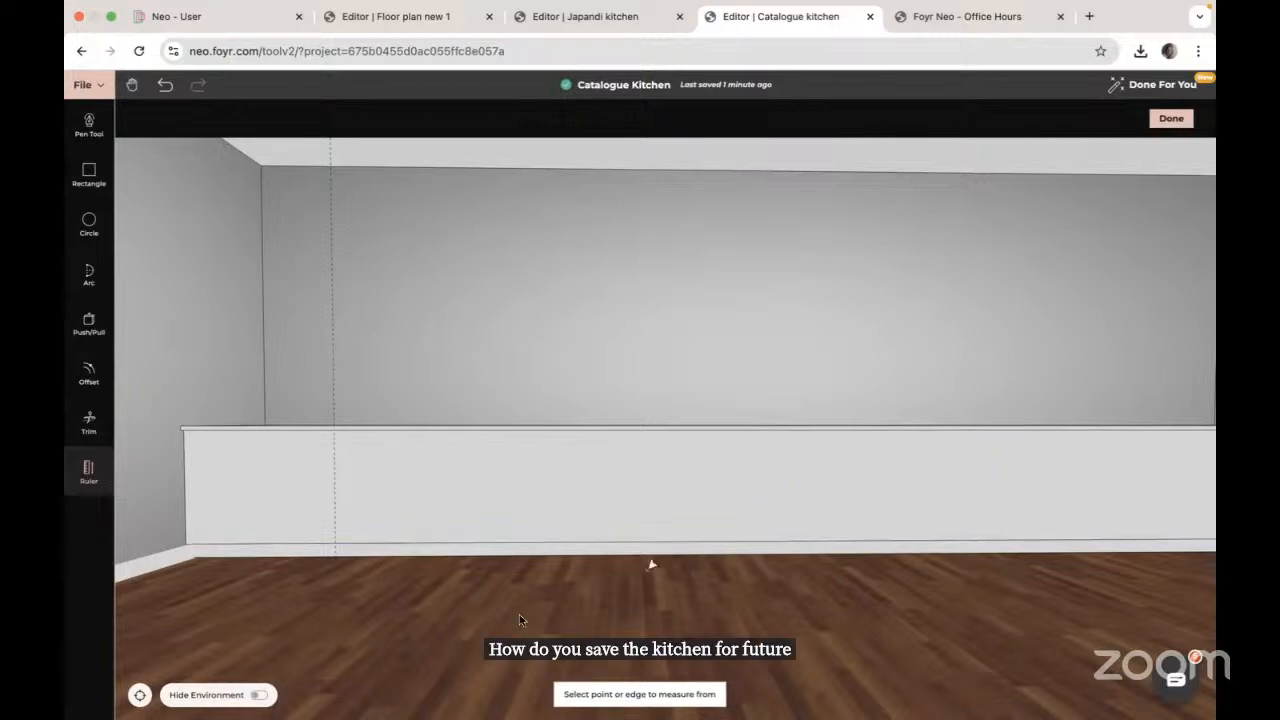
Step: Move from the Floor plan new 1 project to the Japandi kitchen project's 2D floor plan
click(430, 22)
click(605, 20)
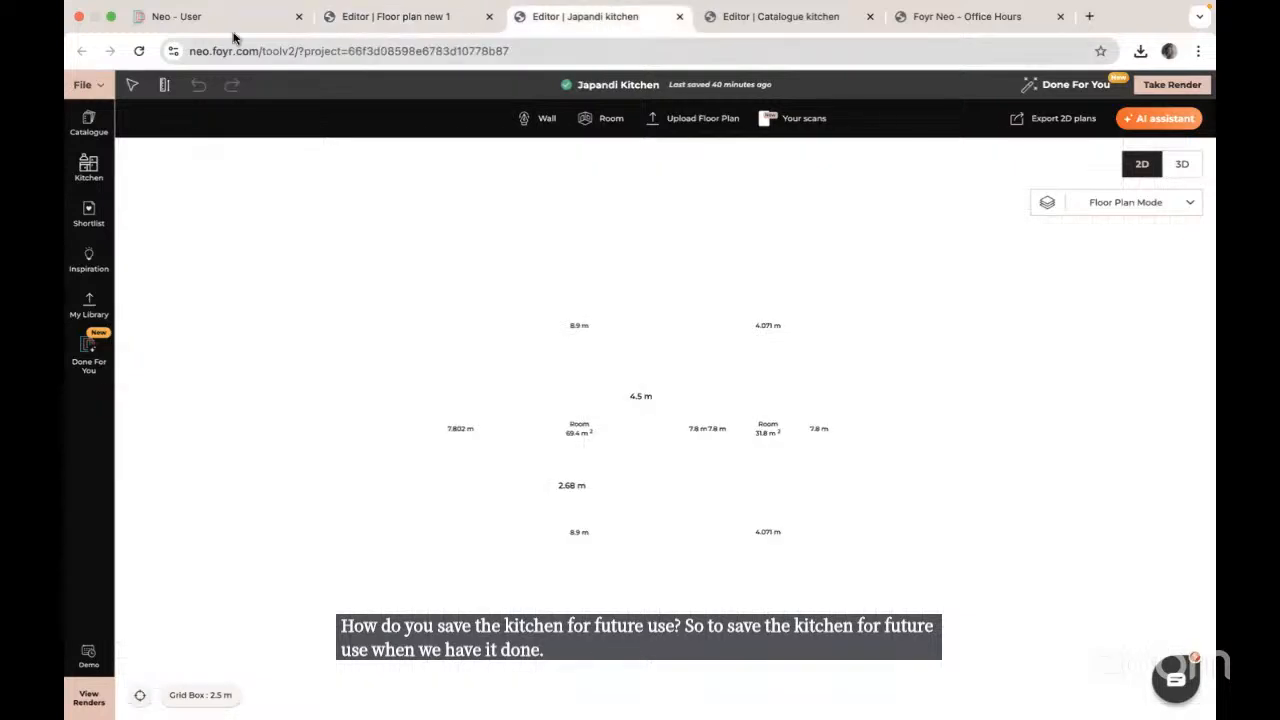
Step: Reload, group the top-wall counter with the island, and start adding the group to the library
click(139, 51)
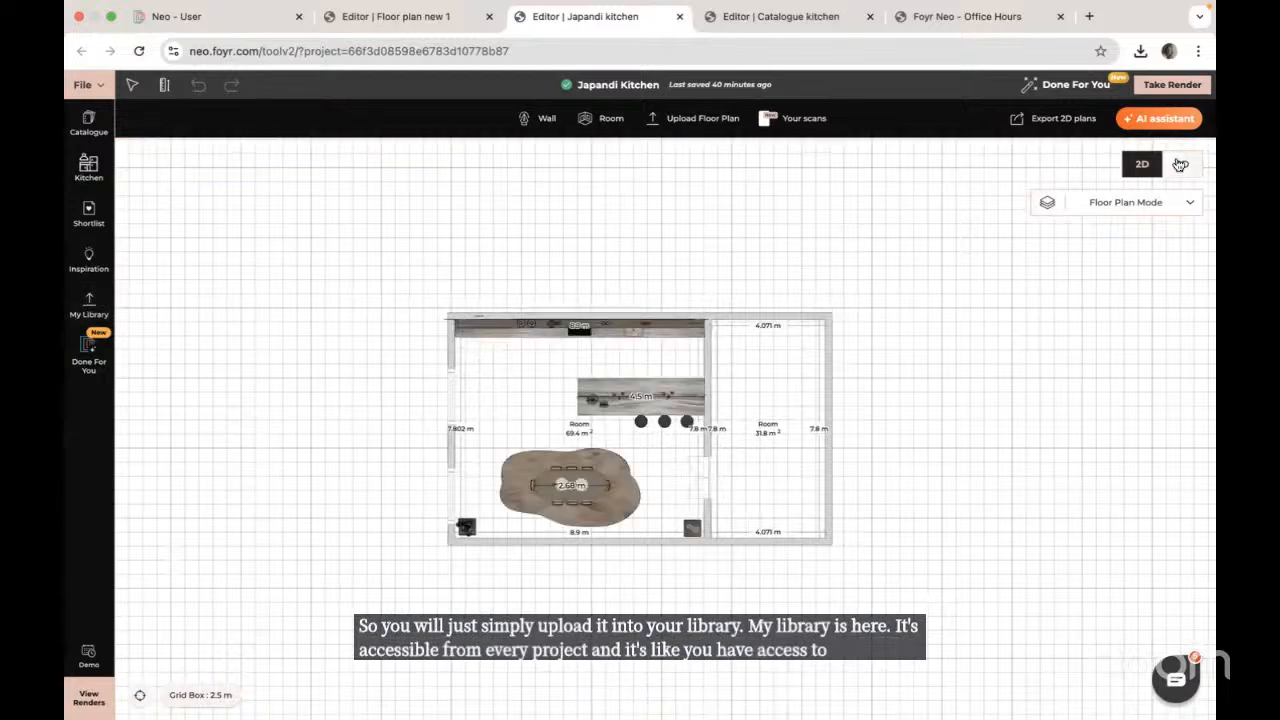
click(654, 336)
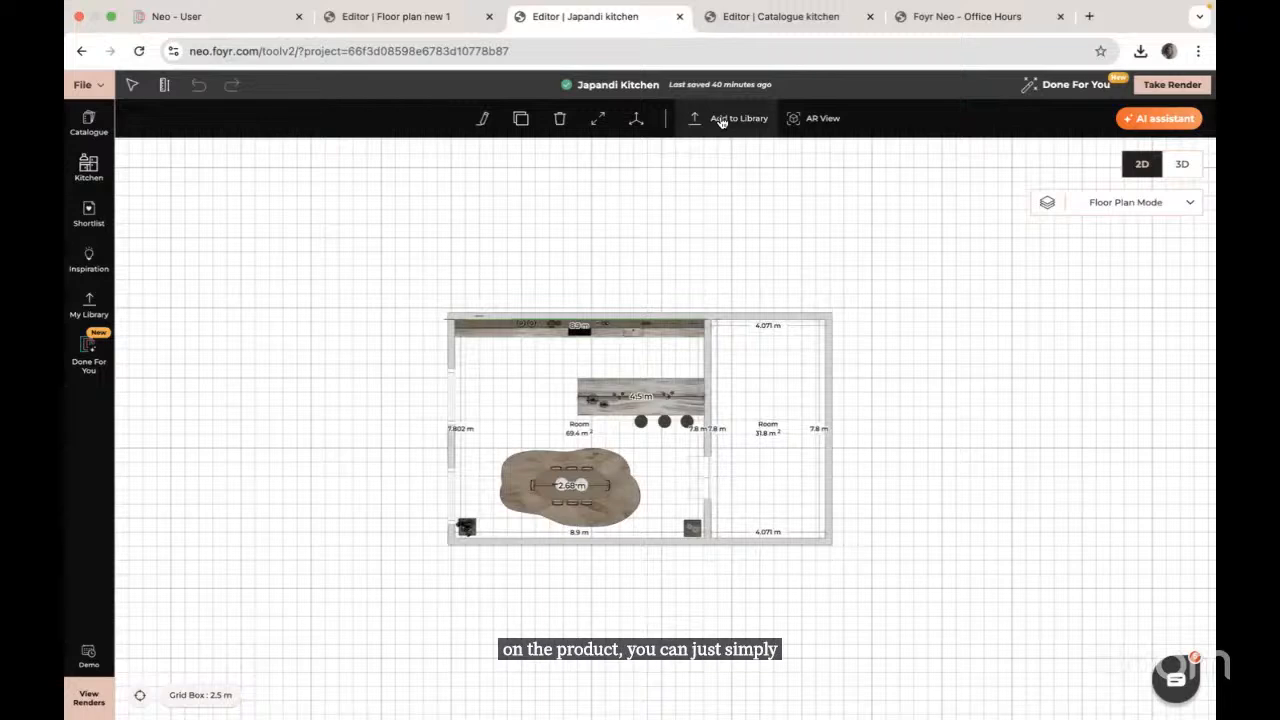
click(595, 398)
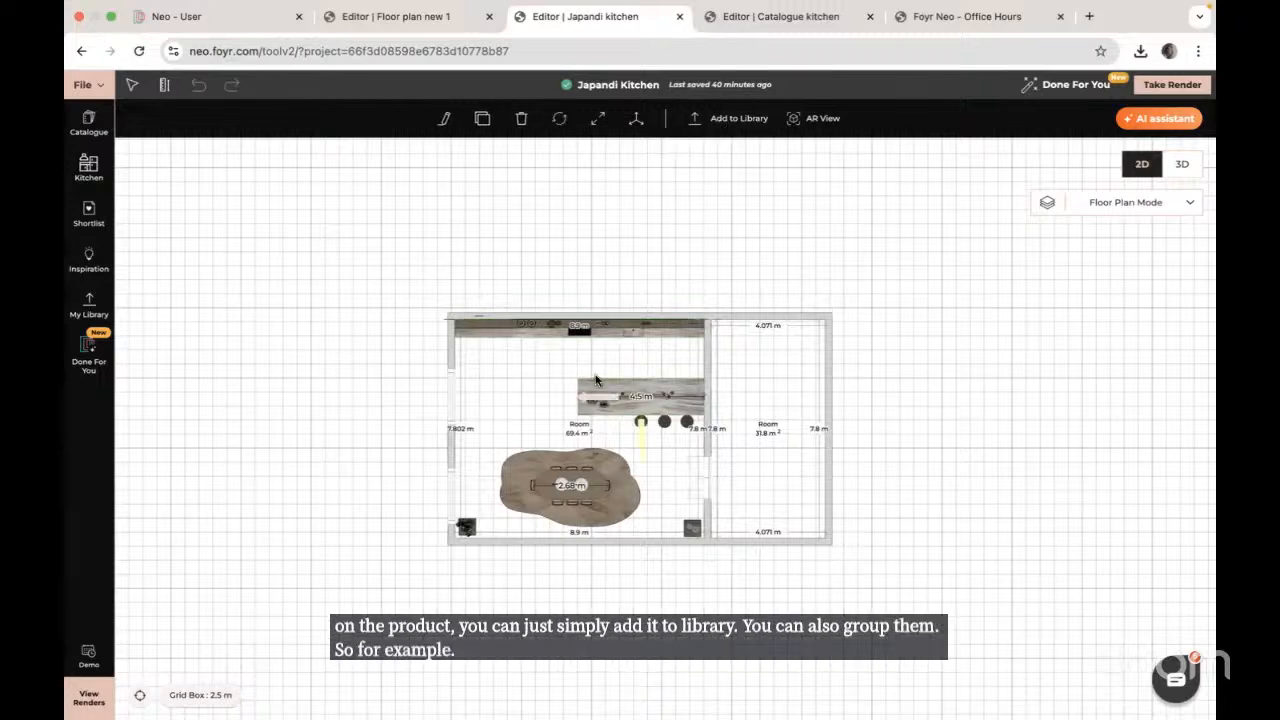
shift+click(537, 336)
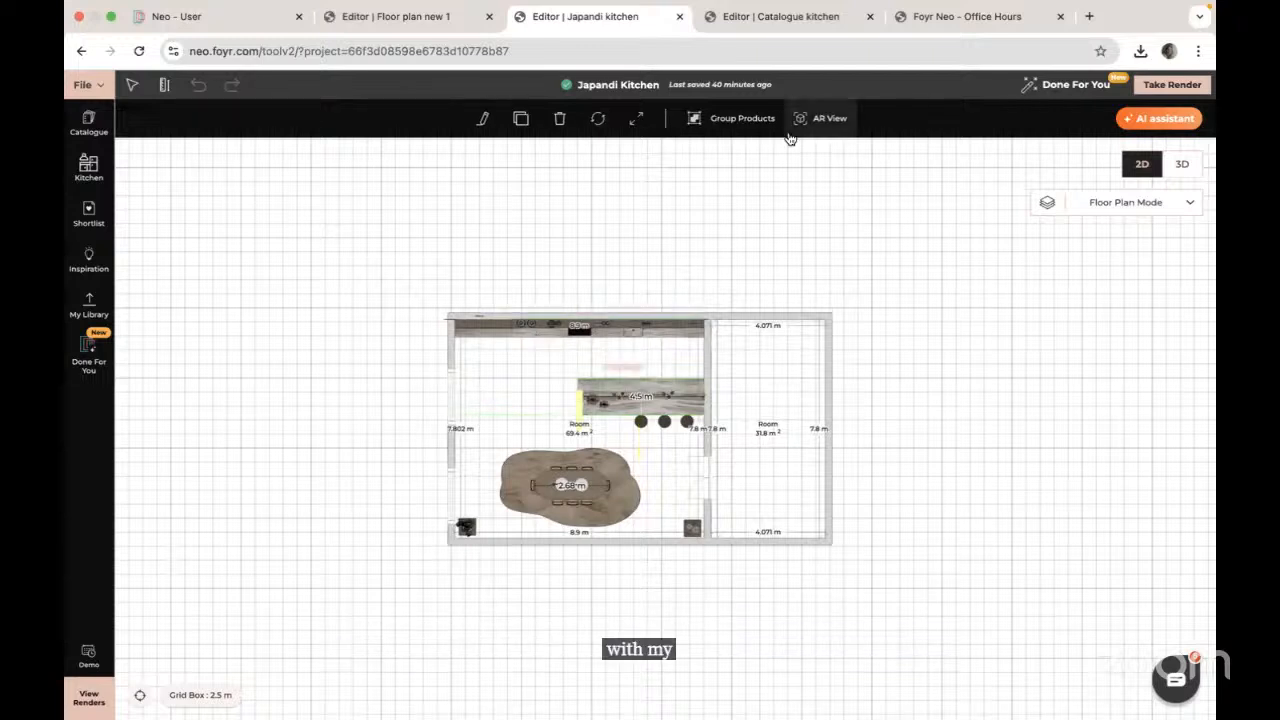
click(733, 120)
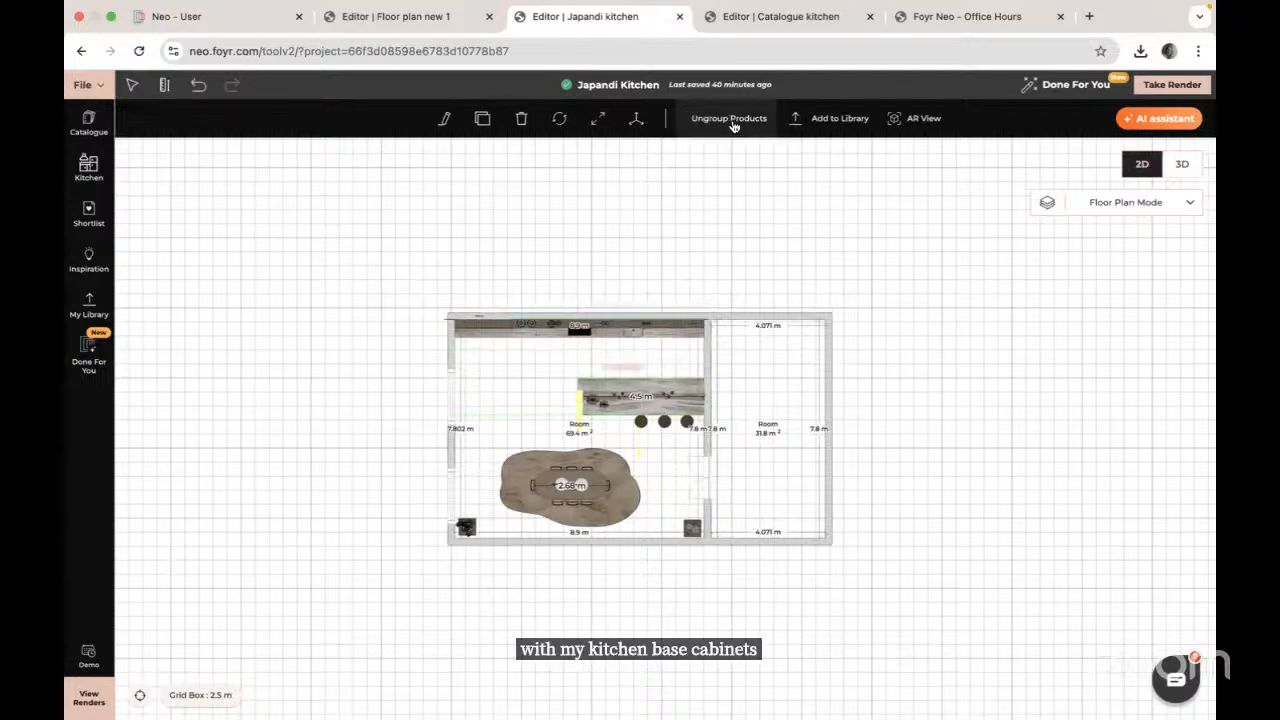
click(858, 119)
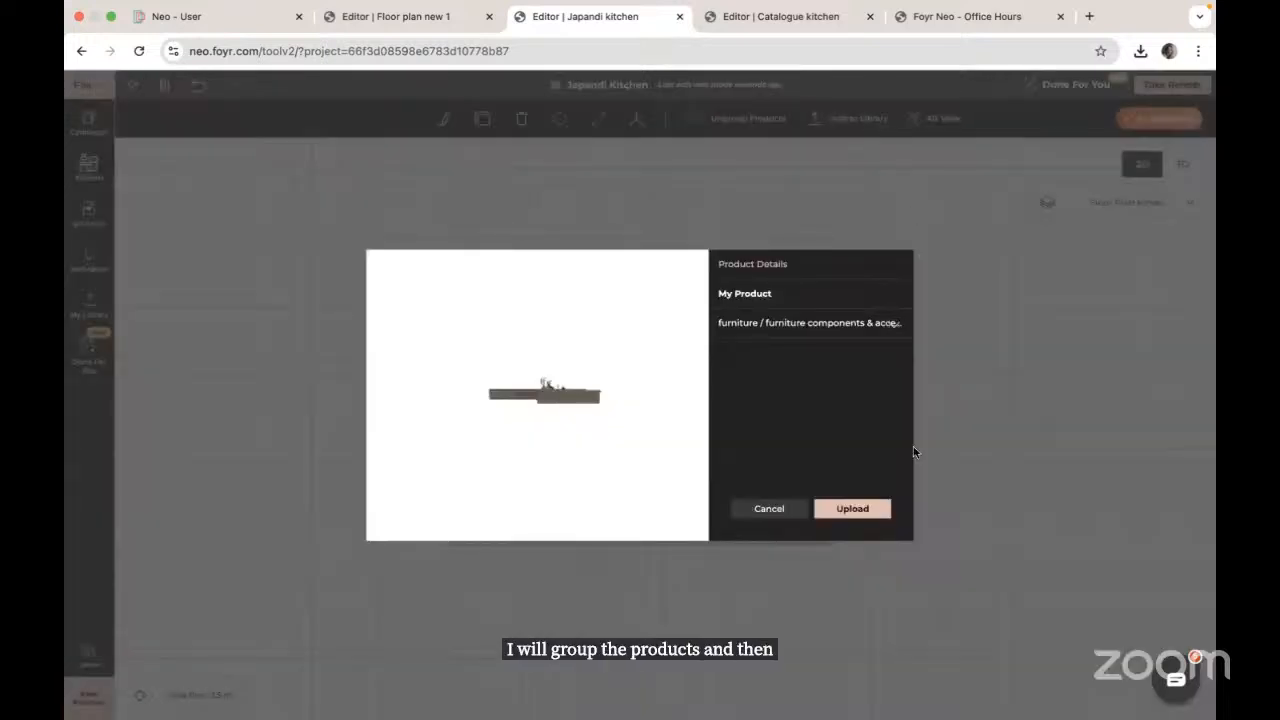
Step: Upload the grouped counters and check them in My Library
click(855, 510)
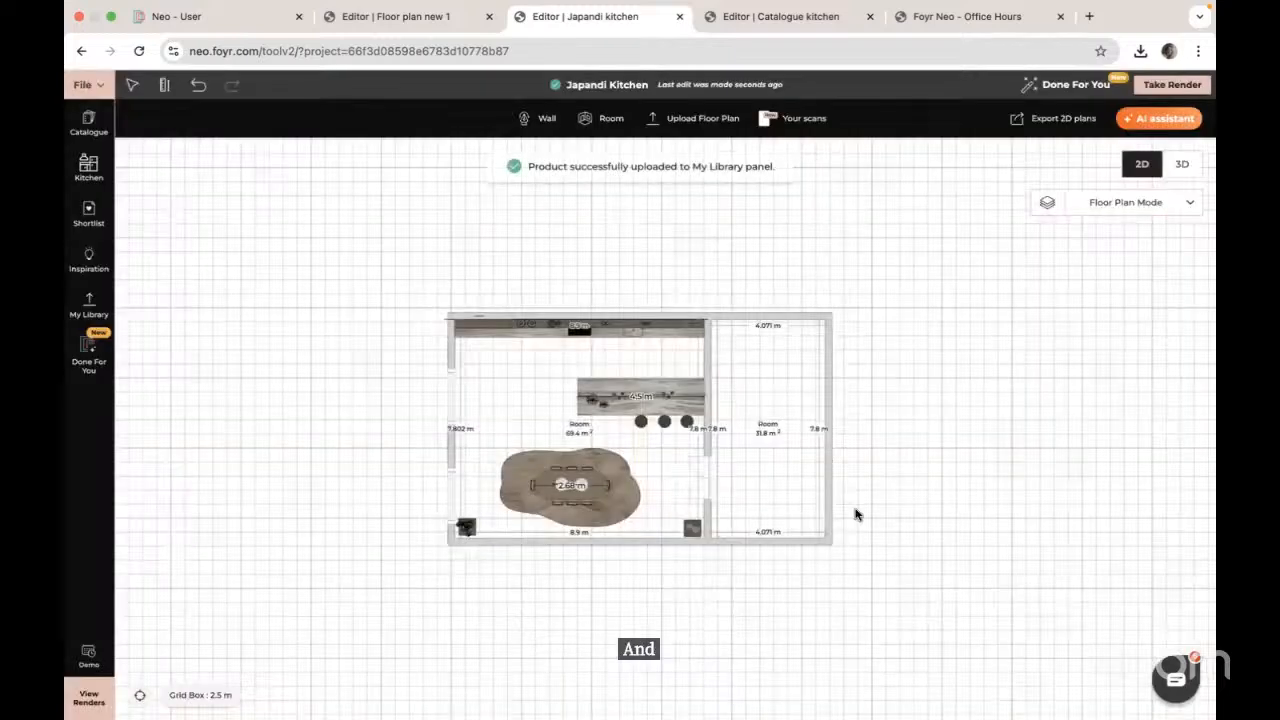
click(89, 306)
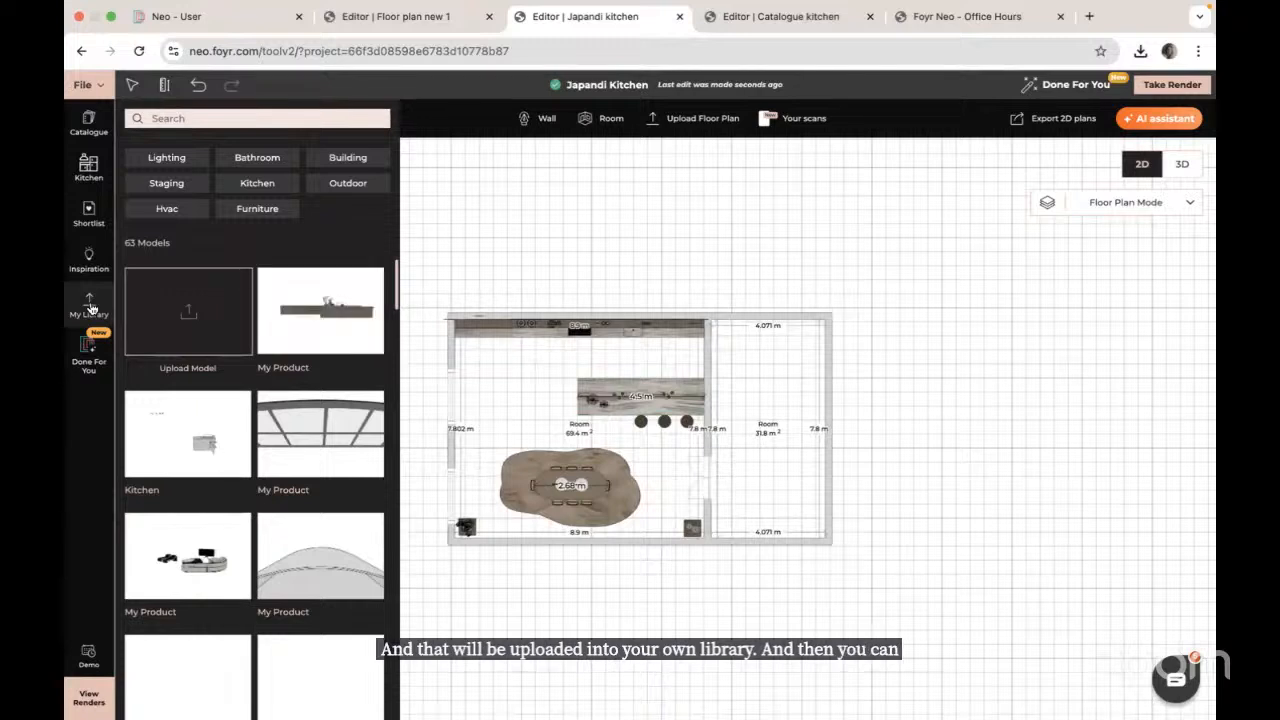
scroll(238, 503, down, 5)
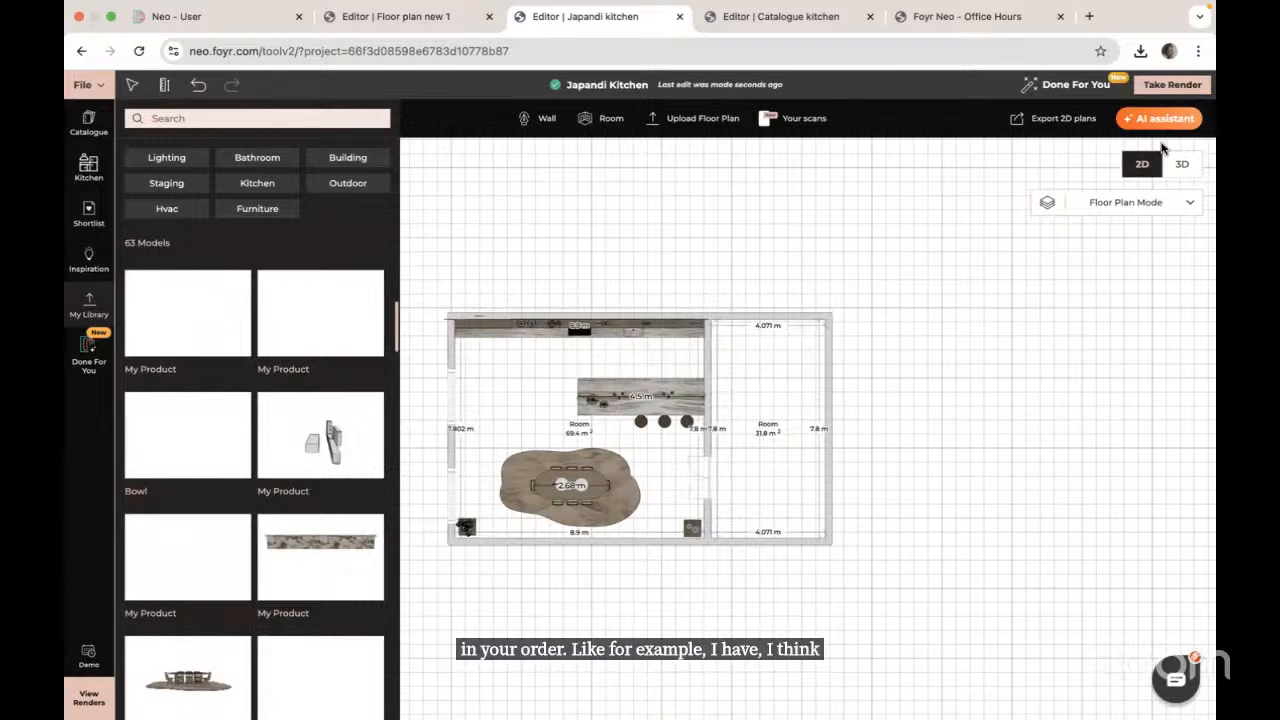
Step: Switch the project to 3D using the Heavy setting to show all objects
click(1181, 168)
click(472, 512)
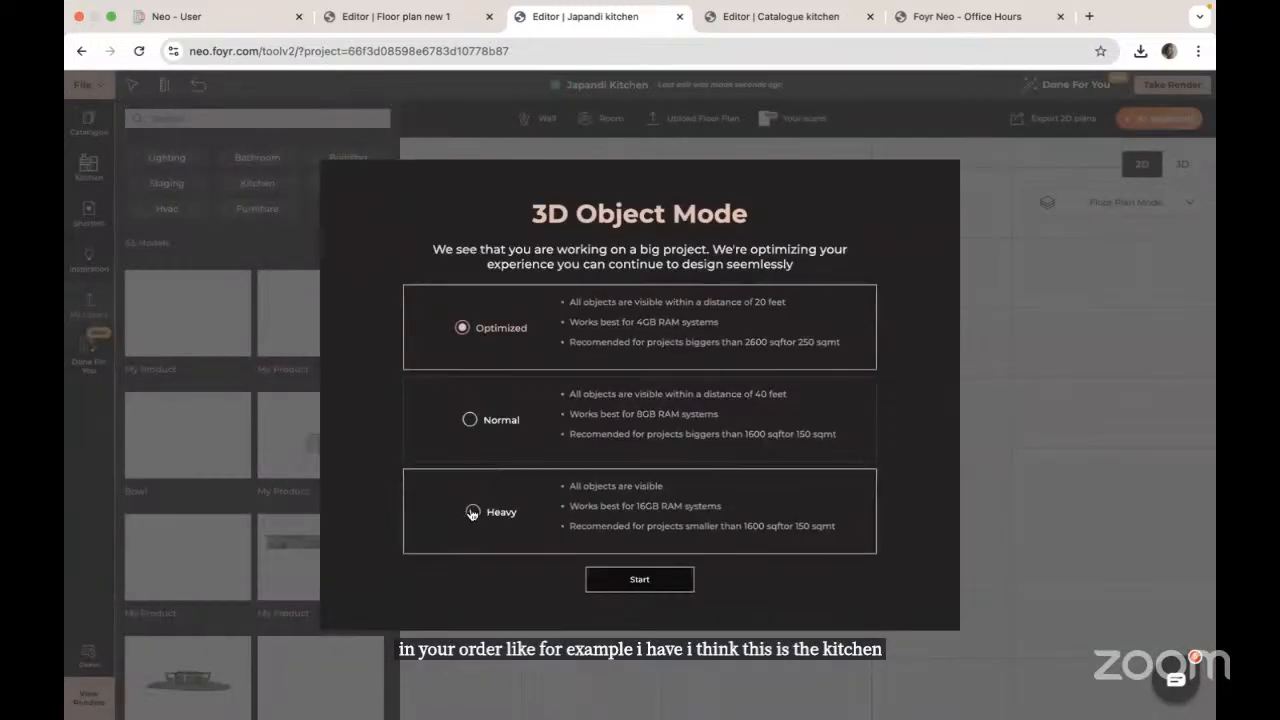
click(649, 582)
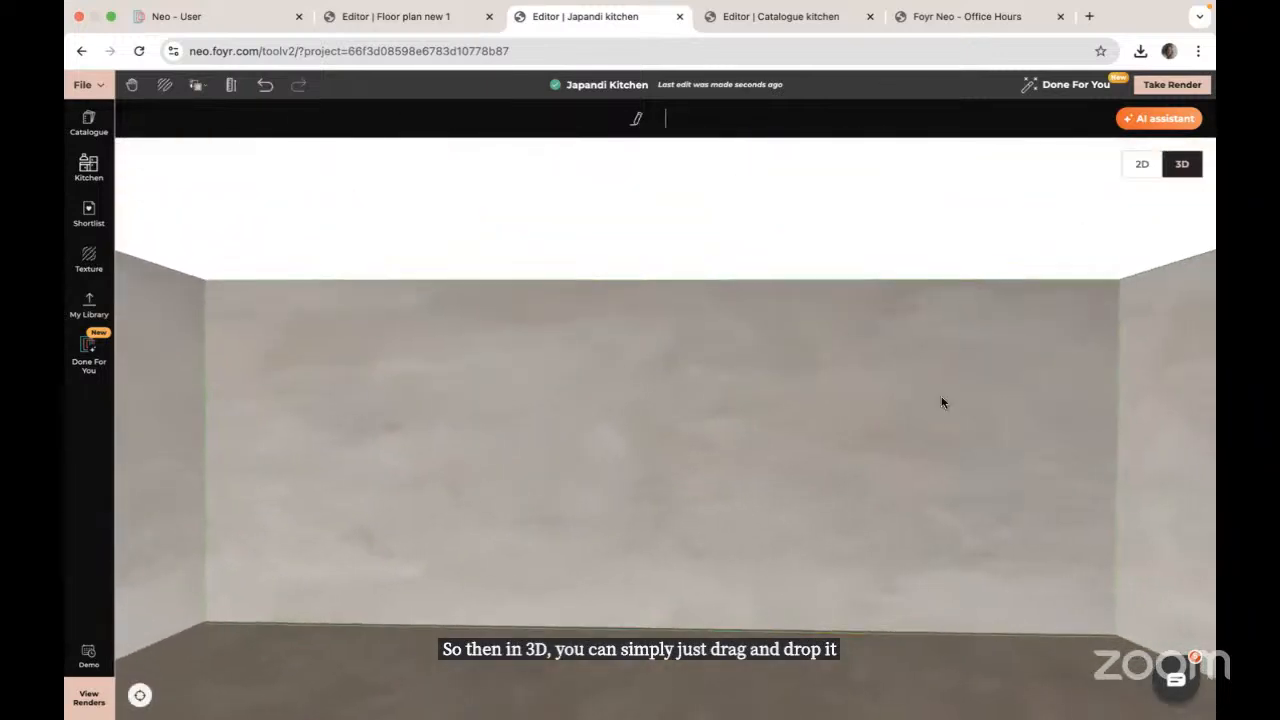
Step: Drag the saved kitchen group from My Library into the 3D room
scroll(643, 449, up, 5)
scroll(522, 374, down, 5)
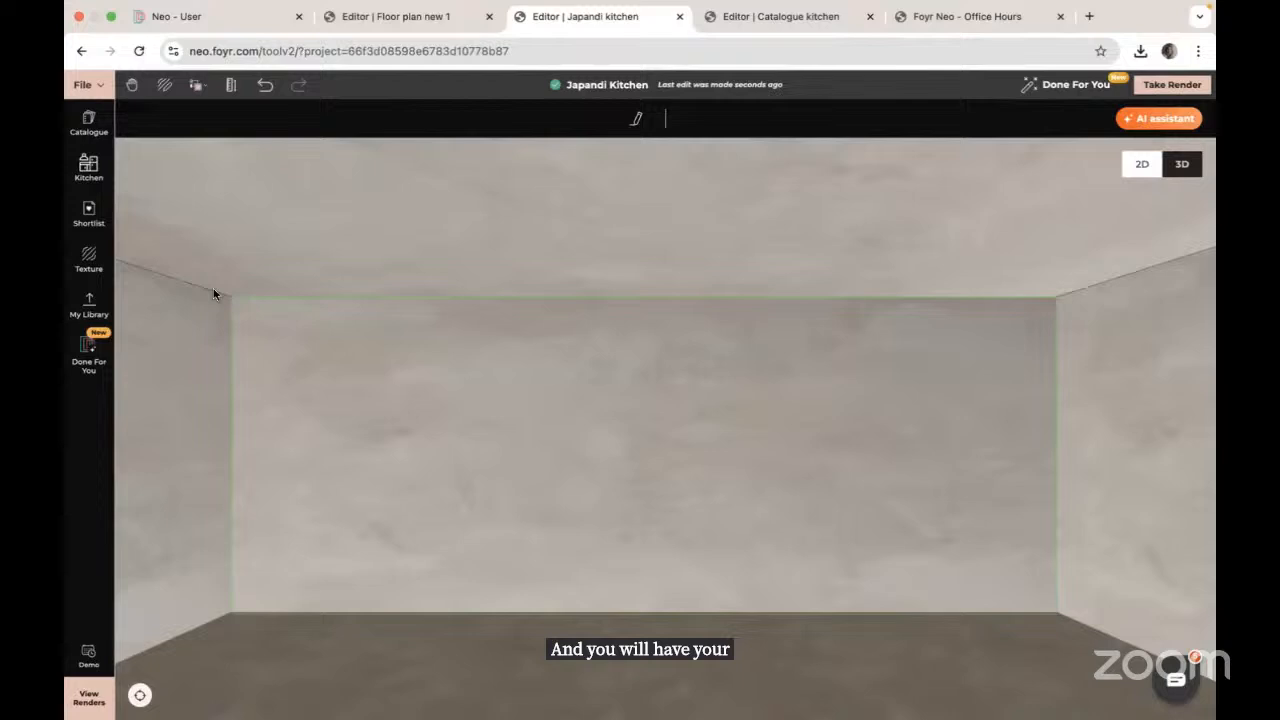
click(88, 305)
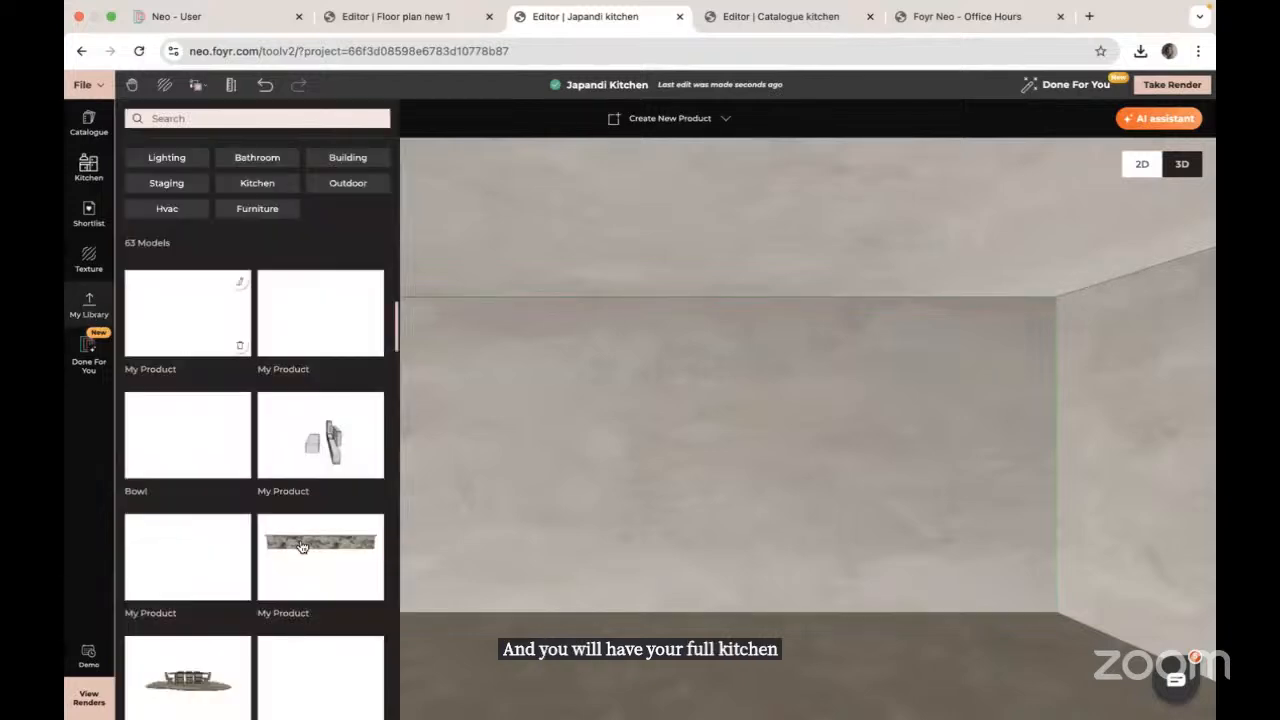
drag(337, 455, 680, 610)
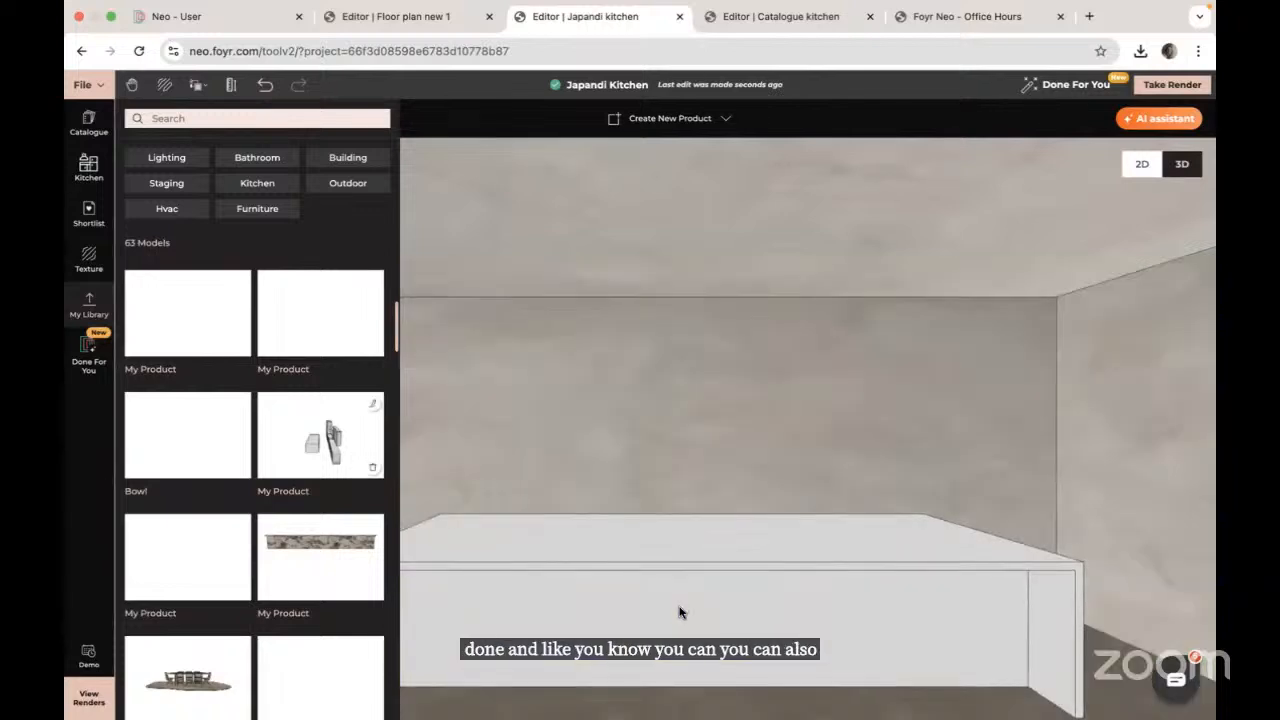
Step: Select the placed kitchen group and slide it left along the wall
drag(715, 592, 768, 546)
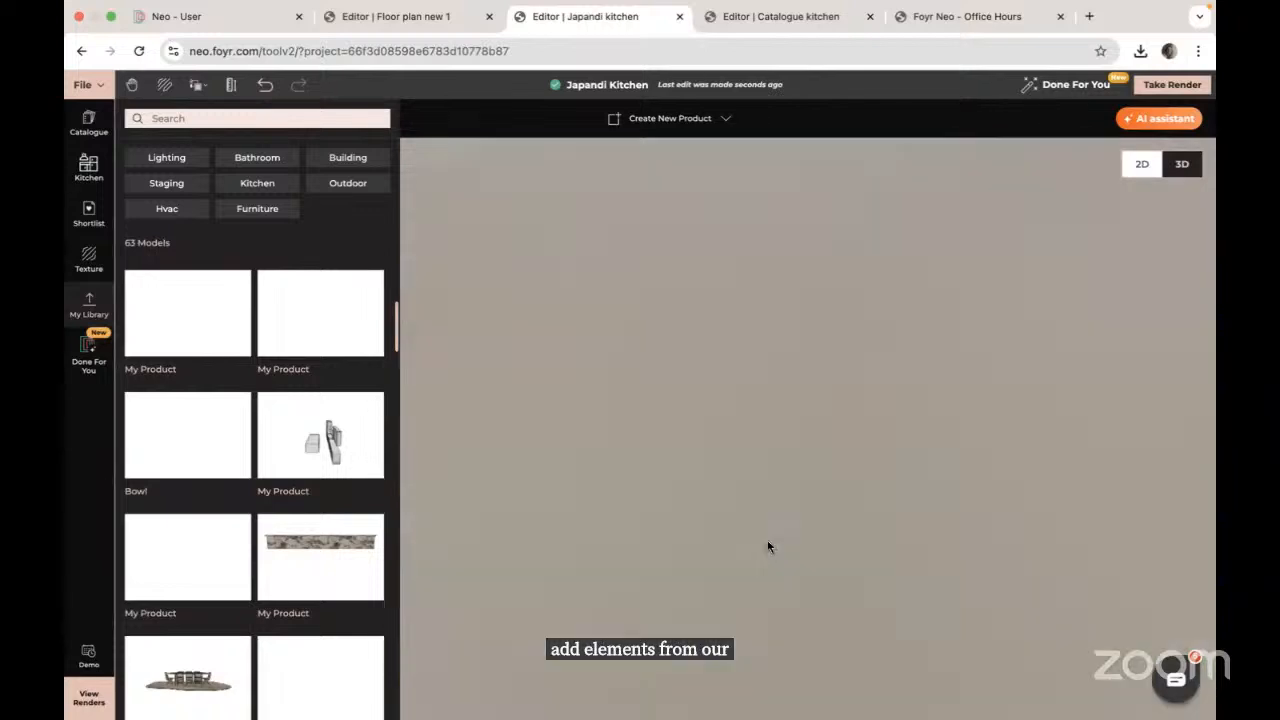
drag(840, 520, 770, 520)
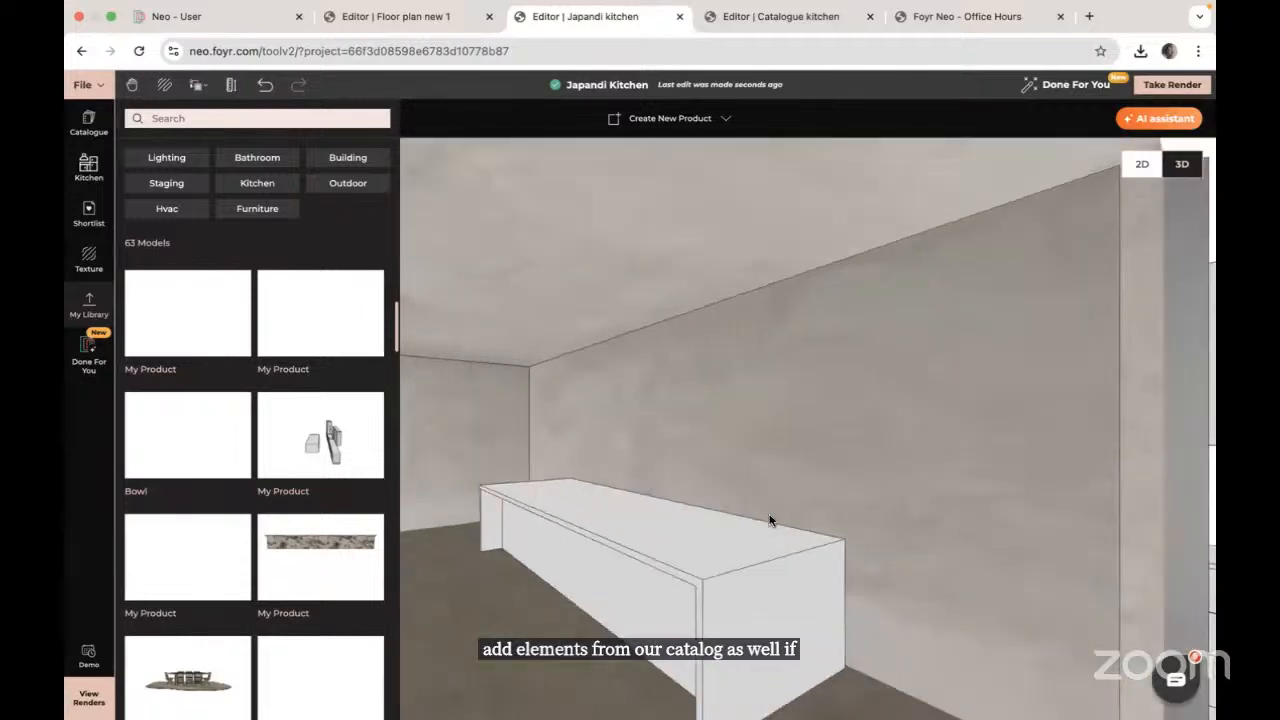
click(715, 565)
drag(615, 588, 453, 597)
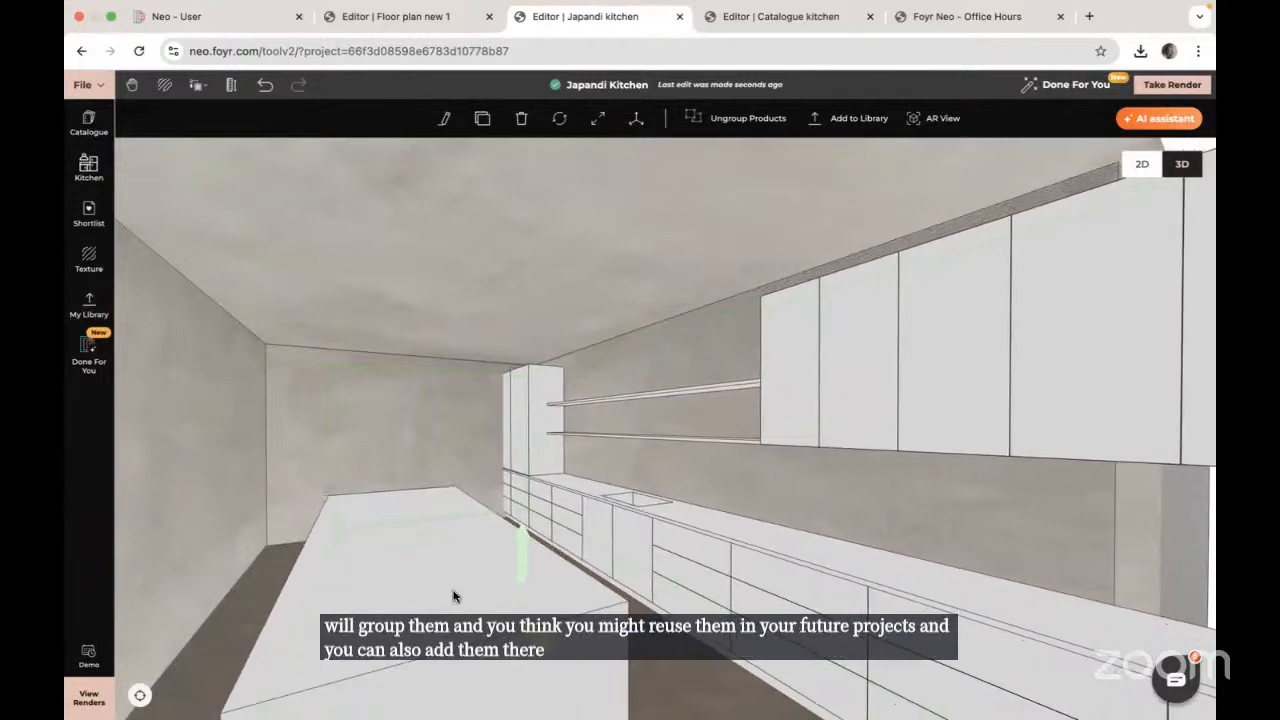
Step: Turn the view to face the cabinet wall, select the cabinet group and try Resize
click(69, 531)
drag(424, 515, 520, 526)
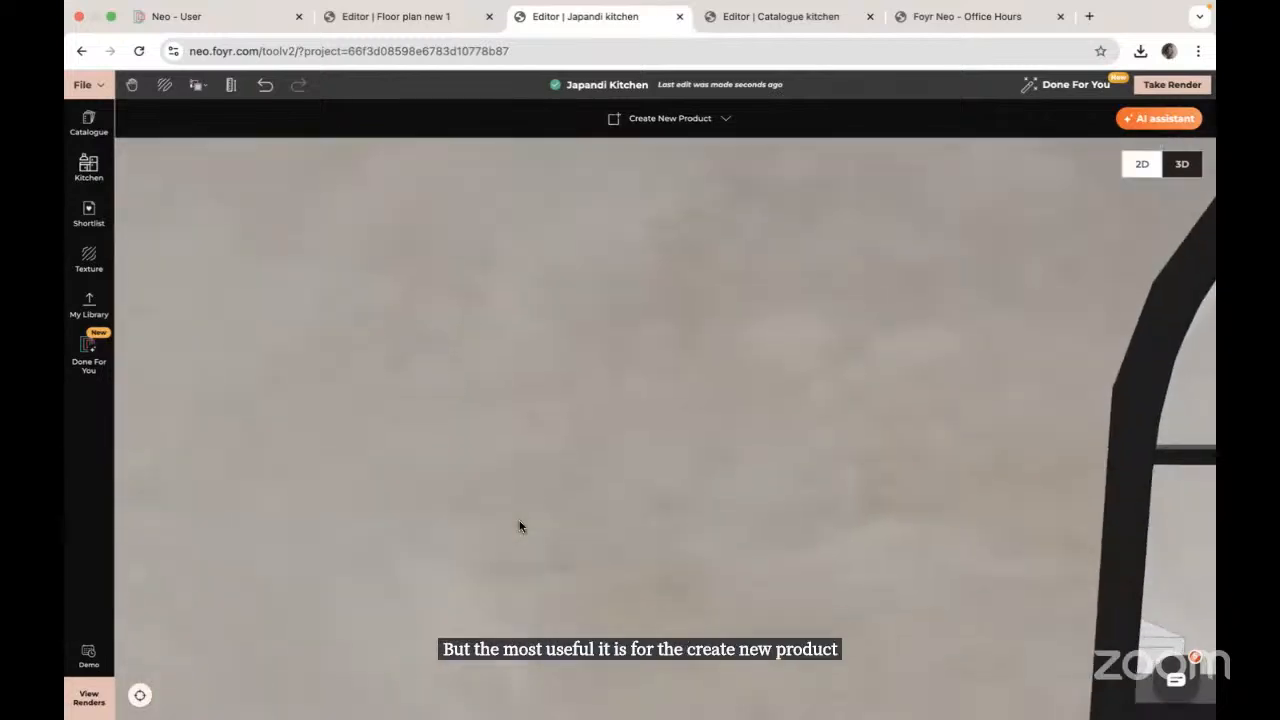
scroll(520, 526, up, 5)
mouse_move(708, 536)
mouse_down()
mouse_move(709, 420)
mouse_move(714, 522)
mouse_up()
click(217, 439)
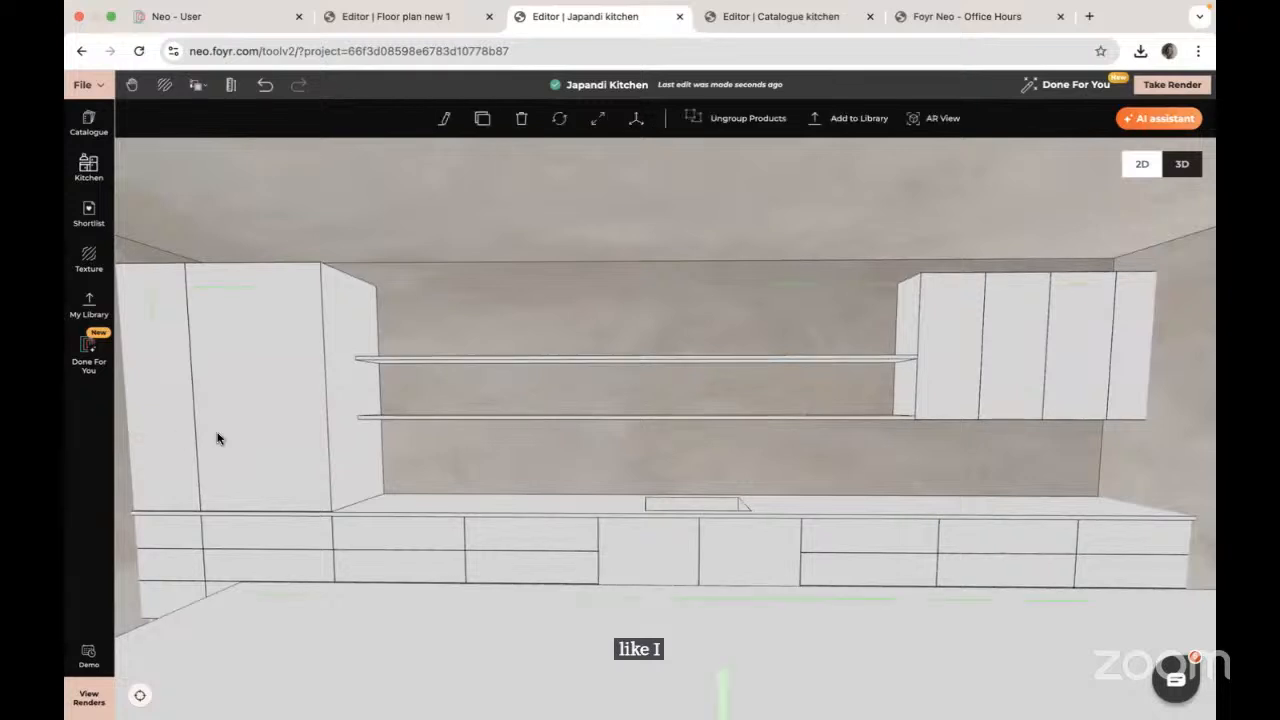
click(600, 125)
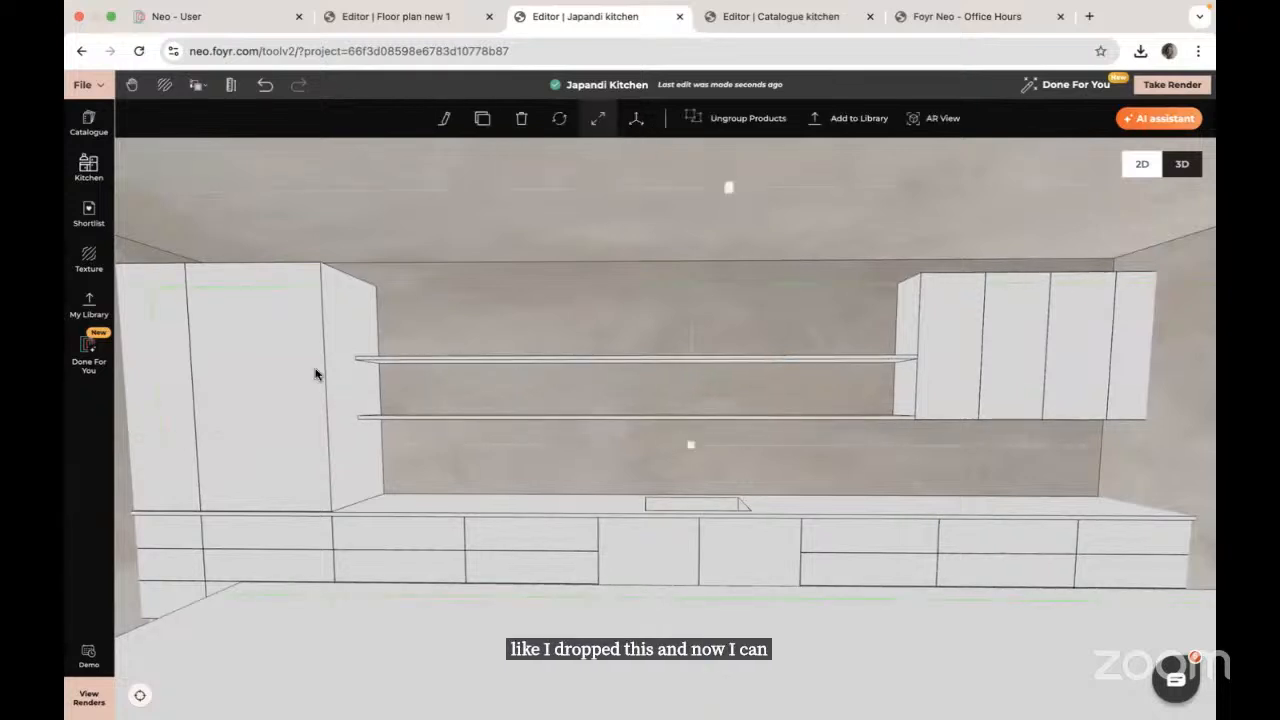
drag(606, 394, 491, 369)
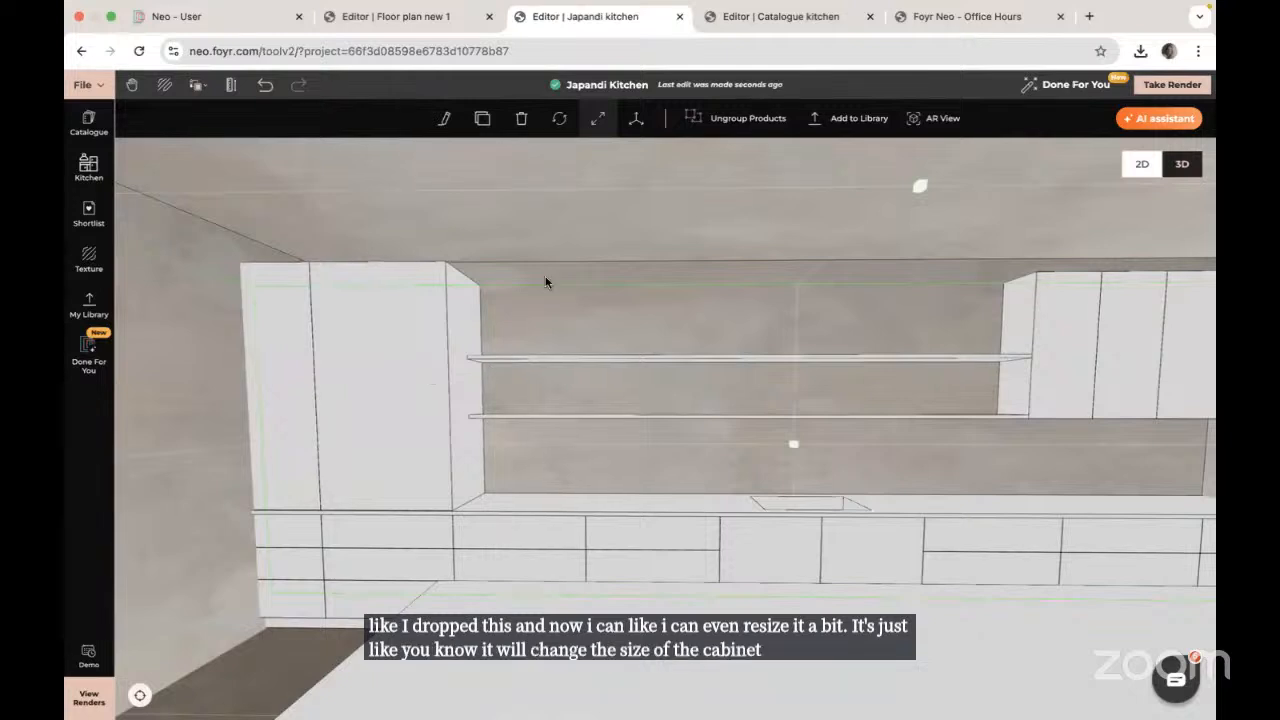
Step: Ungroup the kitchen cabinets and select the tall cabinet on its own
click(738, 119)
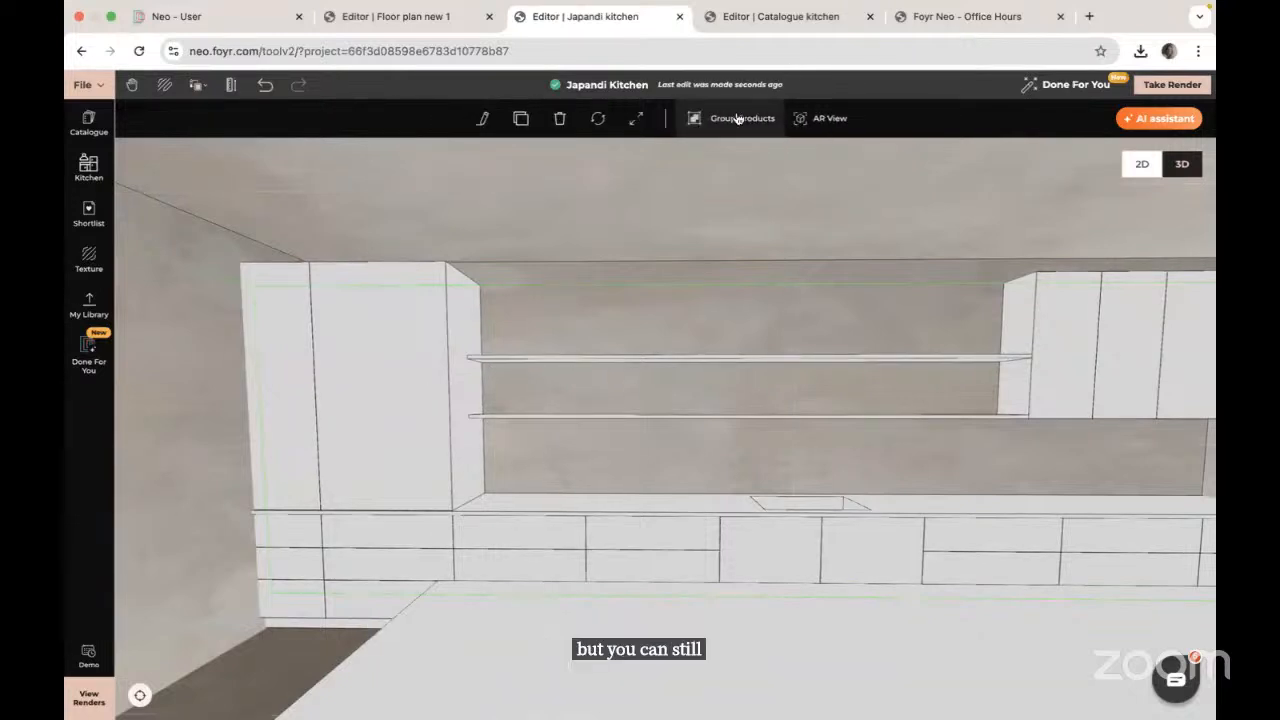
click(341, 434)
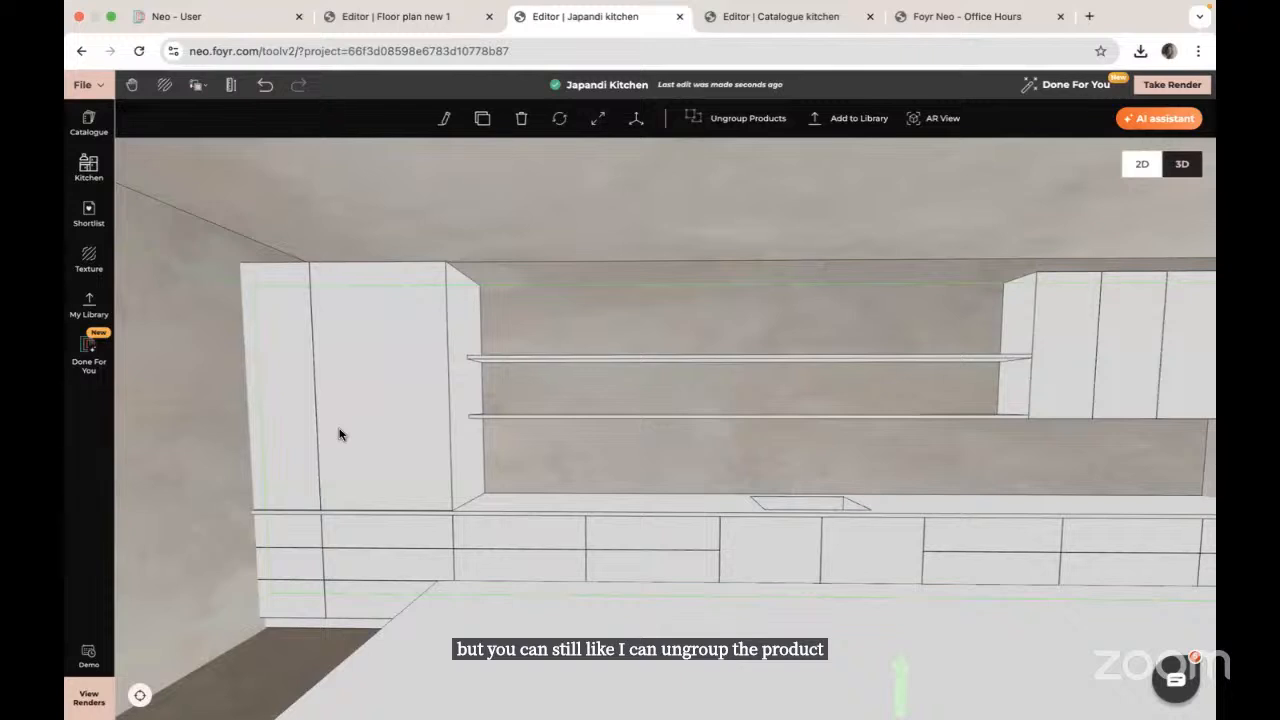
click(752, 120)
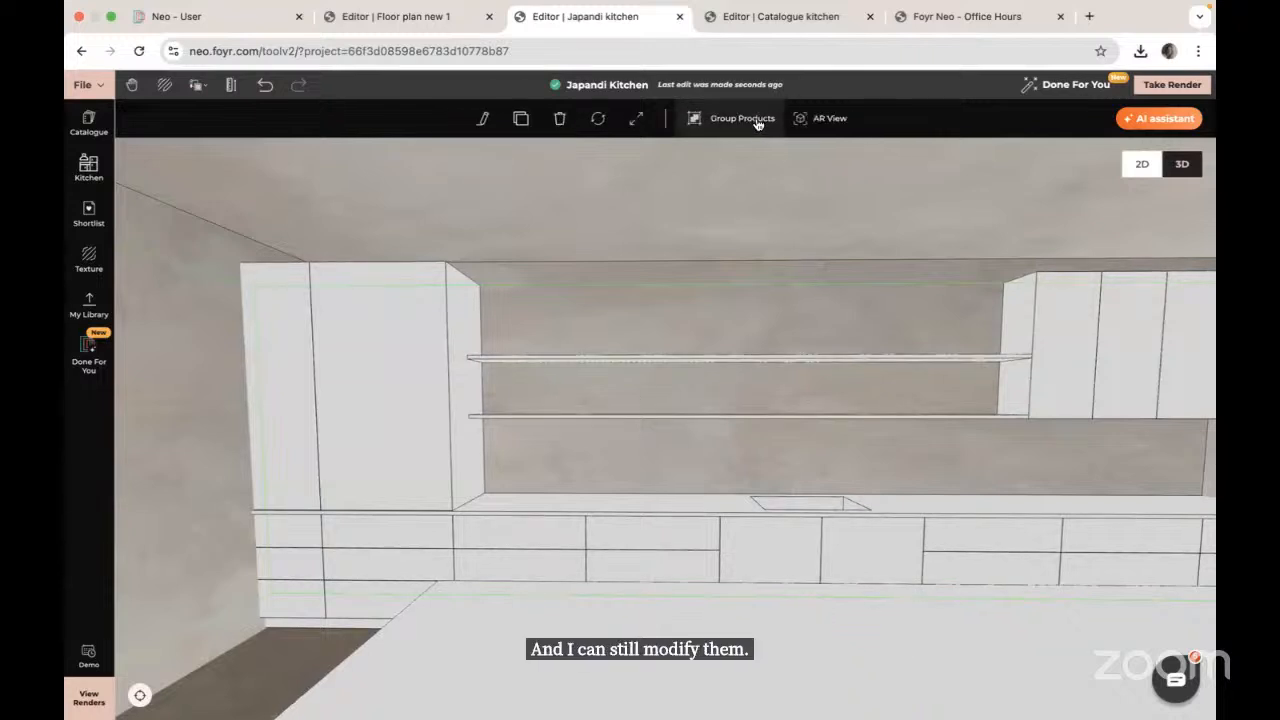
click(365, 366)
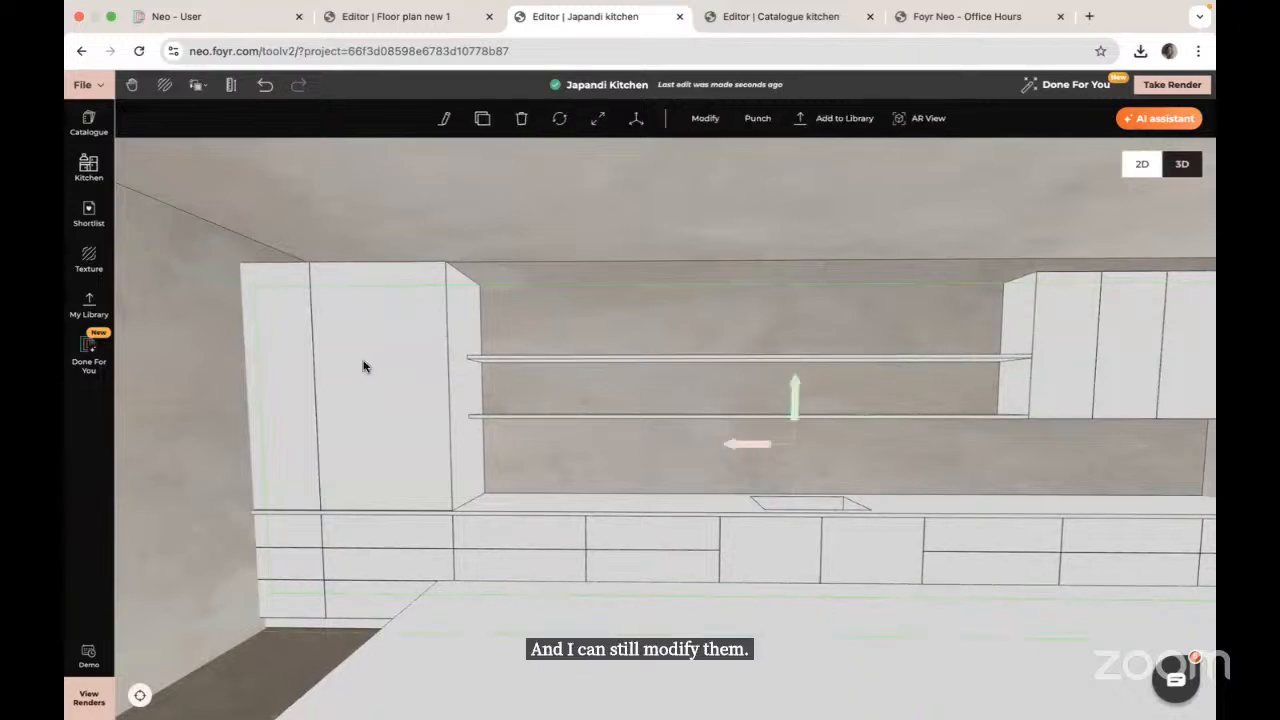
Step: Push in the tall cabinet's left face to make it narrower
click(724, 119)
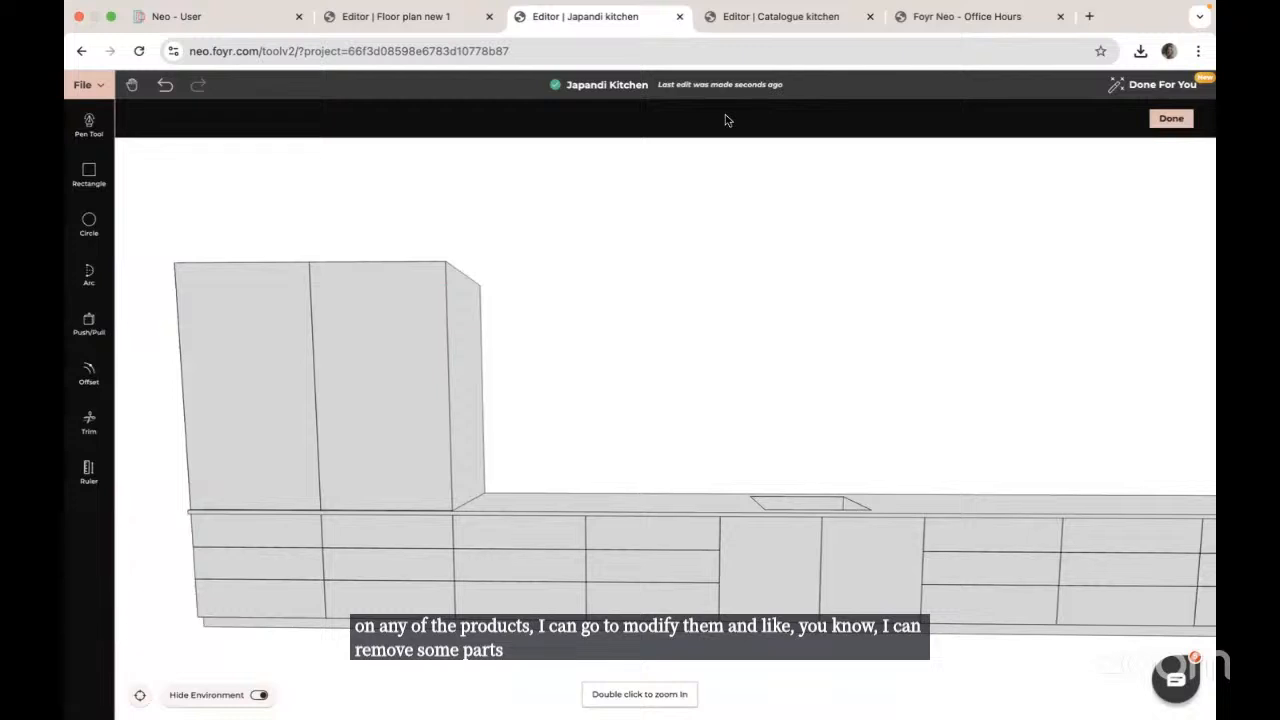
scroll(308, 265, up, 8)
scroll(397, 342, down, 6)
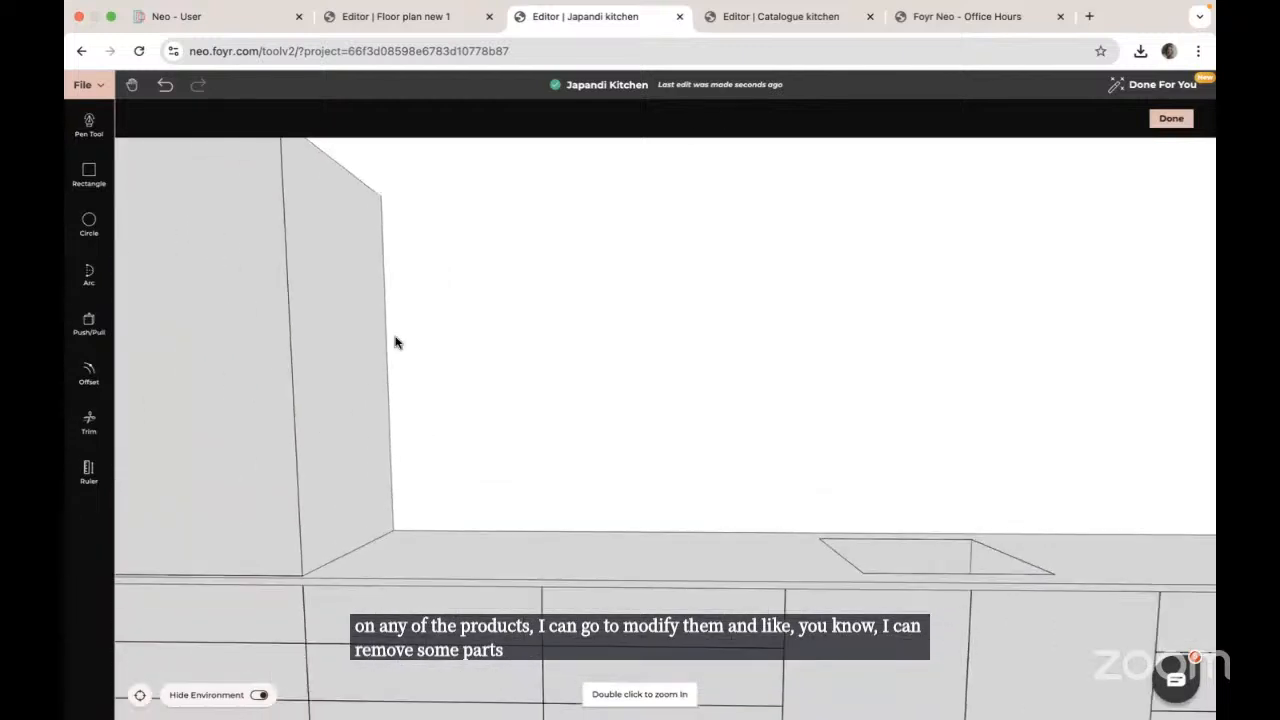
scroll(397, 342, down, 5)
right_drag(407, 468, 600, 436)
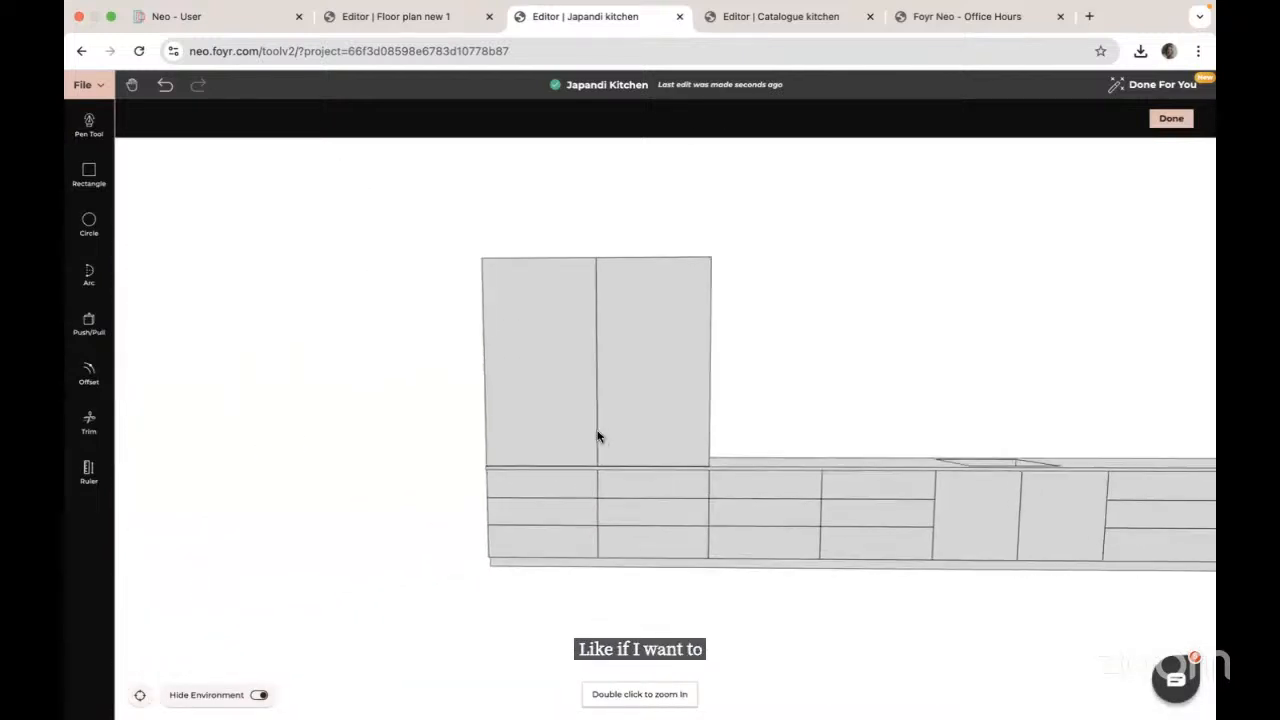
drag(513, 519, 580, 520)
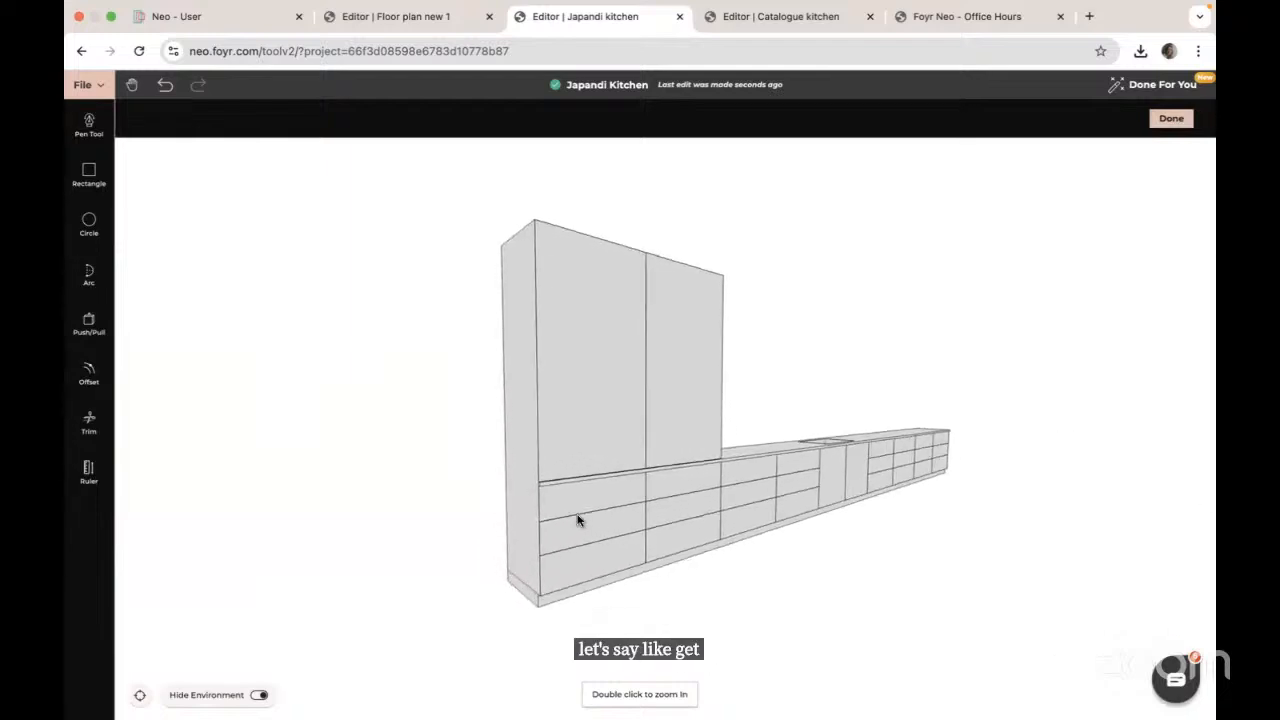
click(88, 323)
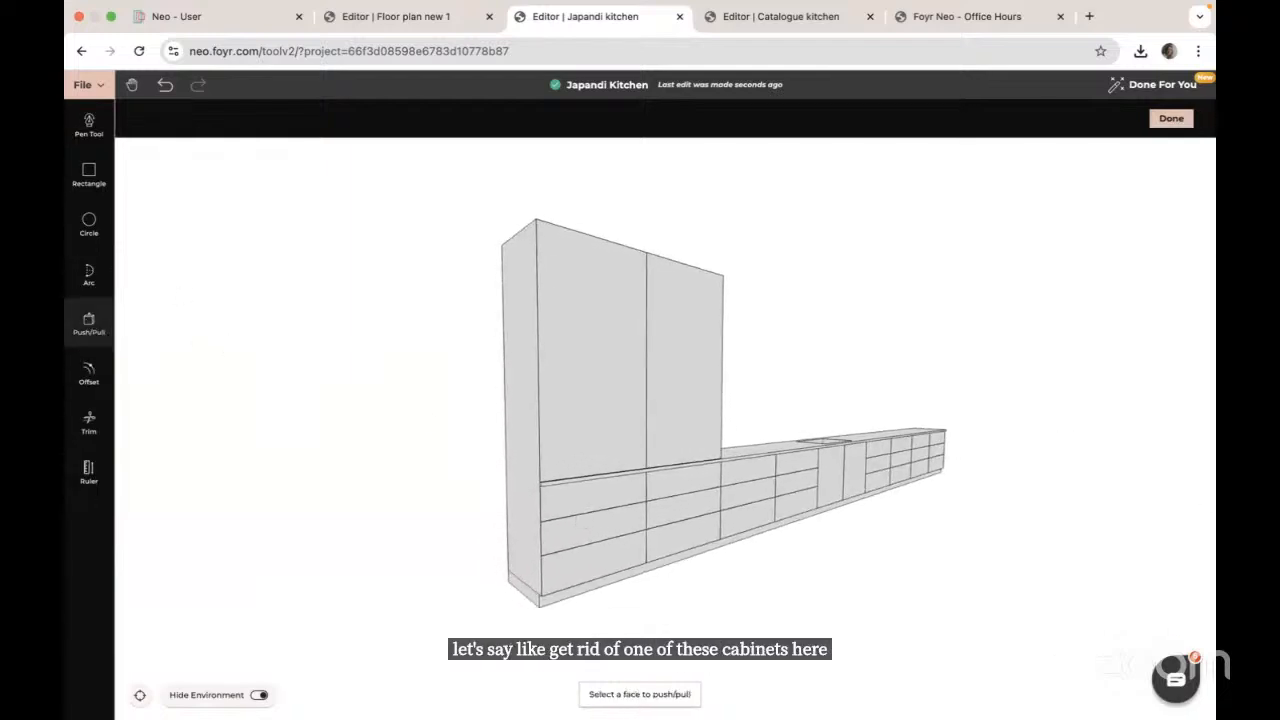
click(532, 368)
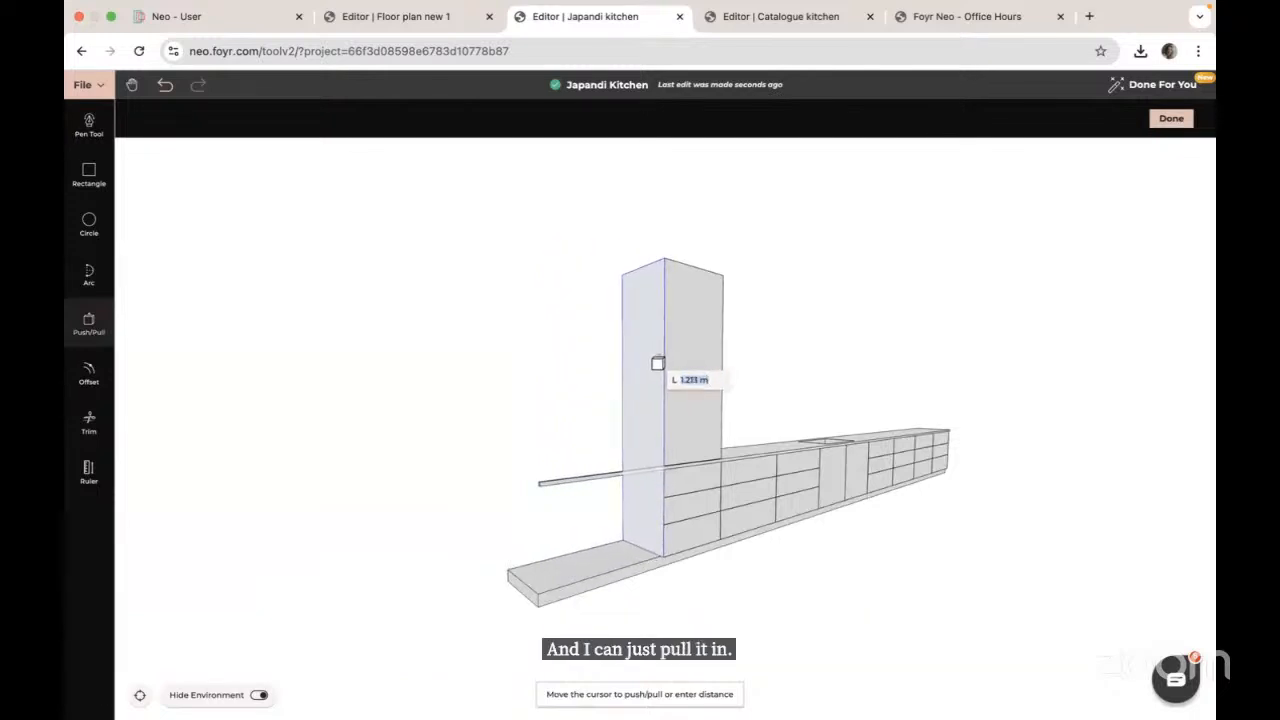
click(657, 363)
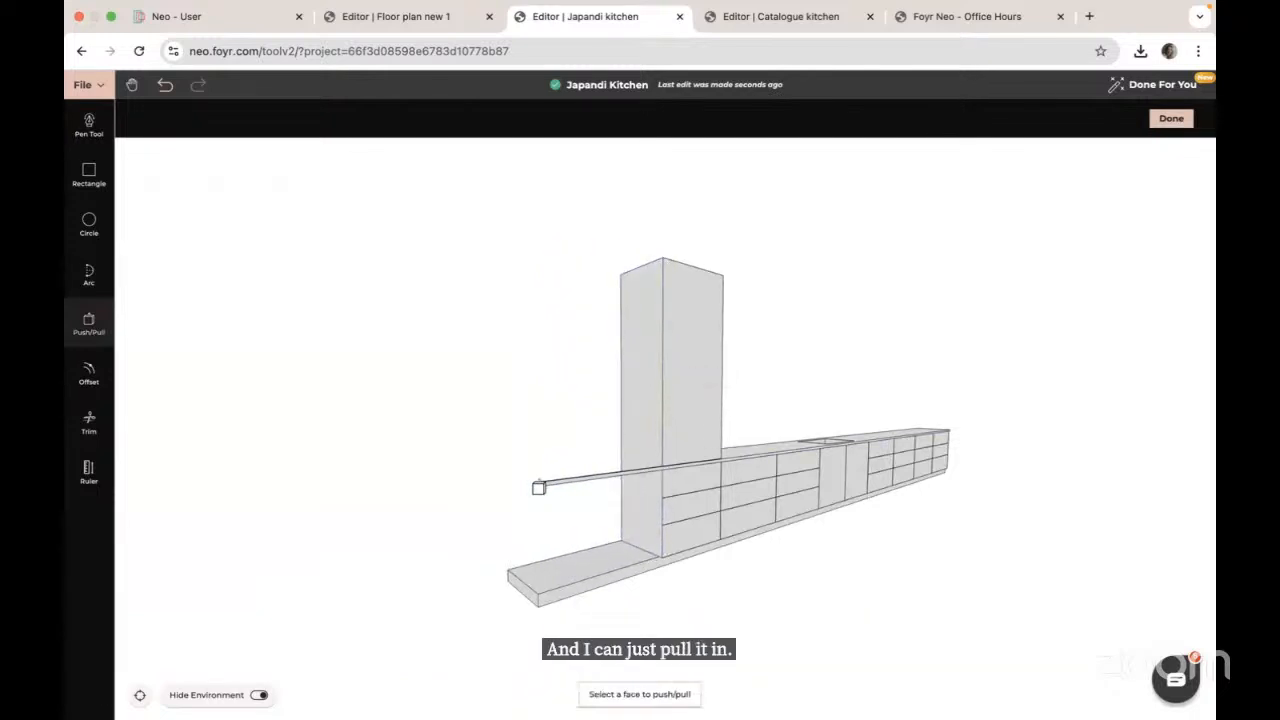
Step: Trim the long thin rail back flush with the cabinet edge
scroll(524, 489, up, 5)
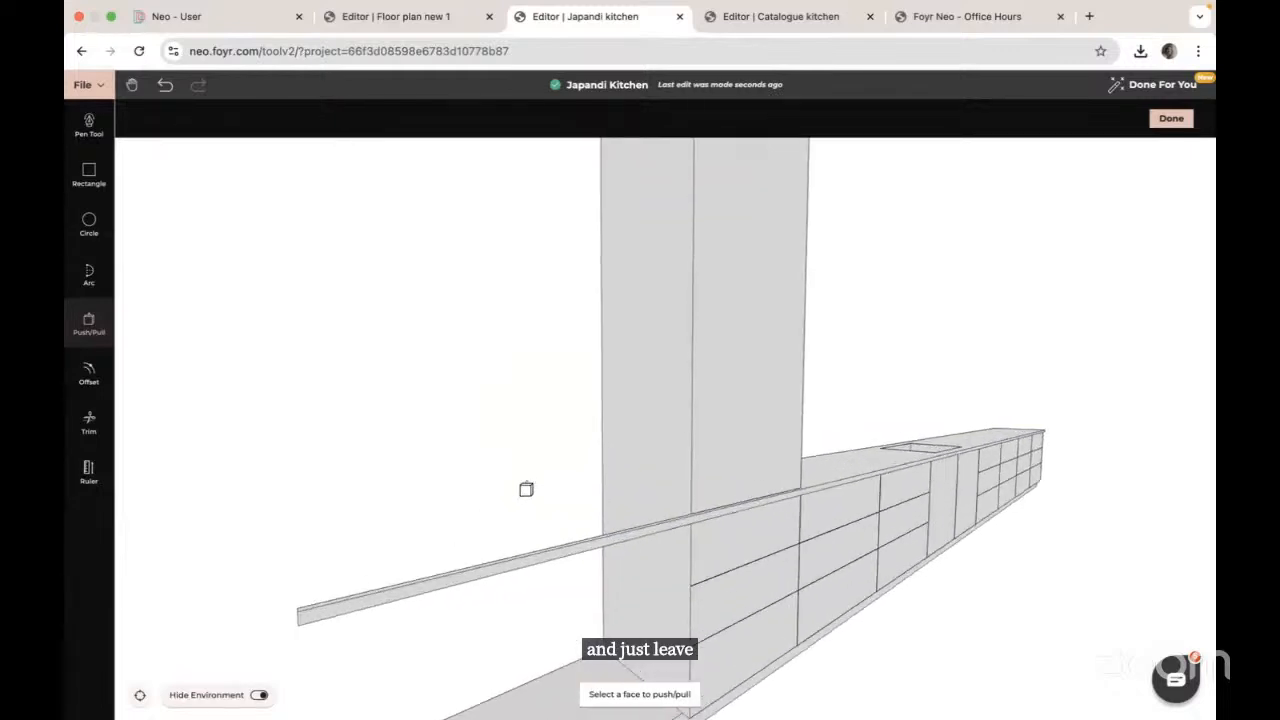
middle_drag(526, 489, 724, 420)
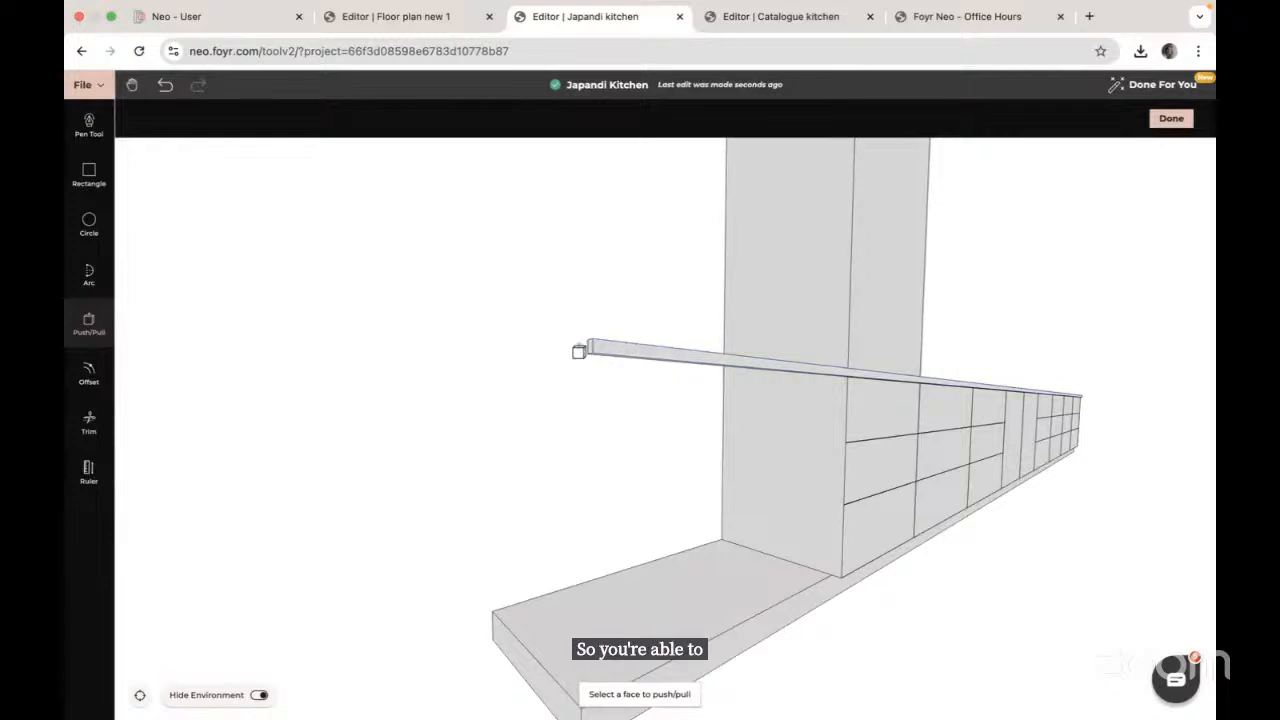
middle_drag(580, 354, 611, 363)
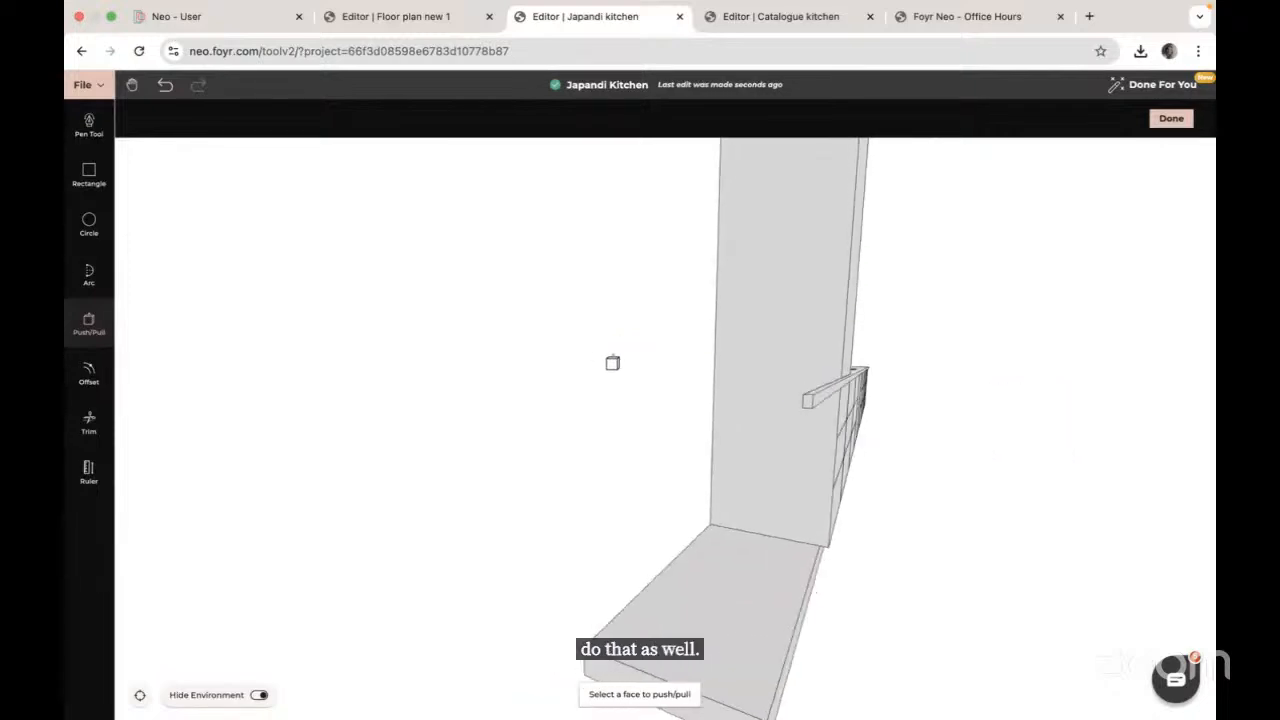
click(808, 406)
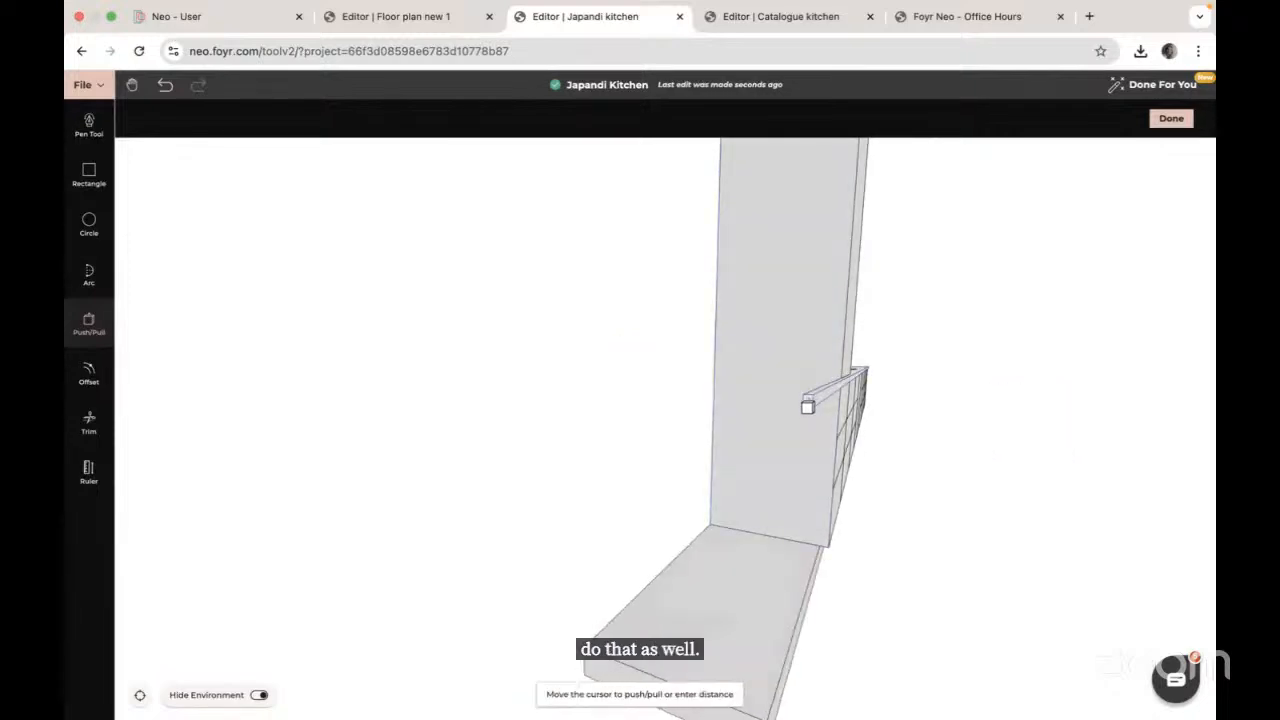
middle_drag(840, 393, 714, 395)
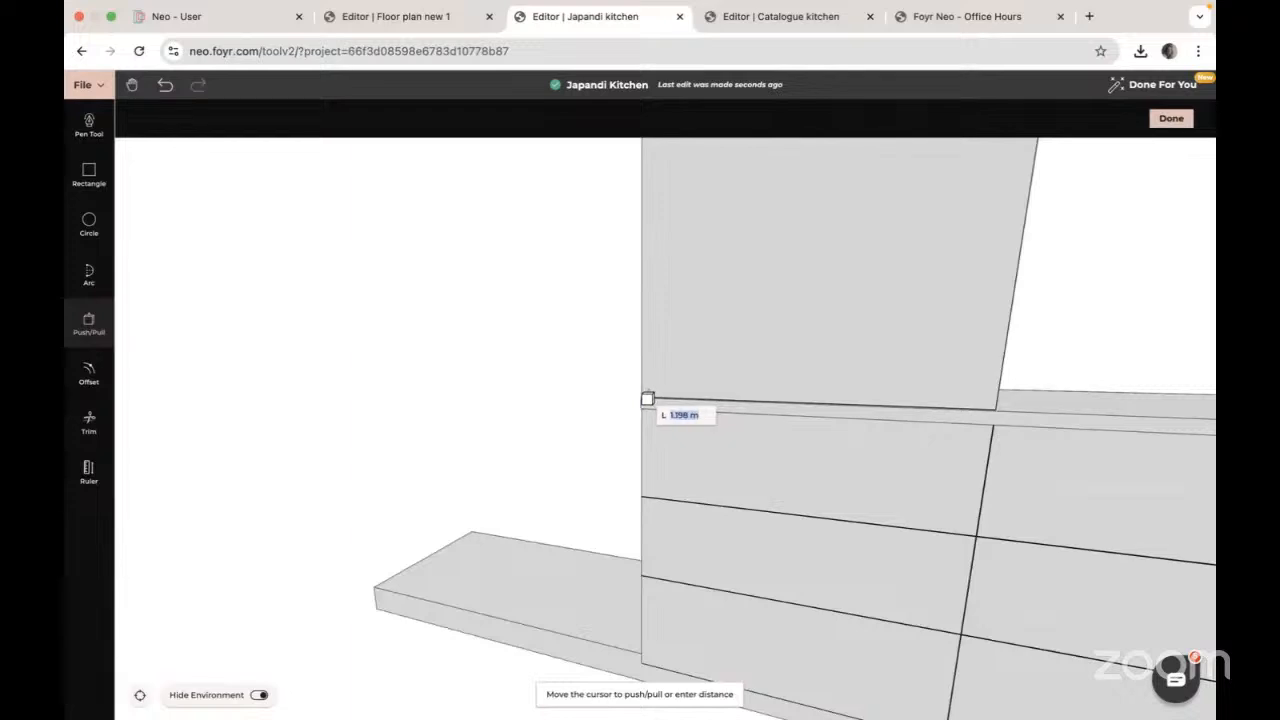
click(647, 399)
Step: Shorten the base slab flush with the cabinet, then go to the Catalogue kitchen project
middle_drag(569, 525, 689, 405)
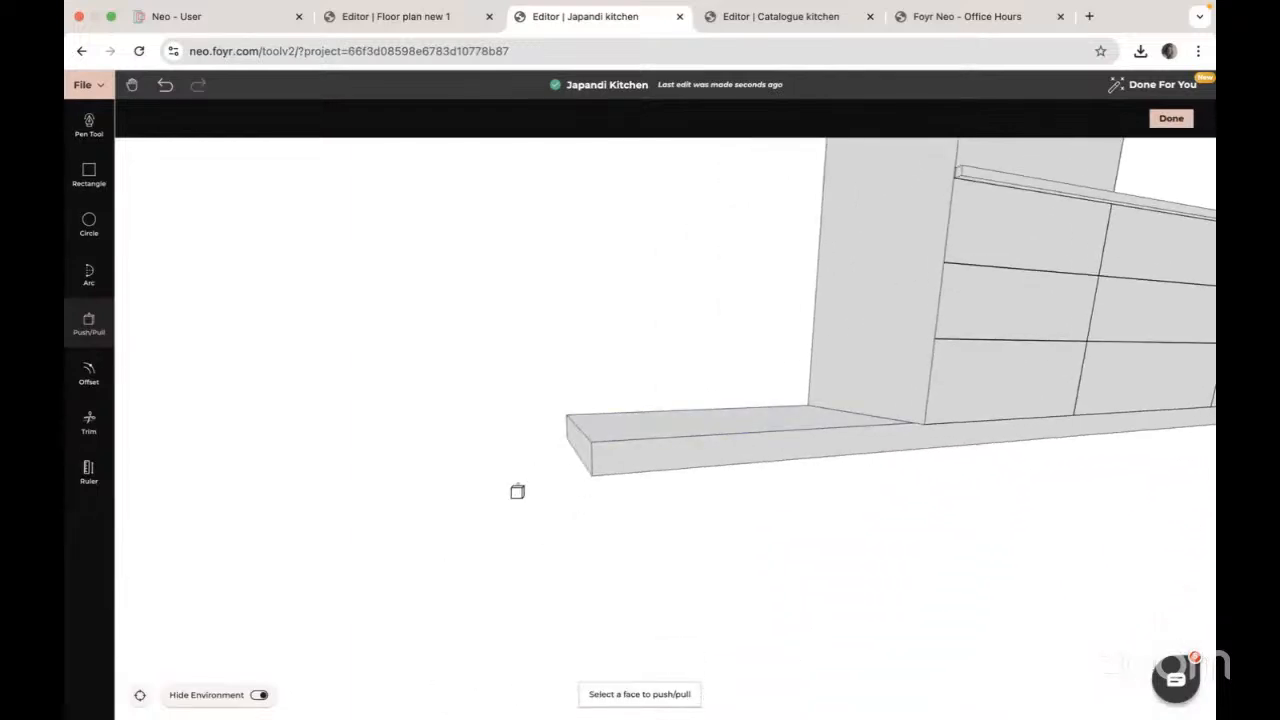
click(586, 446)
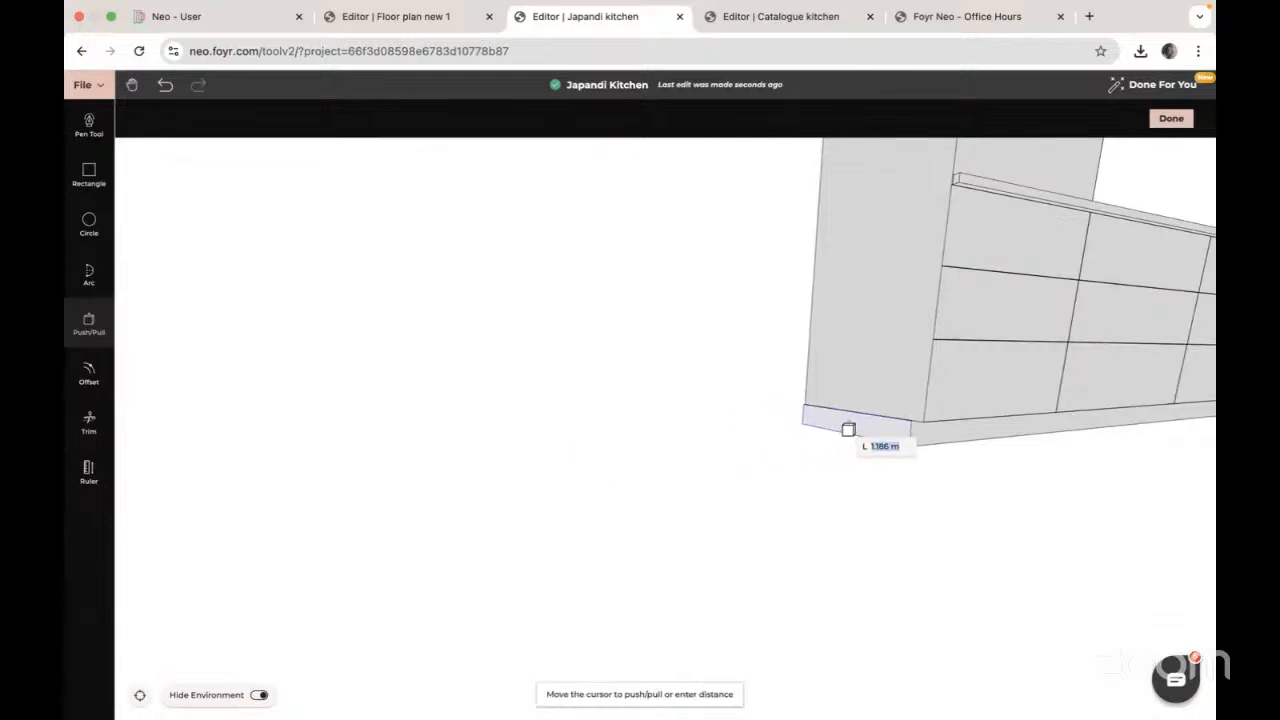
click(848, 429)
key(Escape)
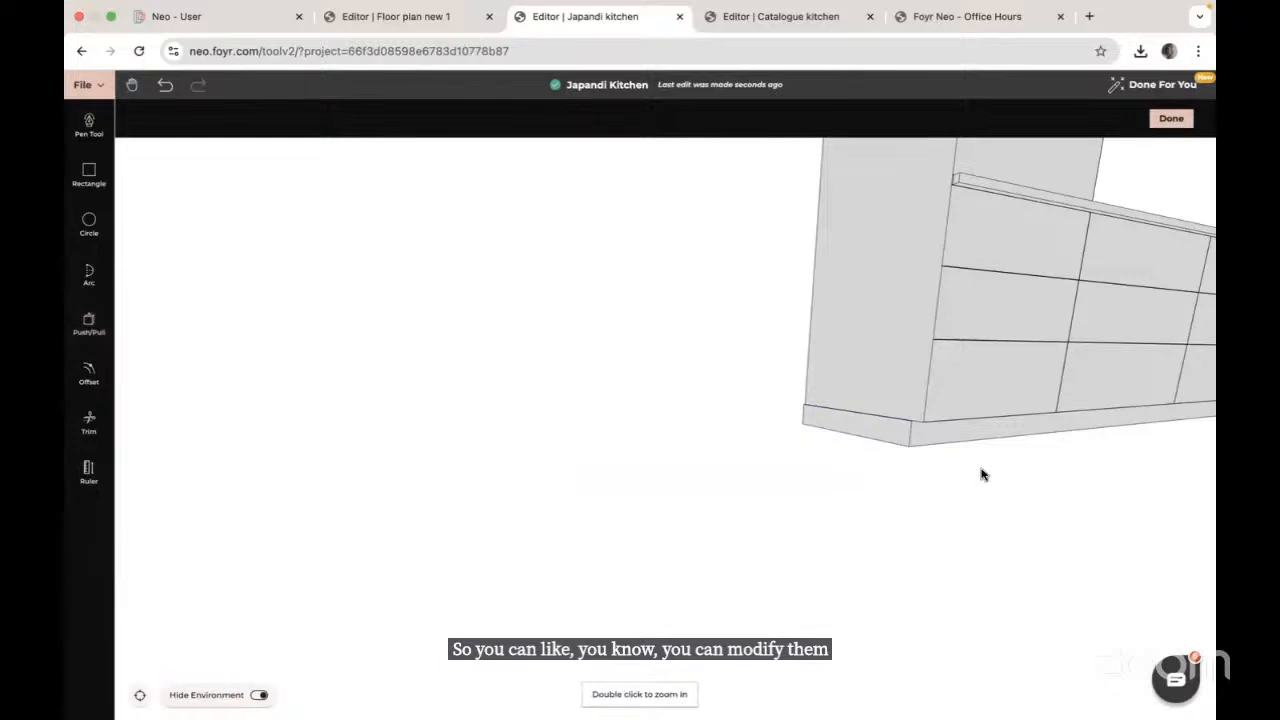
drag(981, 475, 405, 524)
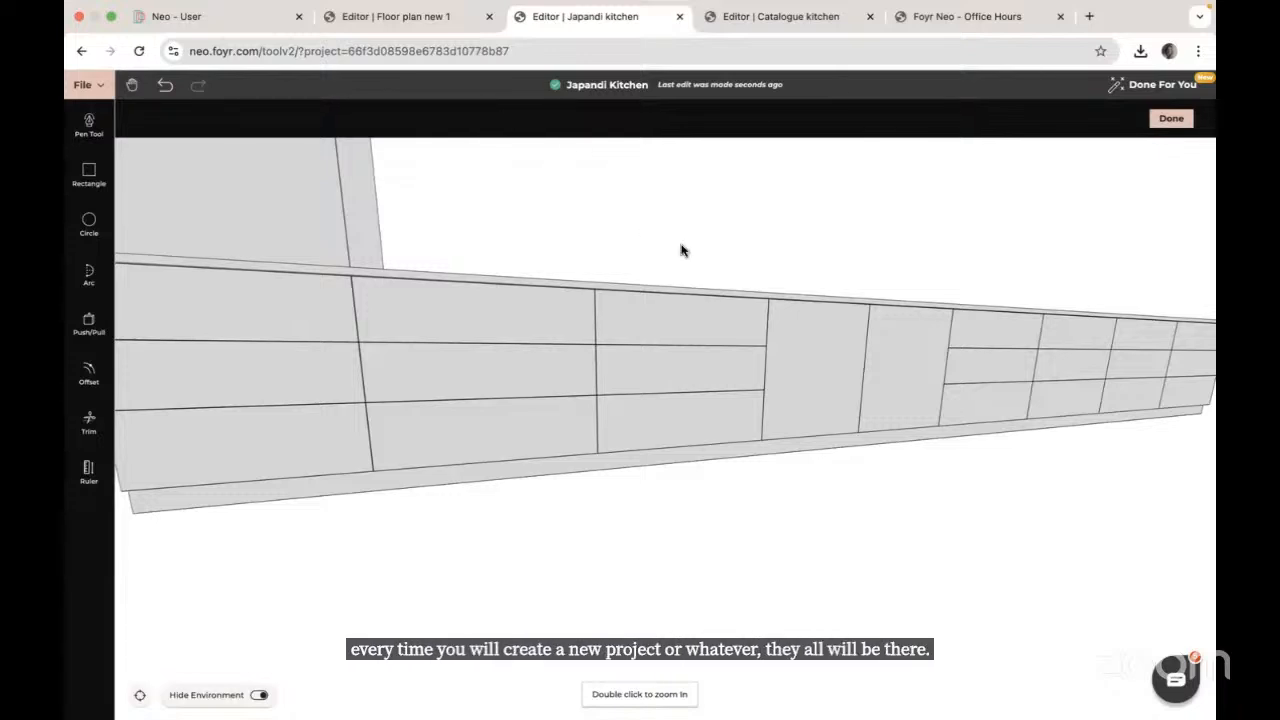
click(826, 14)
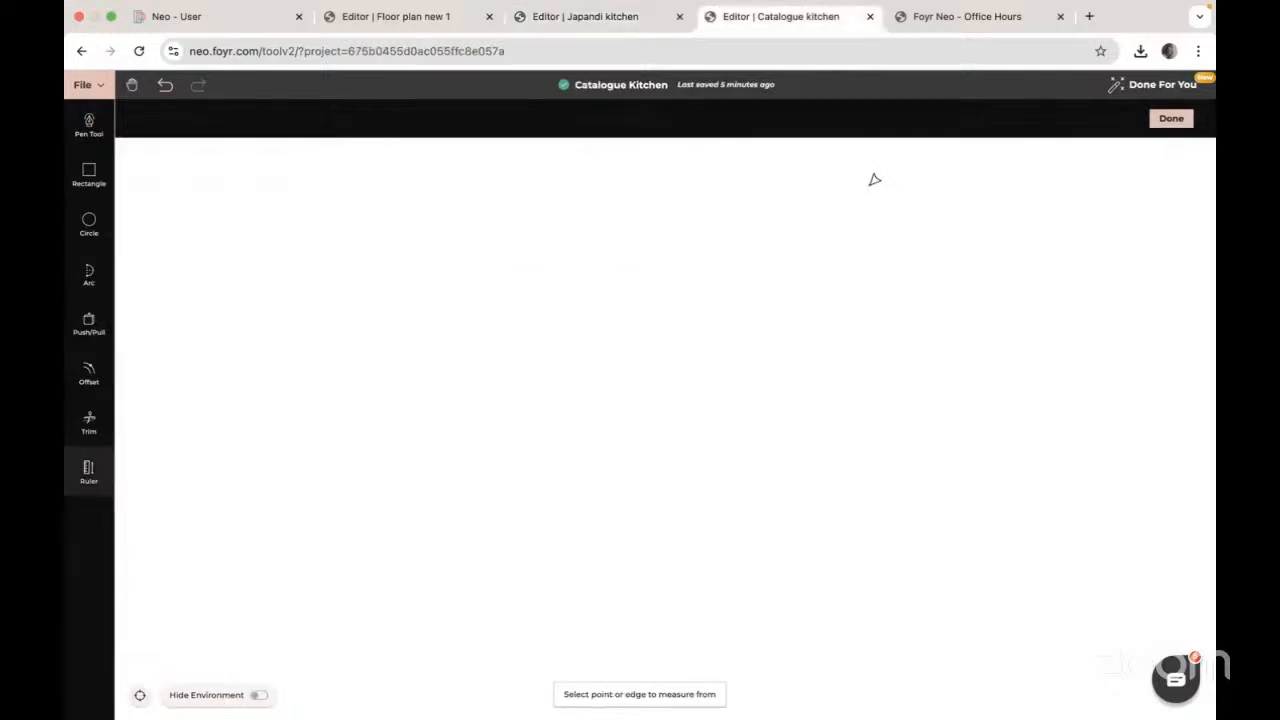
Step: Reload Catalogue Kitchen in 3D, reset the view, and open the right room's upper shelf for modifying
click(139, 52)
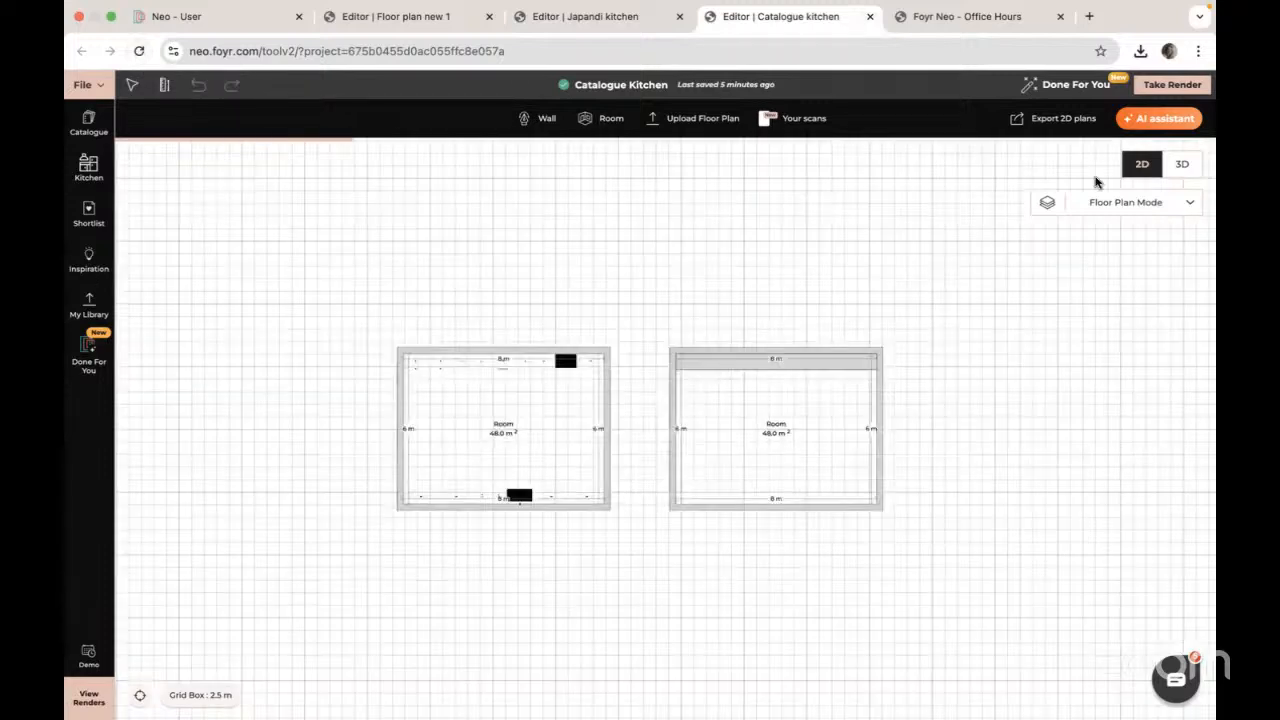
click(1183, 168)
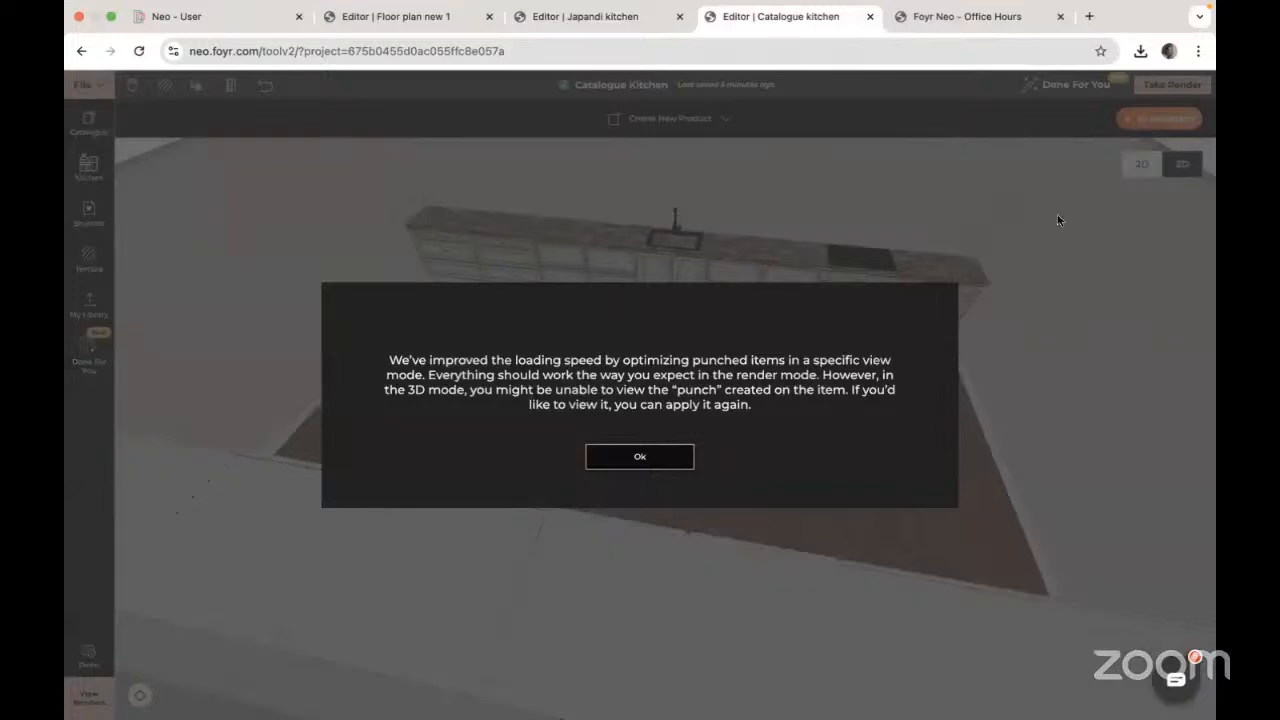
click(637, 463)
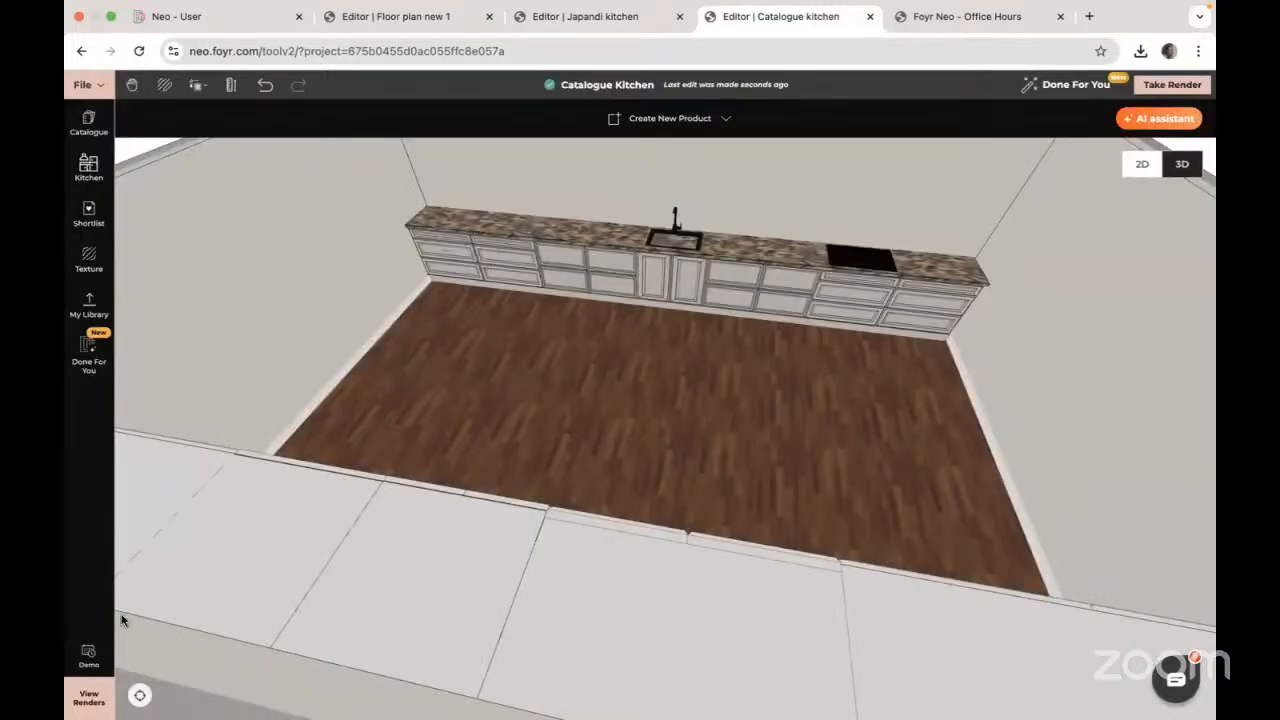
click(140, 696)
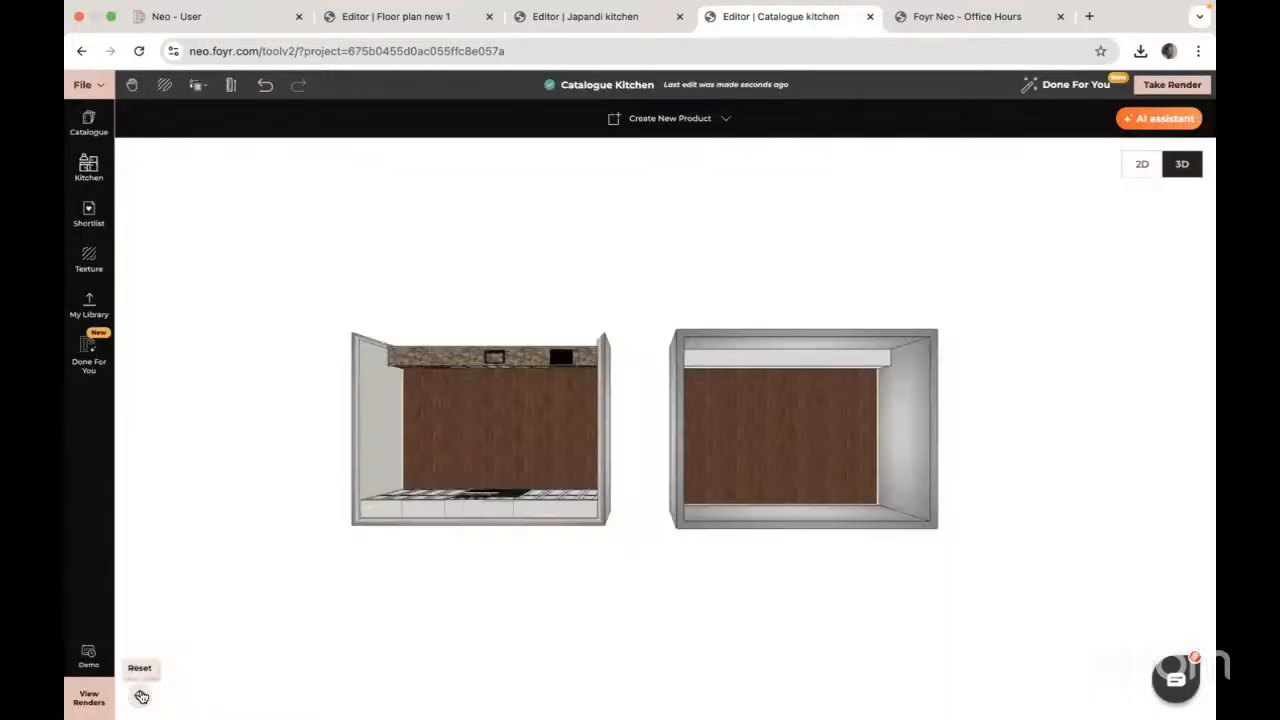
click(778, 360)
click(722, 118)
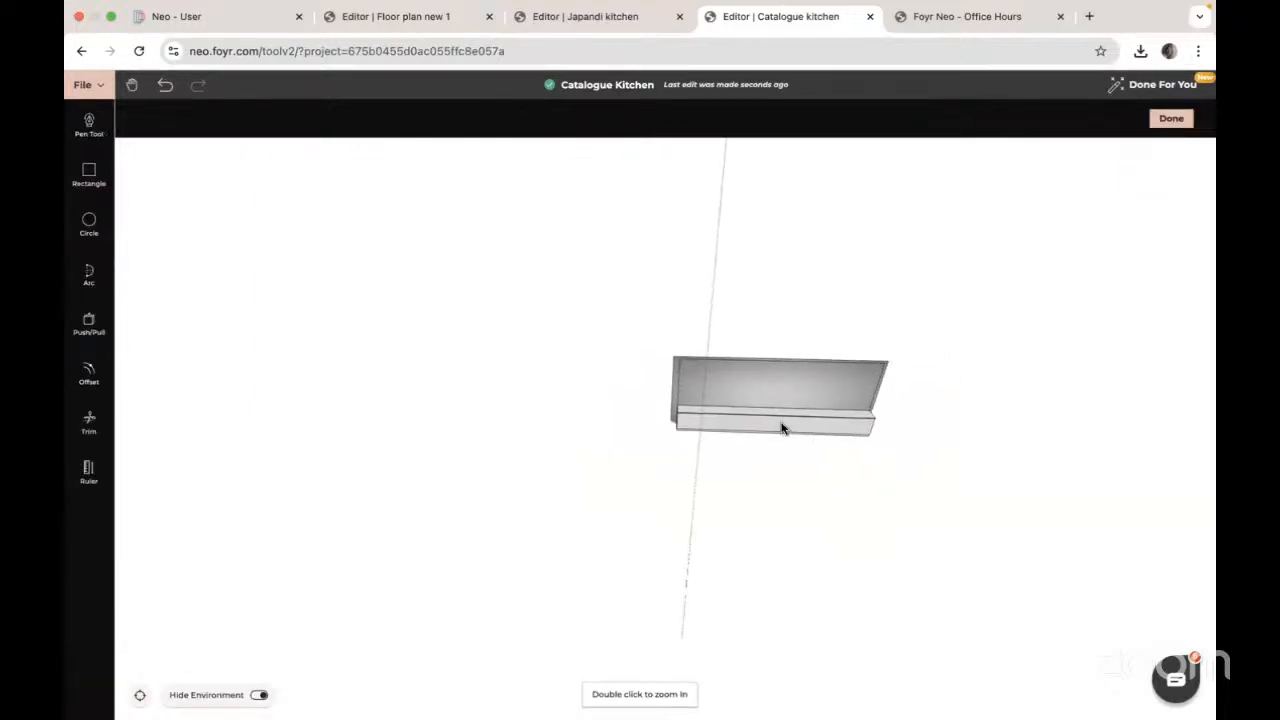
Step: Zoom to the shelf front and lay the first Ruler guides, two spaced 0.75 m apart
double_click(782, 428)
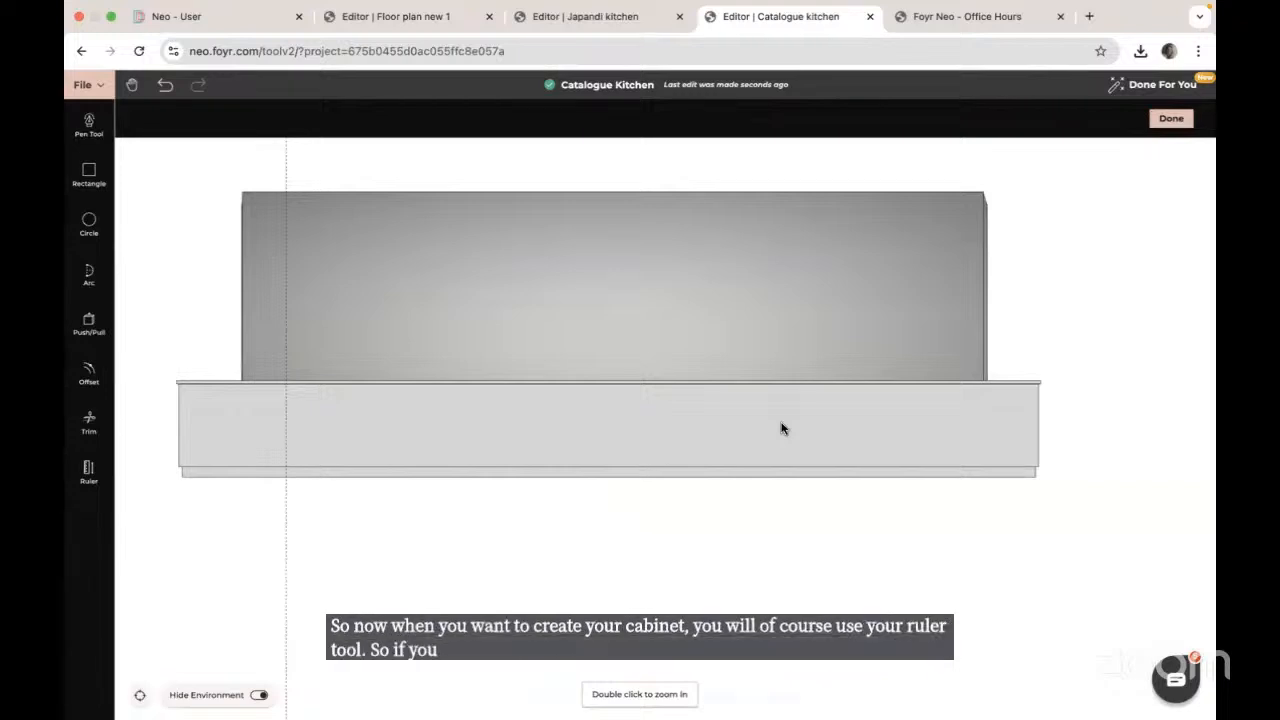
click(89, 472)
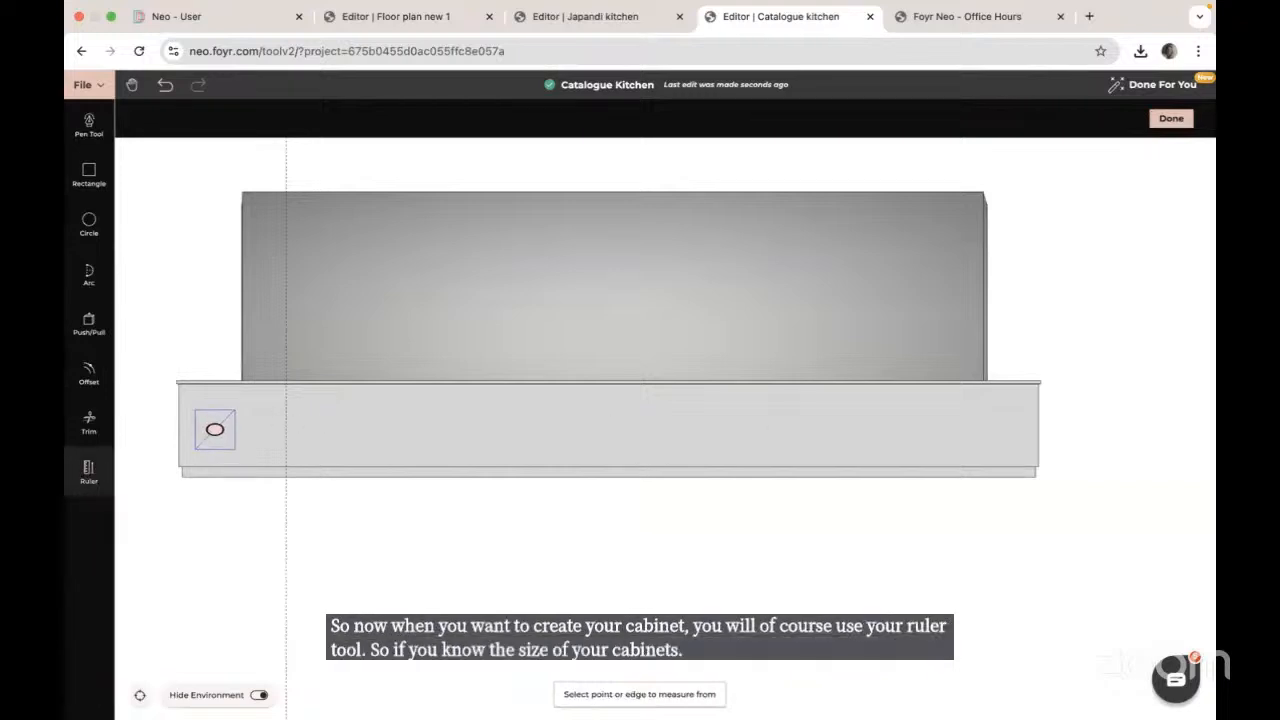
click(285, 419)
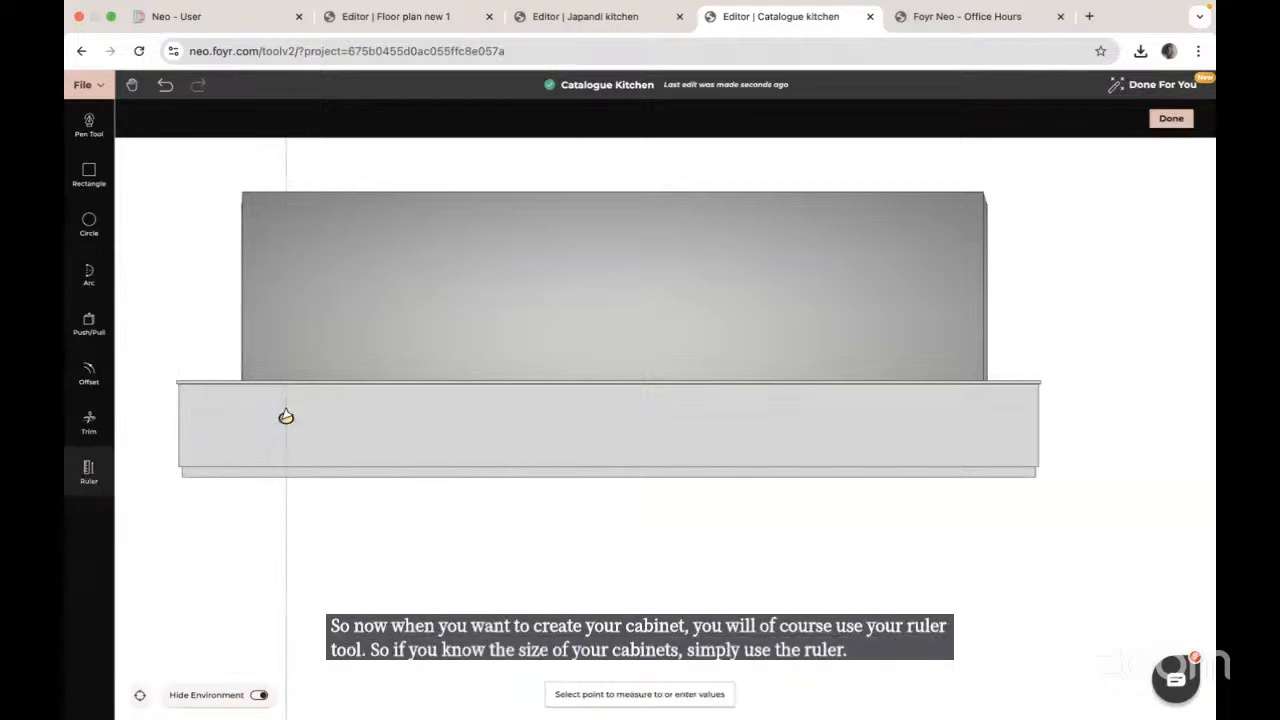
click(415, 414)
click(394, 418)
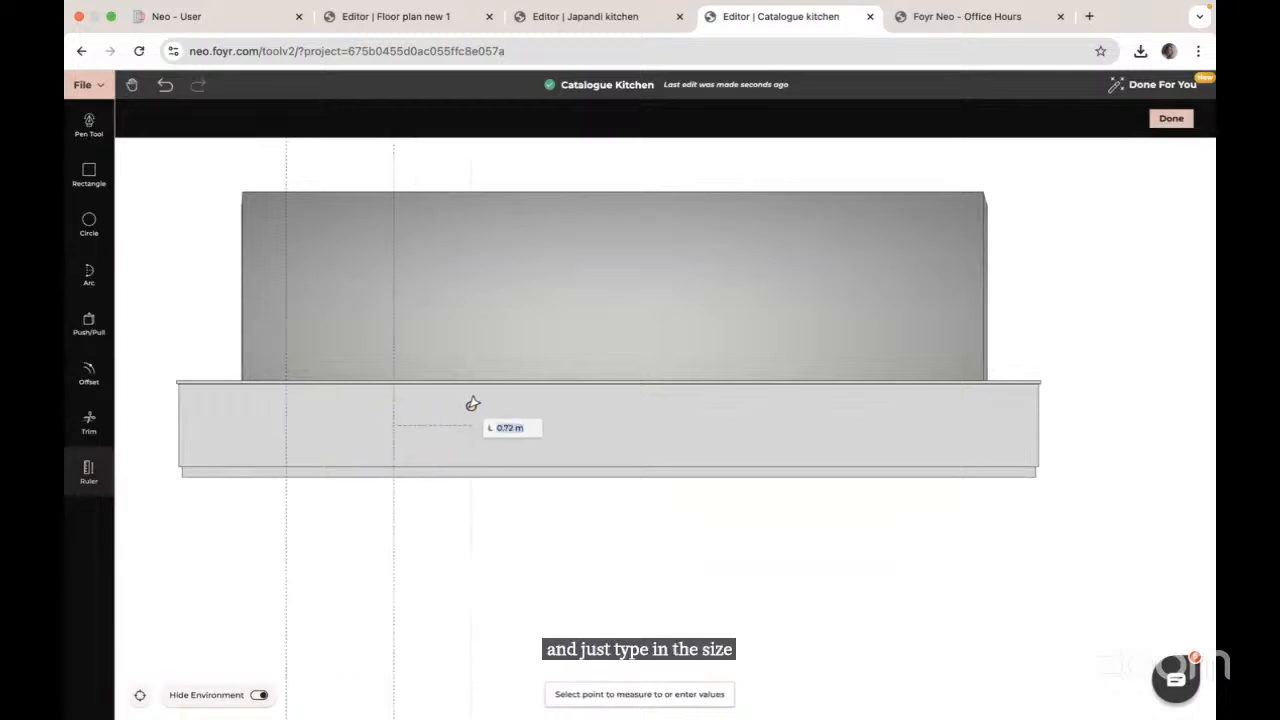
text(0.75)
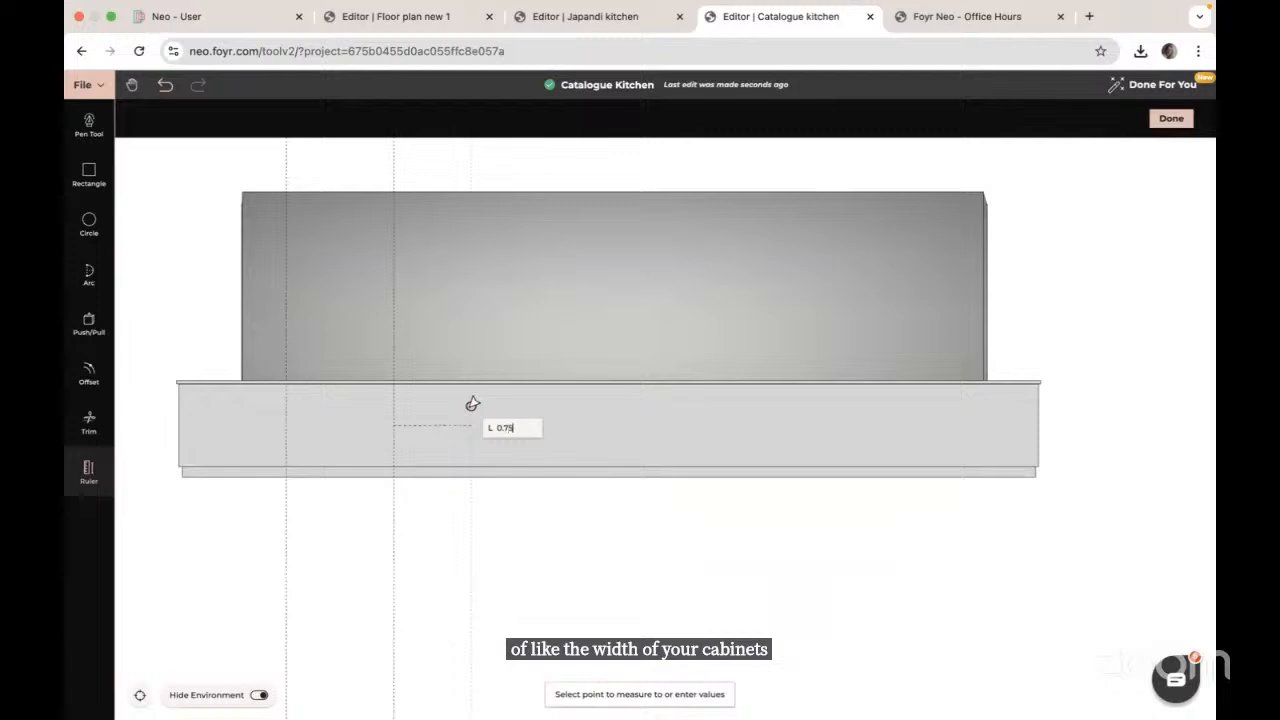
key(Return)
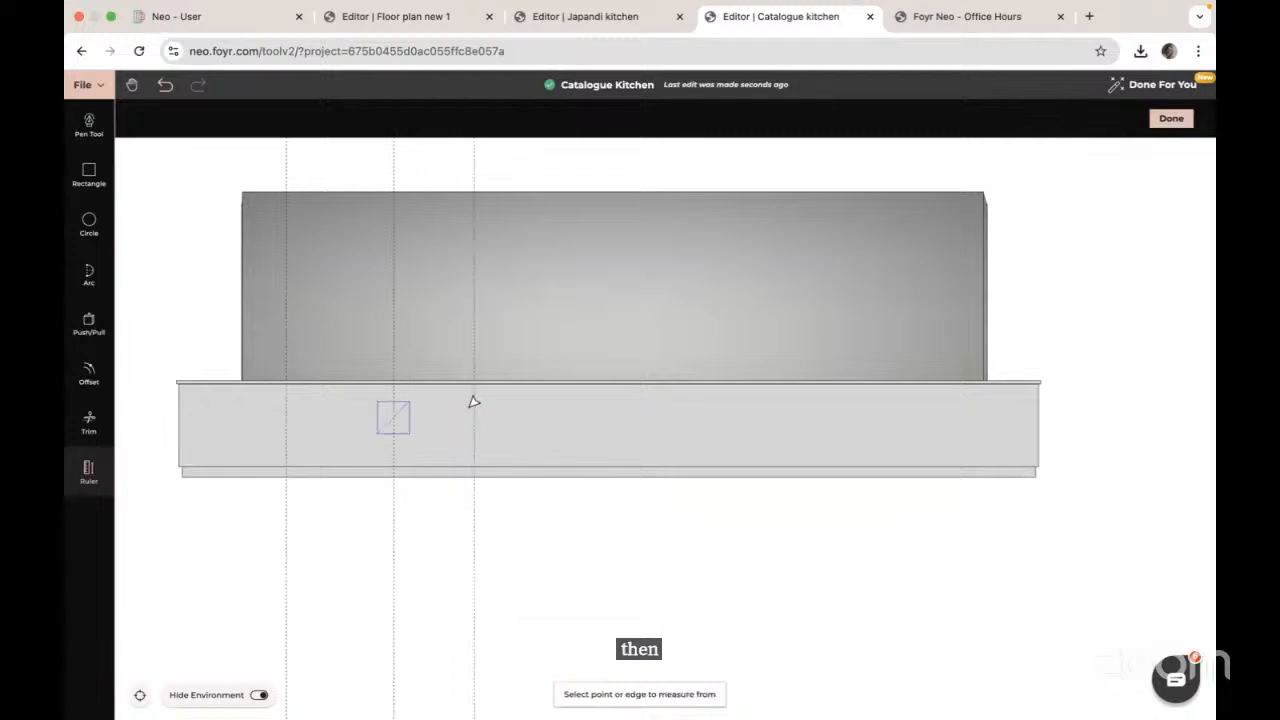
click(476, 403)
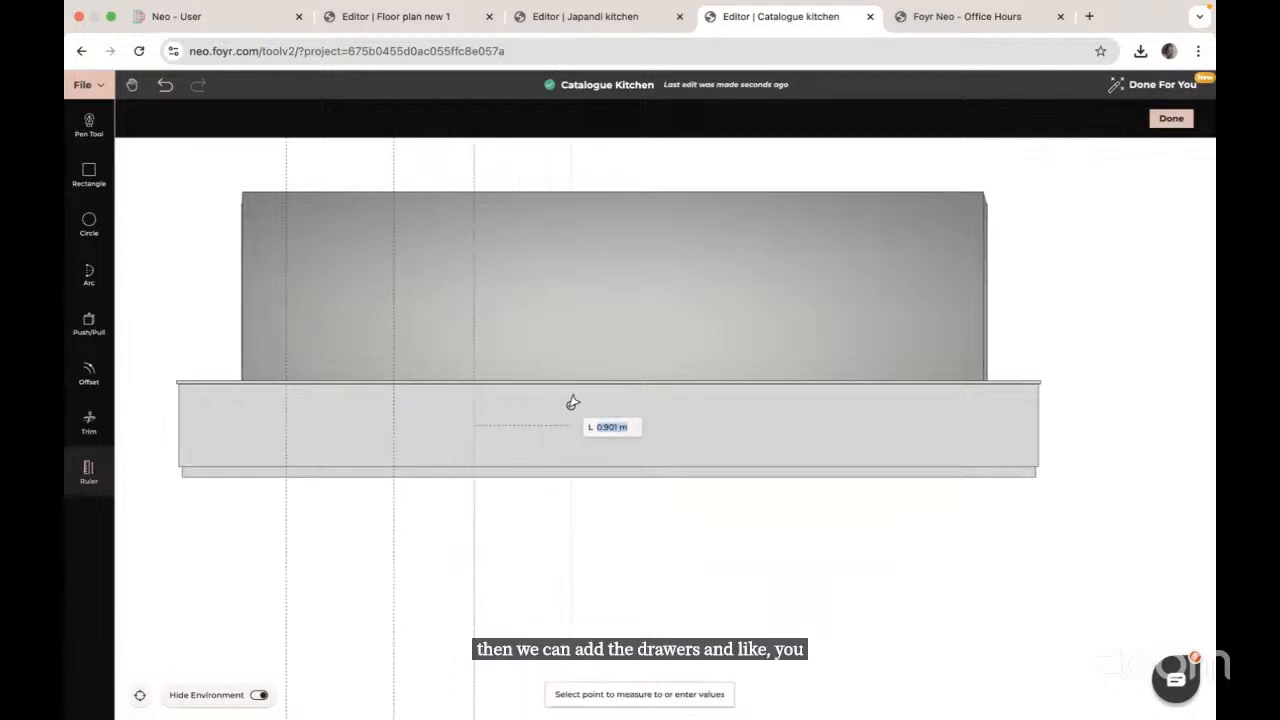
text(0.)
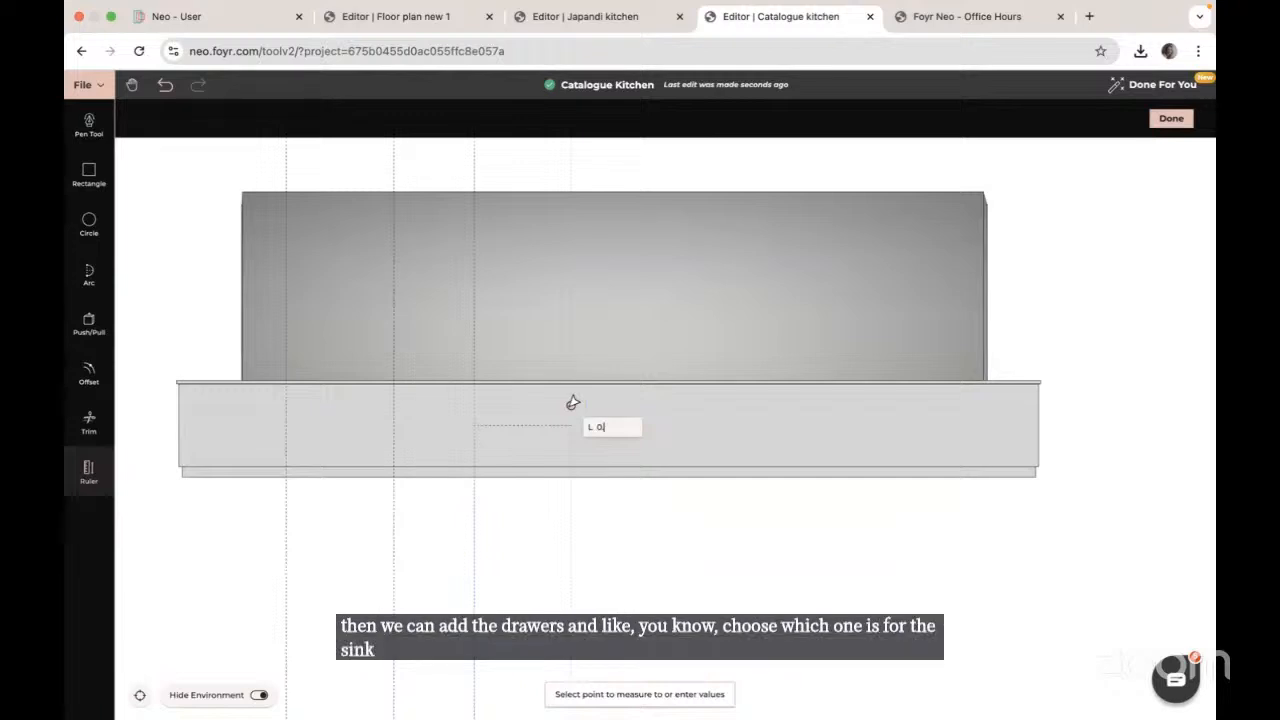
text(75)
key(Return)
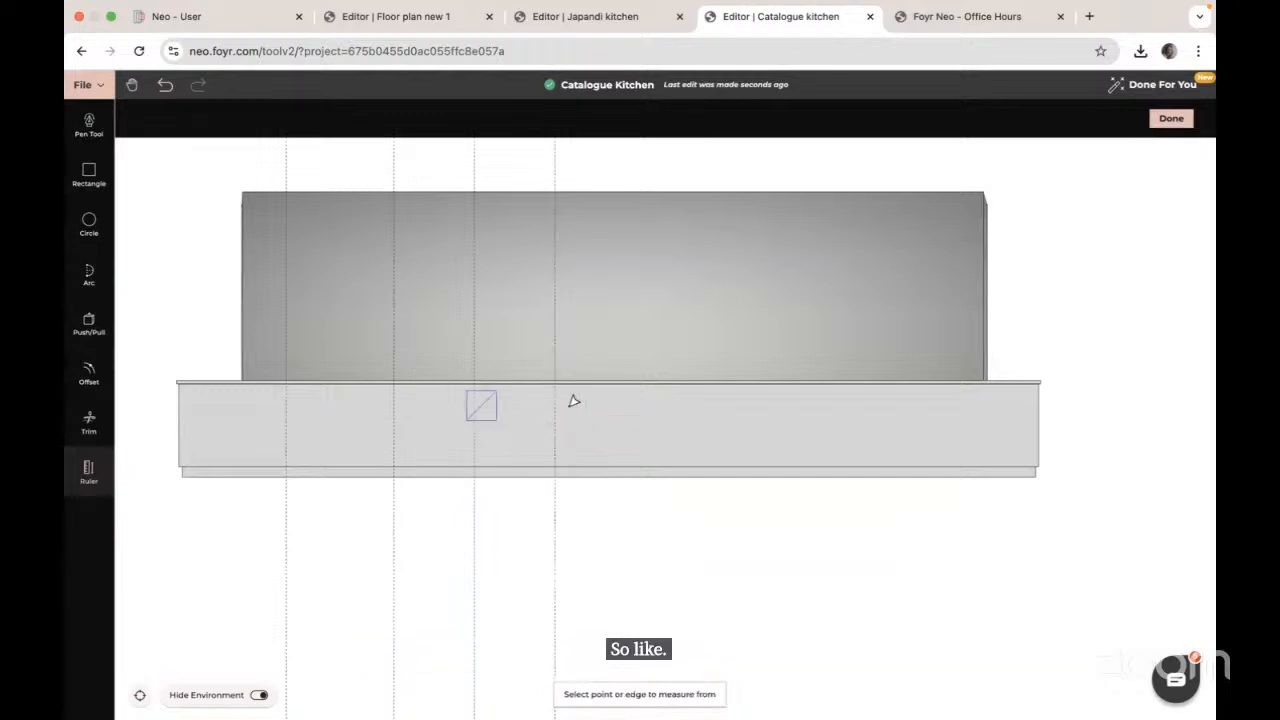
Step: Continue the guides across the counter at 1, 1, 0.75 and 0.75 m spacings
click(557, 424)
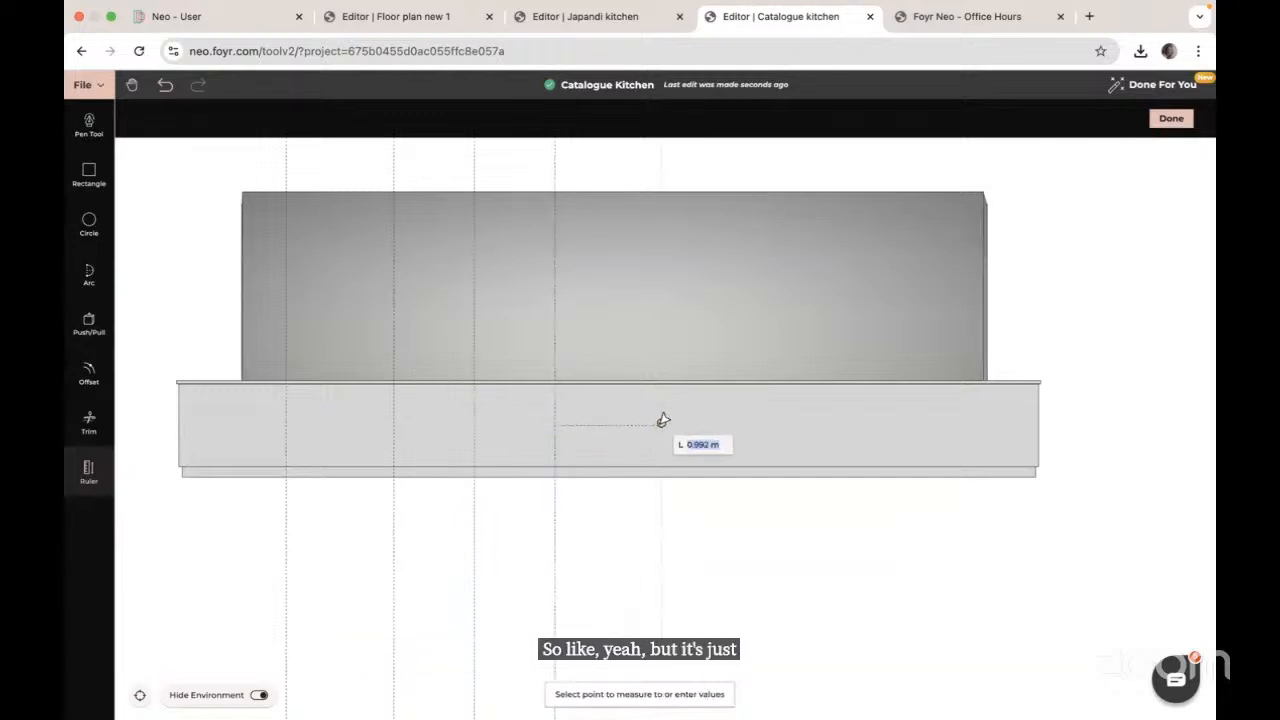
text(1)
key(Return)
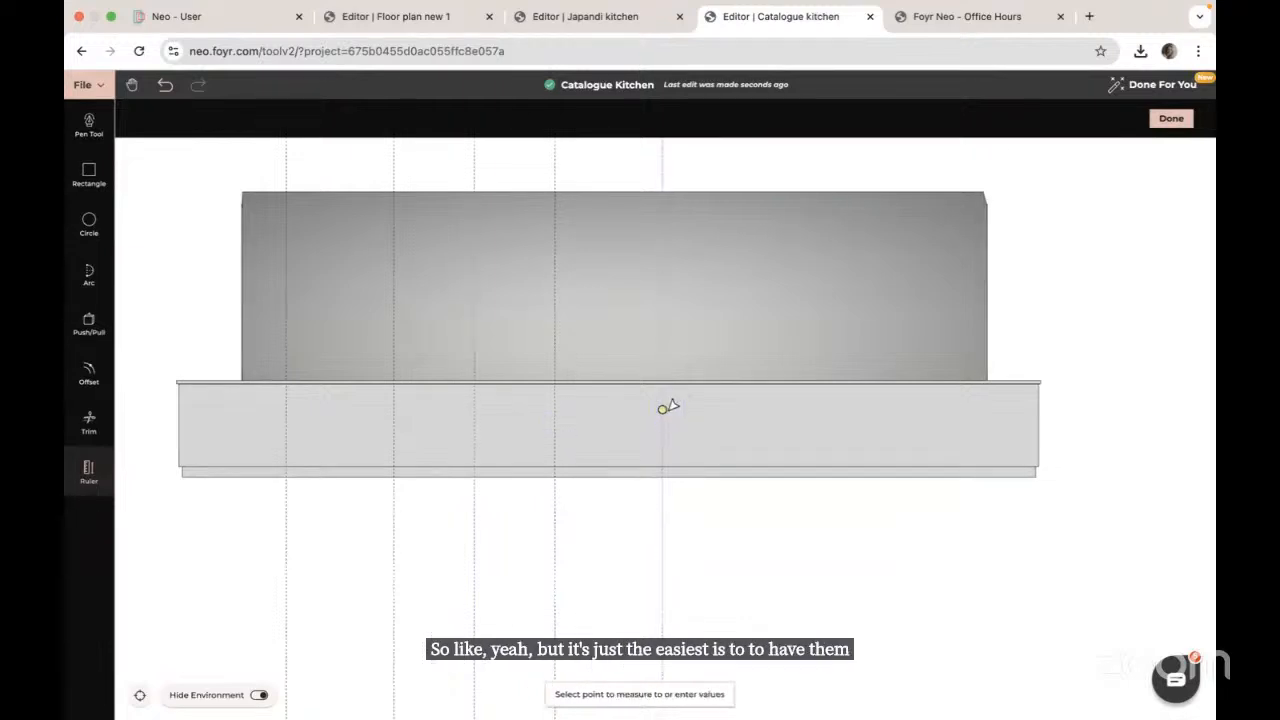
click(666, 407)
text(1)
key(Return)
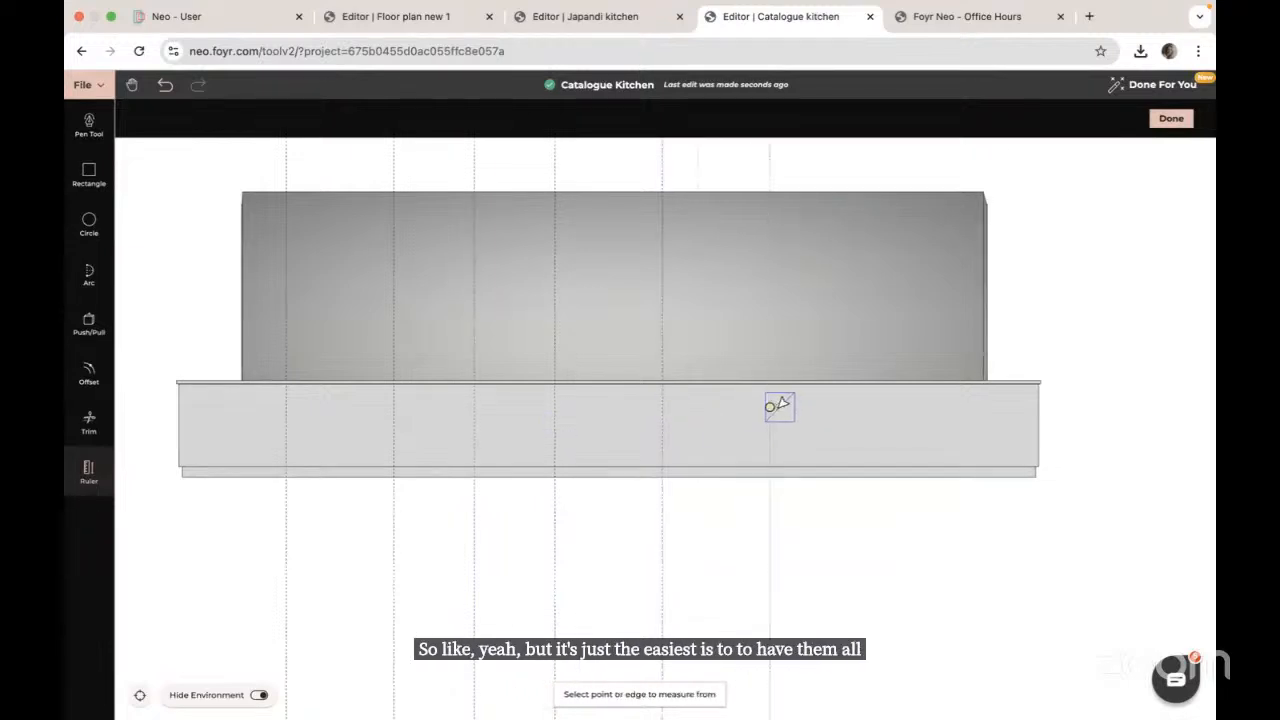
click(773, 405)
text(0.)
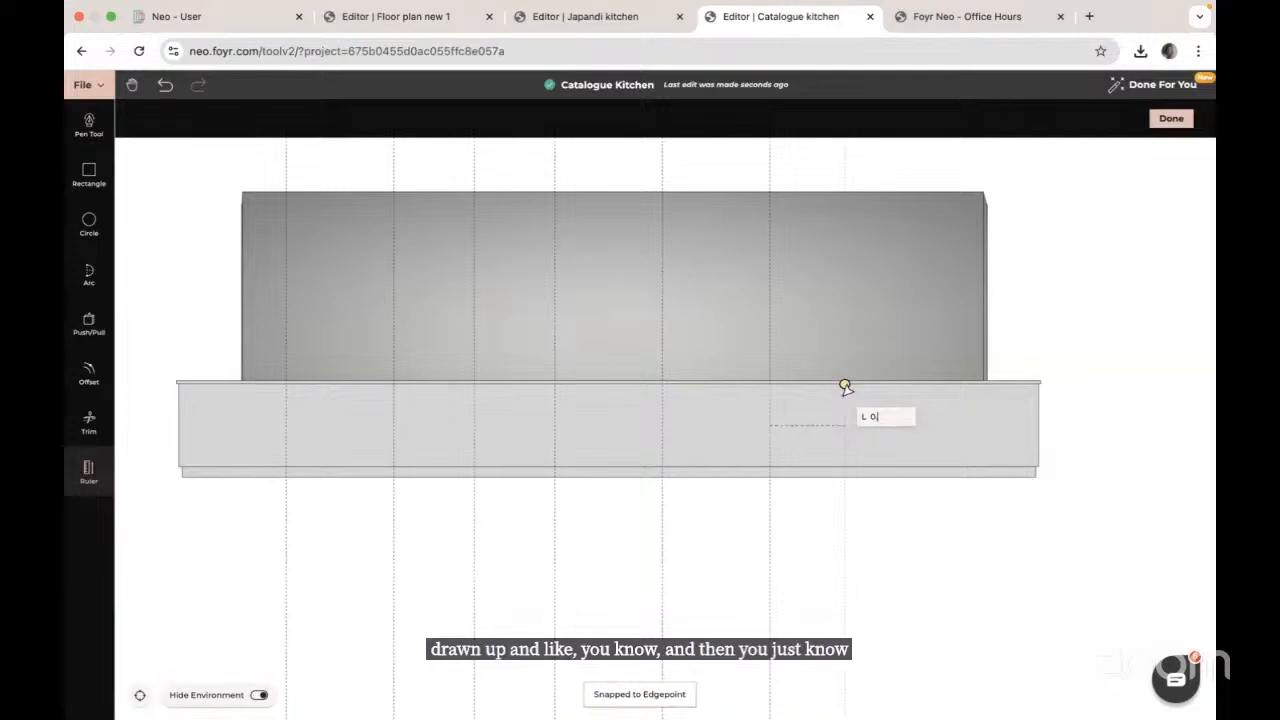
text(75)
key(Return)
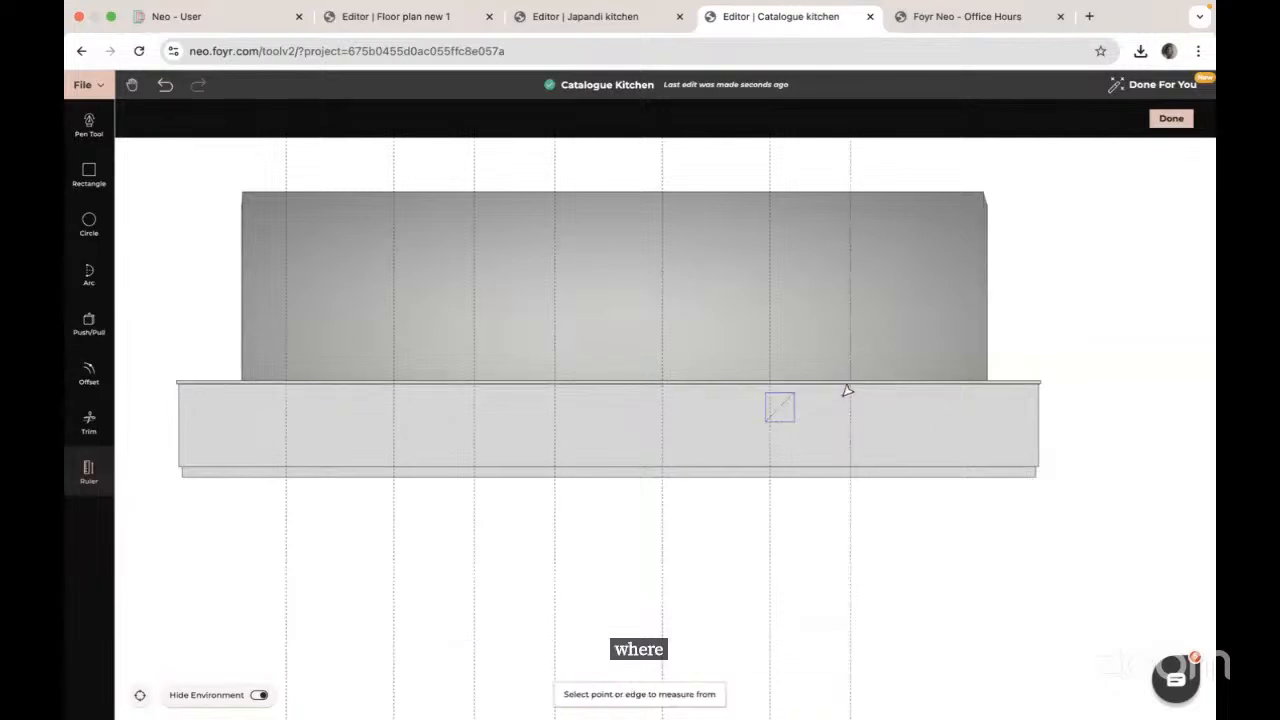
click(851, 416)
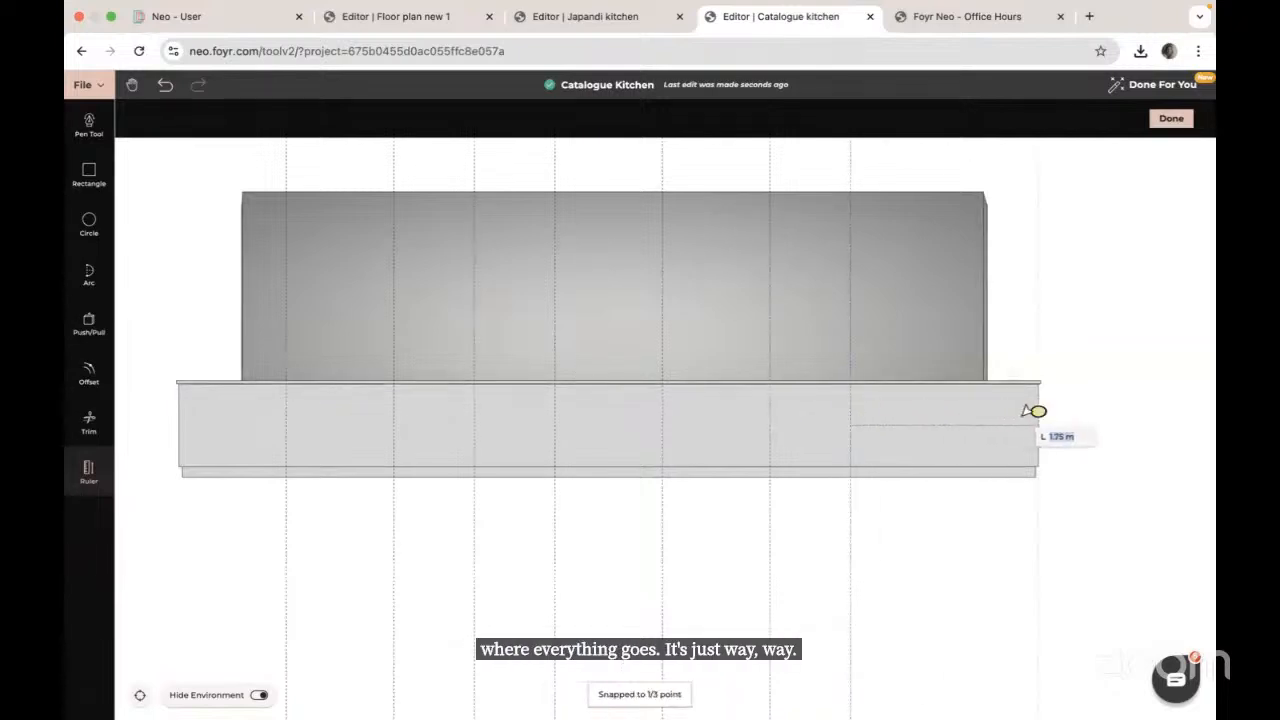
text(0.)
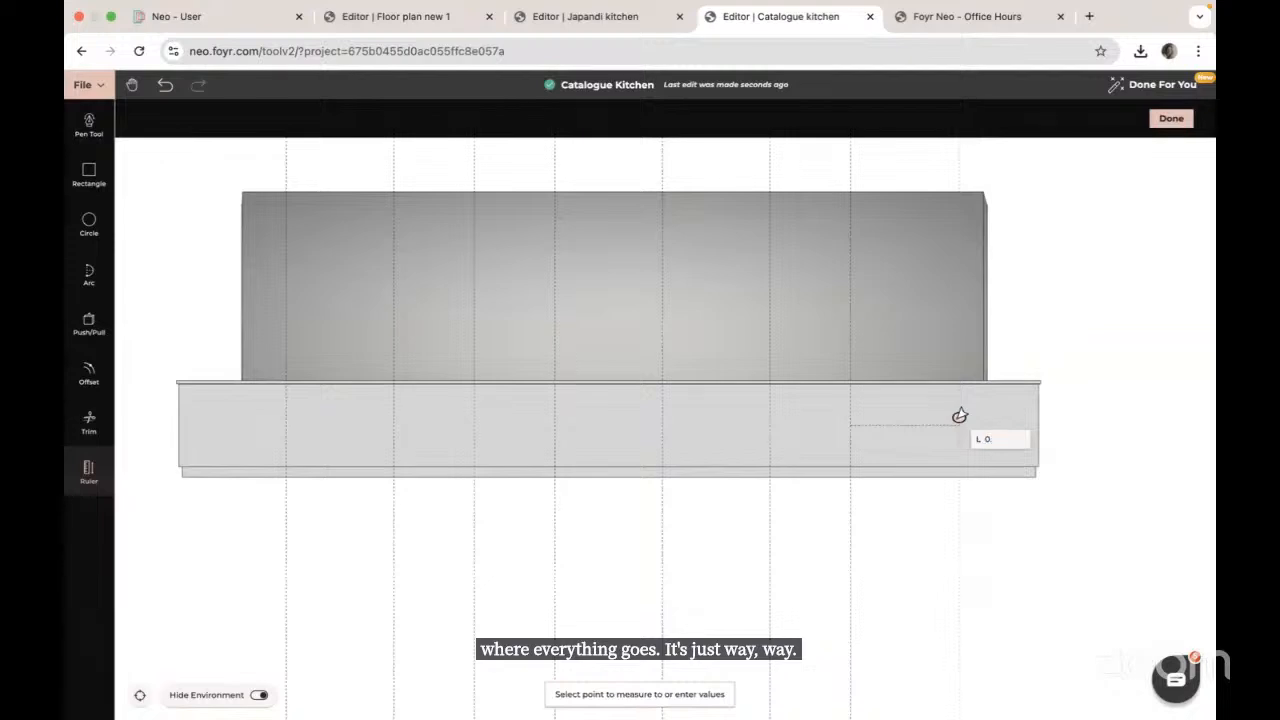
text(75)
key(Return)
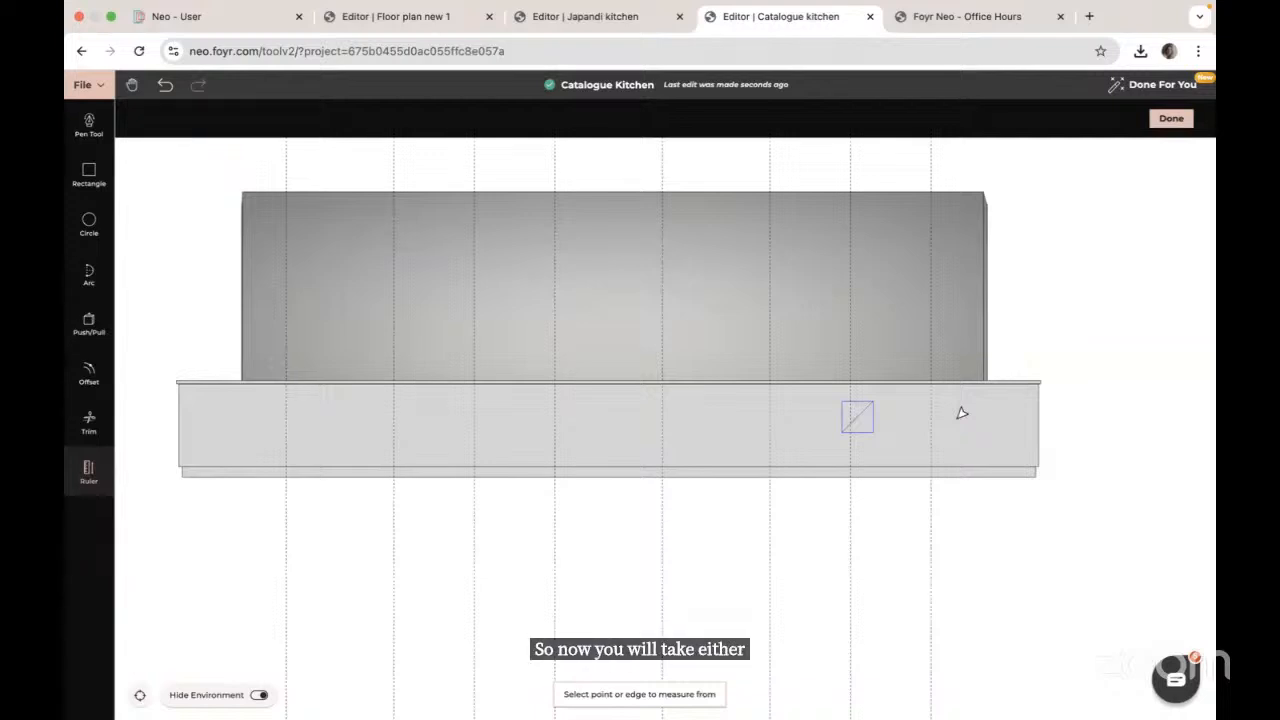
Step: Draw rectangles between the guide lines from counter top to bottom to form cabinet panels
click(88, 178)
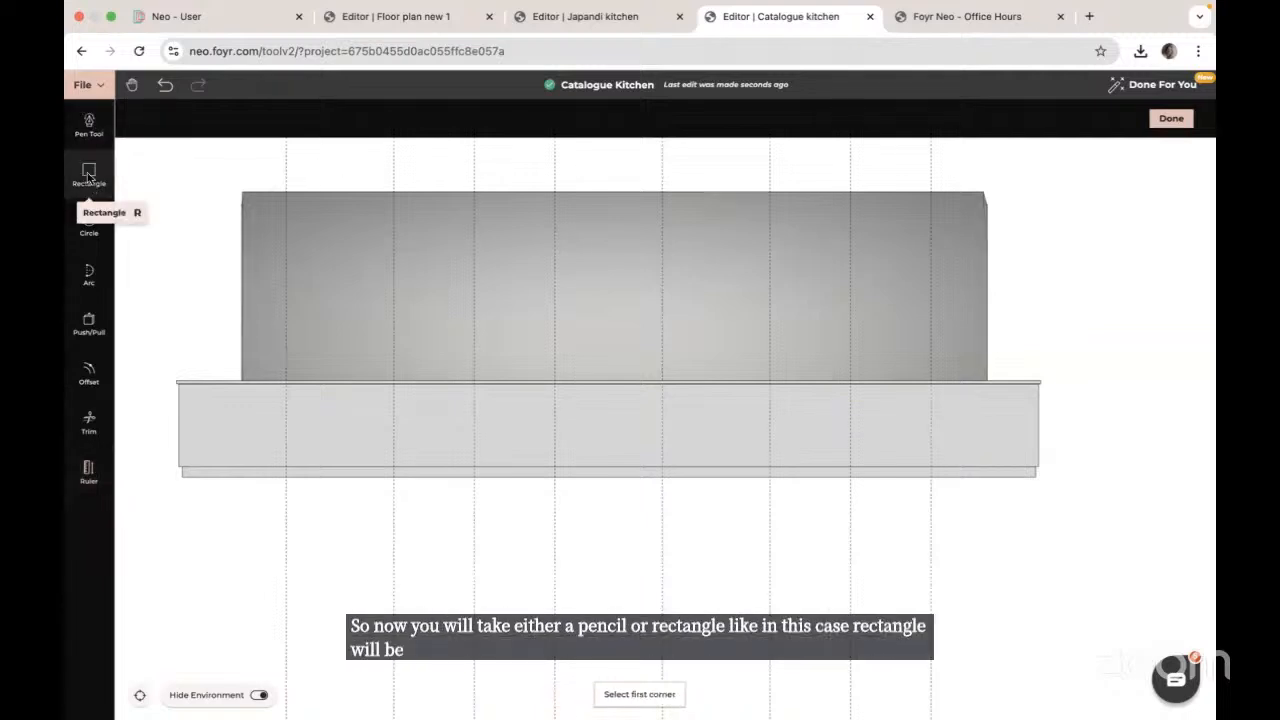
click(288, 385)
click(392, 464)
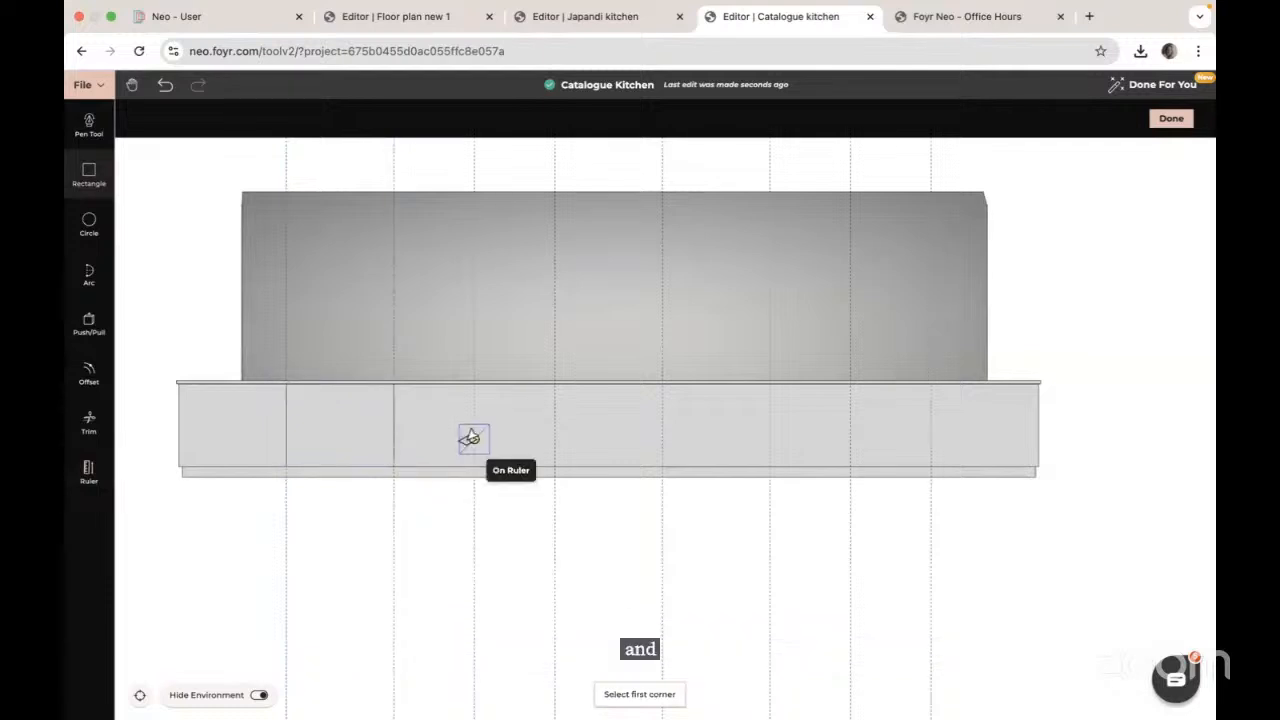
click(475, 384)
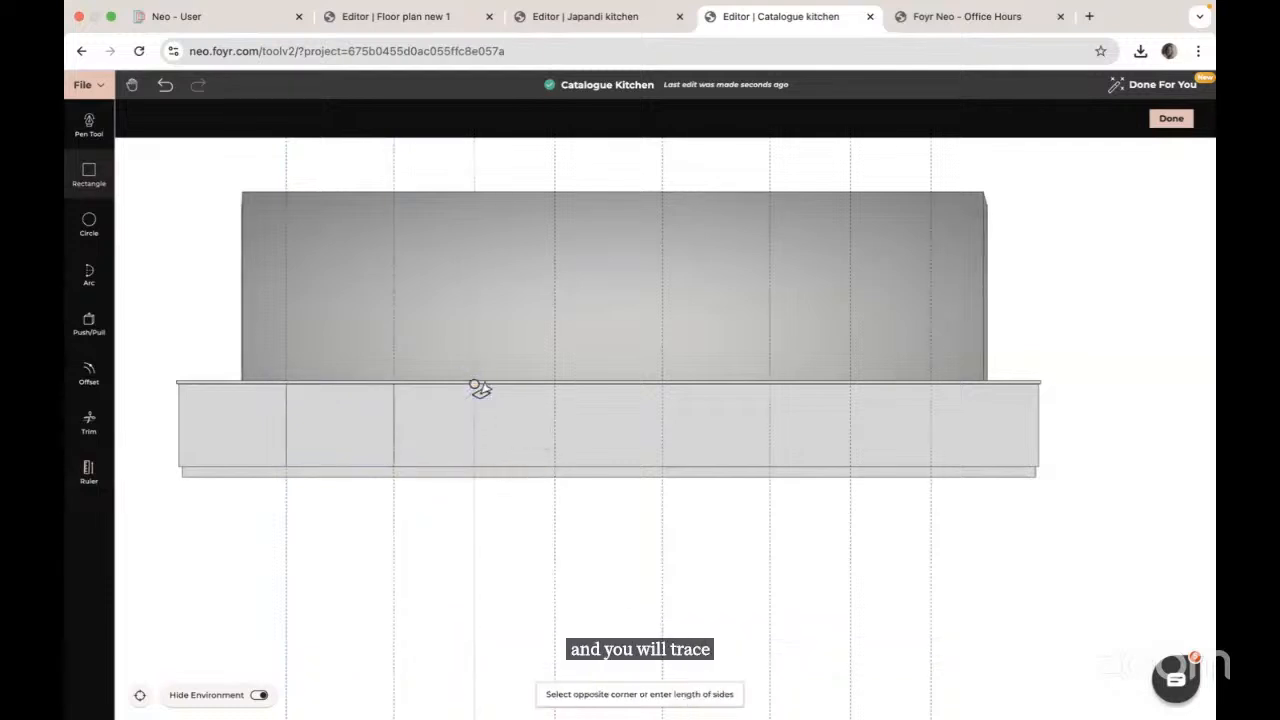
click(554, 466)
click(662, 384)
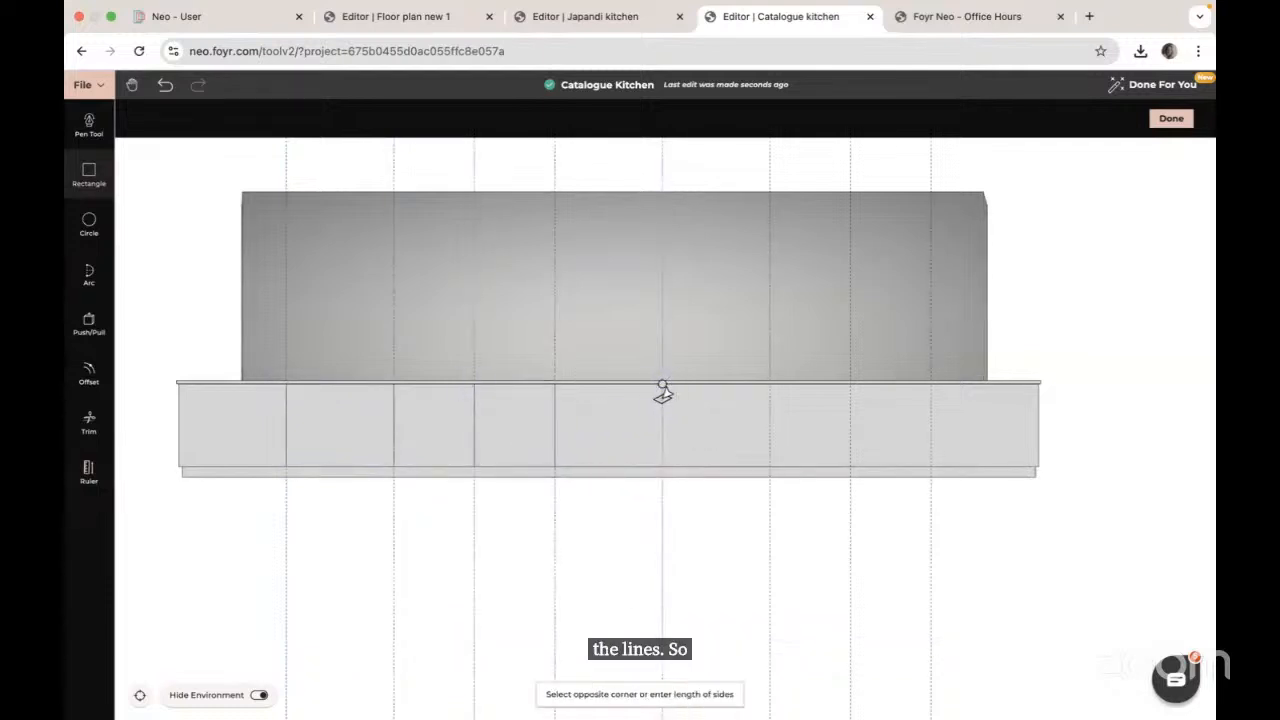
click(770, 466)
click(850, 384)
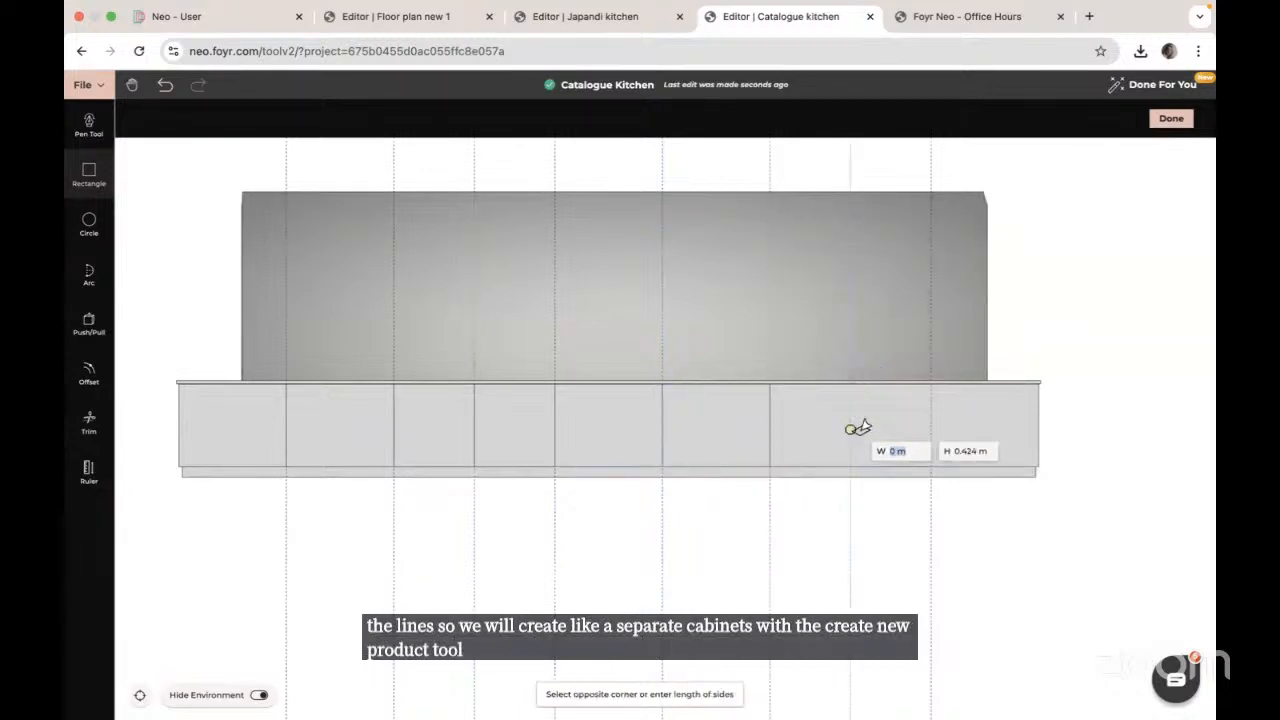
click(933, 455)
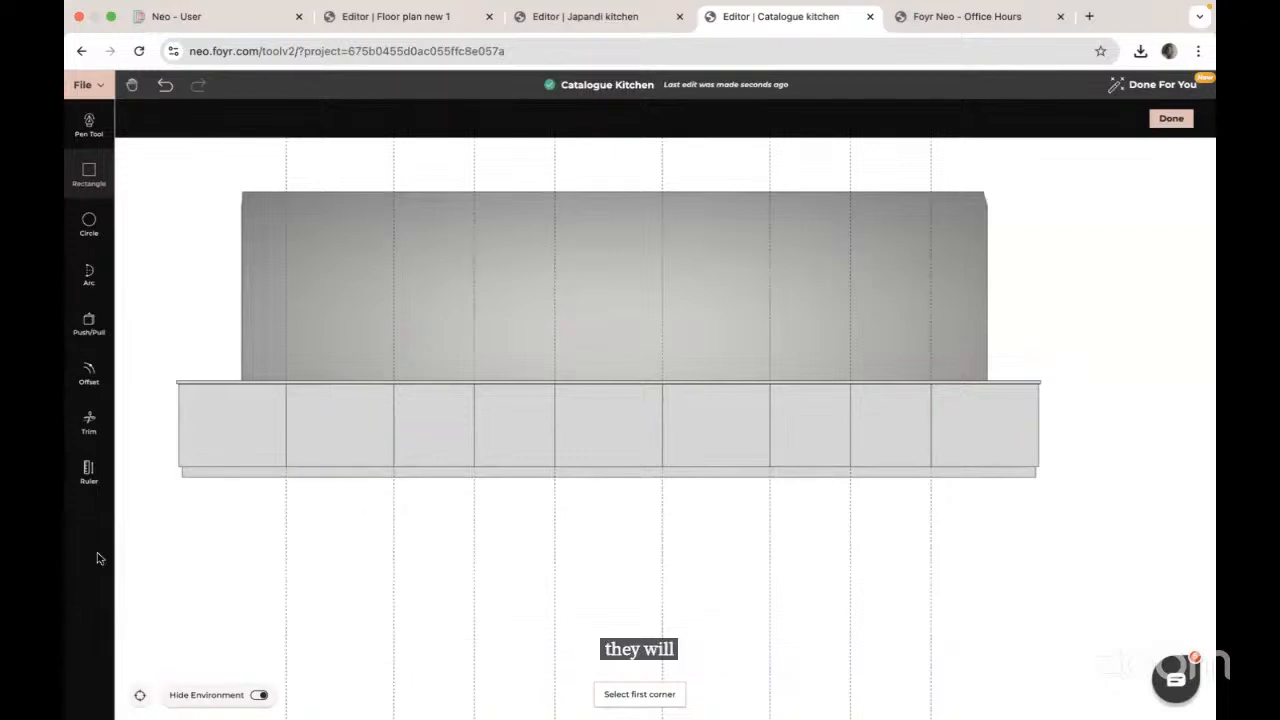
key(Escape)
drag(320, 506, 420, 518)
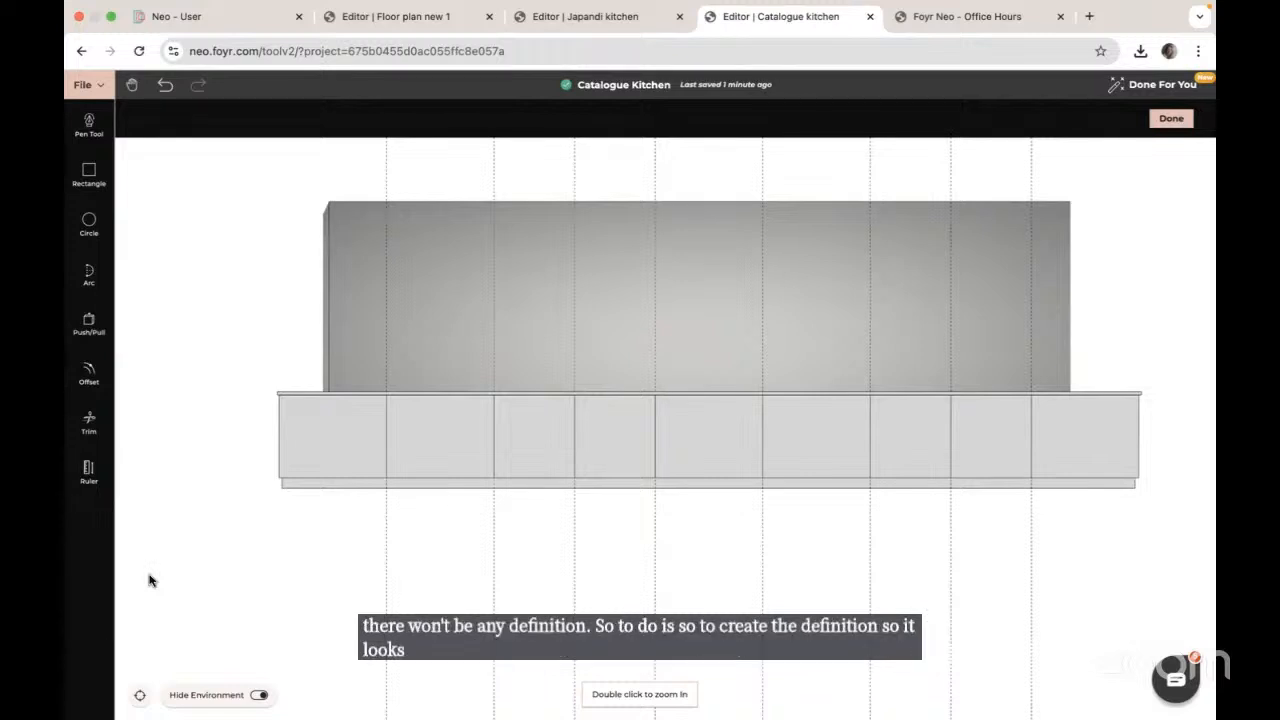
Step: Offset the first four cabinet faces inward by 0.002
click(89, 372)
click(321, 445)
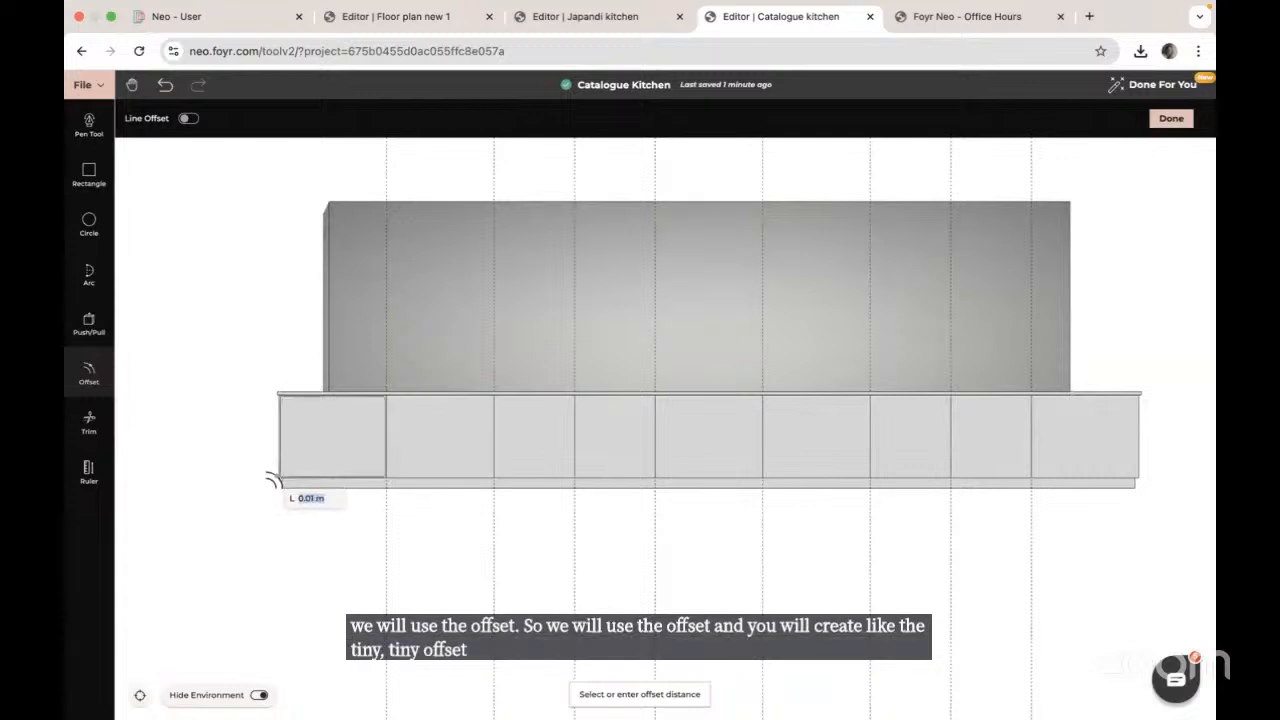
text(.)
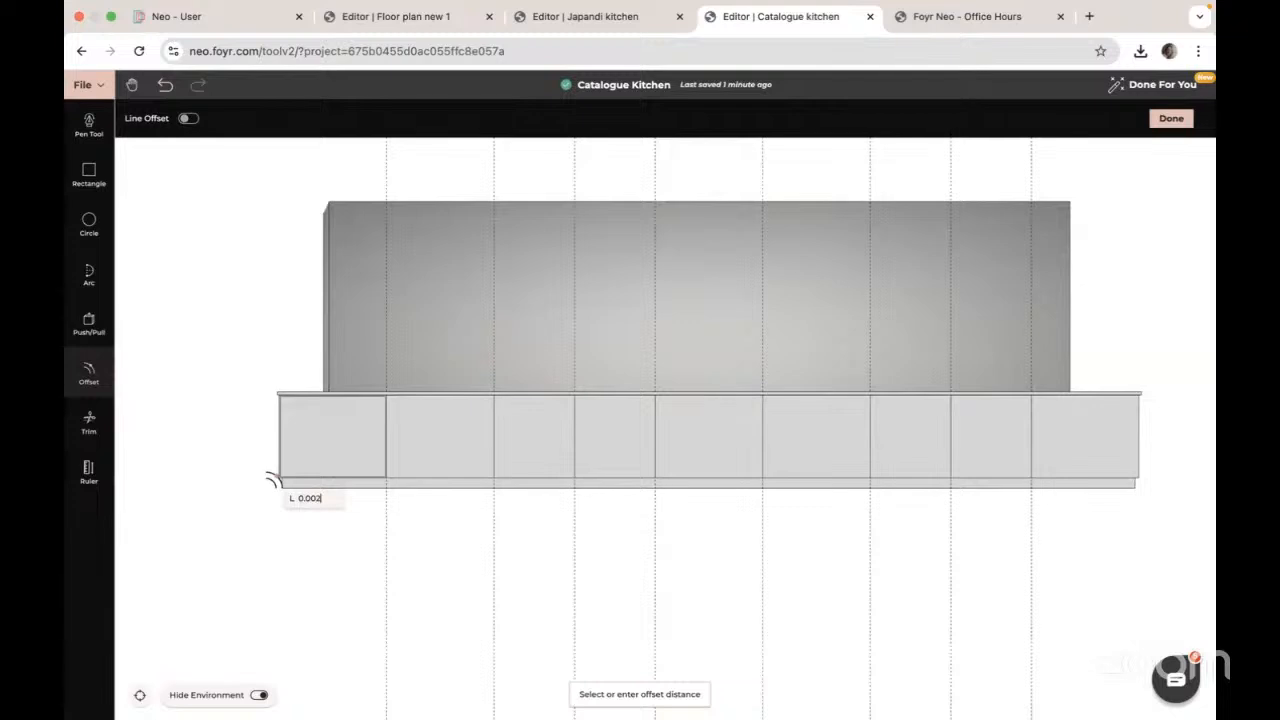
key(Return)
click(430, 443)
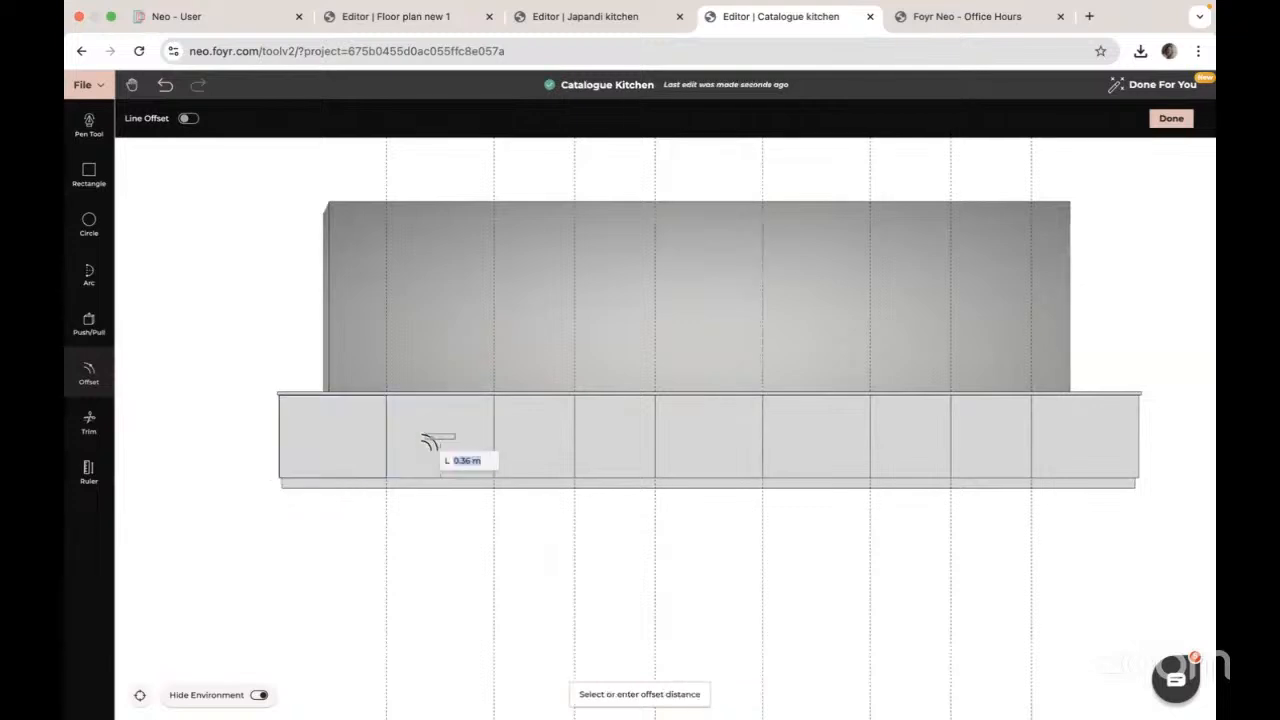
text(0.002)
key(Return)
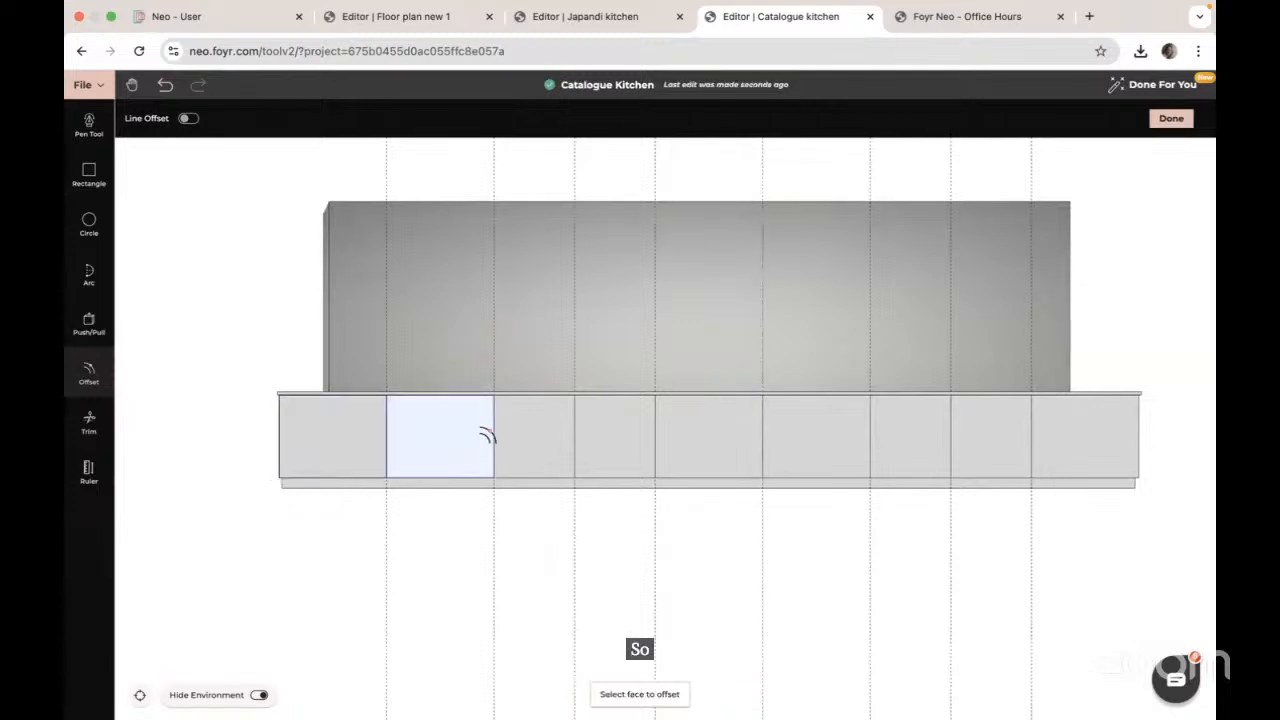
click(514, 436)
text(0.002)
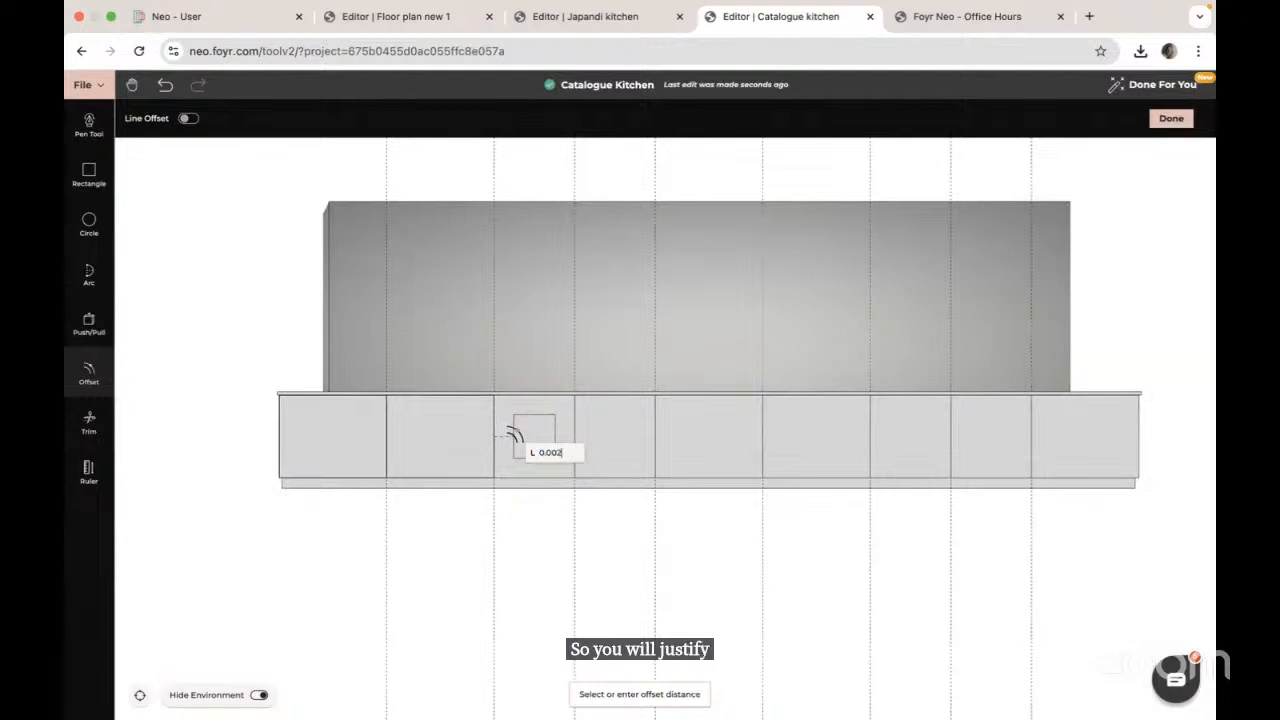
key(Return)
click(592, 436)
text(0)
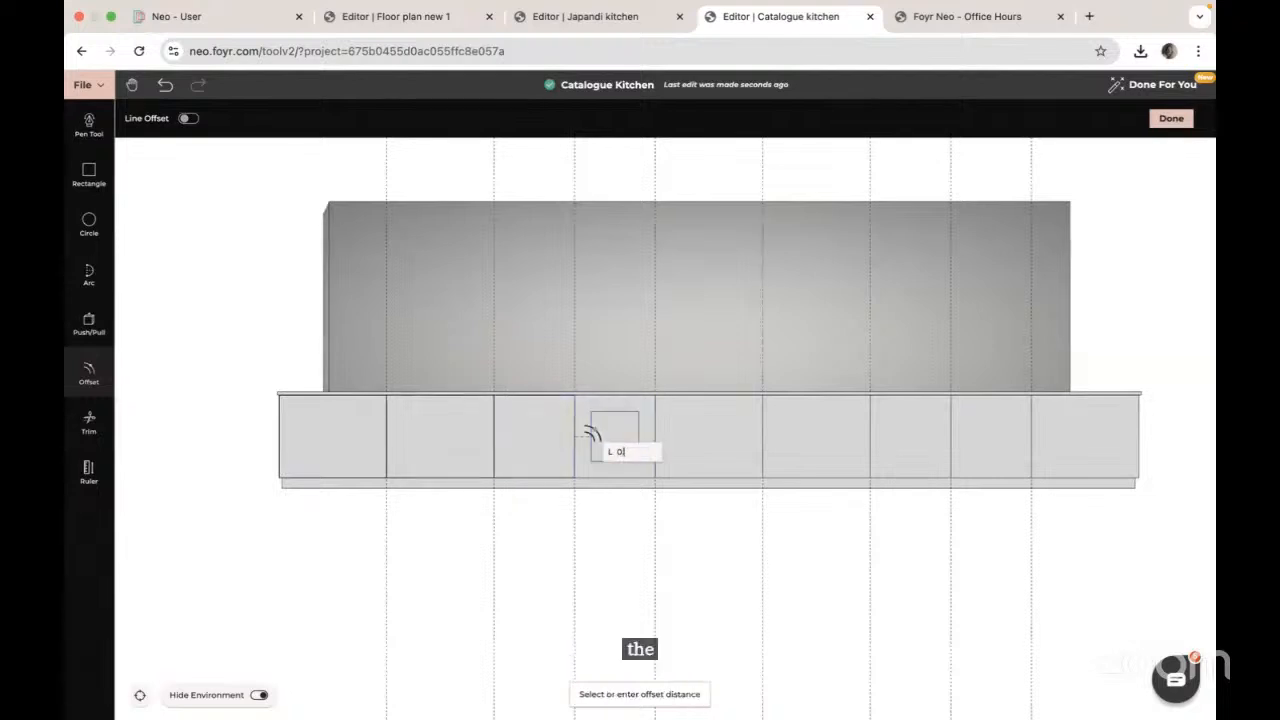
text(.002)
key(Return)
Step: Offset the fifth through ninth cabinet fronts inward by 0.002
click(678, 436)
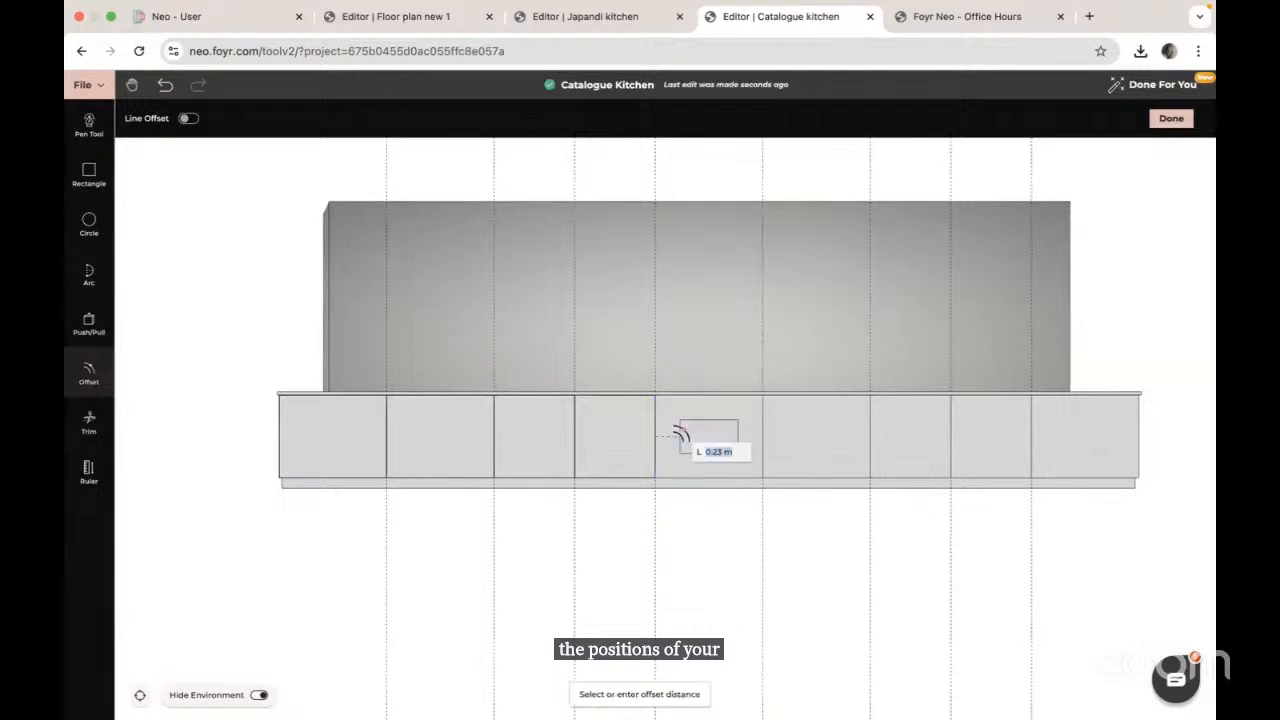
text(0.002)
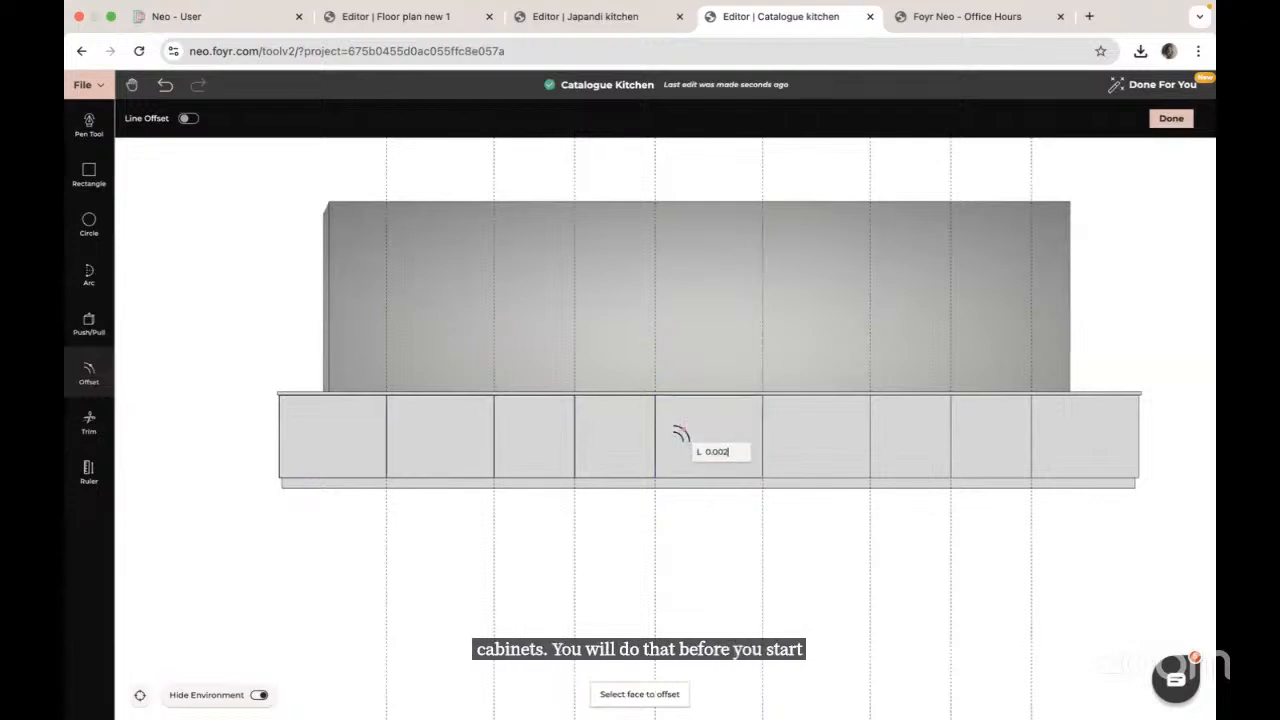
key(Return)
click(776, 436)
text(0.0)
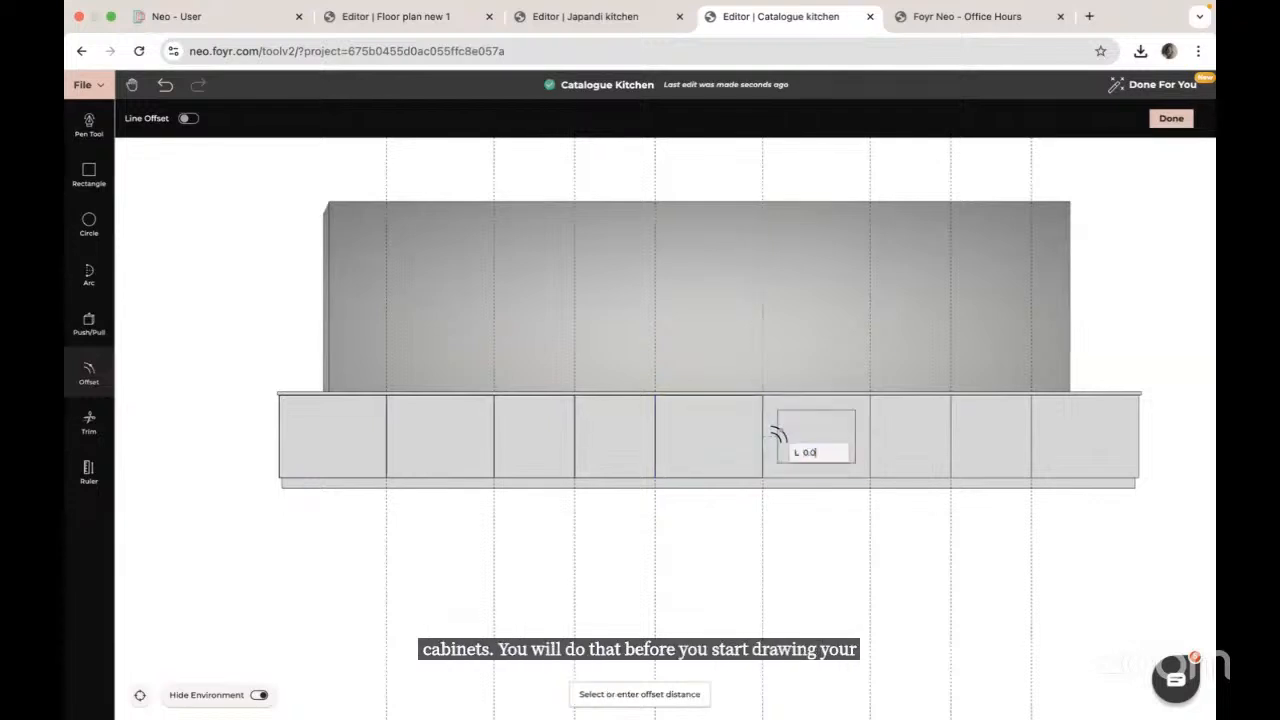
text(02)
key(Return)
click(893, 436)
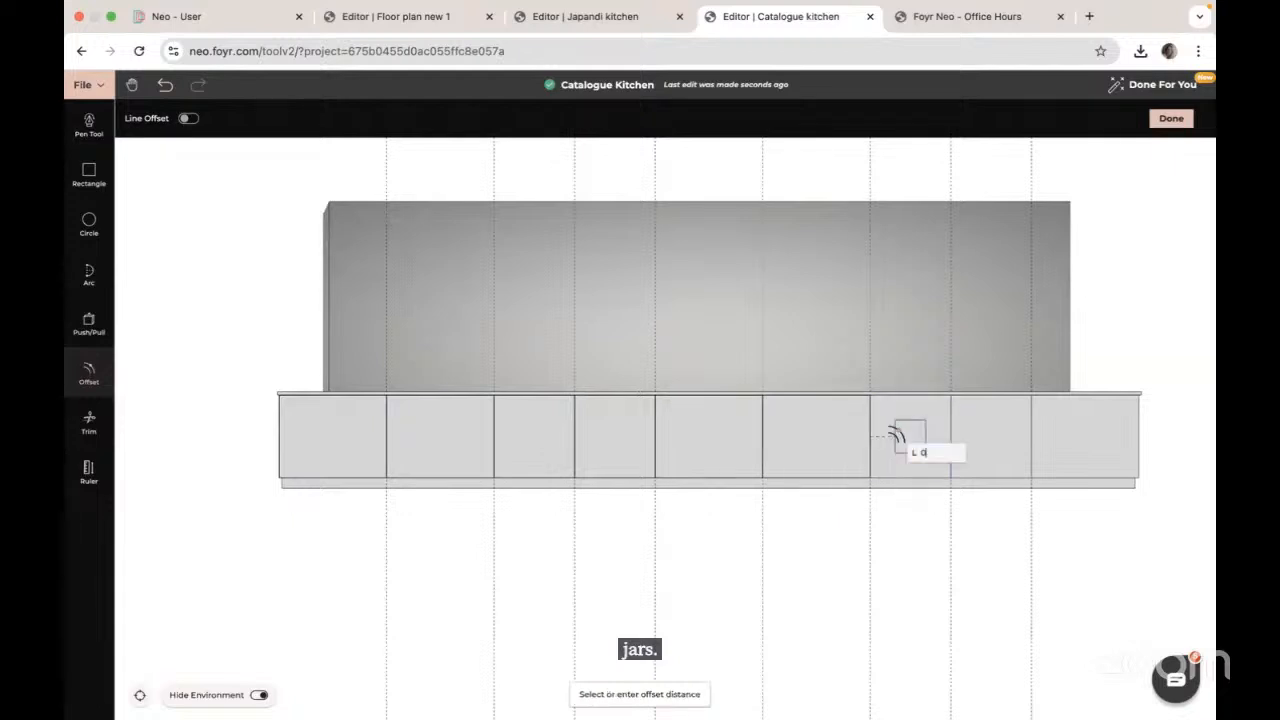
key(Return)
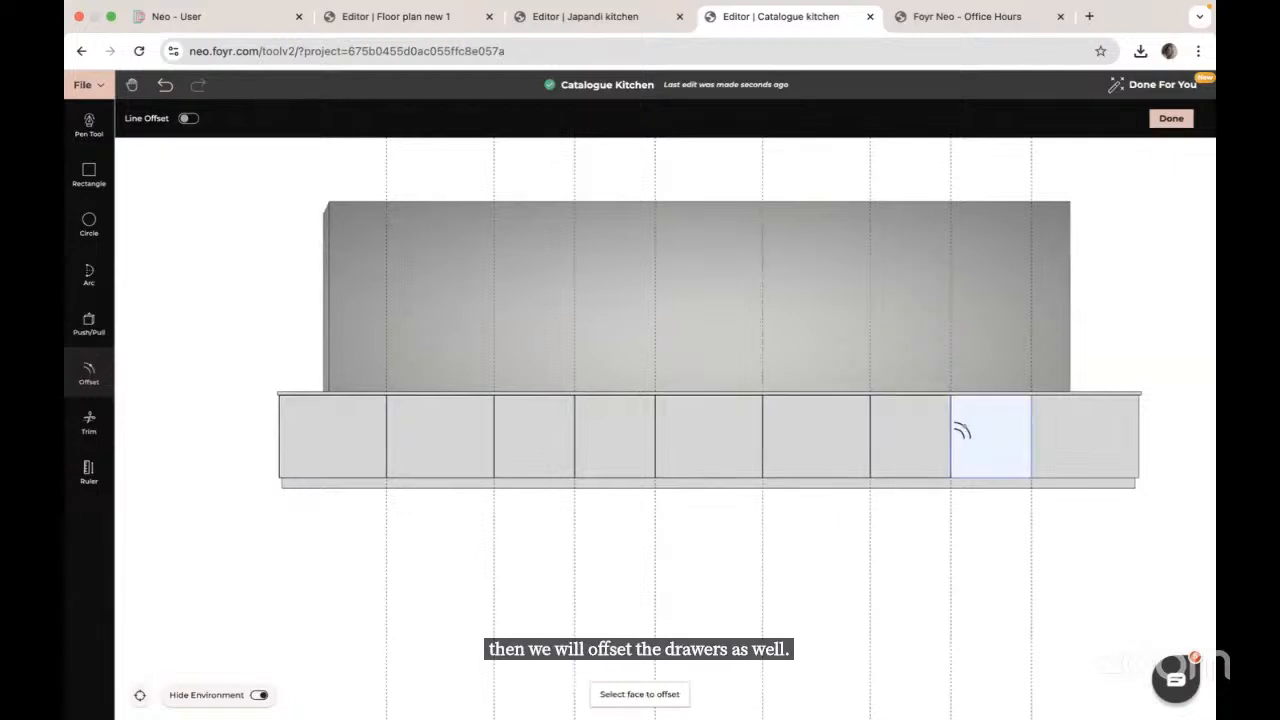
click(963, 431)
text(0.002)
key(Return)
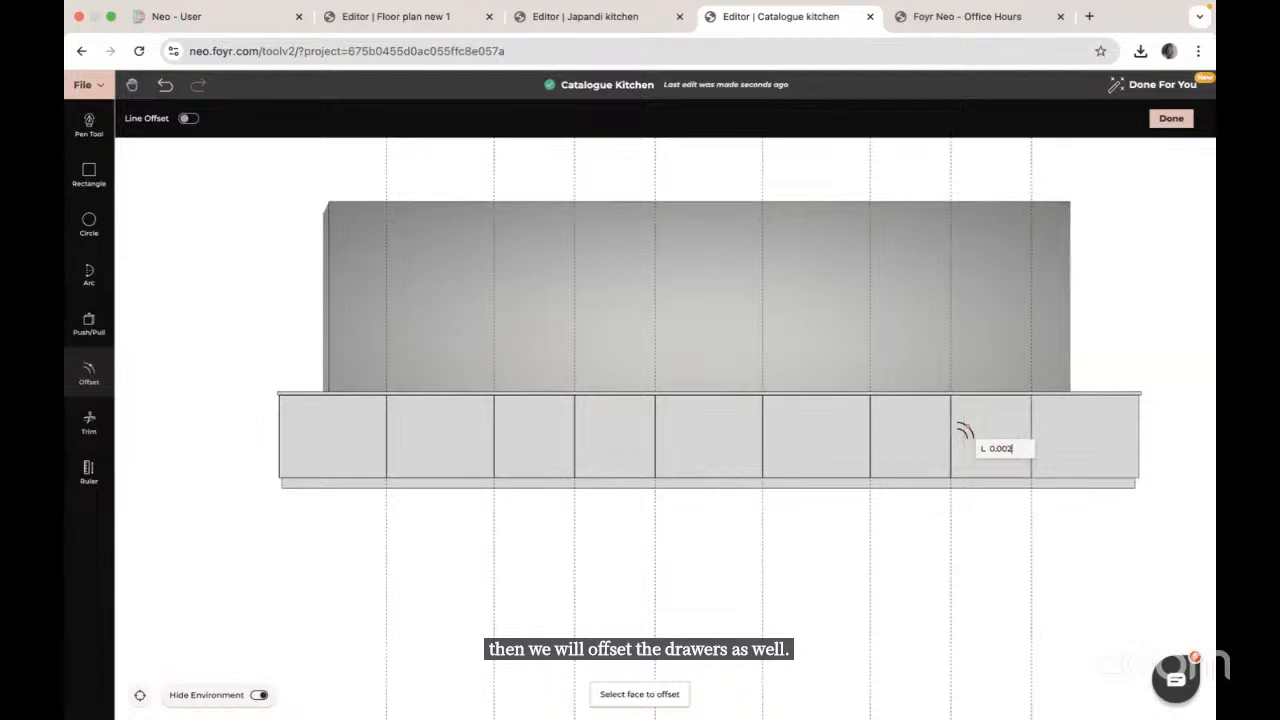
click(1068, 438)
text(0)
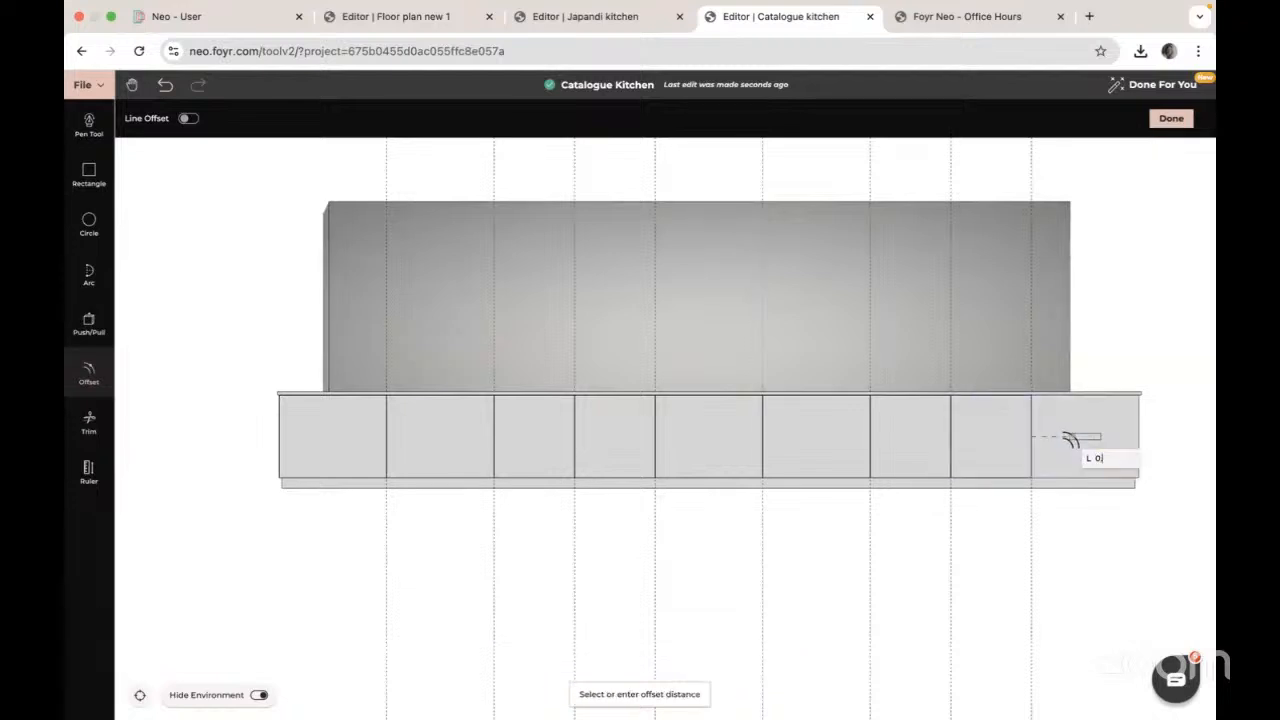
text(.002)
key(Return)
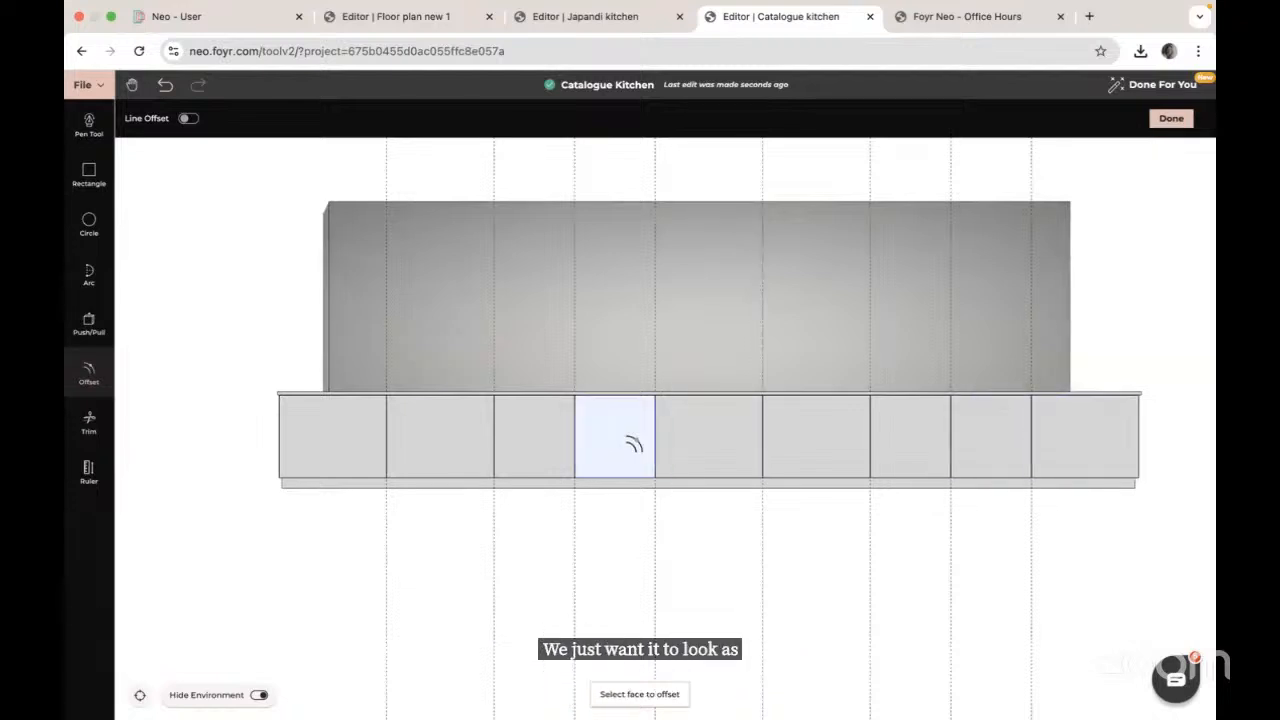
click(87, 472)
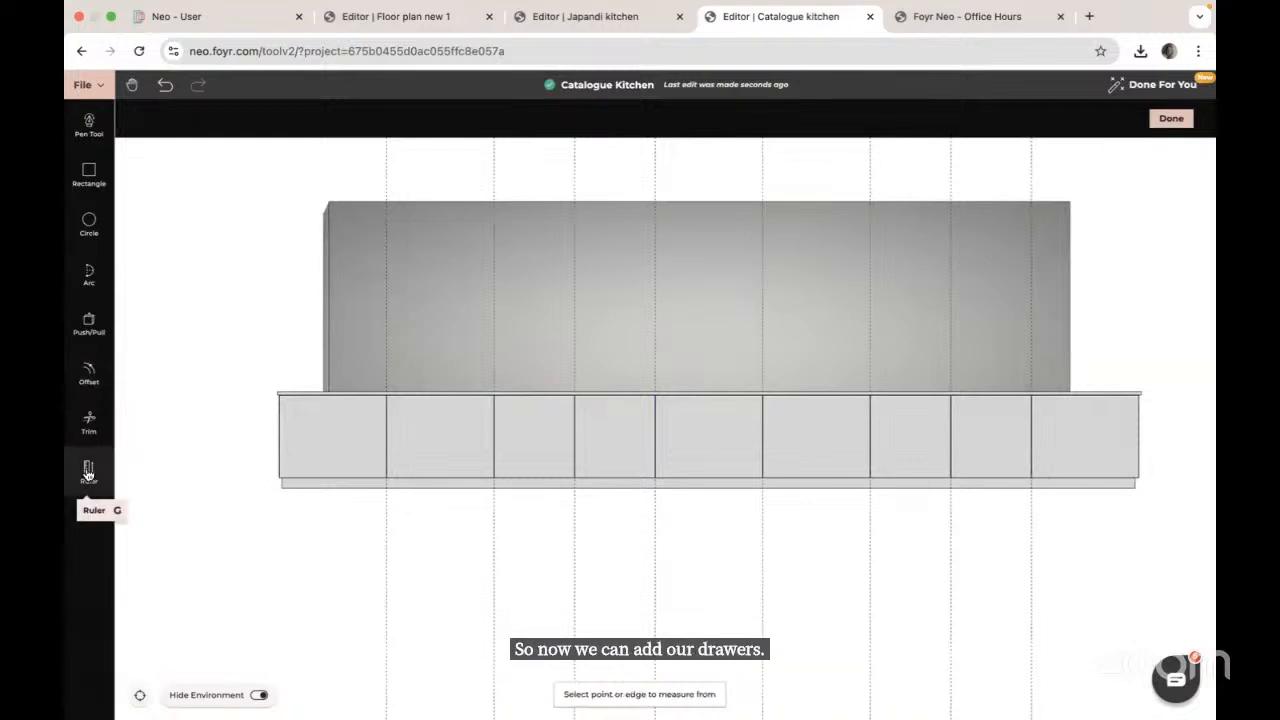
Step: Place two horizontal ruler guides, 0.3 and 0.25, above the cabinet bottom edge to mark drawer heights
click(436, 470)
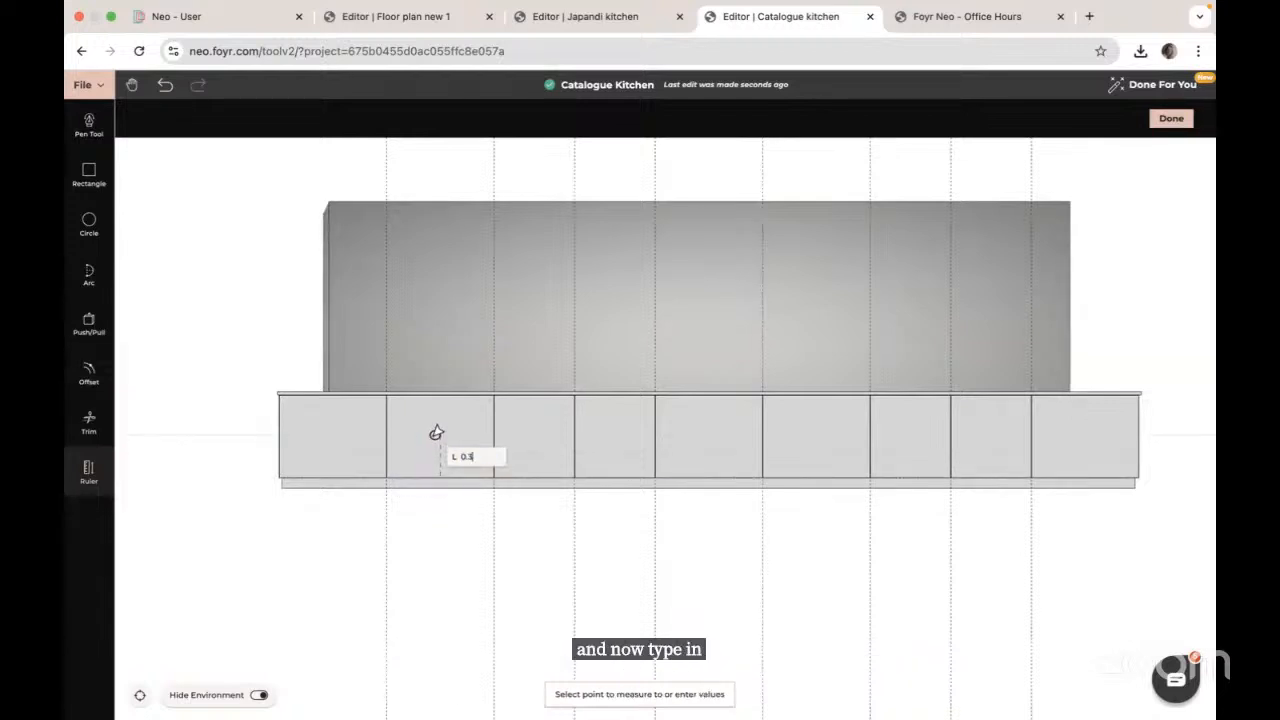
text(0.3)
key(Return)
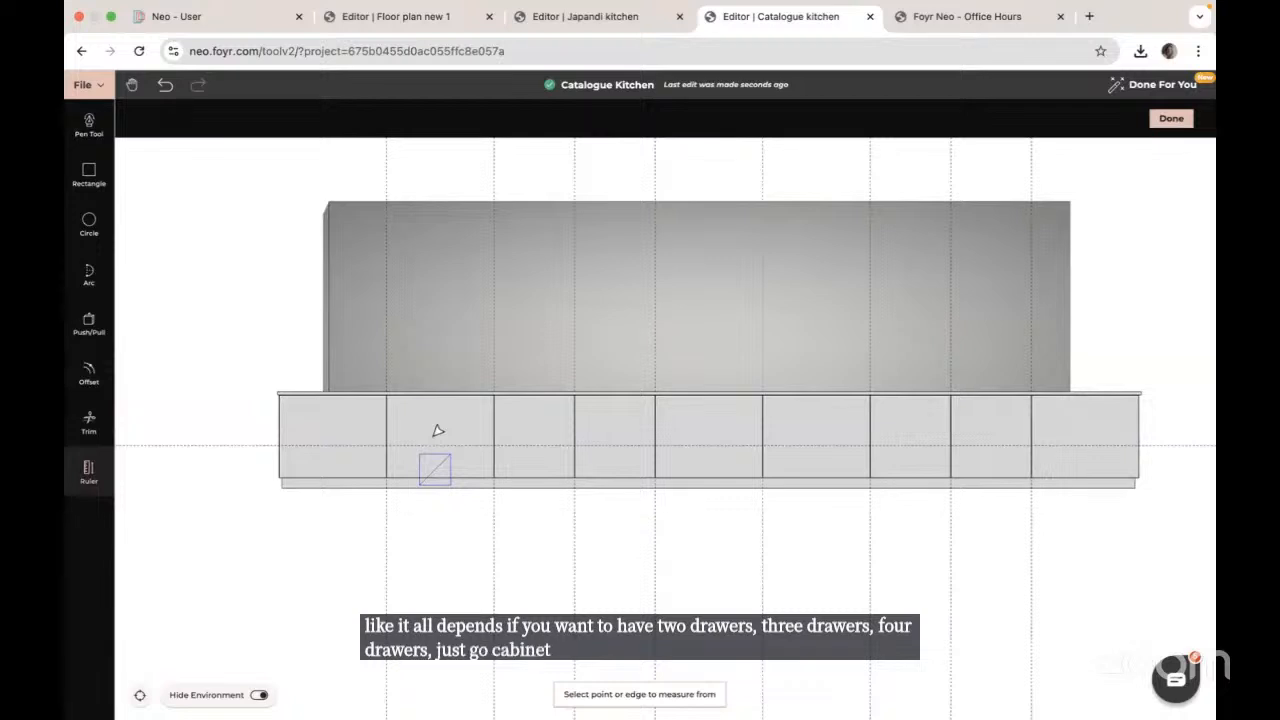
click(440, 433)
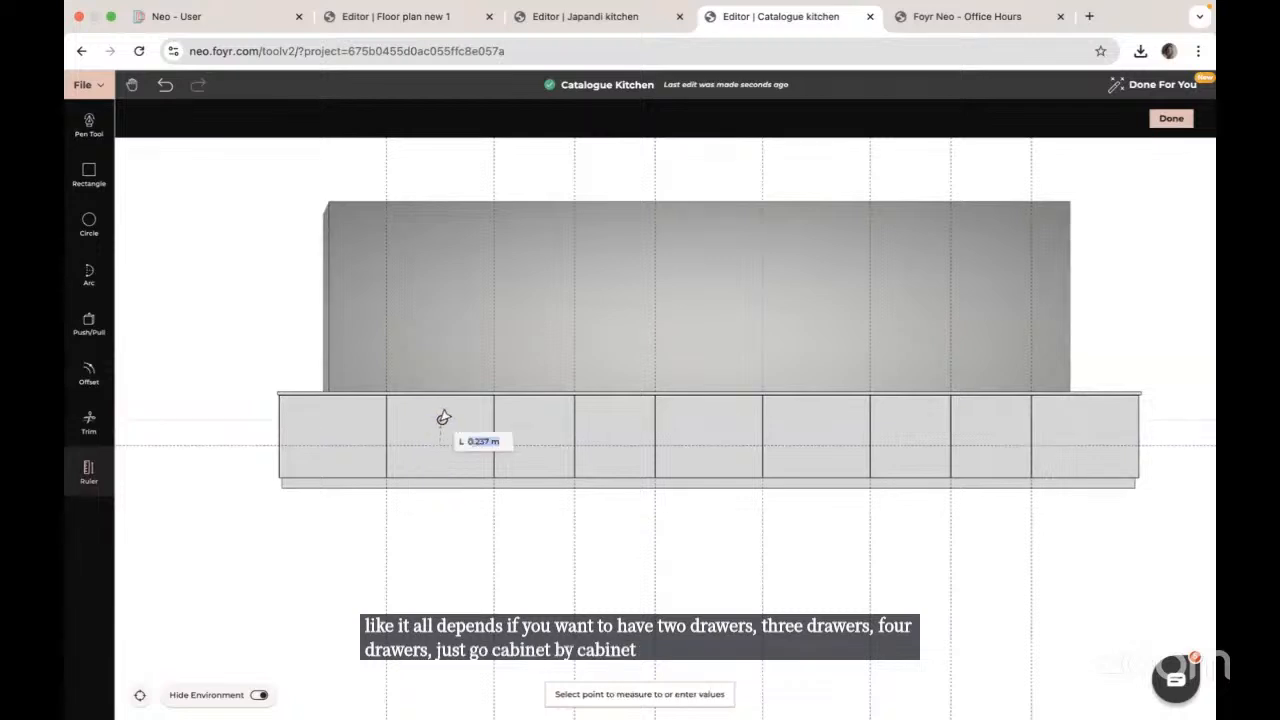
text(0.25)
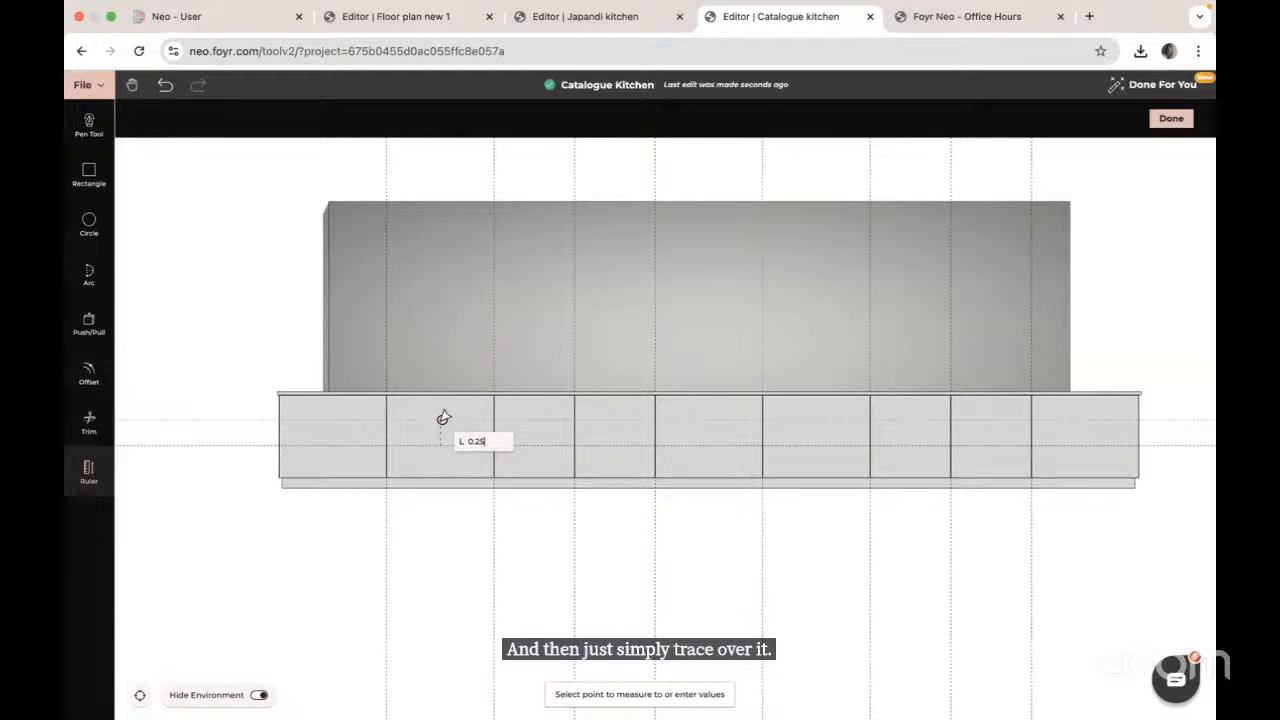
key(Return)
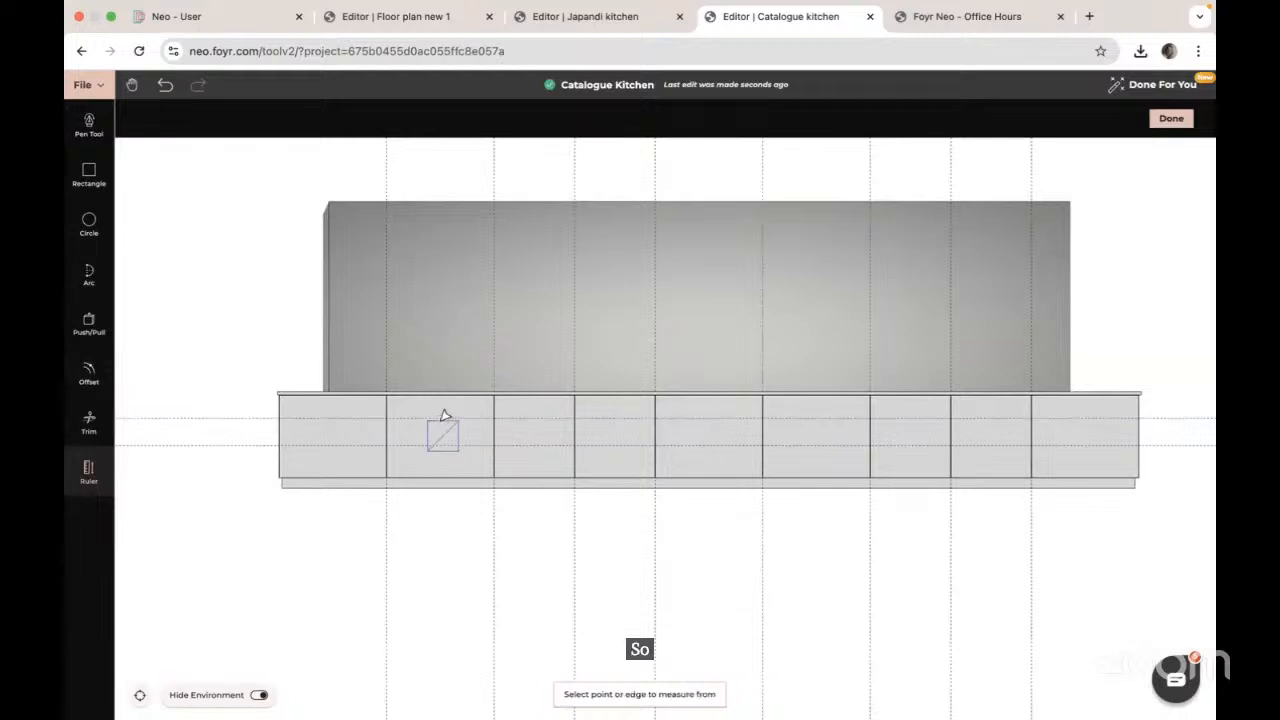
Step: Draw a rectangle snapped to the guides across the left-hand base cabinets to split them into drawers
key(Escape)
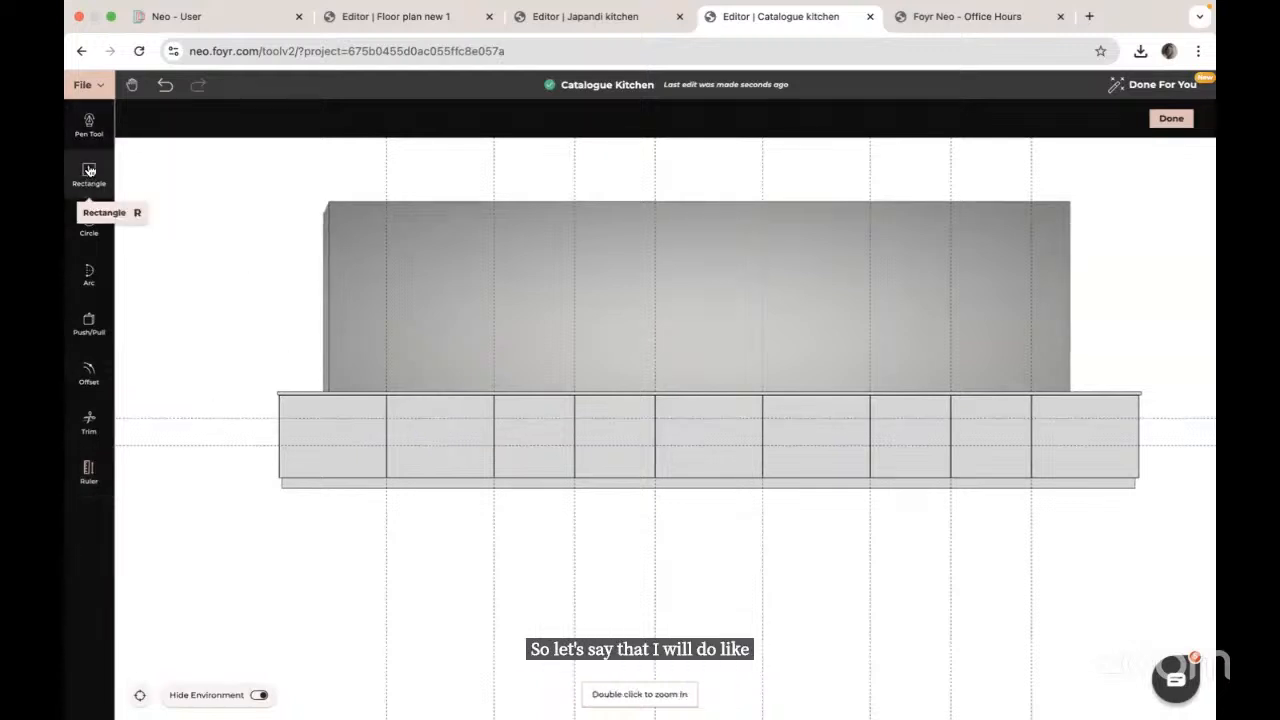
click(89, 171)
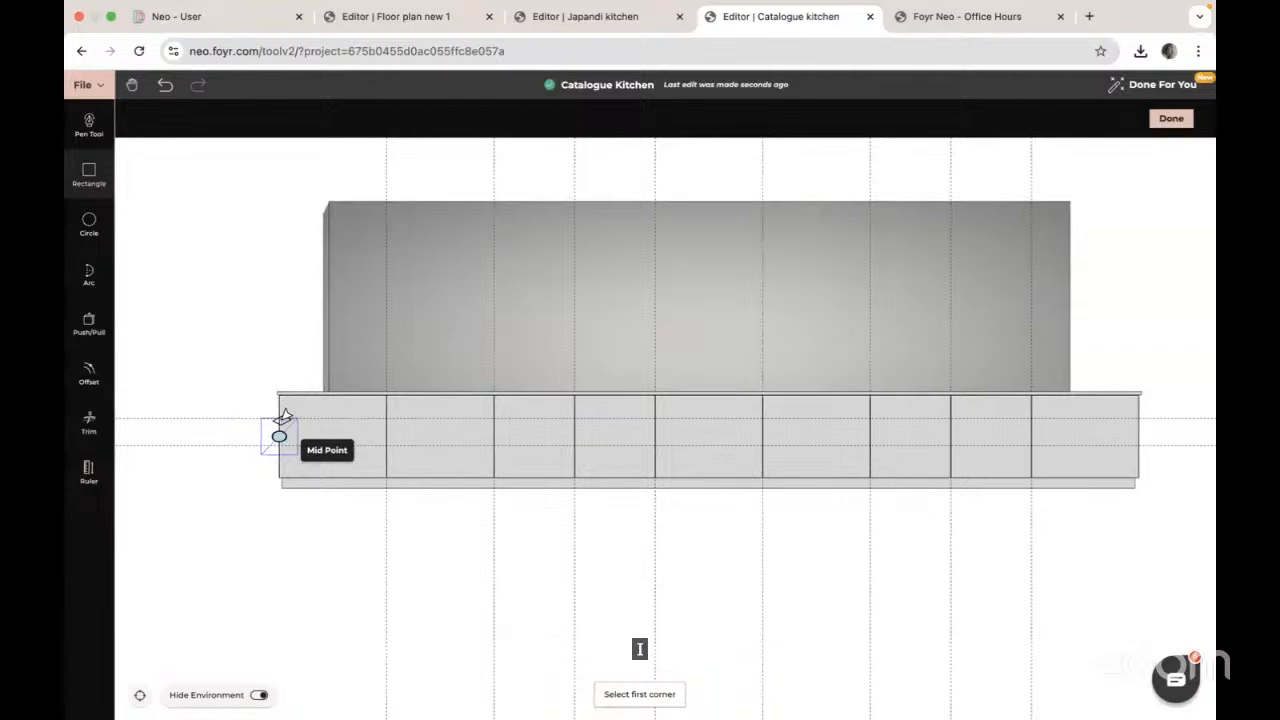
scroll(286, 415, up, 3)
right_drag(286, 415, 525, 417)
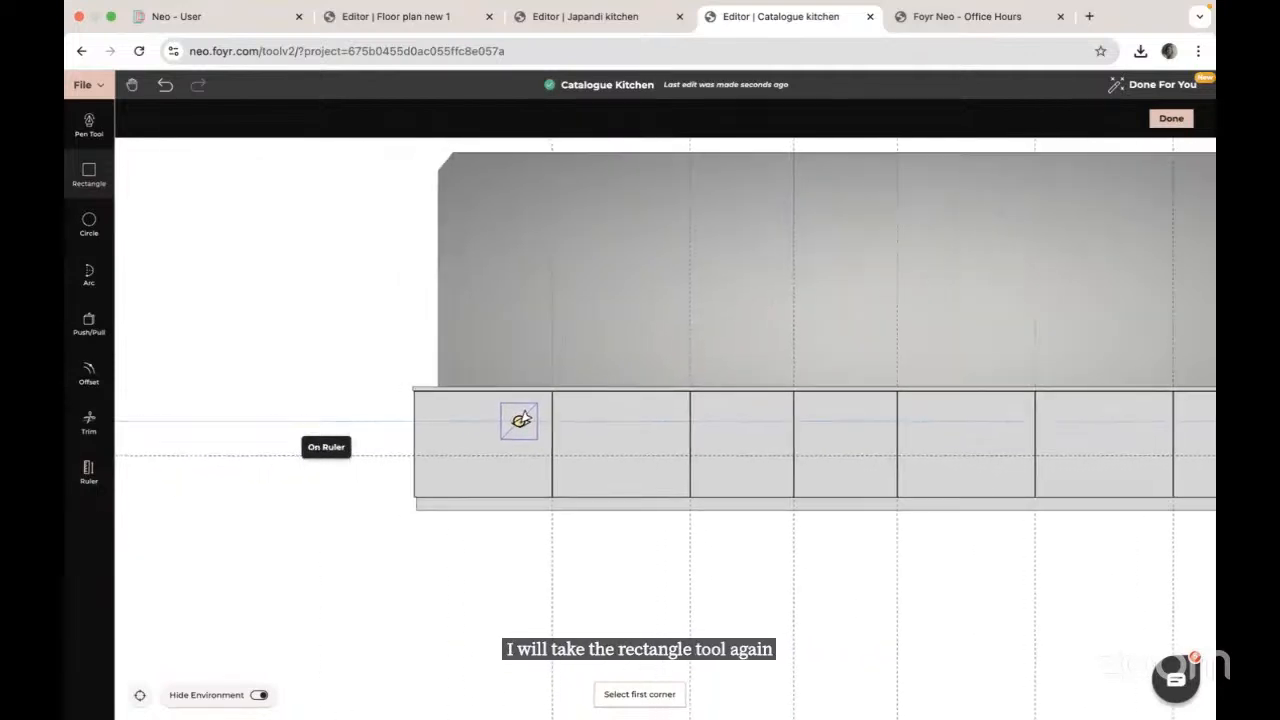
click(416, 421)
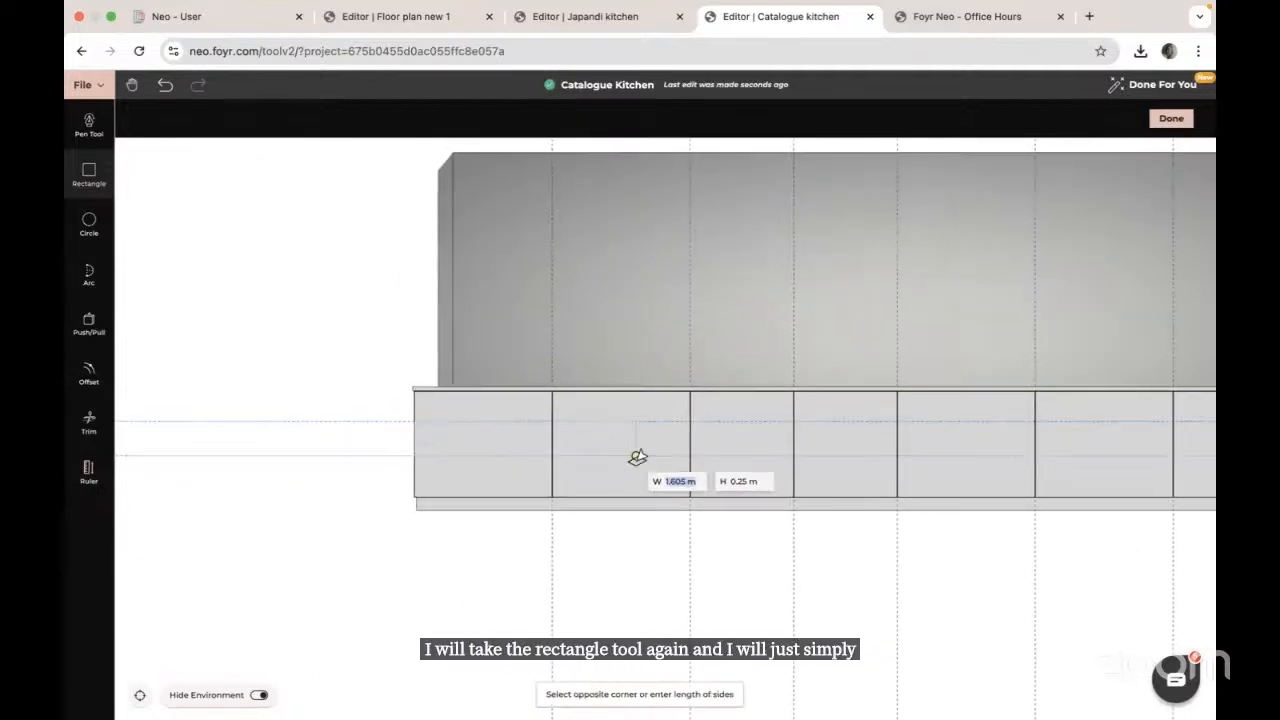
click(890, 460)
key(Escape)
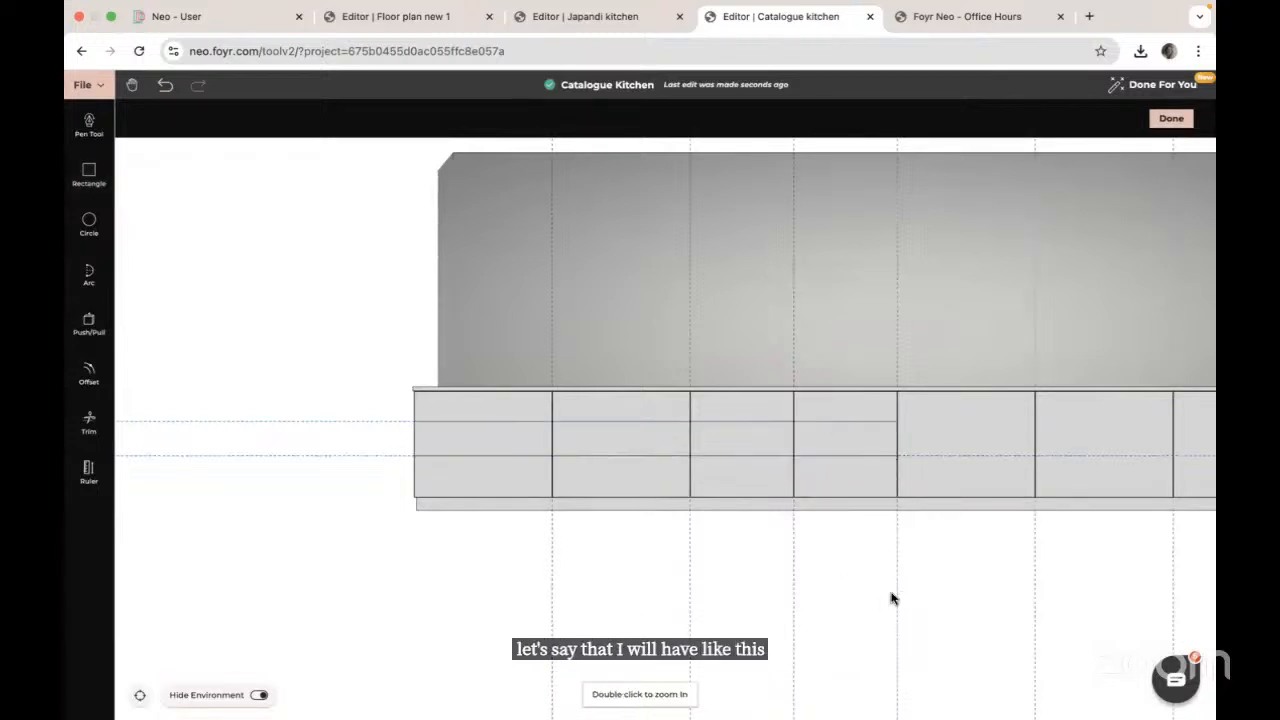
Step: Draw a second guide-snapped rectangle across the right-hand cabinets to split them into drawers
drag(893, 598, 325, 576)
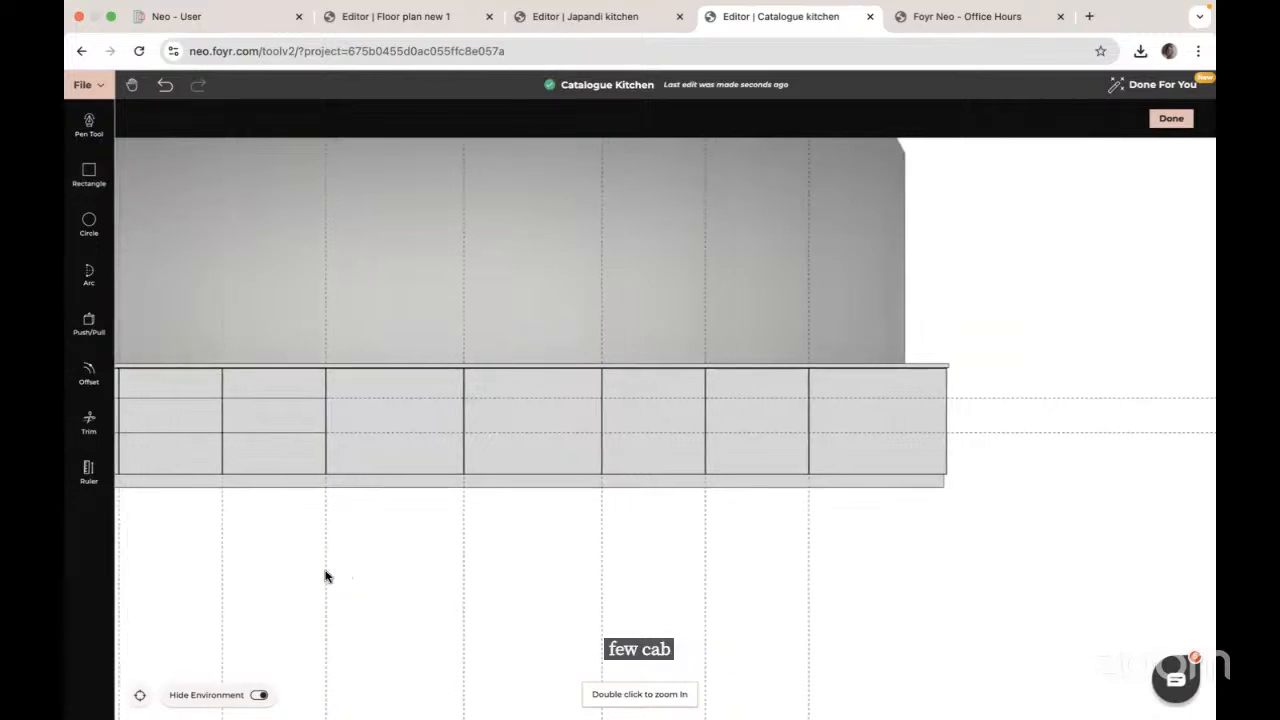
click(89, 179)
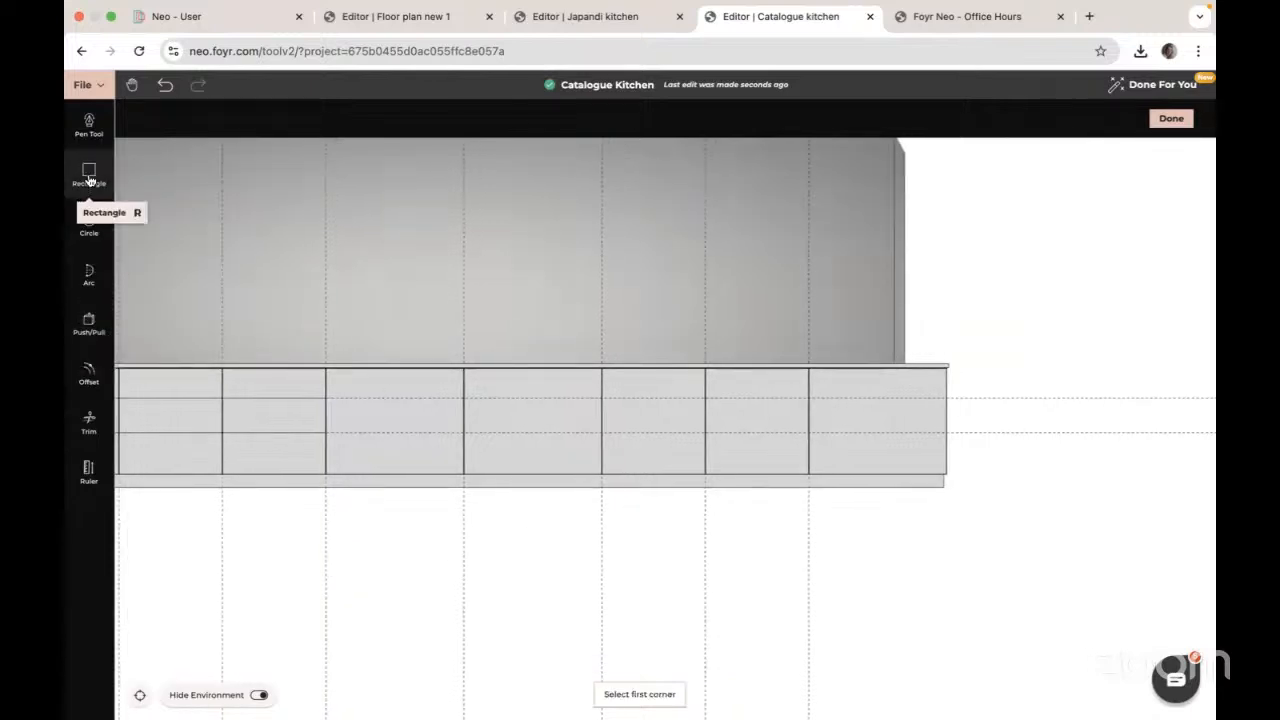
click(601, 391)
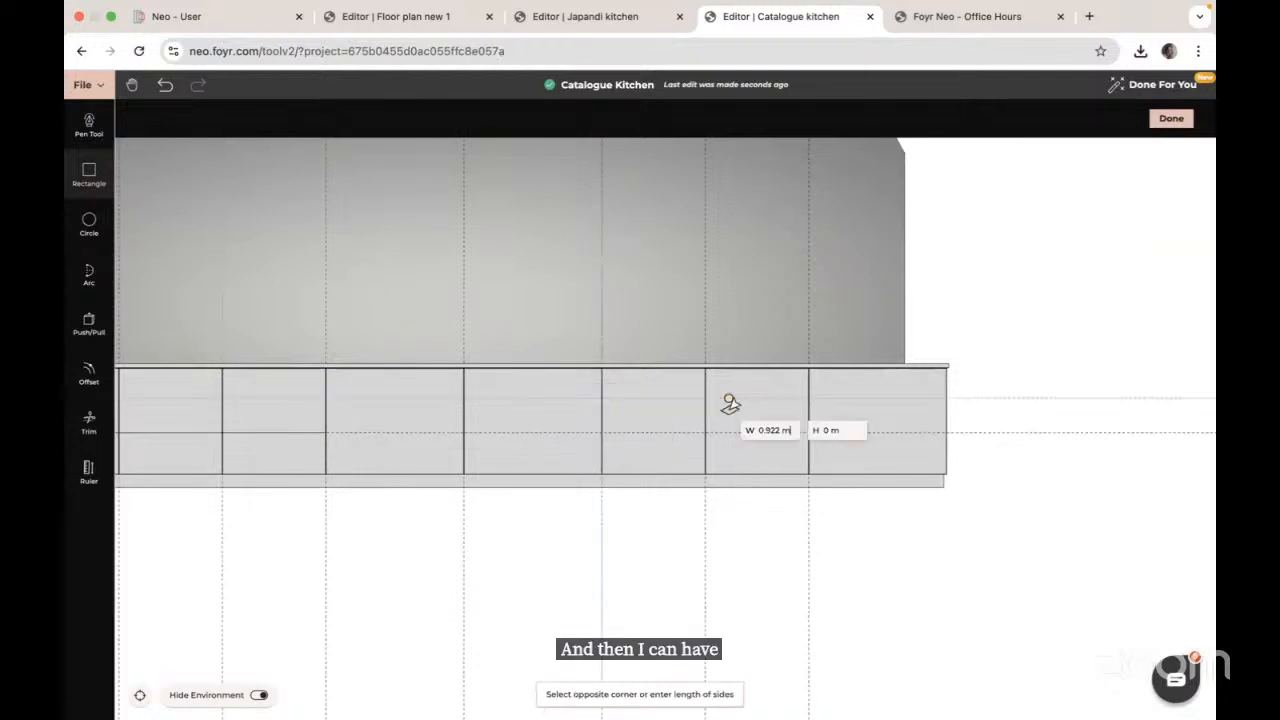
click(946, 433)
right_drag(496, 614, 661, 605)
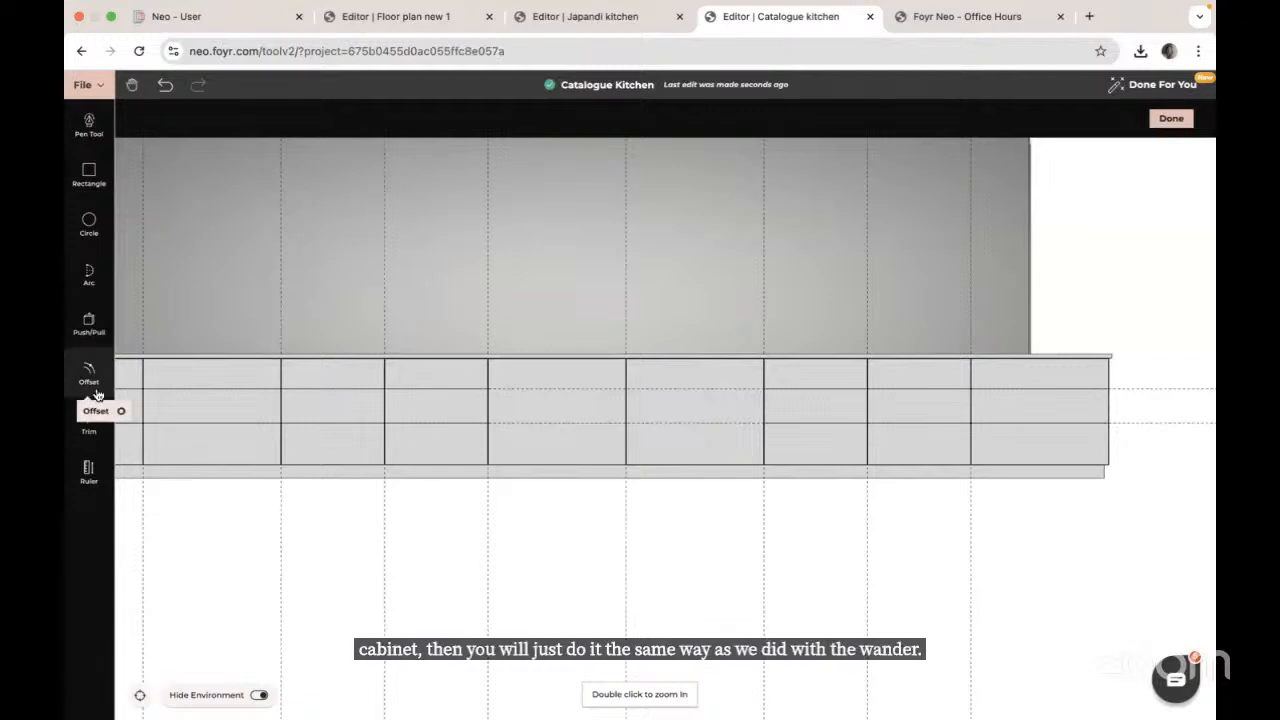
Step: Trim away every vertical and horizontal dashed guide, clearing the drawer lines from the two middle cabinets
click(89, 420)
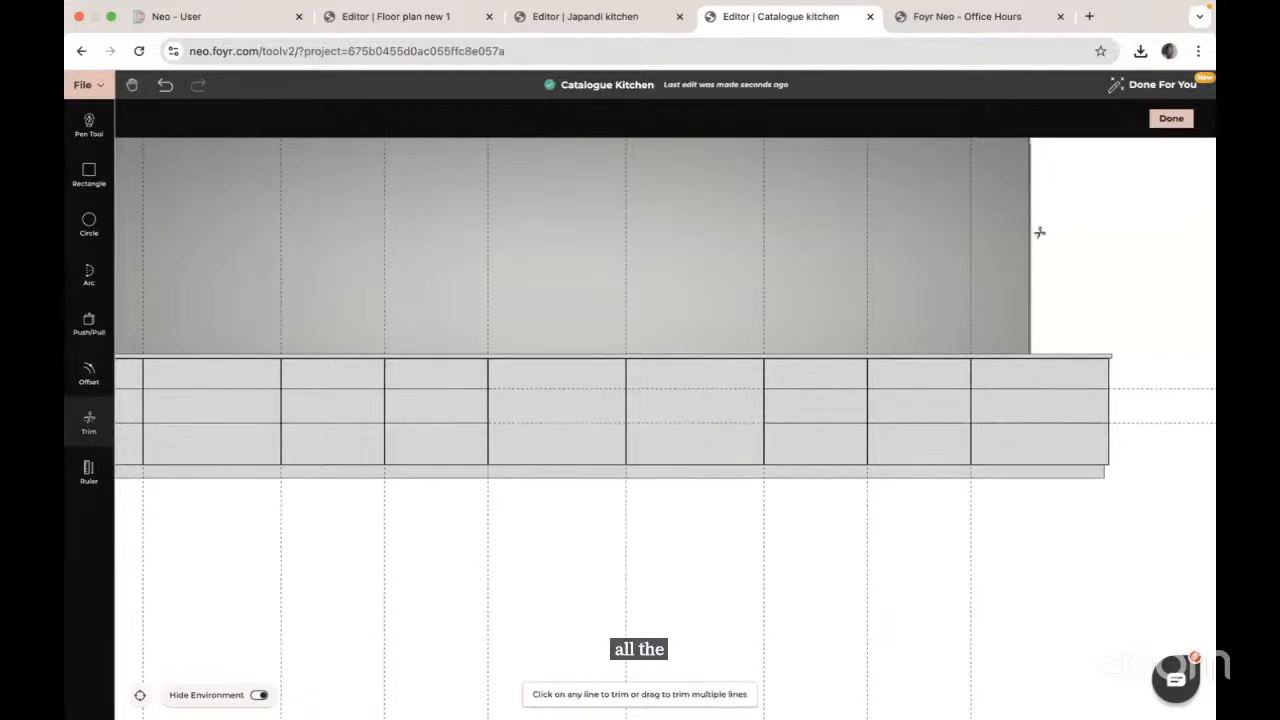
drag(997, 237, 387, 247)
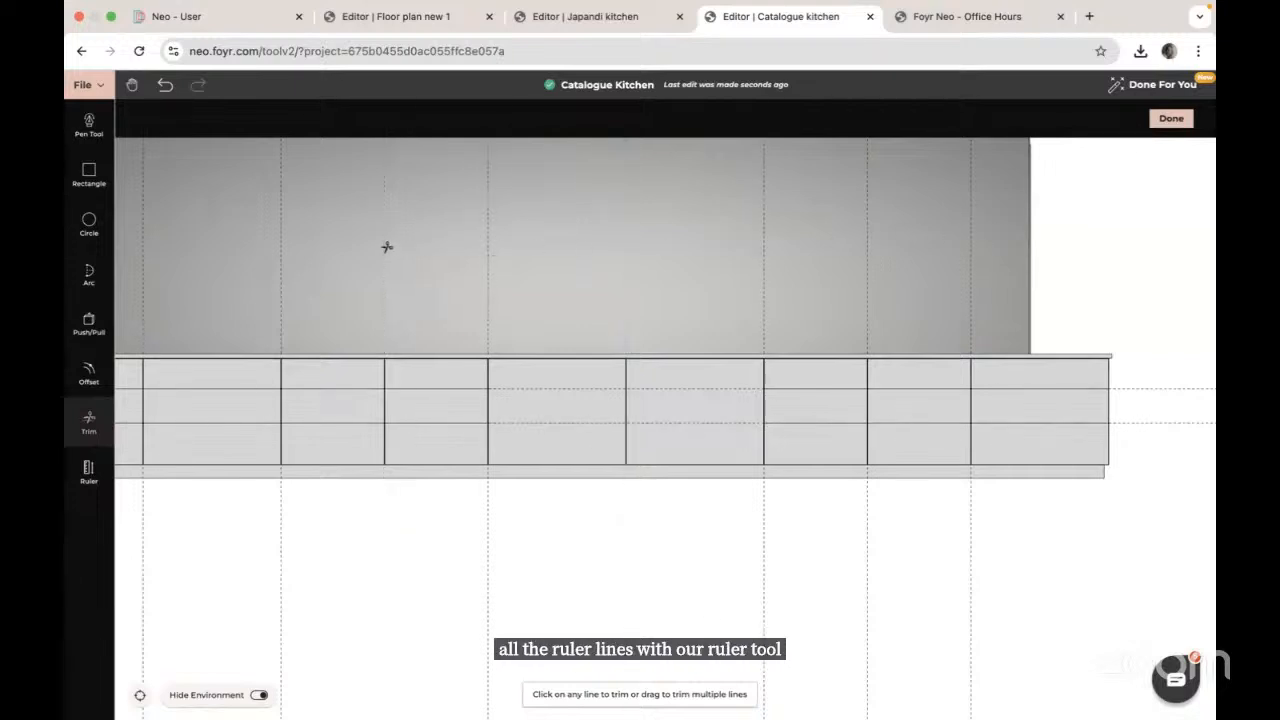
scroll(386, 246, down, 3)
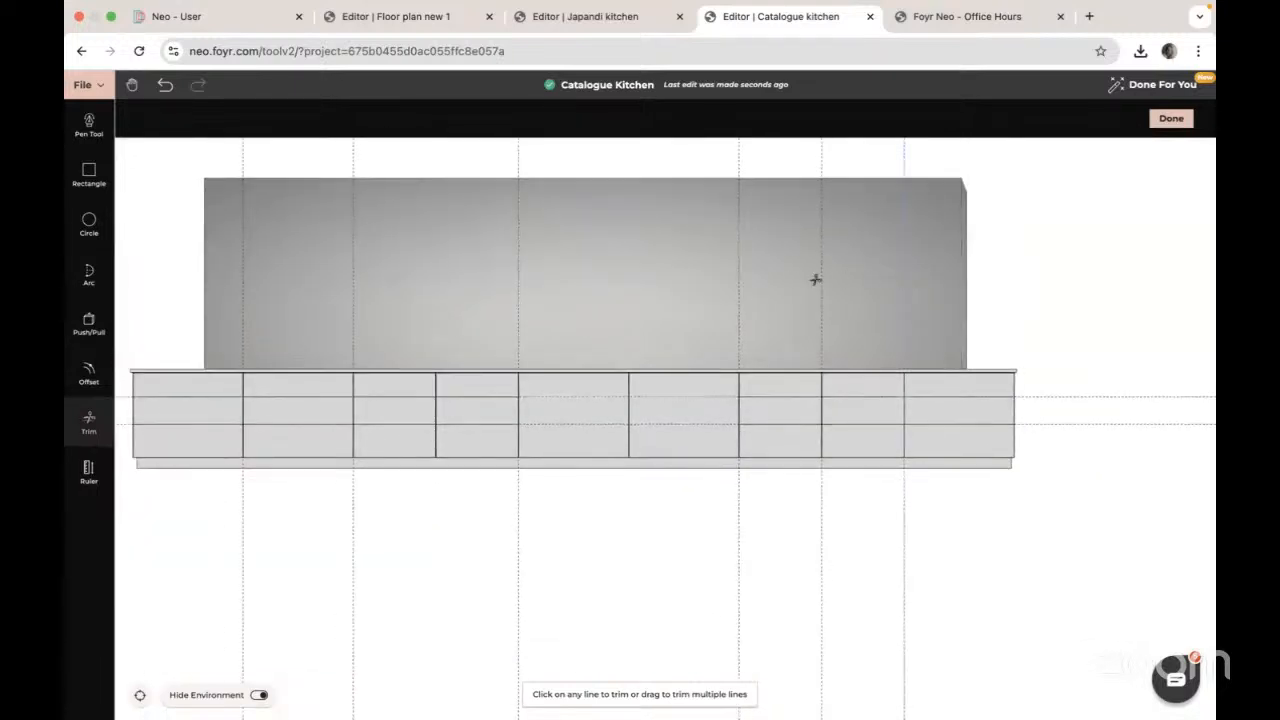
drag(815, 280, 669, 284)
drag(528, 294, 181, 287)
click(517, 309)
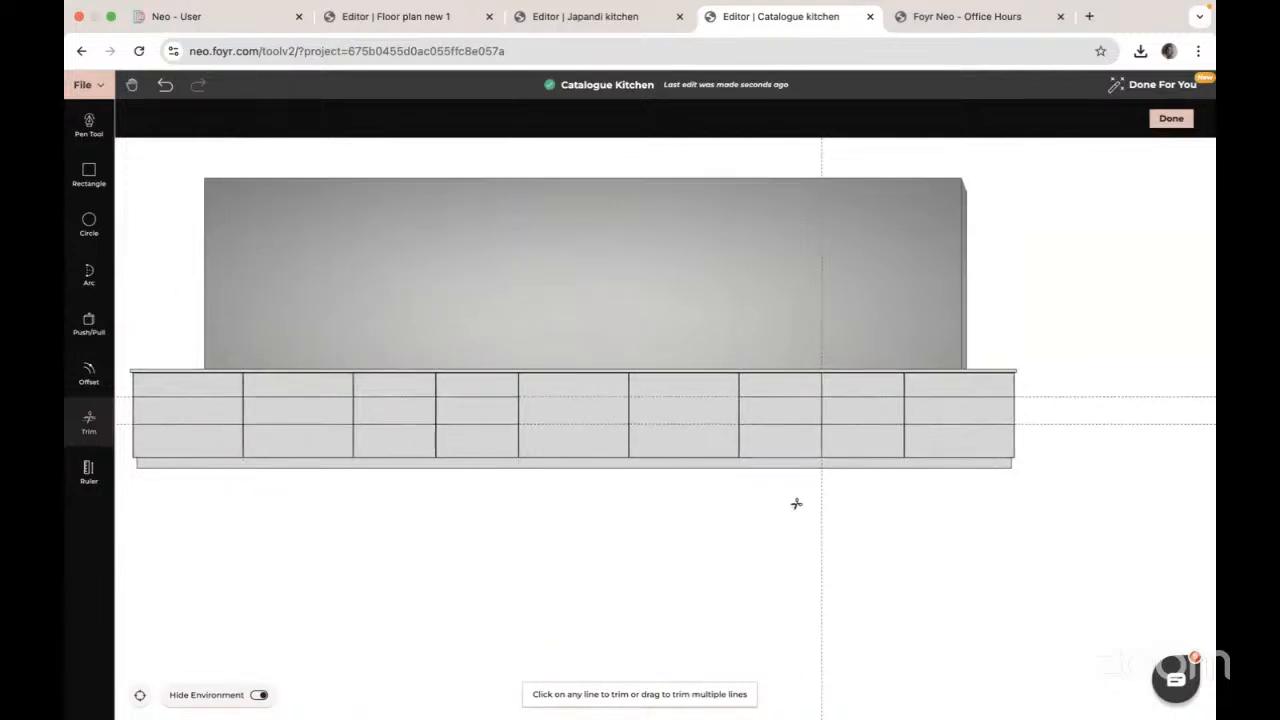
drag(796, 504, 751, 504)
drag(1109, 369, 1107, 479)
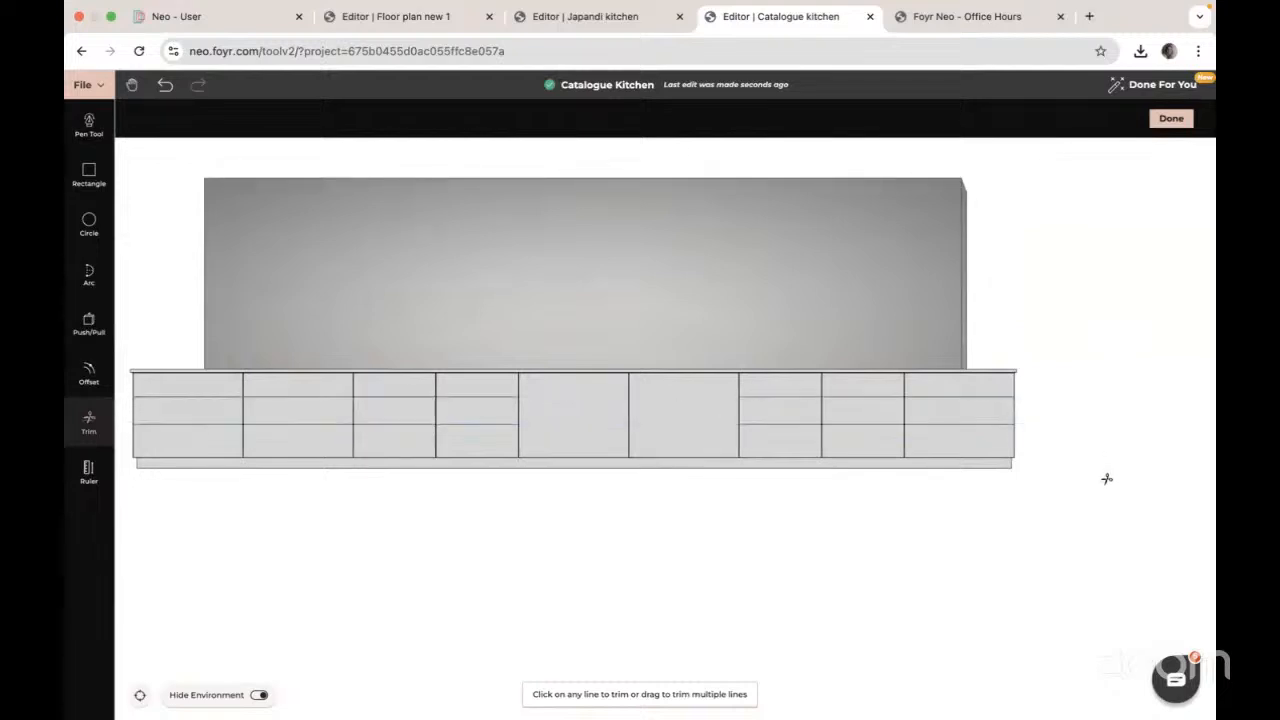
click(89, 374)
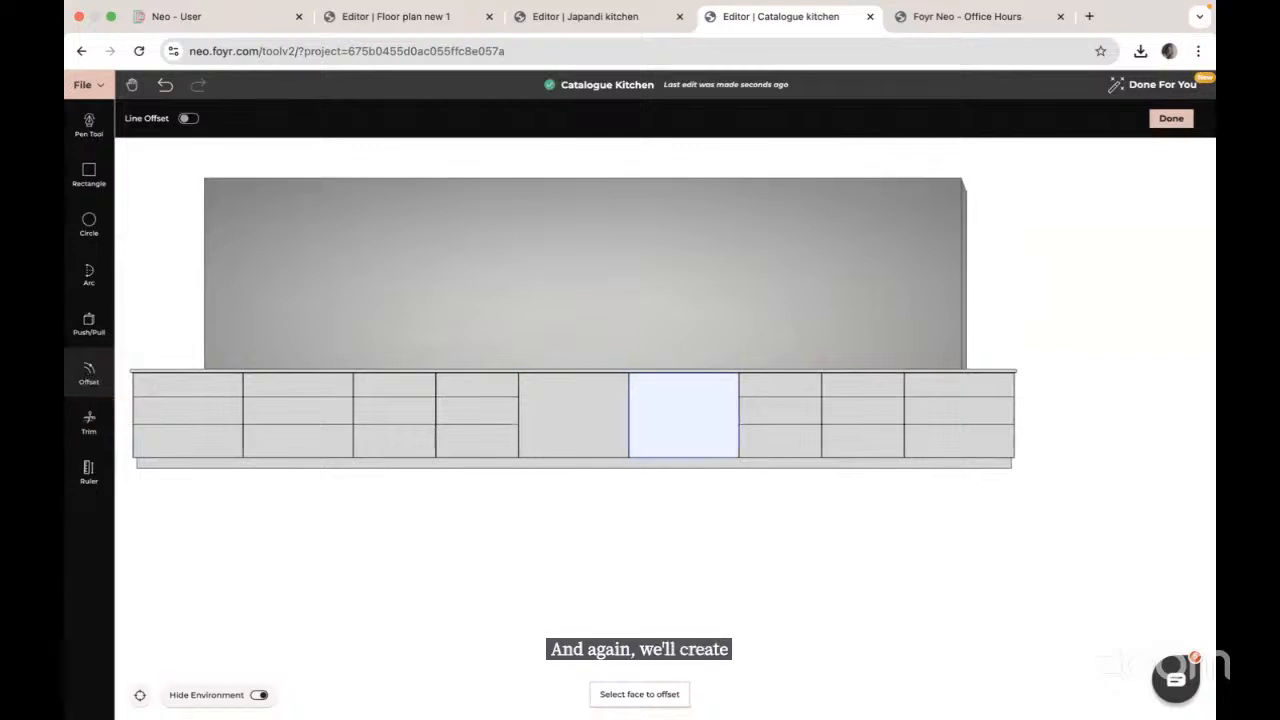
Step: Offset the top, middle and bottom drawer faces of the right cabinet inward by 0.002
click(936, 387)
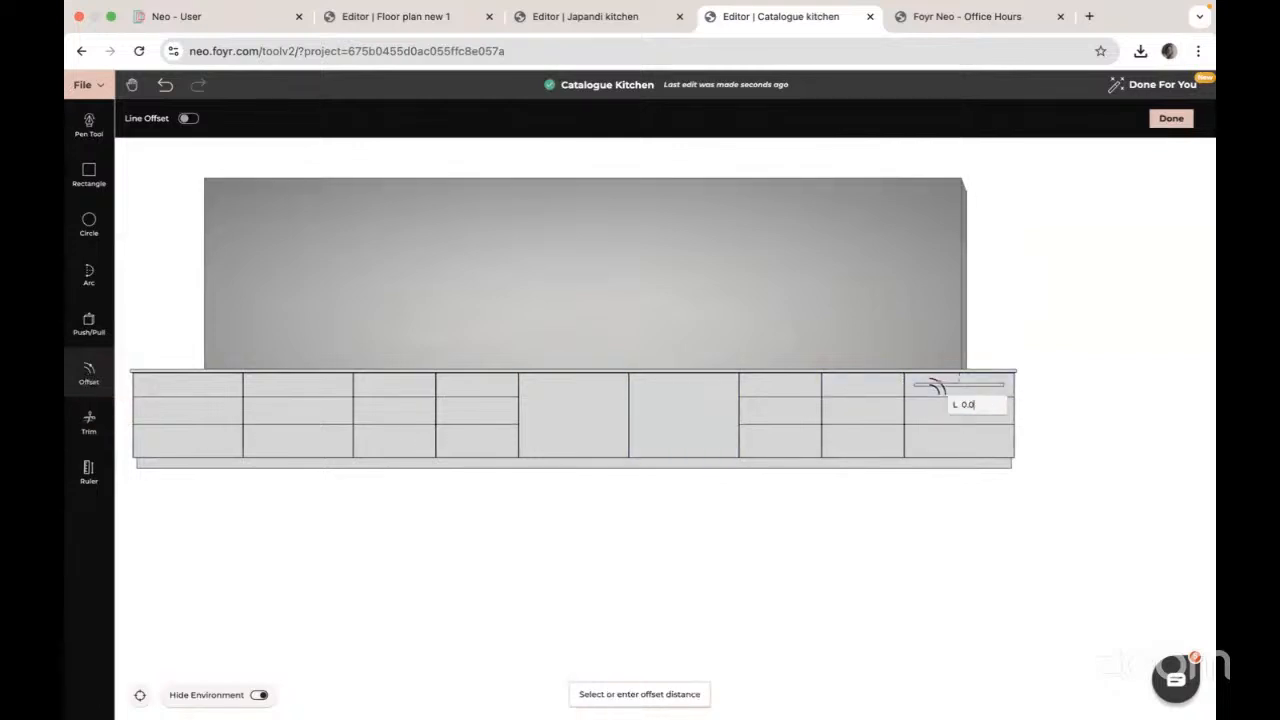
text(0.002)
key(Return)
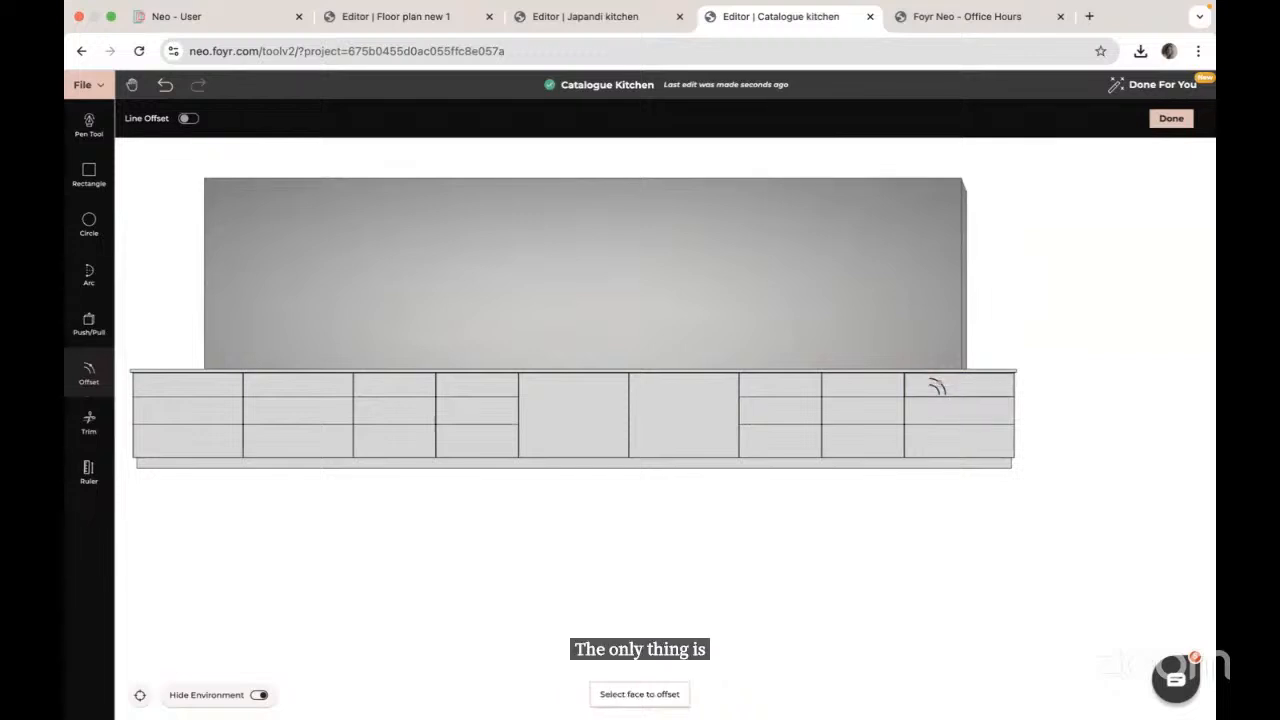
click(944, 409)
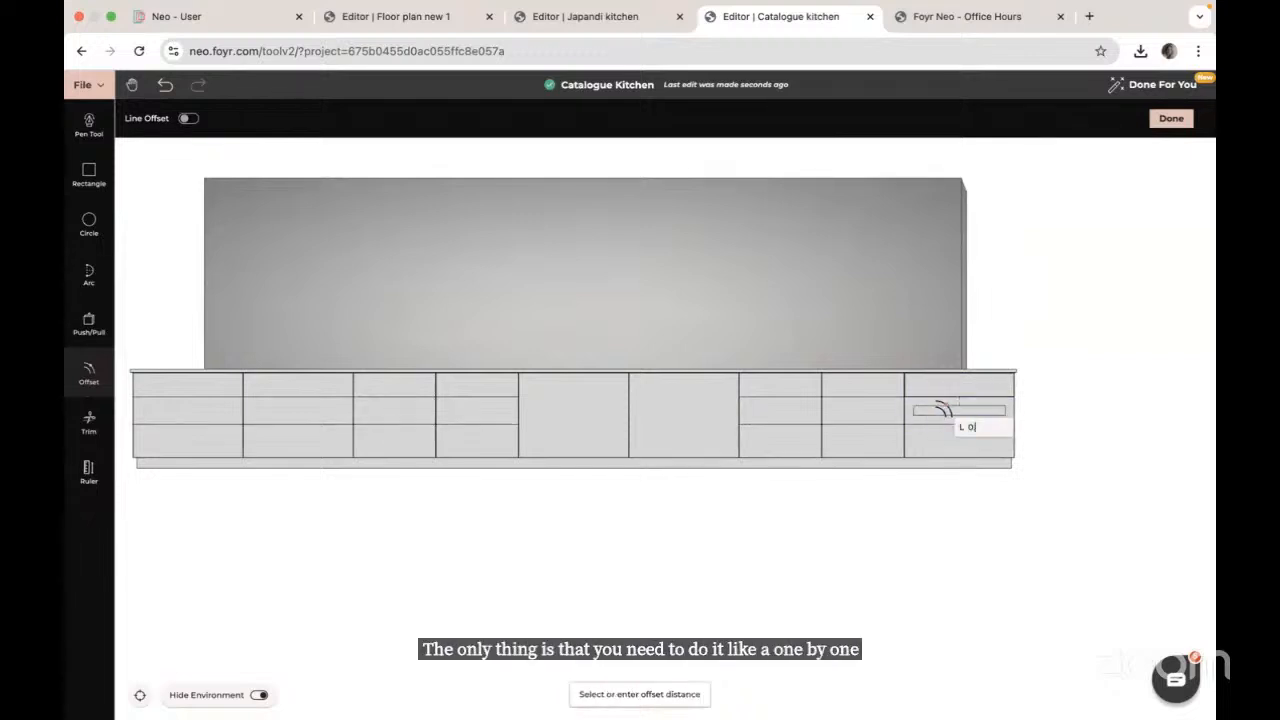
key(Return)
click(944, 437)
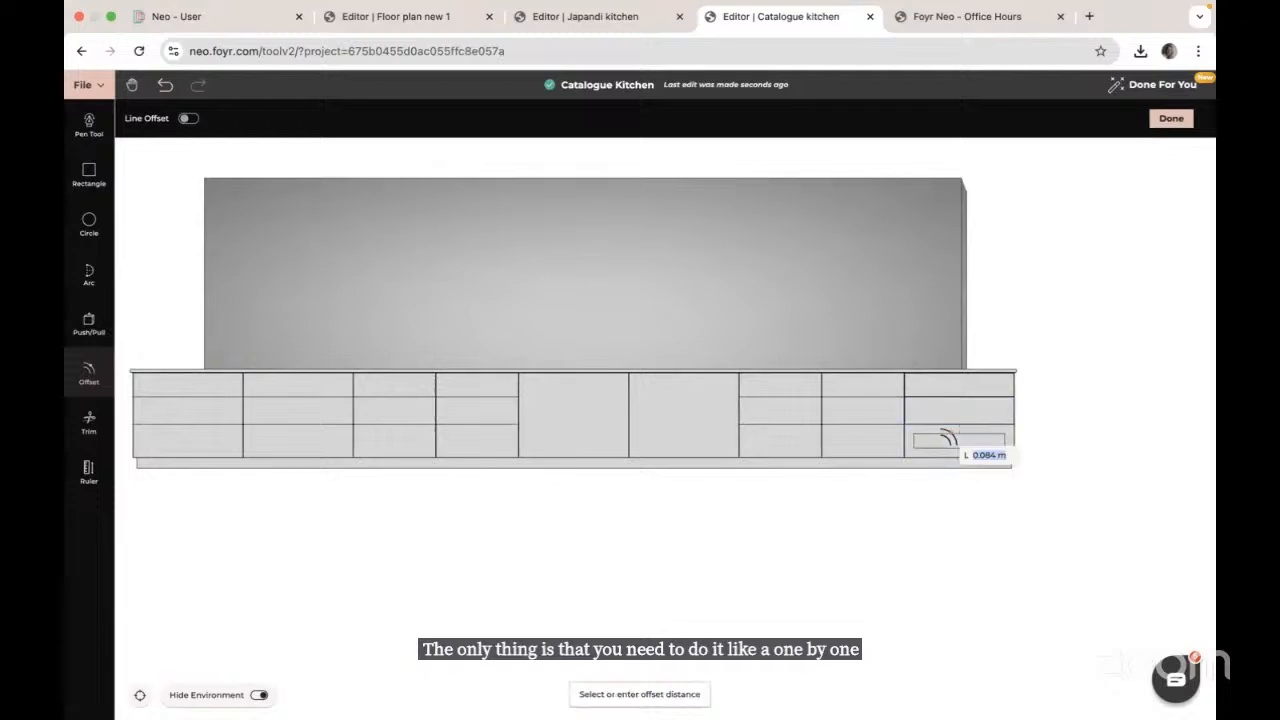
text(0.002)
key(Return)
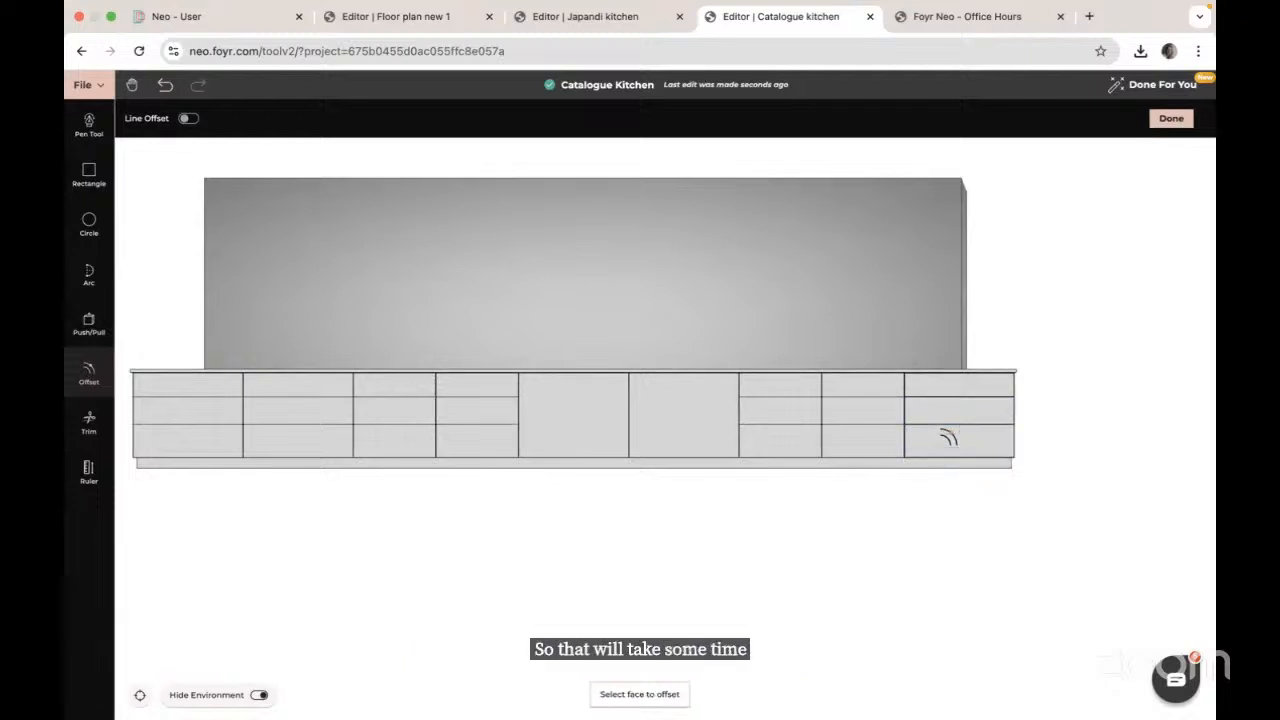
Step: Offset the upper, middle and lower drawer faces of the neighbouring cabinet inward by 0.002
click(872, 386)
text(0.0)
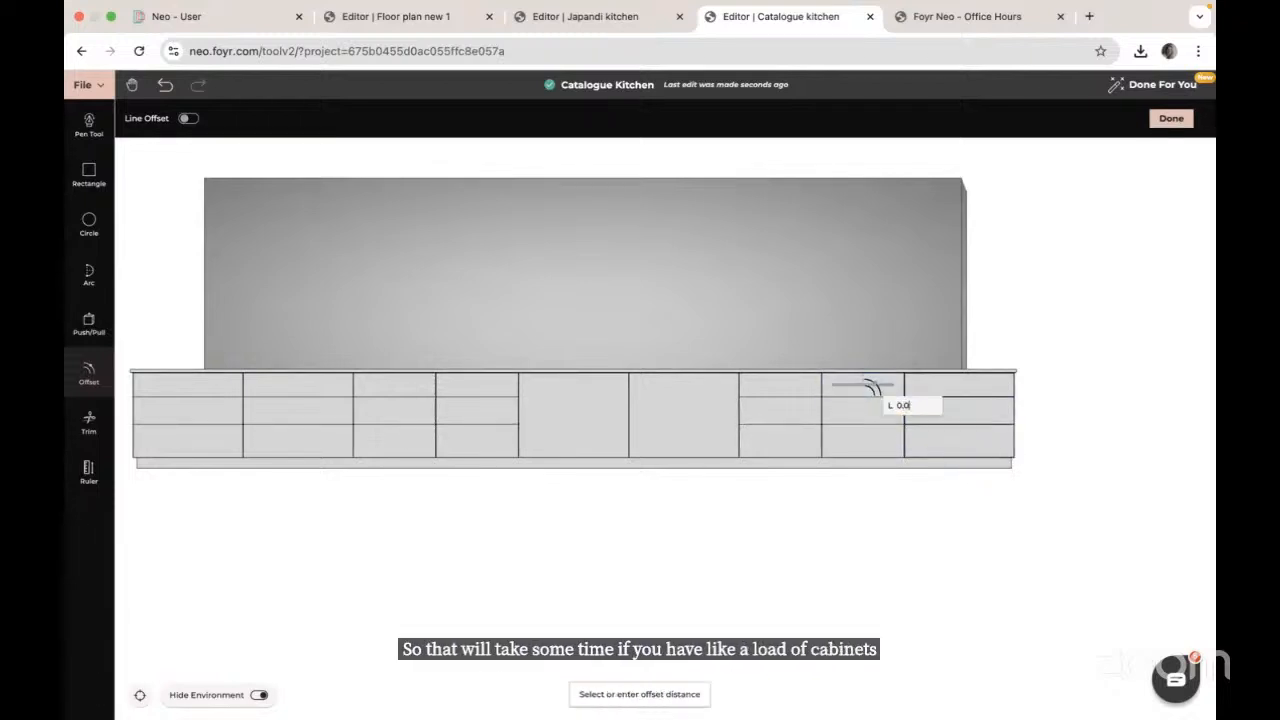
text(02)
key(Return)
click(873, 408)
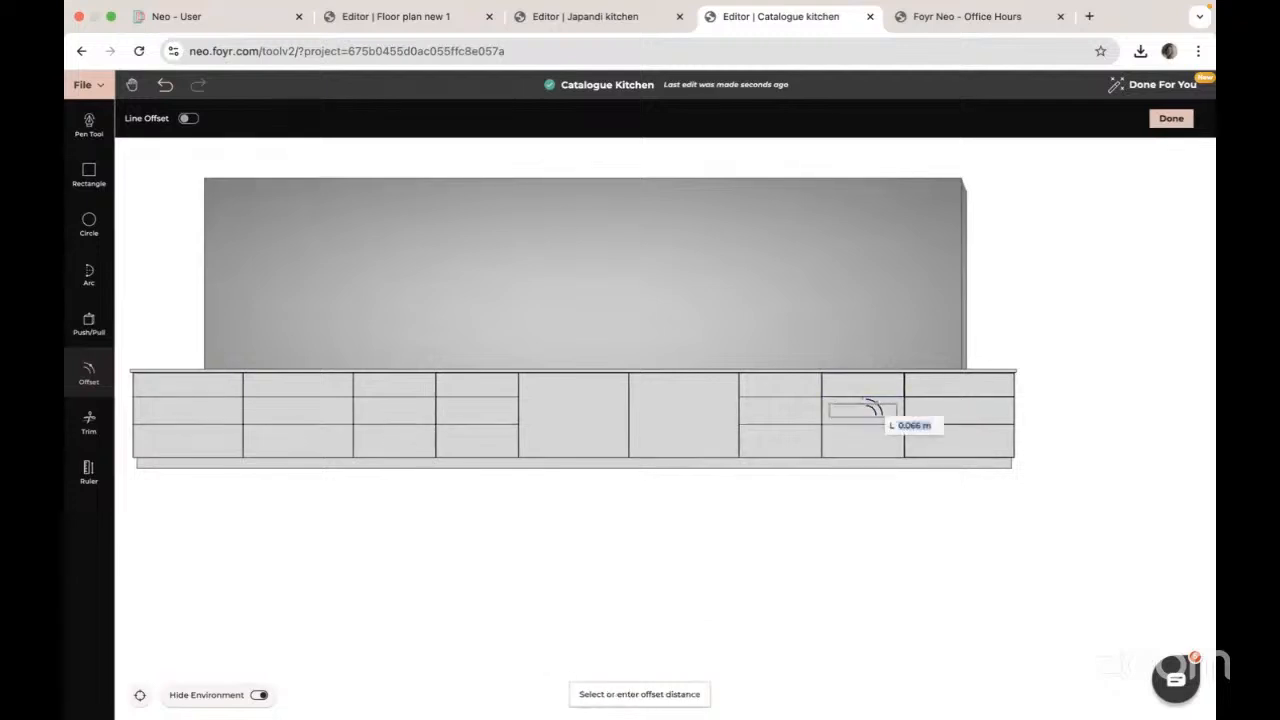
key(Return)
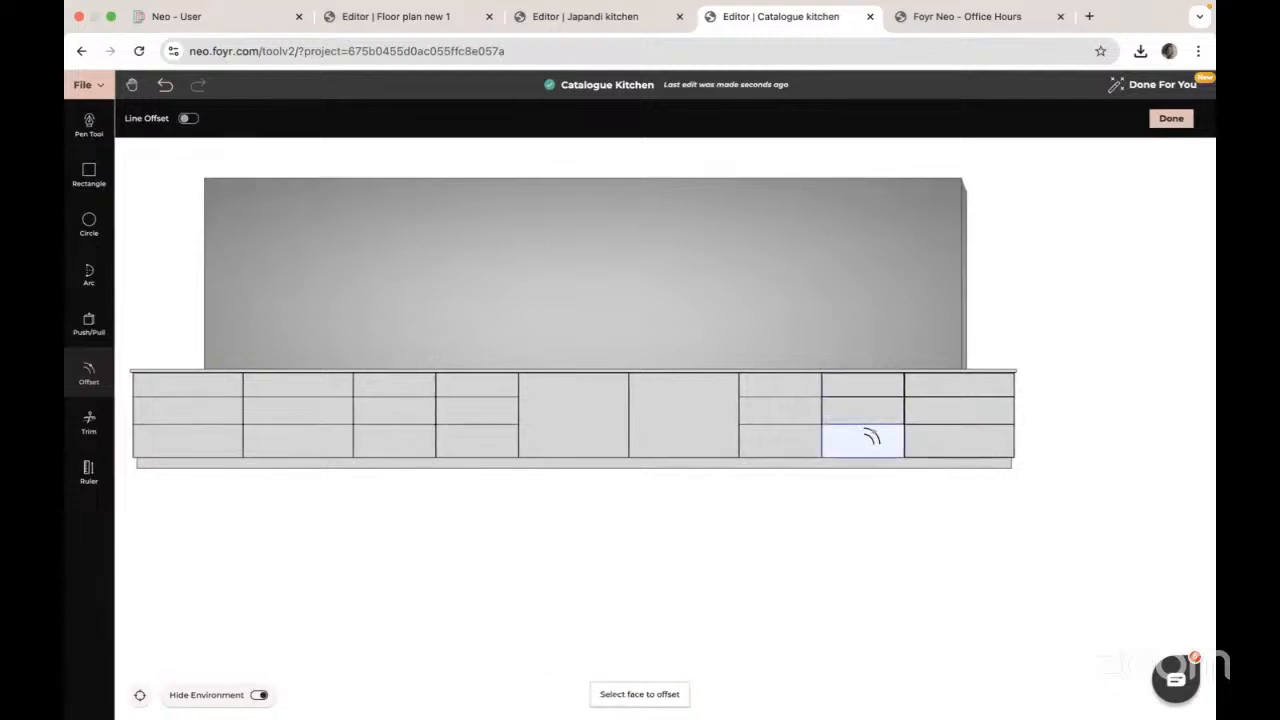
click(868, 440)
text(0.002)
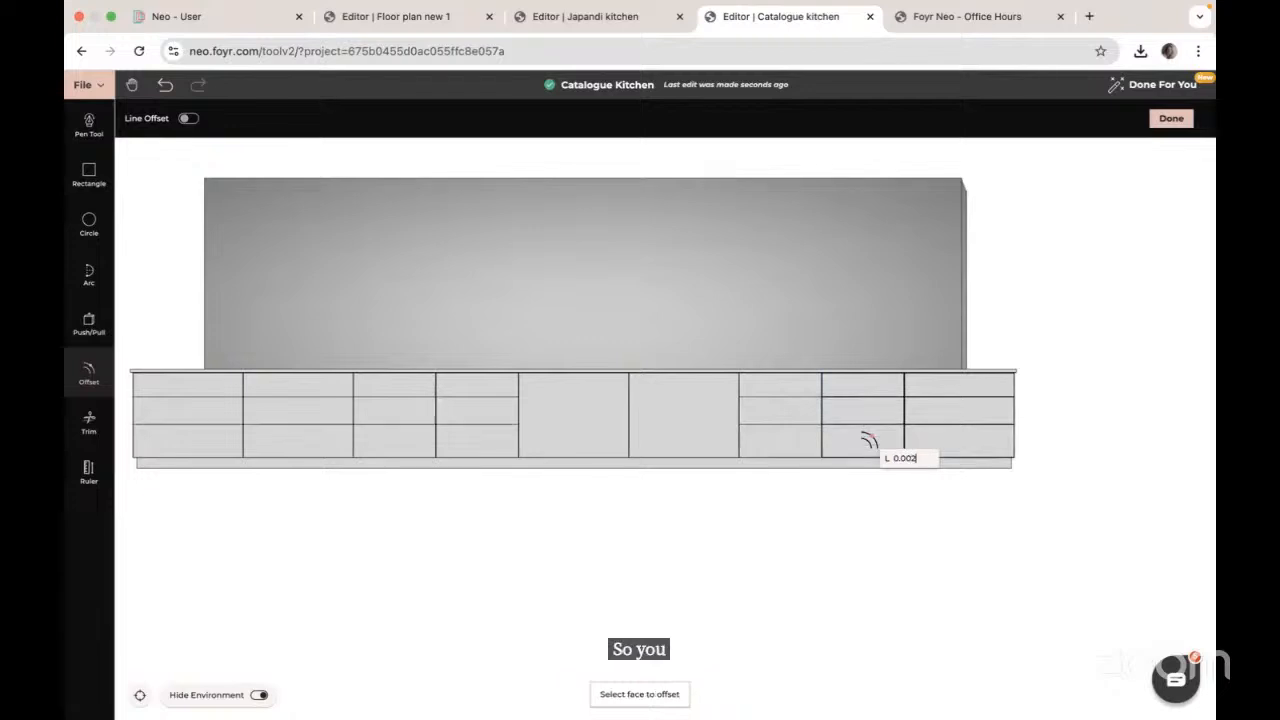
key(Return)
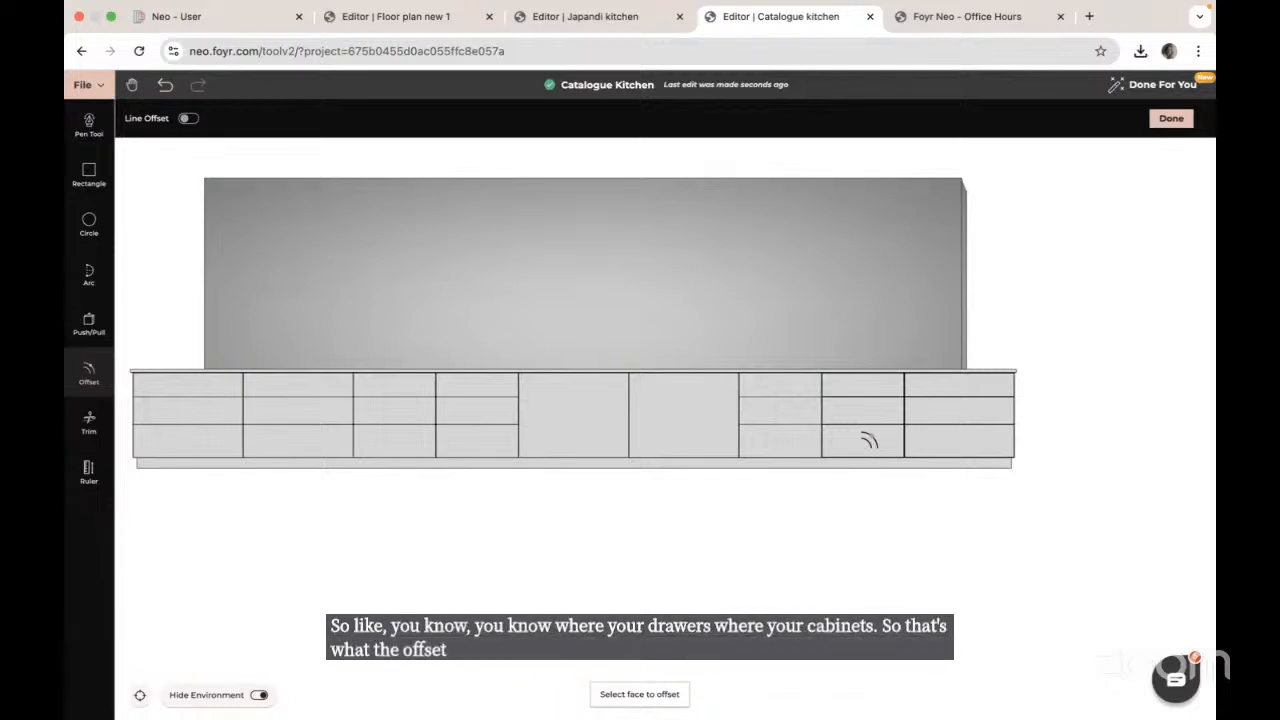
Step: Finish the offsets and orbit the view down onto the countertop's top surface
key(Escape)
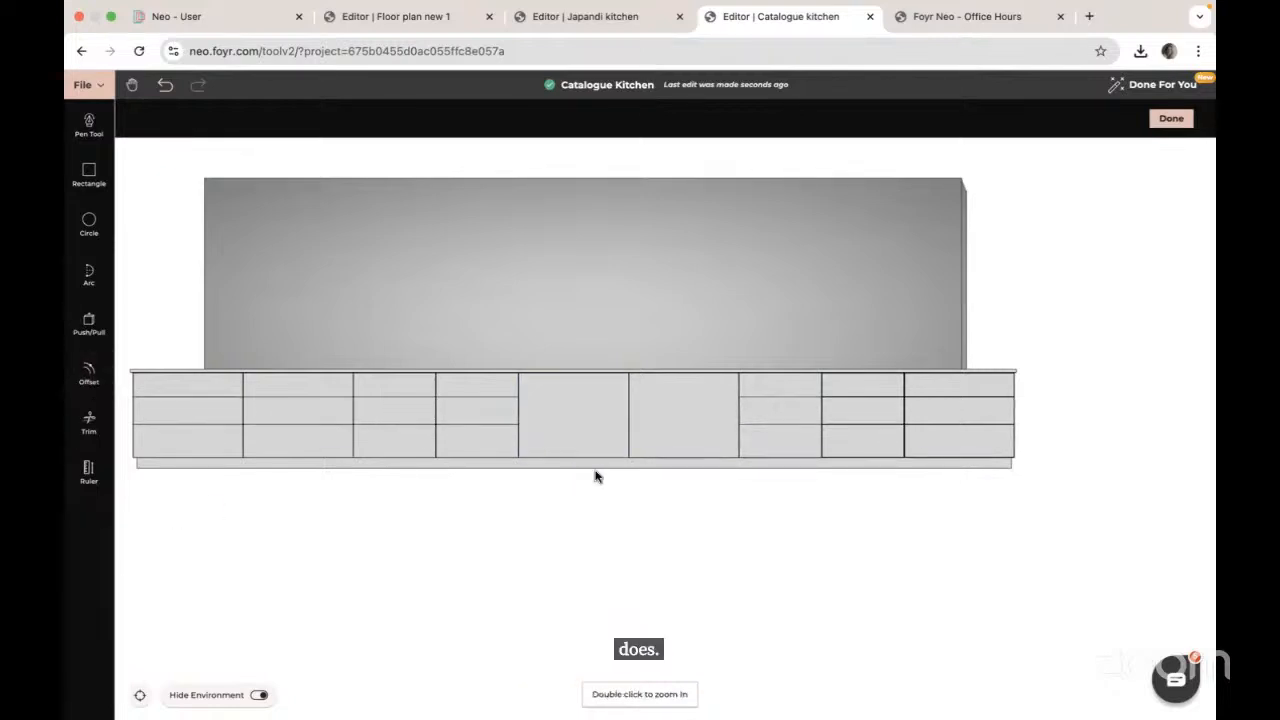
drag(594, 474, 646, 566)
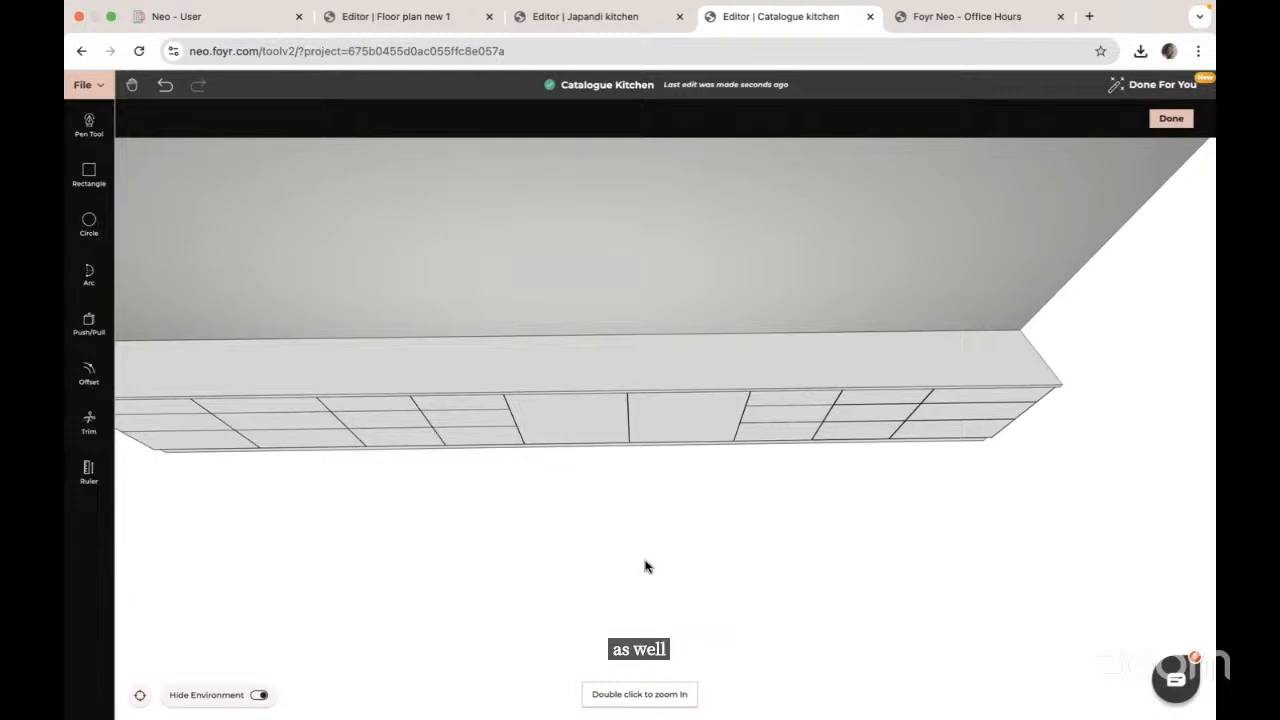
click(88, 175)
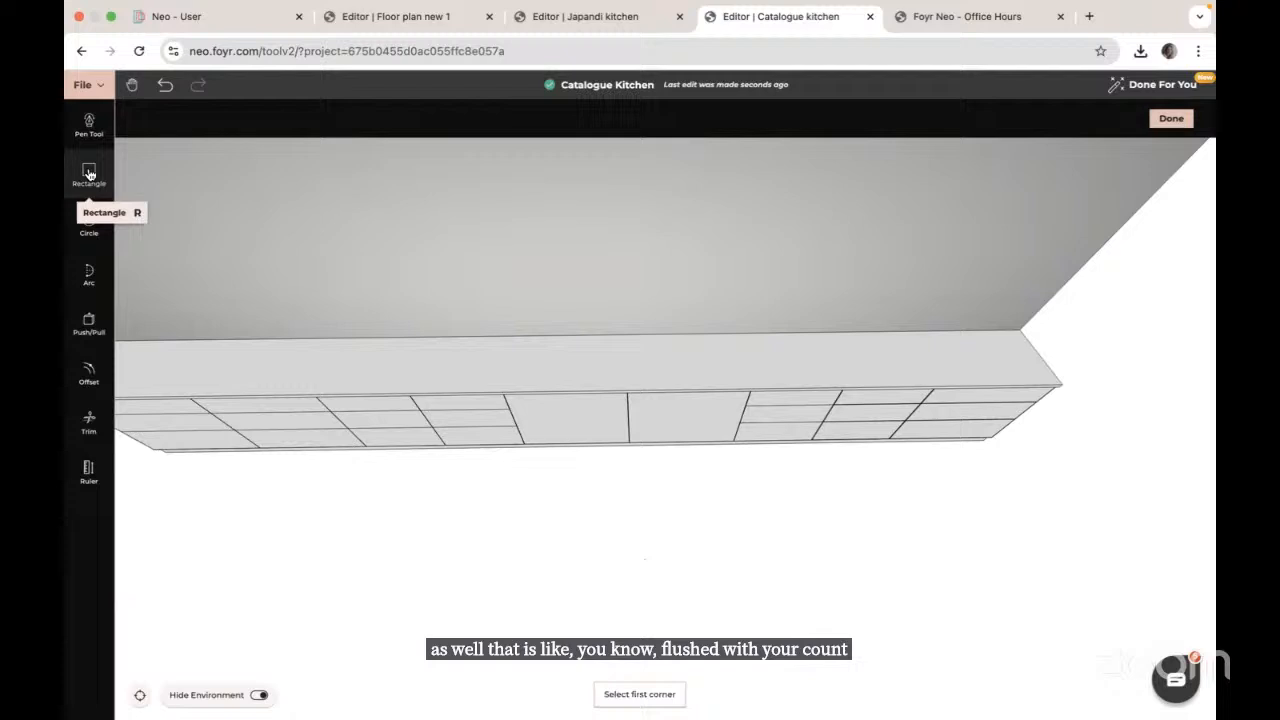
Step: Draw a sink rectangle on the countertop above the middle cabinets and push it down 0.1 m
click(527, 348)
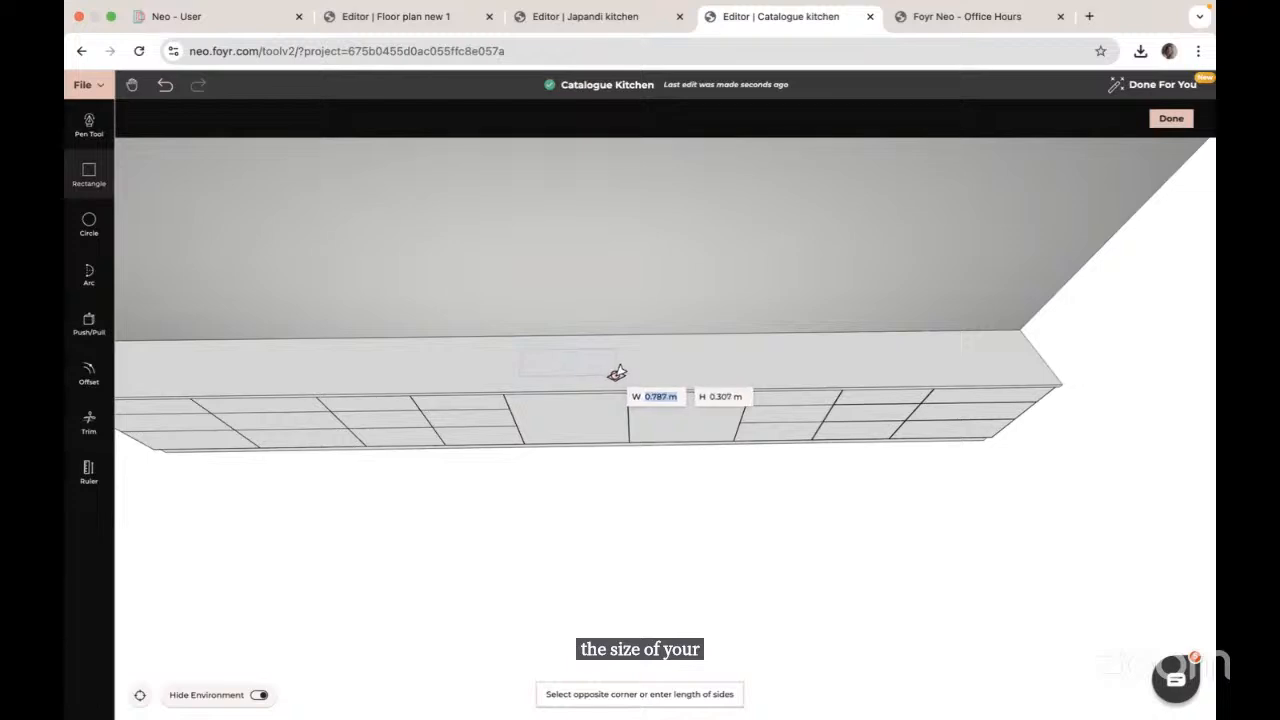
click(617, 373)
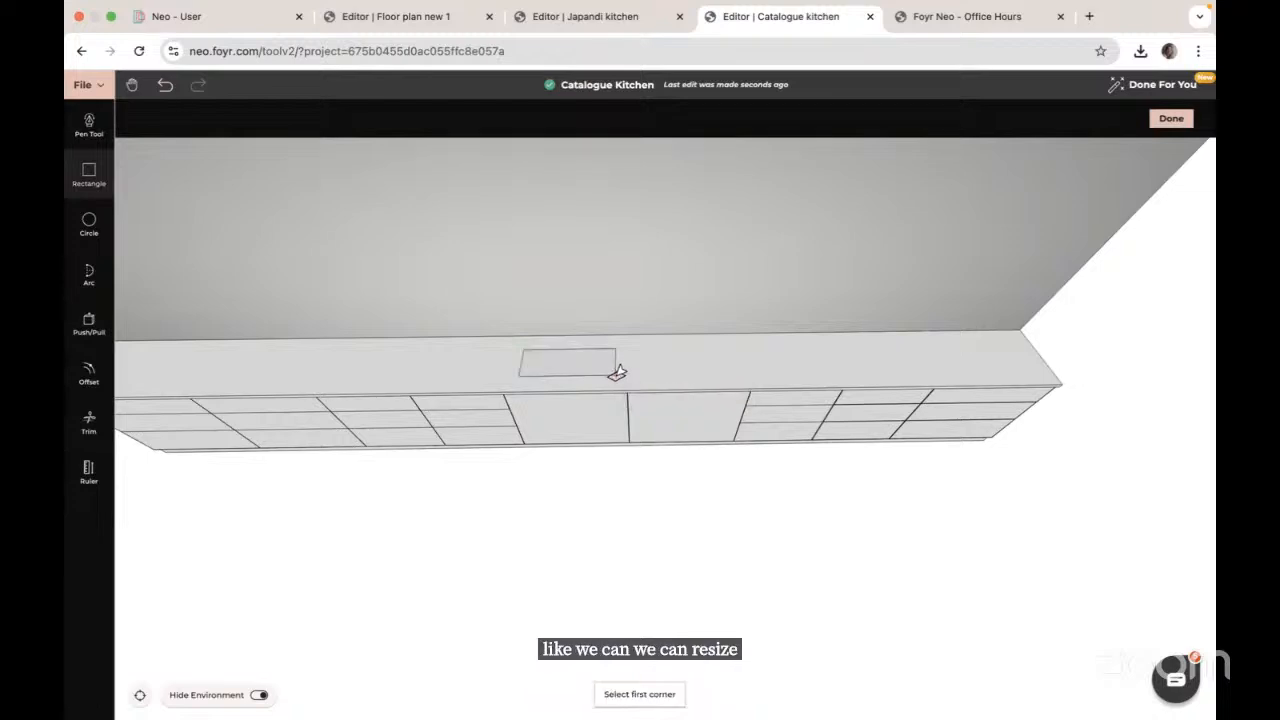
key(Escape)
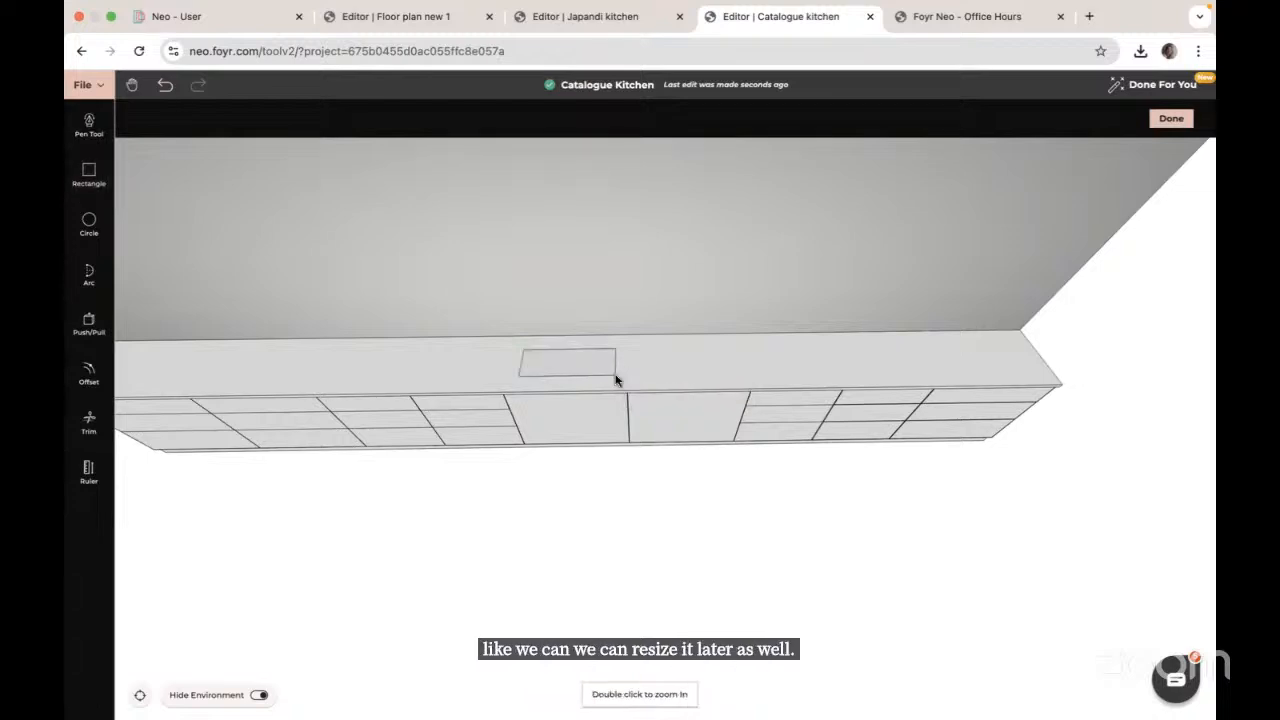
click(92, 330)
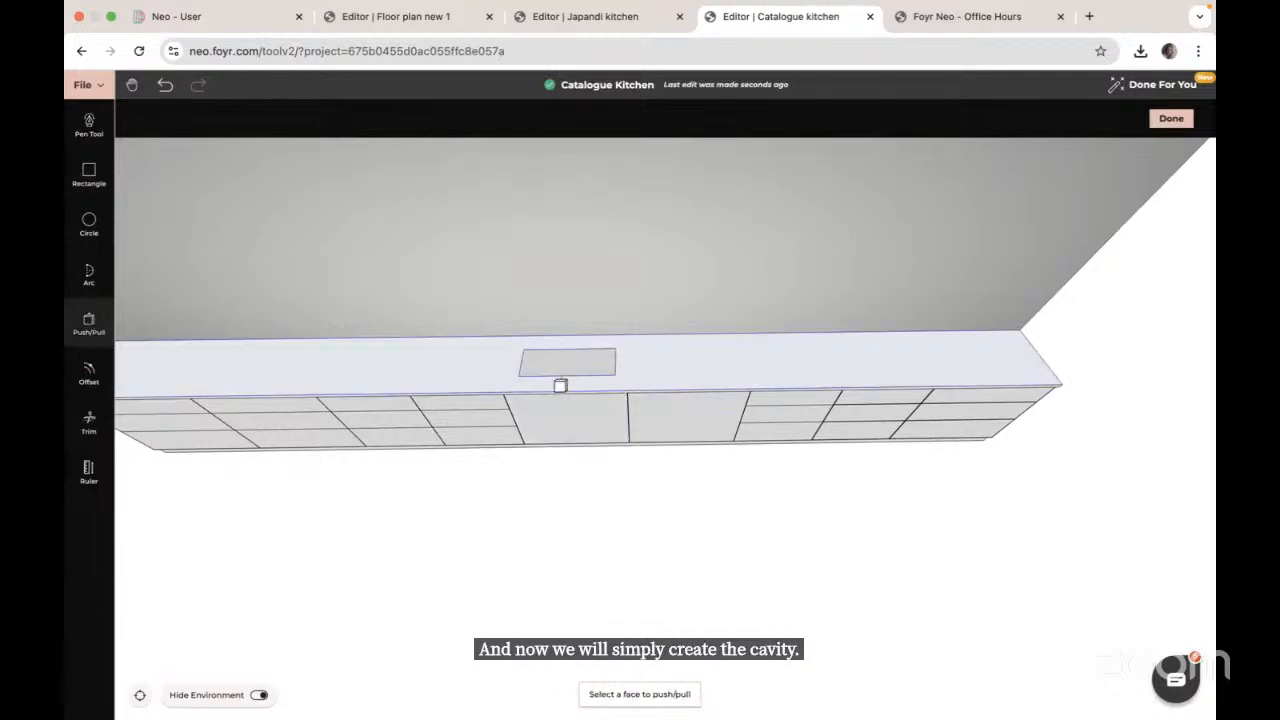
click(563, 361)
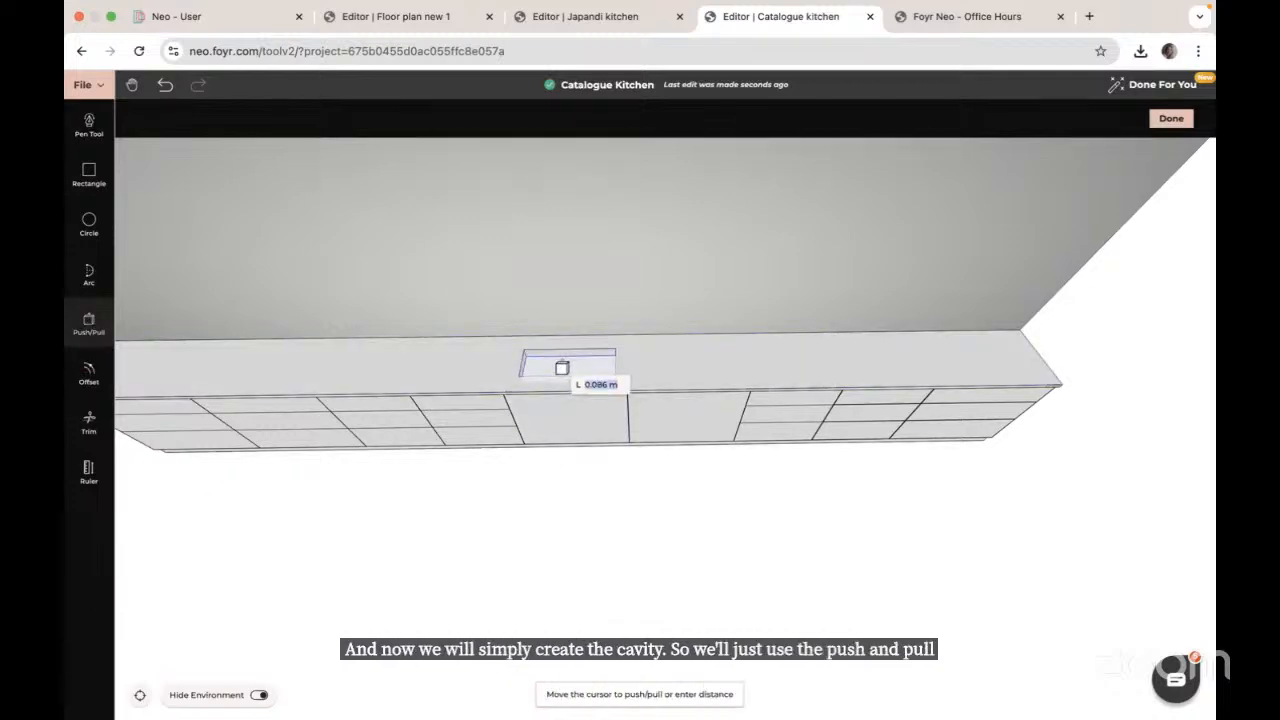
text(0.)
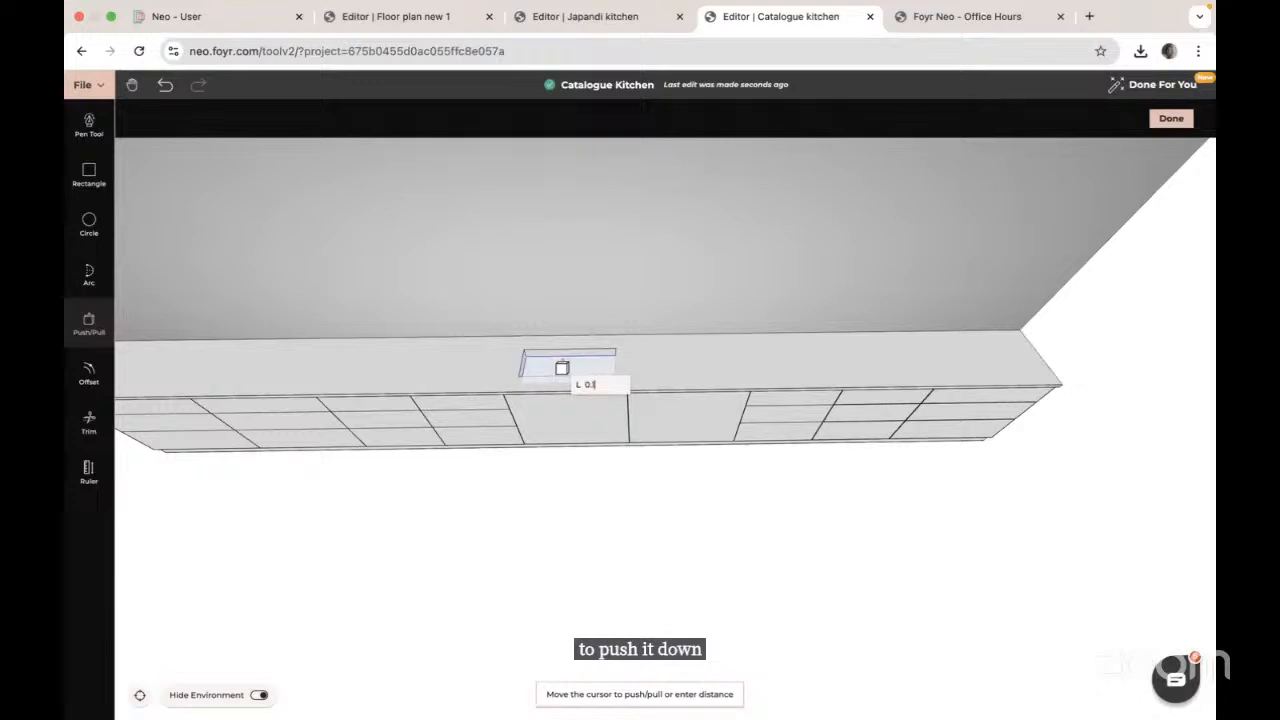
text(1)
key(Return)
key(Escape)
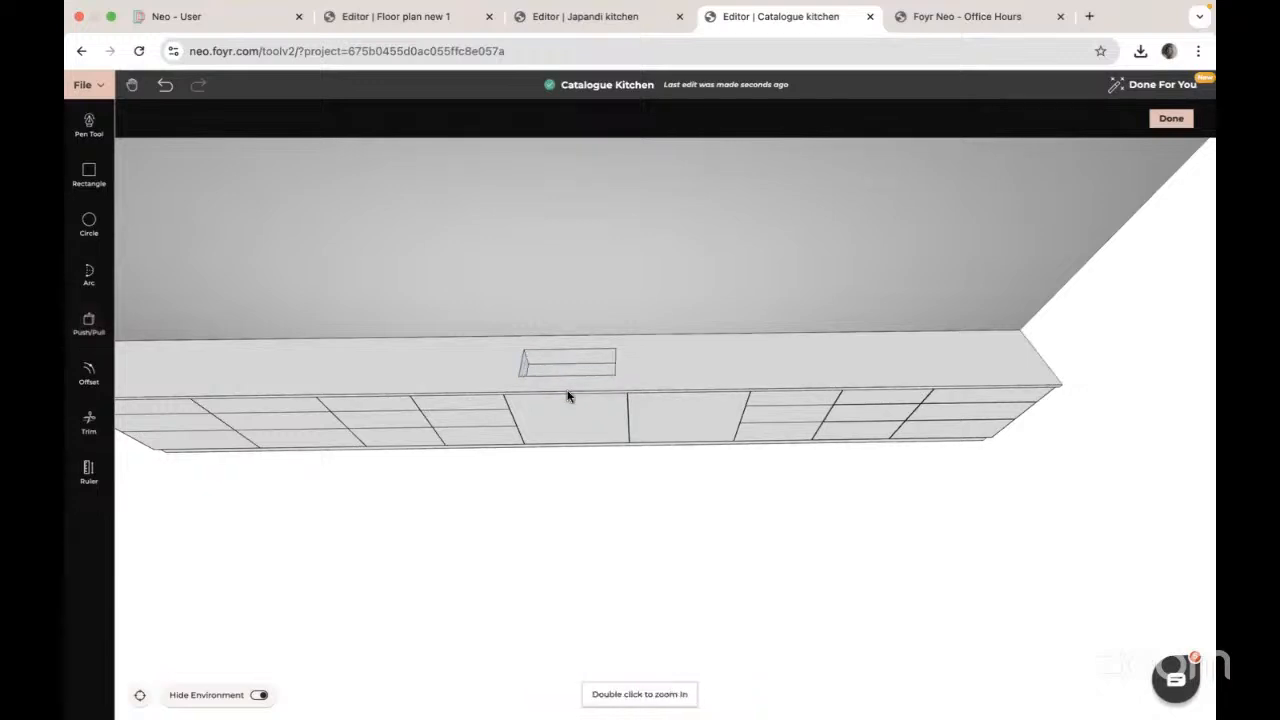
Step: Push two inner walls of the sink cavity outward to enlarge it, then return to a front view
drag(570, 462, 434, 454)
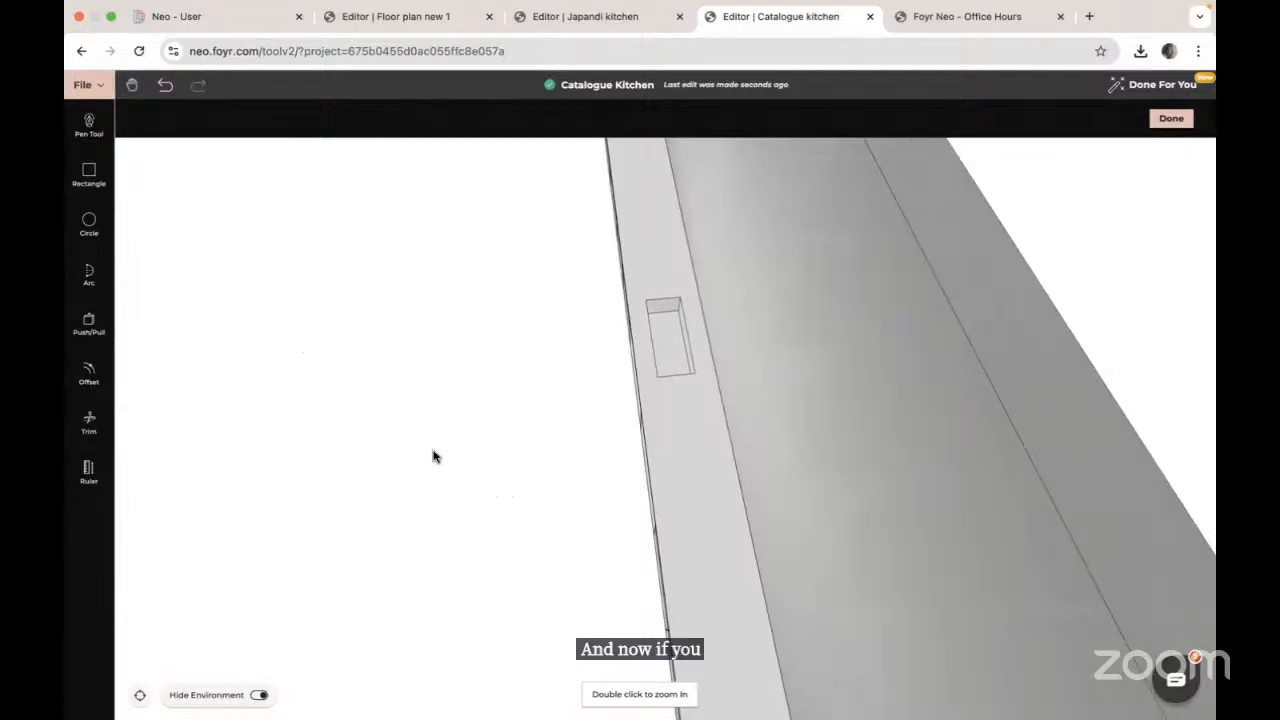
click(89, 322)
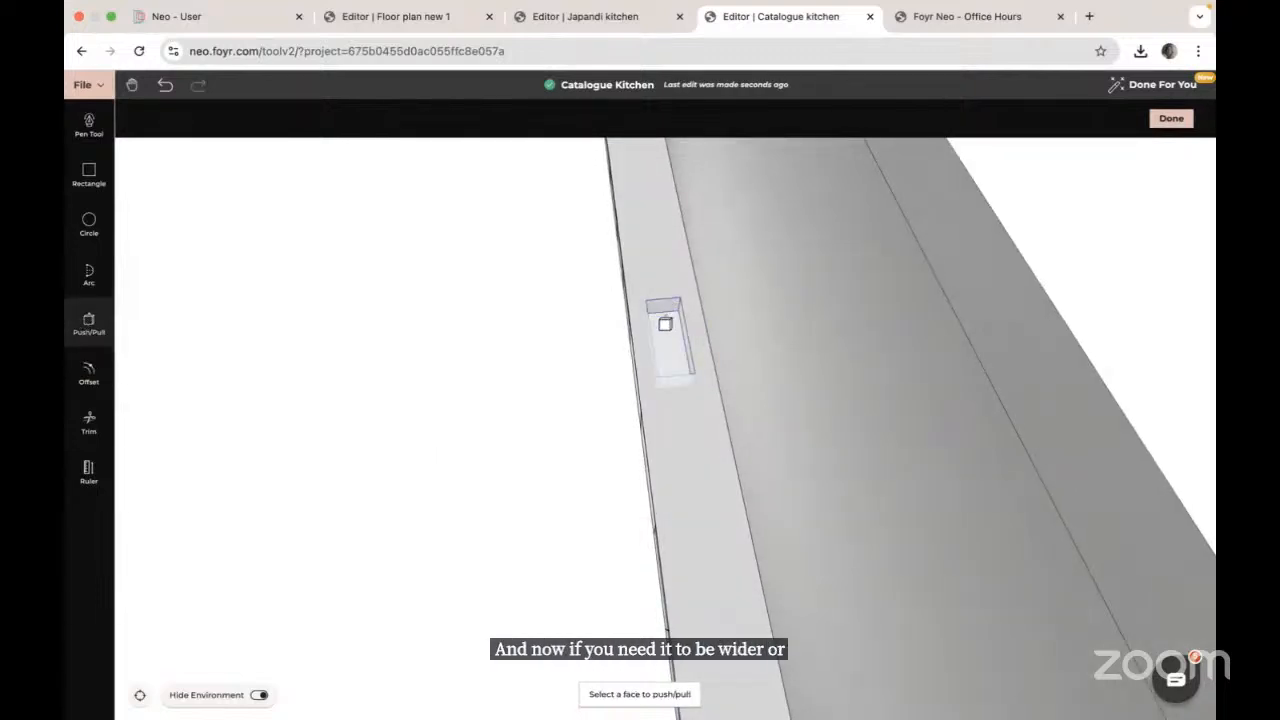
click(684, 329)
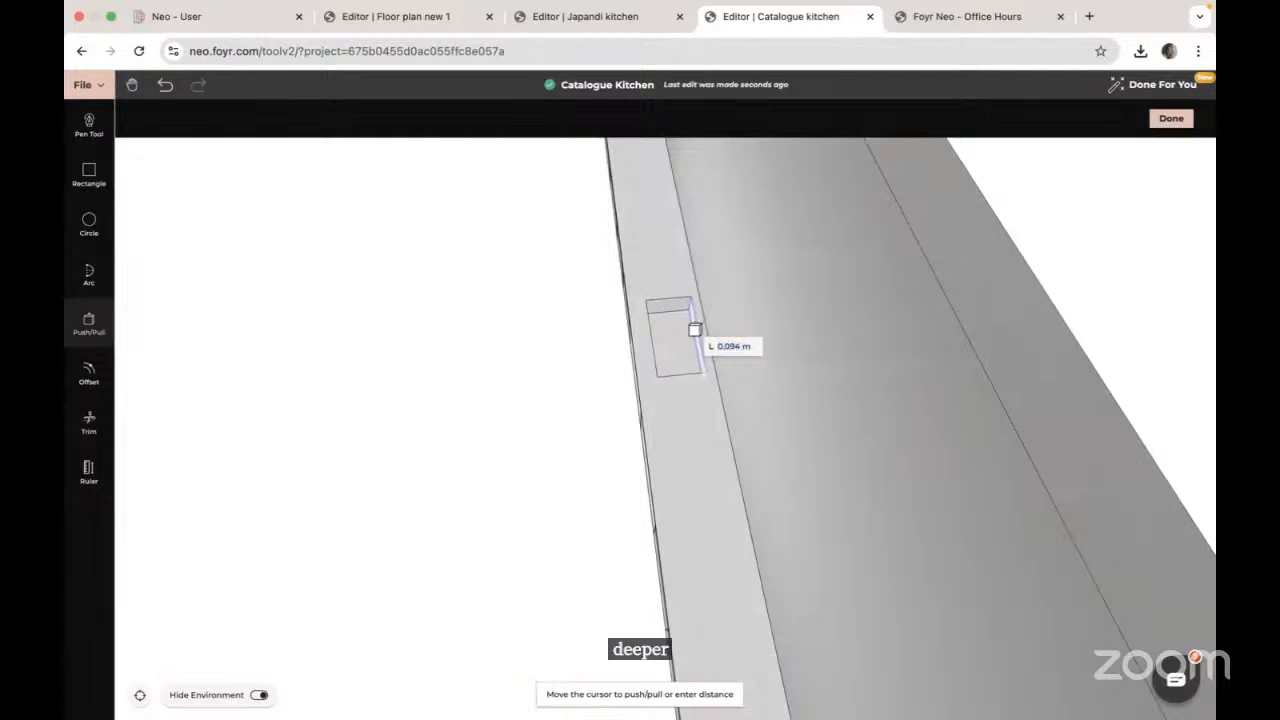
click(694, 330)
drag(681, 334, 642, 308)
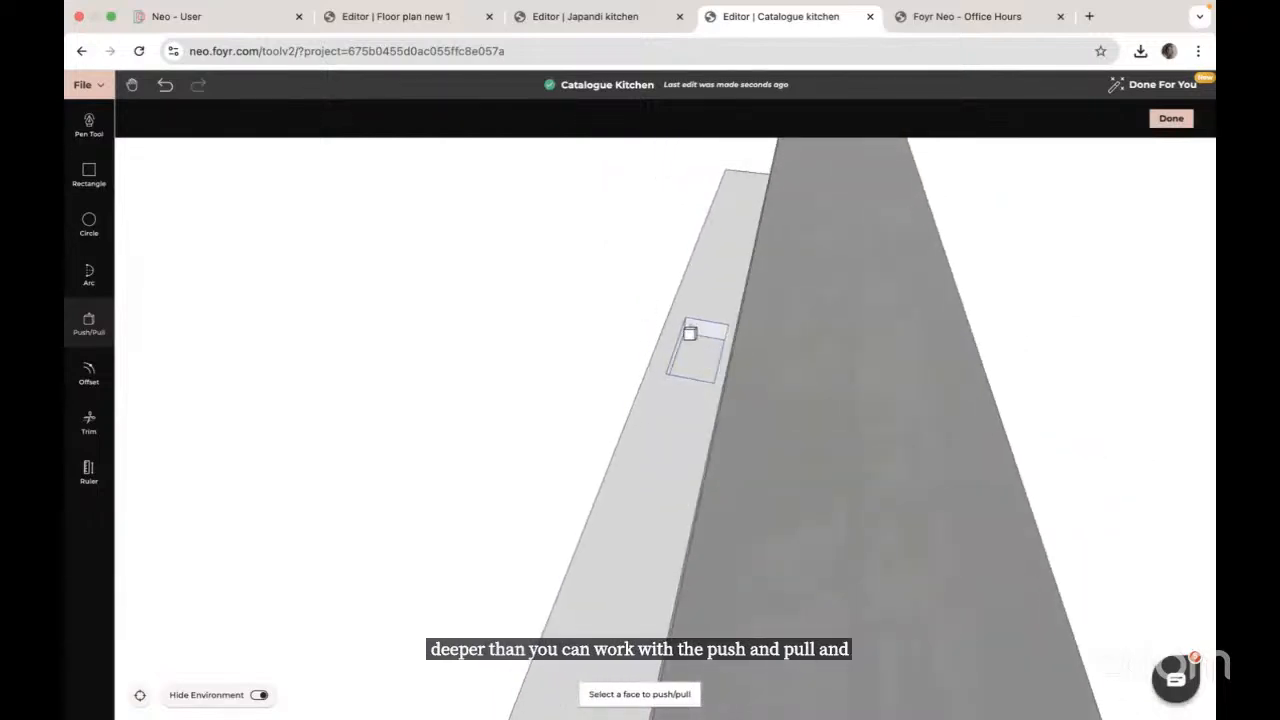
click(677, 347)
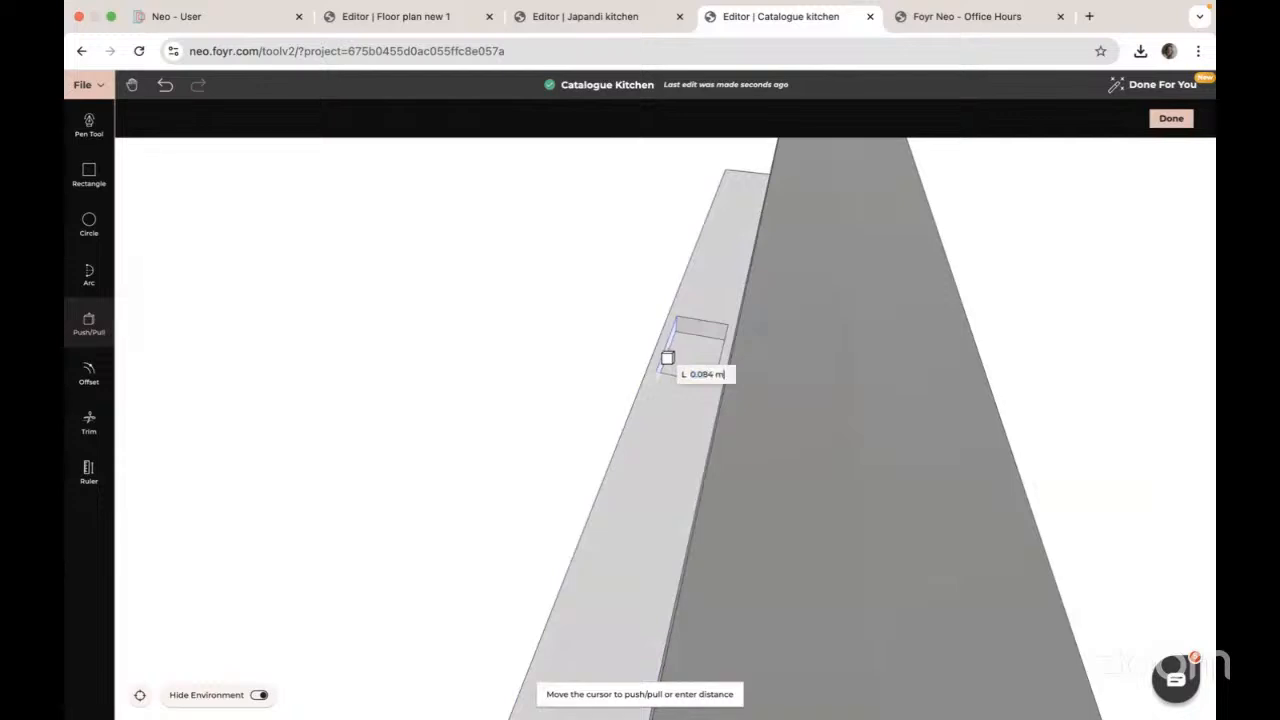
click(666, 358)
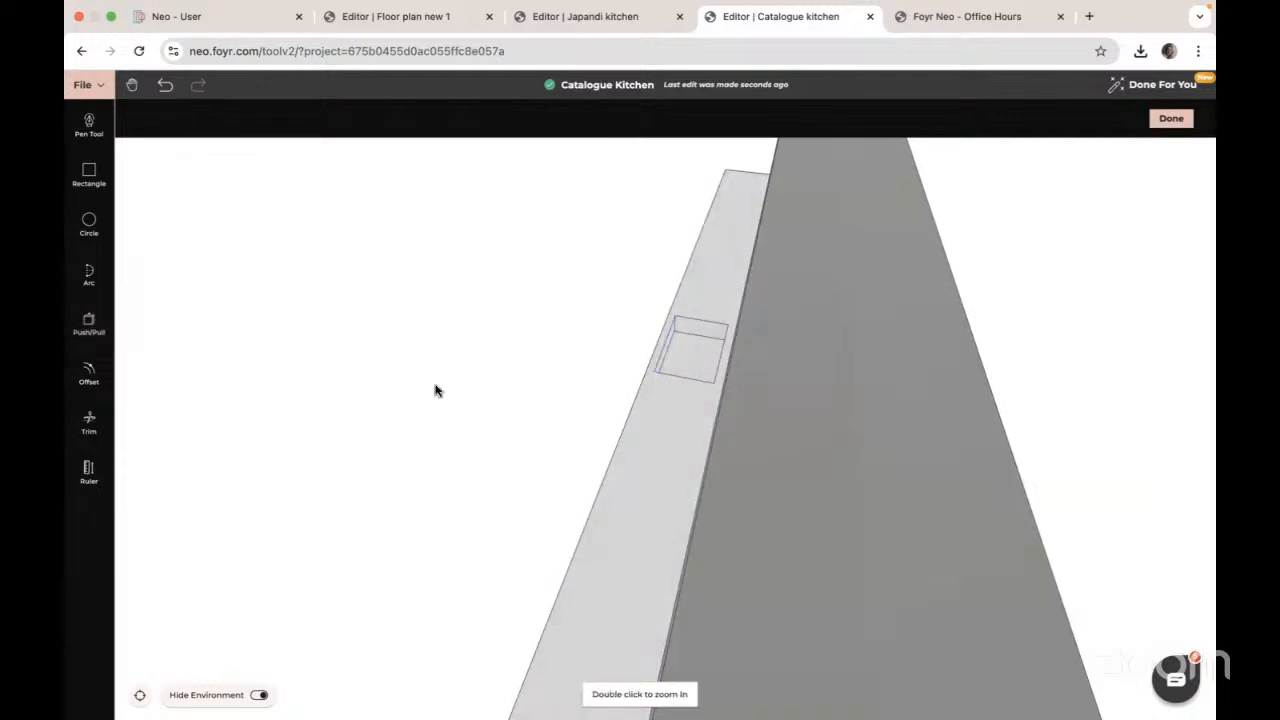
drag(437, 389, 603, 404)
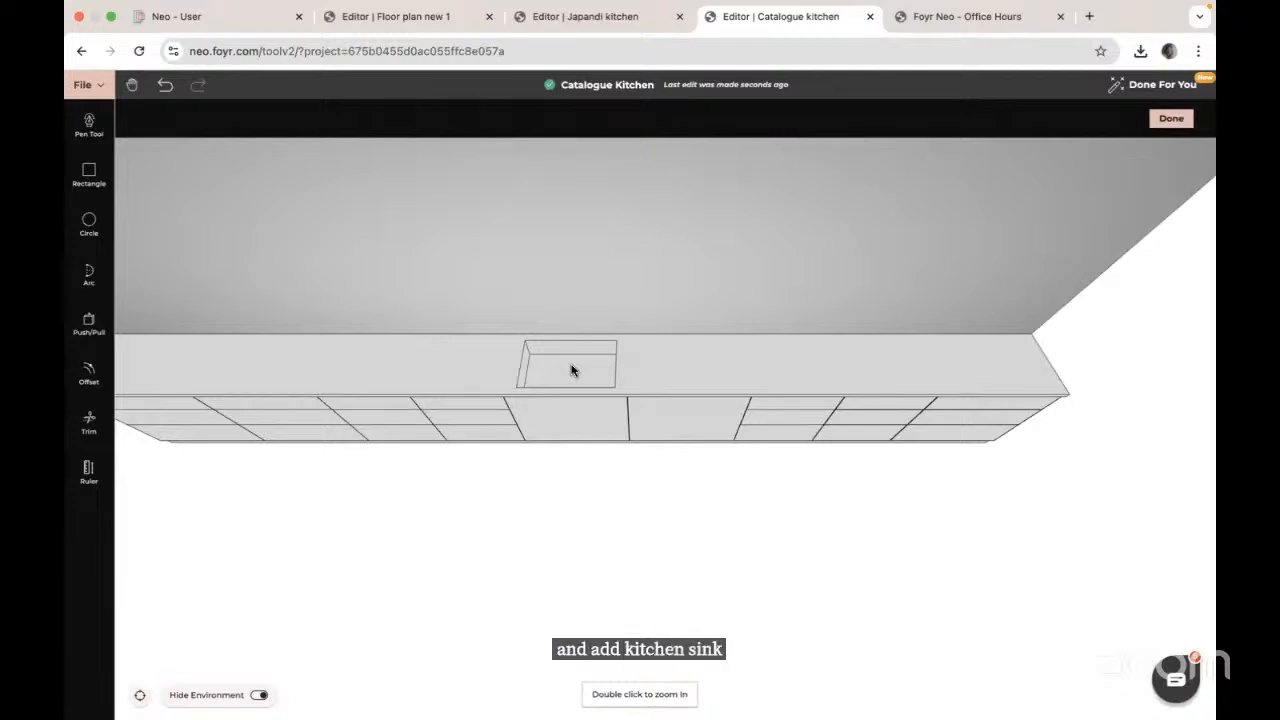
drag(617, 507, 617, 474)
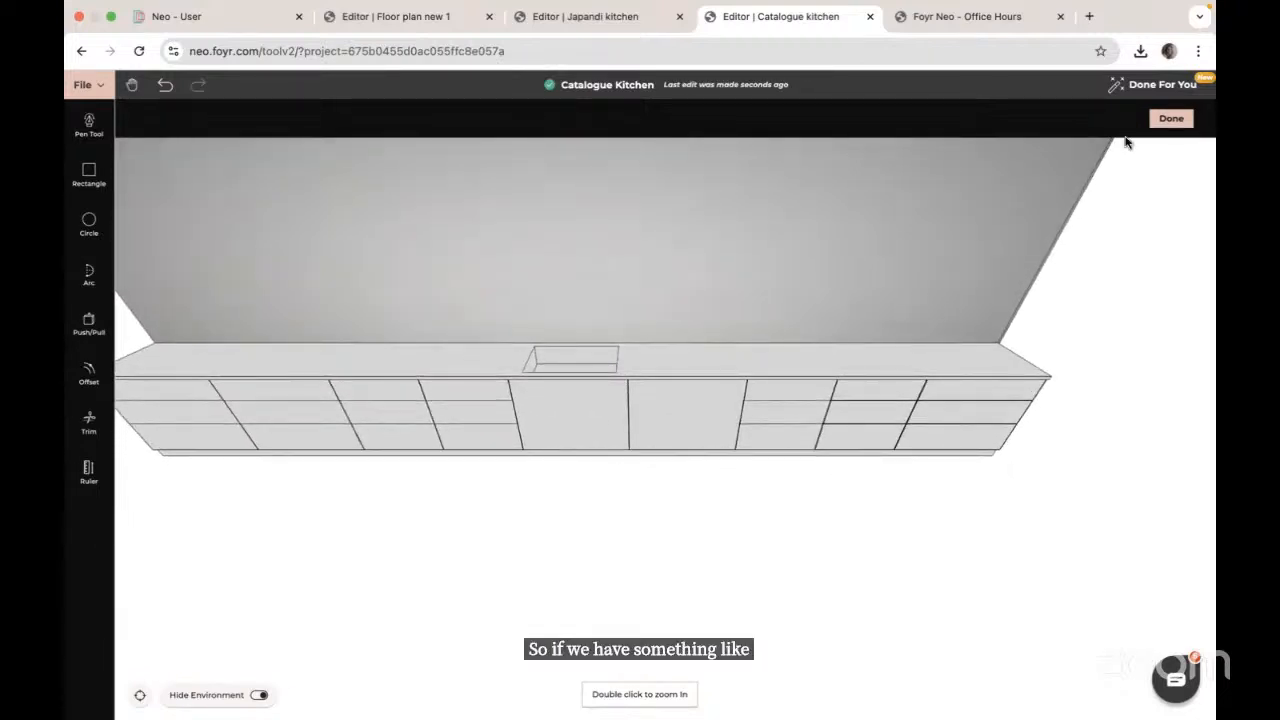
Step: Exit cabinet modelling with Done and select the kitchen cabinet run in the room view
click(1172, 121)
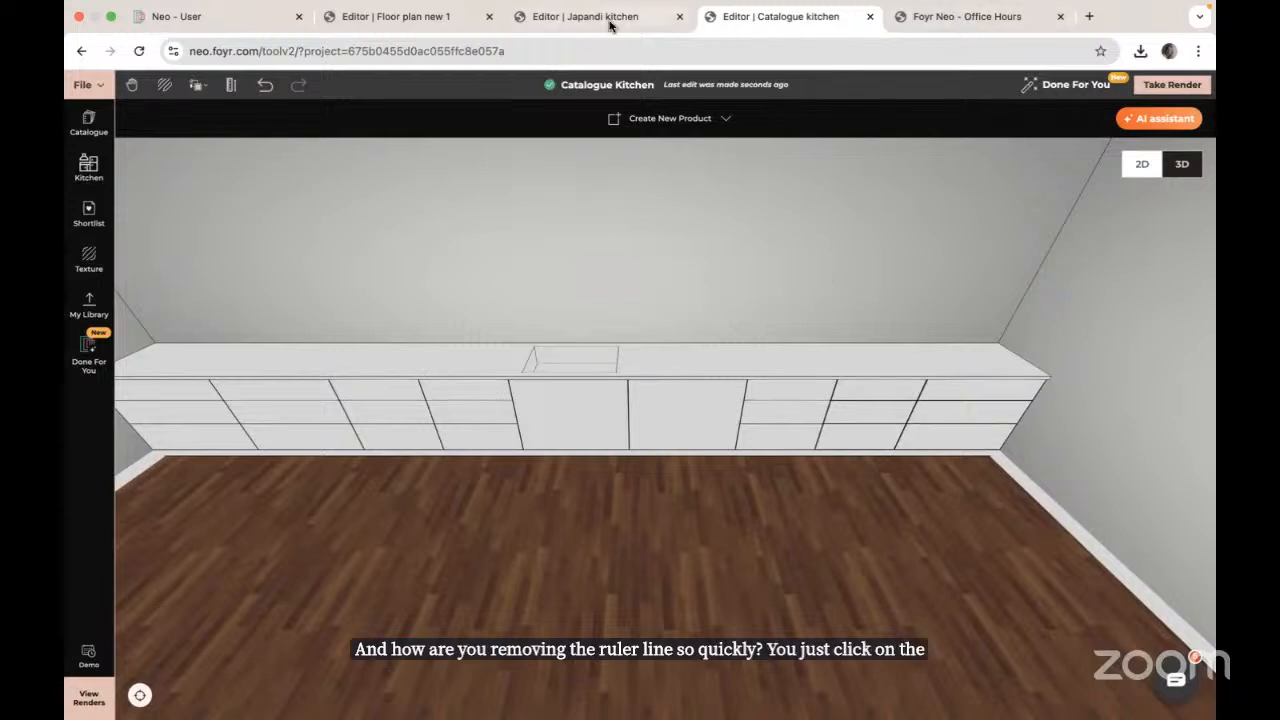
click(876, 421)
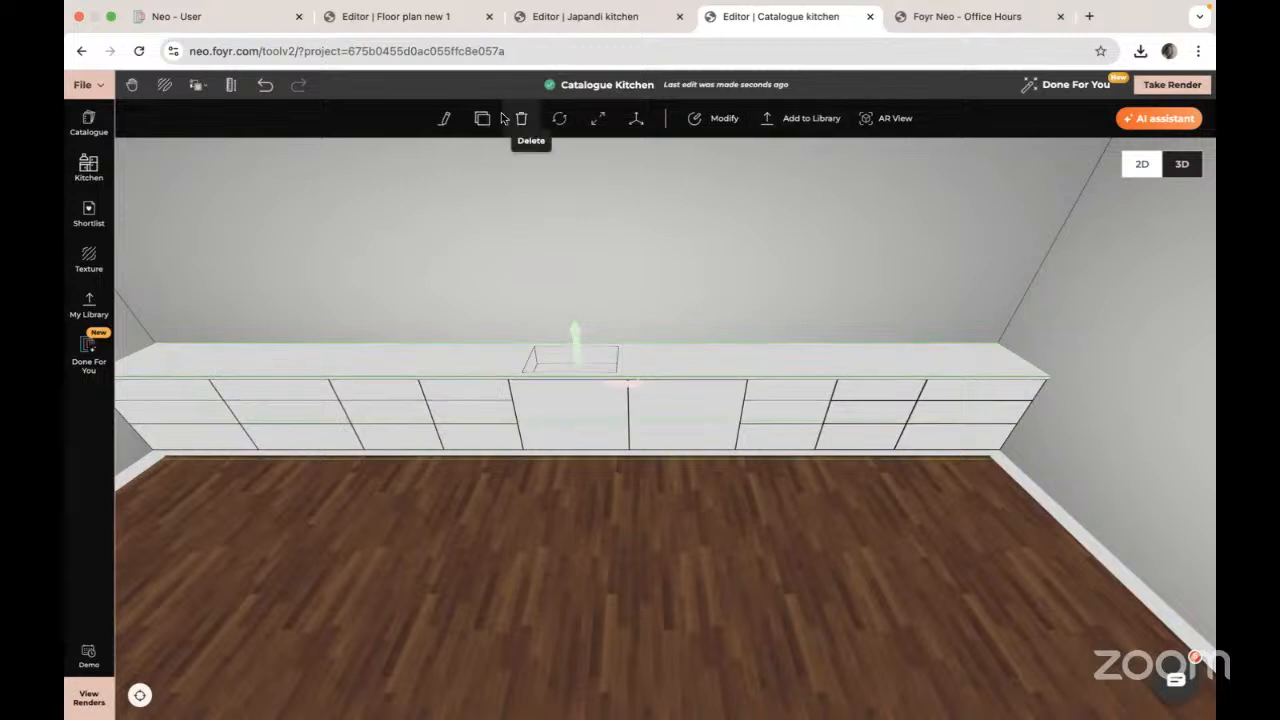
Step: Reopen the cabinet run in the shape editor and orbit to a straight-on front elevation
click(728, 124)
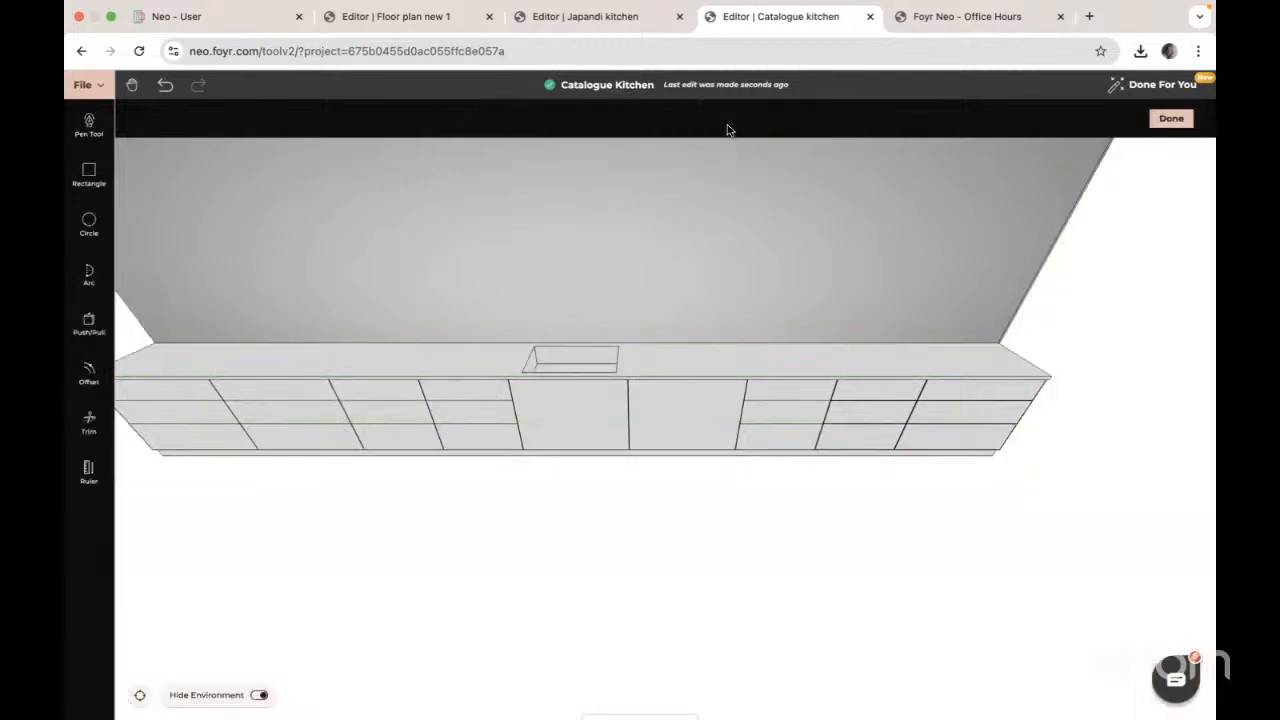
click(87, 422)
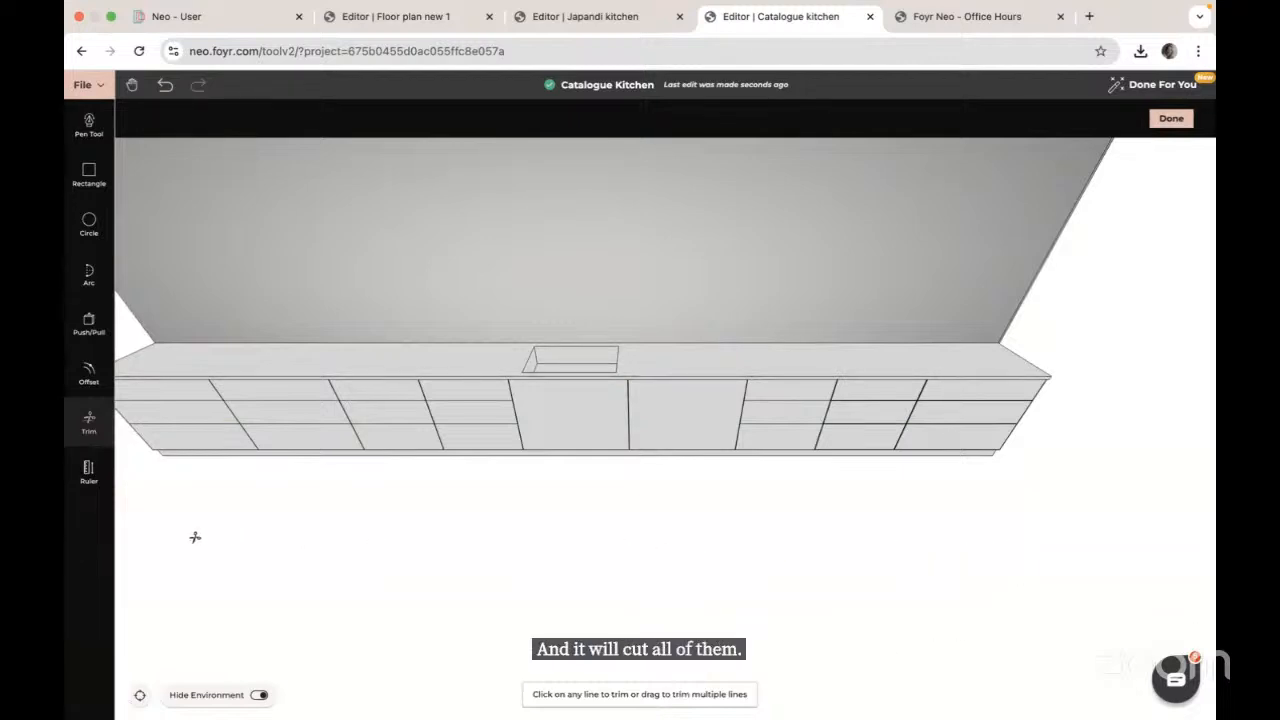
key(Escape)
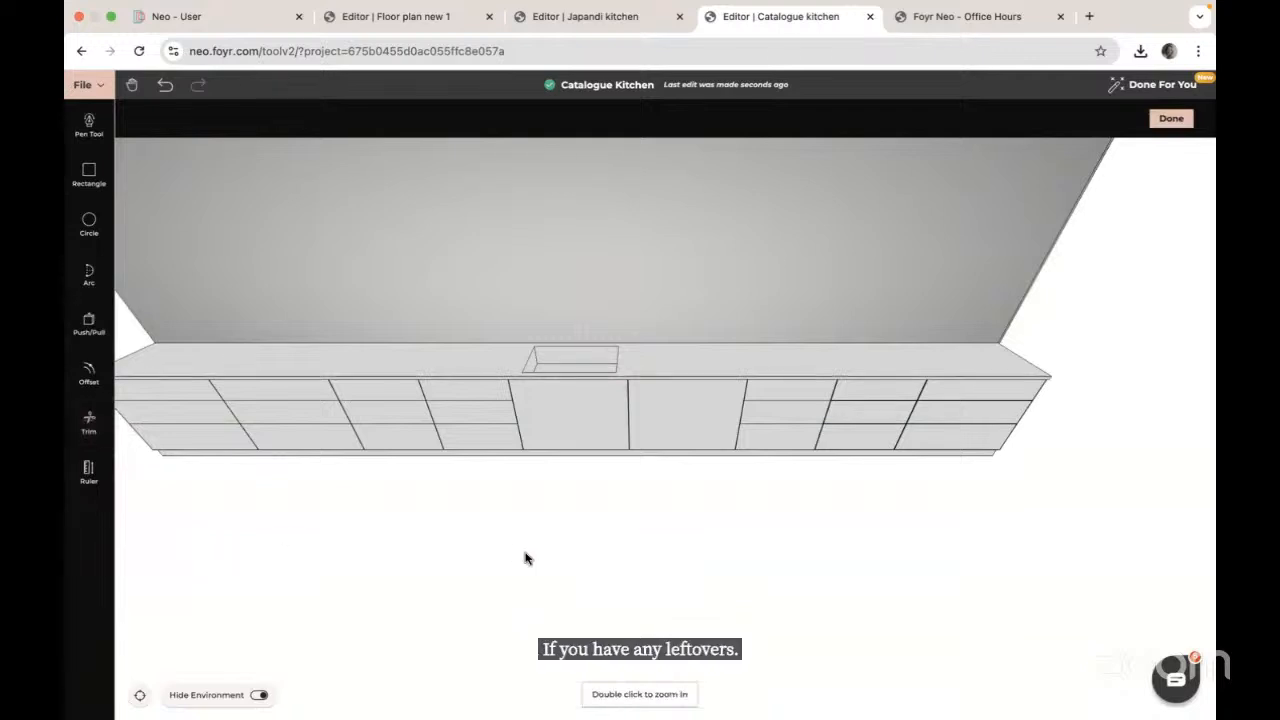
drag(524, 552, 525, 521)
drag(606, 521, 612, 498)
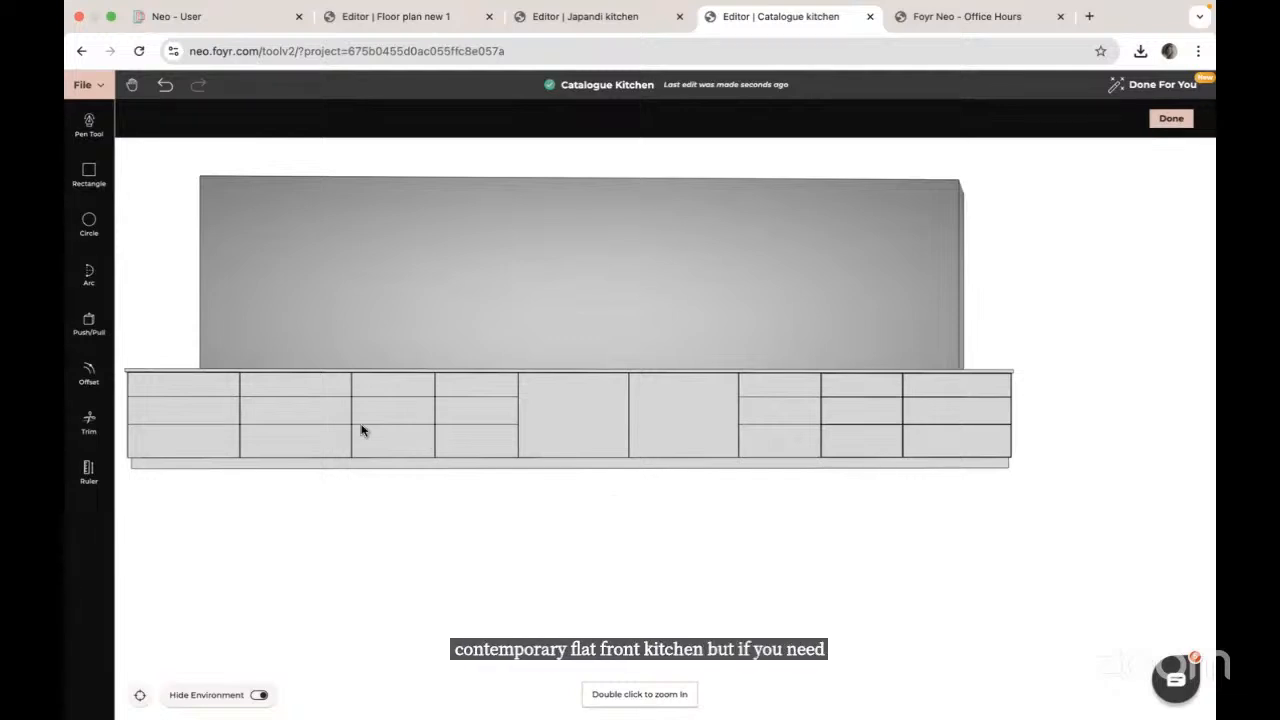
Step: Offset the right-hand middle door face twice by 0.05 to create a framed panel
click(89, 372)
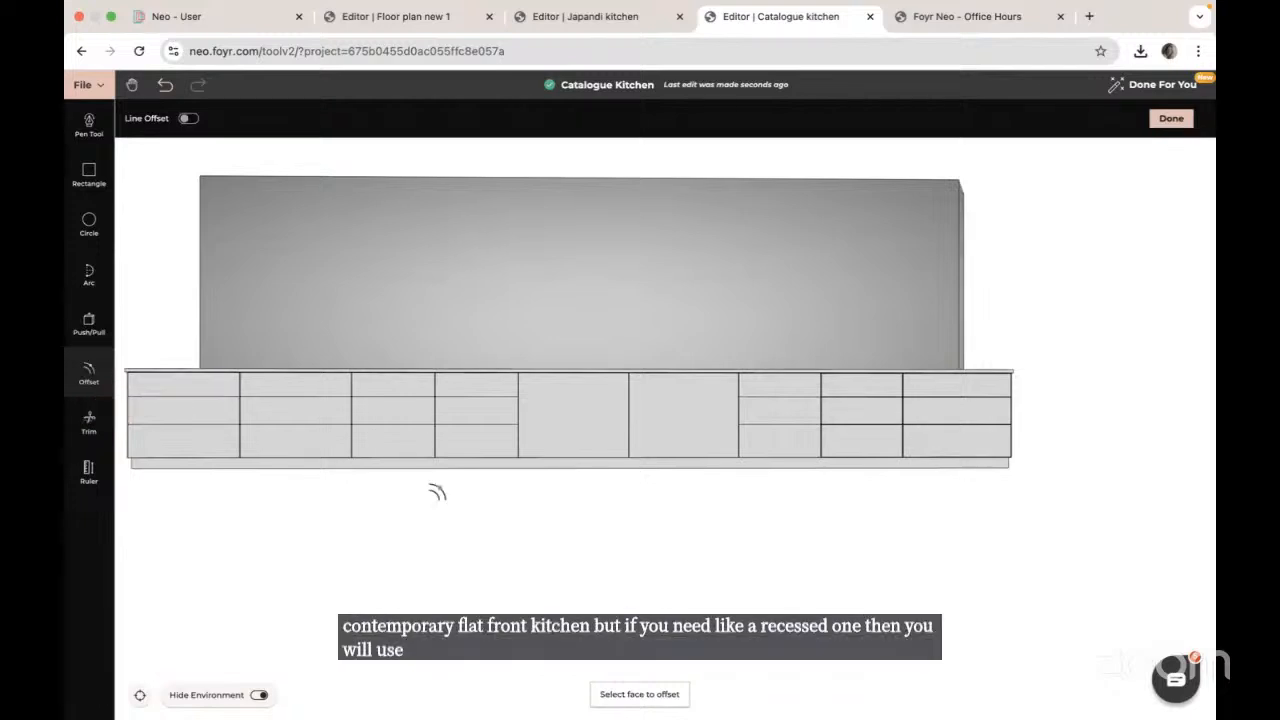
click(675, 418)
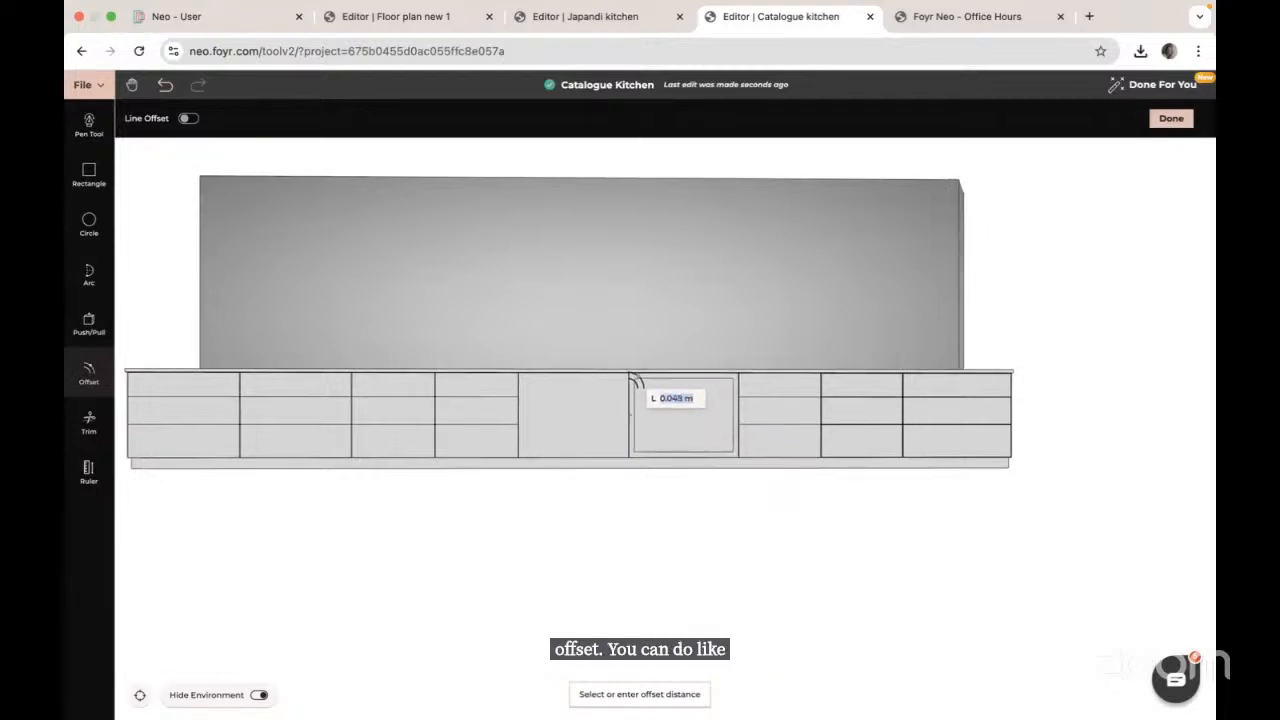
text(0.05)
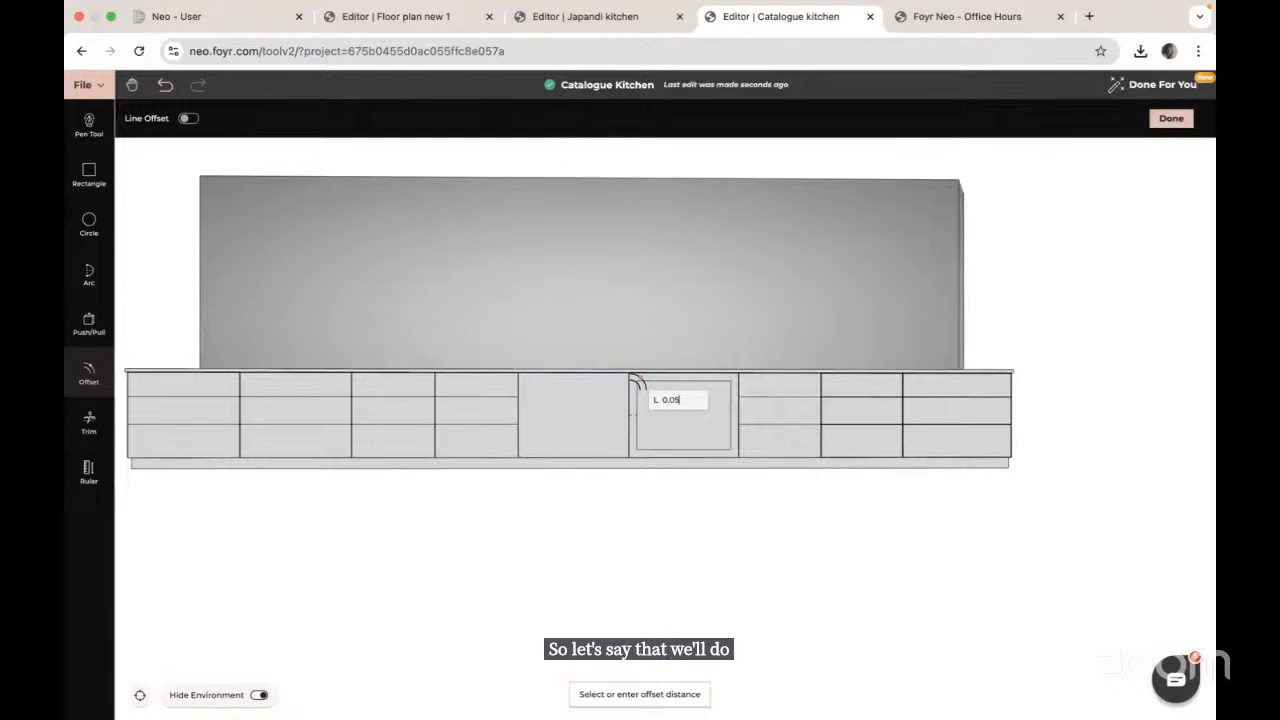
key(Return)
click(657, 402)
text(0)
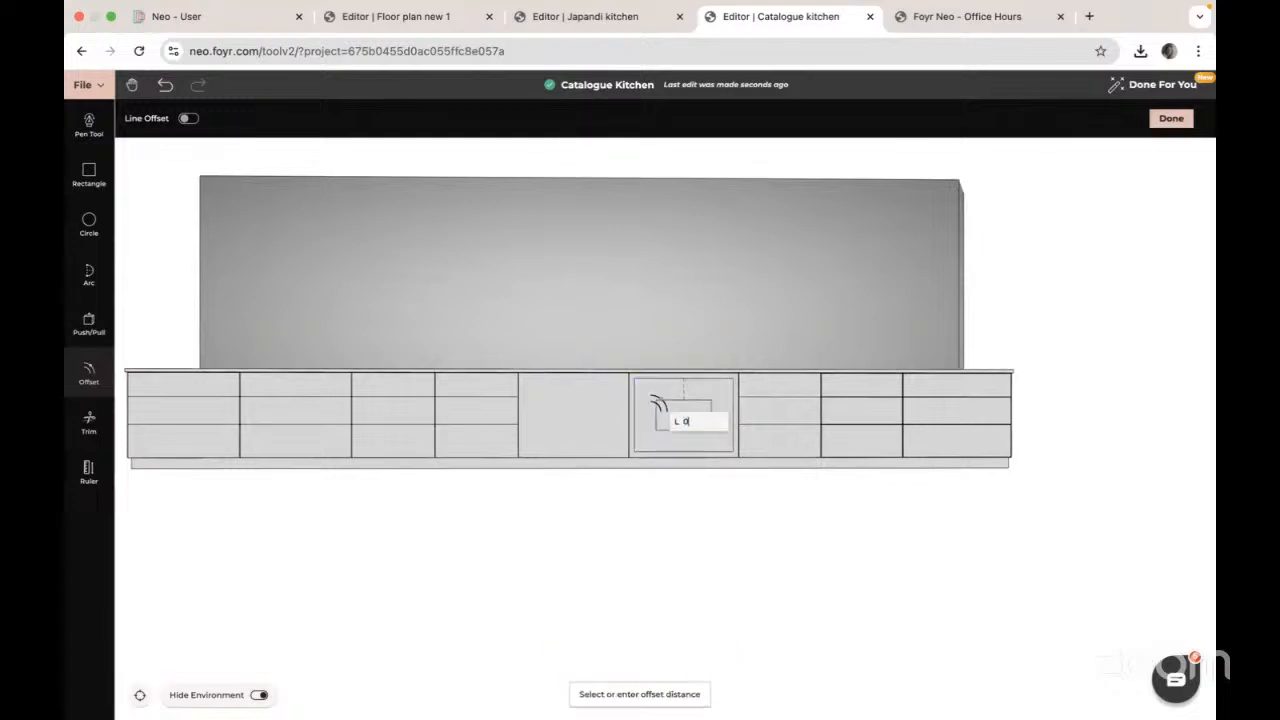
text(.05)
key(Return)
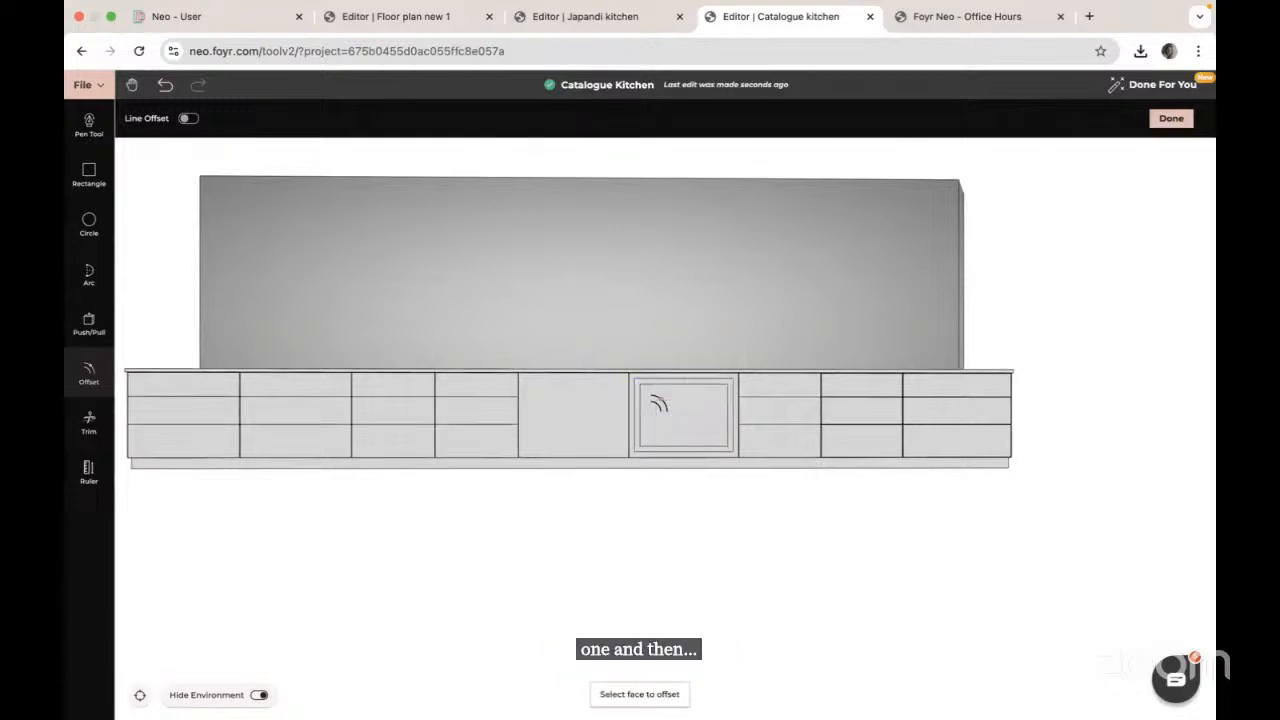
key(Escape)
drag(800, 461, 736, 454)
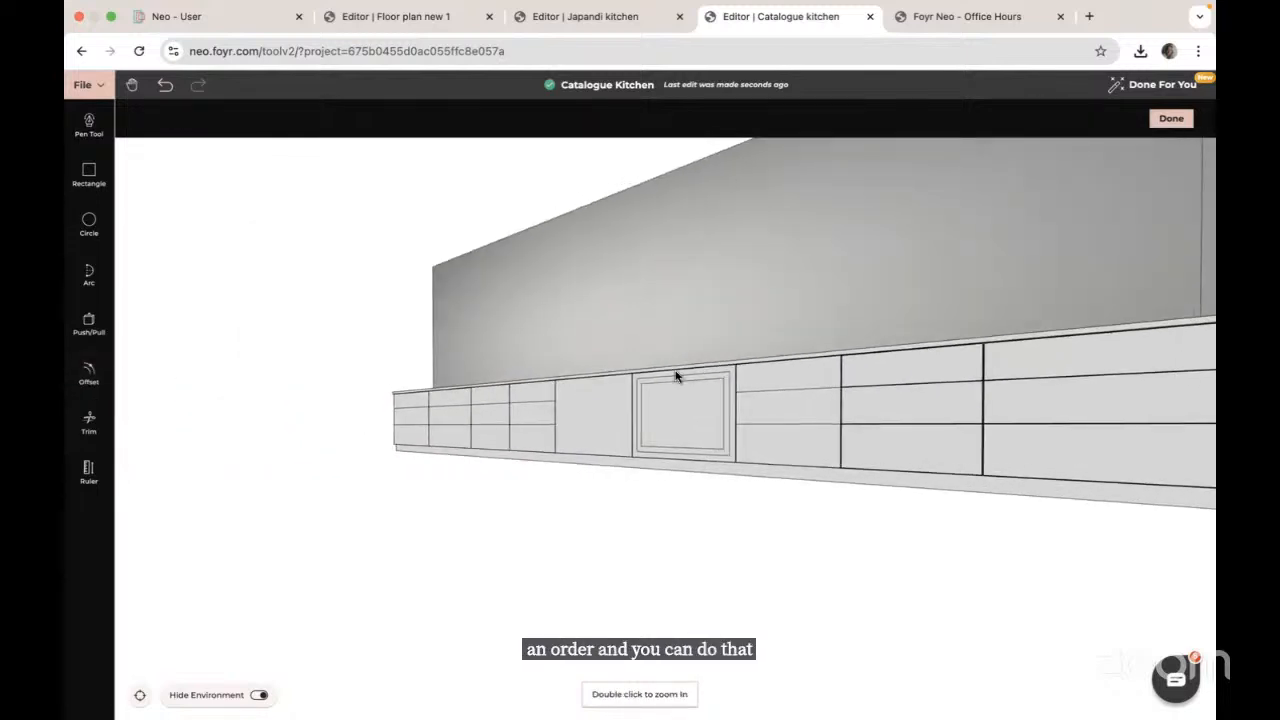
Step: Push the inner door panel in 0.005 with Push/Pull and adjust the surrounding frame
scroll(677, 376, up, 4)
scroll(675, 376, up, 5)
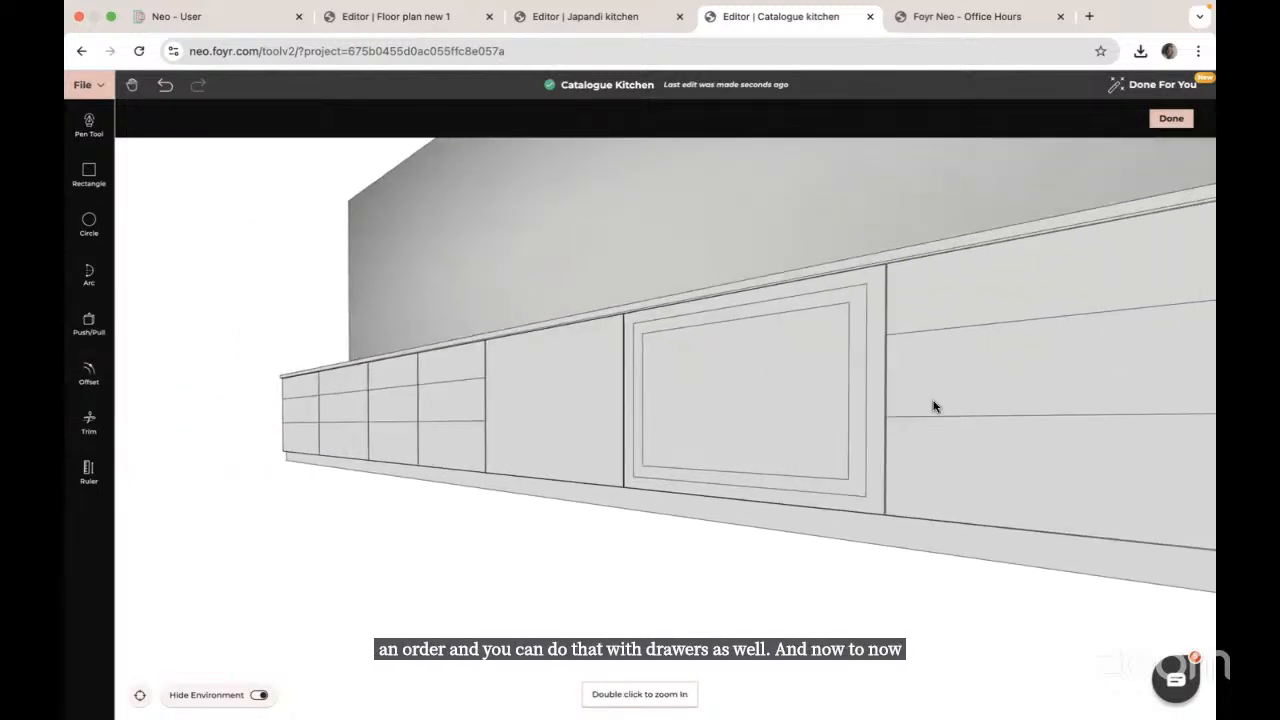
drag(931, 400, 836, 404)
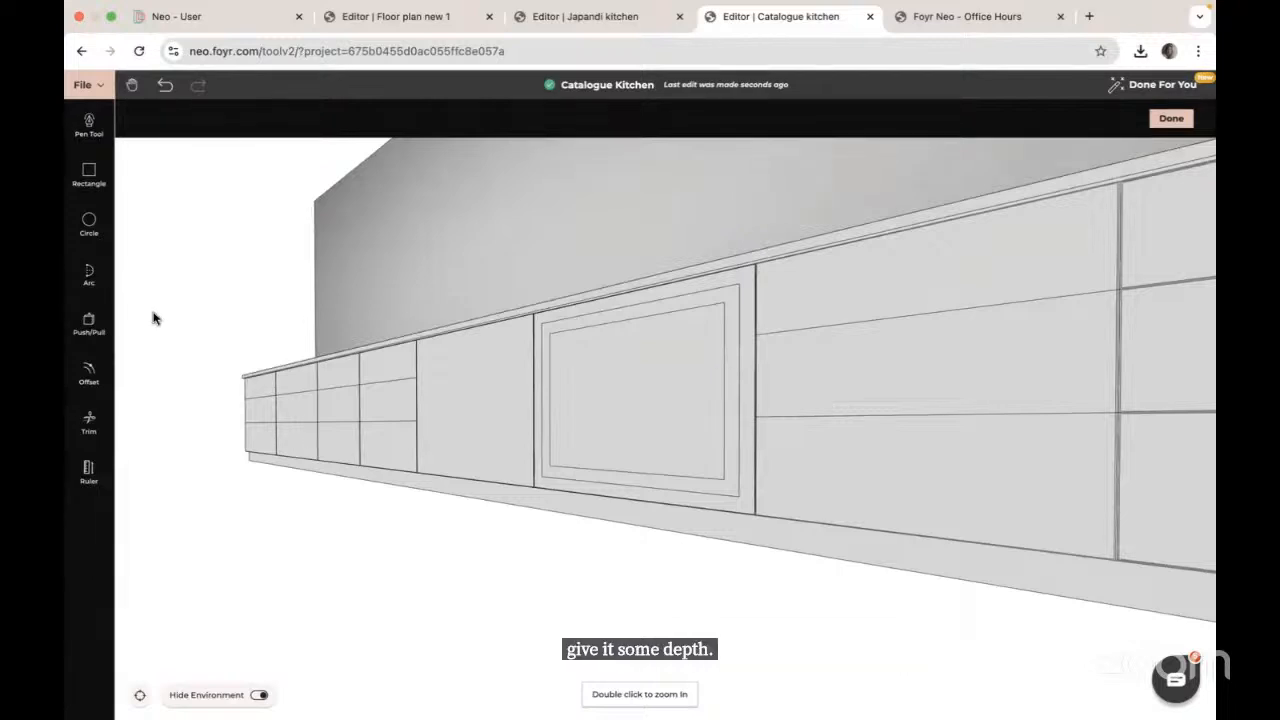
click(89, 323)
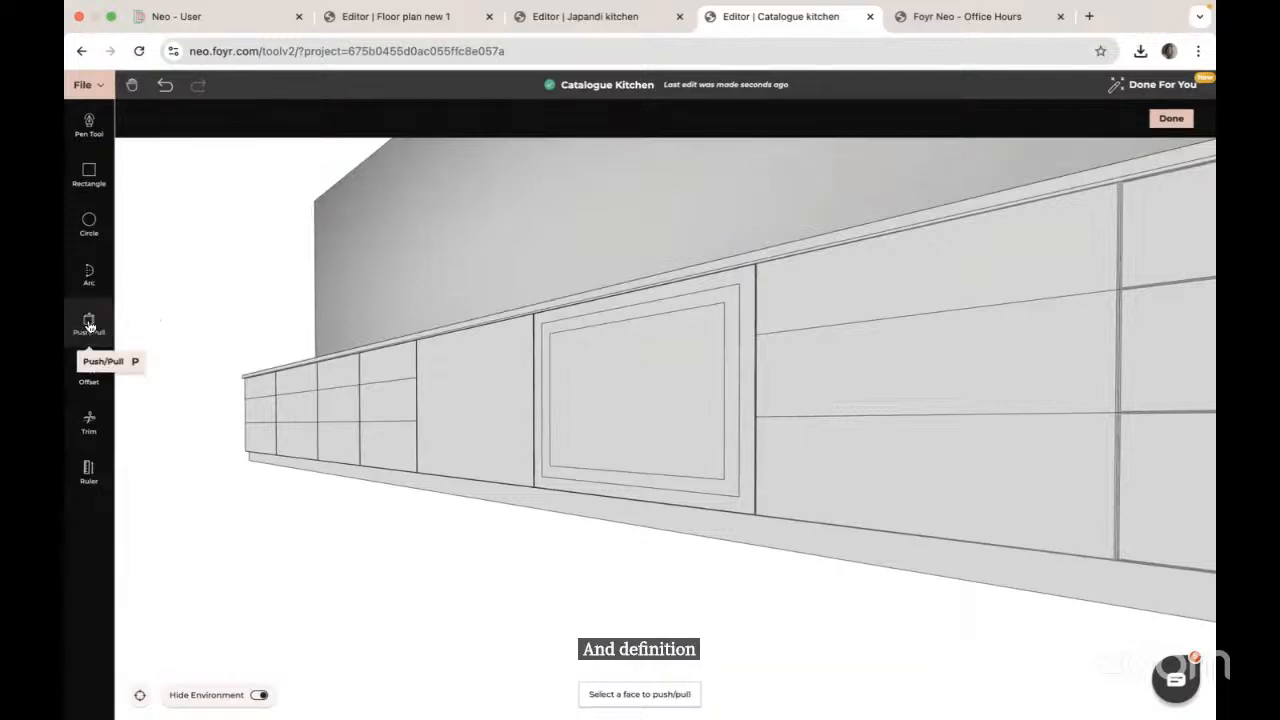
click(611, 359)
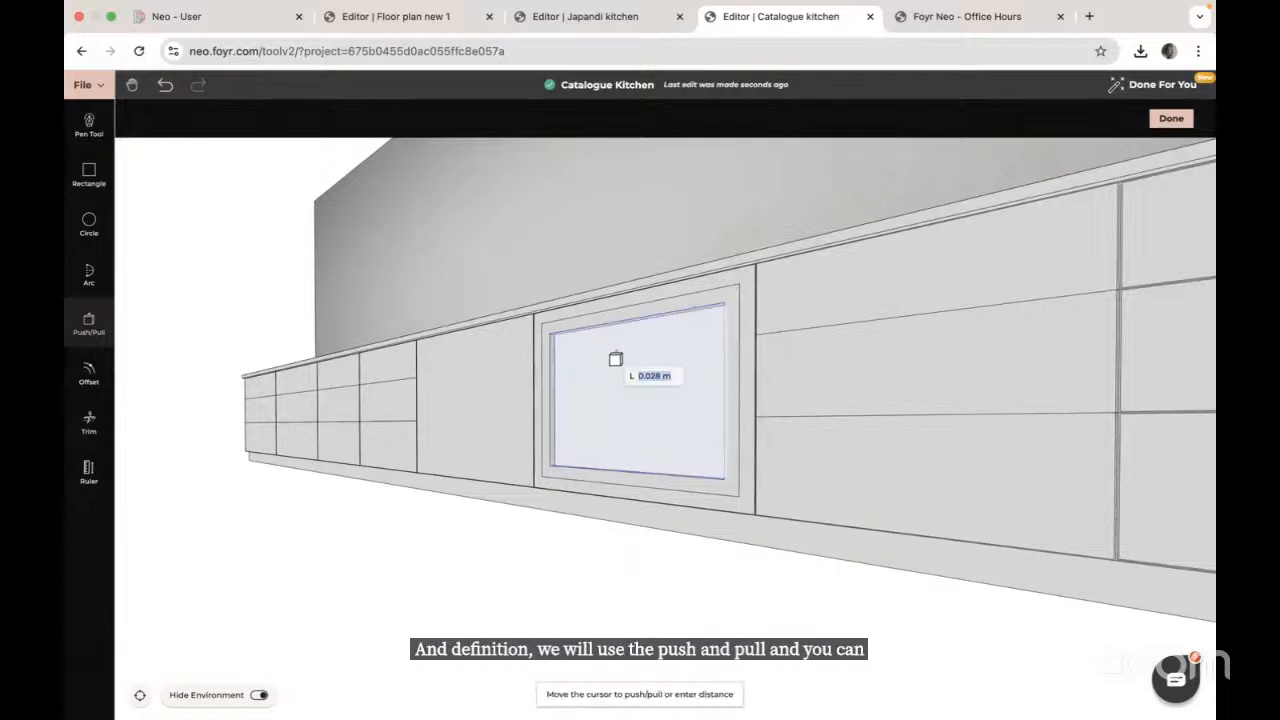
text(.005)
key(Return)
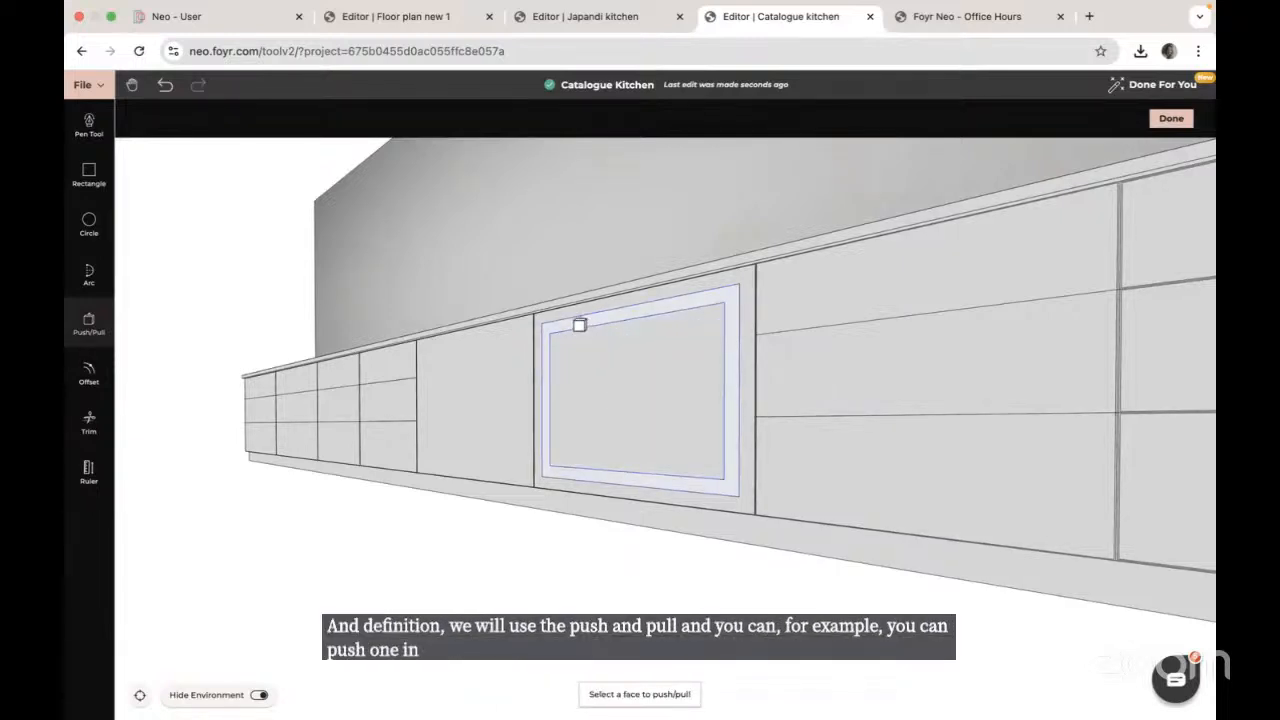
click(581, 326)
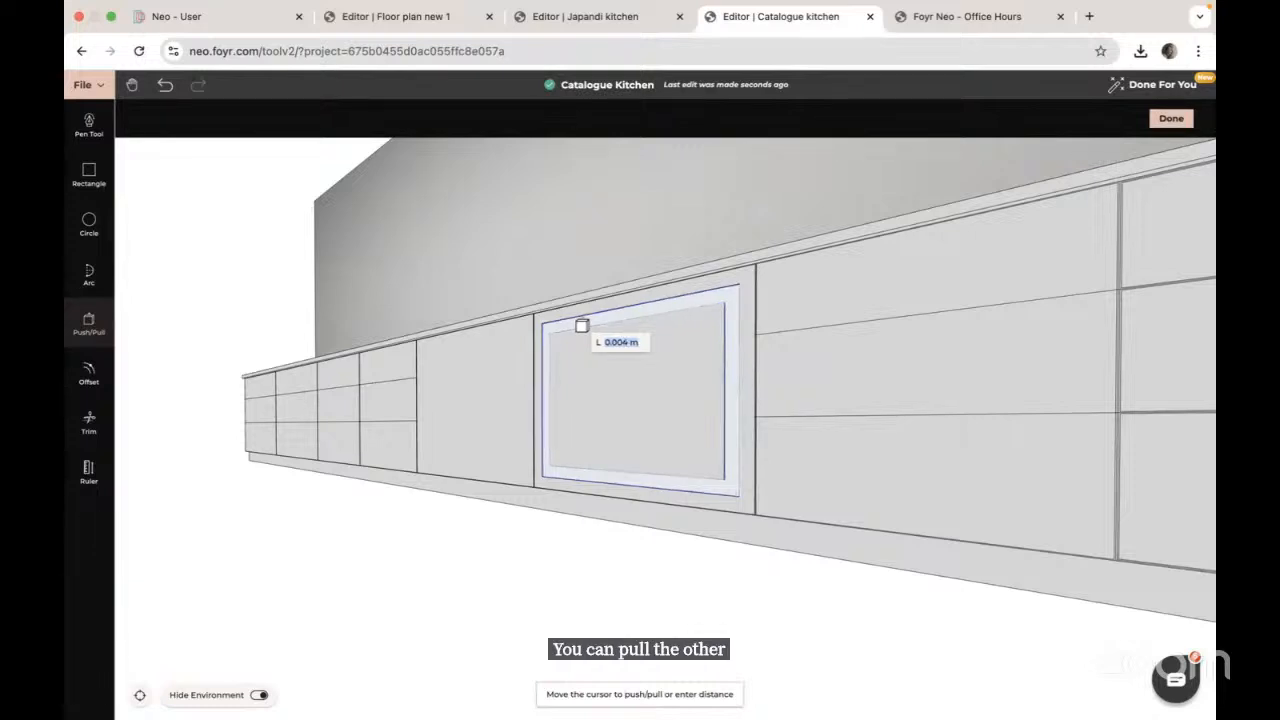
click(581, 326)
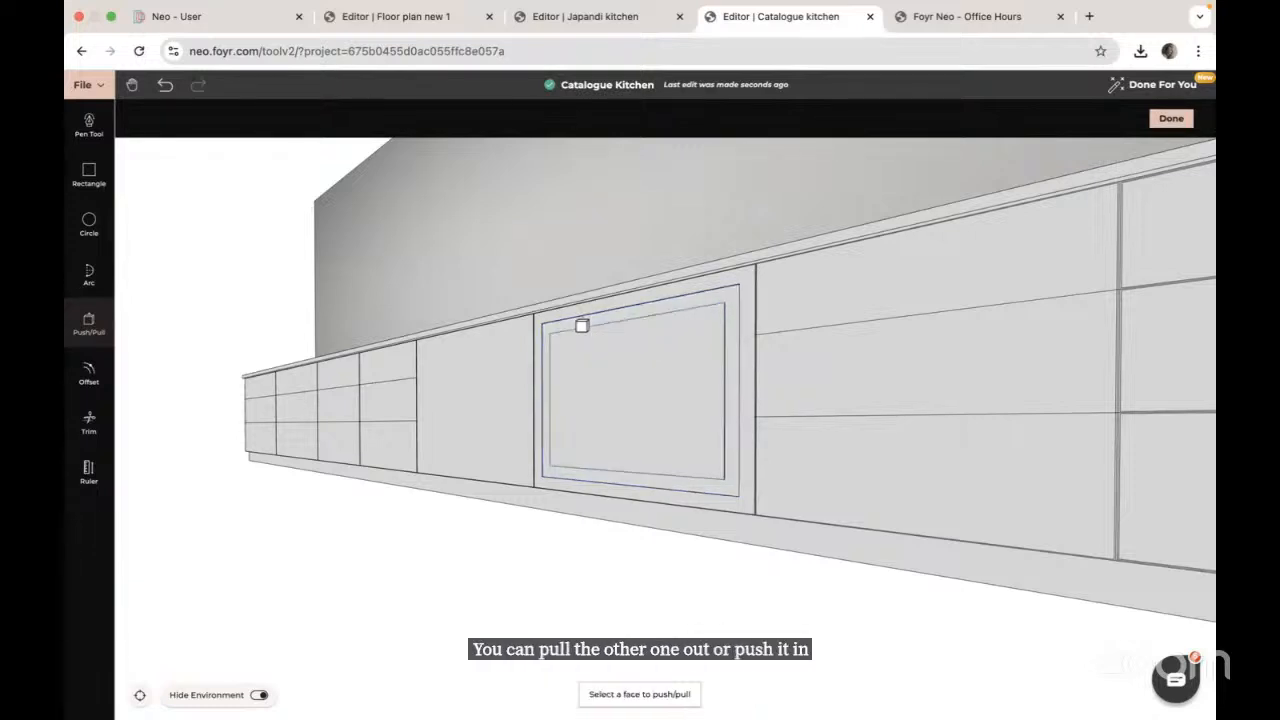
Step: Check the recessed panel, exit drawing mode and open the texture catalogue
drag(640, 428, 668, 431)
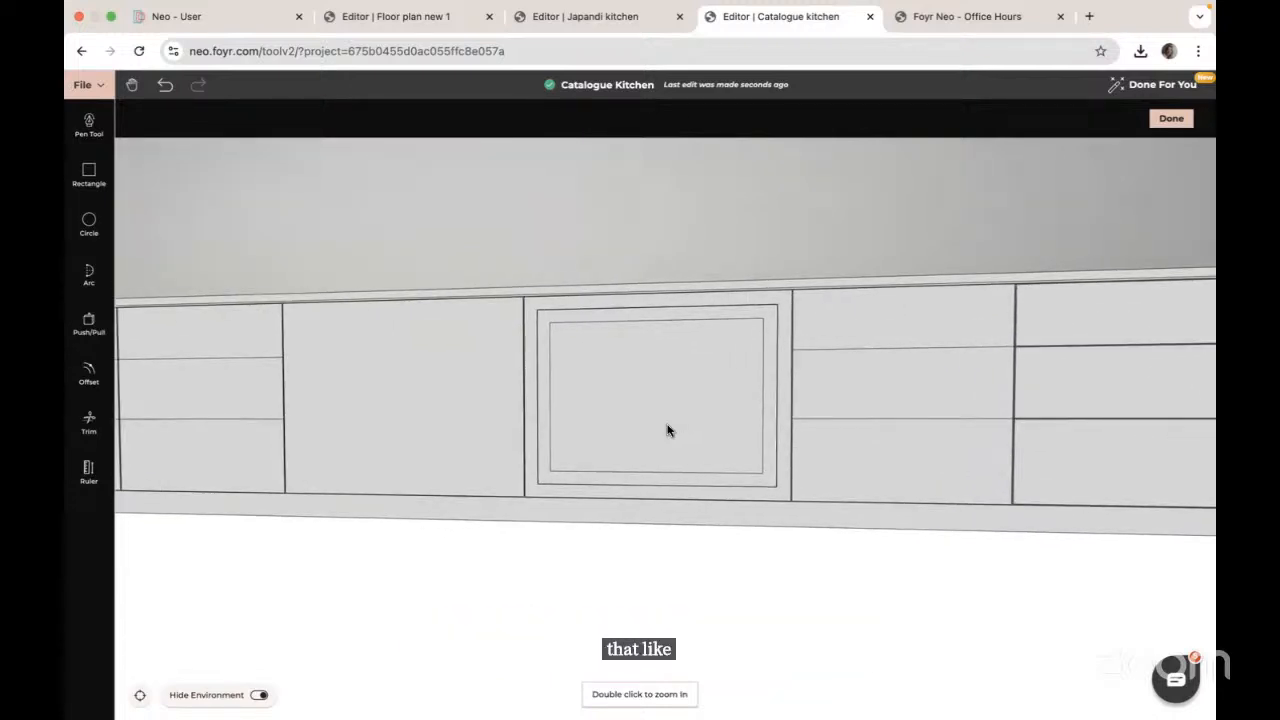
scroll(666, 396, up, 3)
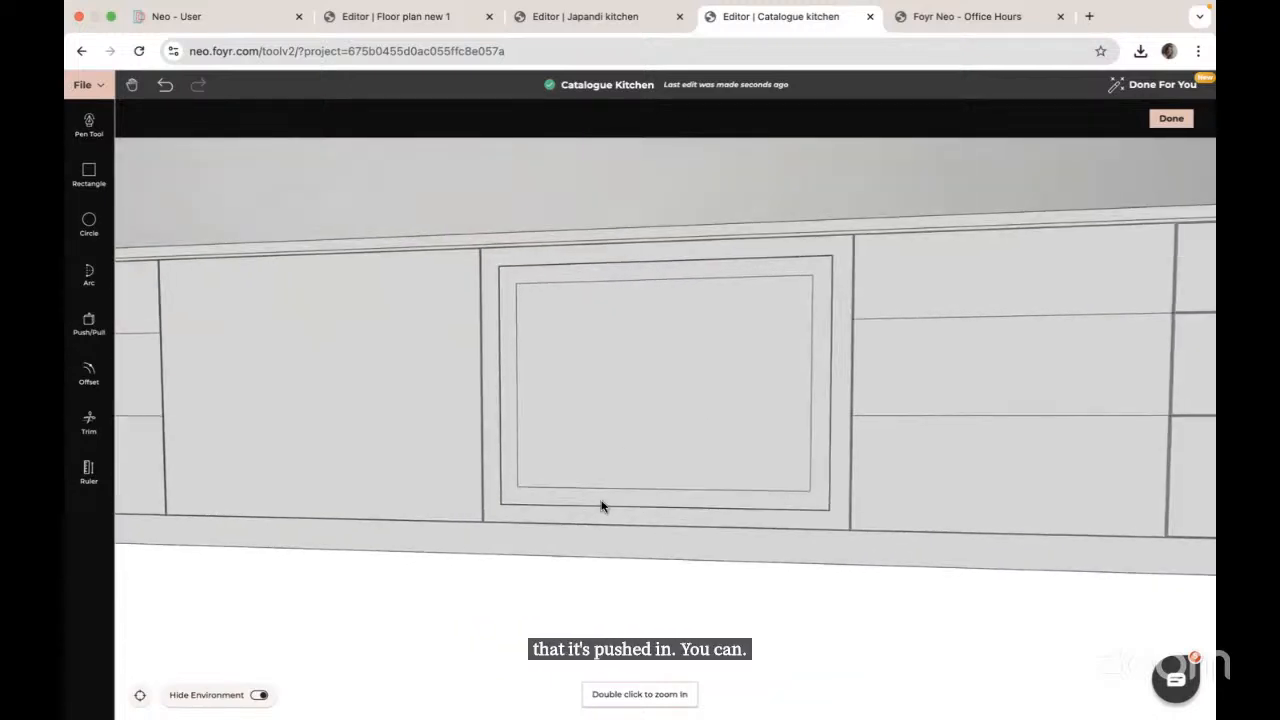
drag(601, 504, 637, 520)
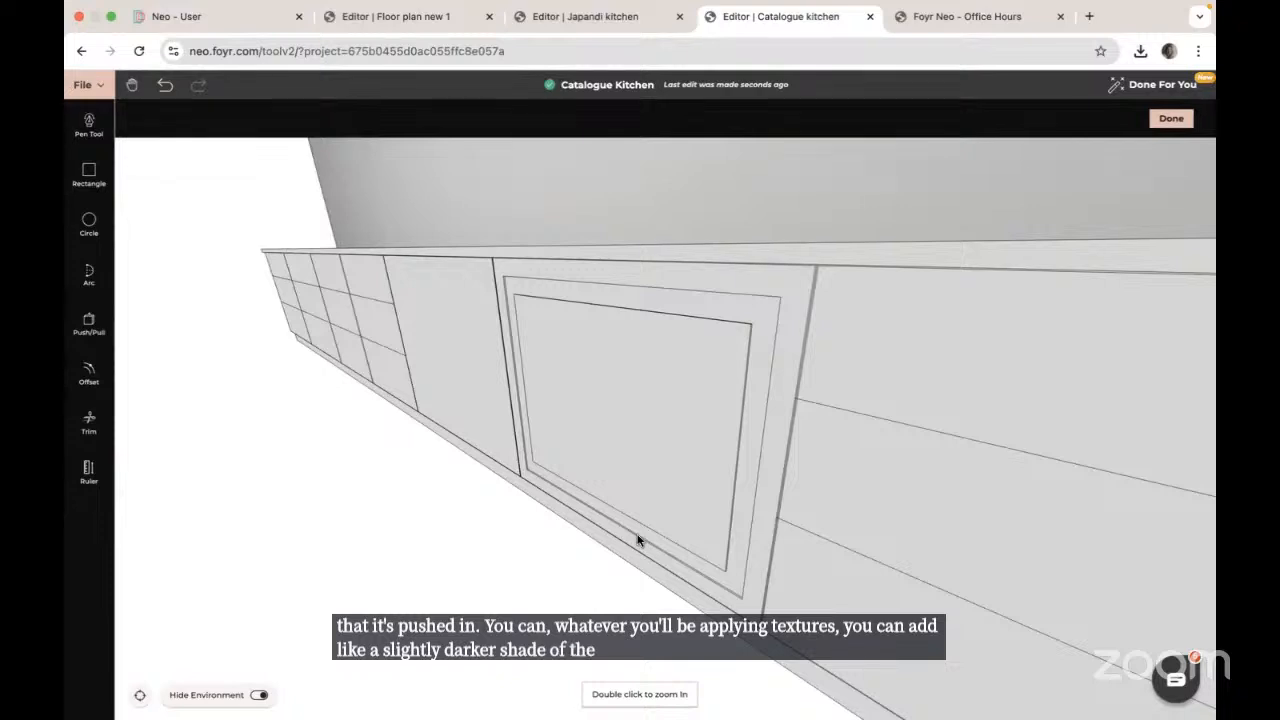
drag(641, 542, 586, 580)
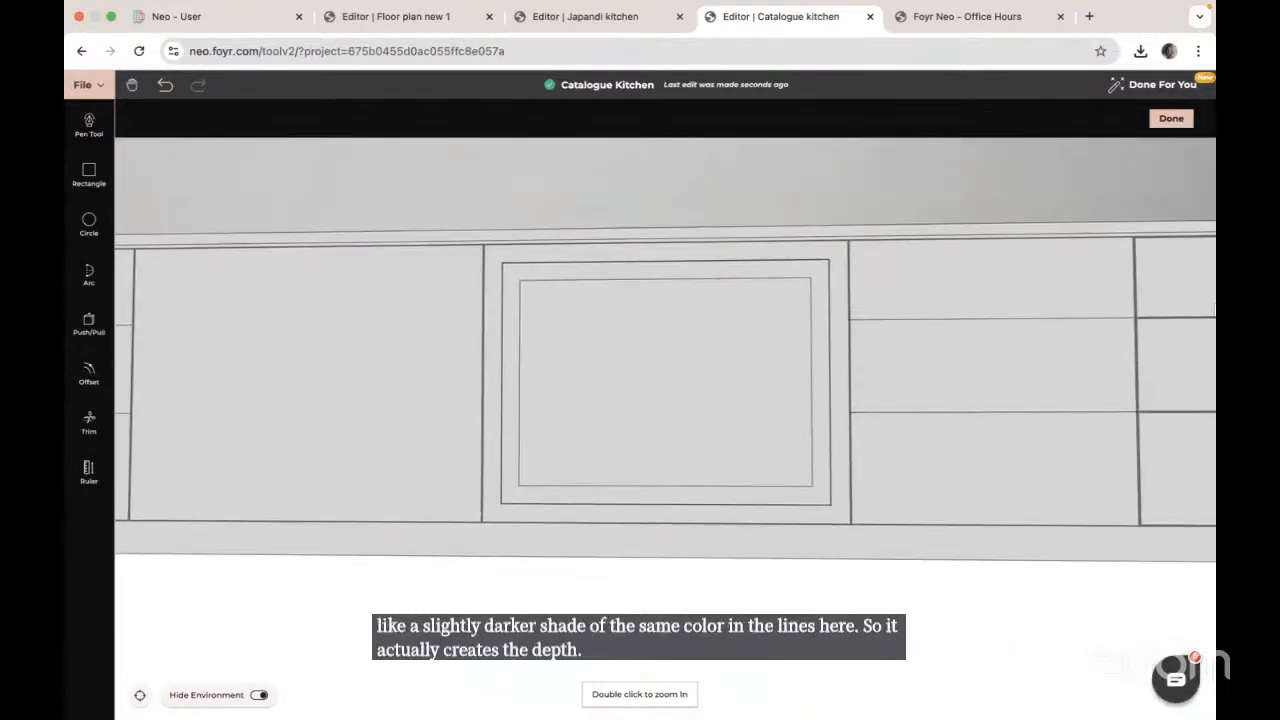
click(1172, 119)
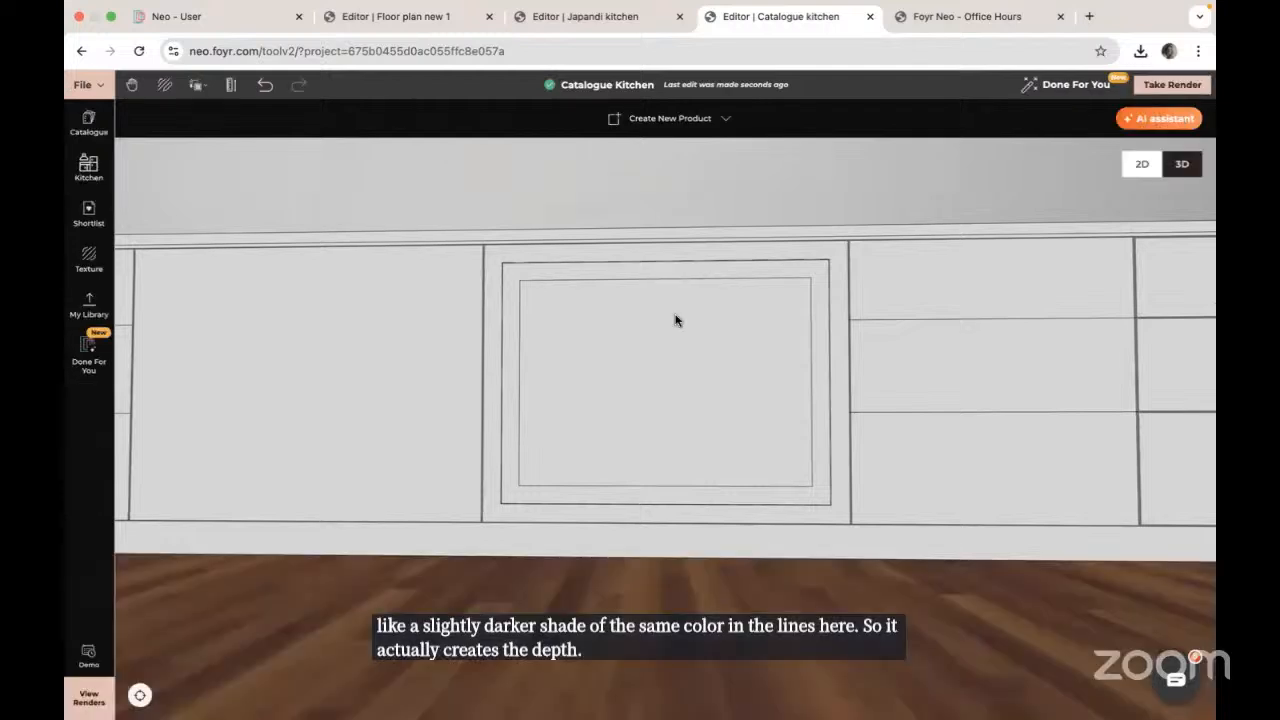
scroll(711, 455, down, 5)
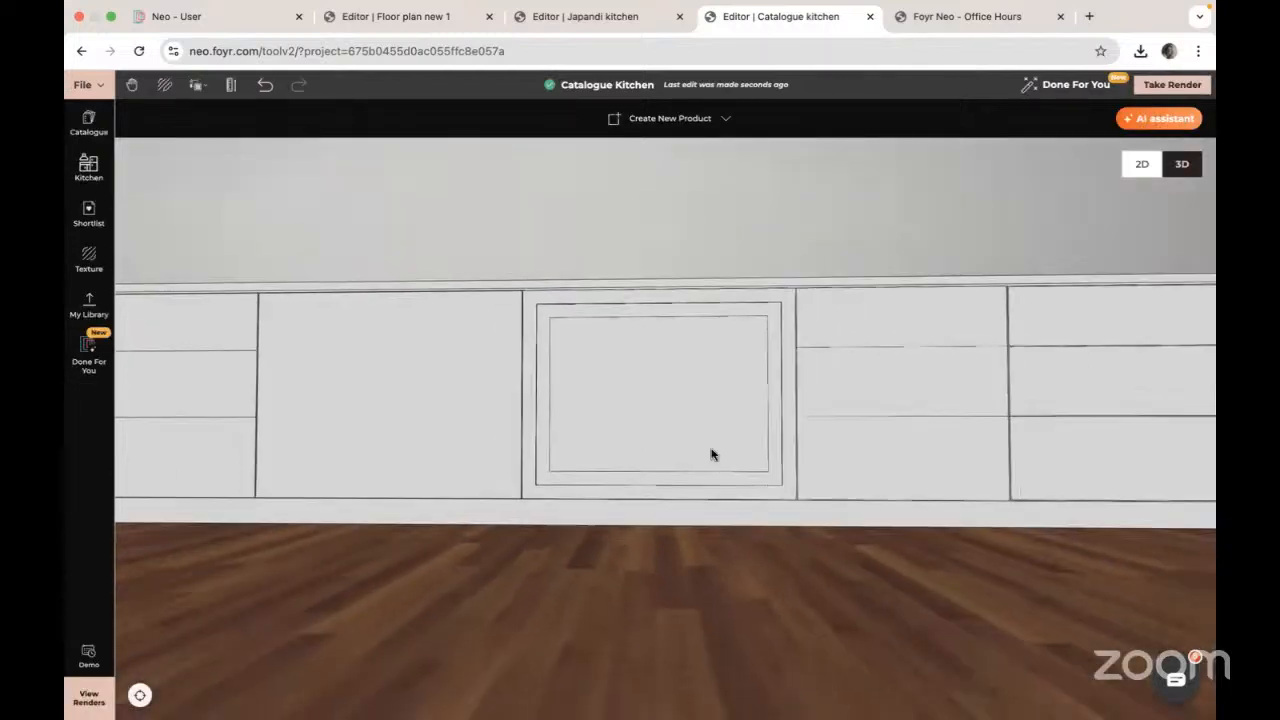
mouse_move(577, 544)
mouse_down()
mouse_move(589, 548)
mouse_move(577, 562)
mouse_move(573, 548)
mouse_up()
click(503, 495)
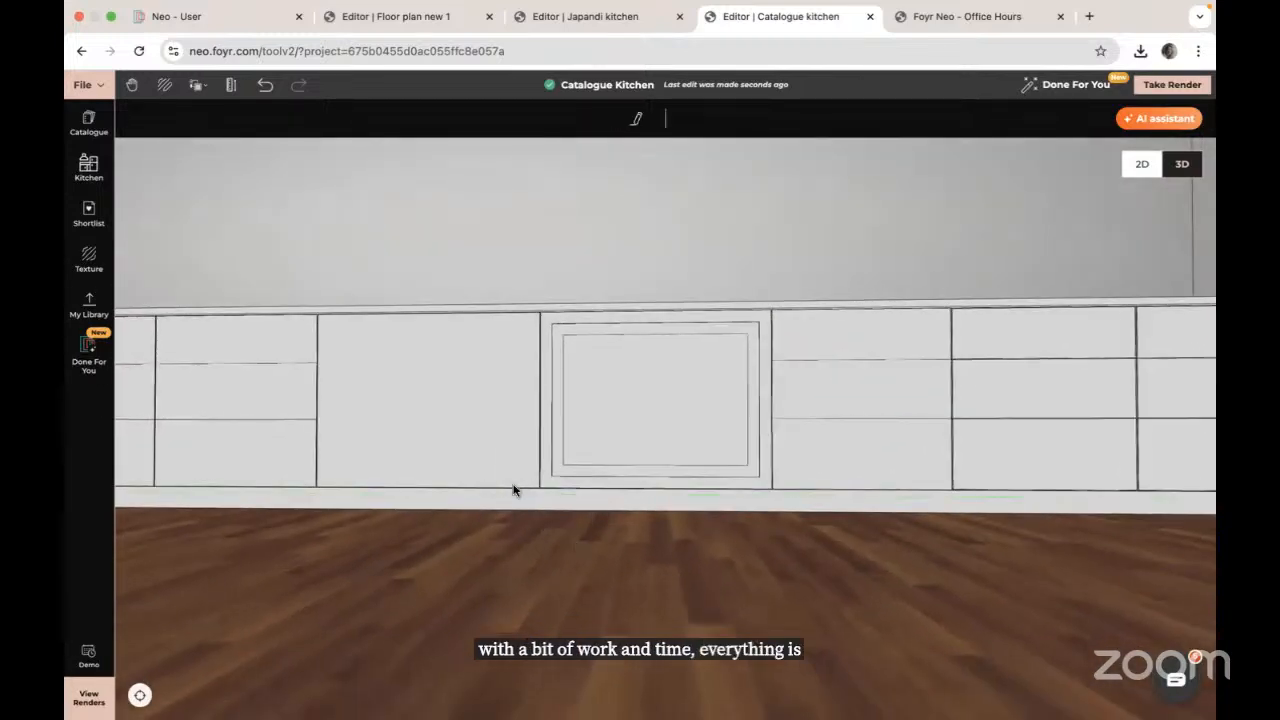
drag(514, 491, 131, 514)
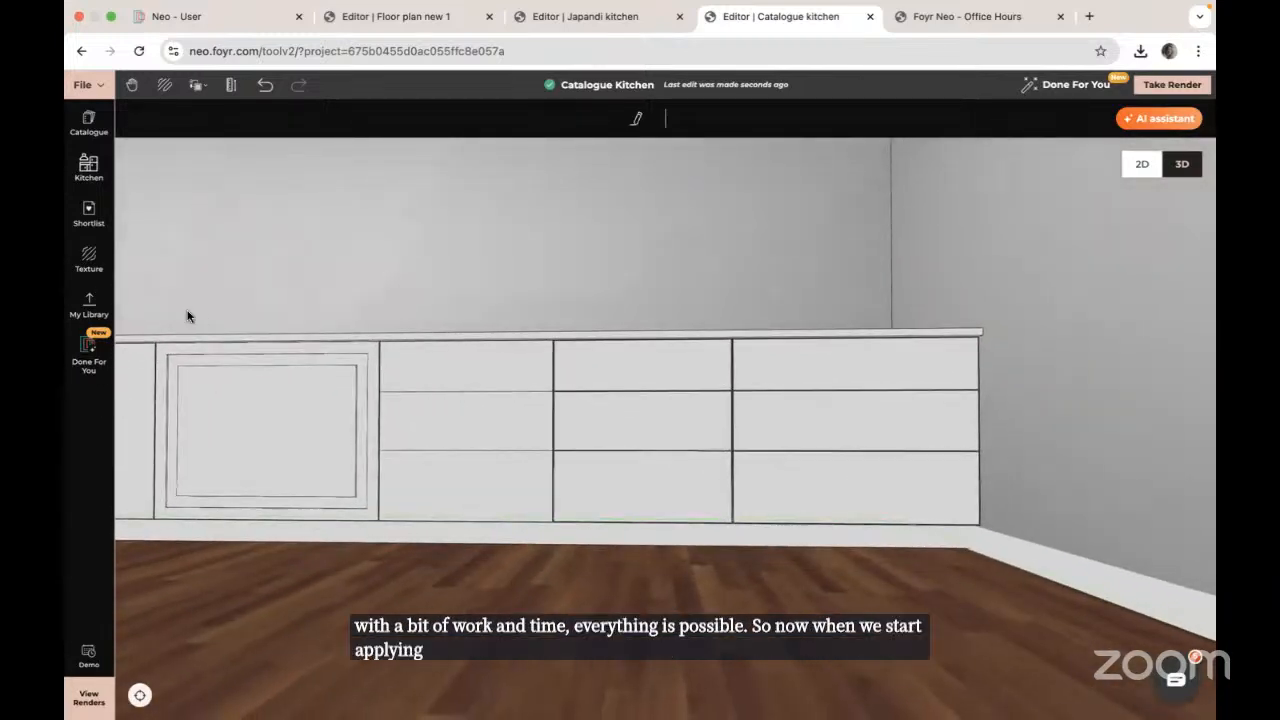
click(86, 262)
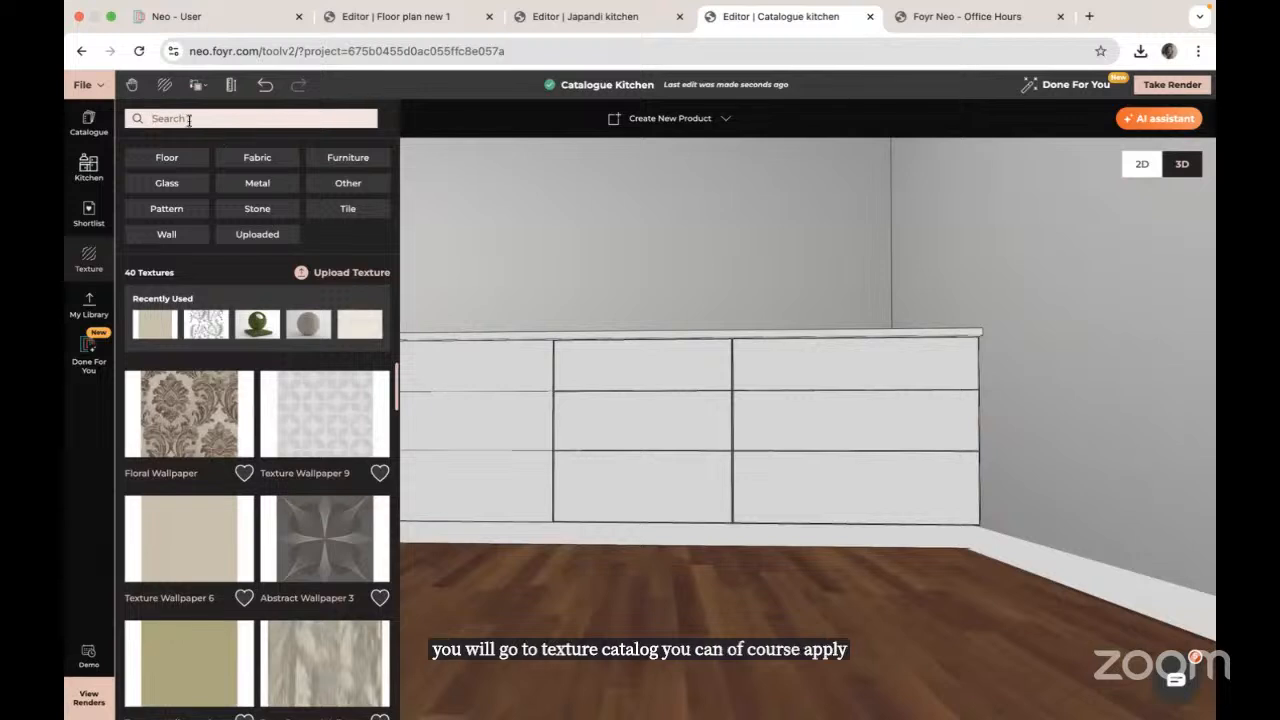
click(188, 119)
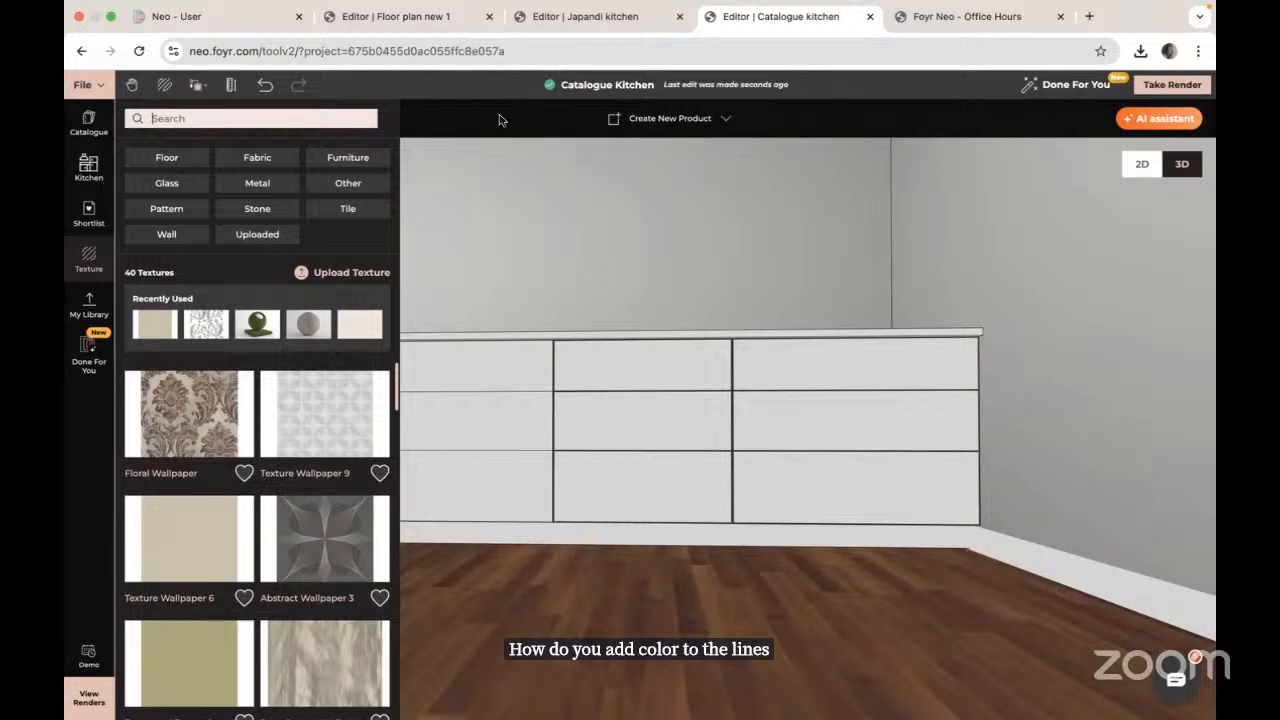
Step: Search textures for 'beige' and apply a beige result to the inner cabinet panel
scroll(645, 485, up, 3)
drag(661, 556, 520, 470)
drag(439, 399, 646, 414)
scroll(646, 414, up, 3)
scroll(645, 416, up, 8)
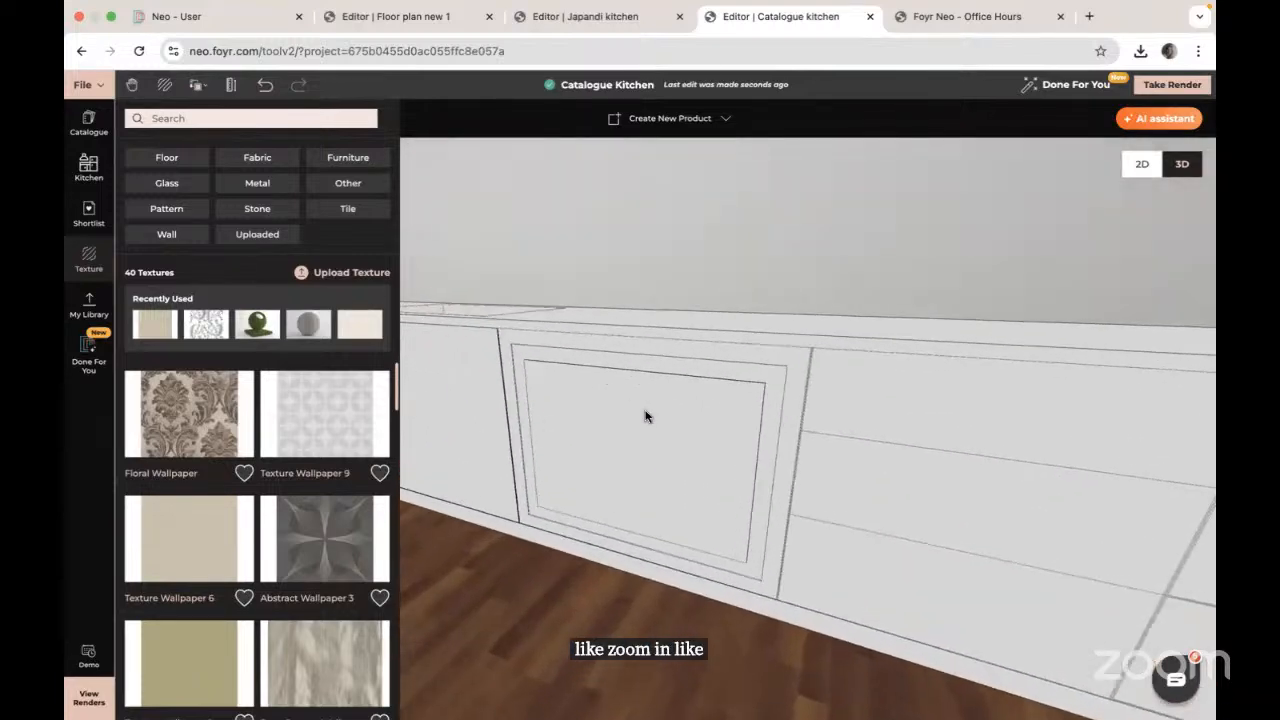
scroll(645, 416, up, 6)
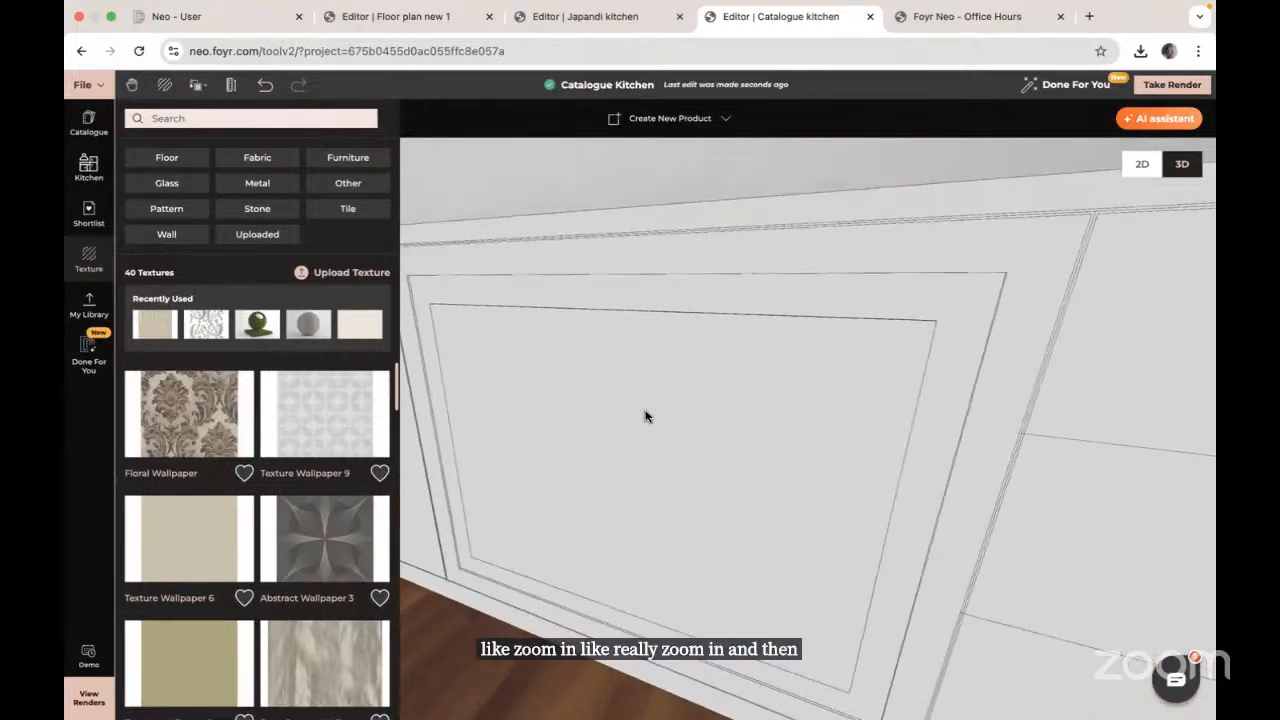
drag(651, 506, 593, 293)
scroll(590, 278, up, 8)
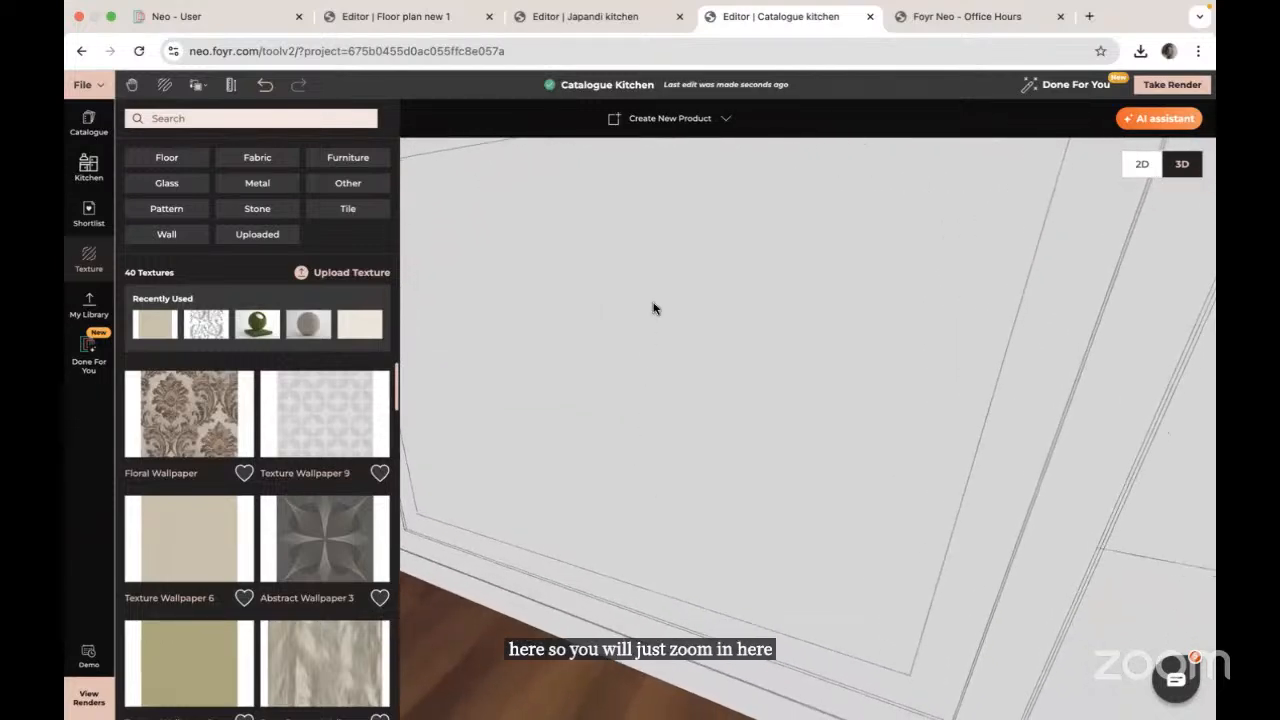
drag(693, 426, 703, 410)
drag(700, 412, 720, 408)
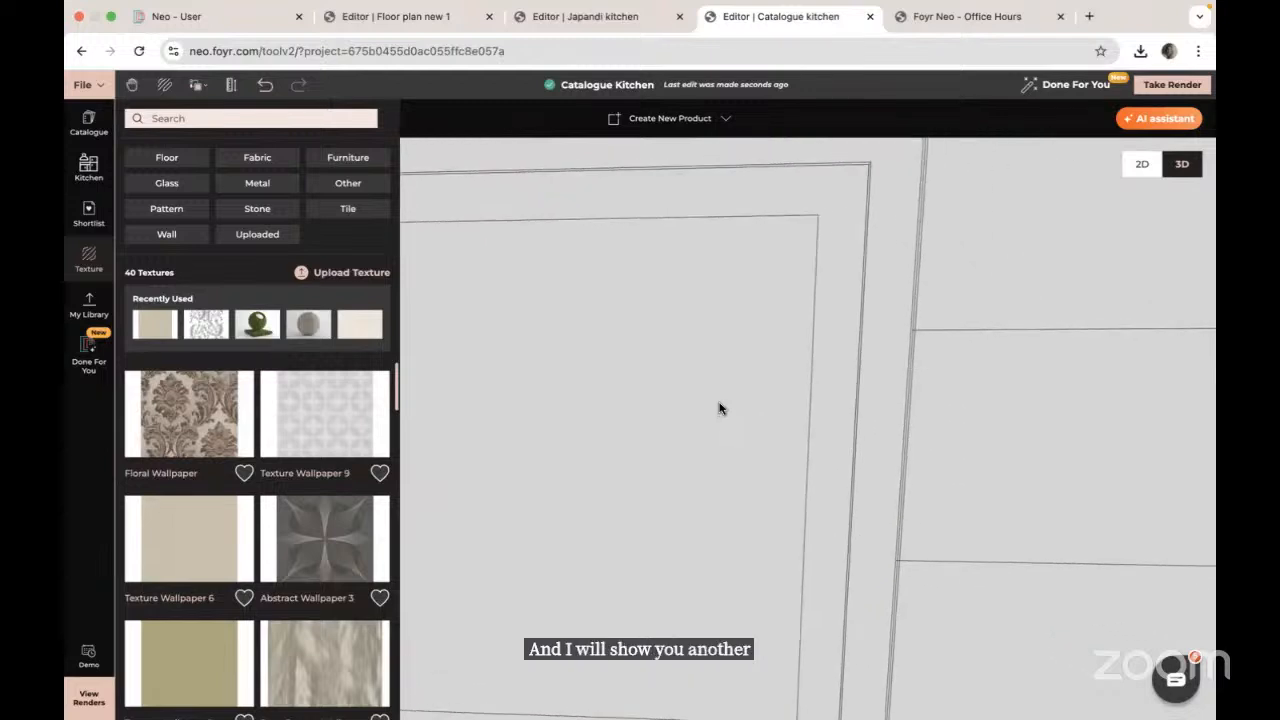
scroll(720, 408, down, 5)
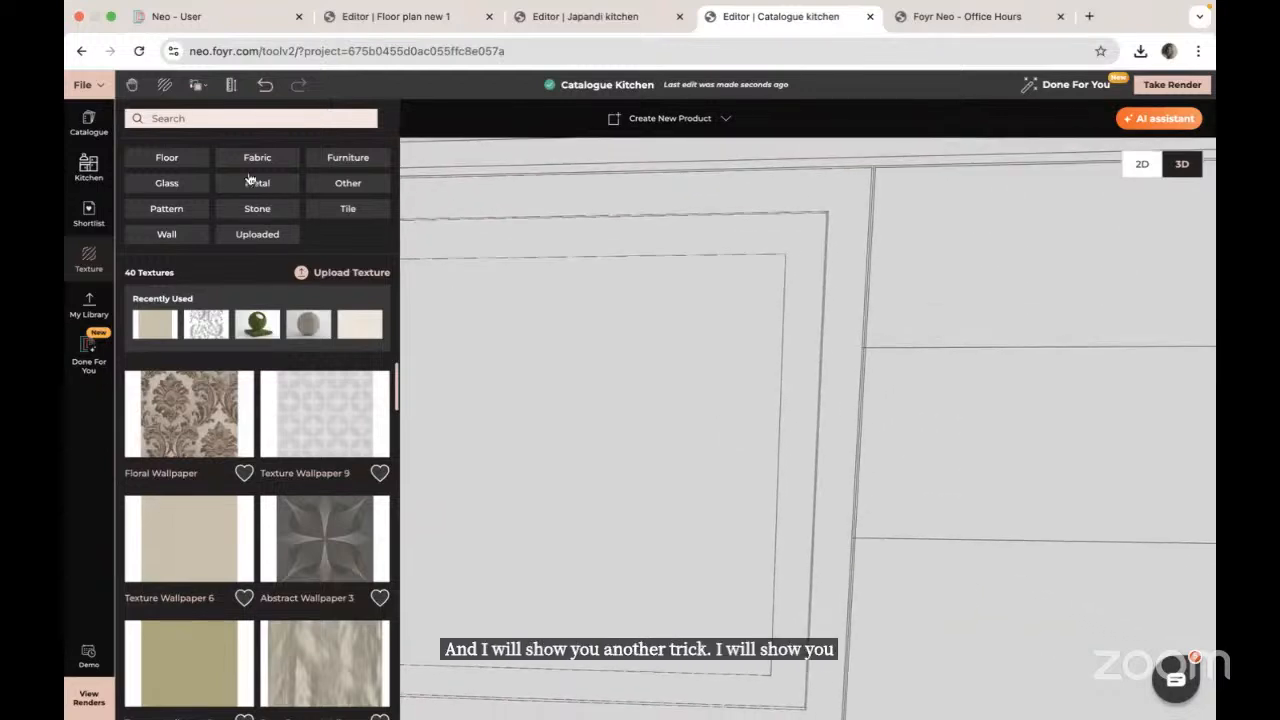
click(170, 118)
text(beige)
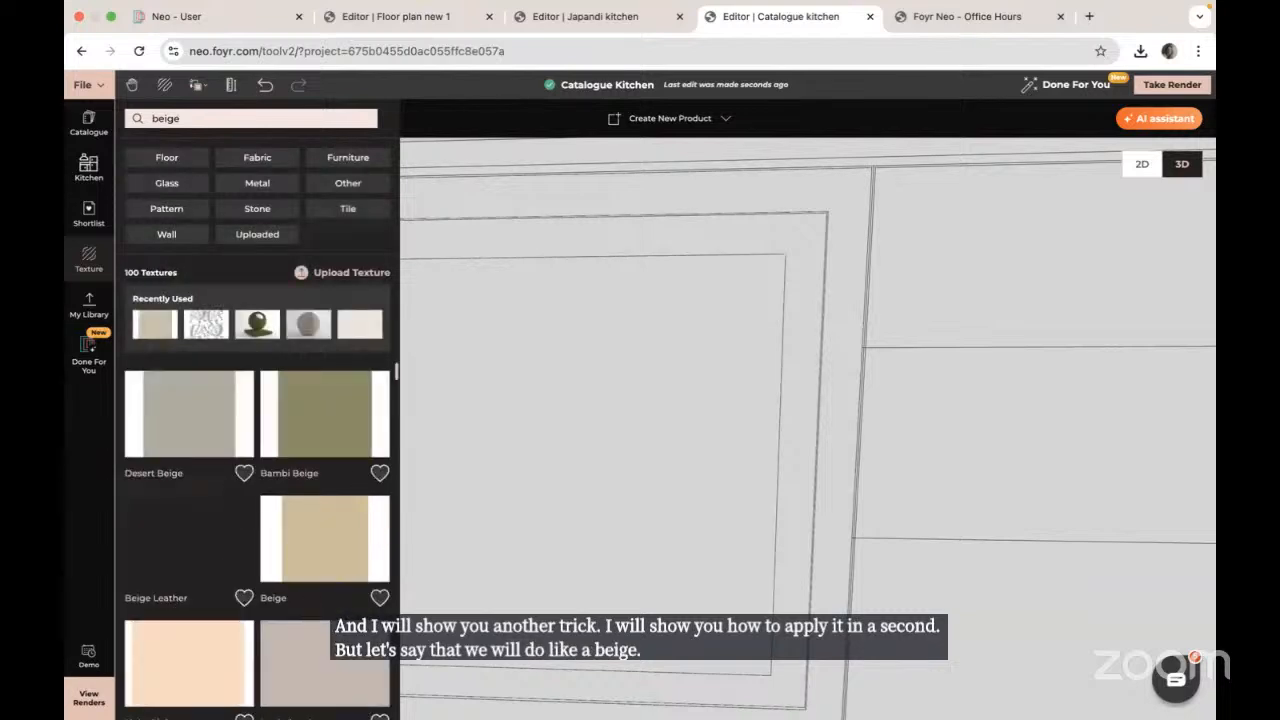
click(336, 411)
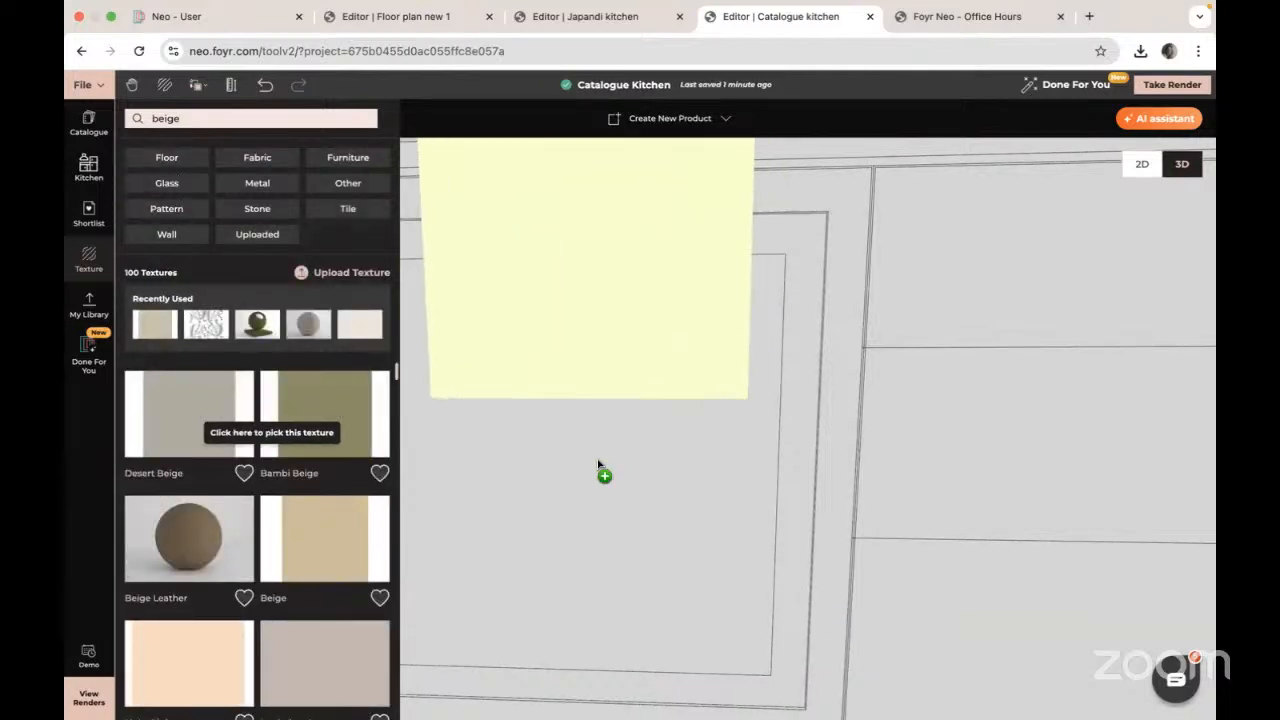
click(595, 497)
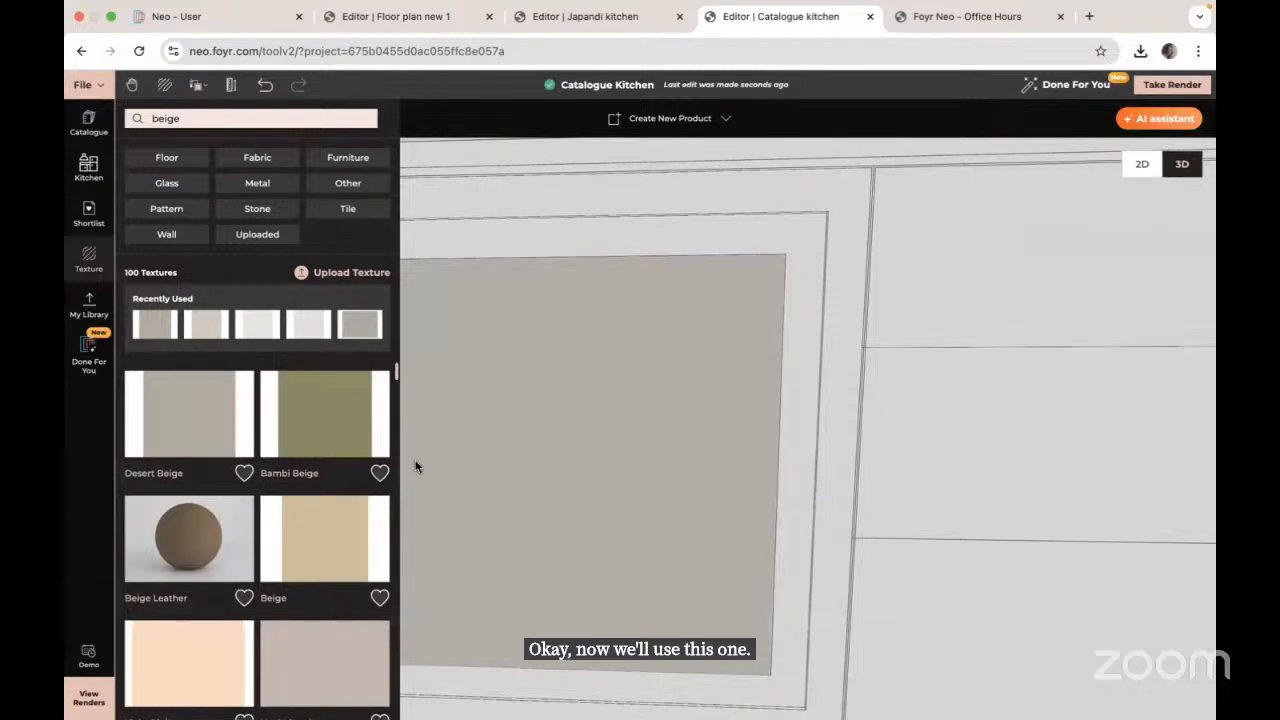
Step: Apply the Desert Beige texture to the inner front panel instead
click(70, 467)
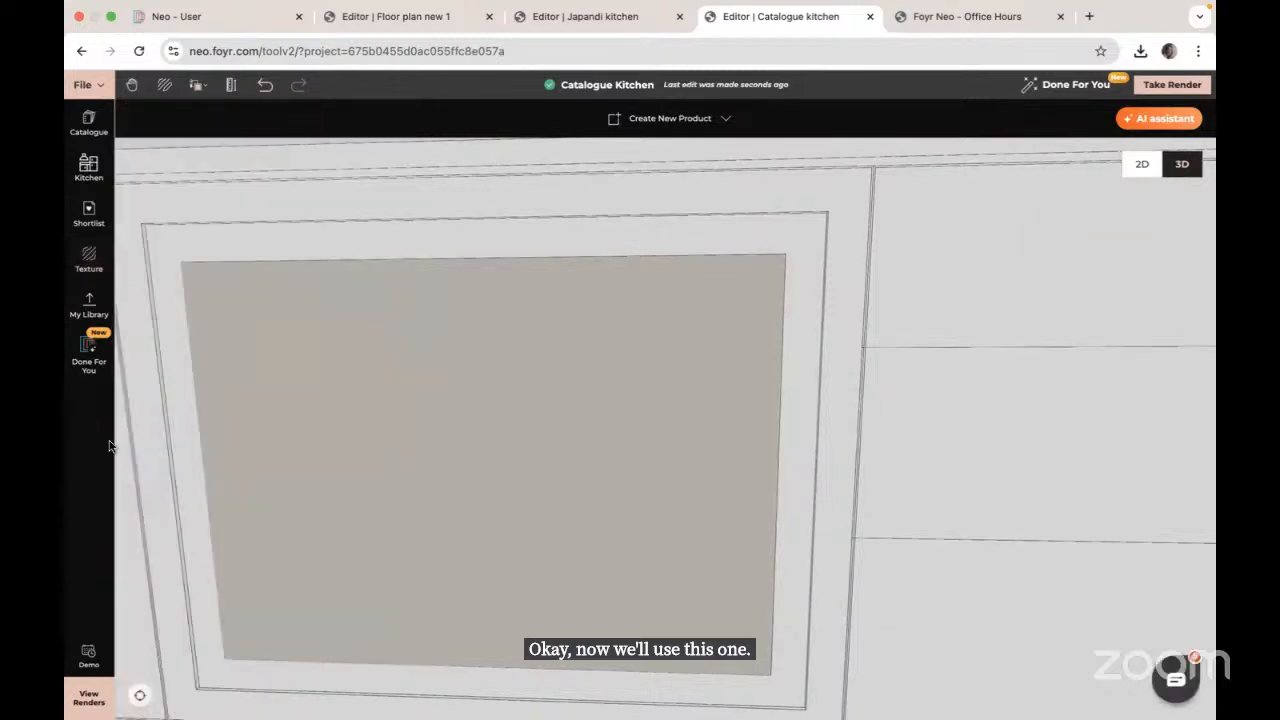
click(89, 258)
click(177, 450)
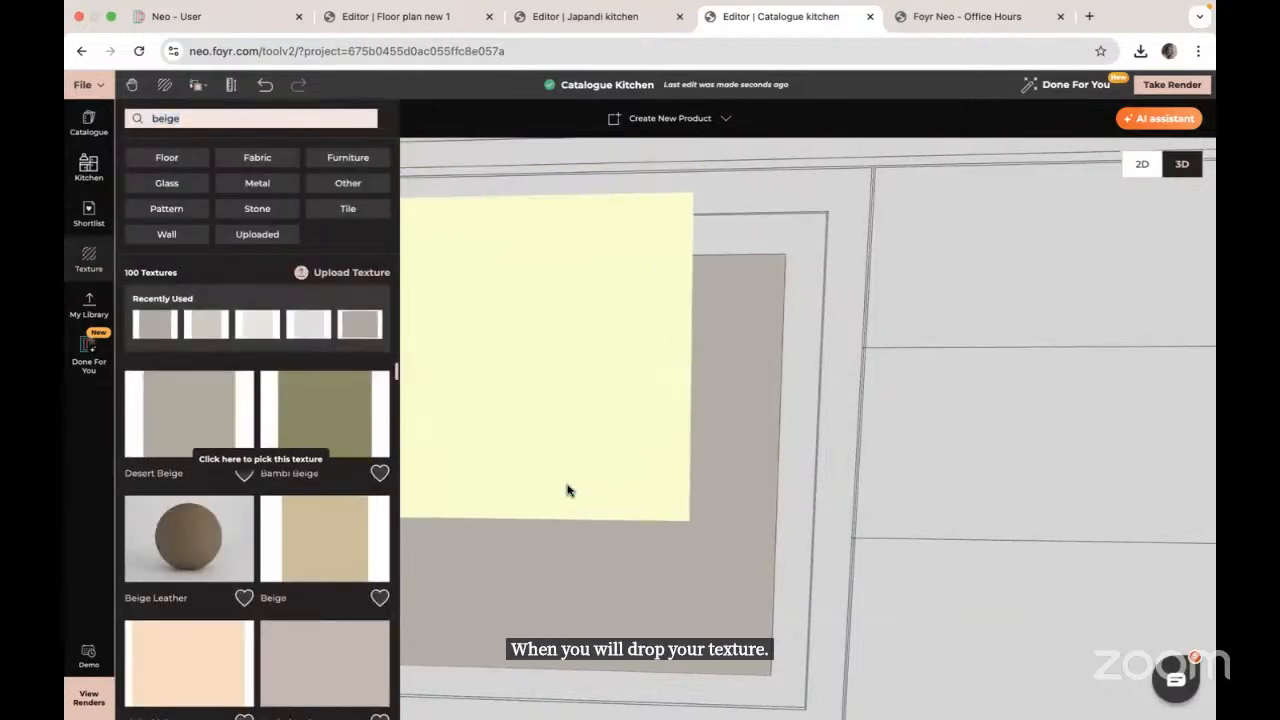
click(568, 490)
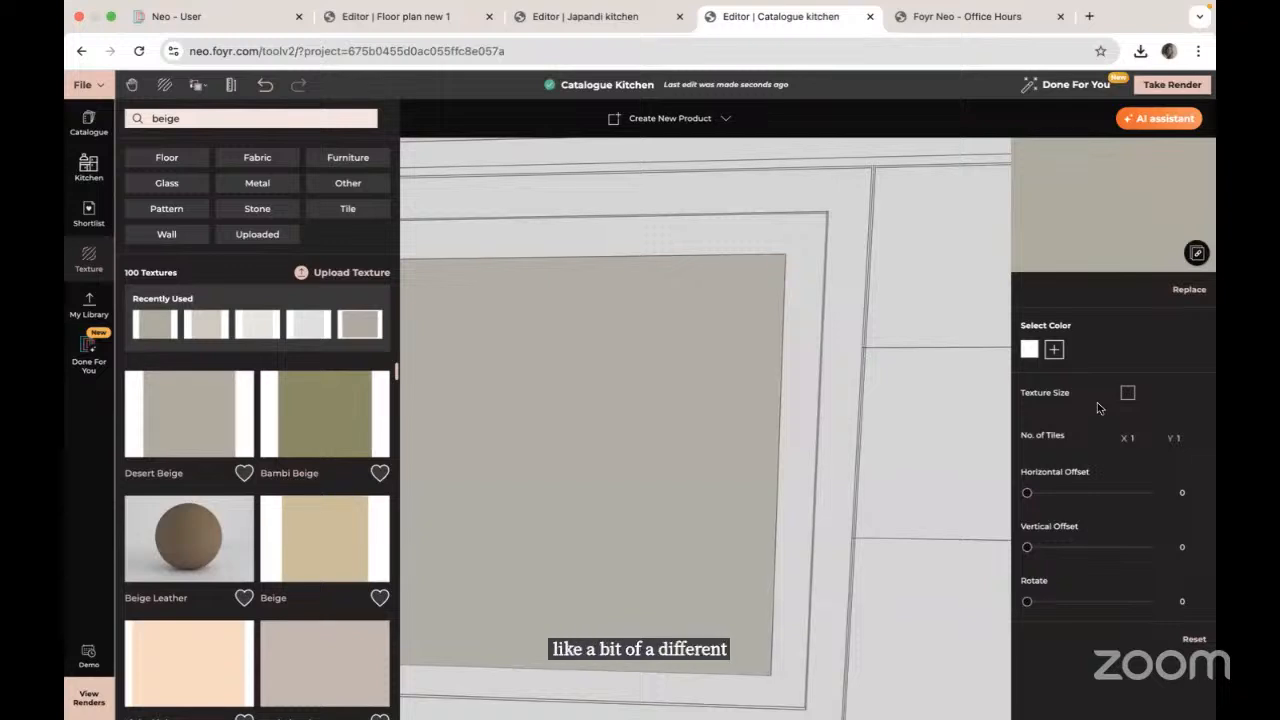
Step: Copy the beige texture and material onto the panel's surrounding frame
click(197, 85)
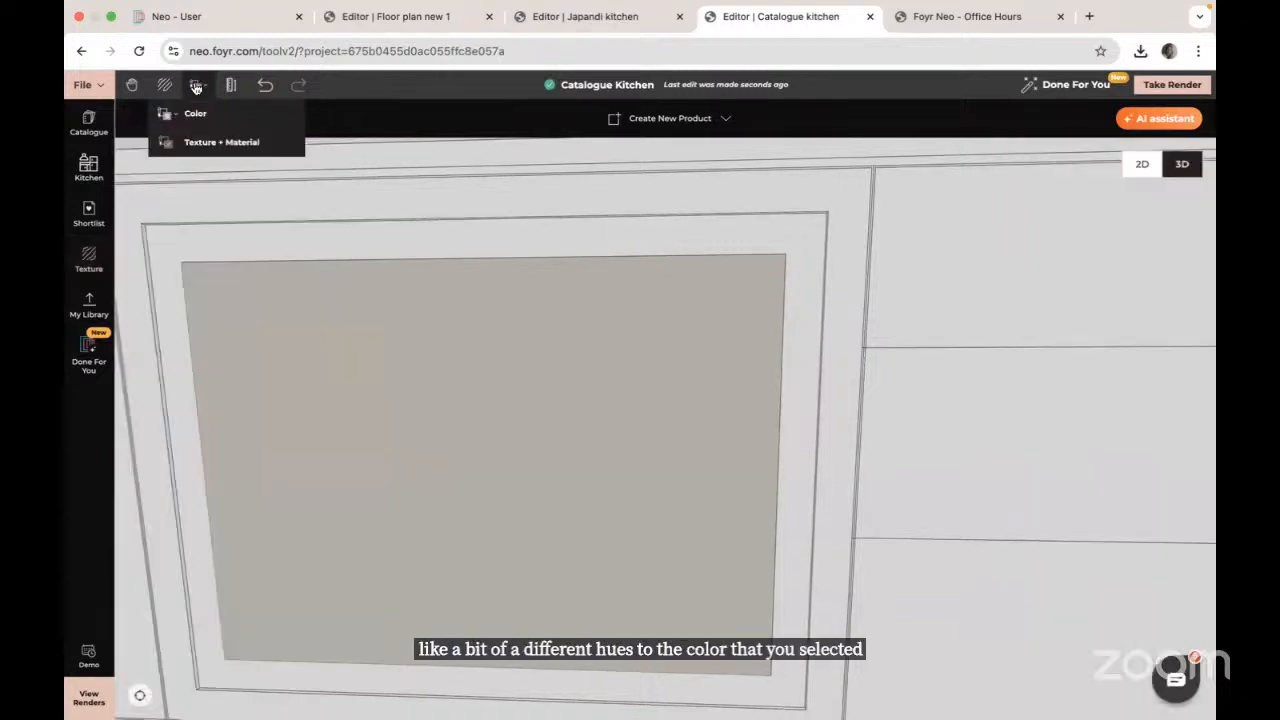
click(200, 145)
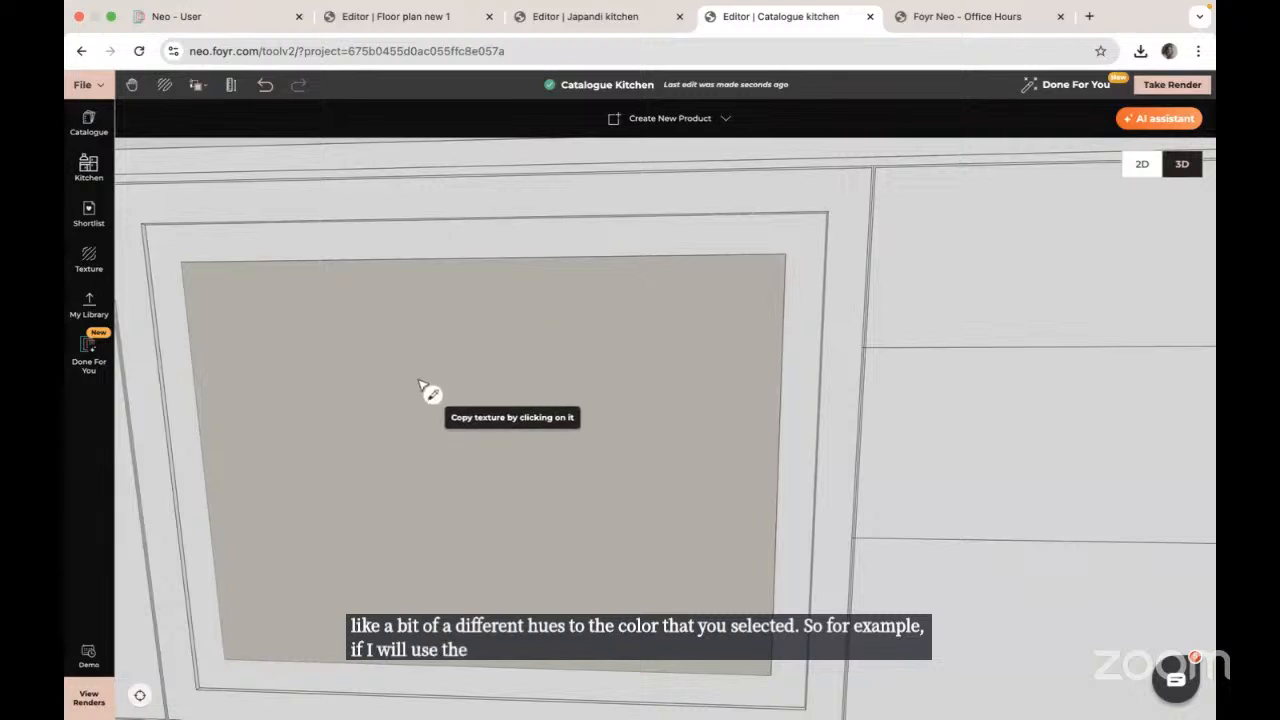
click(591, 240)
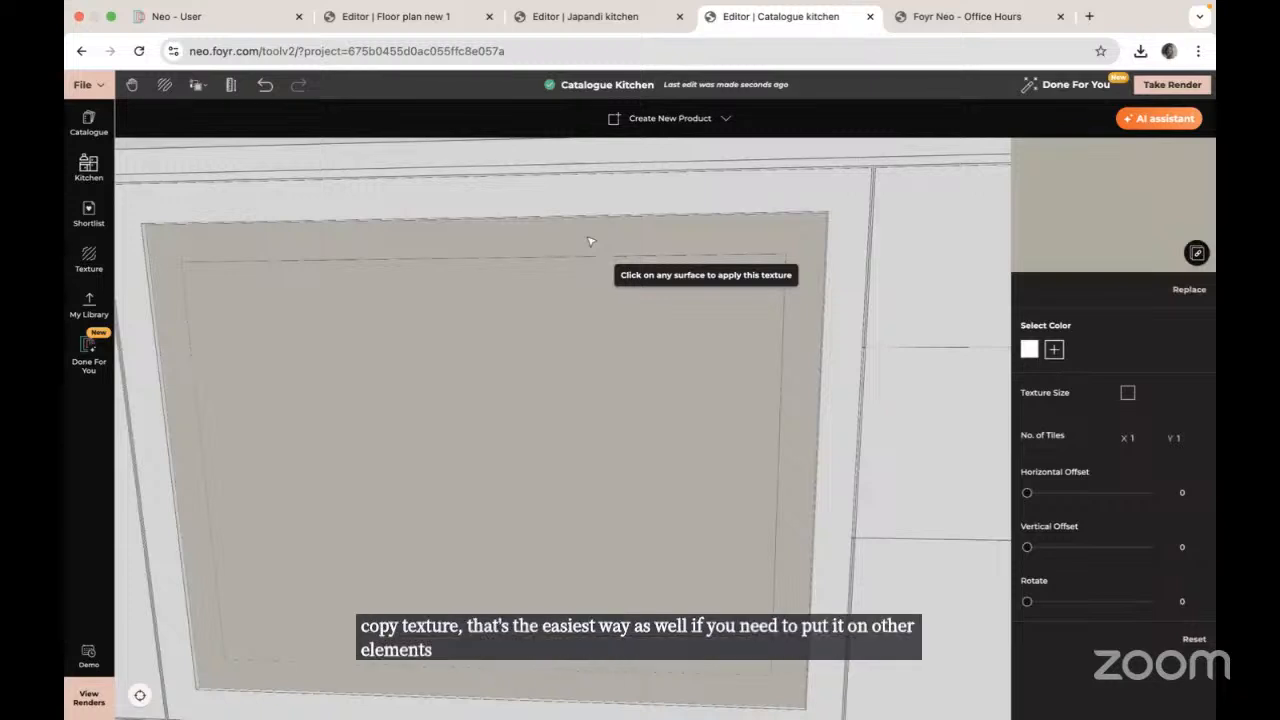
key(Escape)
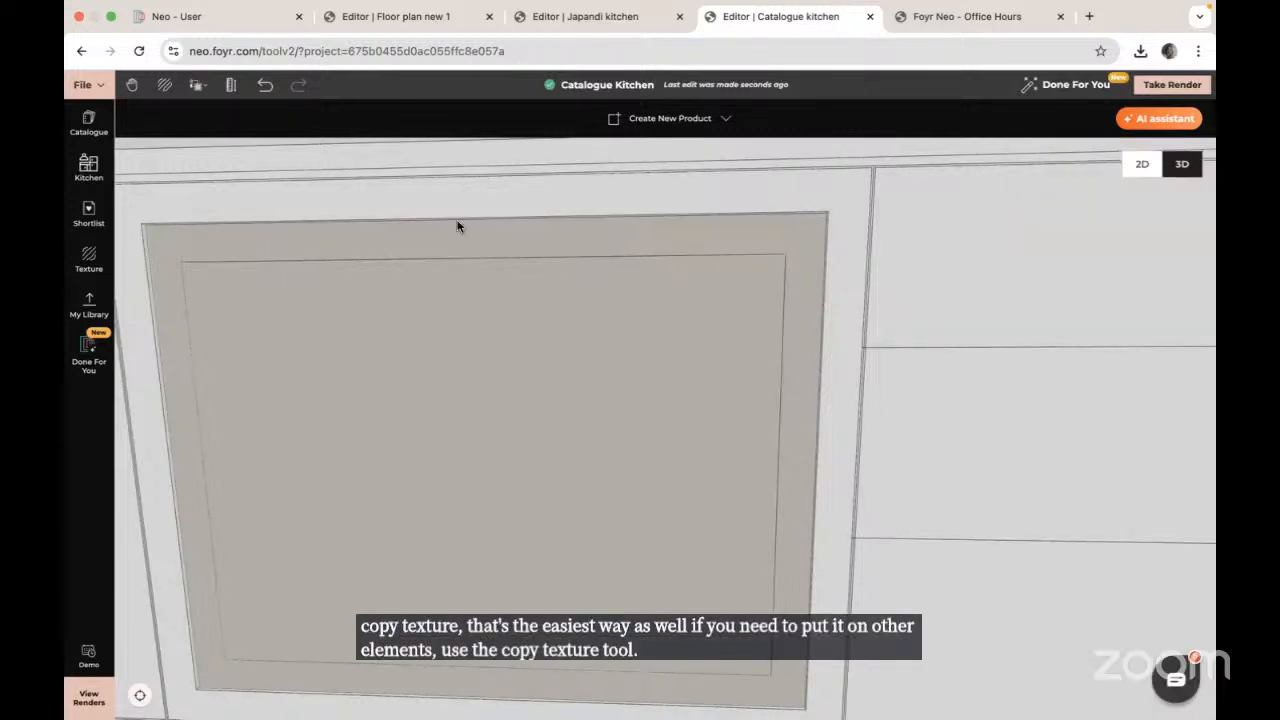
Step: Copy the inner panel's beige finish onto the outer cabinet frame
click(196, 89)
click(225, 137)
click(500, 486)
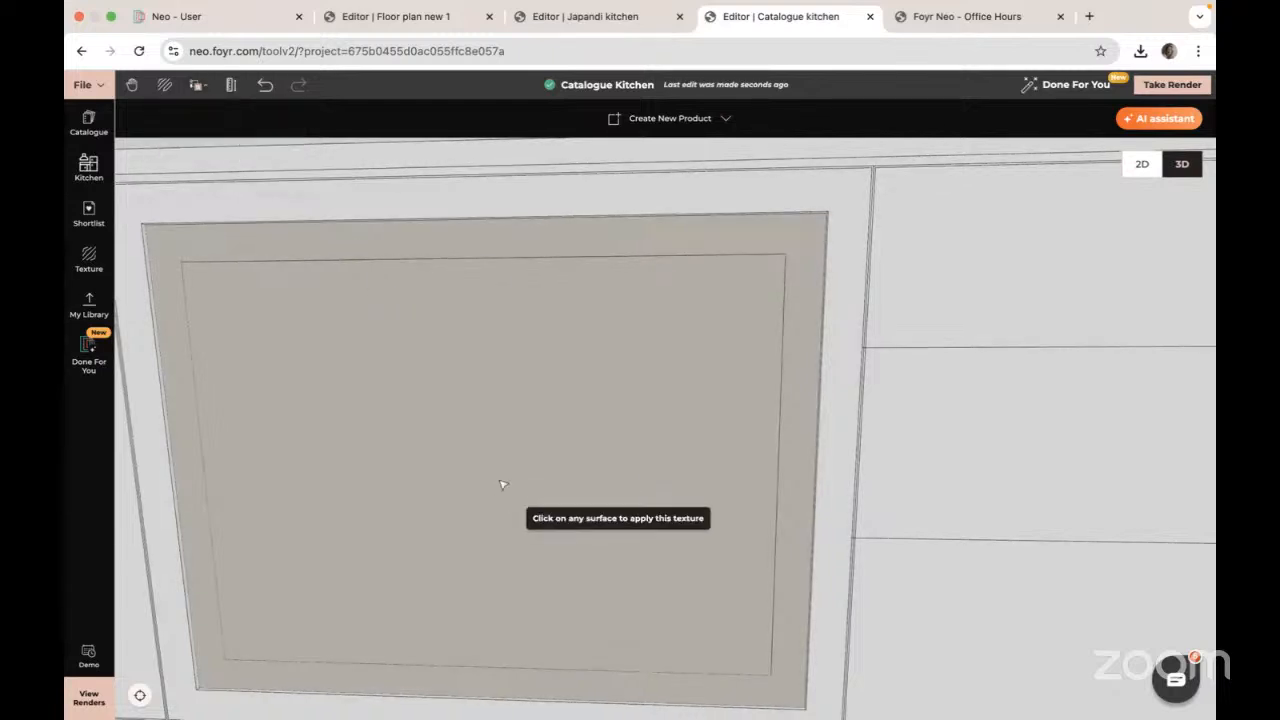
click(735, 183)
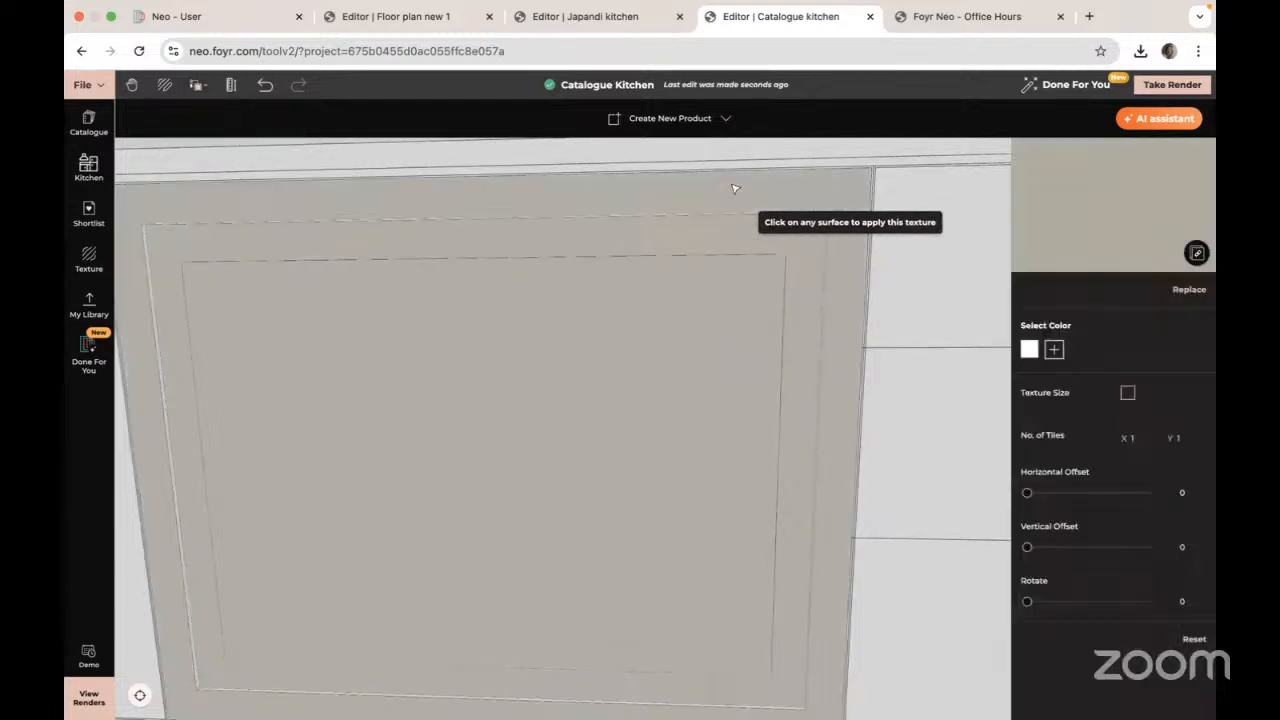
Step: Tint the outer cabinet frame a darker grey-beige, #8D877B, with a custom colour
click(1055, 350)
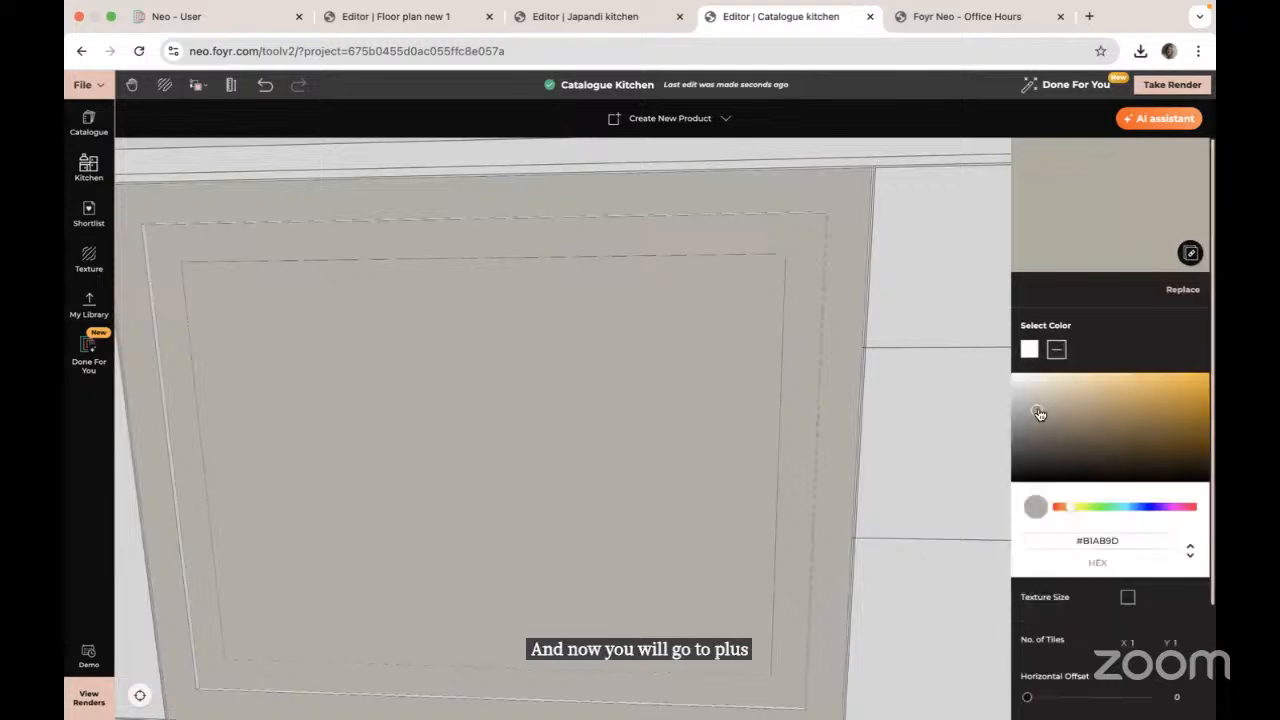
drag(1039, 414, 1039, 427)
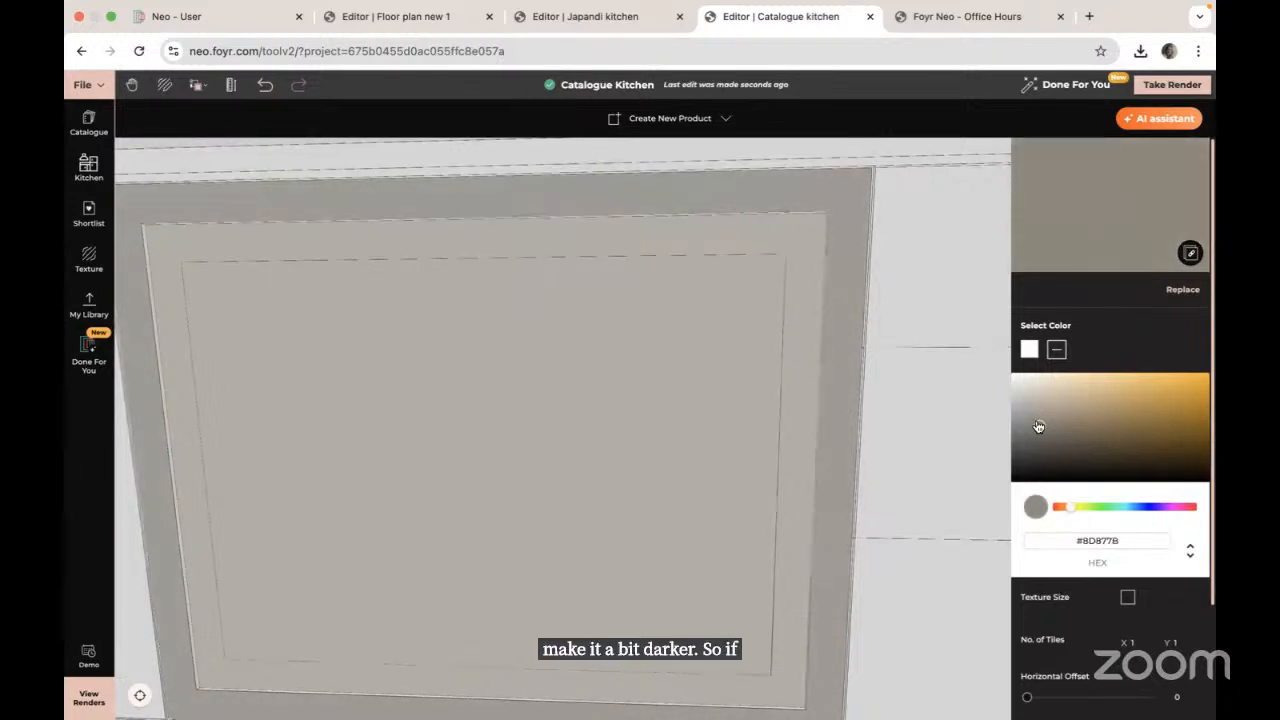
click(68, 501)
drag(710, 403, 455, 652)
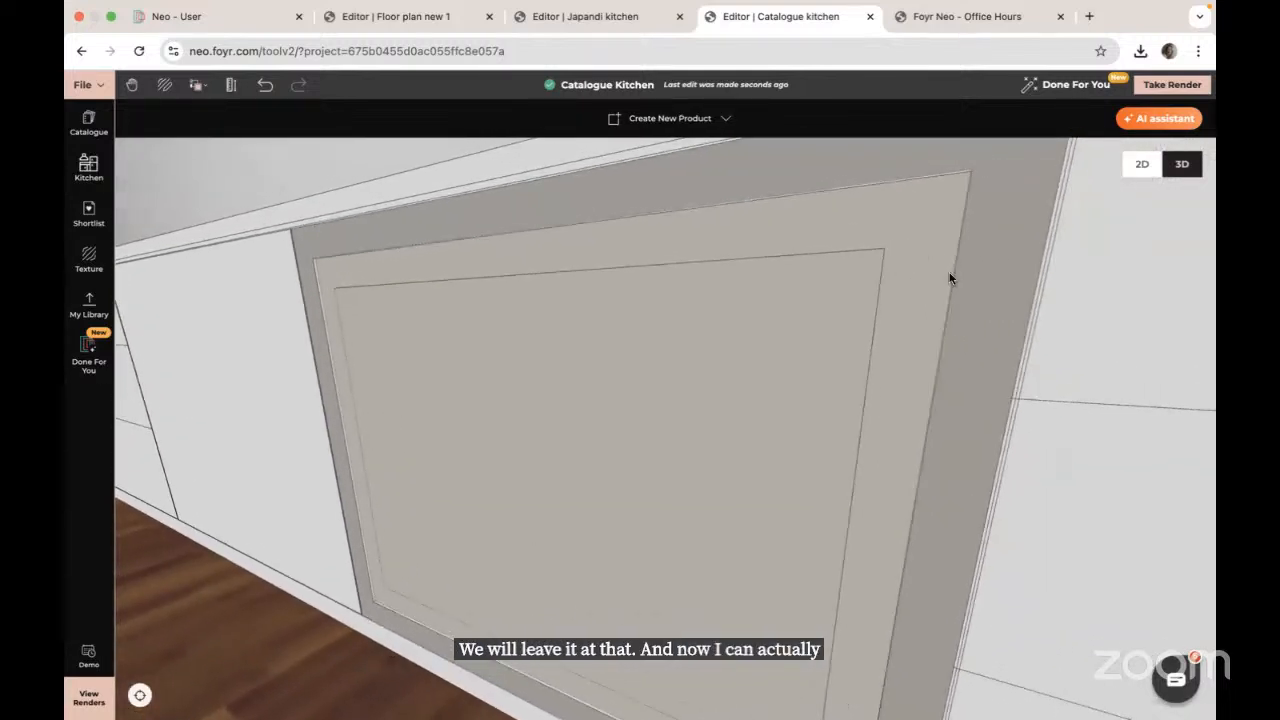
drag(980, 269, 838, 394)
drag(906, 357, 744, 335)
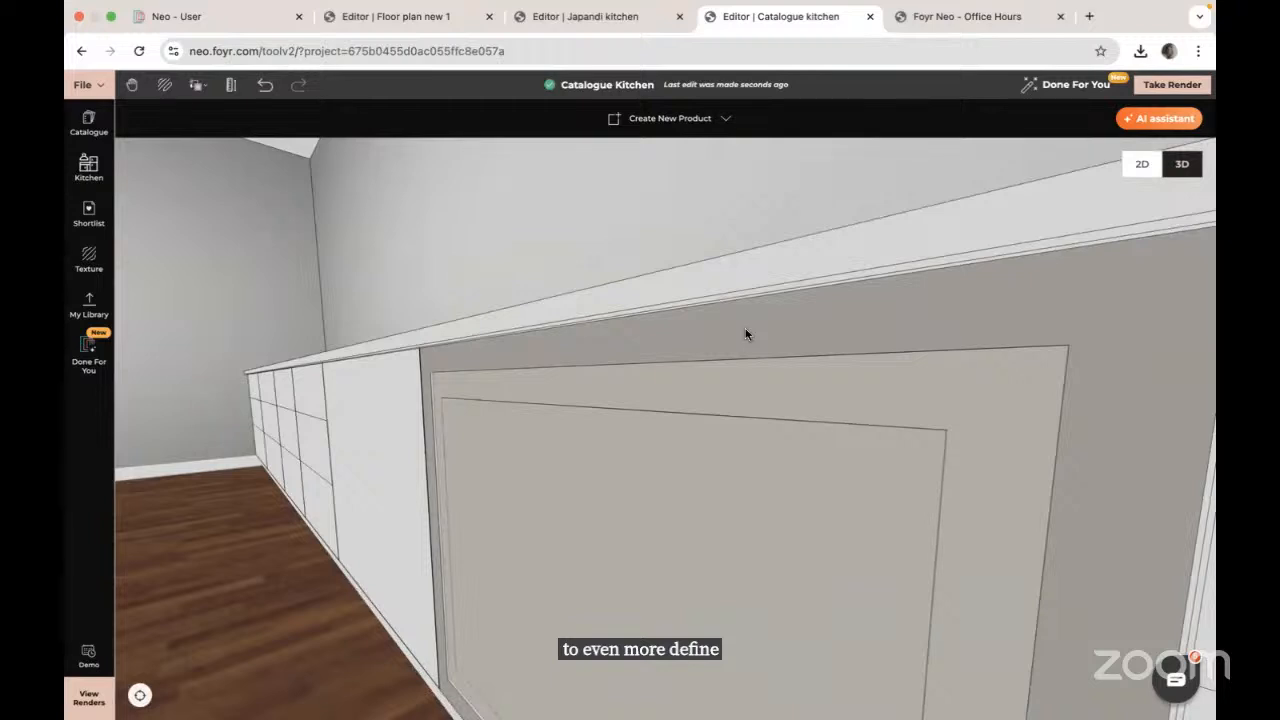
scroll(431, 408, up, 5)
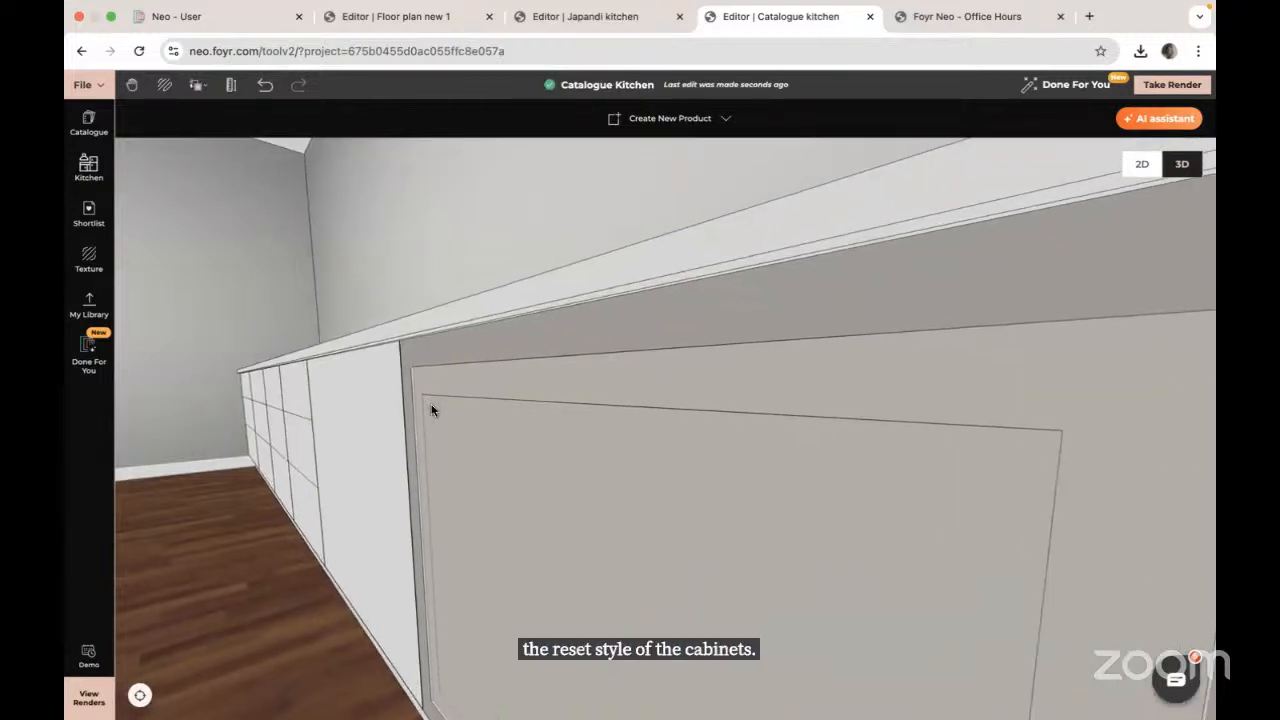
scroll(431, 408, up, 2)
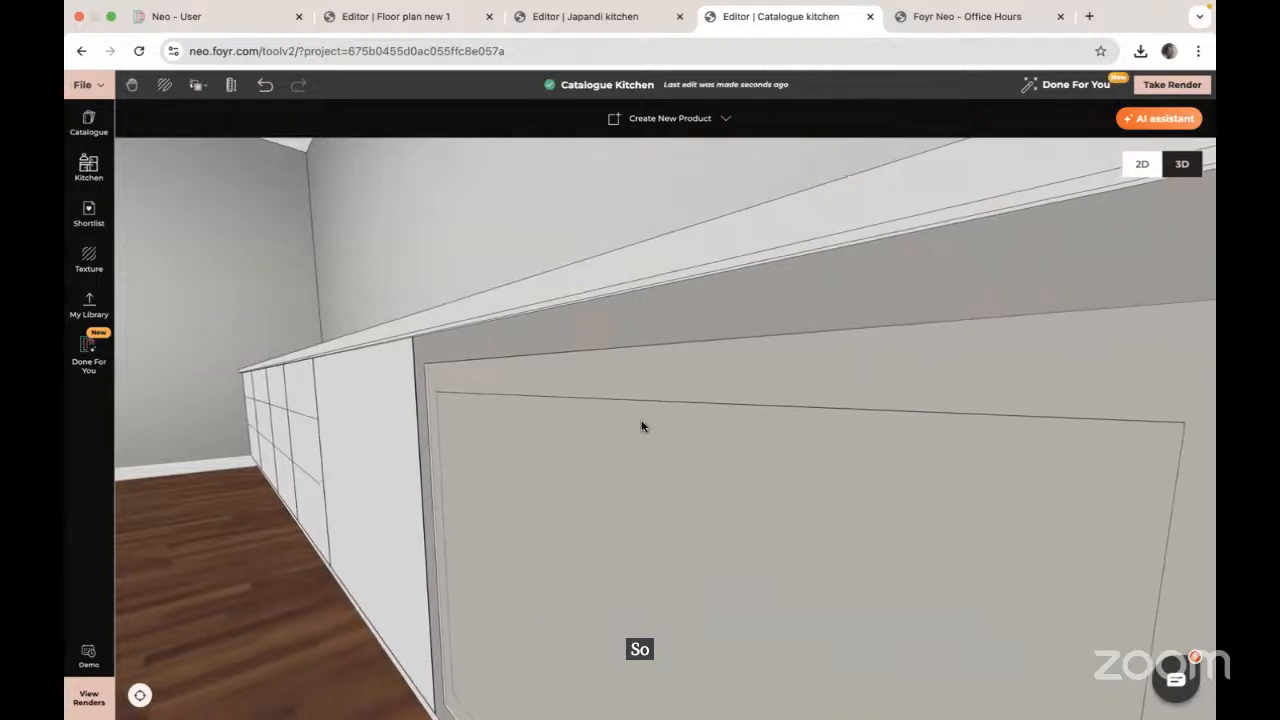
scroll(374, 459, up, 3)
scroll(374, 460, up, 1)
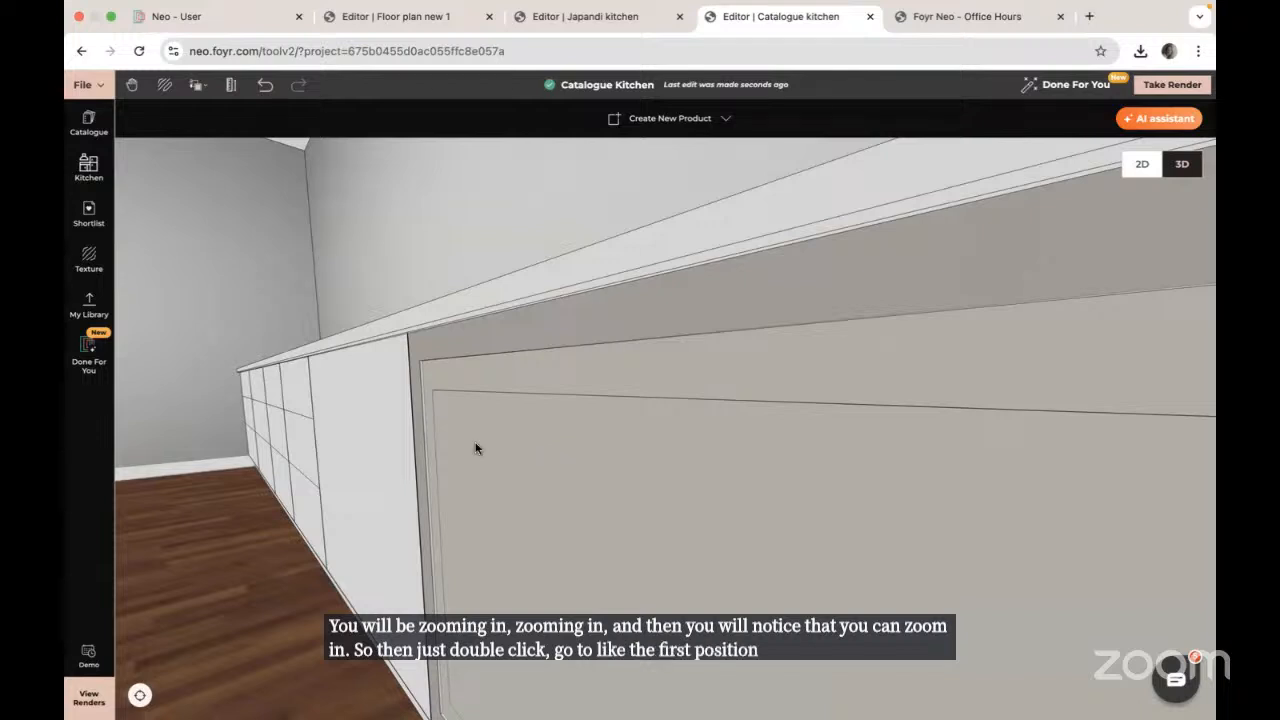
Step: Copy the panel's grey-beige texture and material onto the upper cabinet surface
click(197, 85)
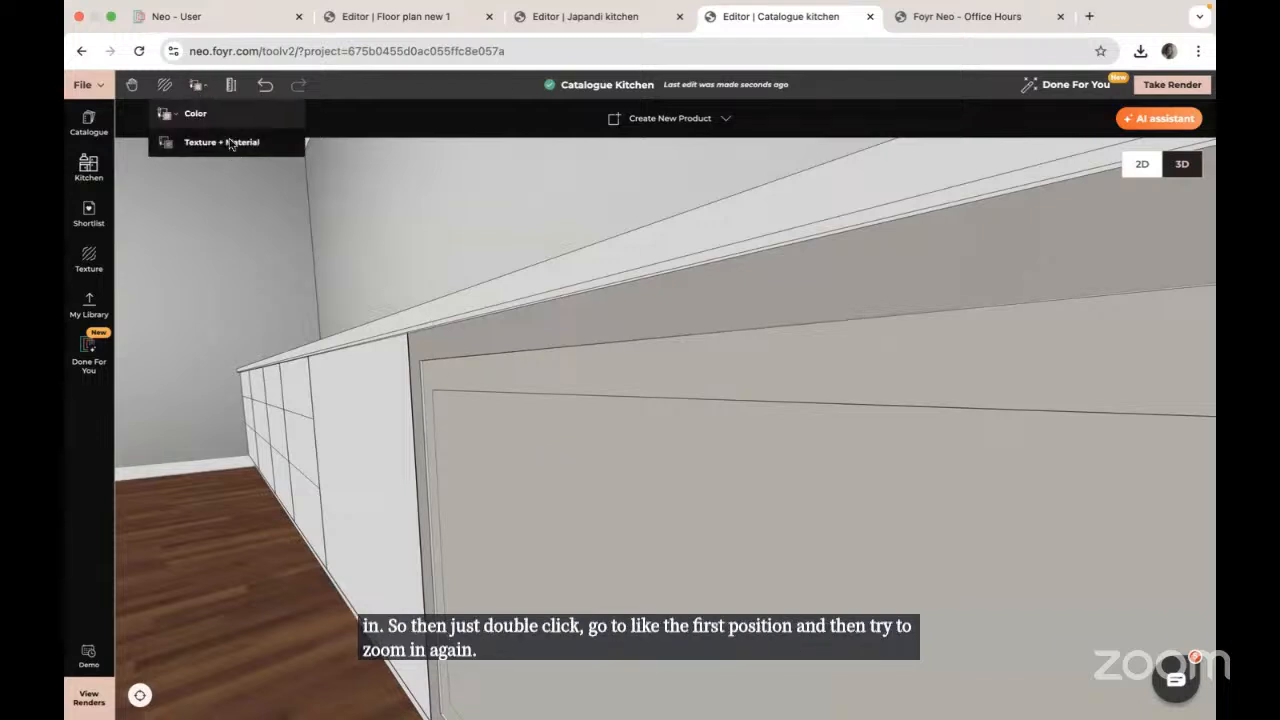
click(230, 143)
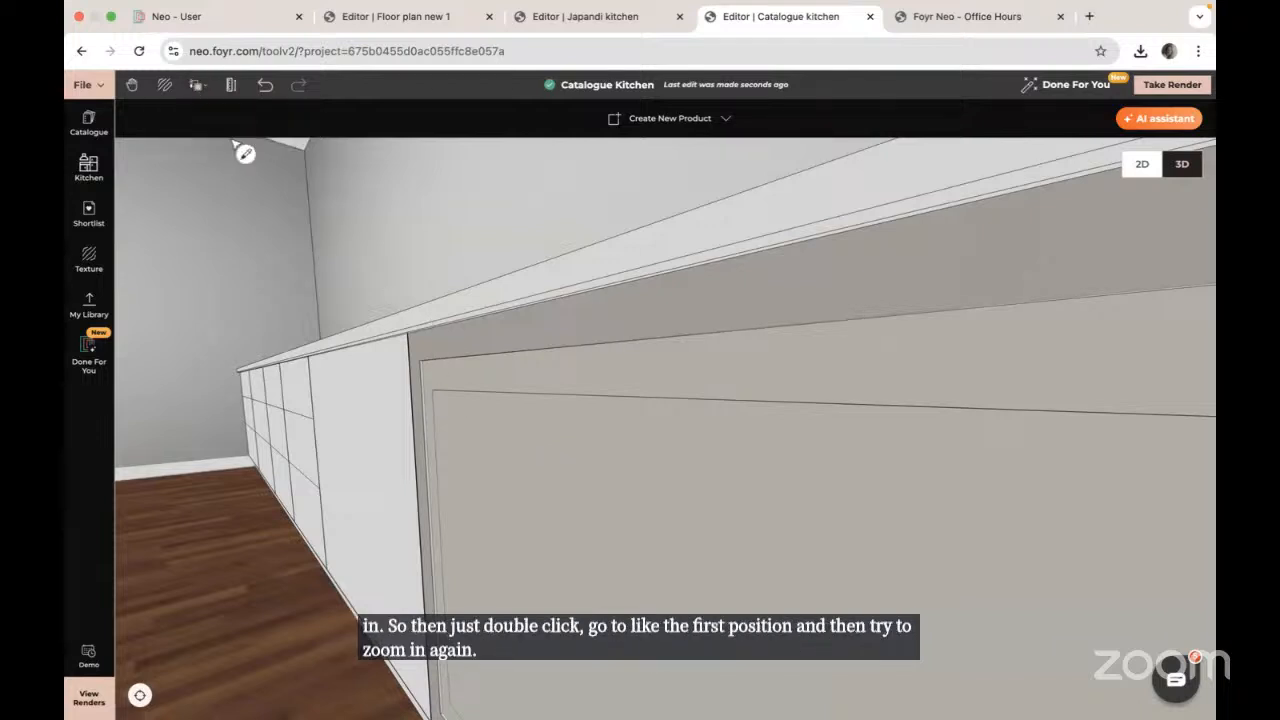
click(424, 377)
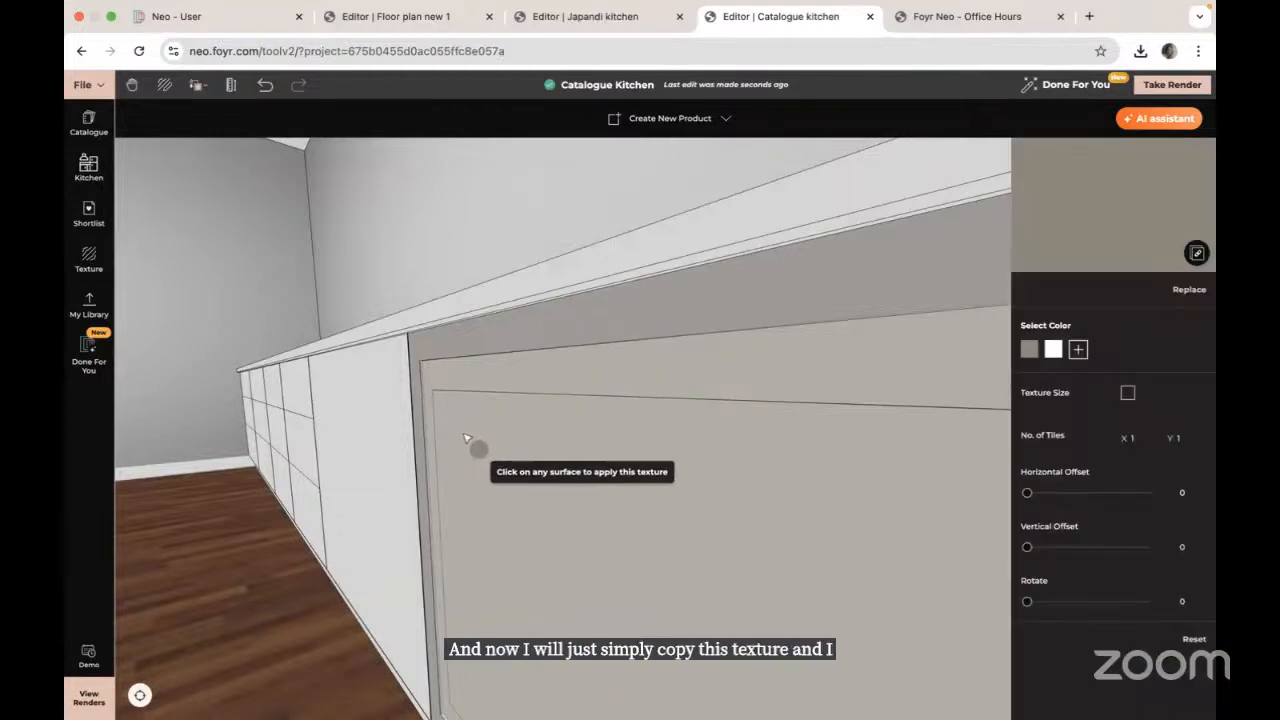
drag(472, 449, 441, 447)
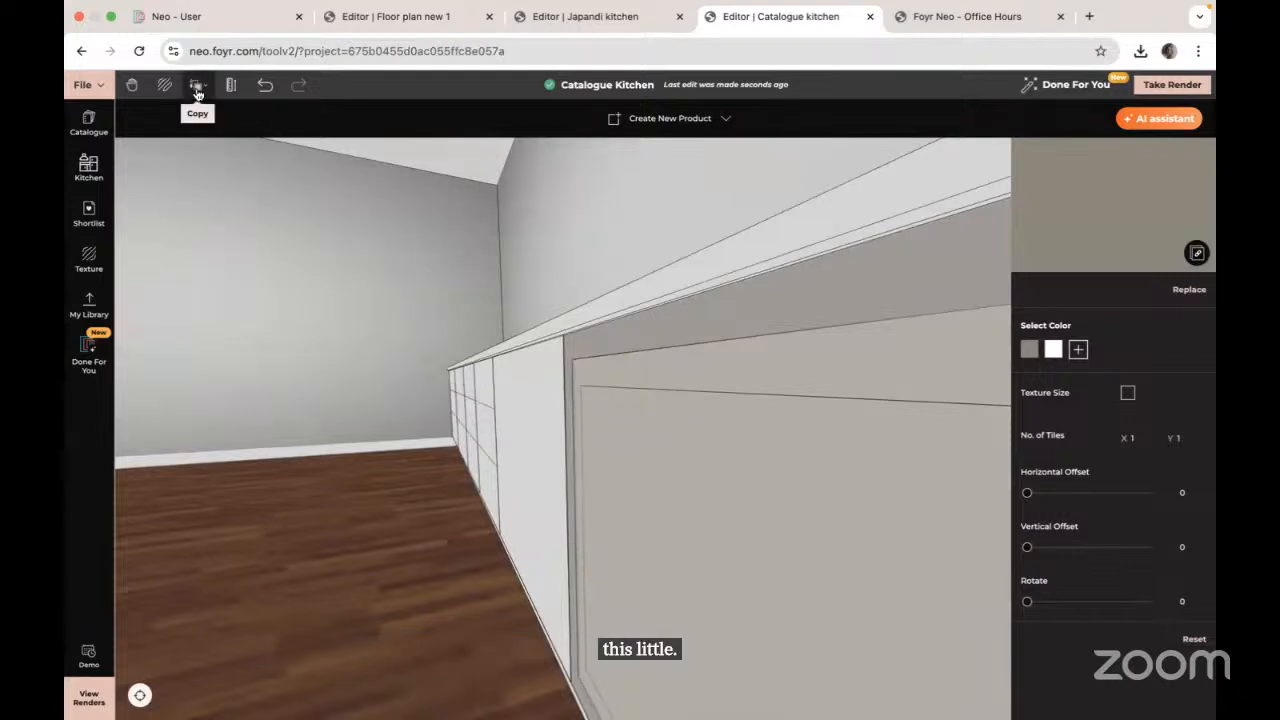
click(197, 85)
click(229, 145)
click(686, 553)
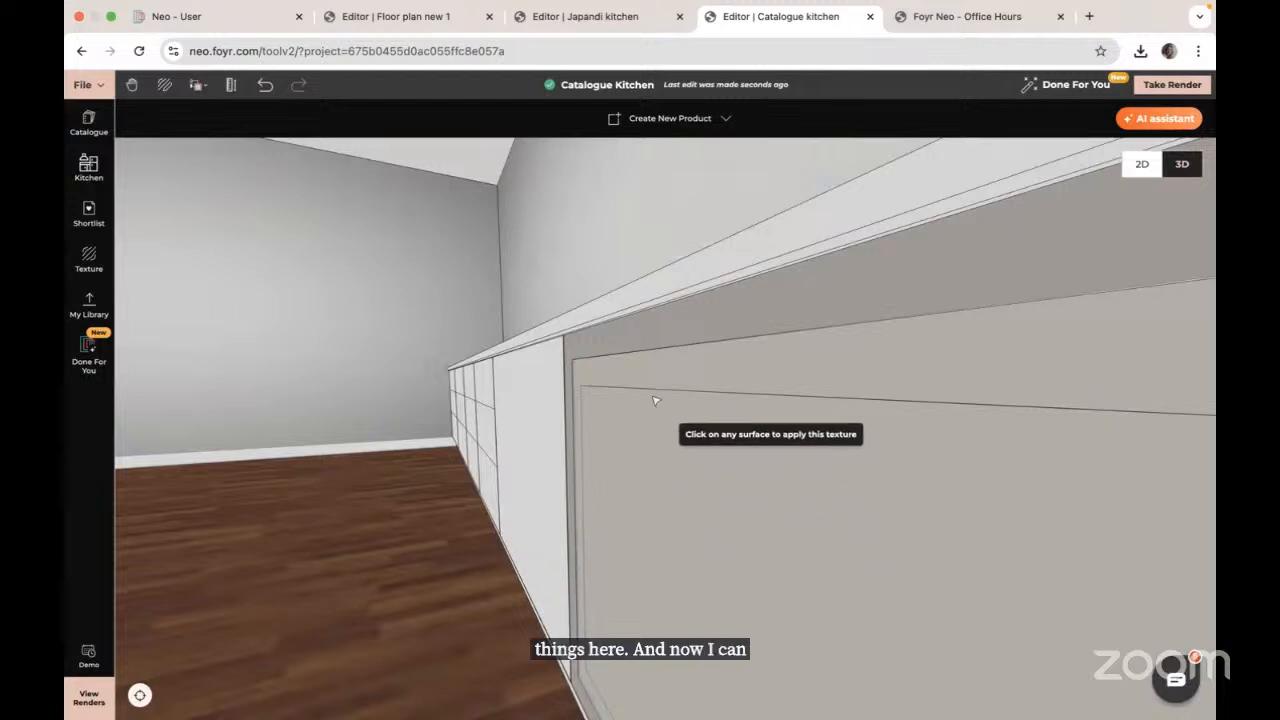
click(650, 330)
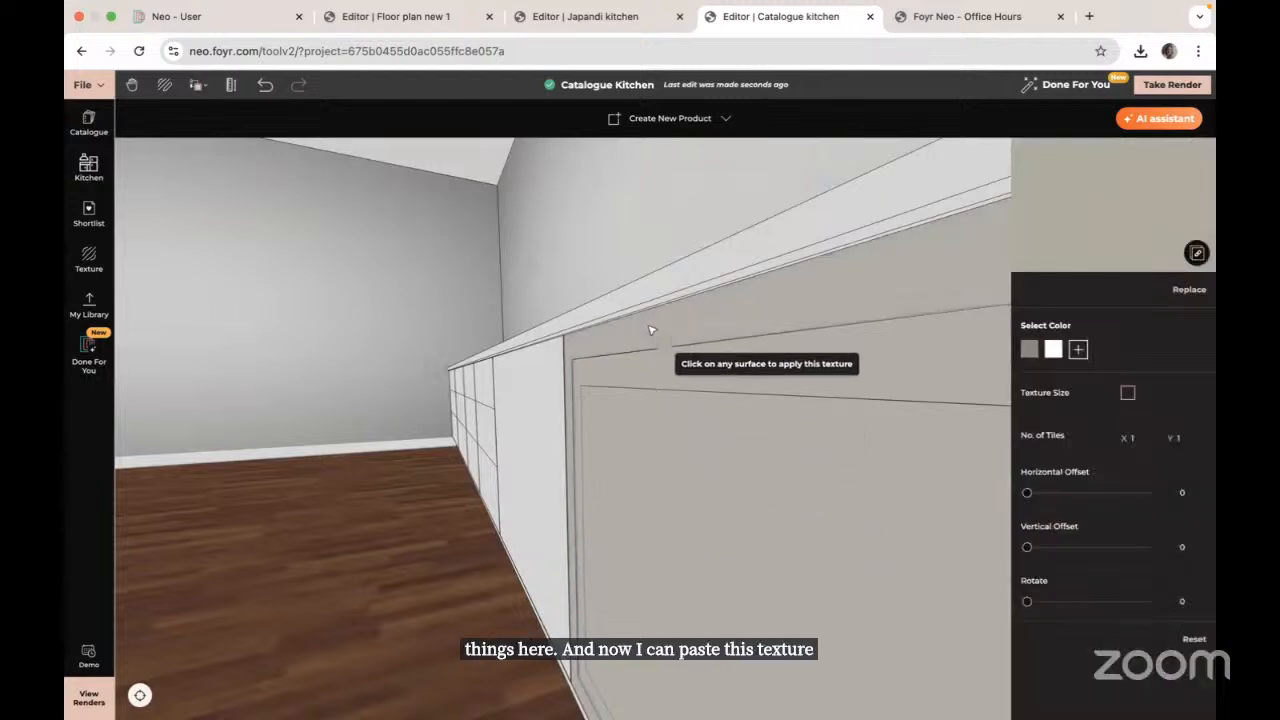
click(72, 499)
Step: Paste the beige panel texture onto the small trim piece and select the upper cabinet panel
drag(615, 540, 737, 531)
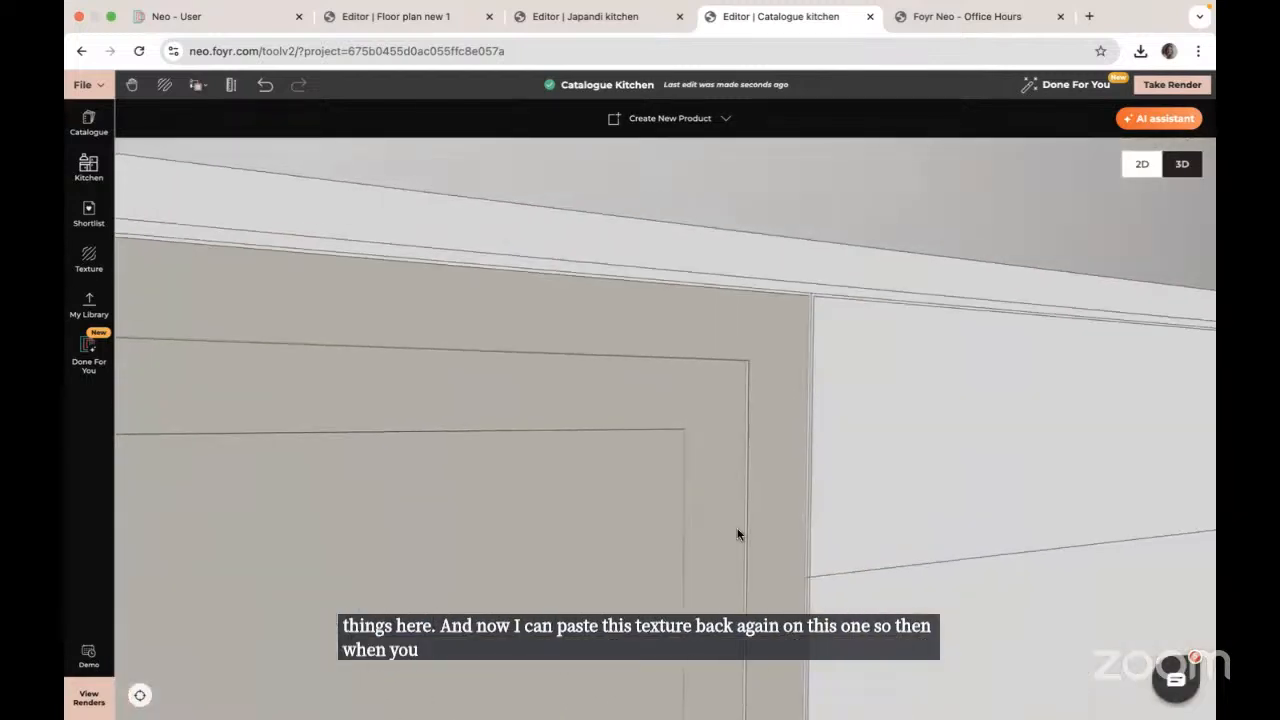
drag(629, 458, 657, 460)
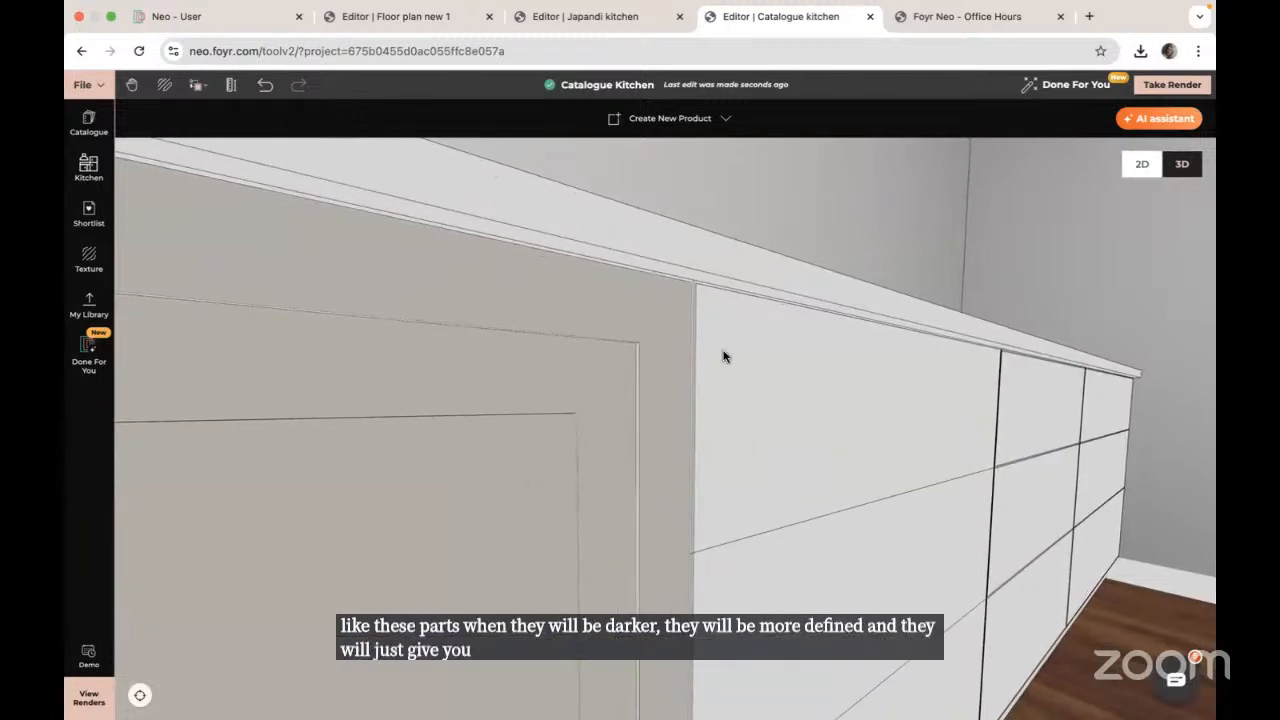
click(196, 86)
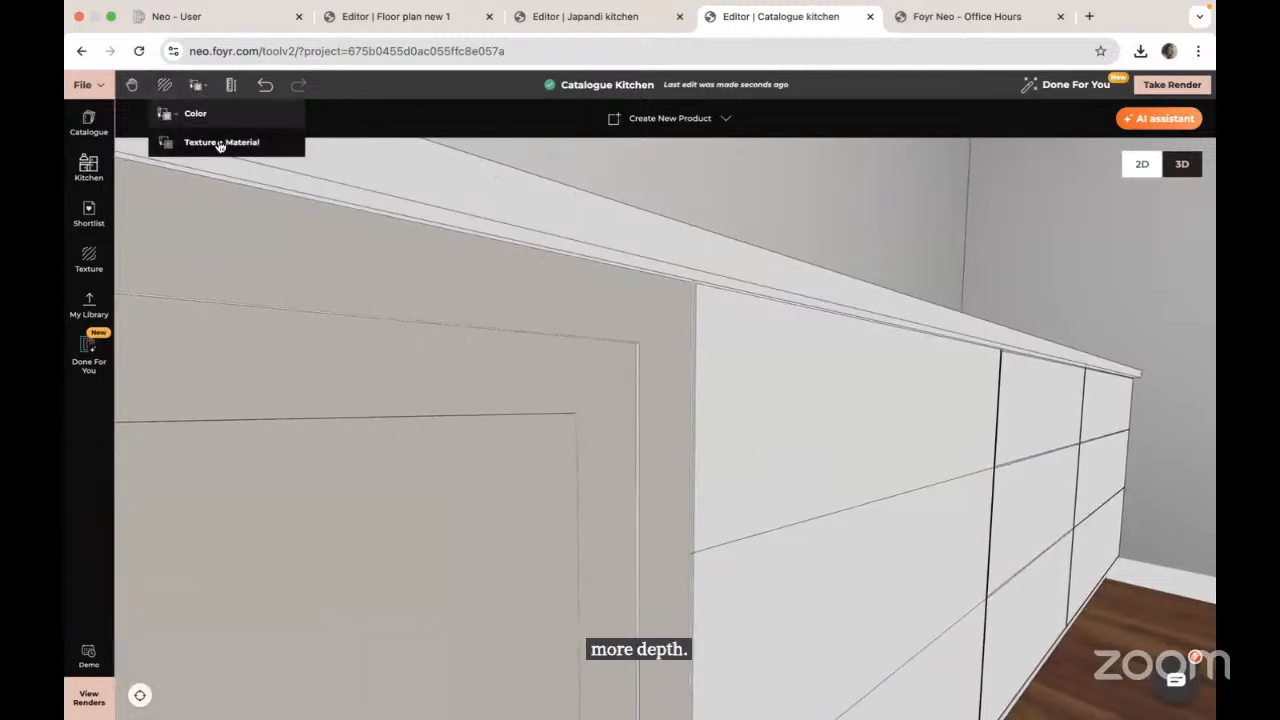
click(222, 142)
drag(431, 476, 436, 538)
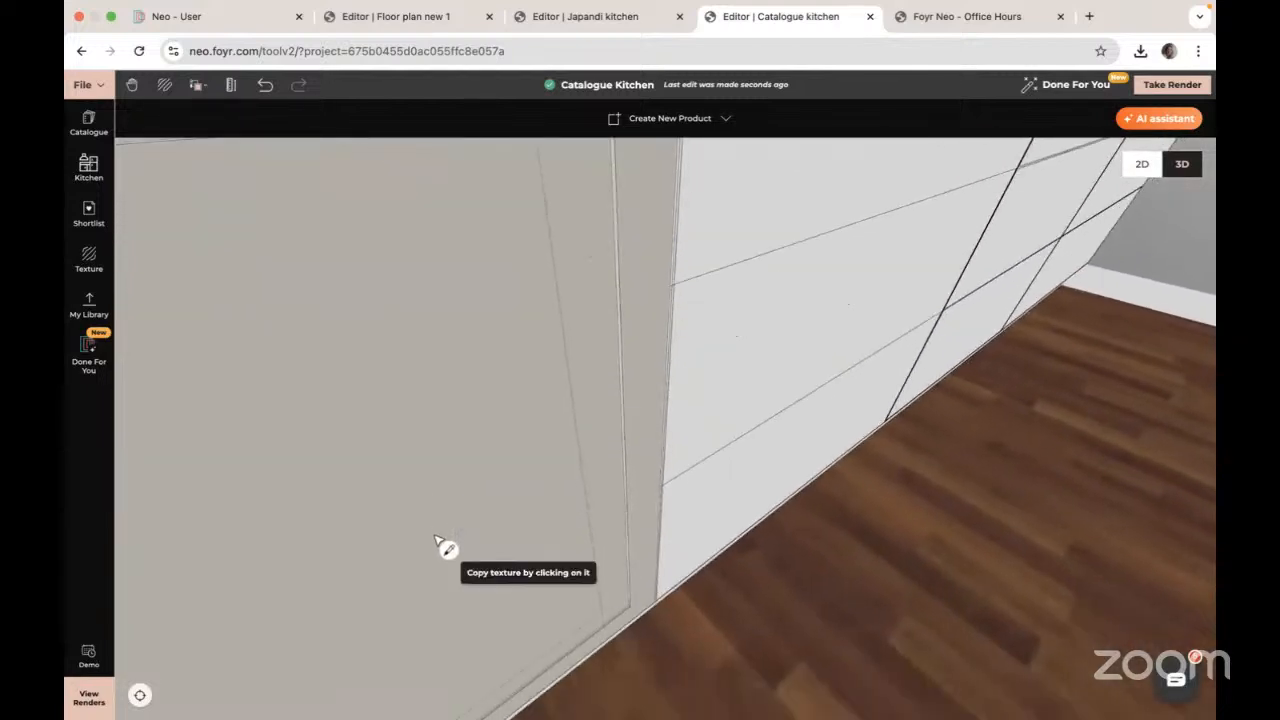
click(592, 638)
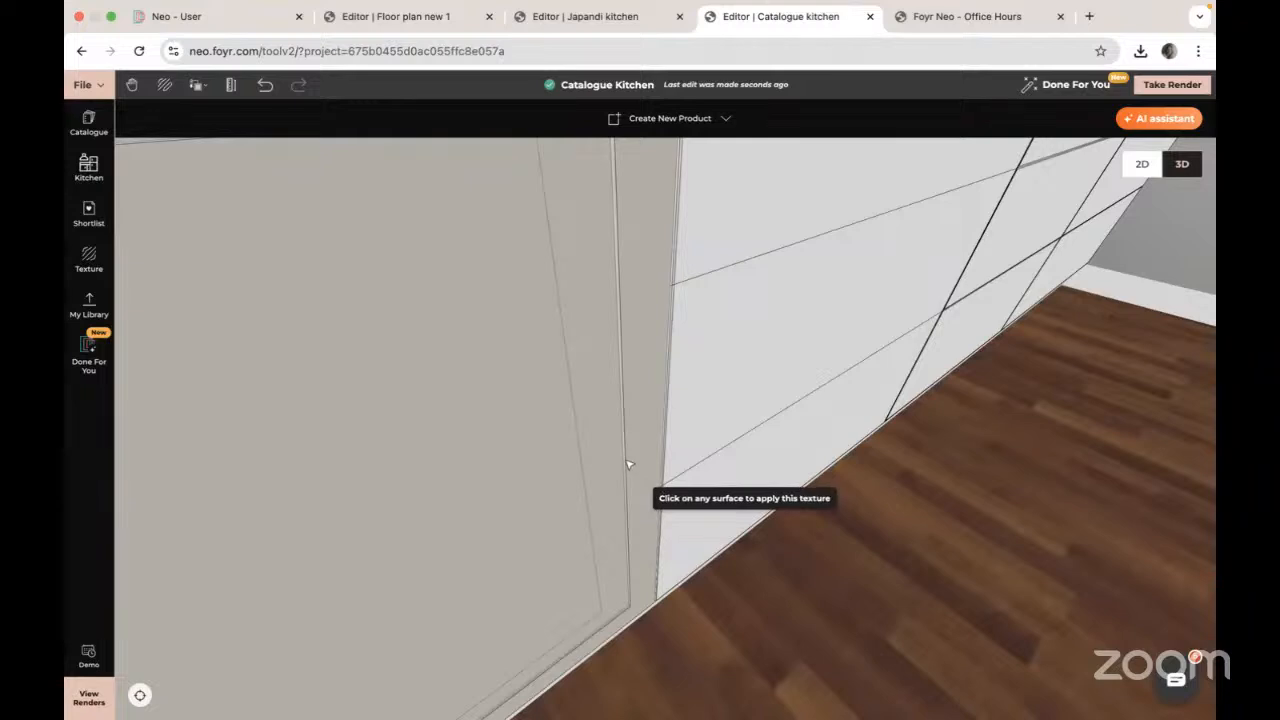
click(97, 512)
drag(608, 534, 570, 463)
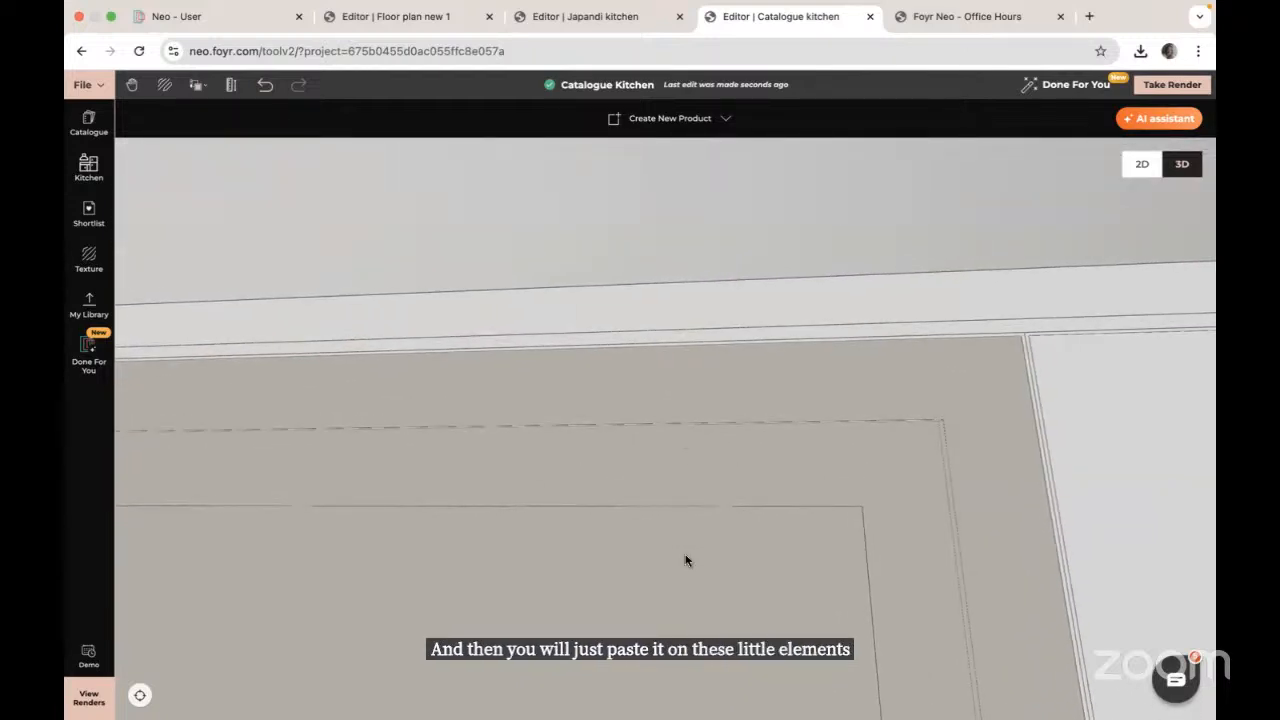
scroll(972, 473, down, 1)
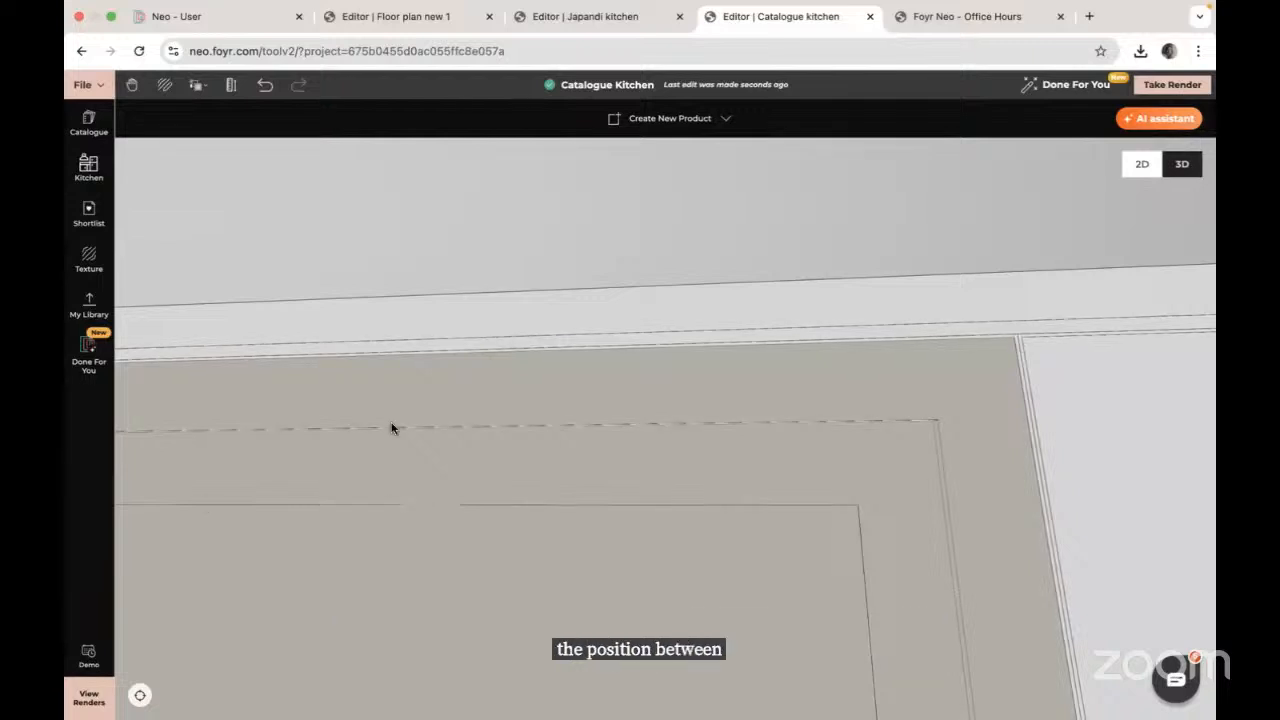
click(569, 318)
scroll(570, 318, down, 10)
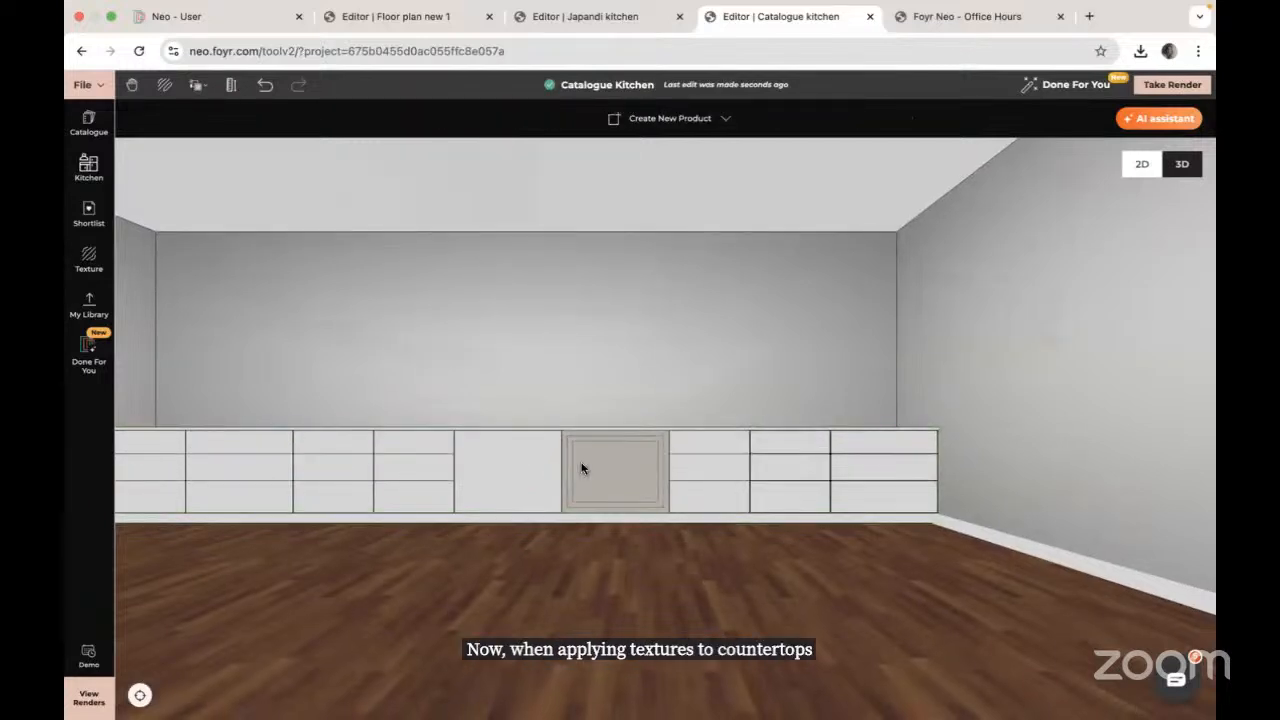
Step: Search 'marb', apply Arabescato Marble Tile to the countertop and set No. of Tiles X to 3
drag(580, 466, 580, 517)
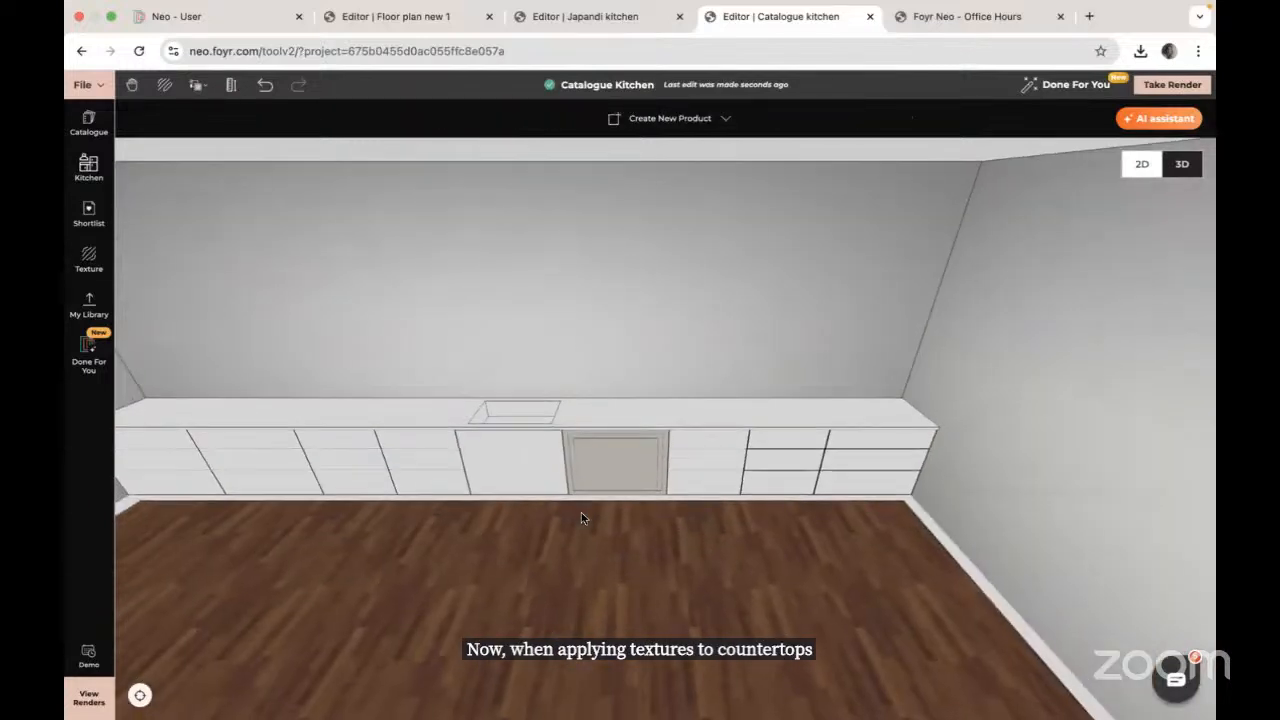
click(88, 260)
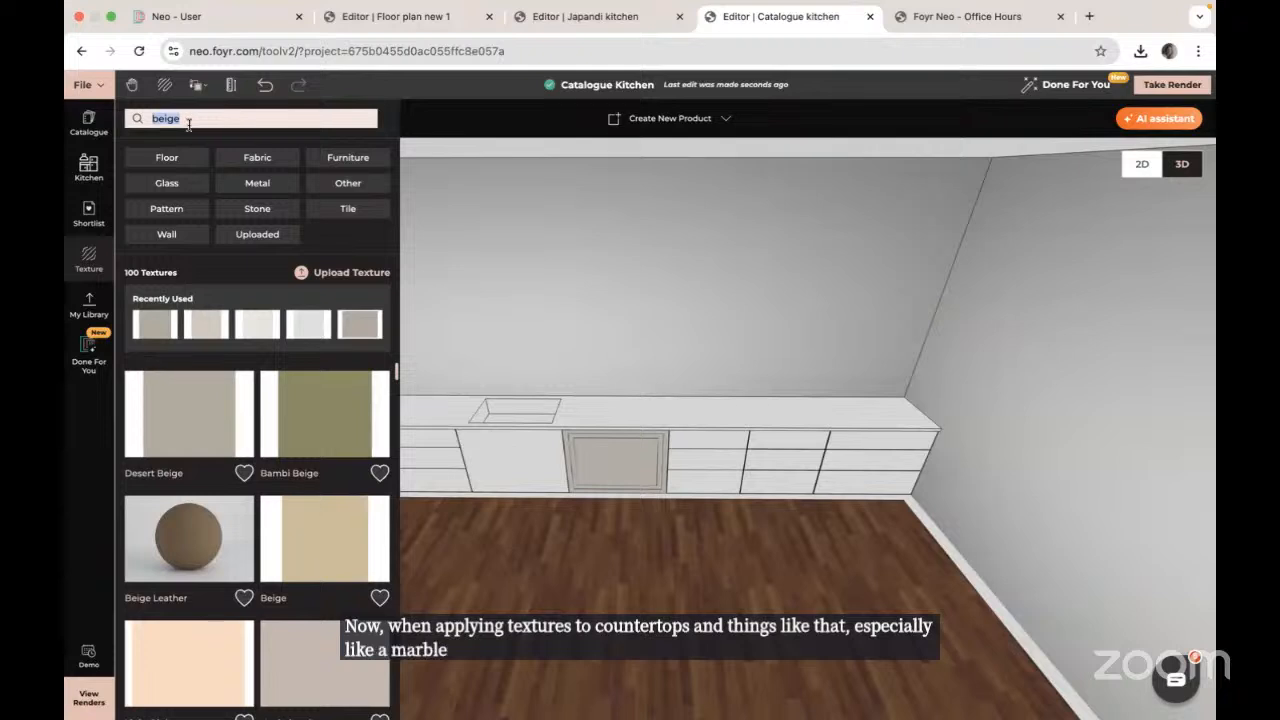
key(BackSpace)
text(marble)
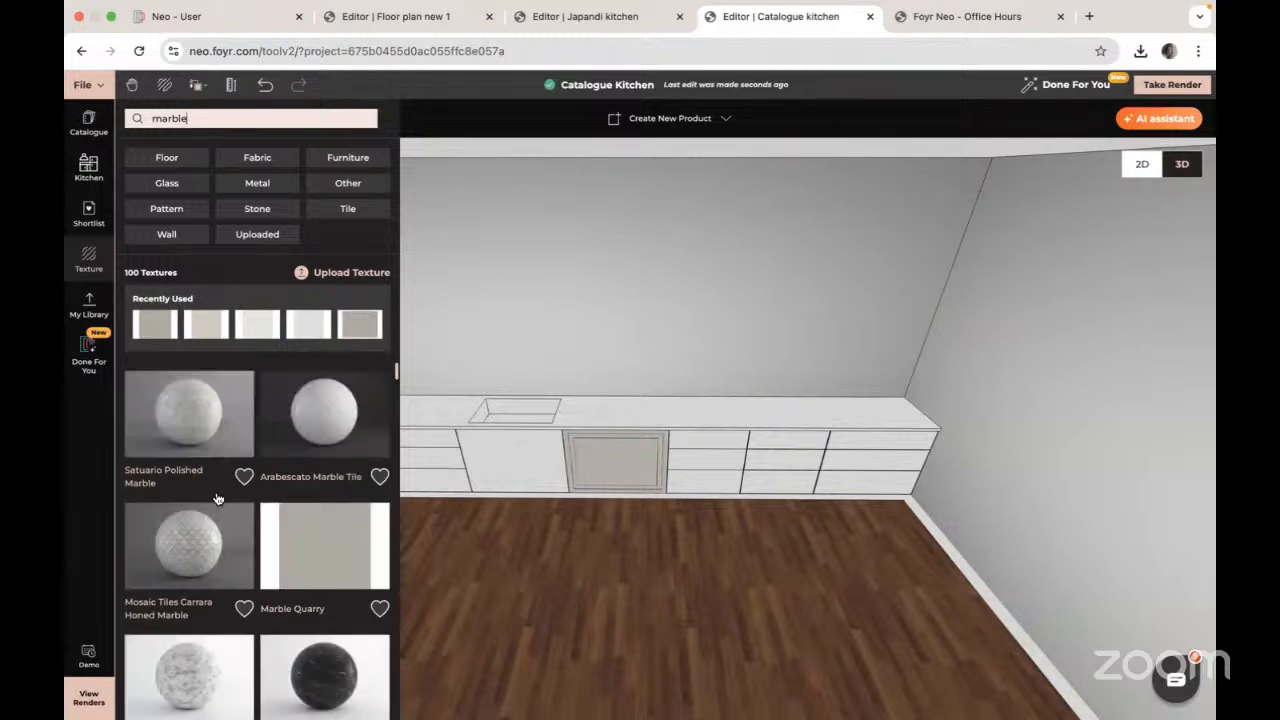
drag(318, 420, 673, 416)
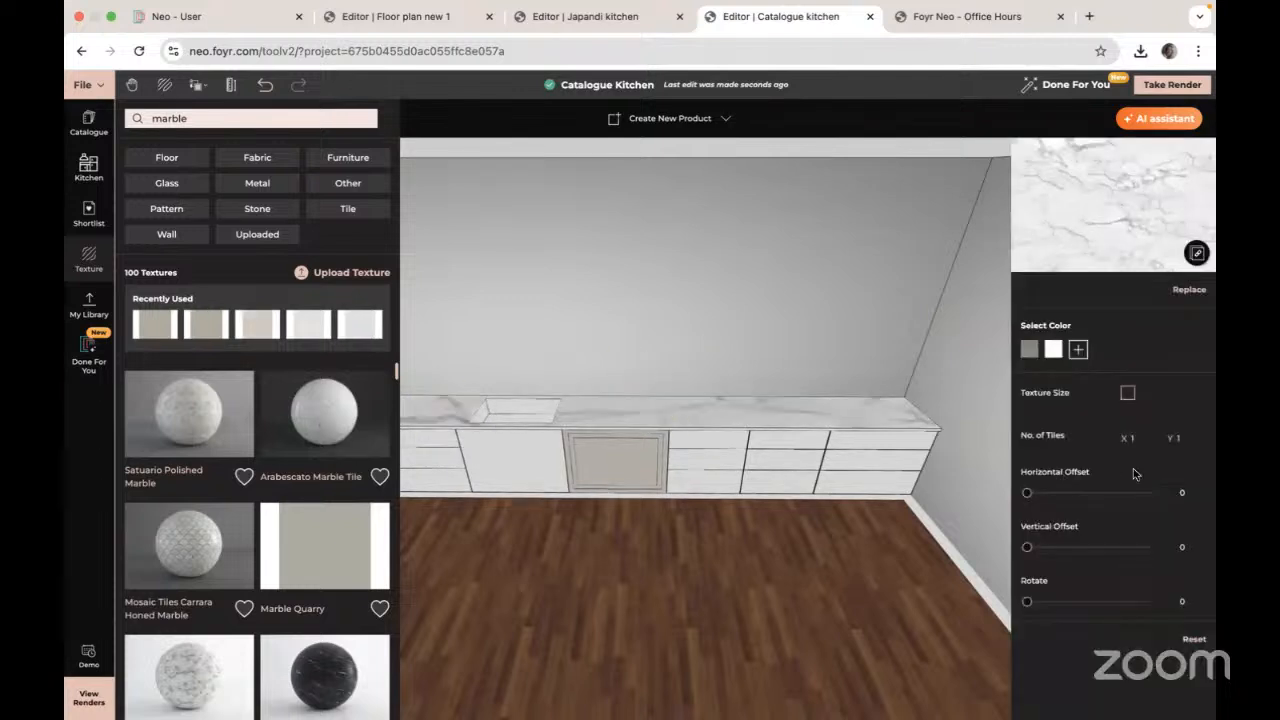
click(1142, 436)
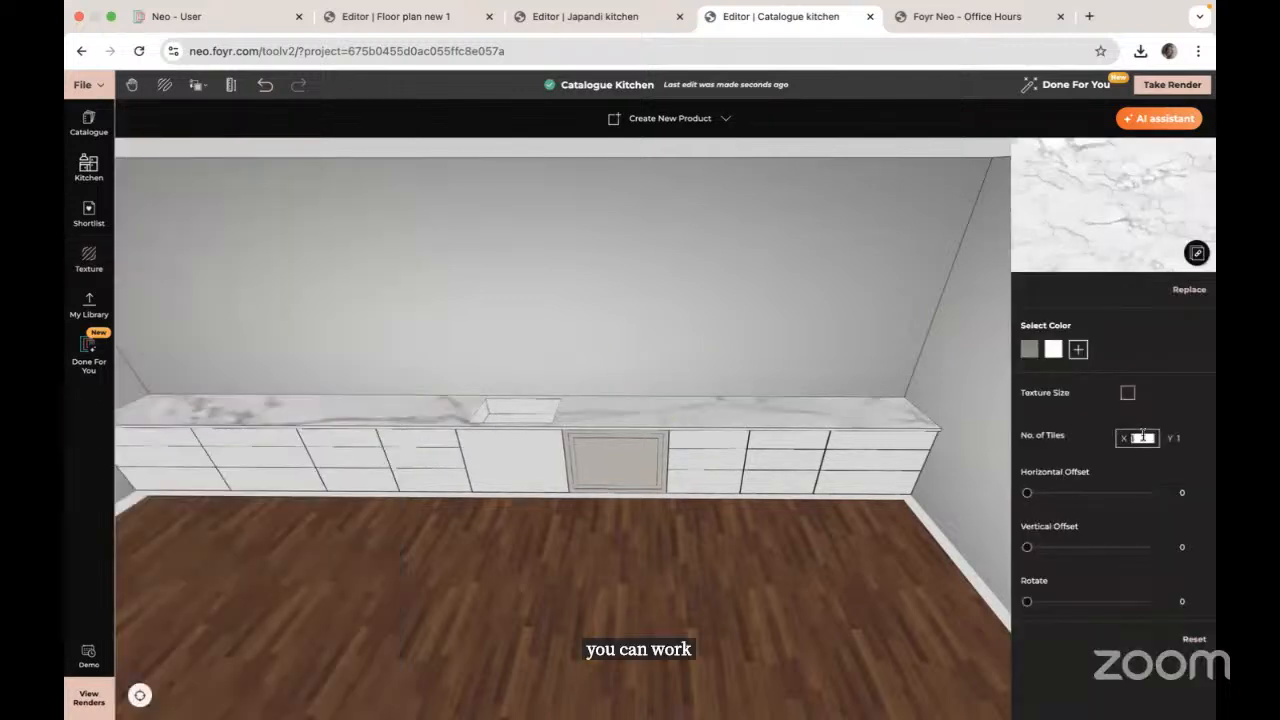
text(3)
key(Tab)
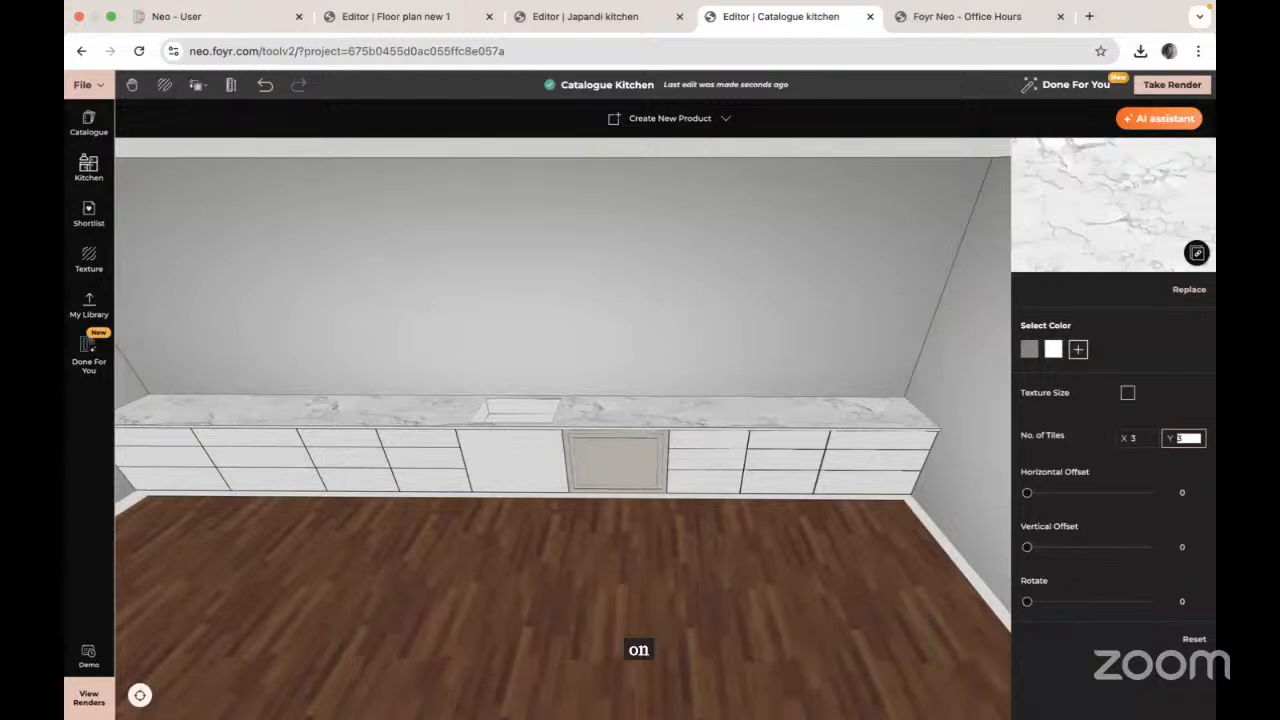
Step: Copy the countertop's marble texture and material onto the counter surface, then stop copying
click(198, 85)
click(221, 142)
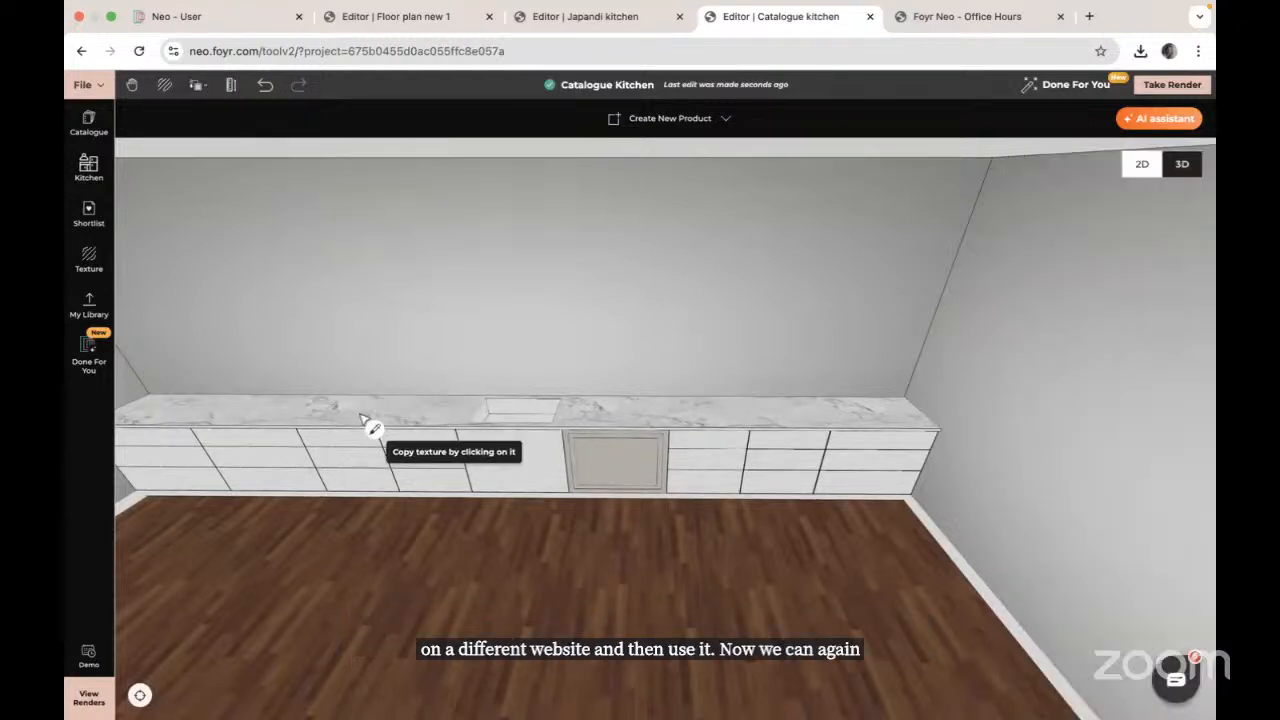
click(533, 410)
click(525, 411)
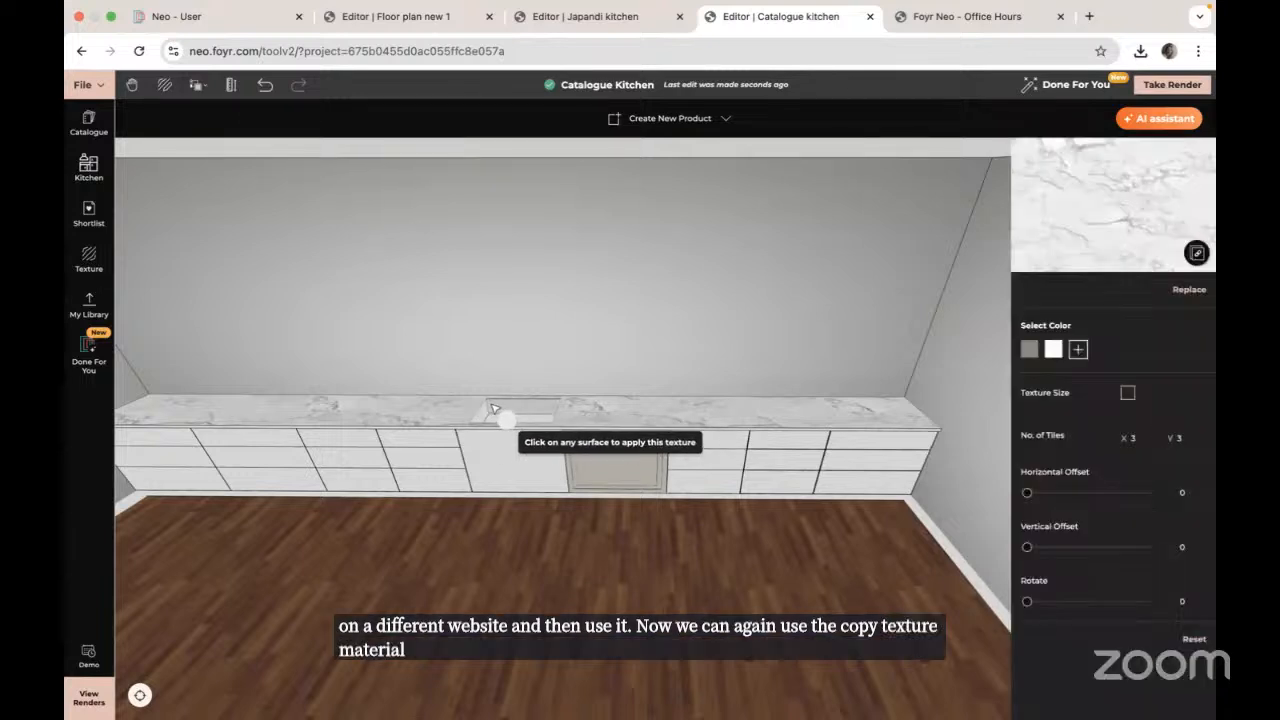
drag(423, 420, 436, 483)
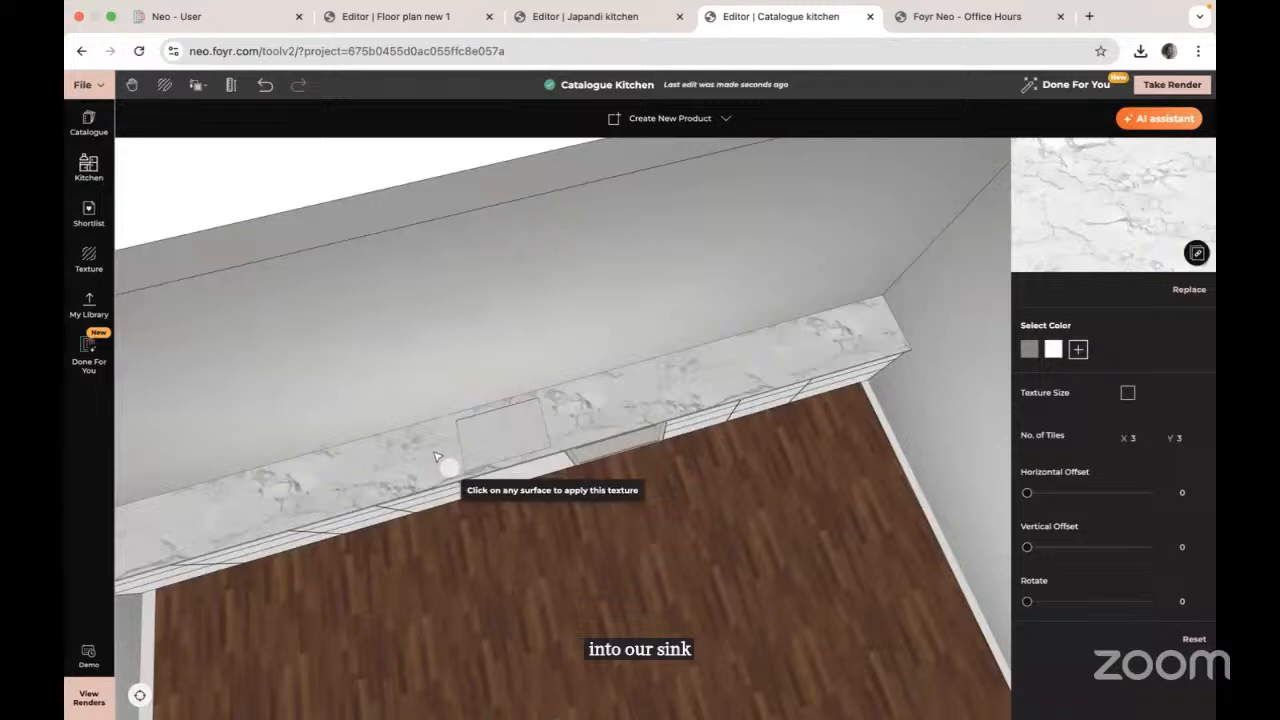
drag(436, 455, 573, 375)
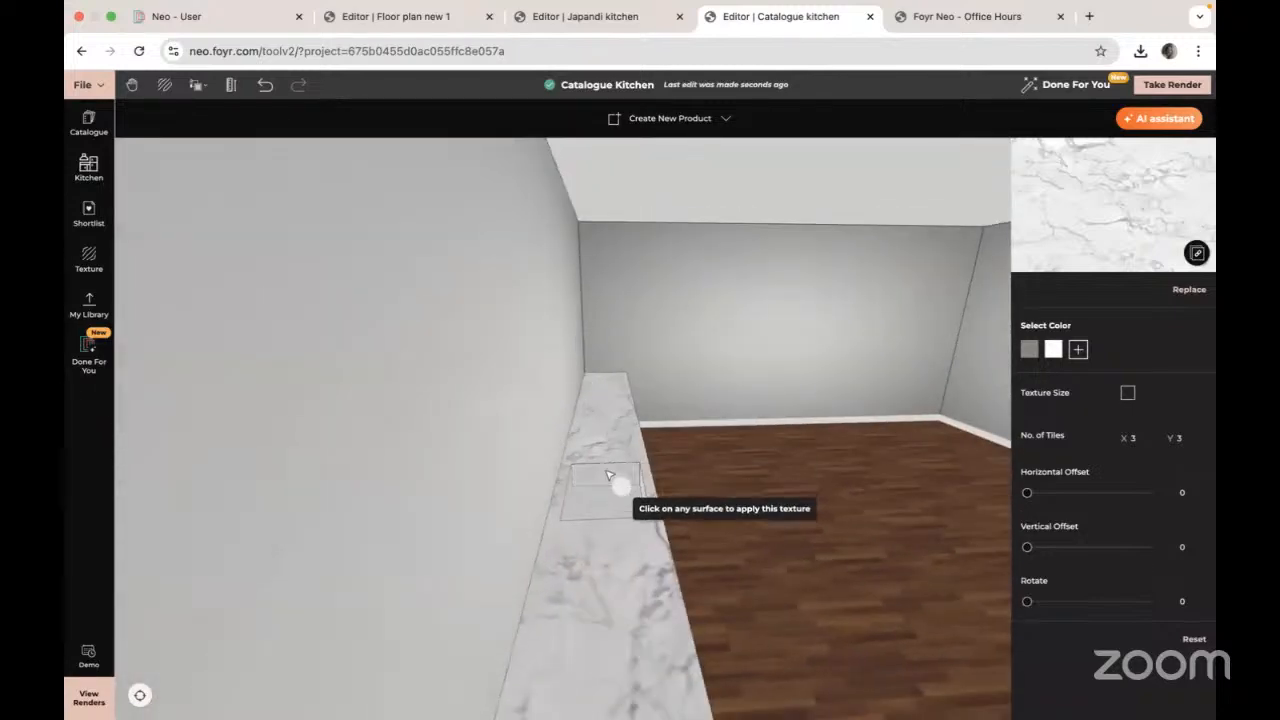
drag(620, 486, 537, 523)
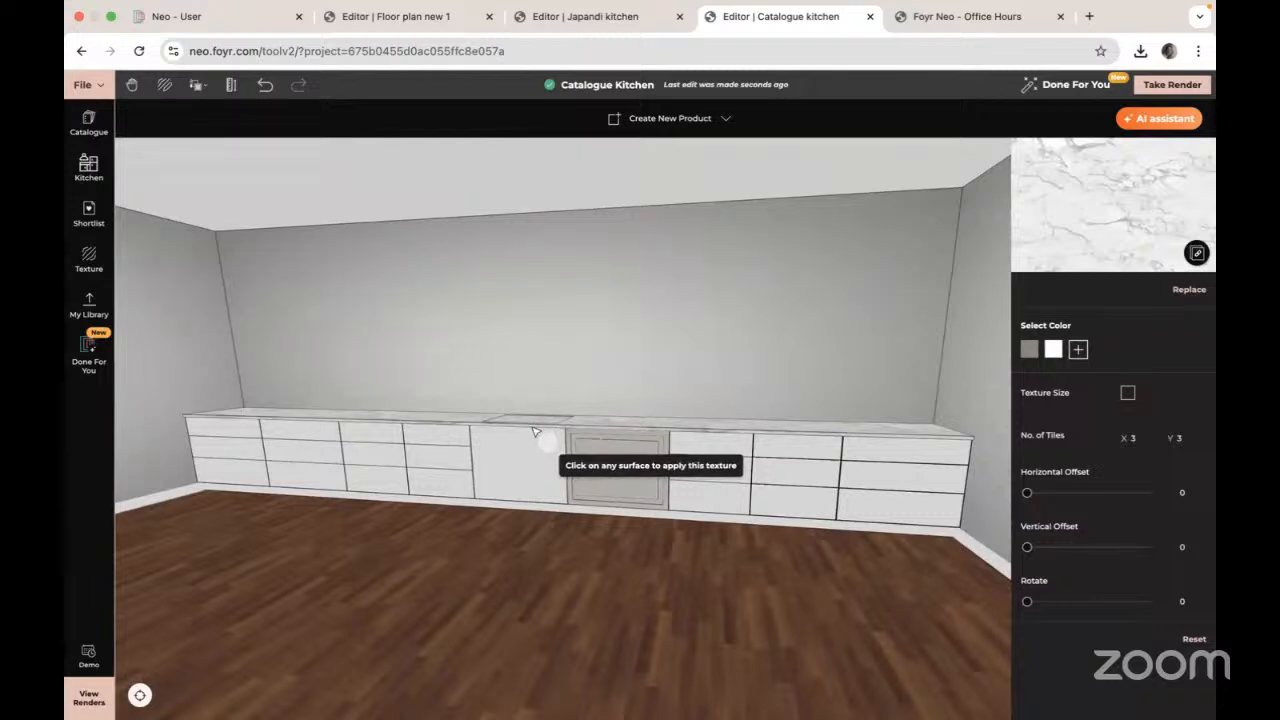
click(88, 468)
scroll(453, 512, up, 3)
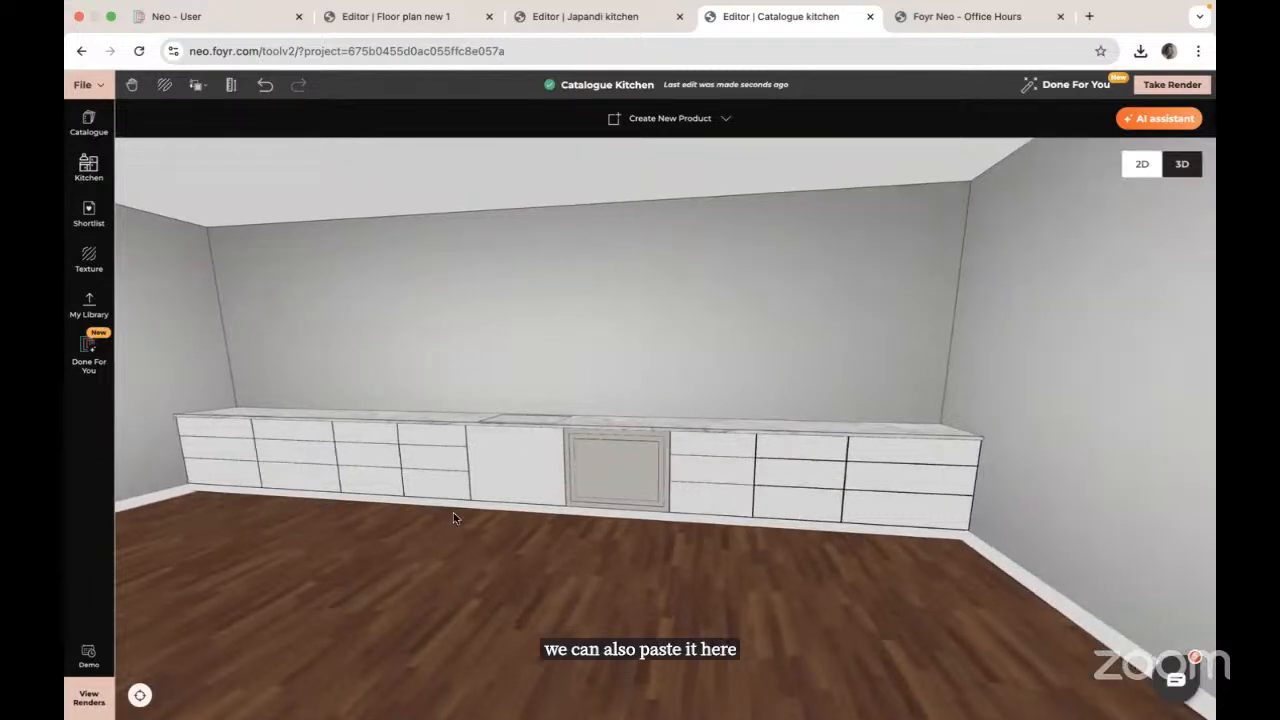
drag(389, 554, 537, 584)
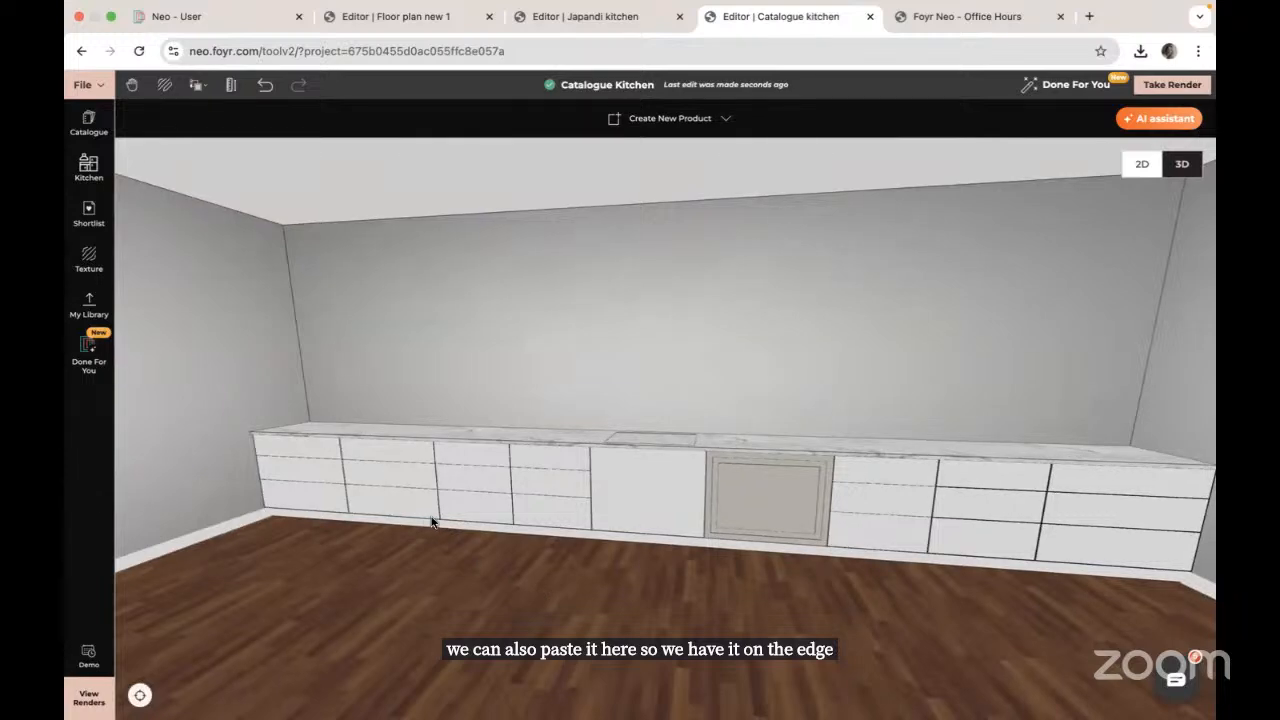
mouse_move(431, 520)
mouse_down()
mouse_move(443, 534)
mouse_move(430, 505)
mouse_move(440, 528)
mouse_move(440, 517)
mouse_up()
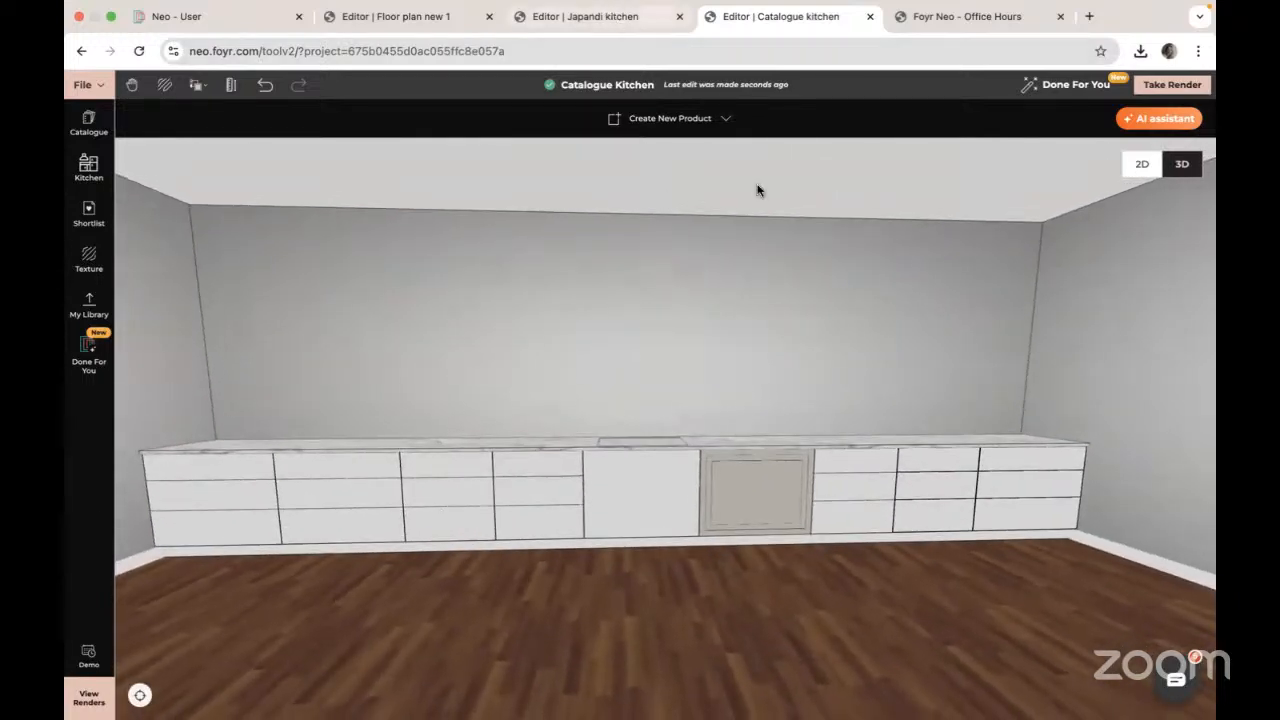
Step: Restore the japandi kitchen, marble kitchen and floor plan renders, viewing one full screen
click(928, 704)
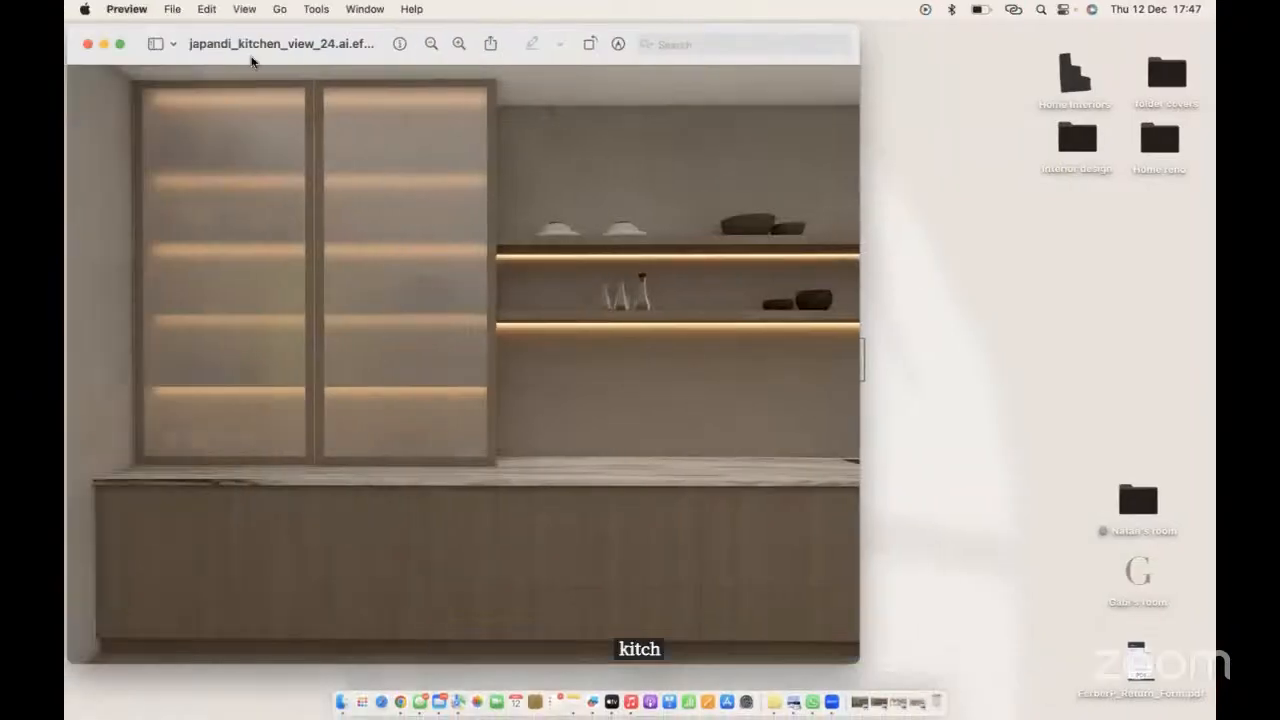
click(121, 44)
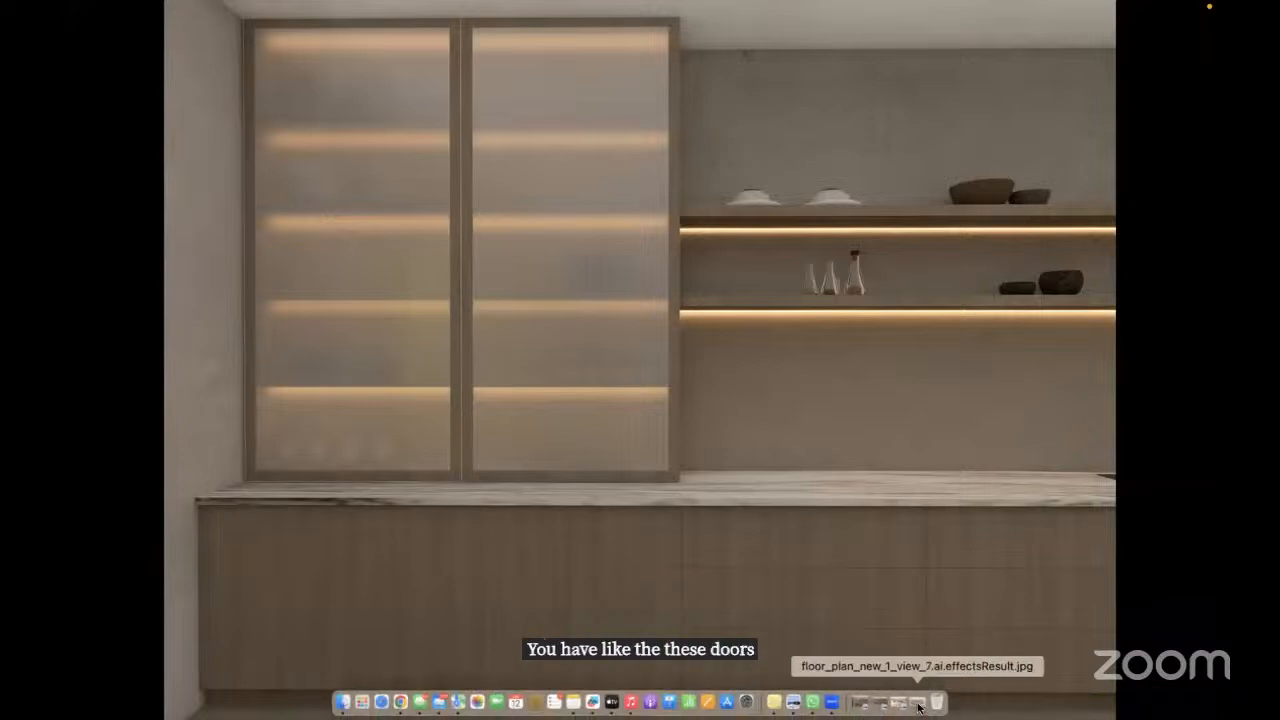
click(918, 707)
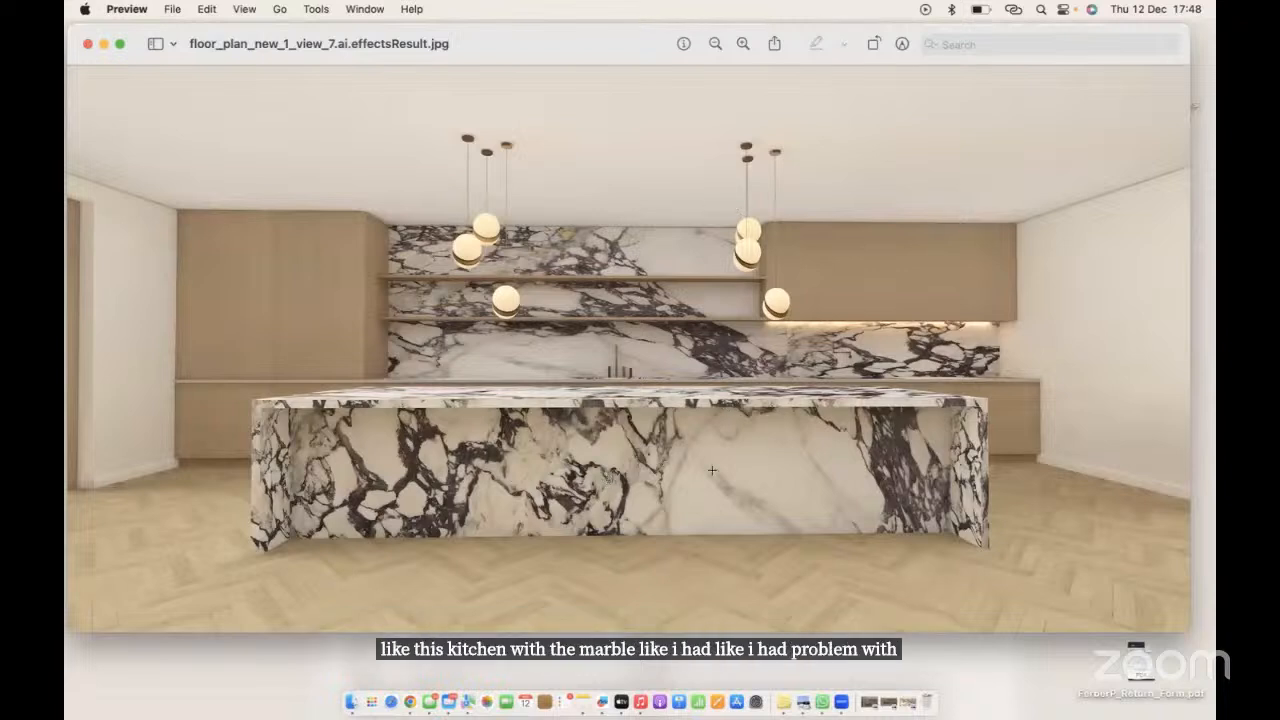
click(904, 704)
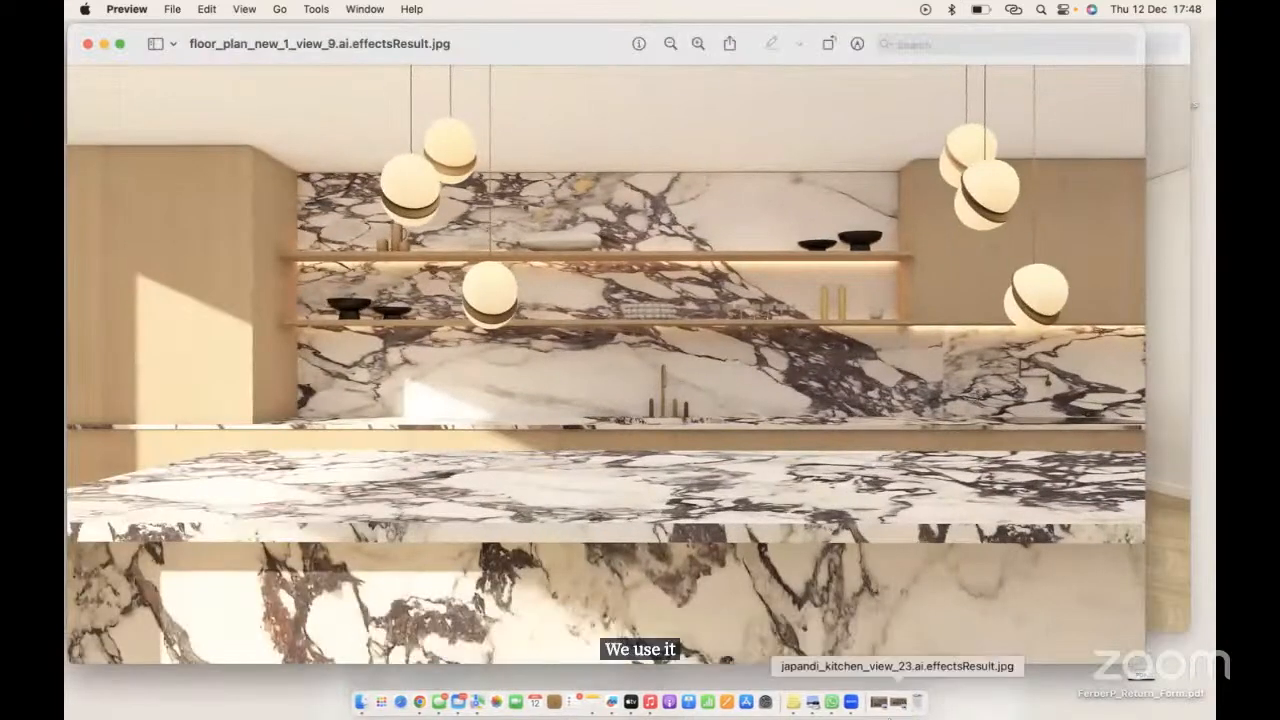
click(894, 704)
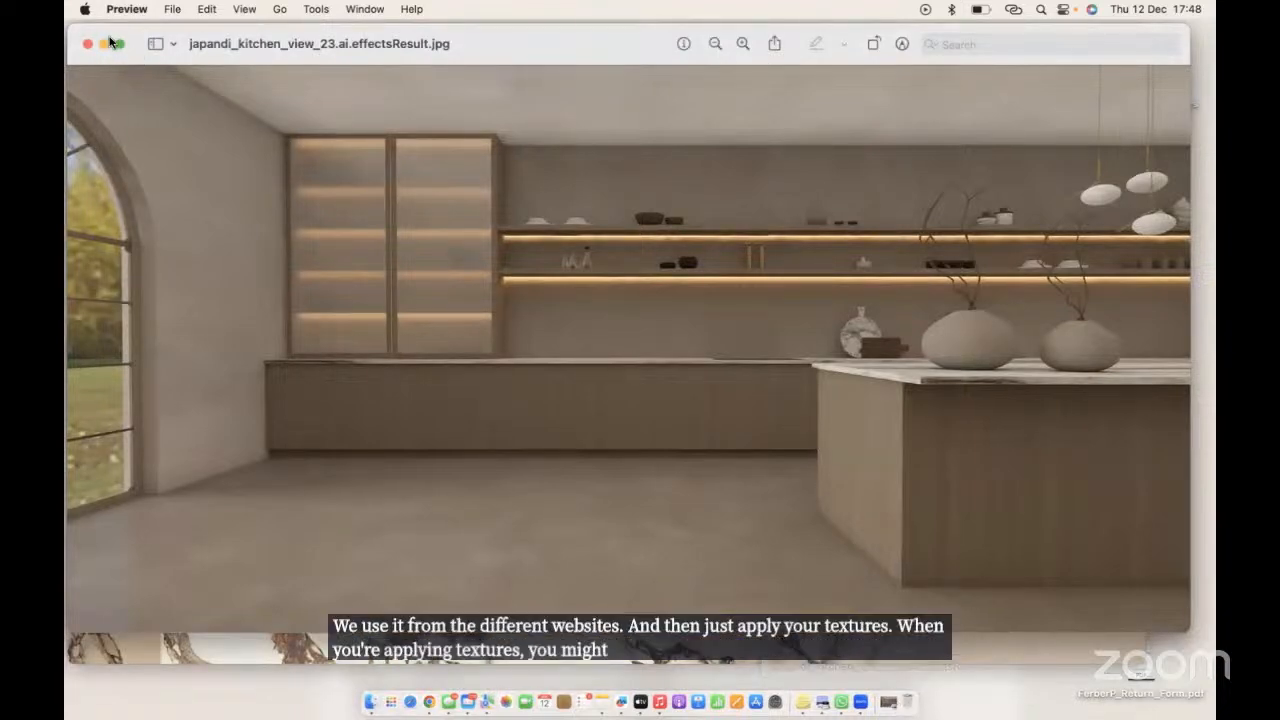
Step: Minimize the japandi_kitchen_view_23 and floor_plan renders and return to Chrome
click(101, 45)
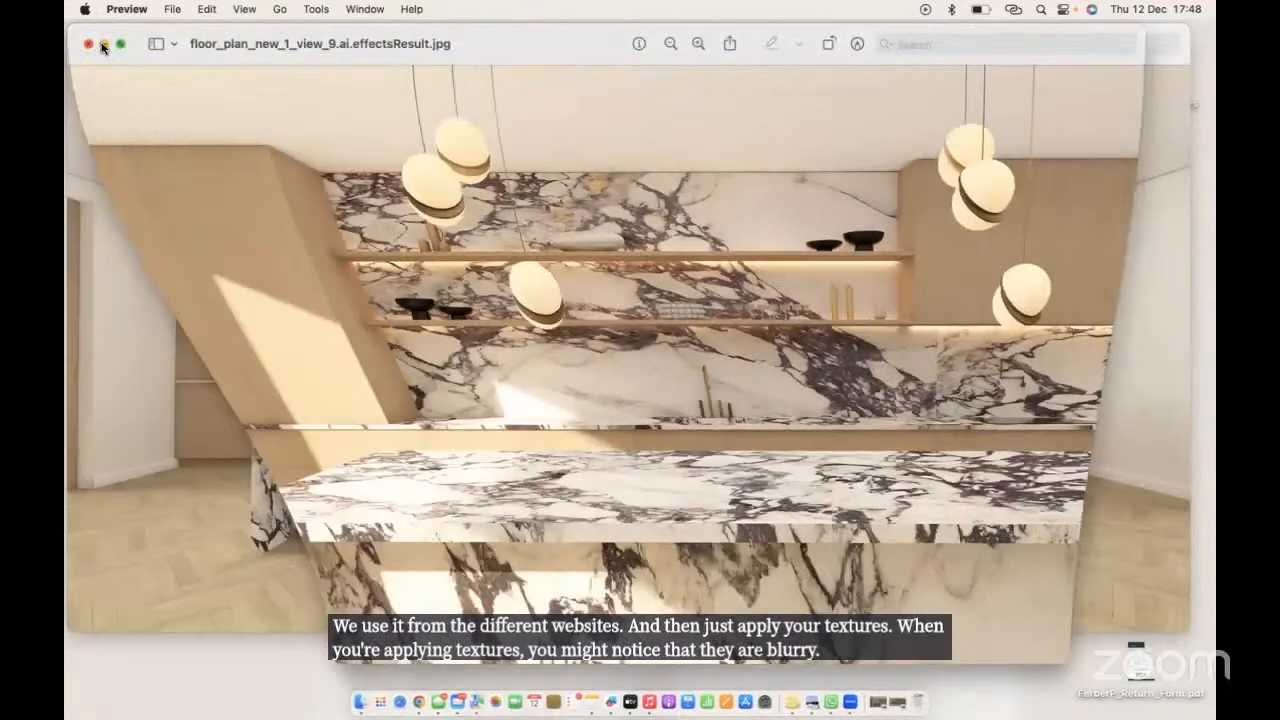
click(101, 45)
click(102, 45)
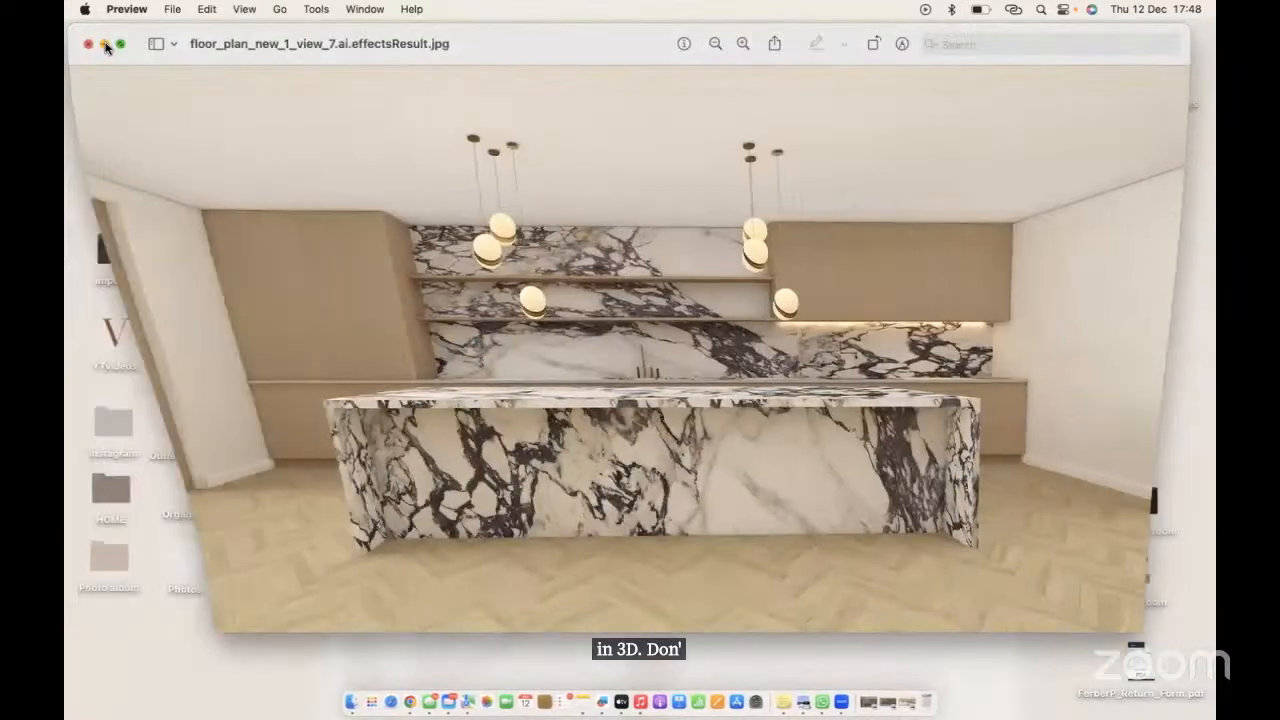
click(400, 703)
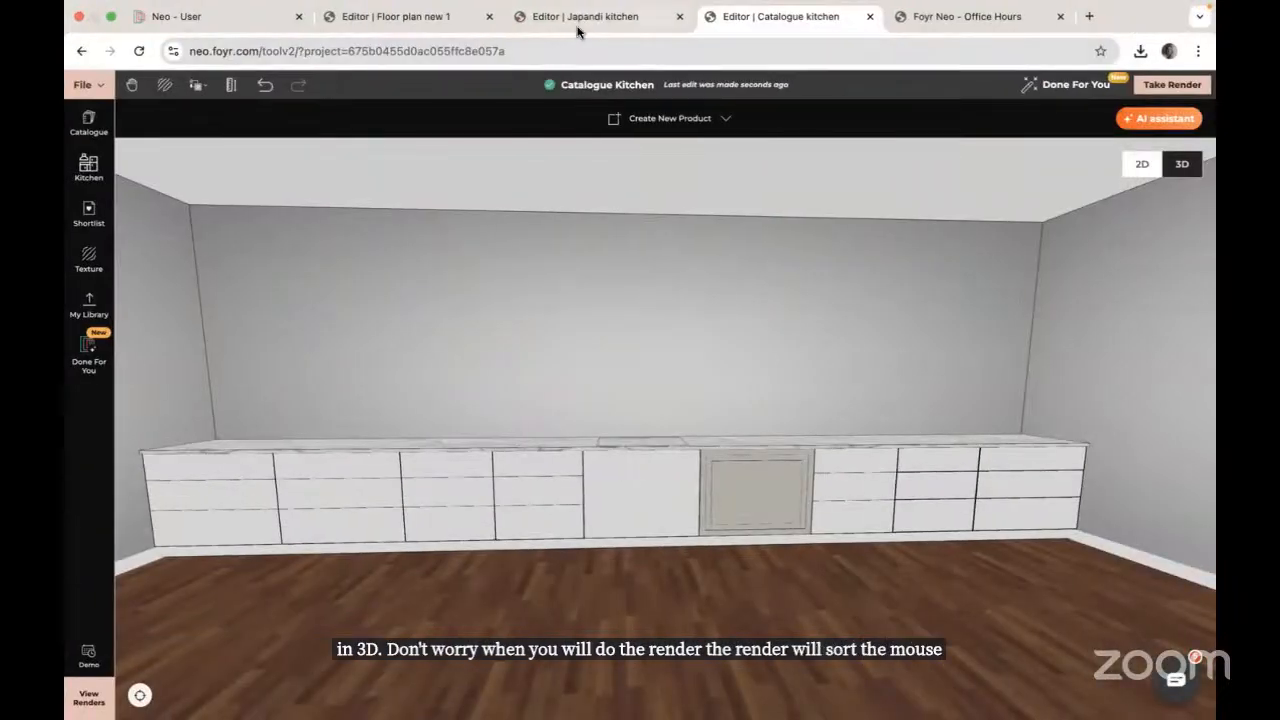
Step: Switch to the Japandi Kitchen tab, exit drawing tools and orbit to an eye-level 3D view
click(577, 28)
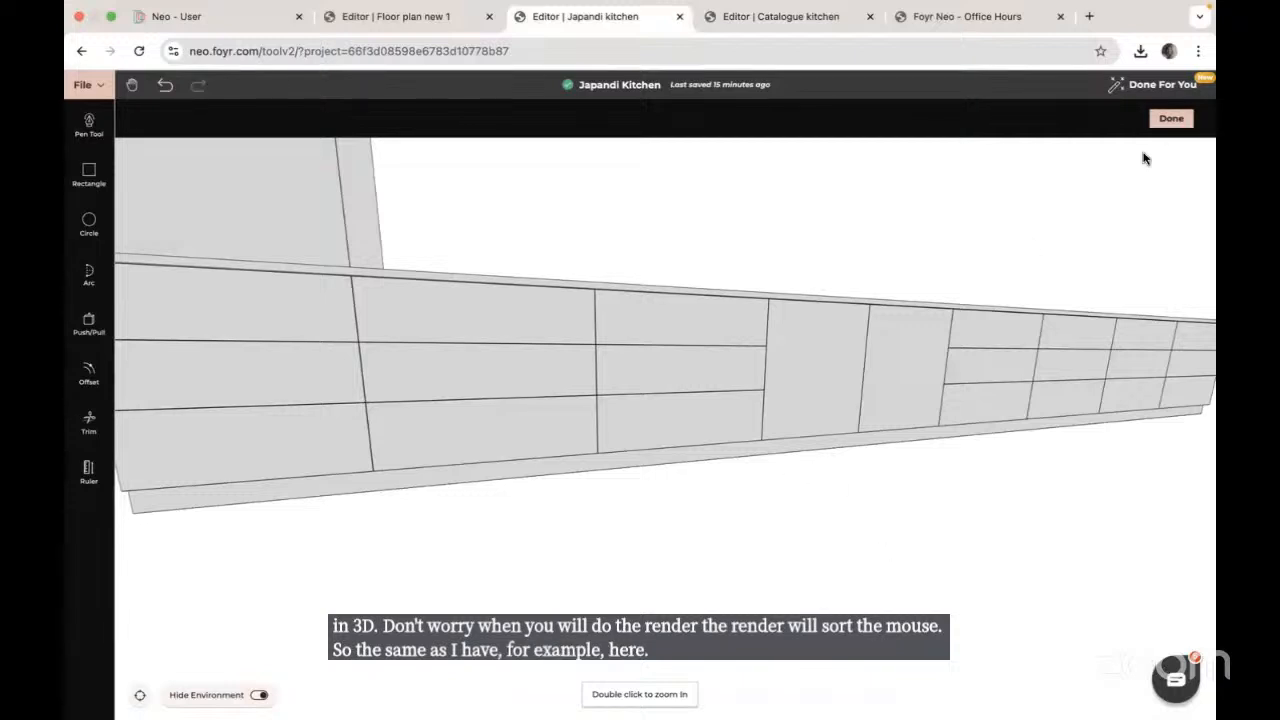
click(1170, 119)
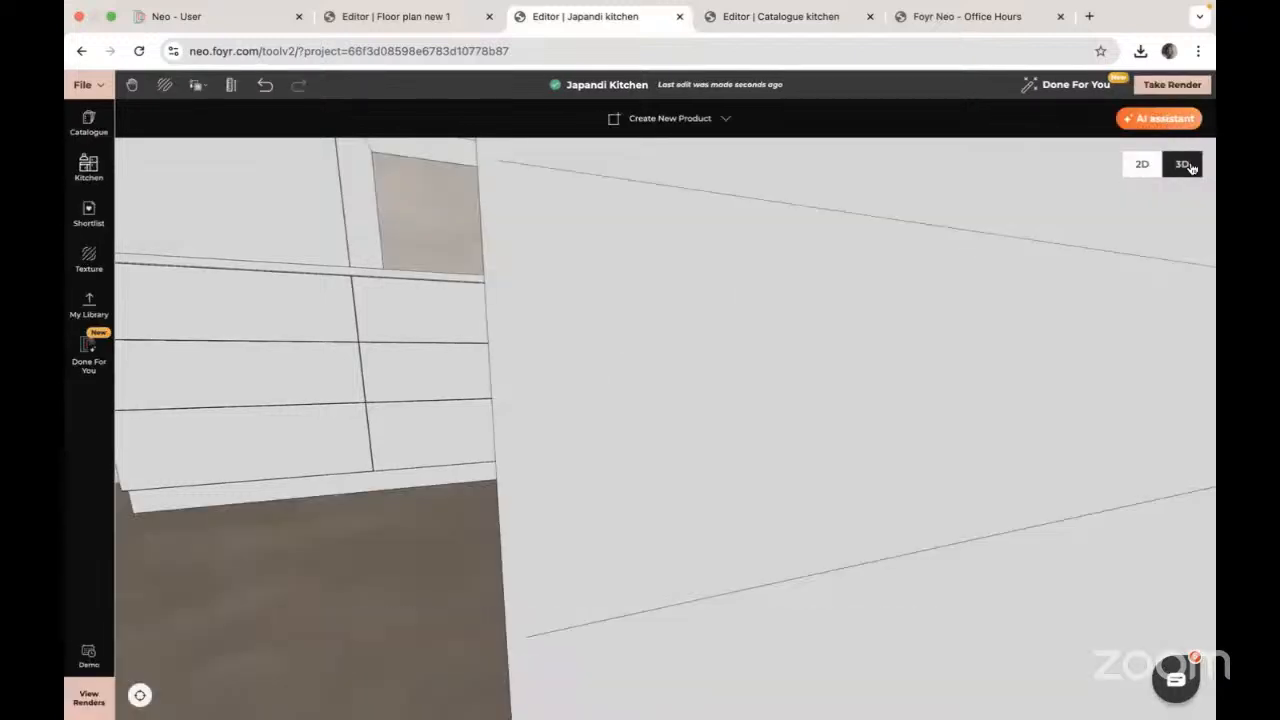
click(140, 695)
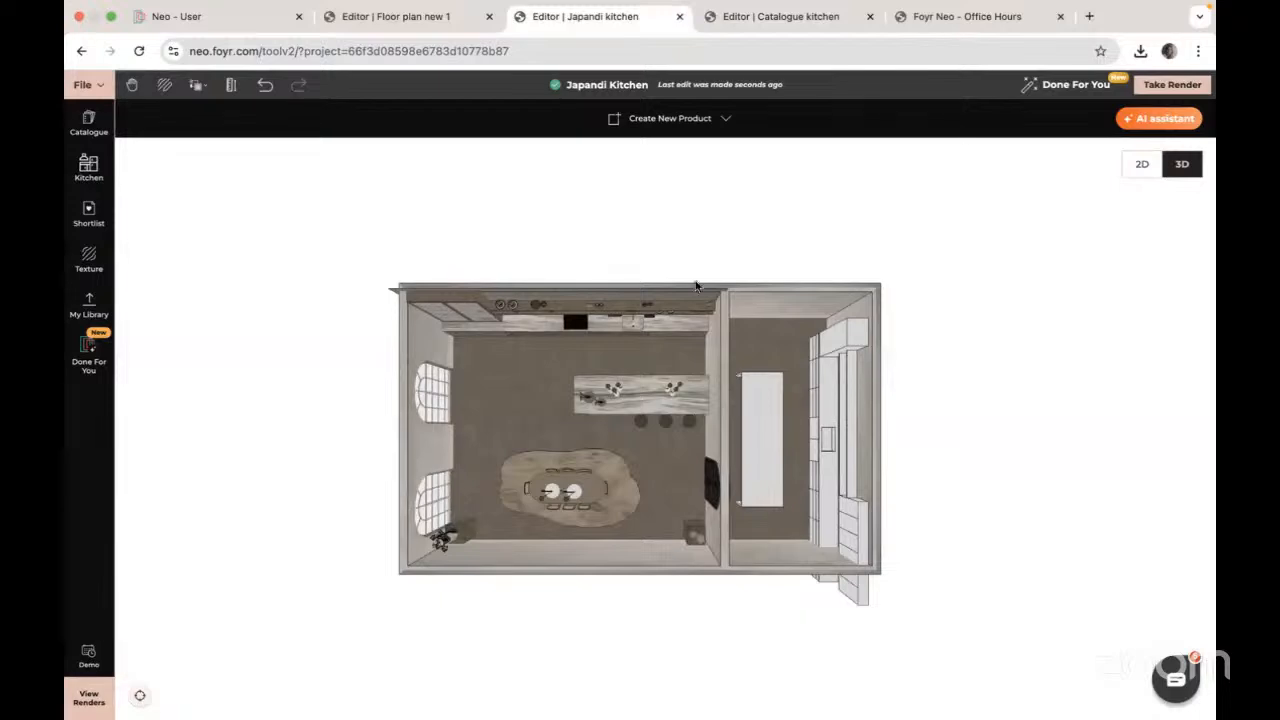
click(604, 334)
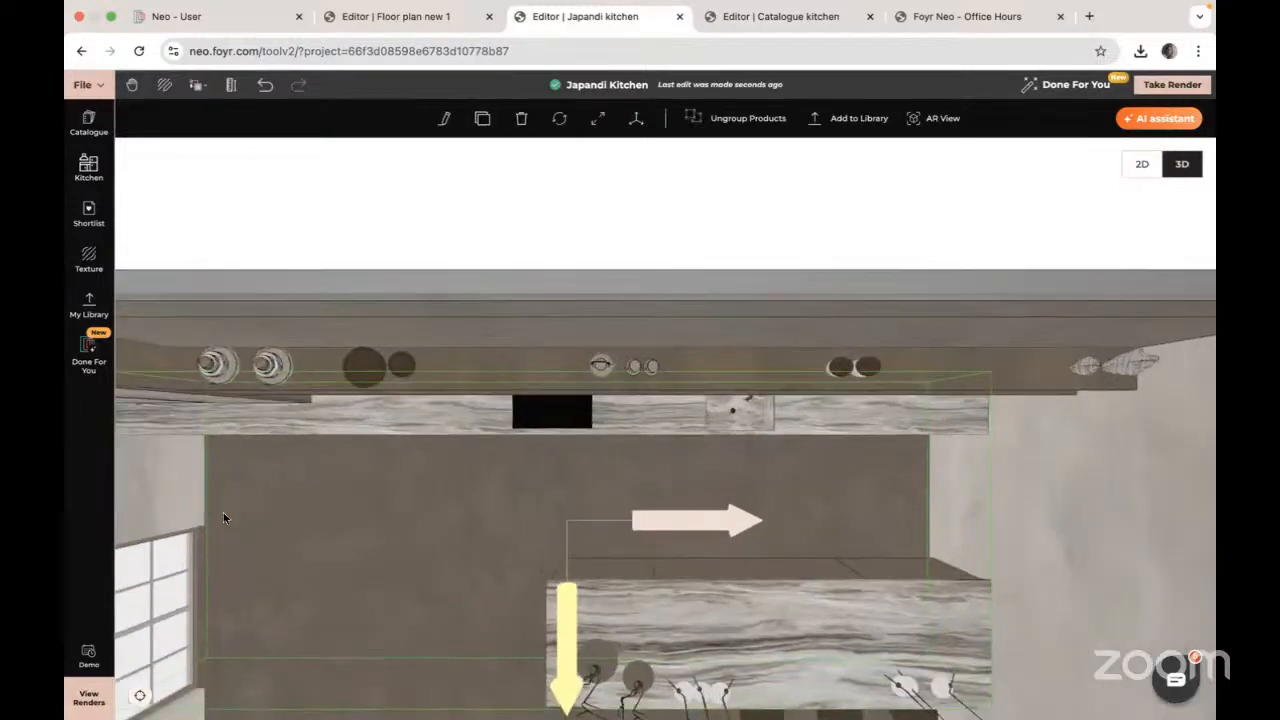
drag(352, 562, 471, 442)
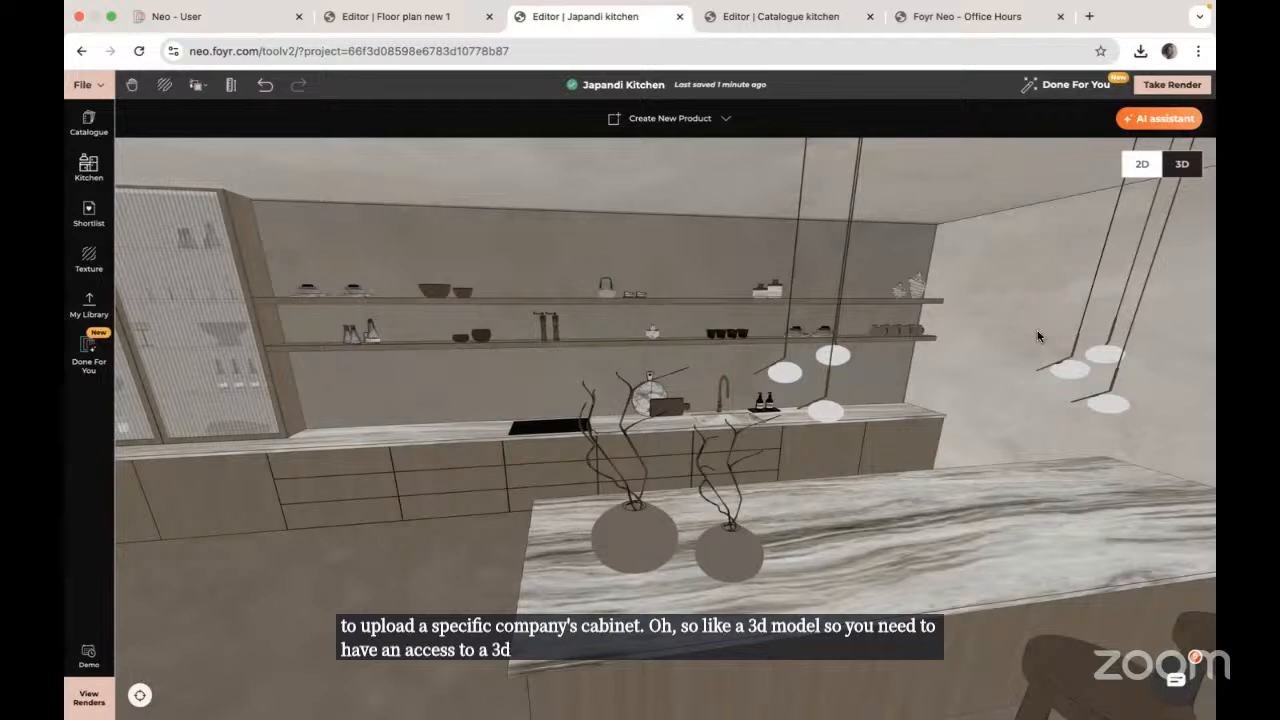
Step: Open My Library and start a custom model upload (.OBJ or .FBX, up to 30mb)
click(88, 305)
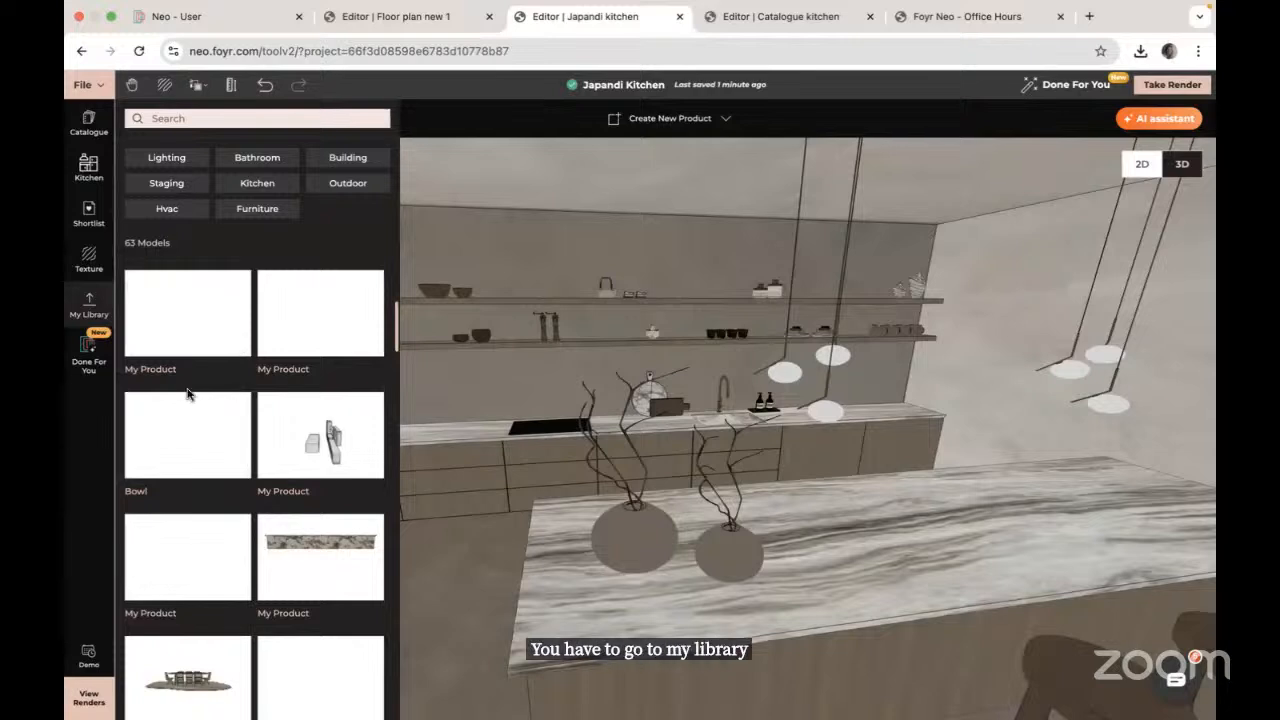
scroll(215, 400, down, 2)
scroll(216, 406, up, 3)
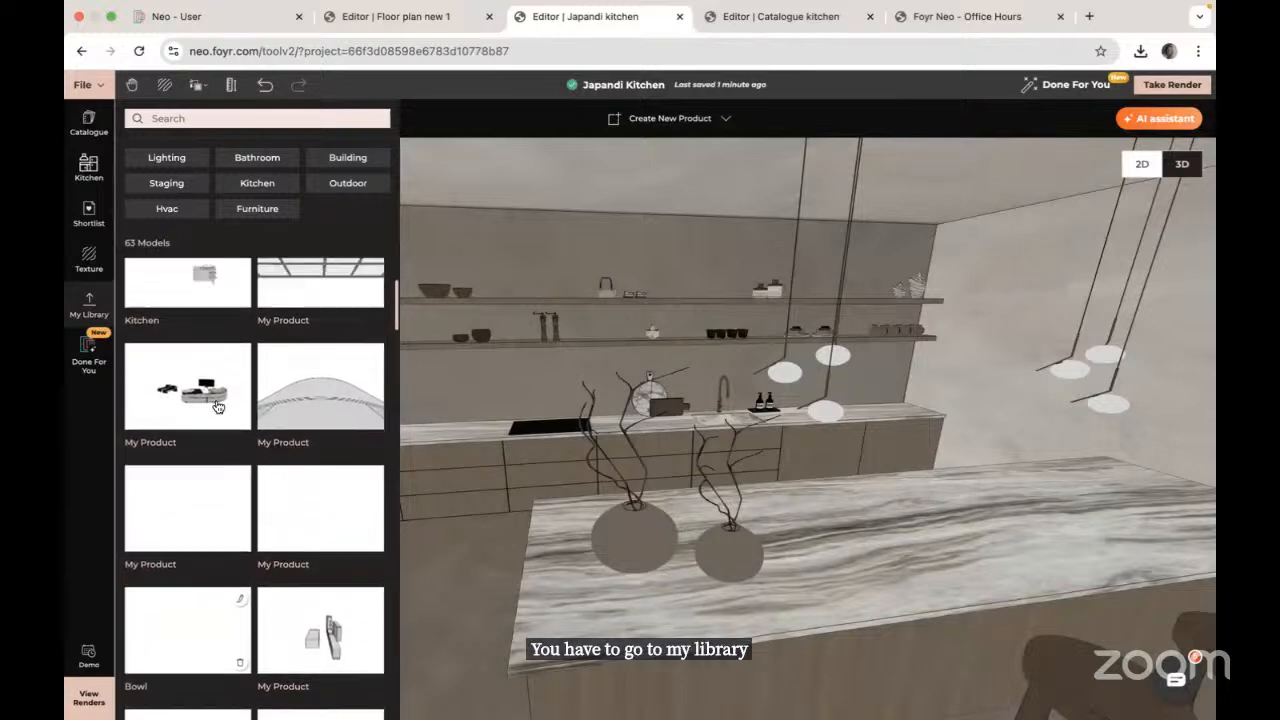
click(190, 316)
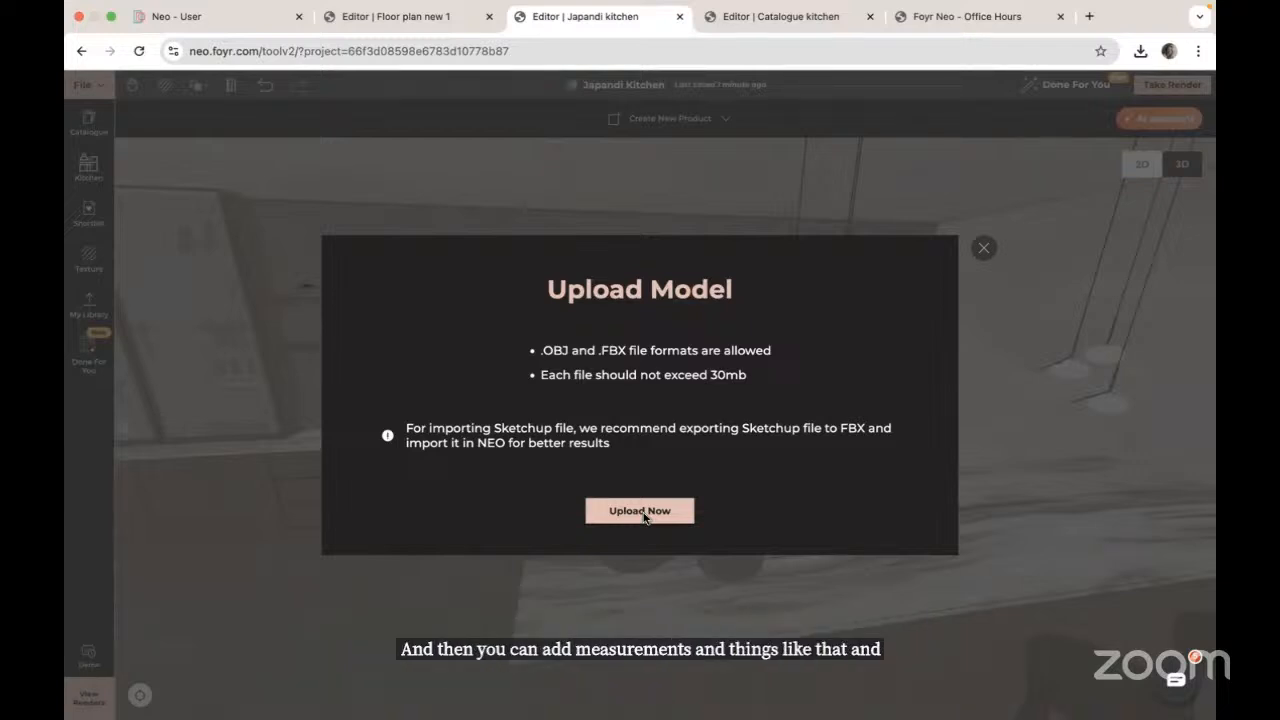
Step: Close the Upload Model dialog to bring back the Japandi kitchen 3D scene
click(985, 249)
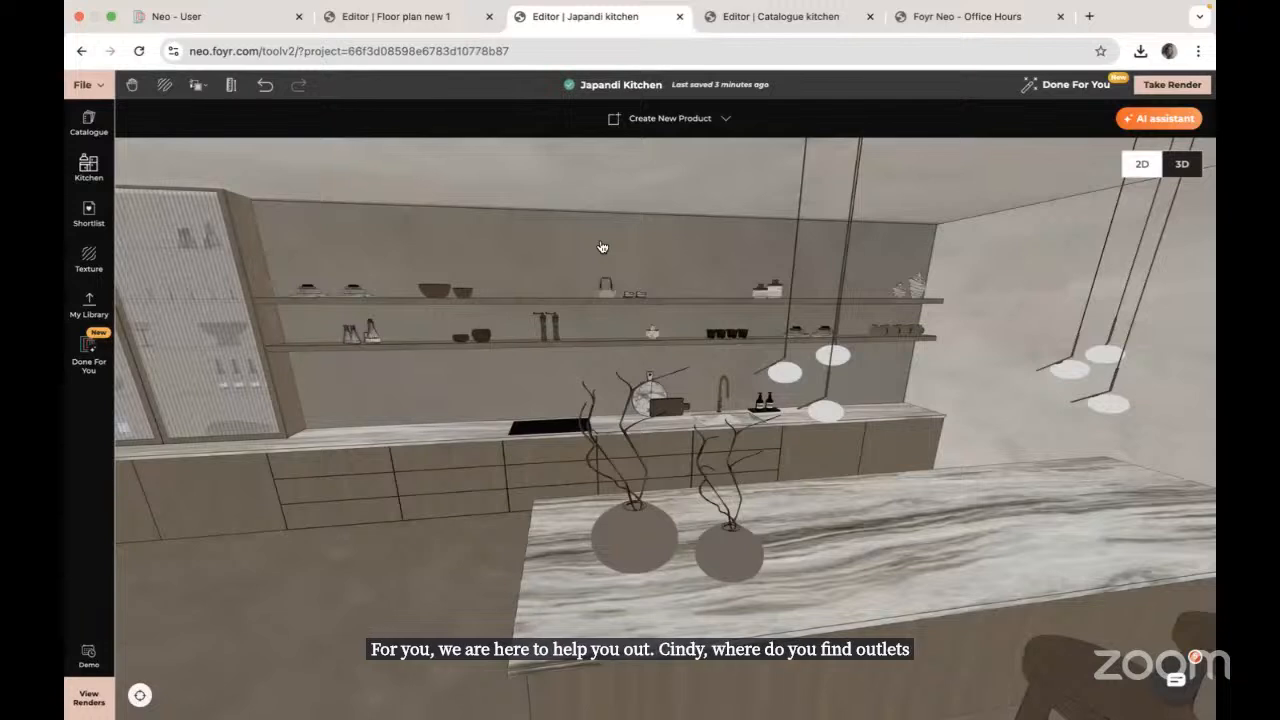
Step: Search the product catalogue for 'socket'
click(89, 123)
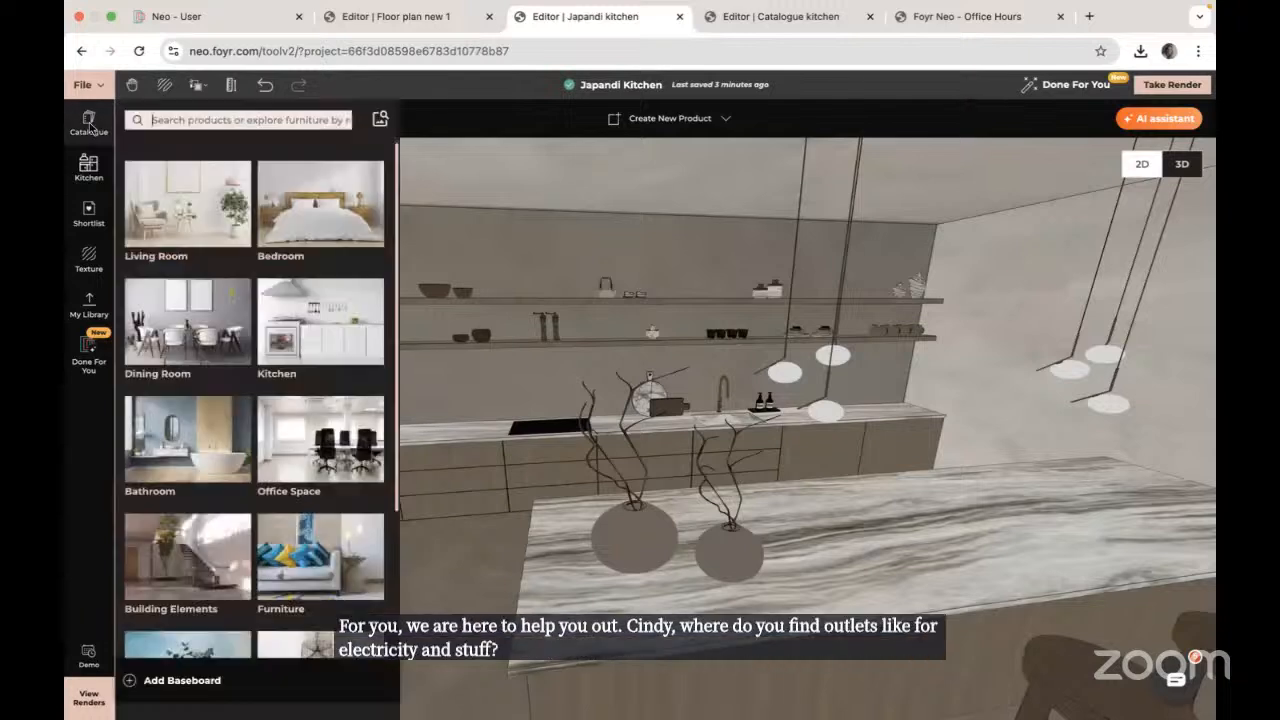
click(168, 120)
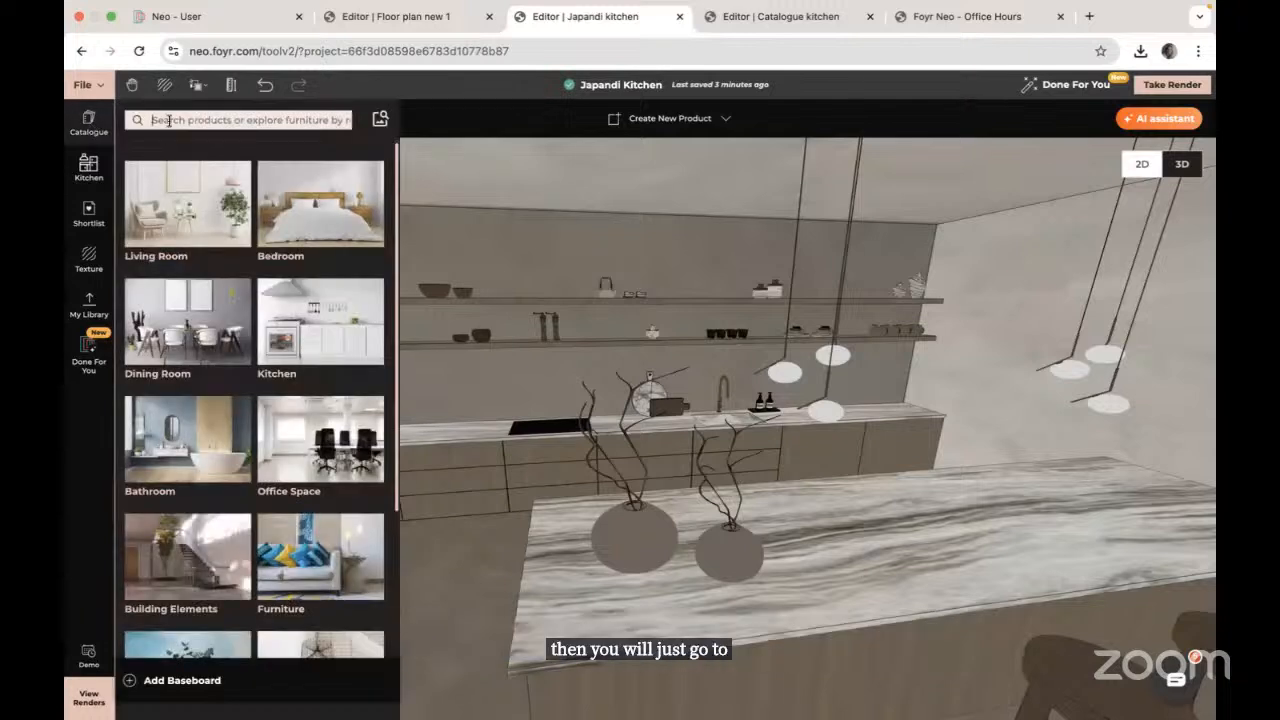
text(socket)
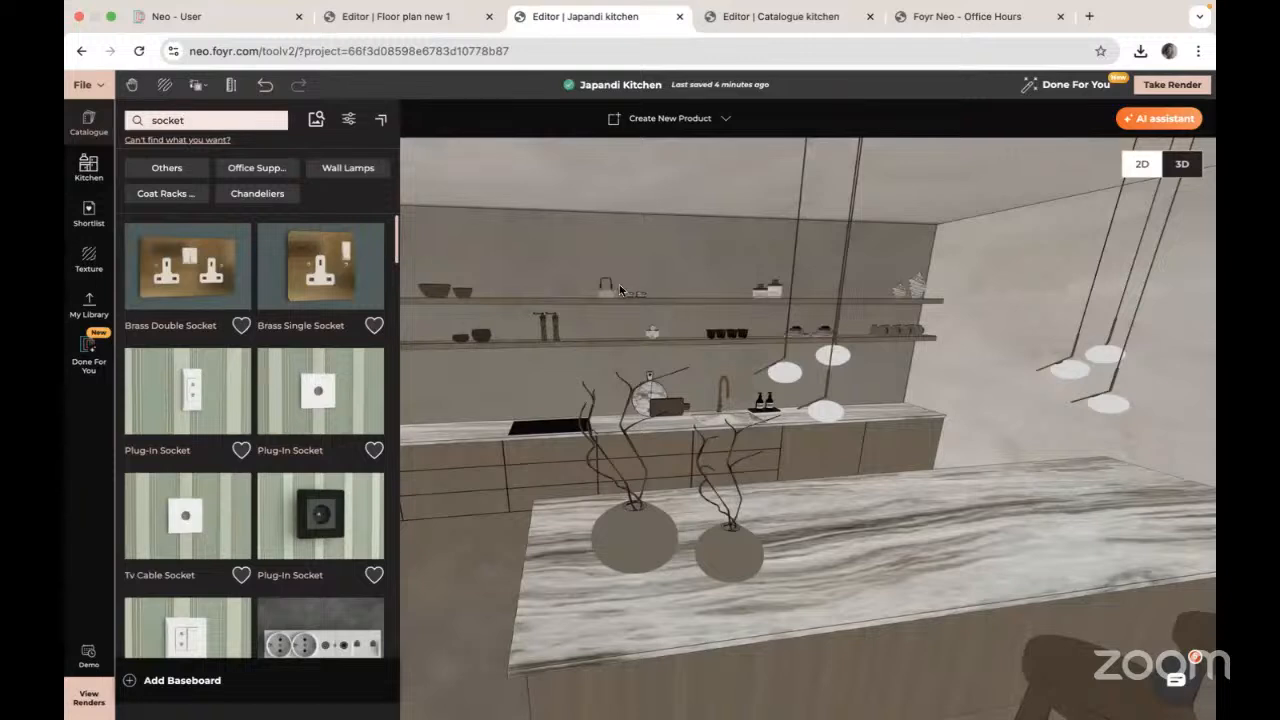
click(89, 124)
Step: Clear the socket search, browse Building Elements, then close the catalogue
click(92, 126)
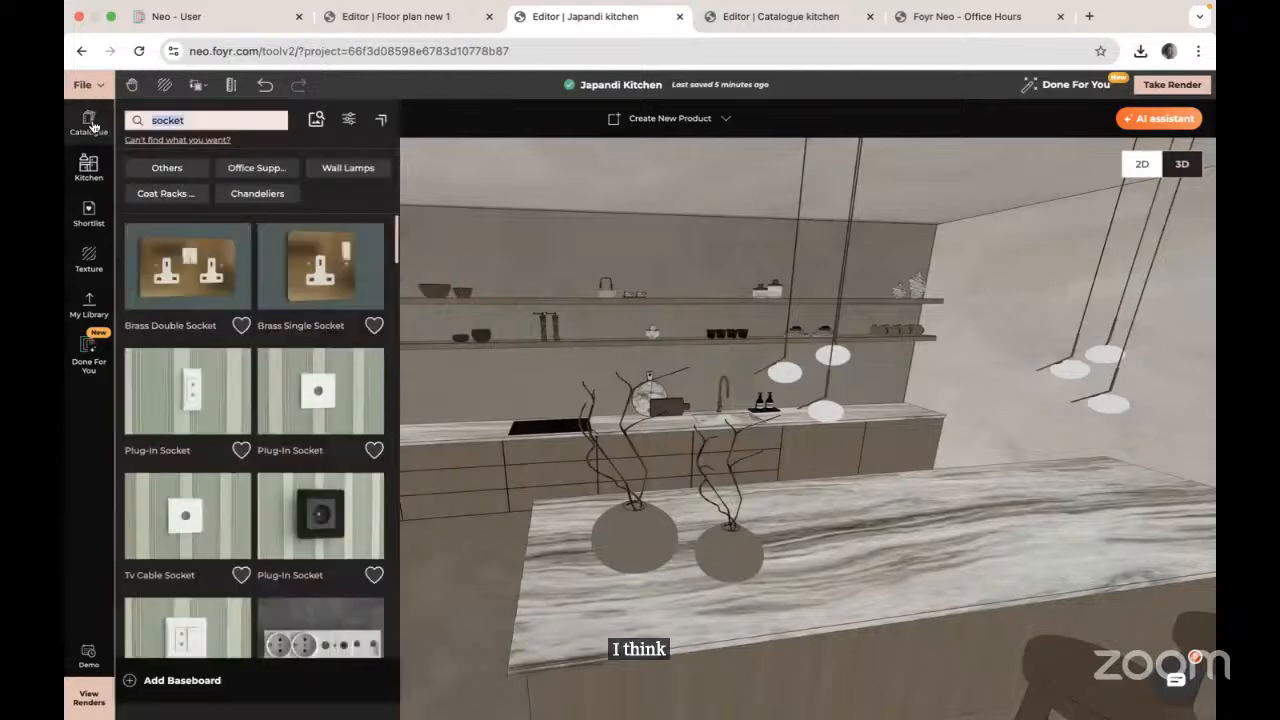
key(BackSpace)
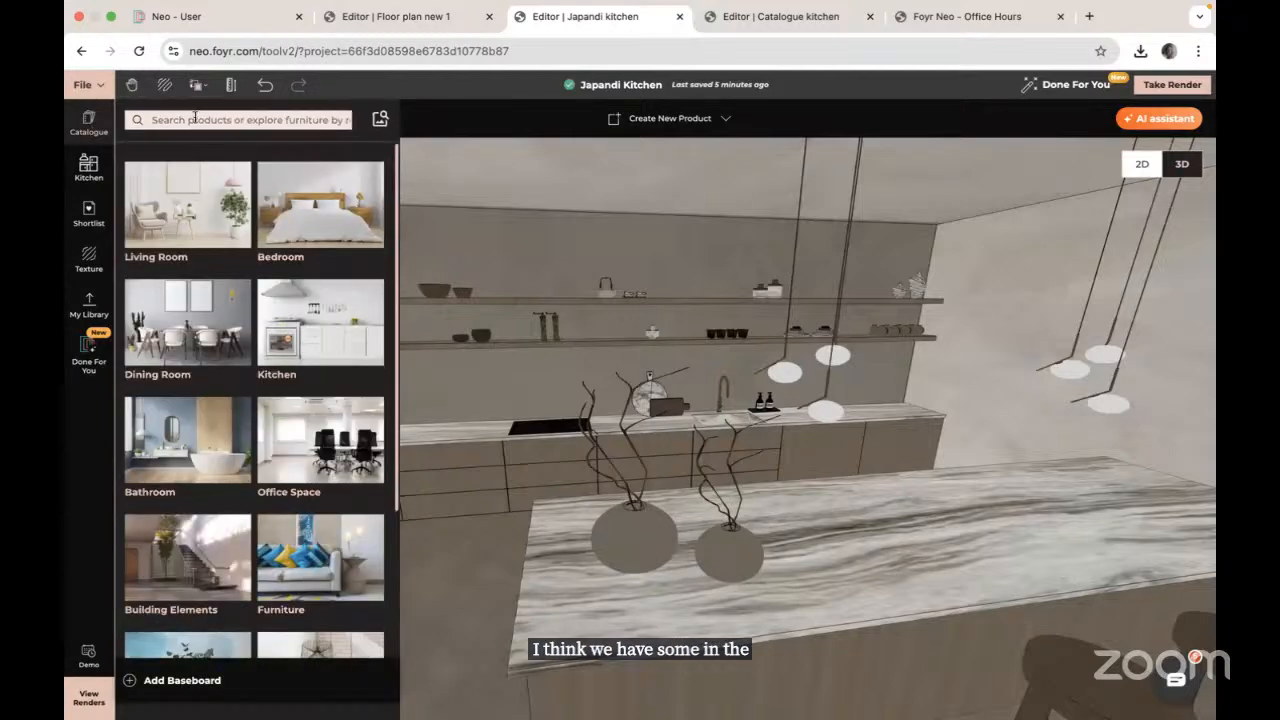
scroll(208, 448, down, 2)
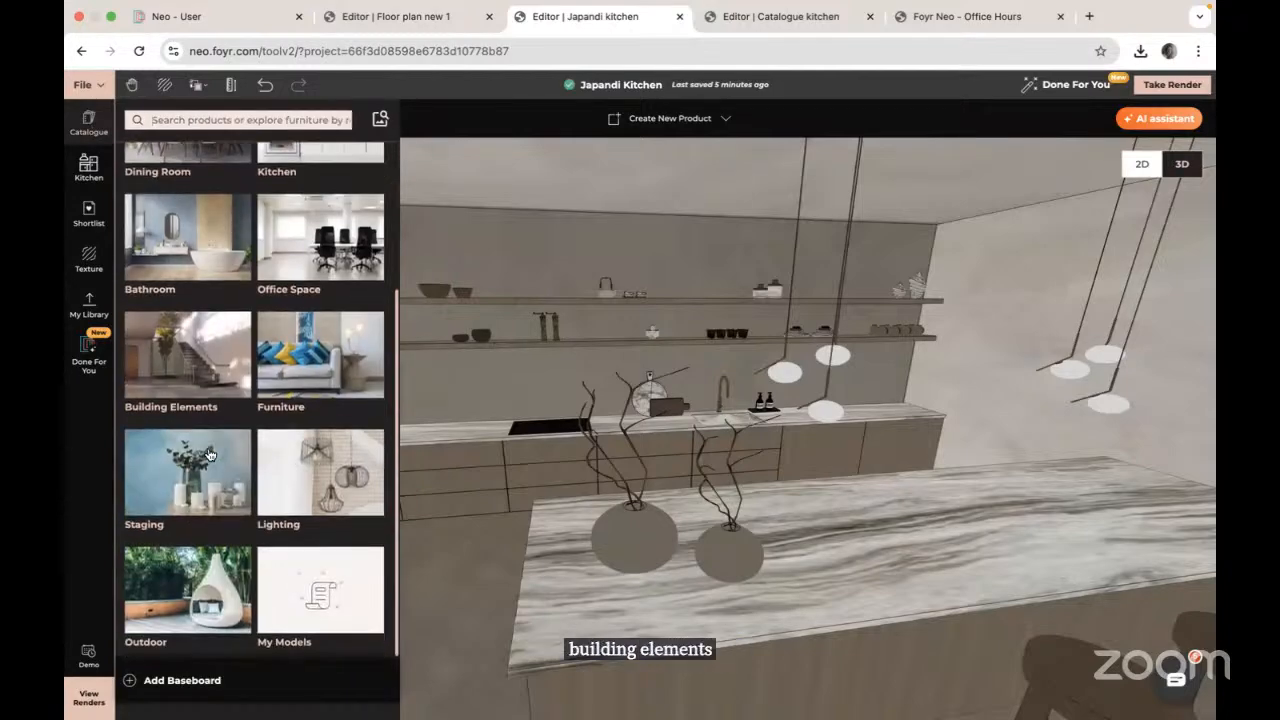
click(191, 360)
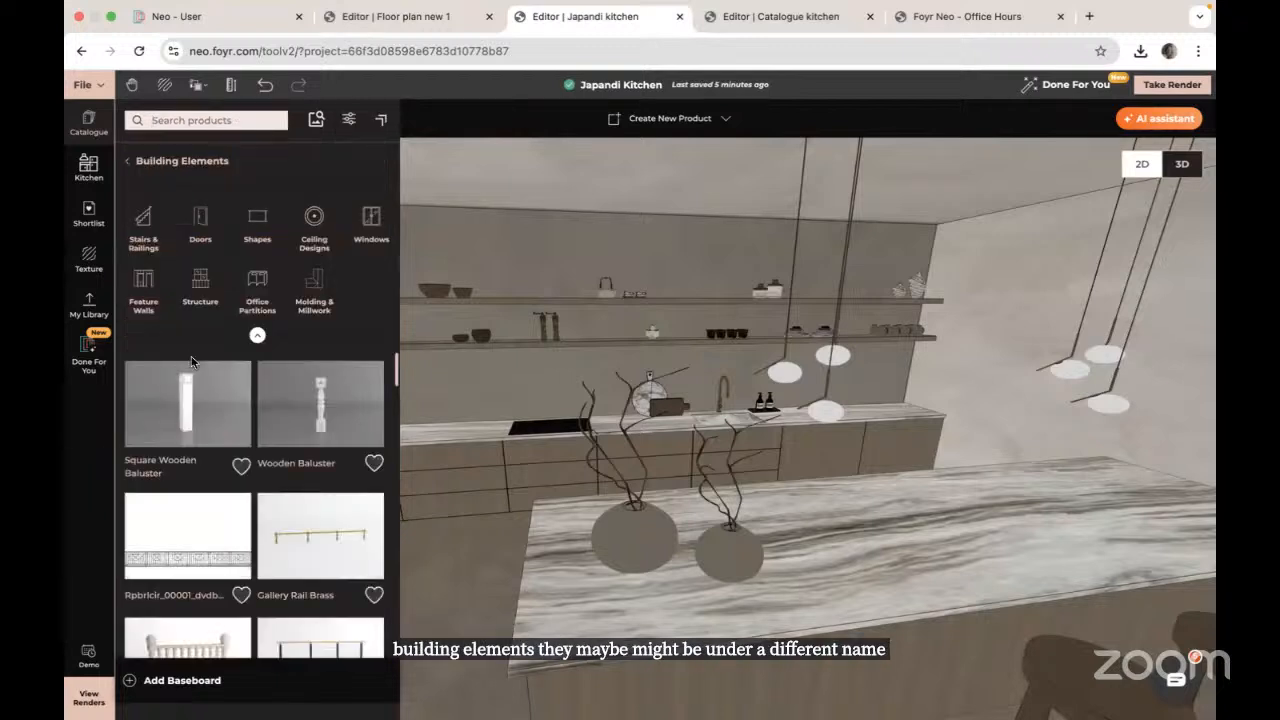
click(129, 164)
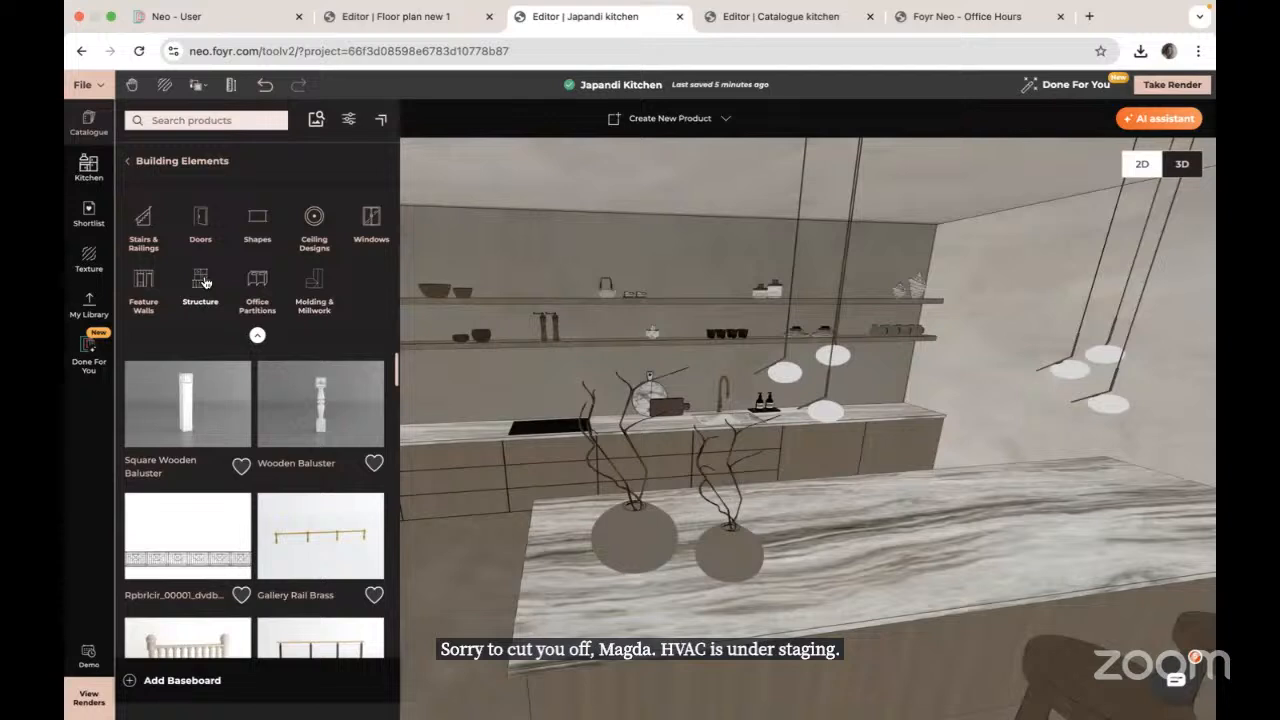
click(127, 166)
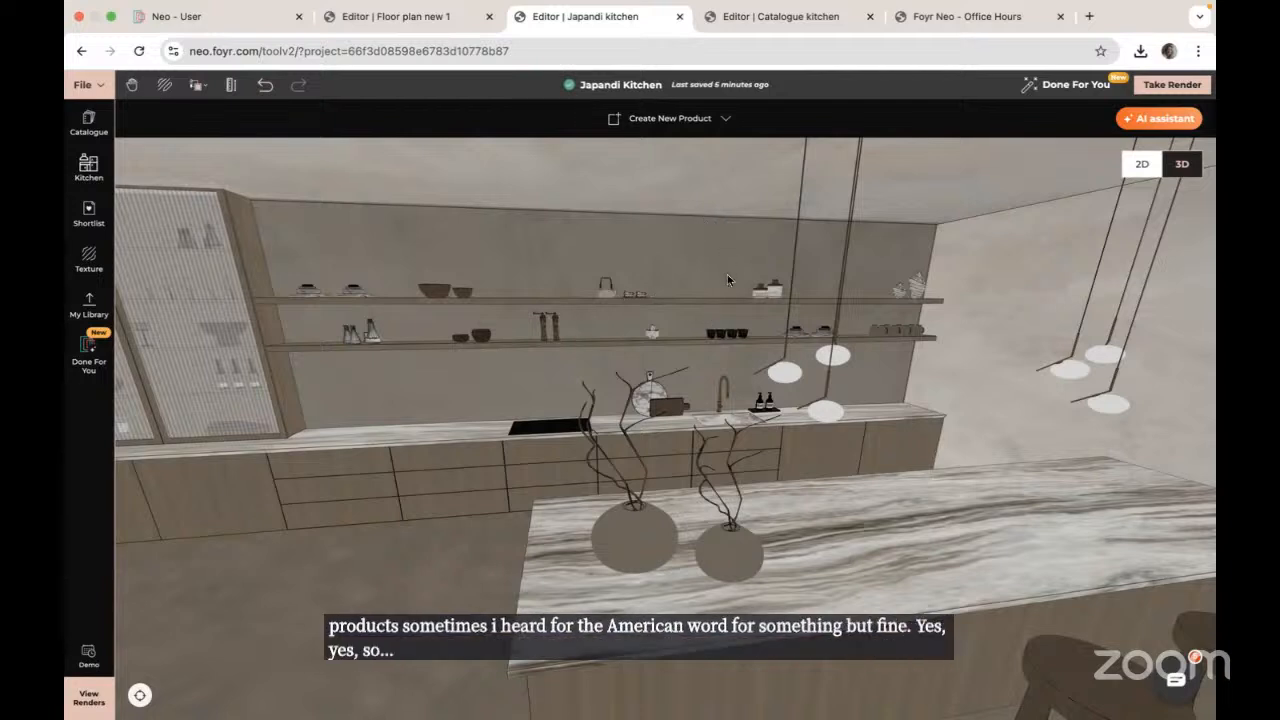
Step: Browse the catalogue's Staging category, then show Kitchen Inspirations with its 8 cabinet styles
click(88, 125)
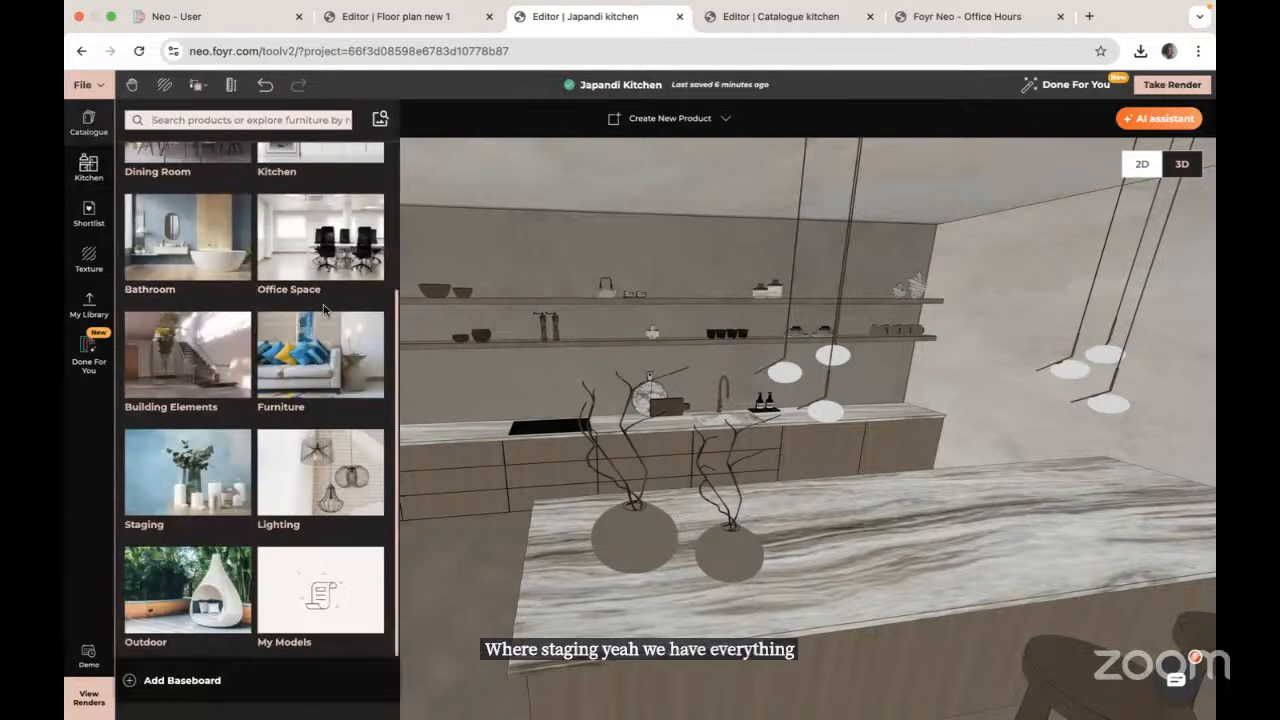
click(191, 516)
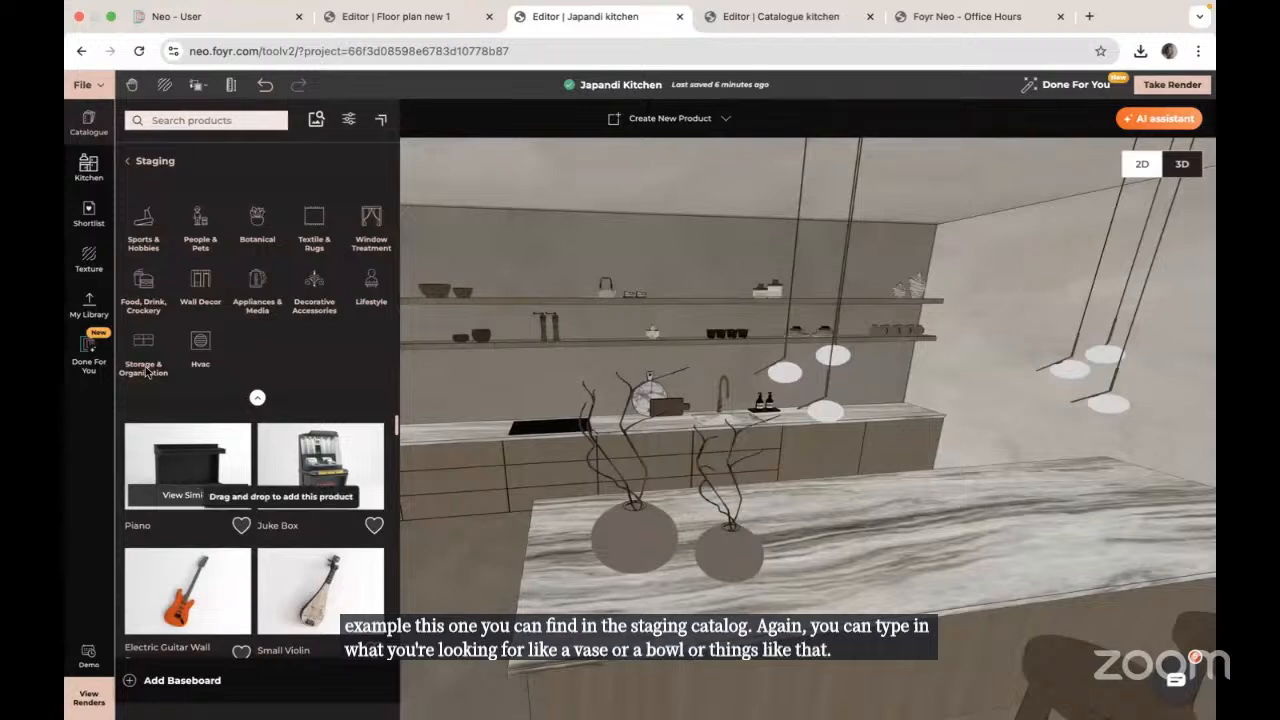
click(88, 170)
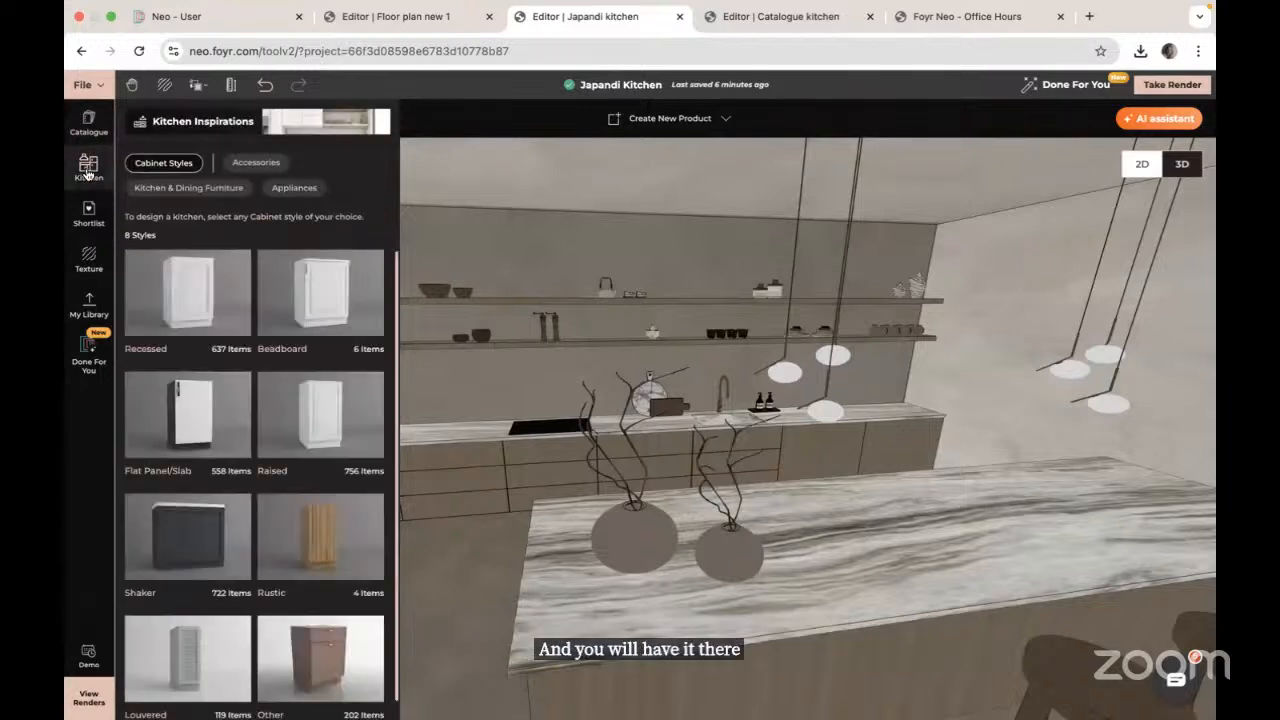
Step: Browse kitchen Accessories products, close the panel, and view the kitchen from higher up
click(258, 163)
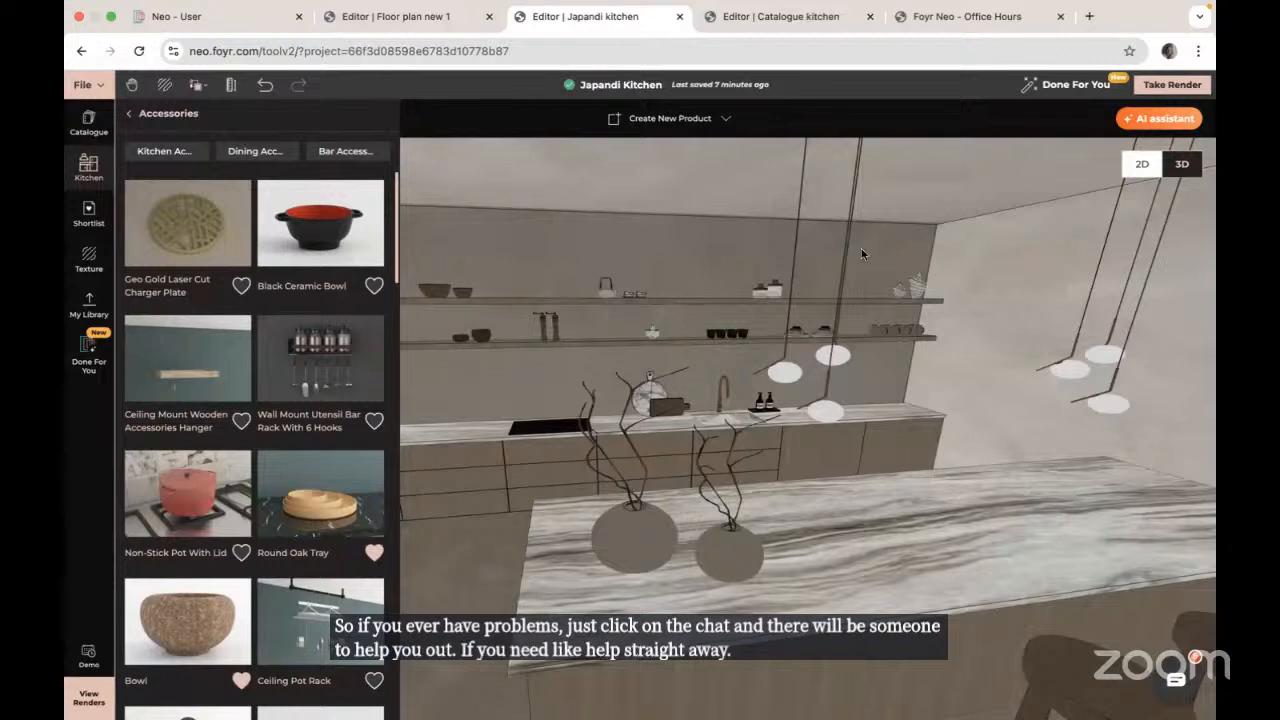
click(76, 534)
drag(990, 577, 915, 703)
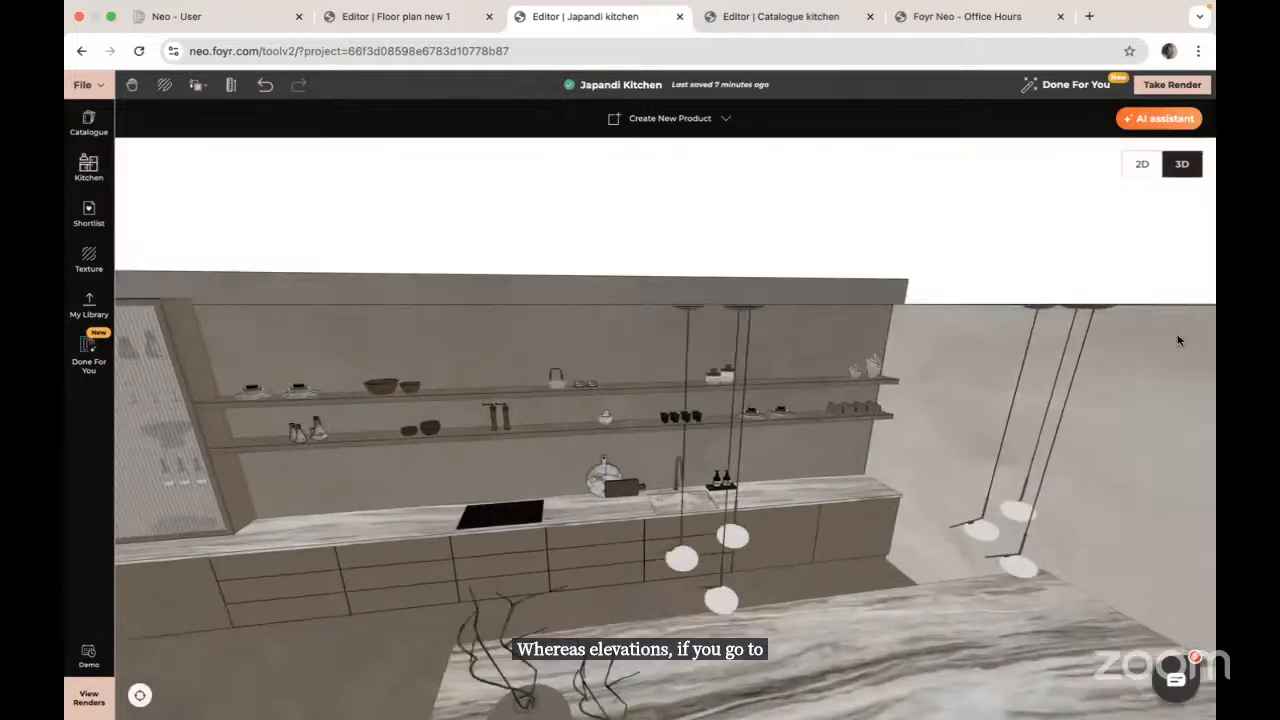
Step: Switch to the 2D plan export view and start choosing an elevation
click(1142, 164)
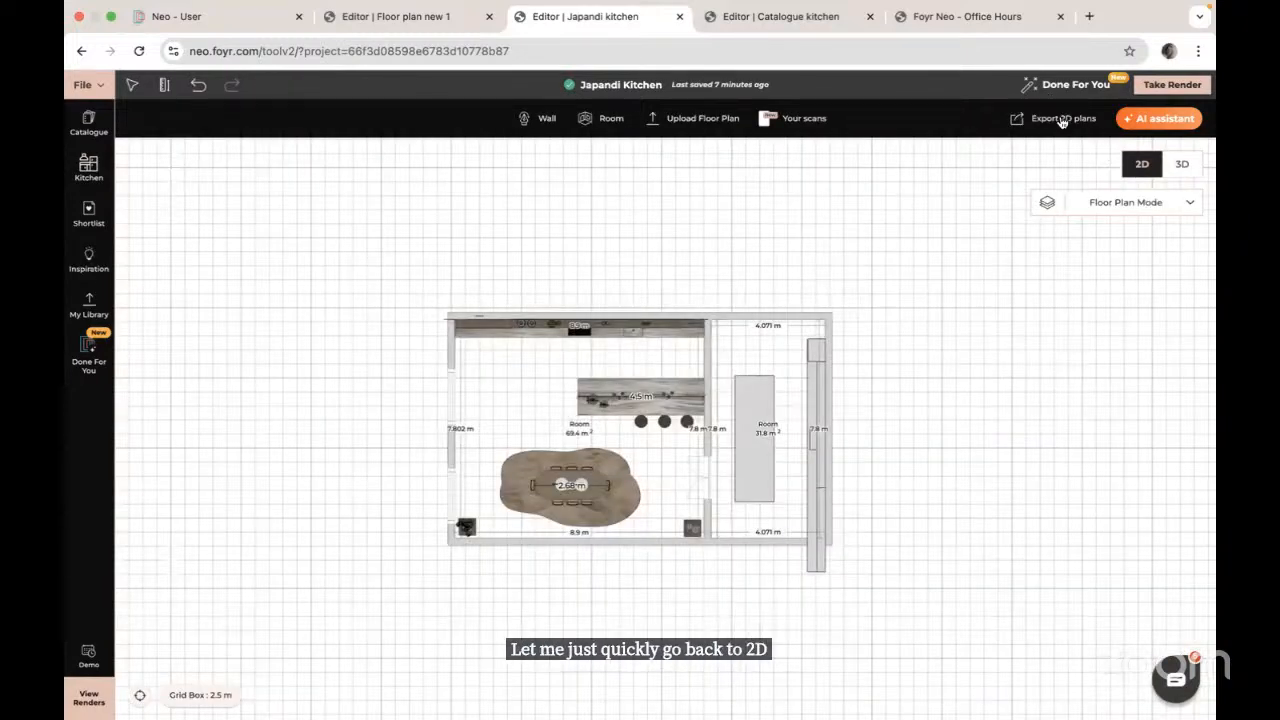
click(1062, 120)
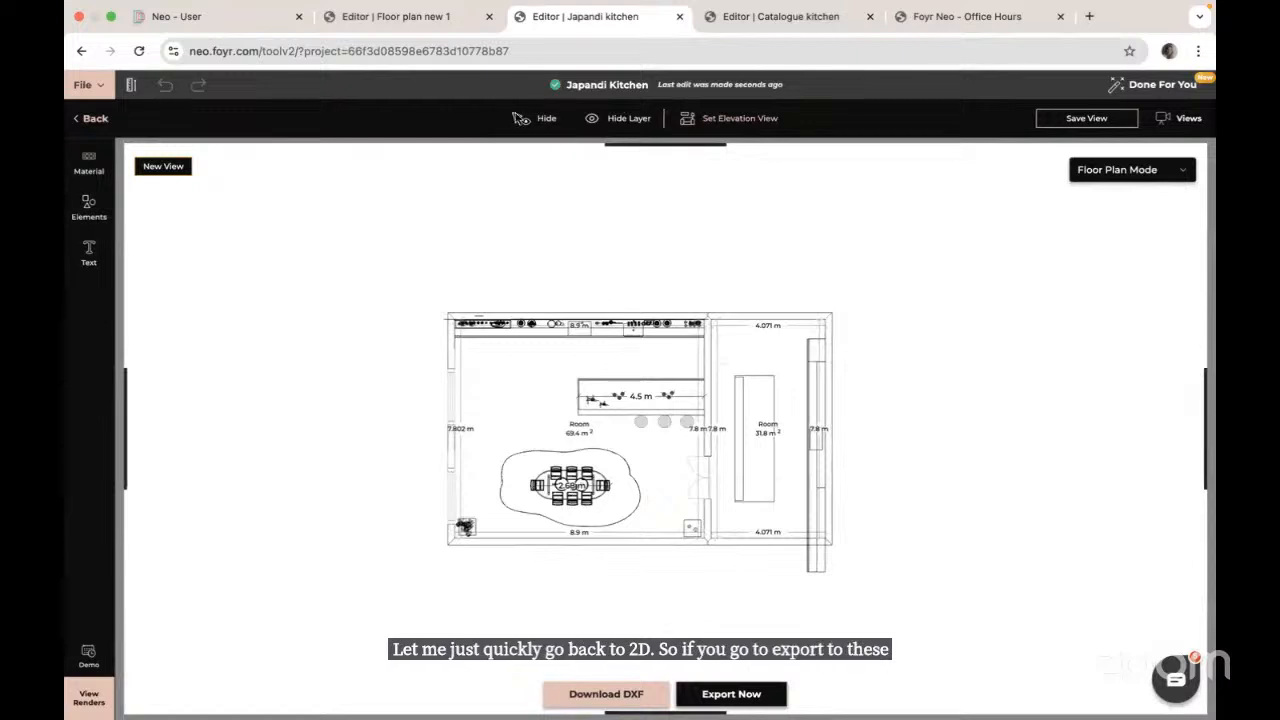
click(742, 120)
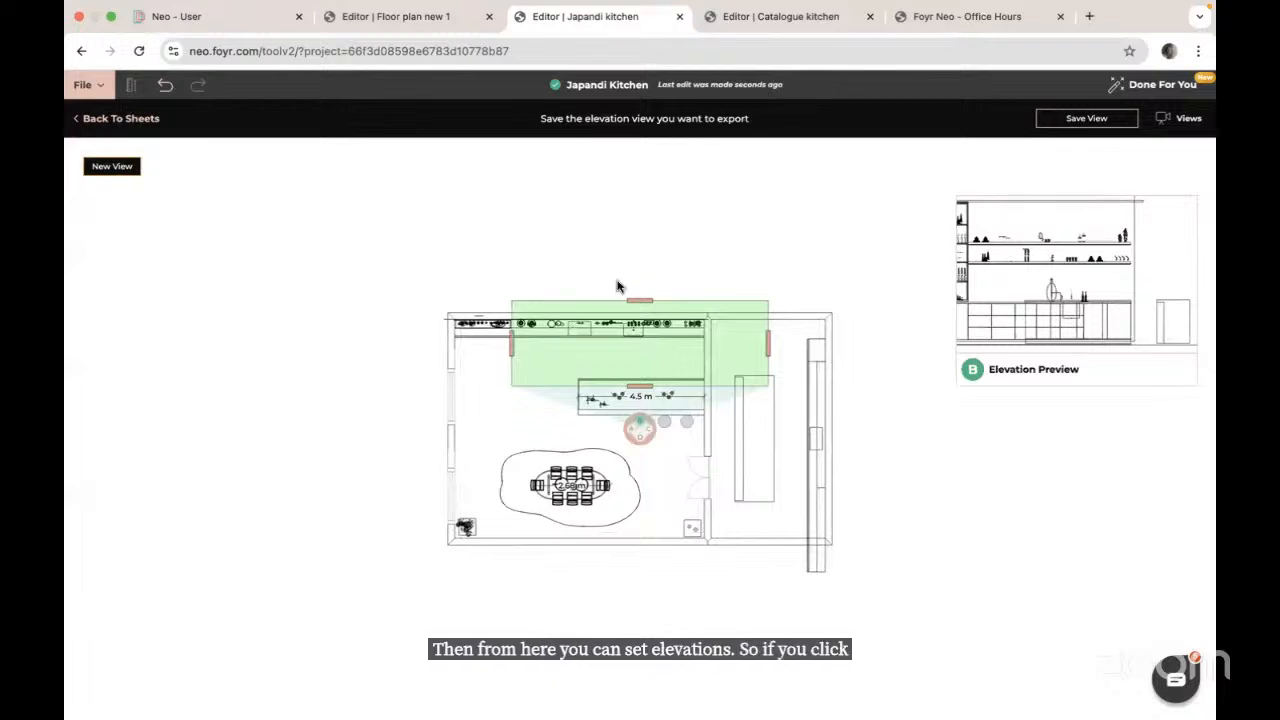
Step: Aim the elevation marker at wall B and crop its band to the counter wall
click(638, 428)
click(640, 420)
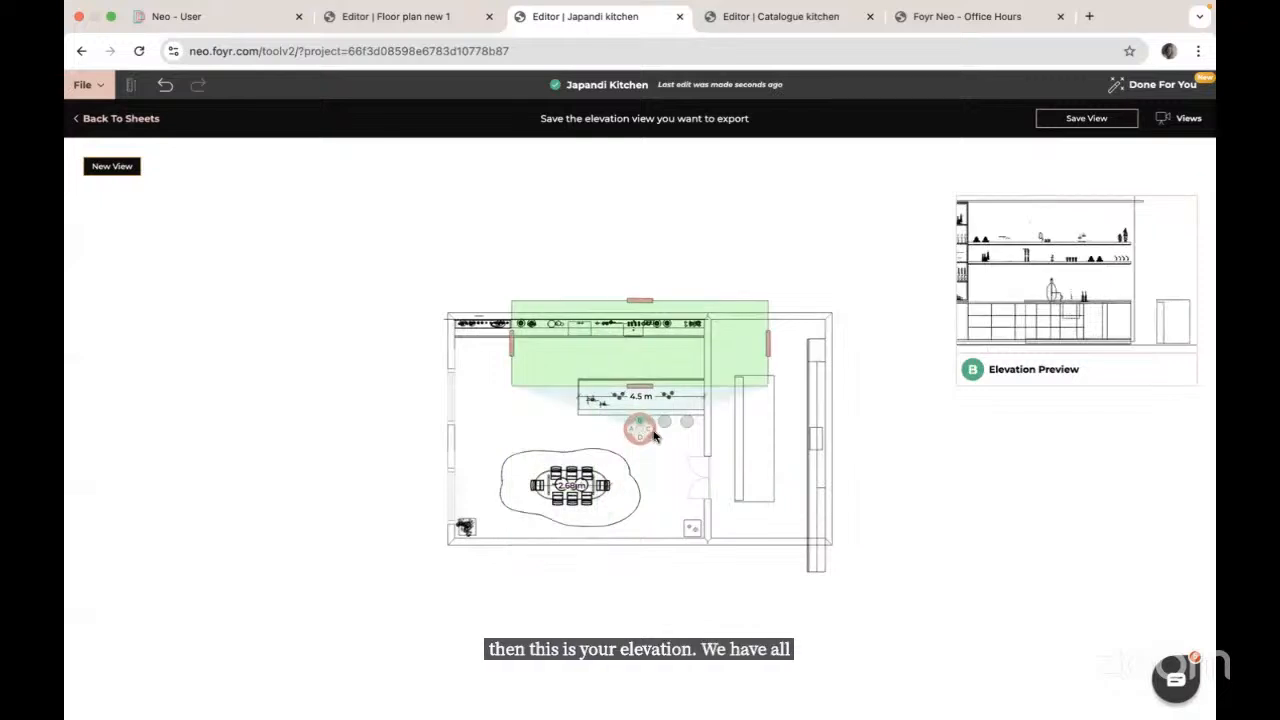
click(640, 438)
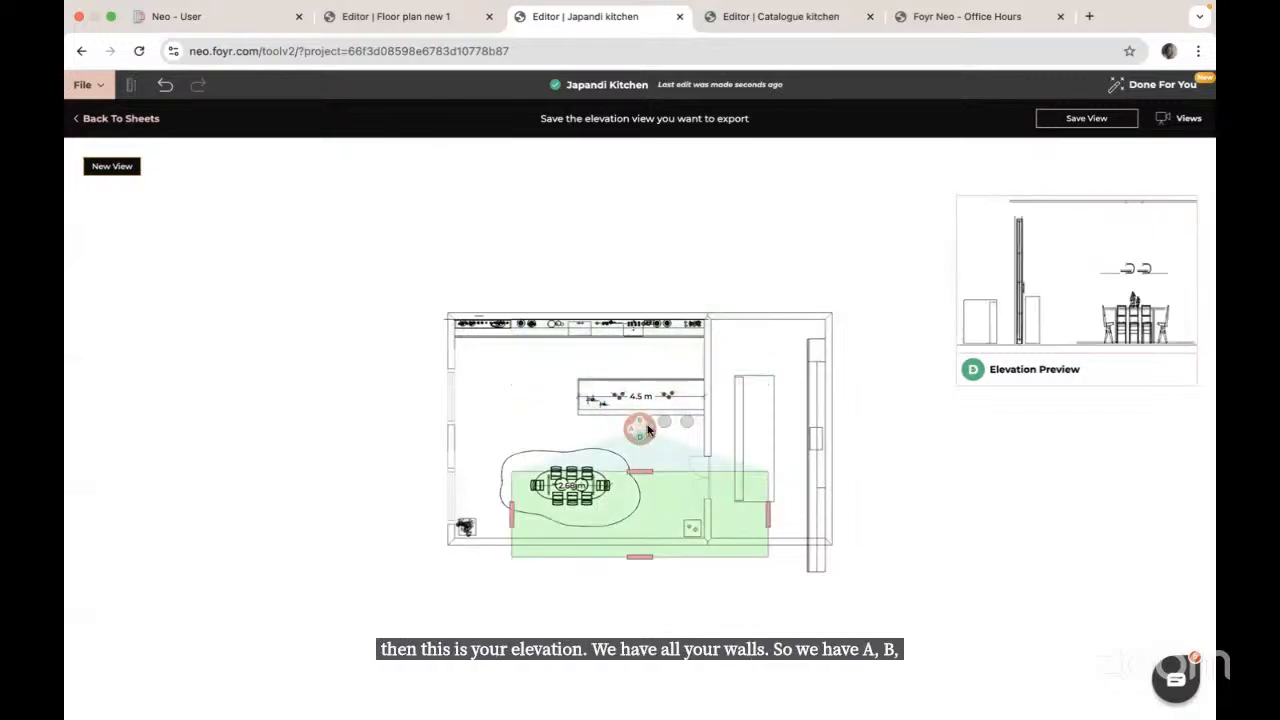
click(640, 423)
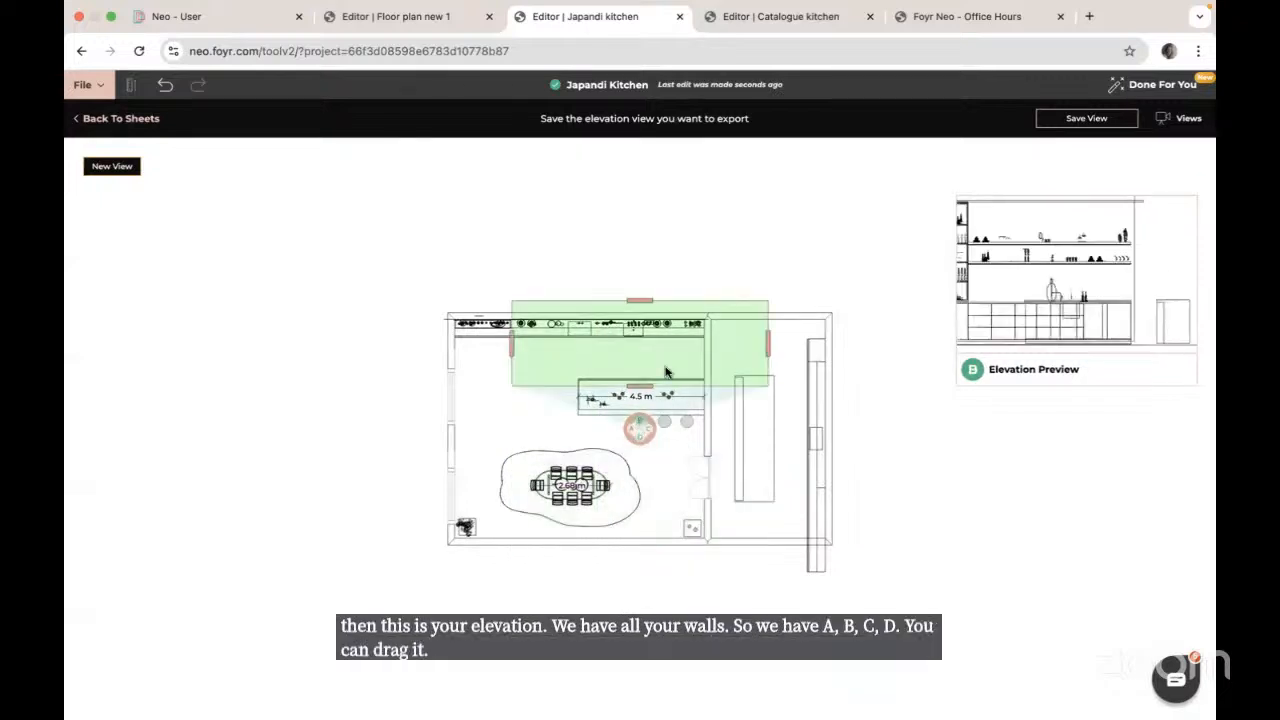
mouse_move(641, 432)
mouse_down()
mouse_move(560, 418)
mouse_move(595, 421)
mouse_move(563, 419)
mouse_move(584, 413)
mouse_up()
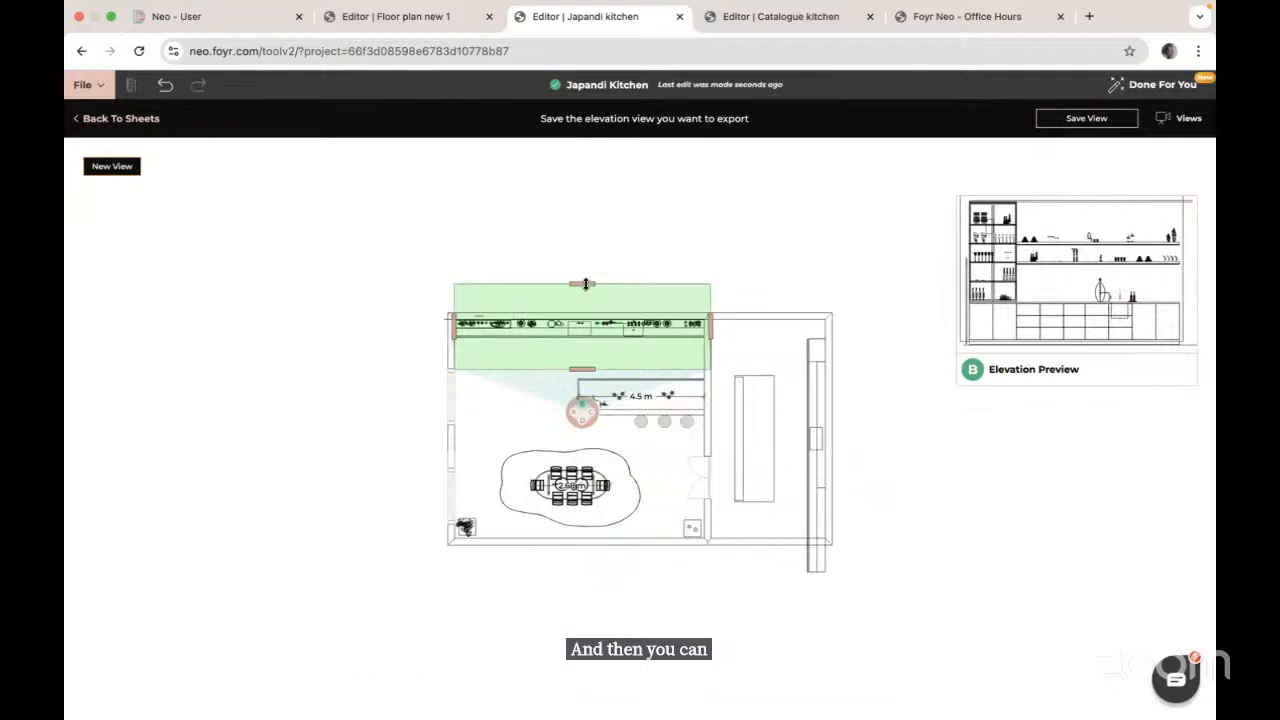
drag(583, 284, 582, 300)
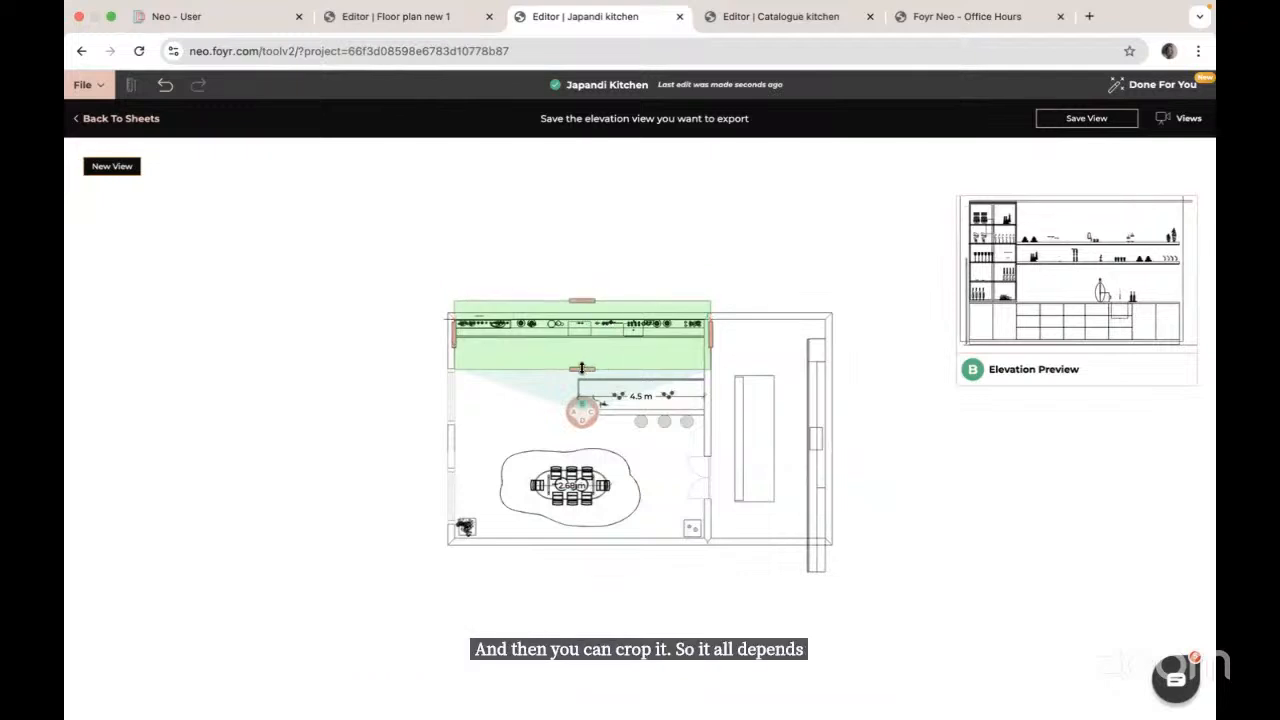
drag(582, 369, 582, 350)
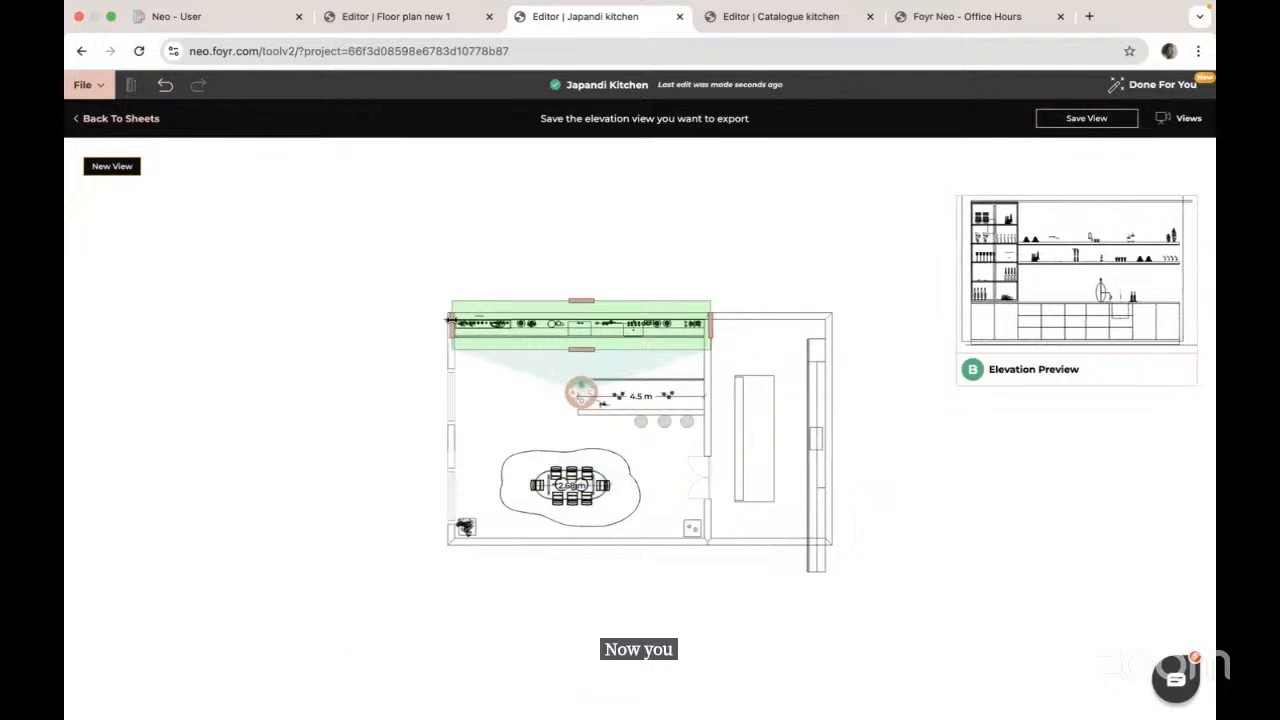
Step: Save the wall B elevation as view '1' and open it as a full elevation
click(1086, 118)
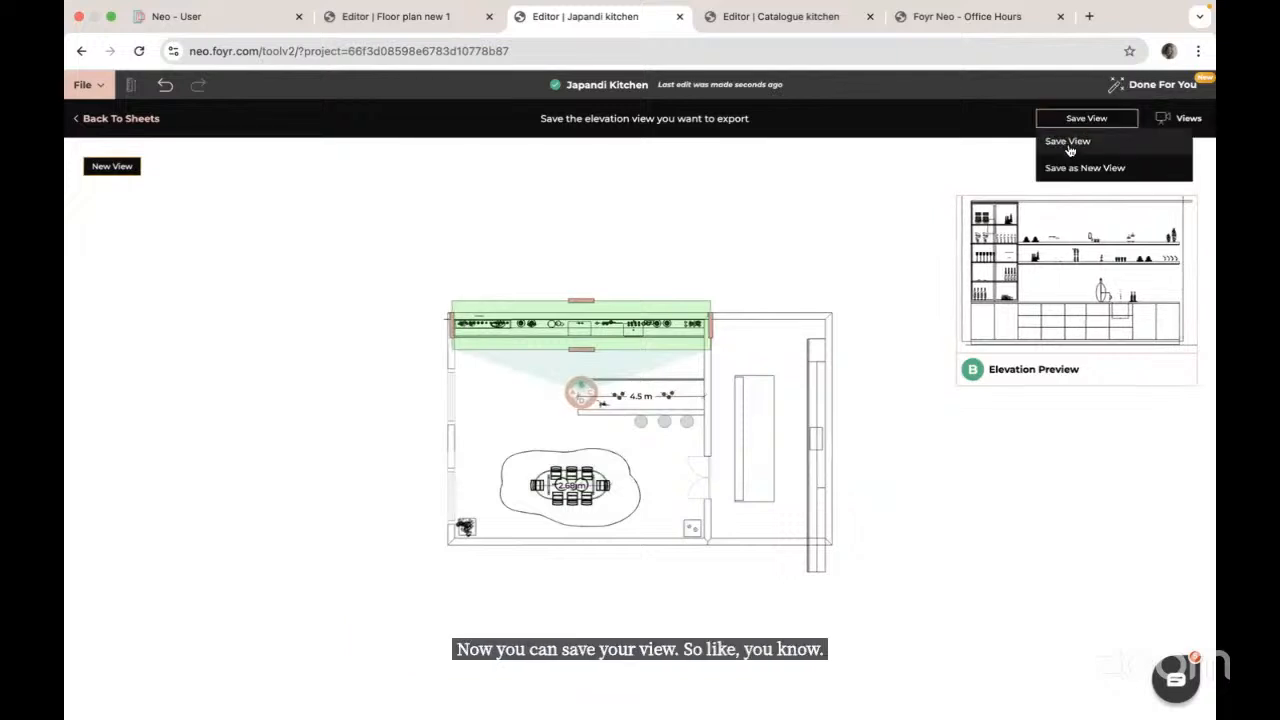
click(1186, 119)
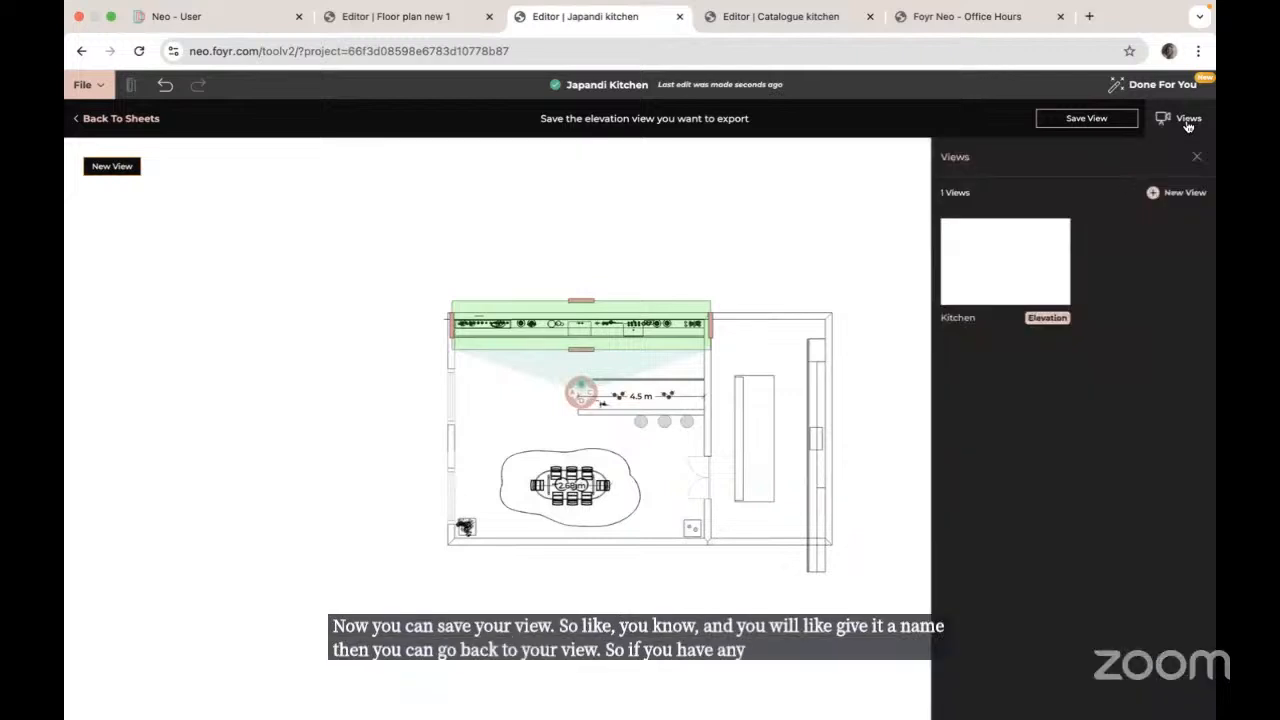
click(1092, 121)
click(1073, 145)
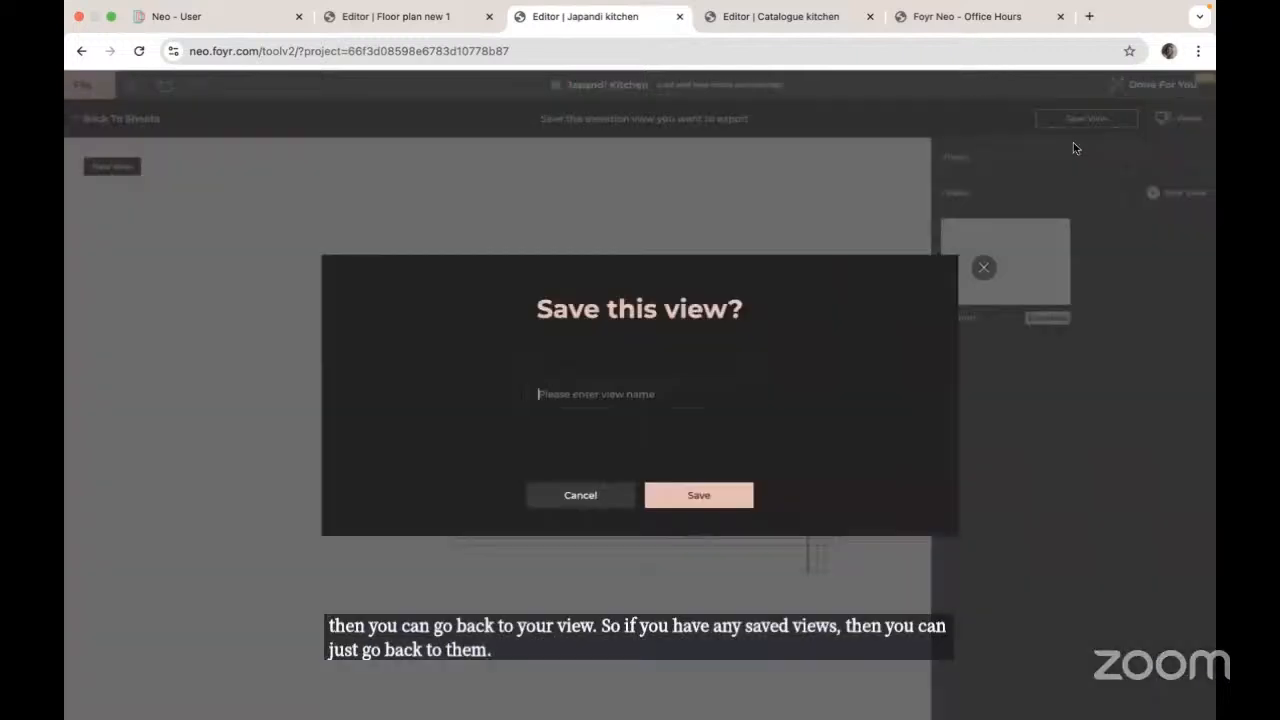
text(1)
key(Return)
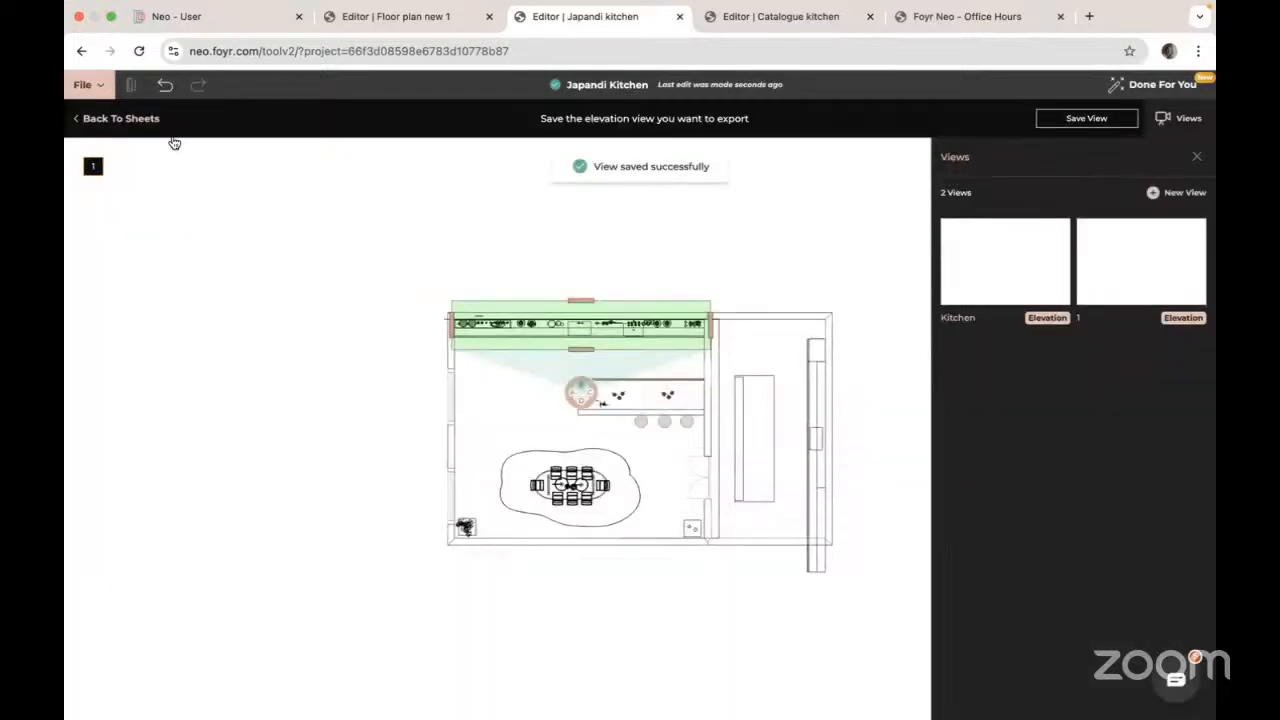
click(98, 119)
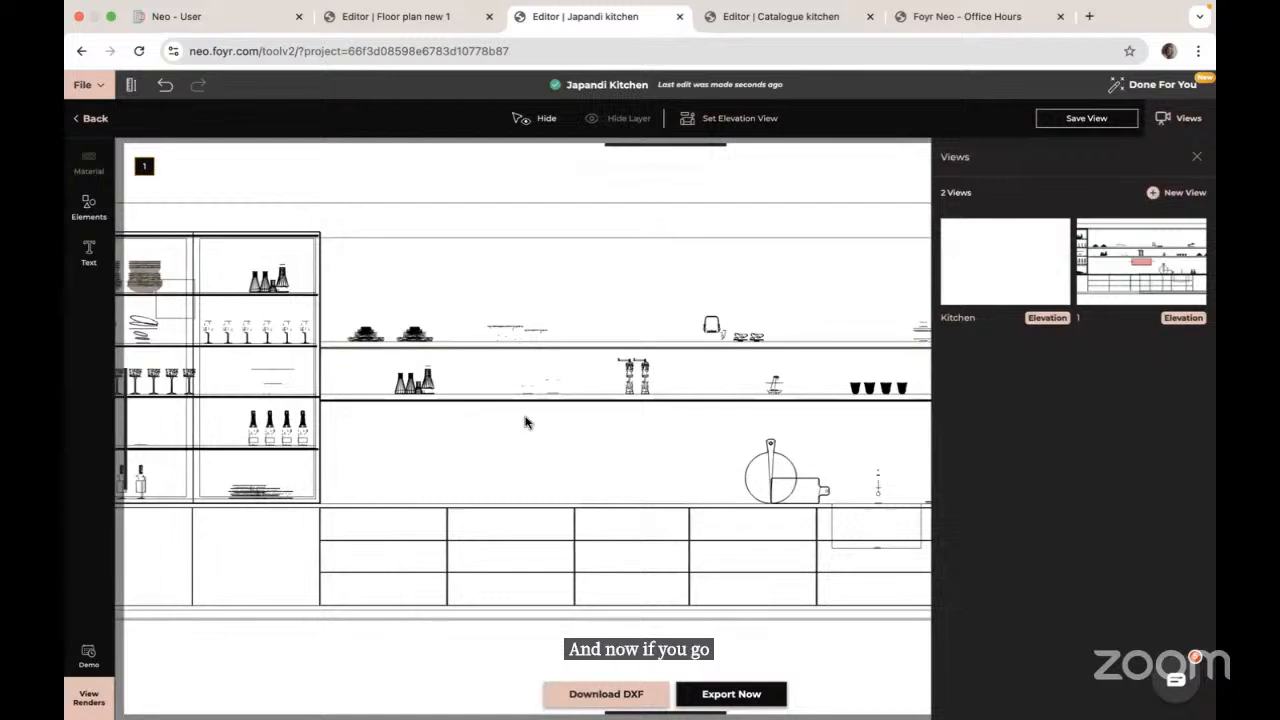
Step: Close the saved views list and pan the elevation drawing to the right
click(1197, 157)
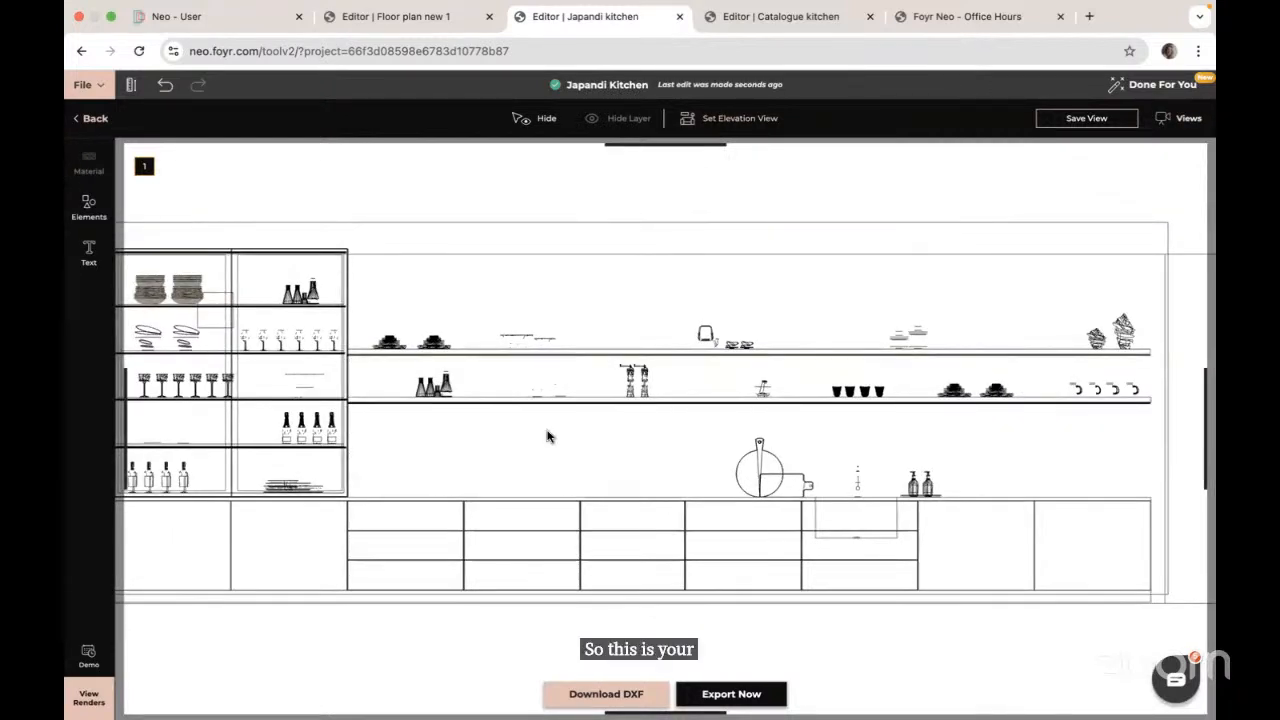
right_click(425, 404)
click(537, 406)
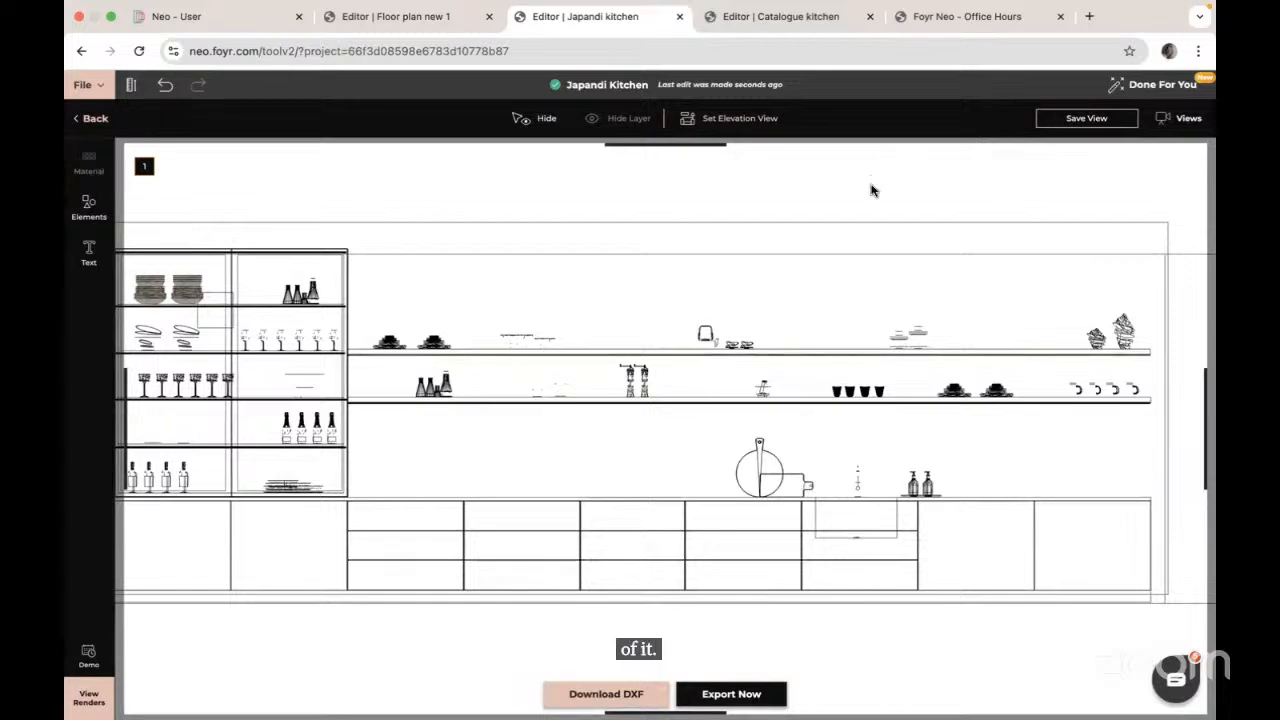
scroll(860, 190, right, 2)
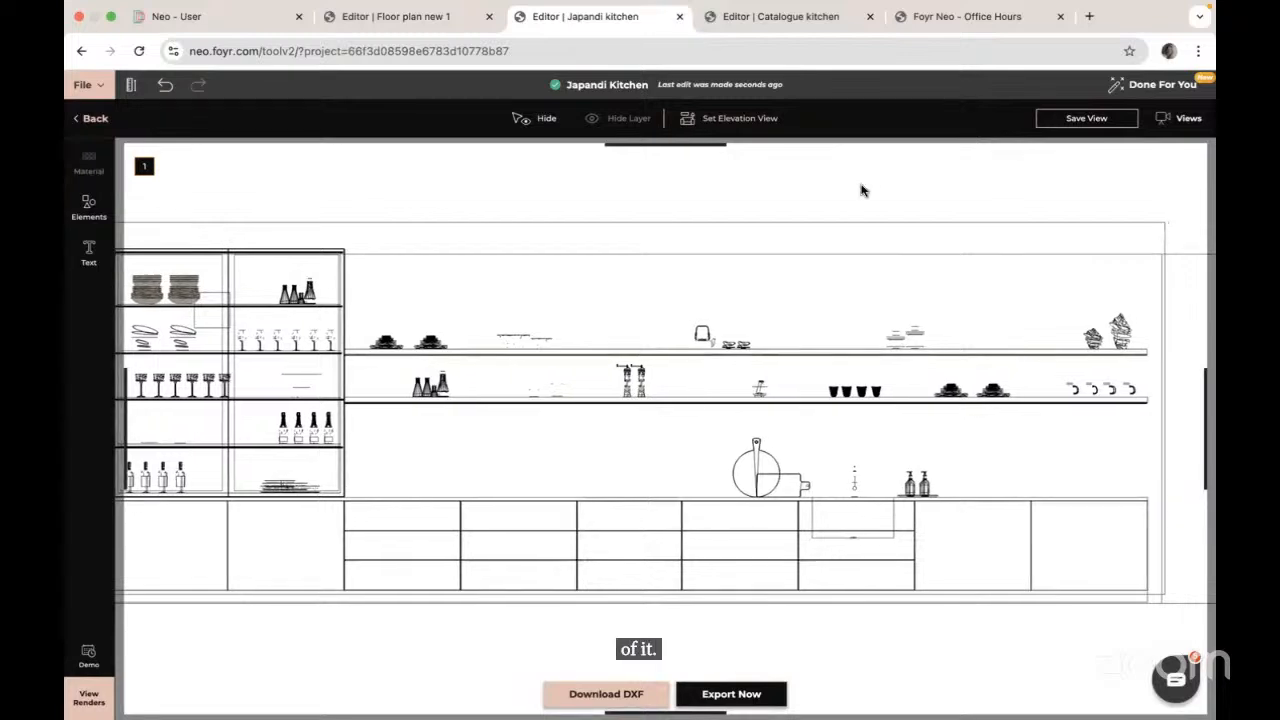
right_click(670, 335)
click(871, 325)
mouse_move(823, 206)
mouse_down()
mouse_move(931, 206)
mouse_move(846, 209)
mouse_up()
Step: Browse the annotation Elements and Text styles, then close the Text panel
click(90, 214)
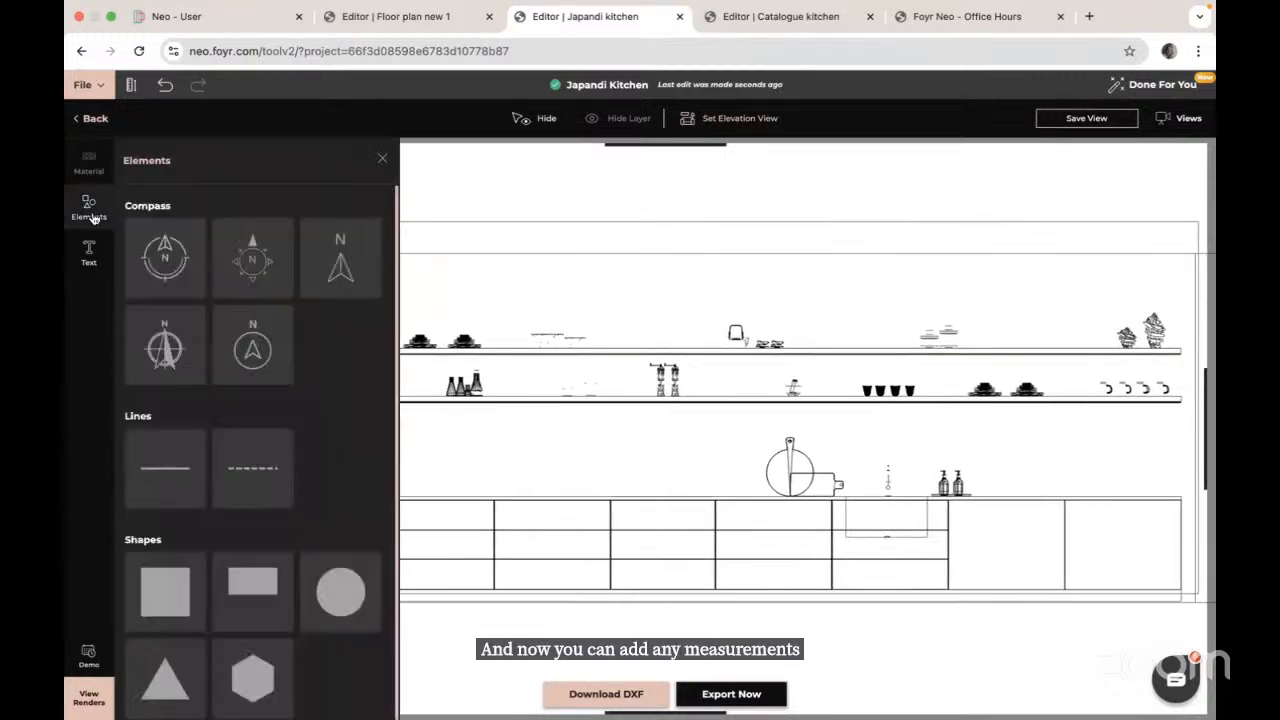
click(89, 254)
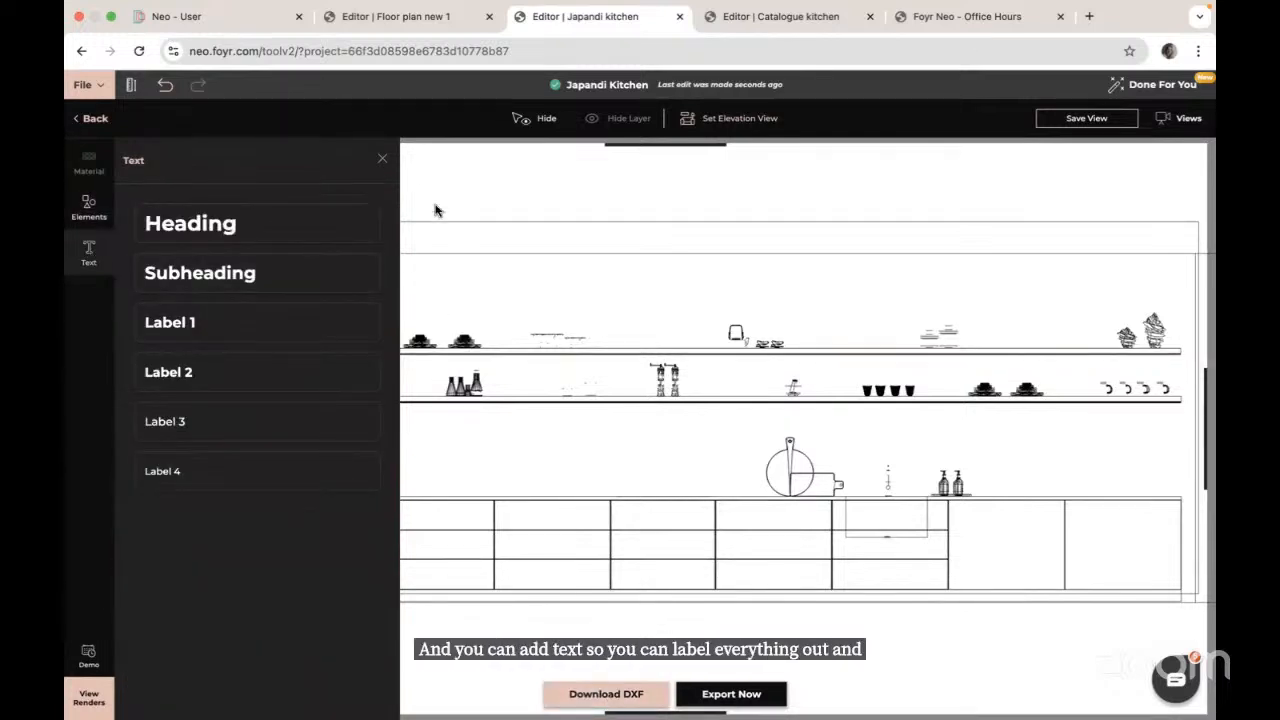
click(383, 159)
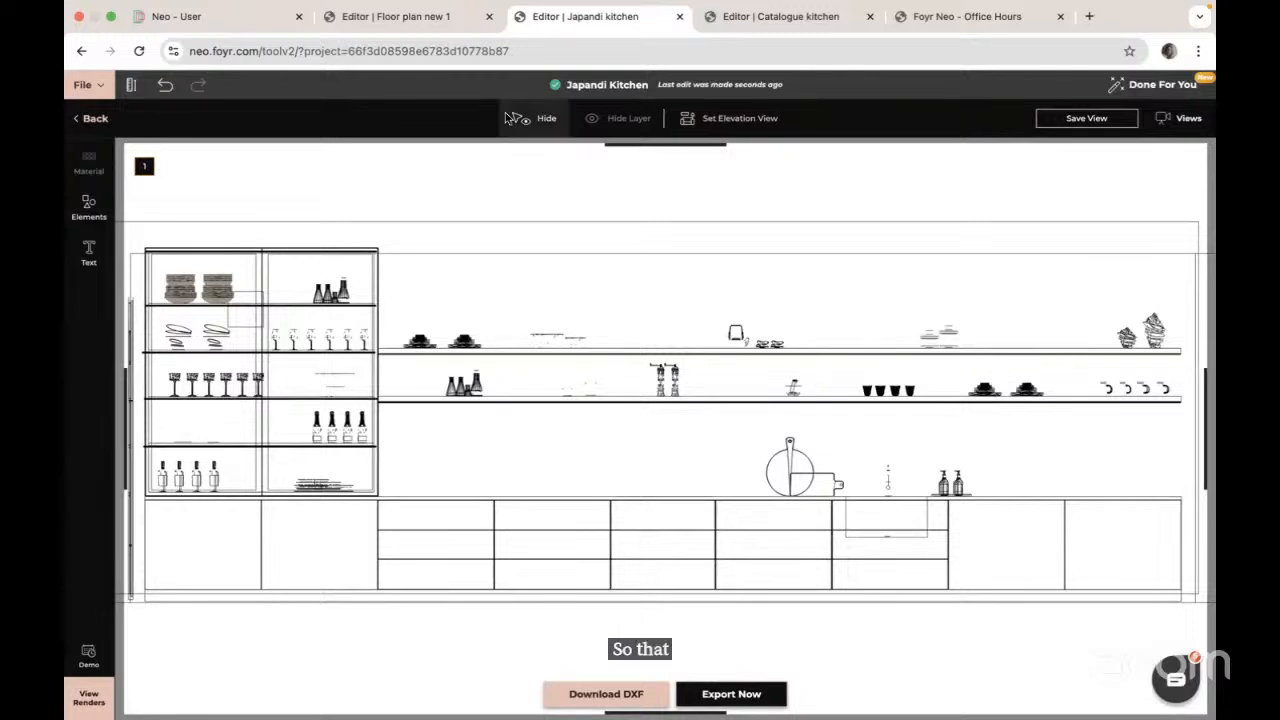
Step: Dimension the tall shelving unit (2 m) and the first base unit (1.002 m)
click(130, 86)
click(146, 246)
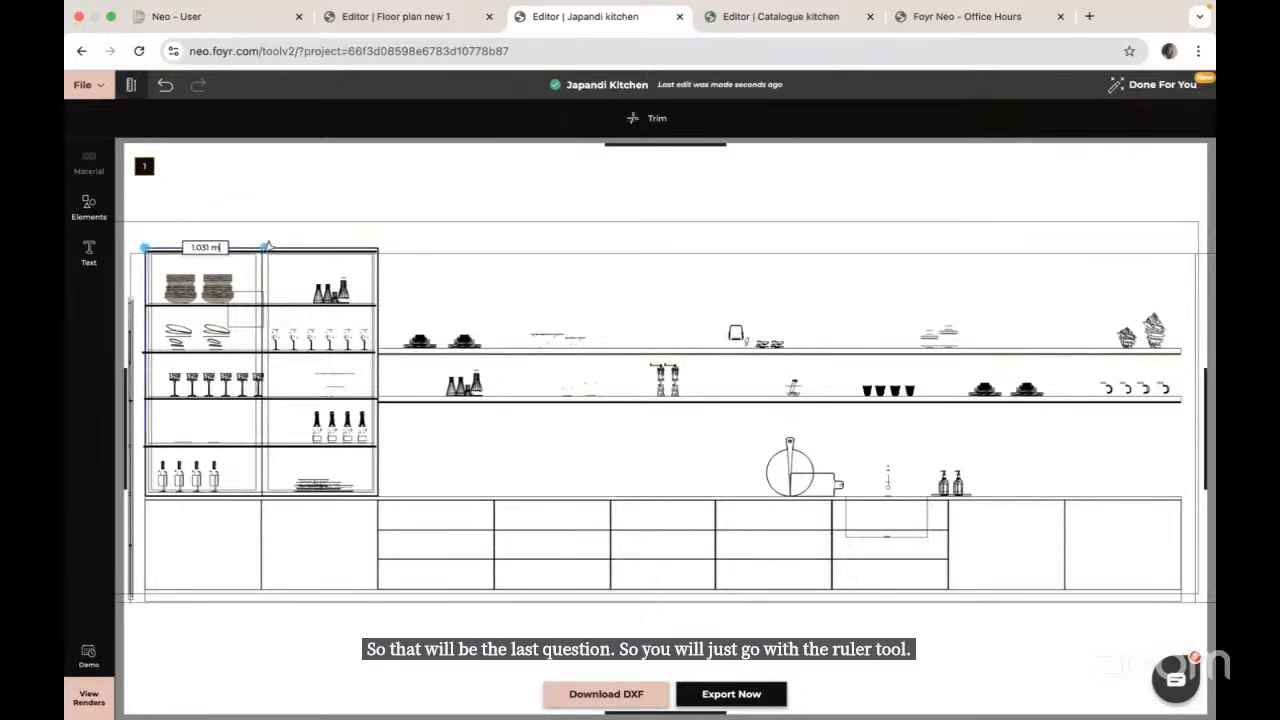
click(379, 245)
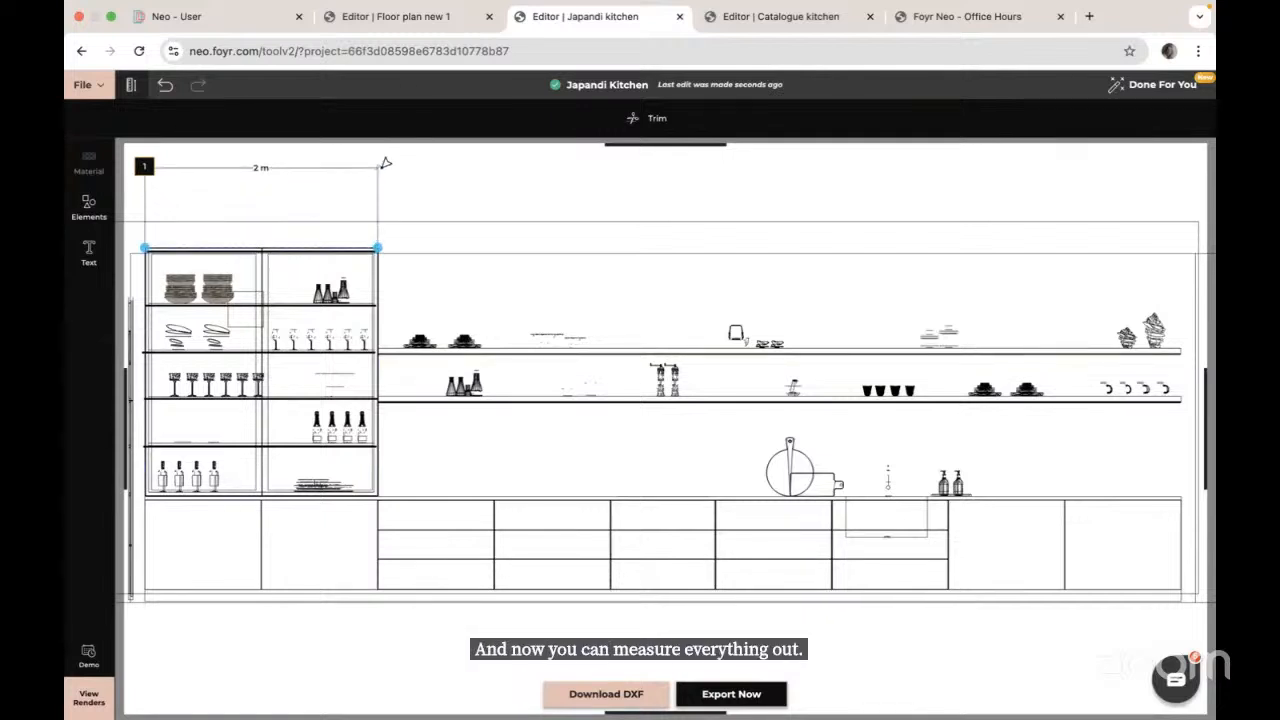
click(383, 163)
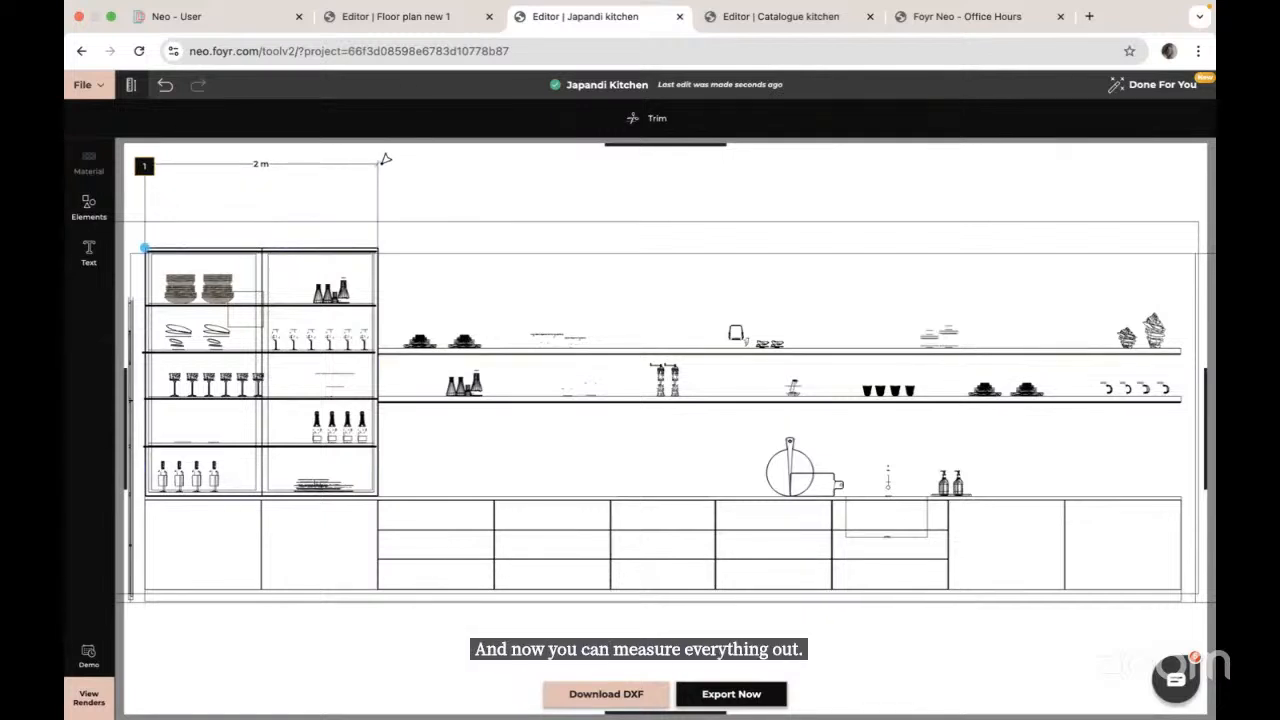
click(378, 496)
click(495, 495)
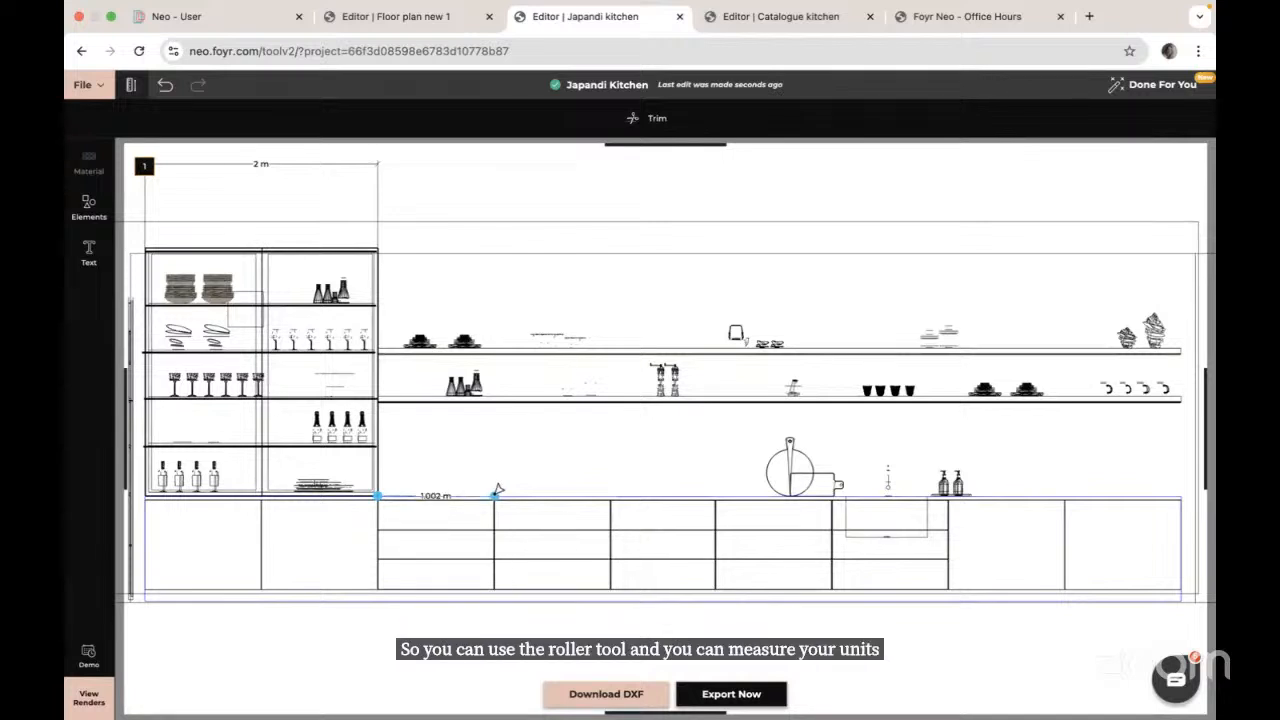
click(497, 181)
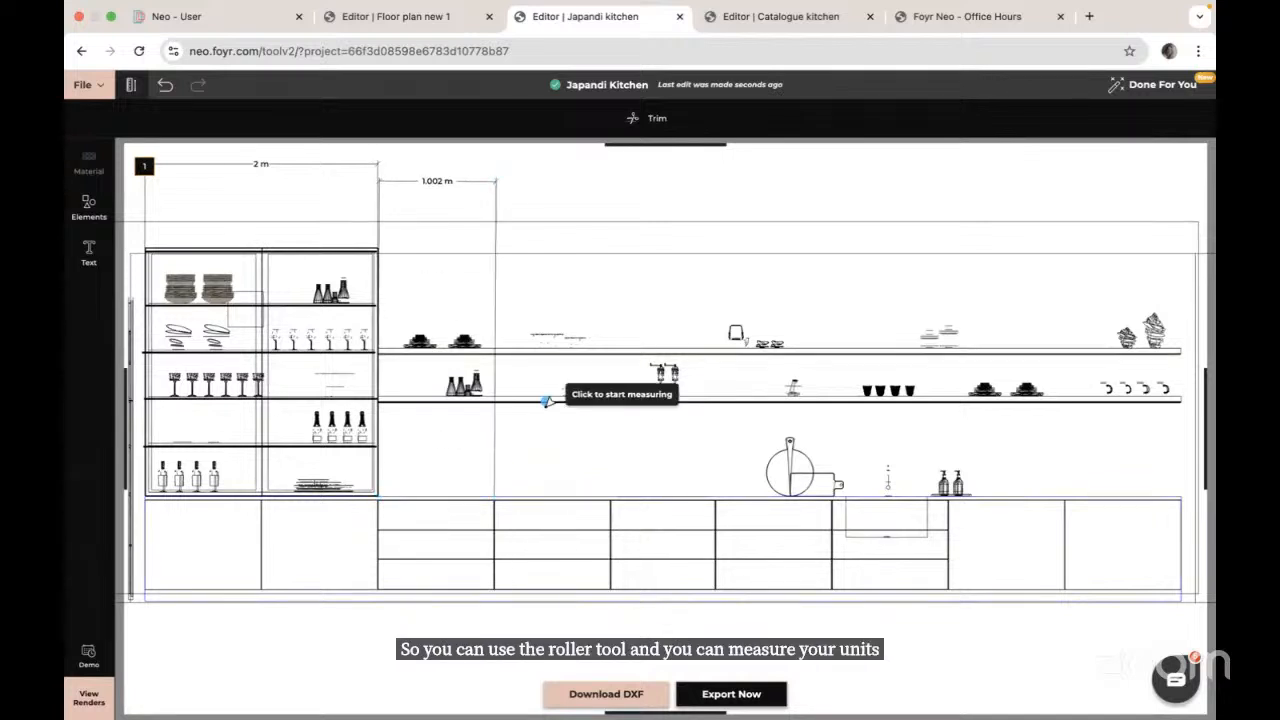
Step: Add a 1.017 m dimension over the next base unit, then undo it
click(495, 494)
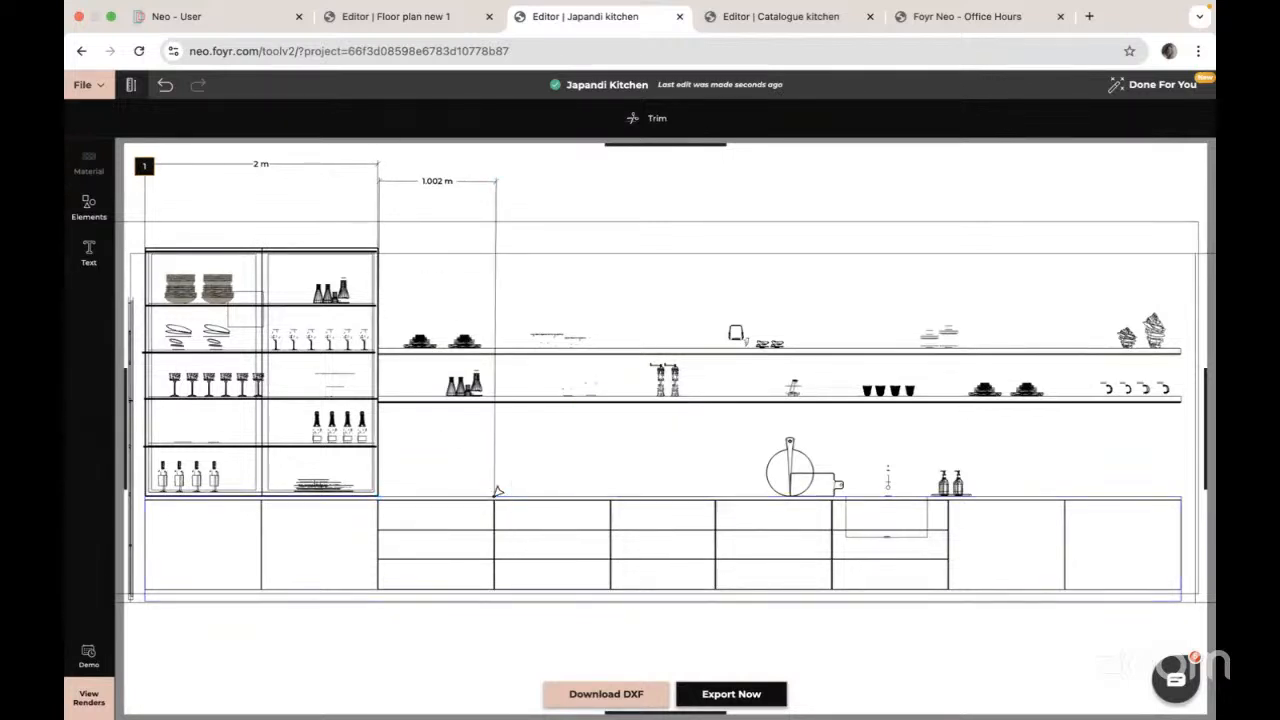
click(612, 494)
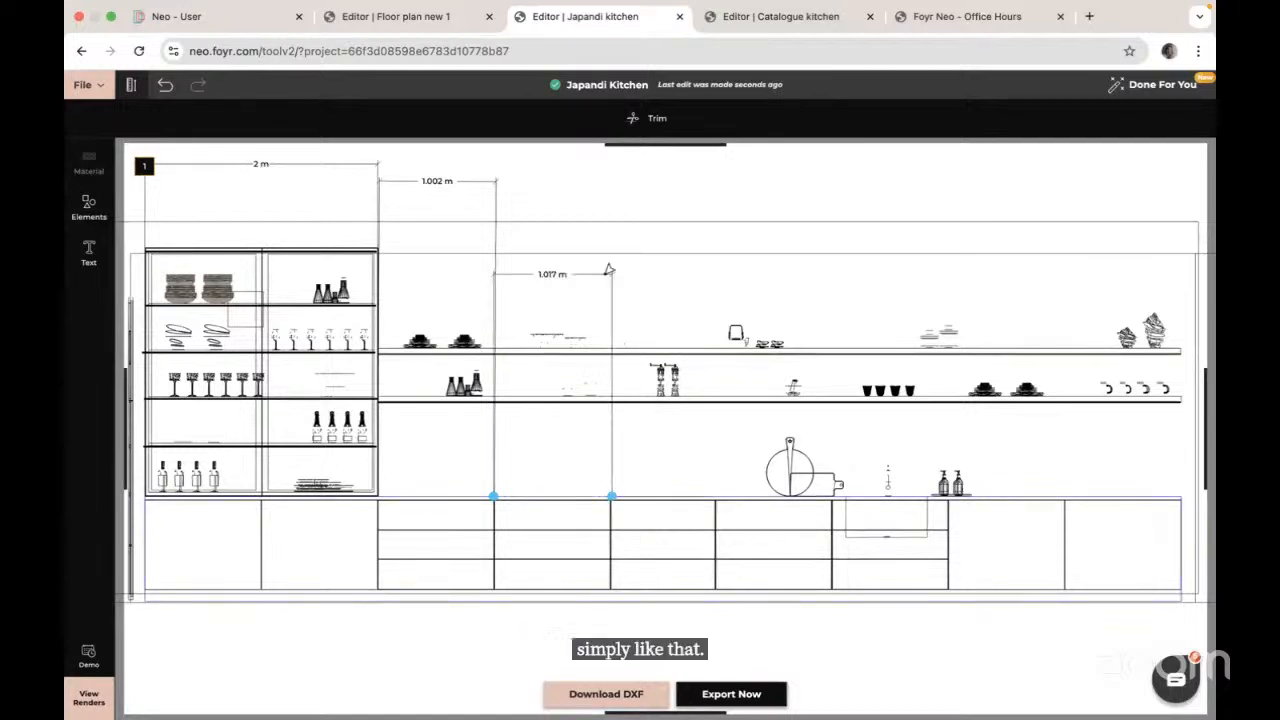
click(595, 179)
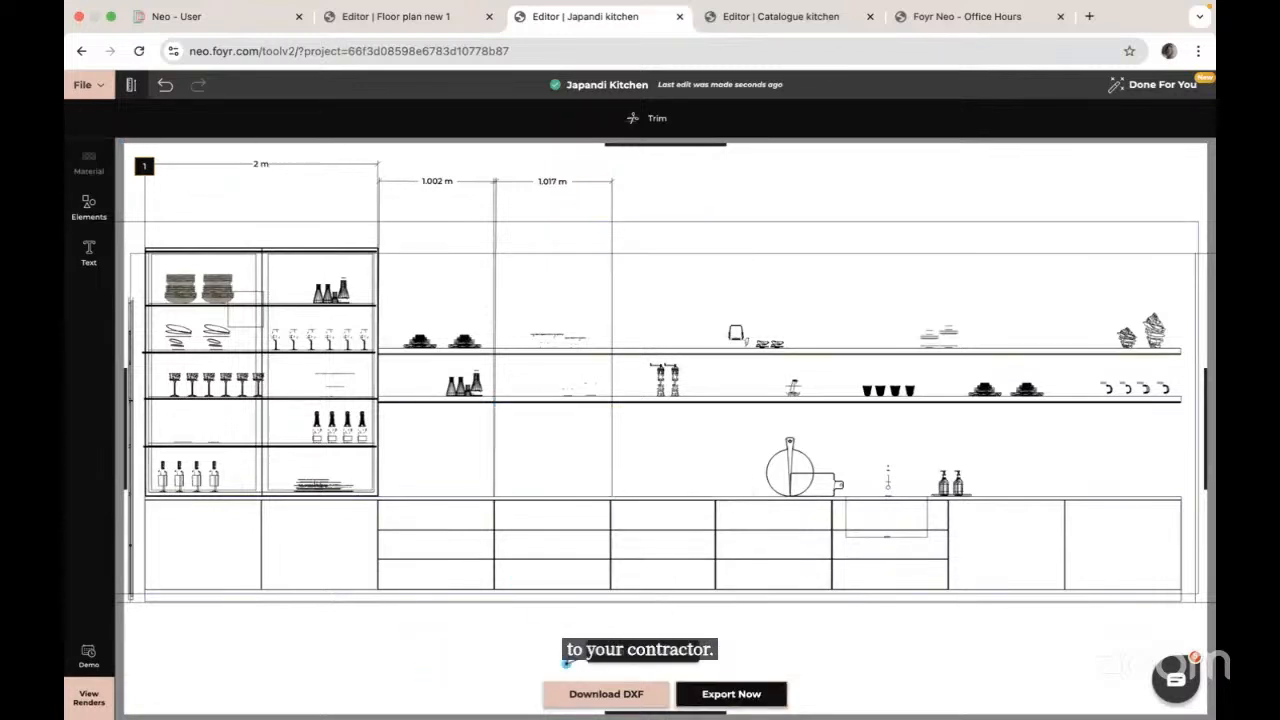
click(165, 85)
Step: Confirm exiting export mode and return to the kitchen's 2D floor plan
click(100, 118)
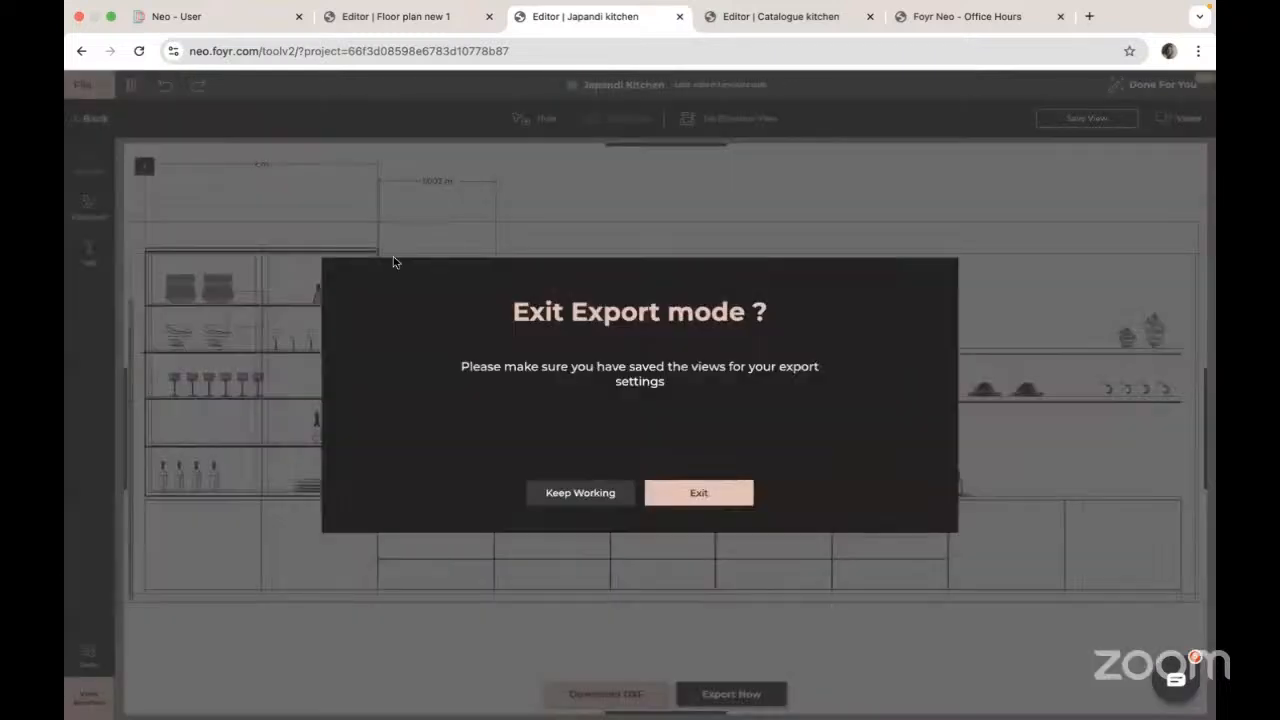
click(687, 494)
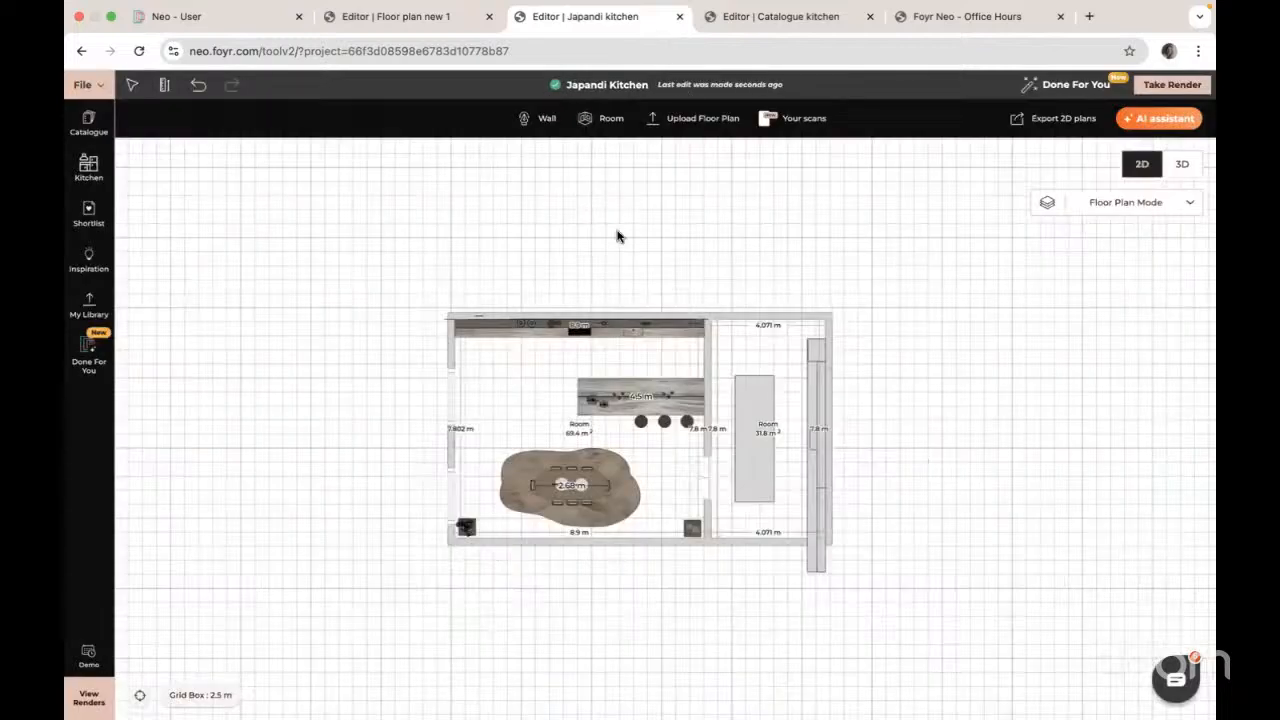
scroll(686, 236, down, 2)
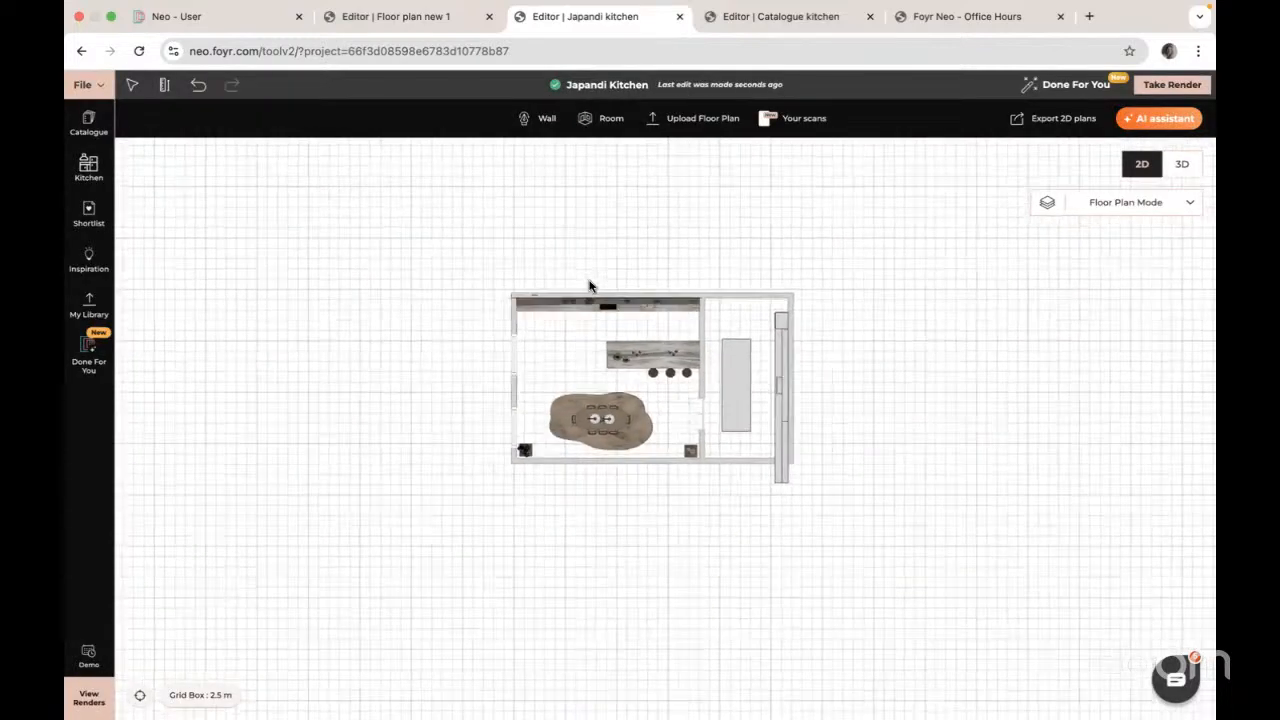